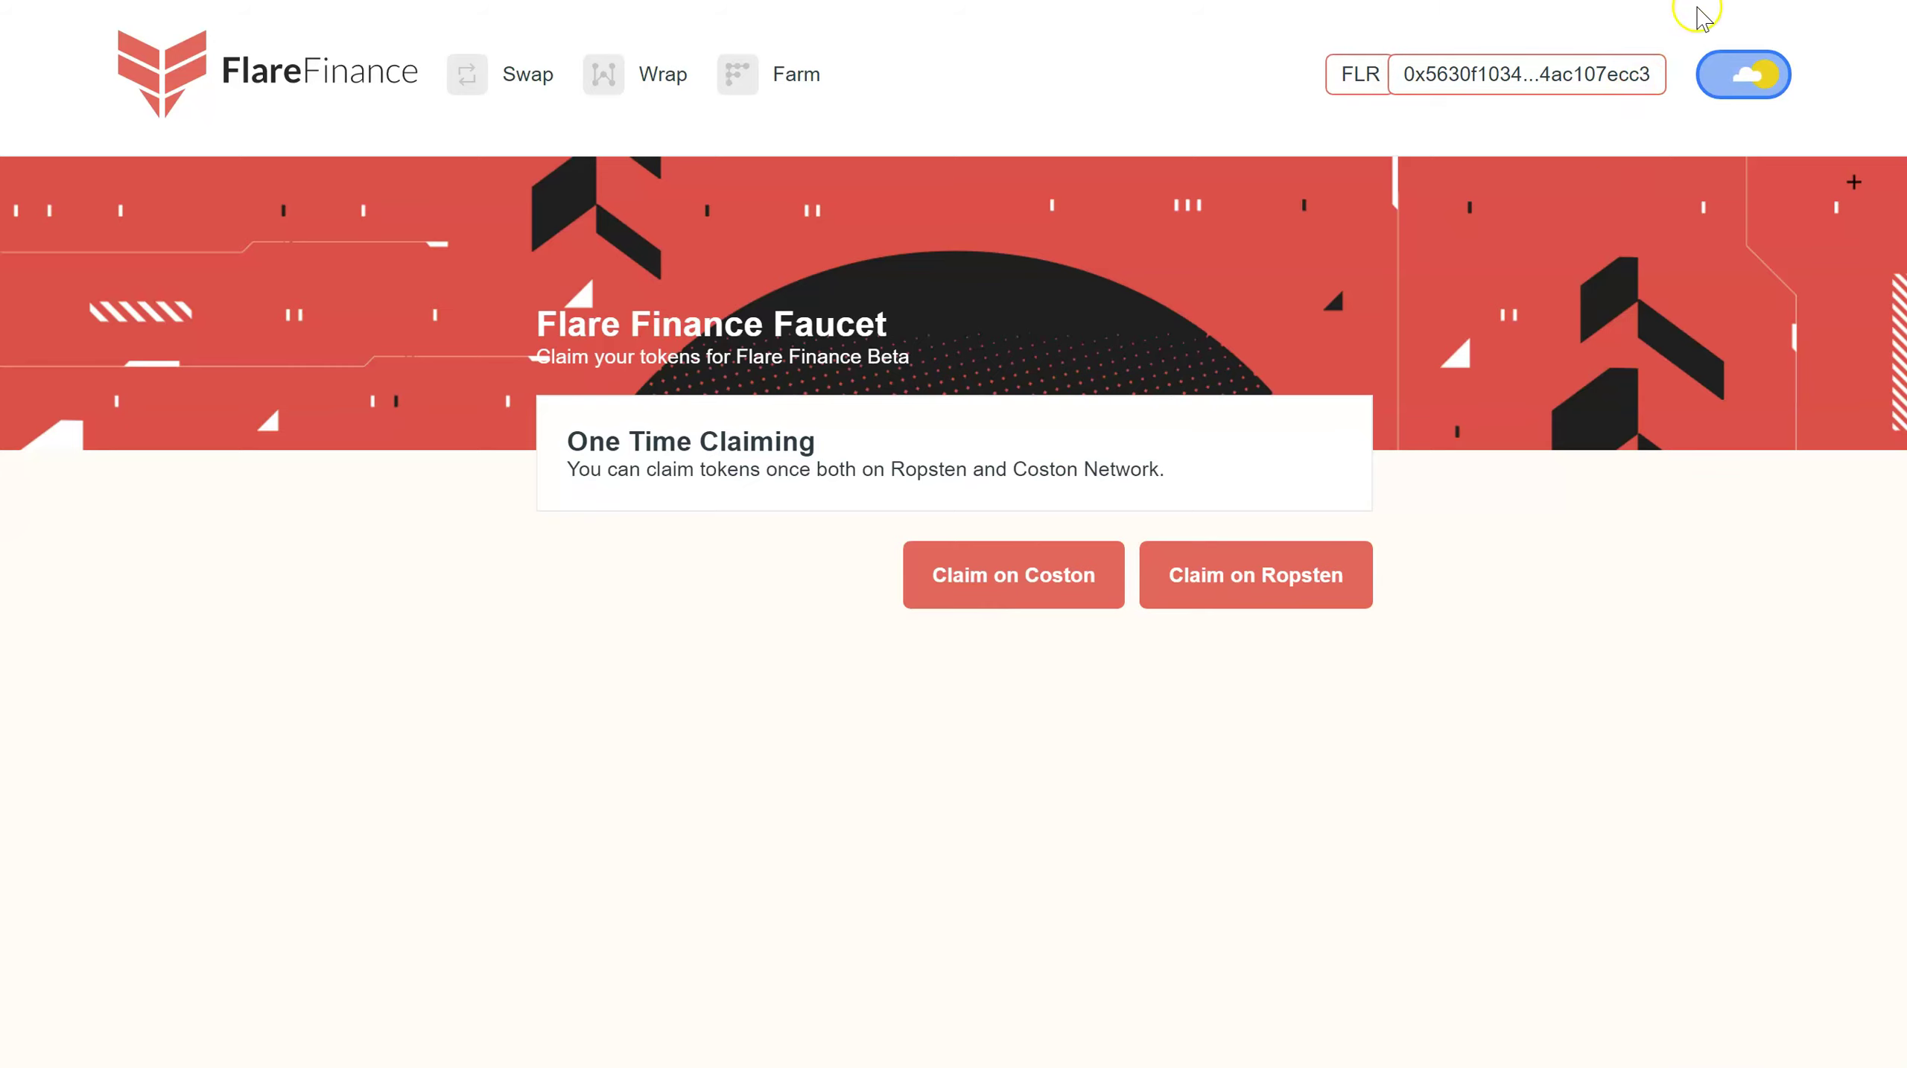
- Verify MetaMask is on Ropsten Test Network and claim the faucet's Ropsten test tokens
click(1509, 3)
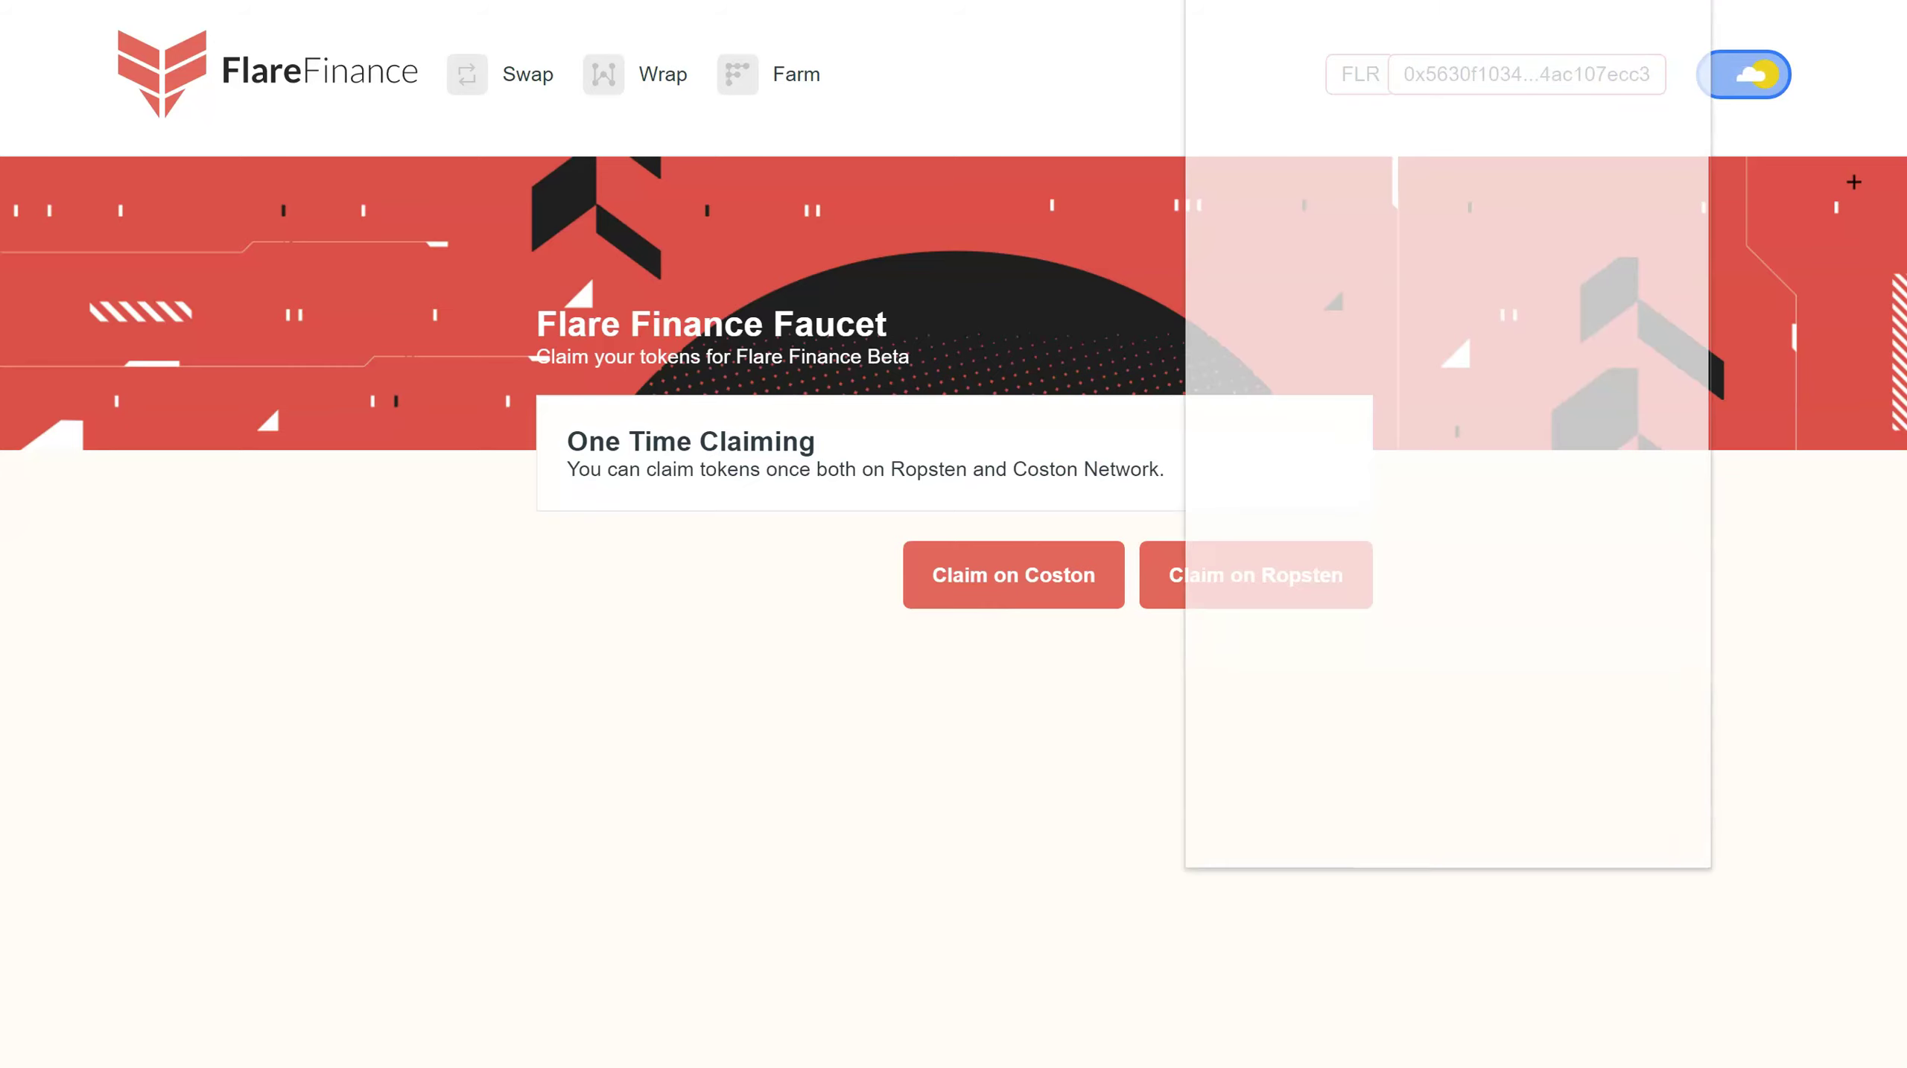
click(1509, 44)
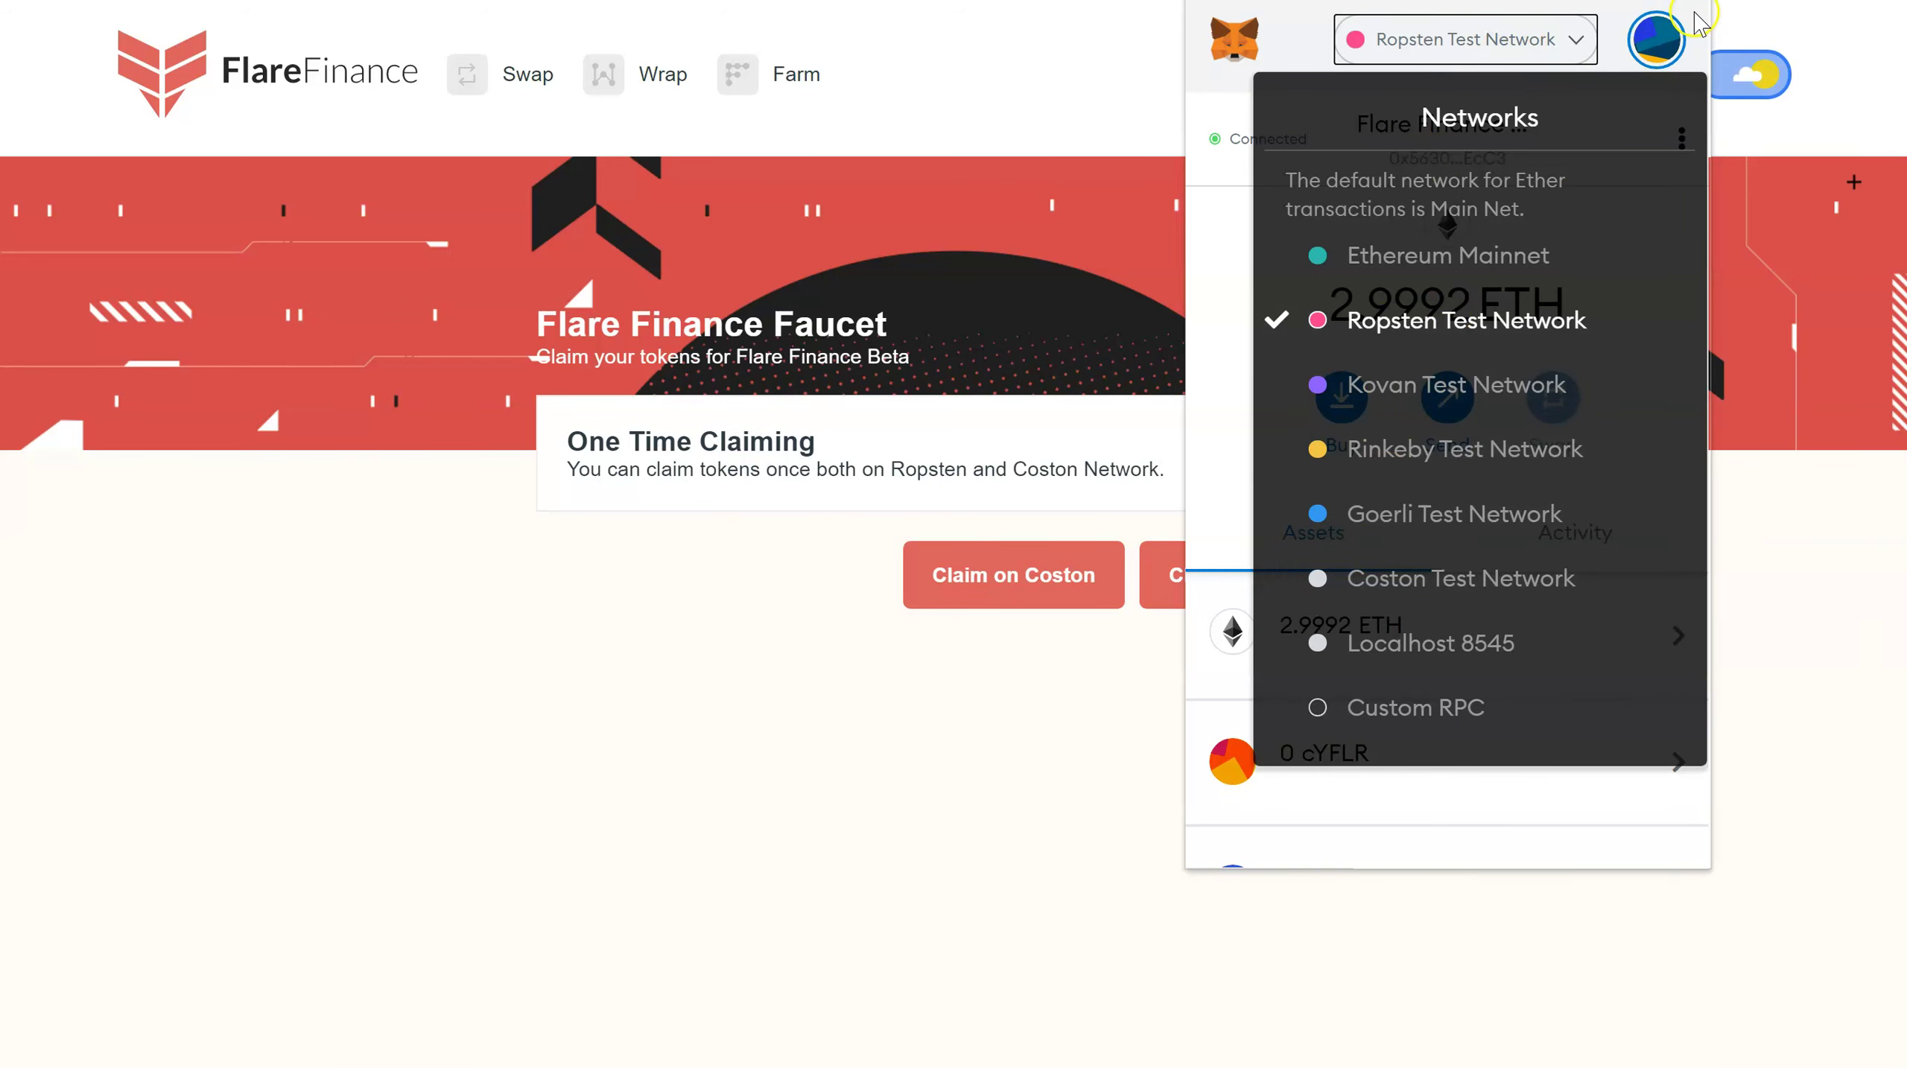
click(1795, 26)
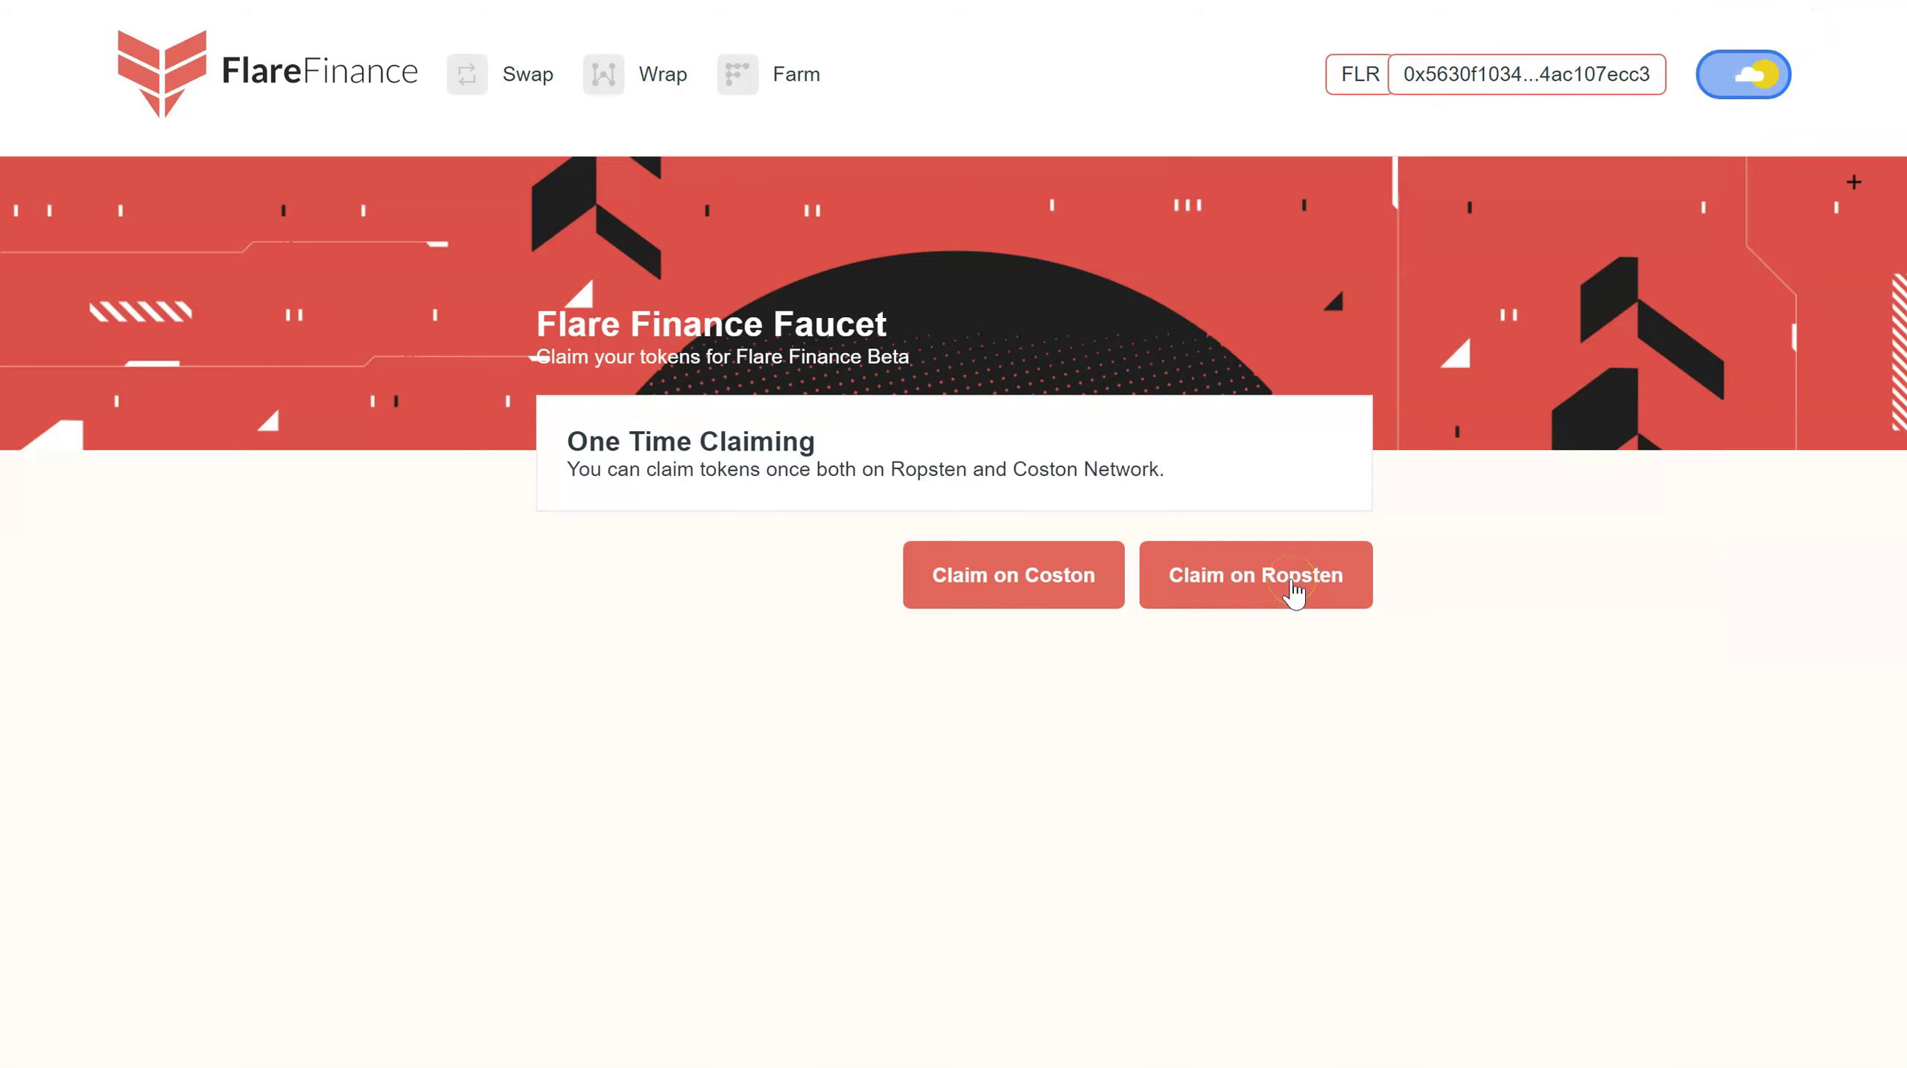
click(1280, 605)
- Connect the wallet, enter the 500 USDT balance to wrap, and confirm the bridge approval
click(657, 83)
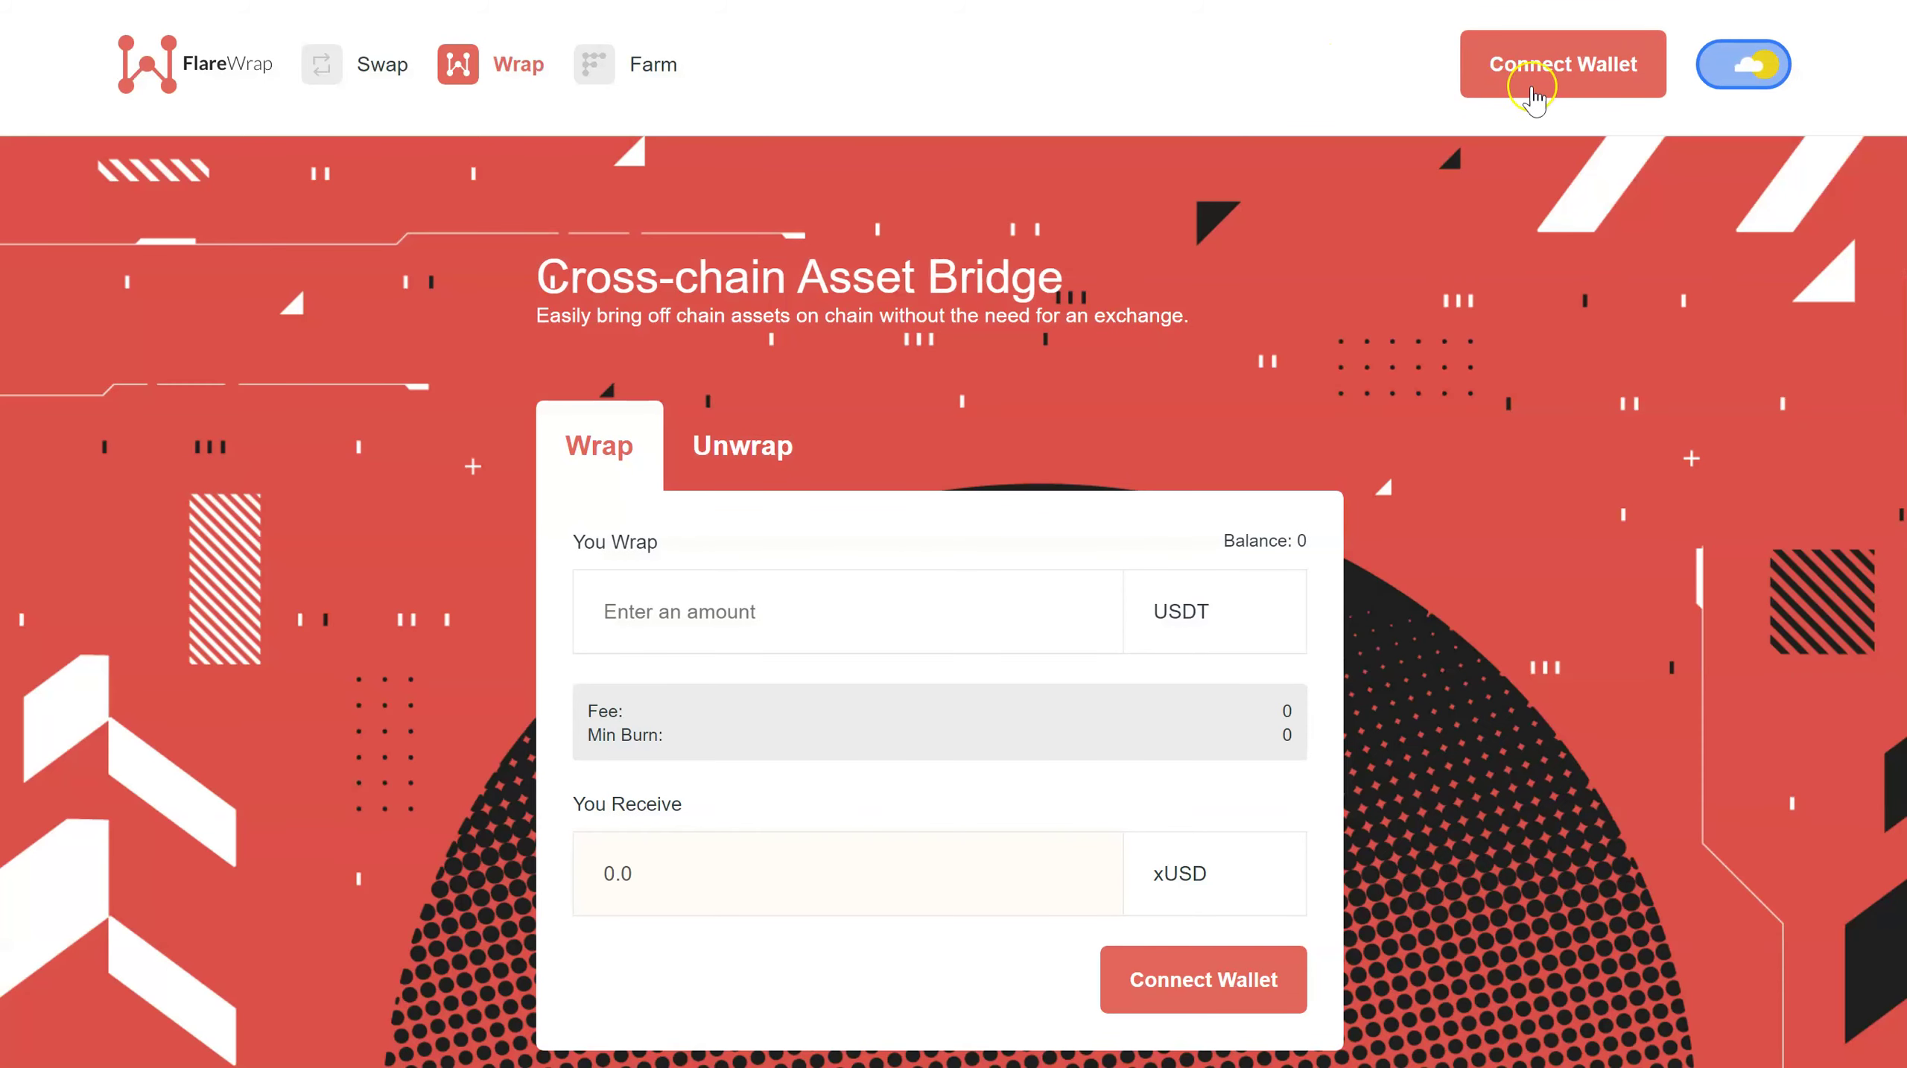
click(1534, 67)
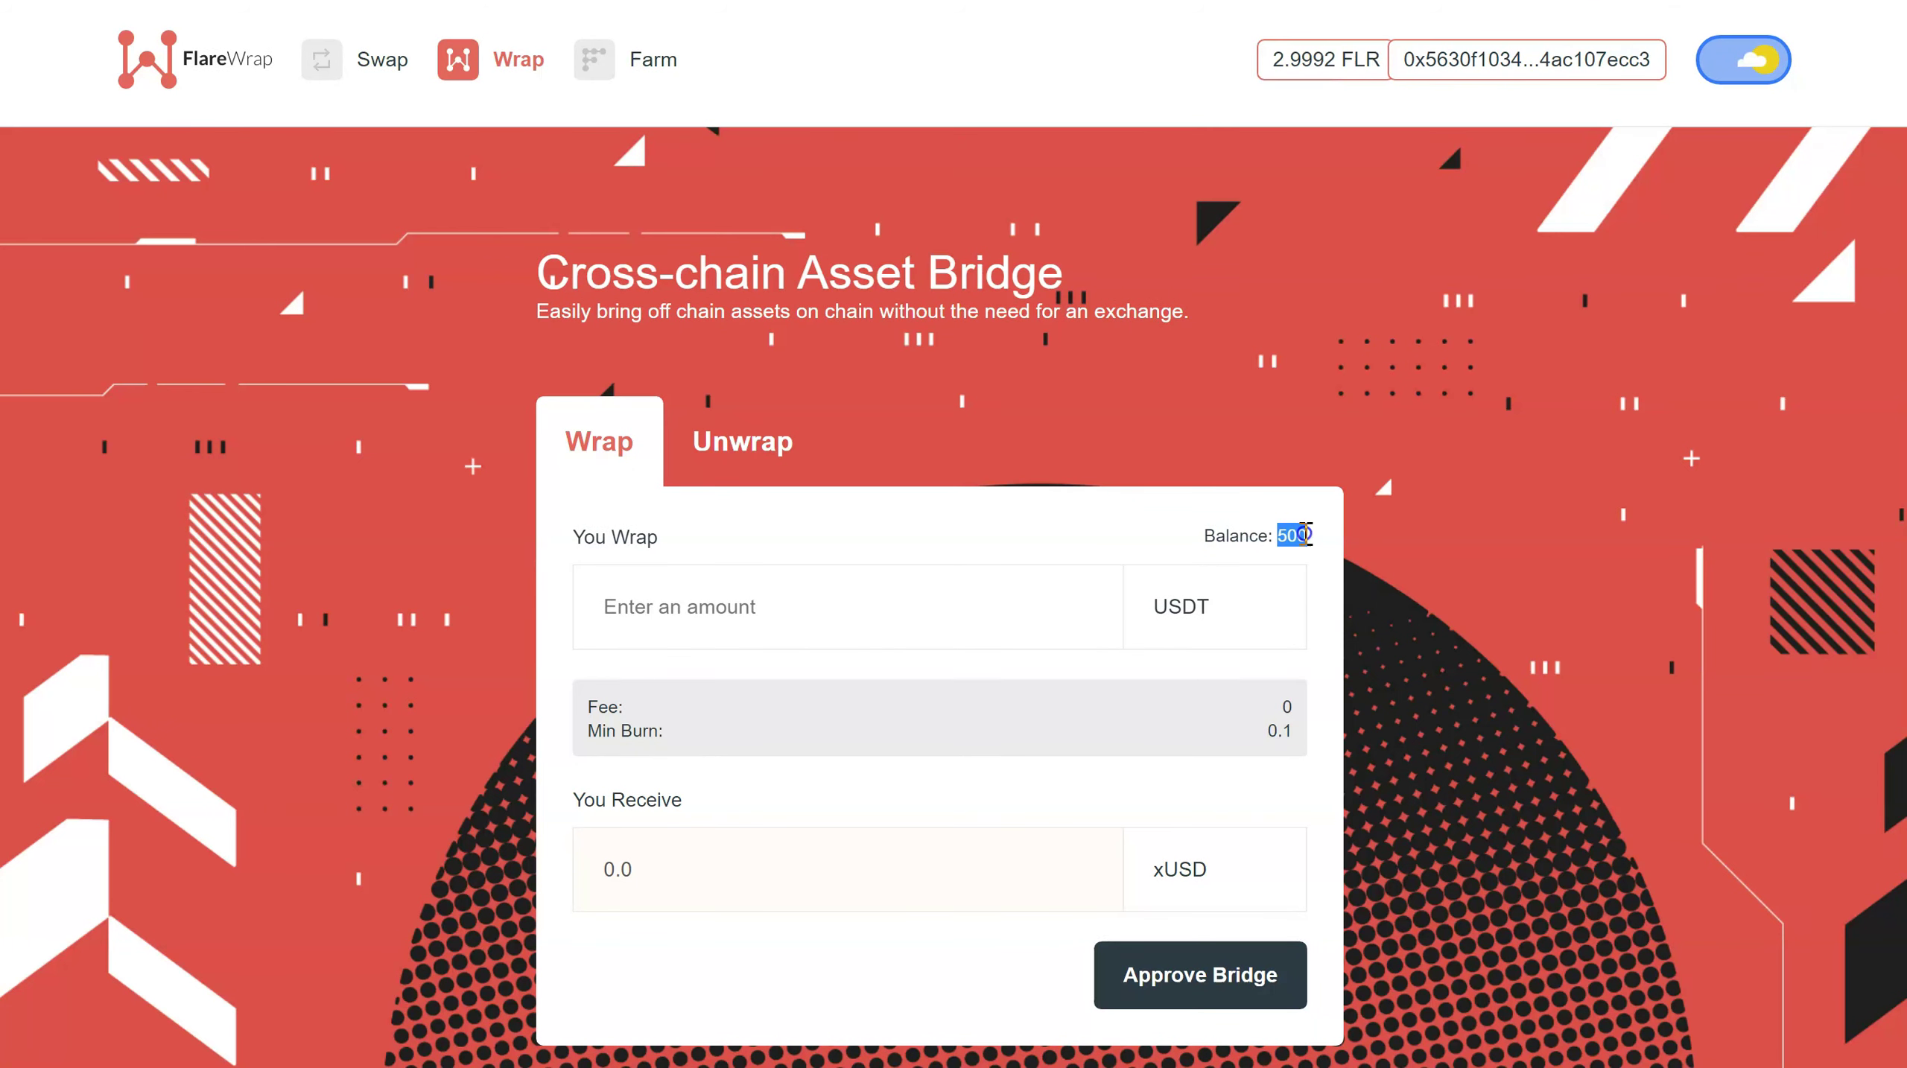
right_click(1278, 543)
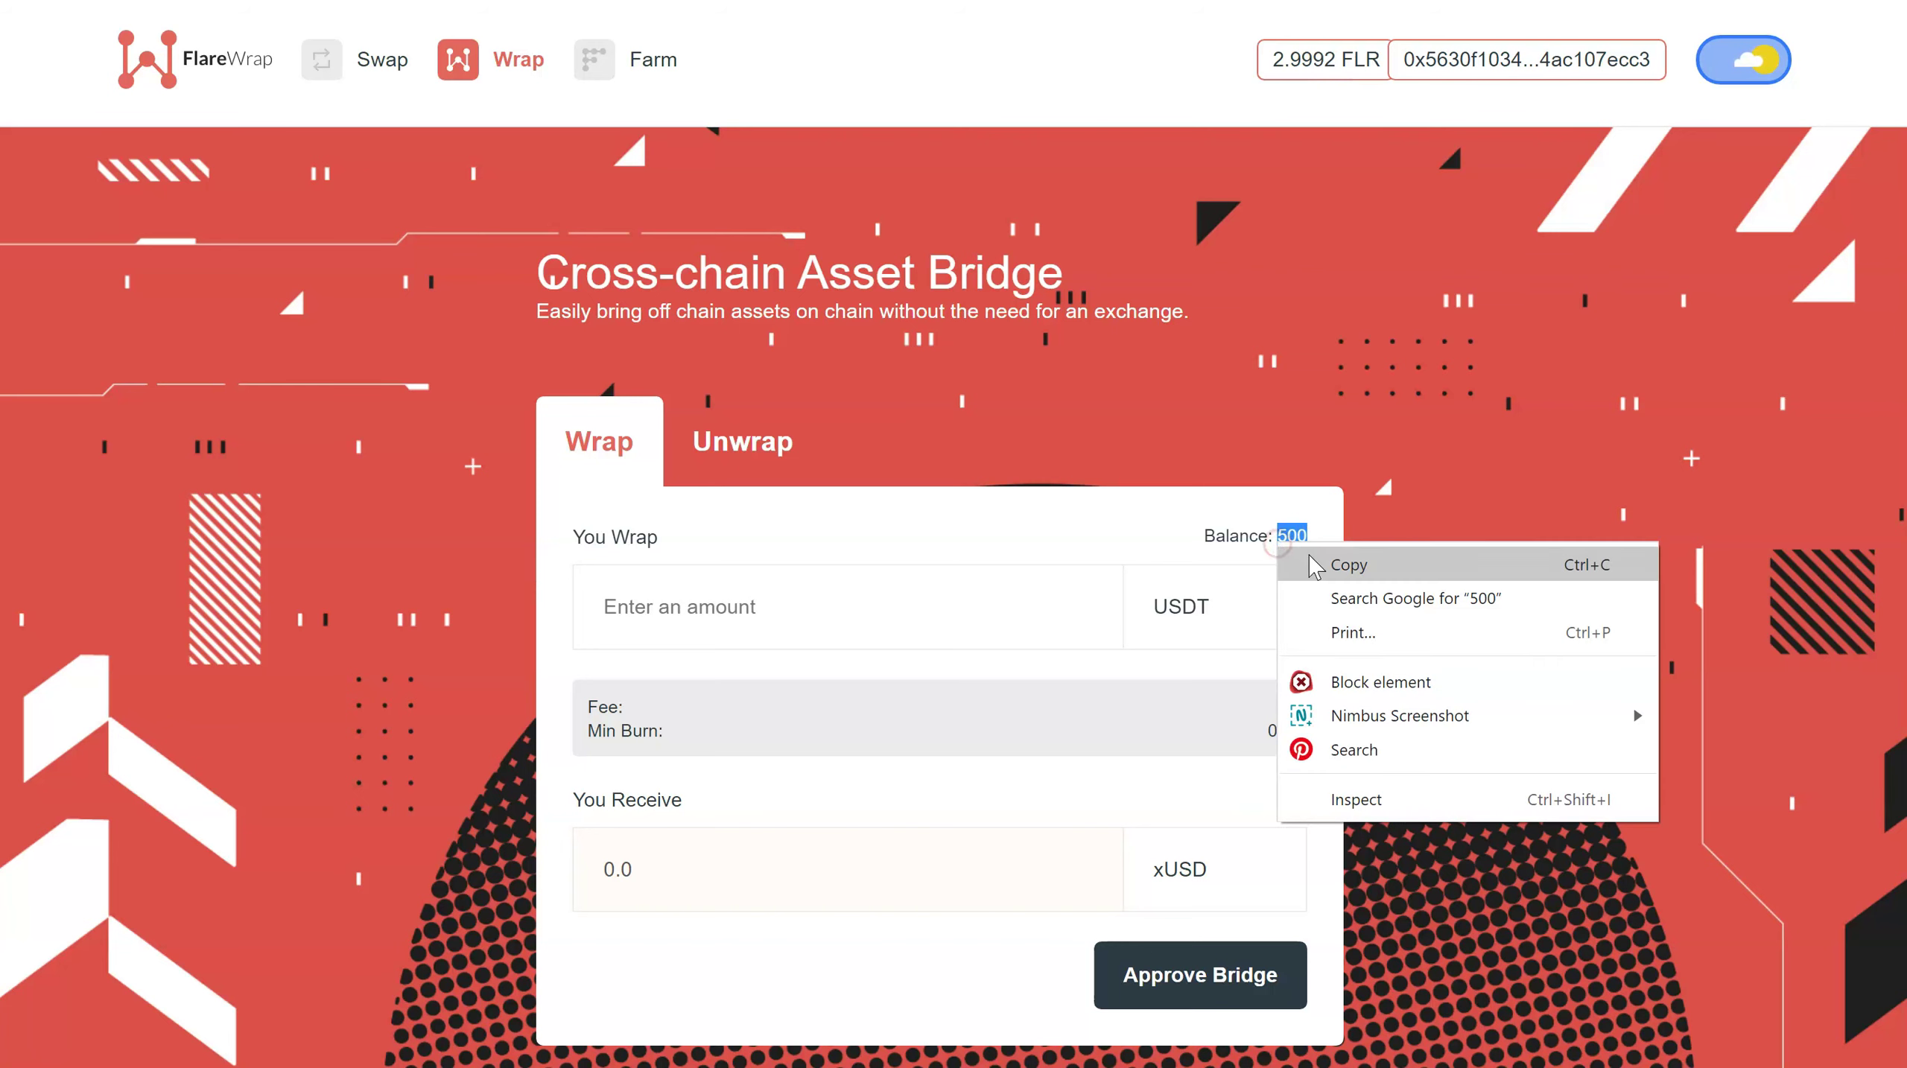
click(1300, 558)
click(1019, 605)
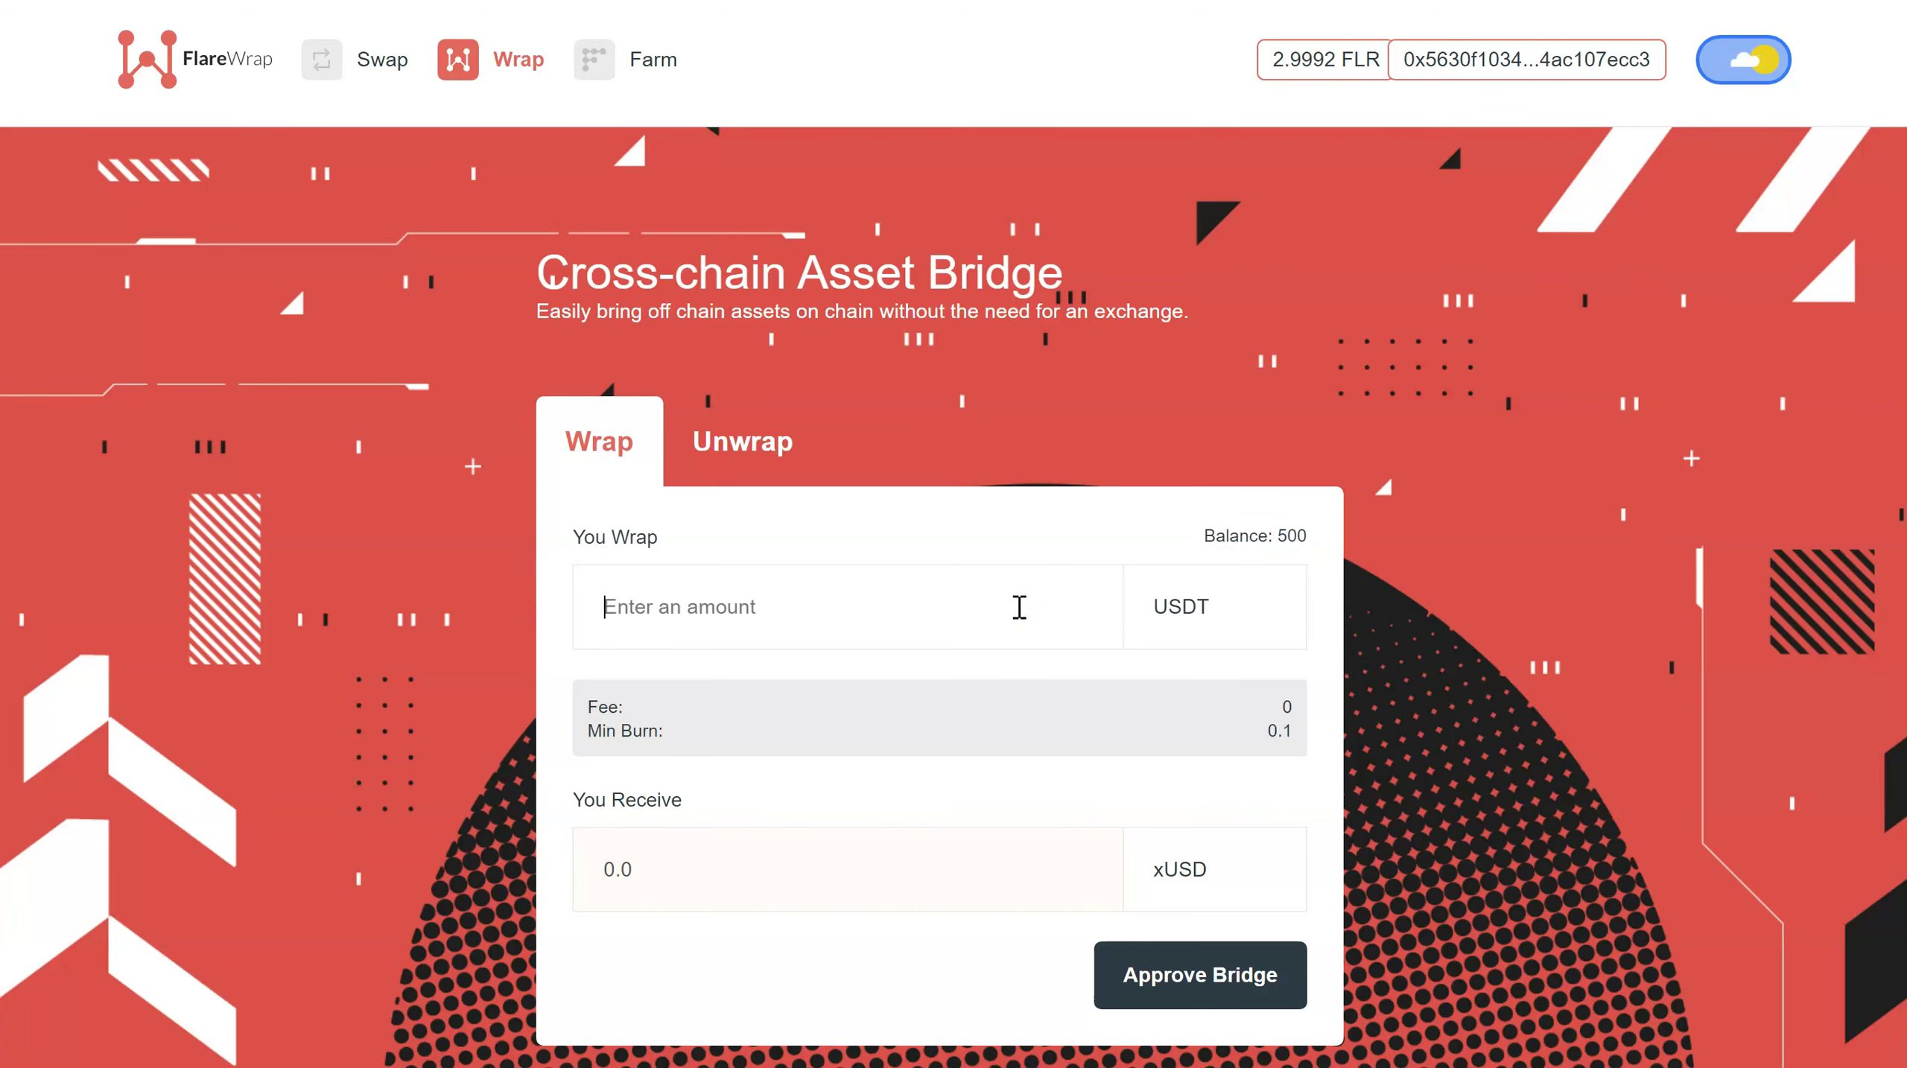
text(500)
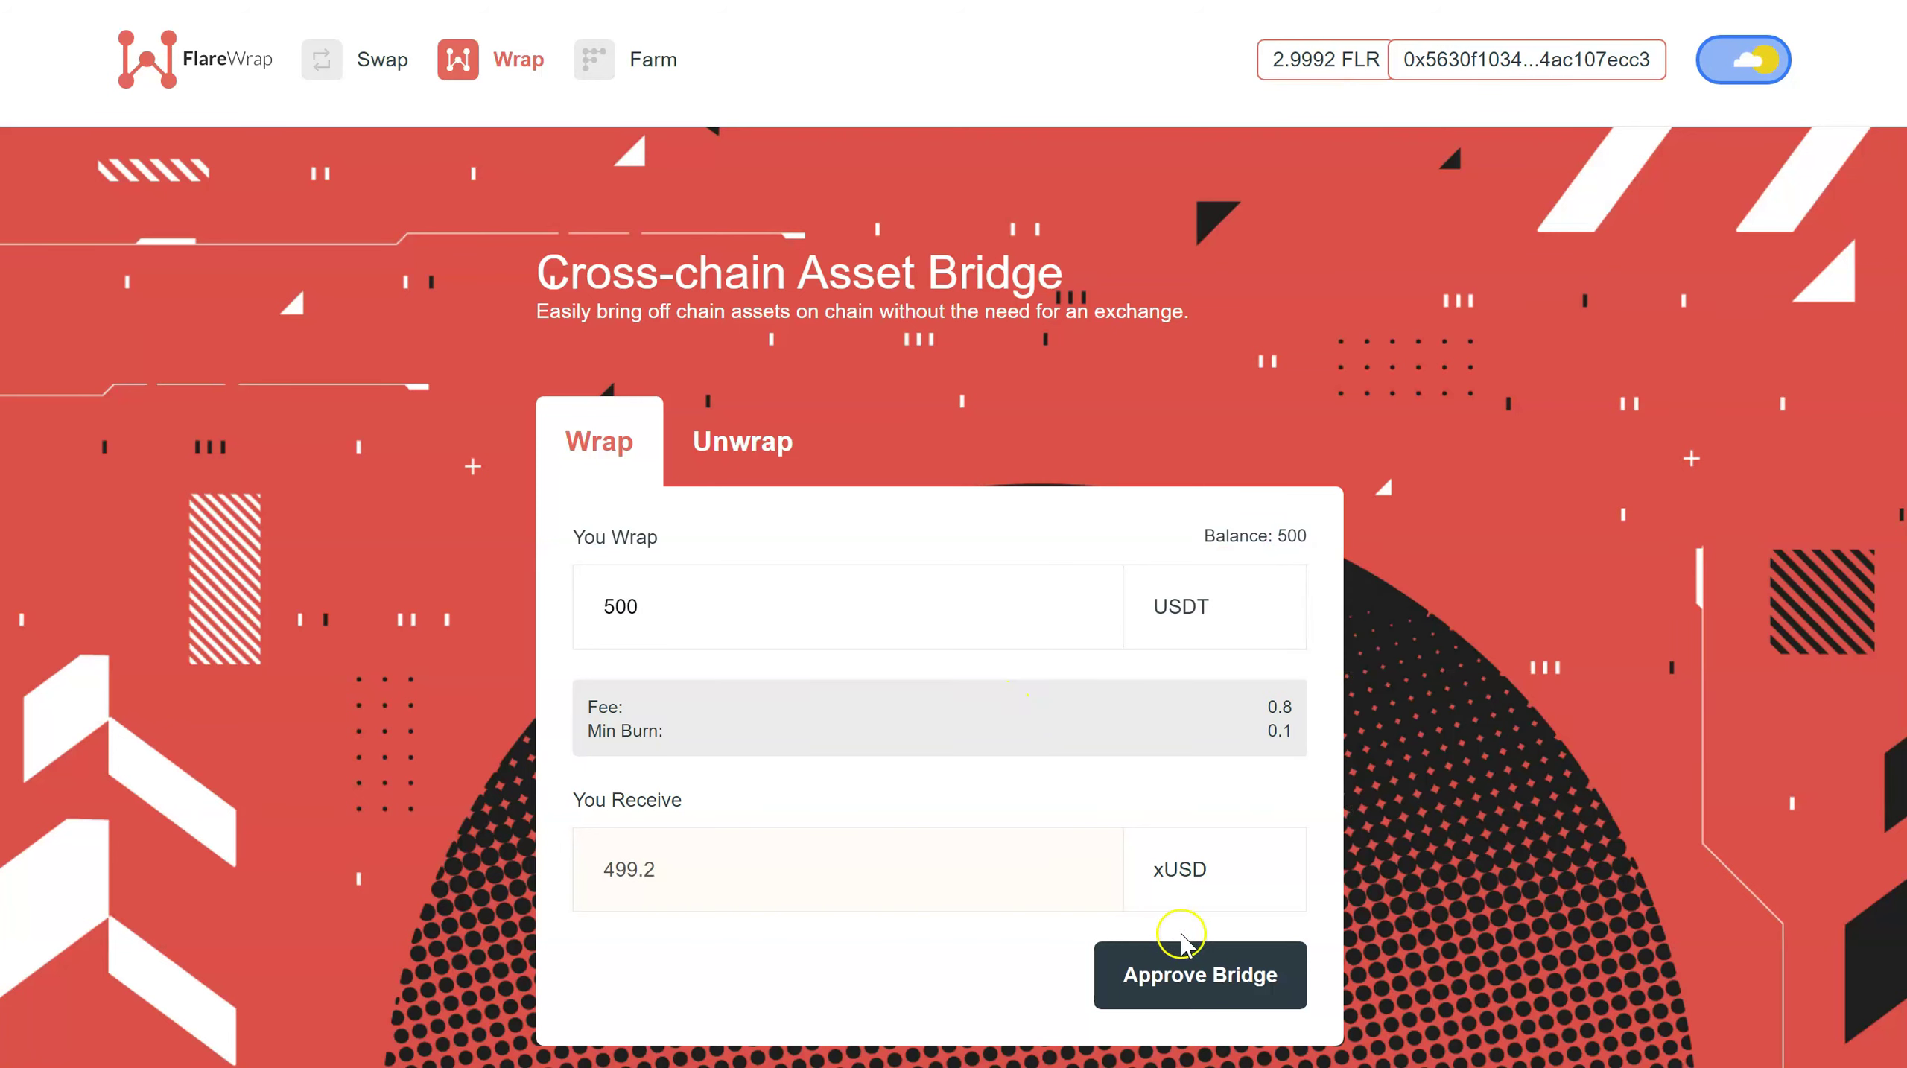
click(1199, 990)
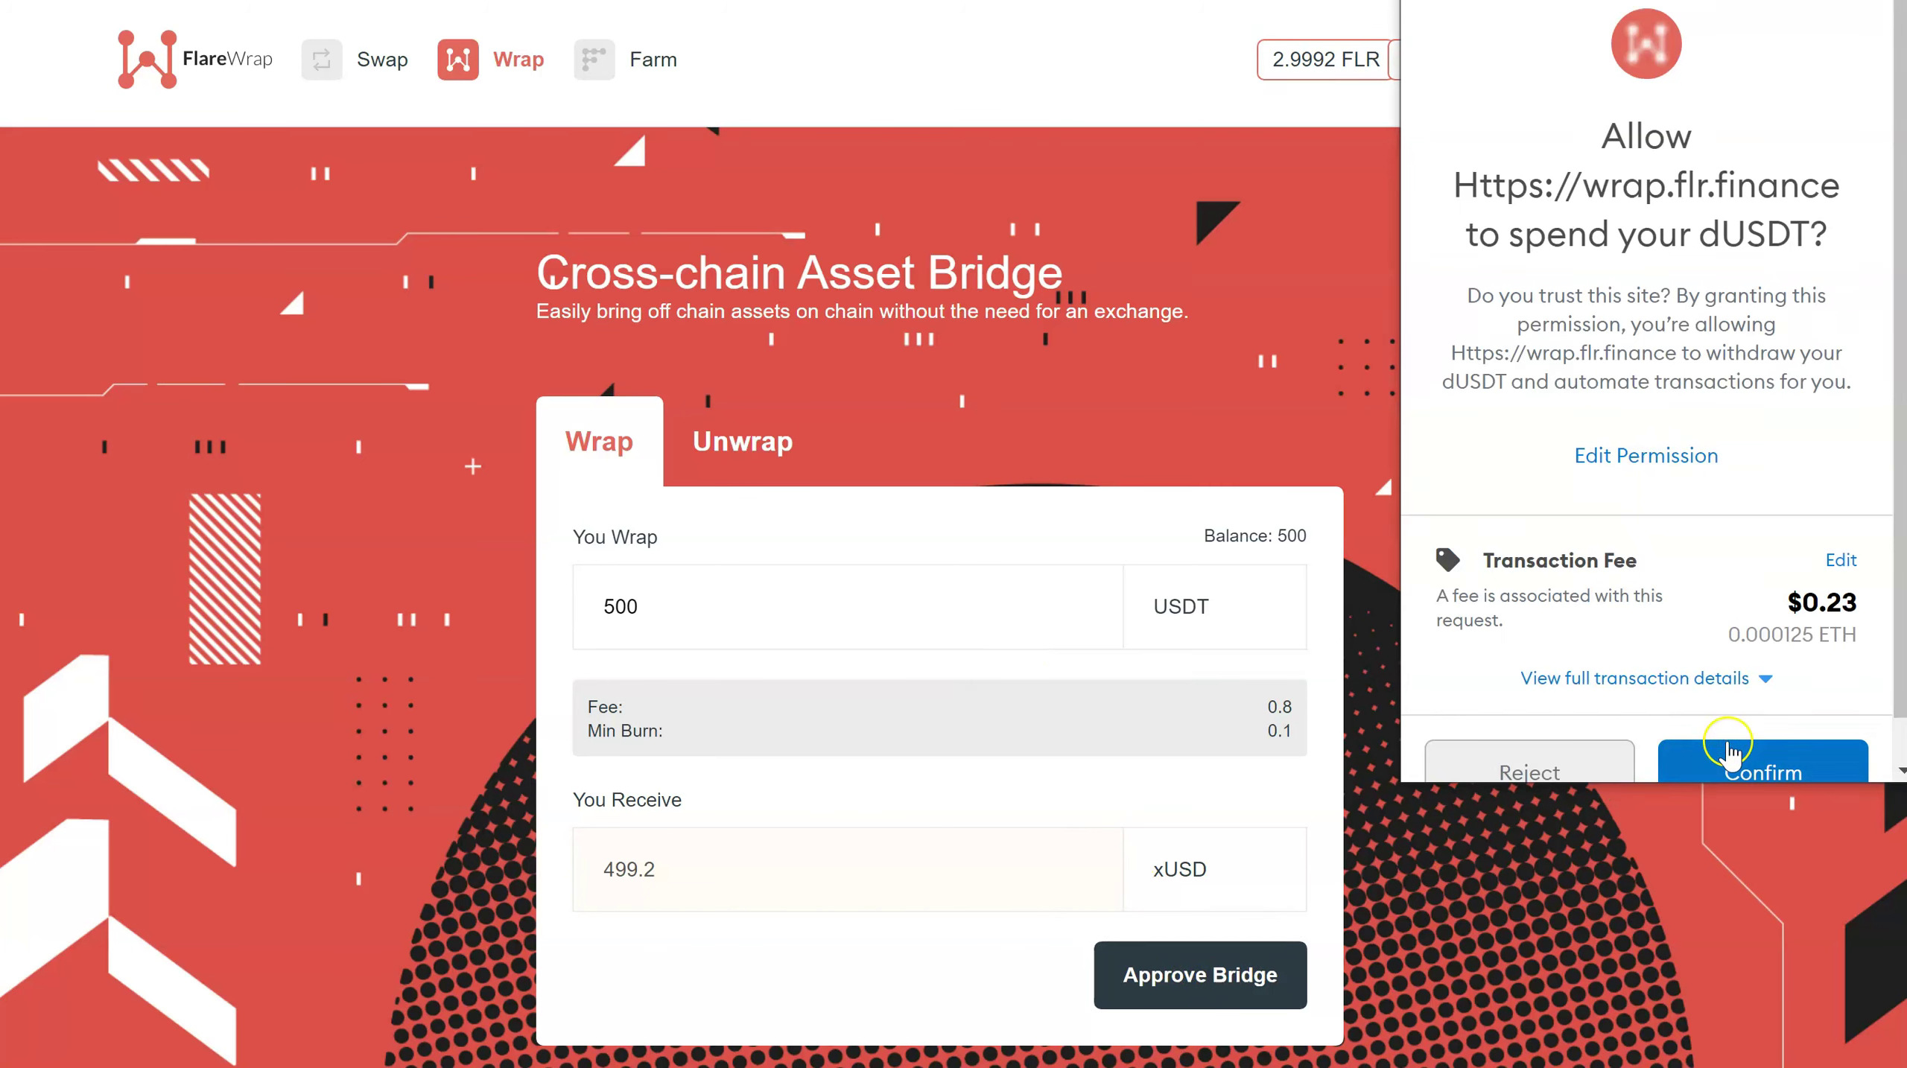
click(1750, 770)
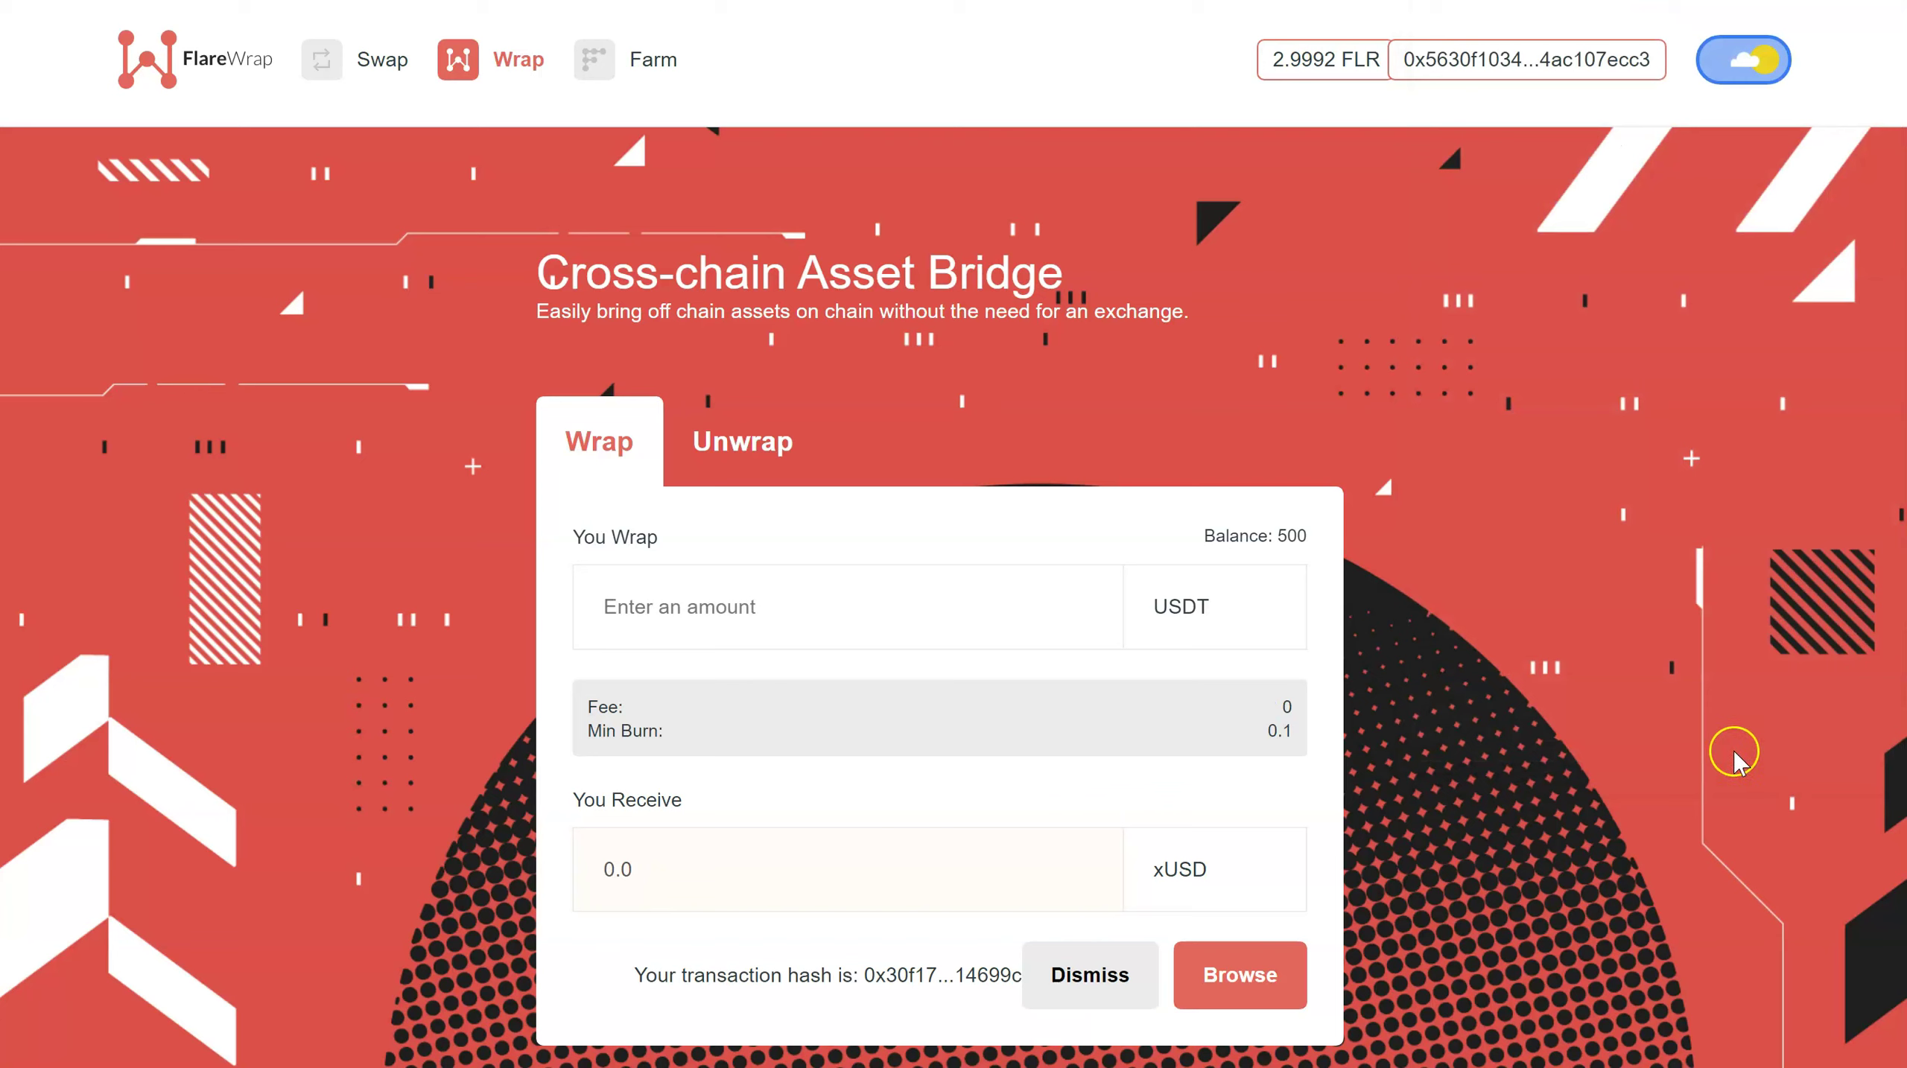
- Switch the MetaMask network to Coston Test Network
click(728, 480)
click(1393, 37)
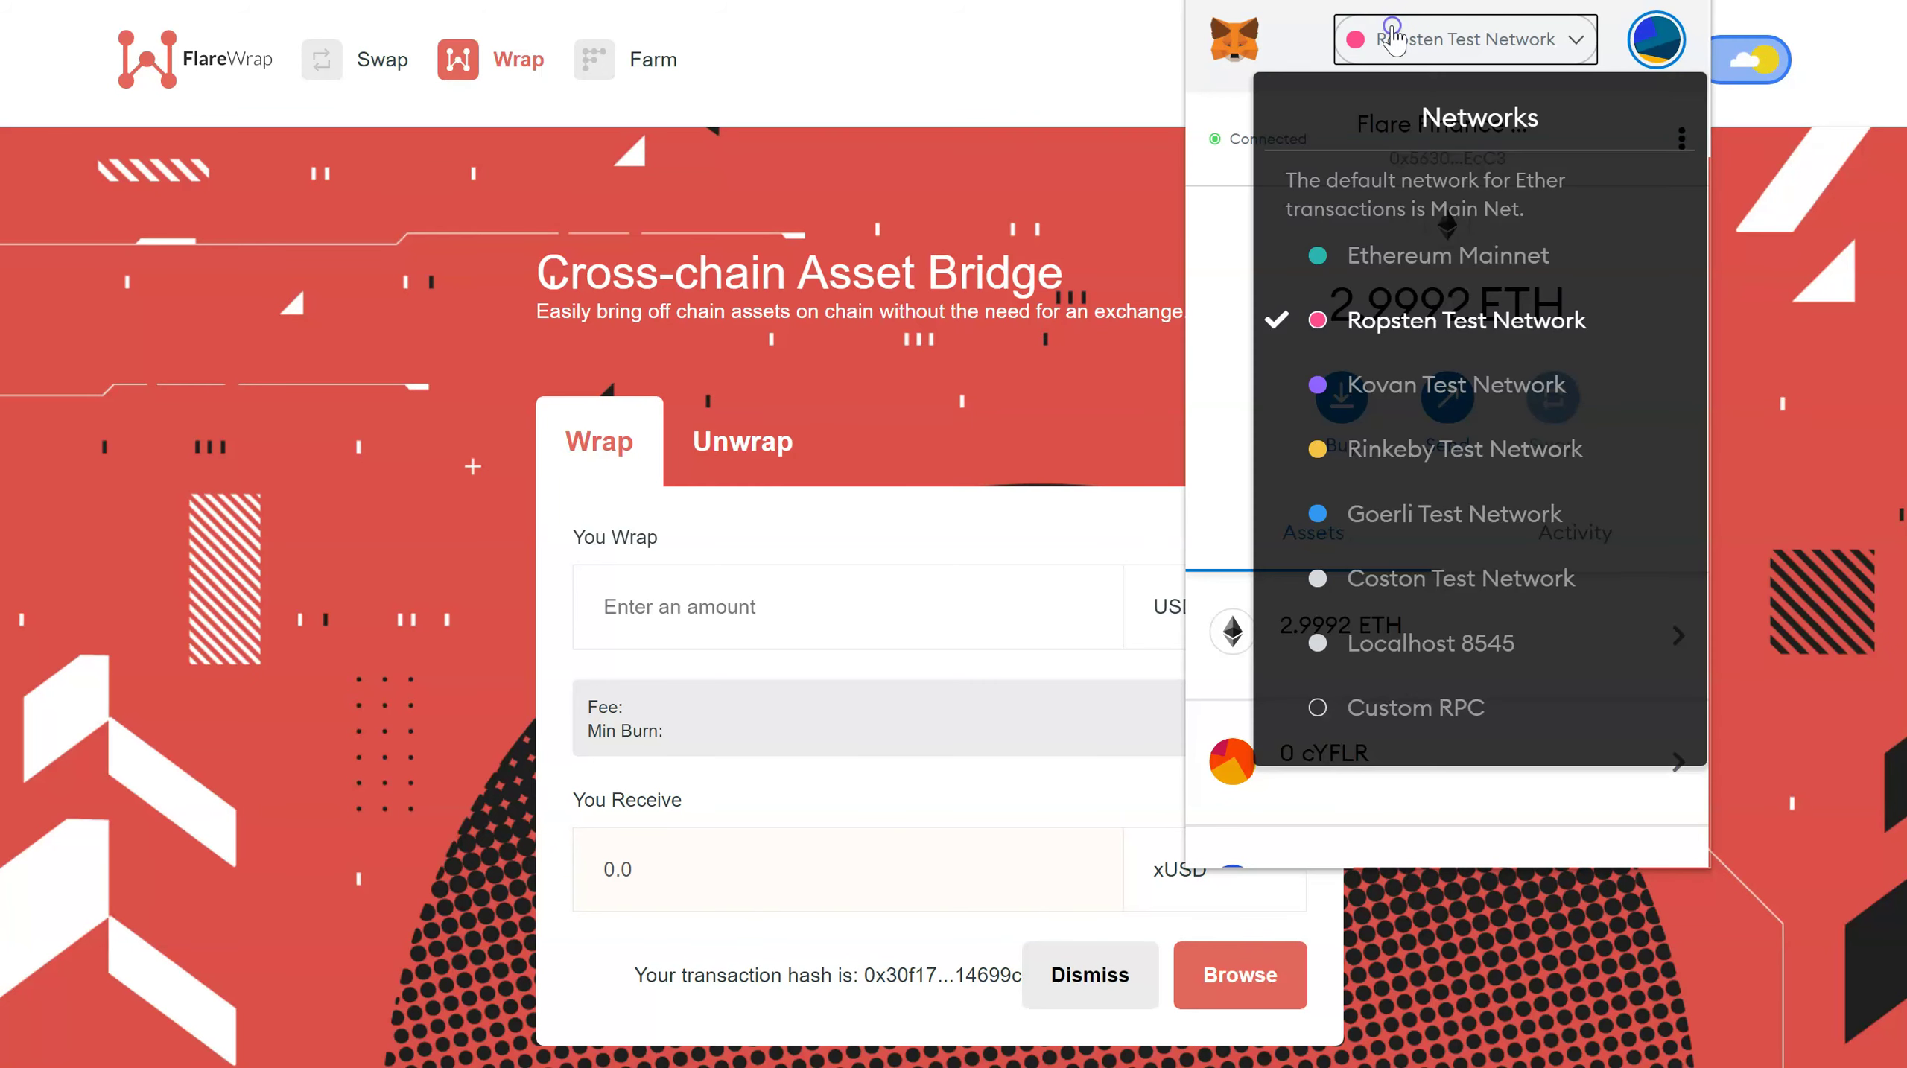
mouse_move(1460, 578)
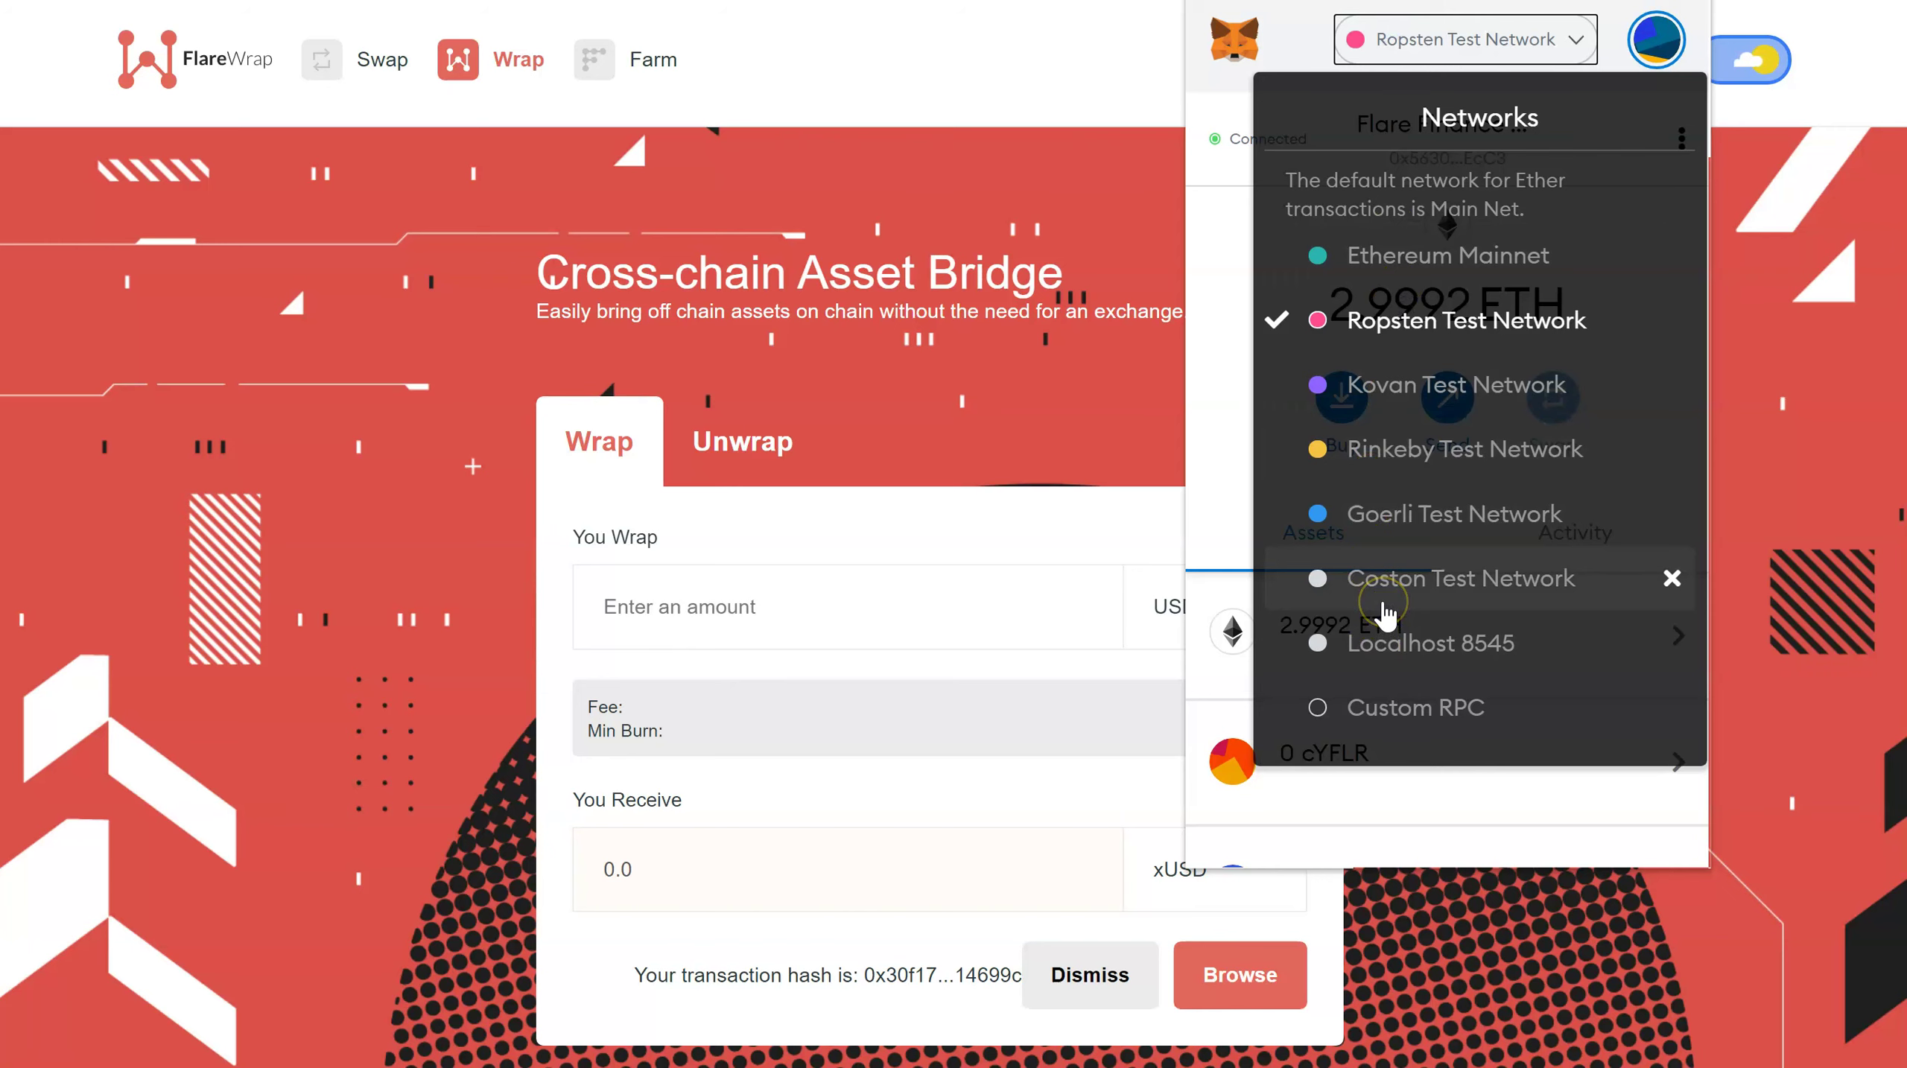
click(1384, 607)
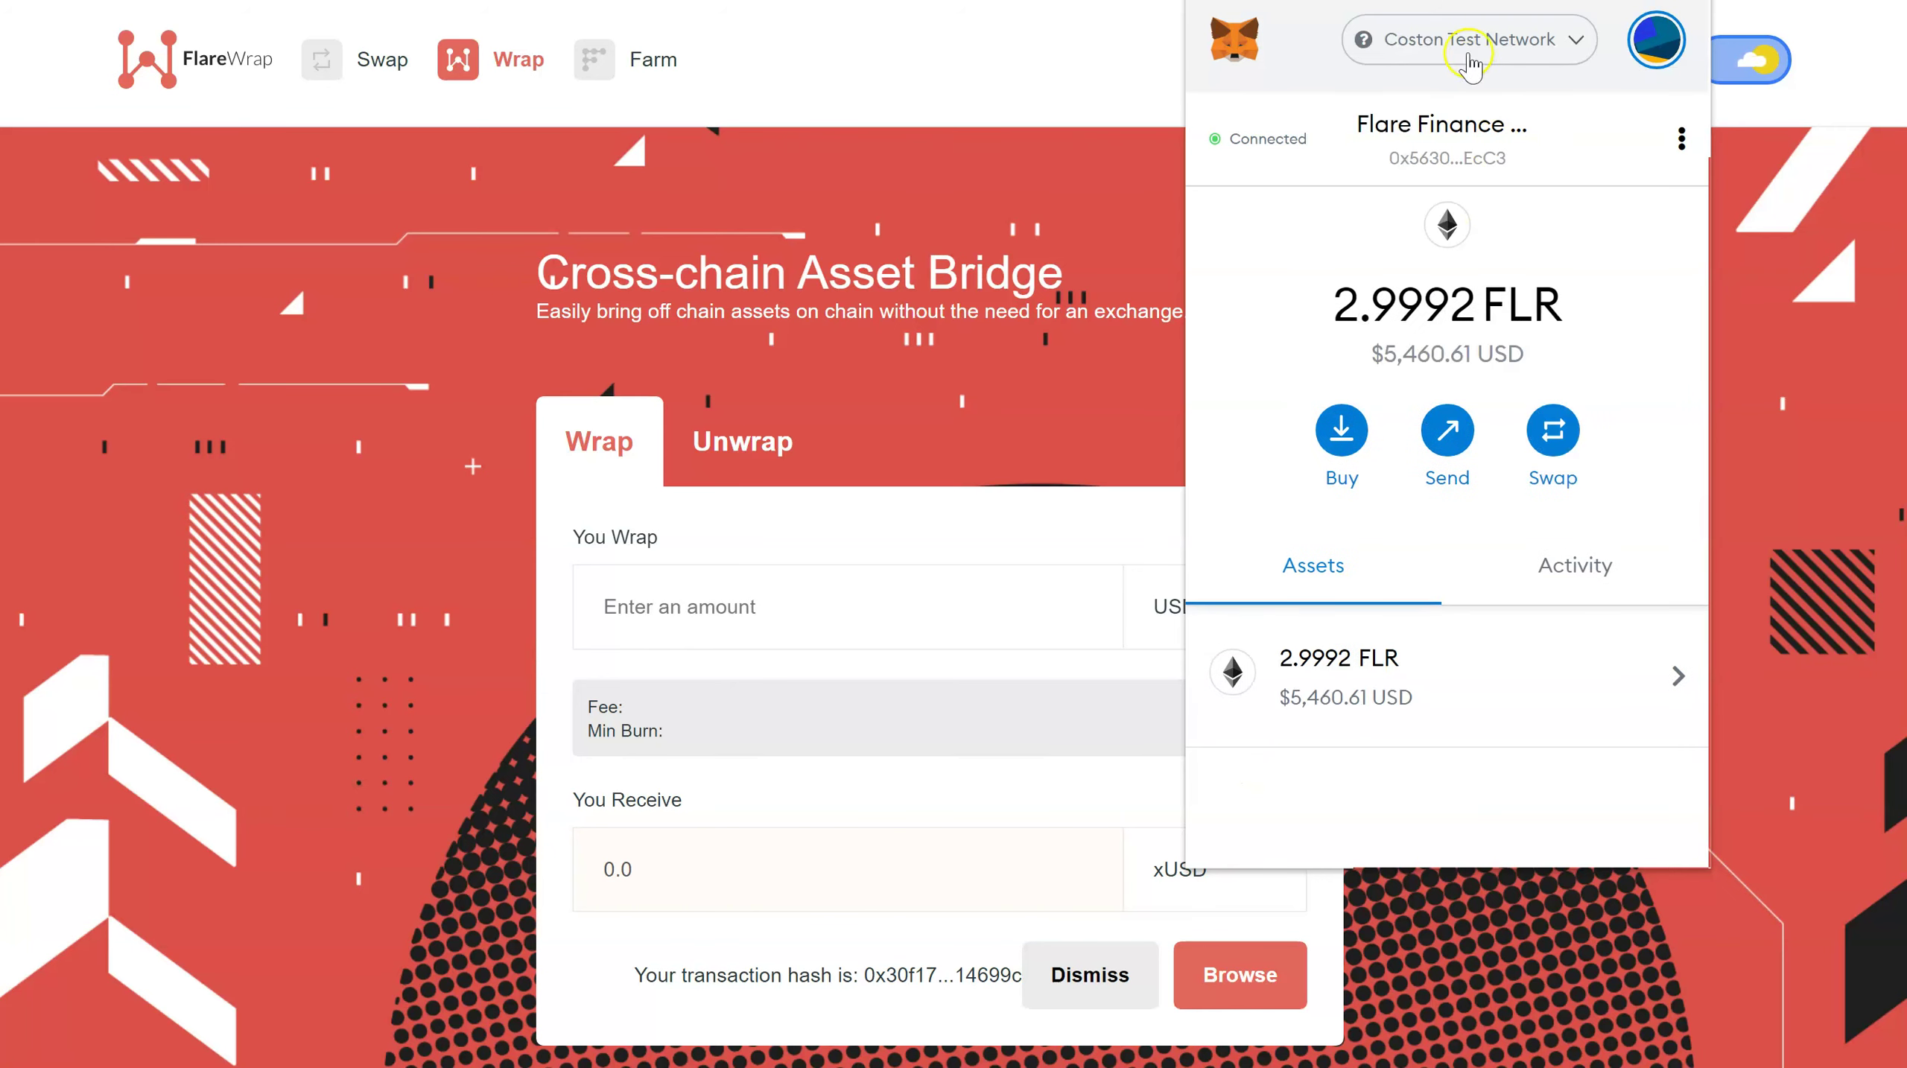
click(614, 461)
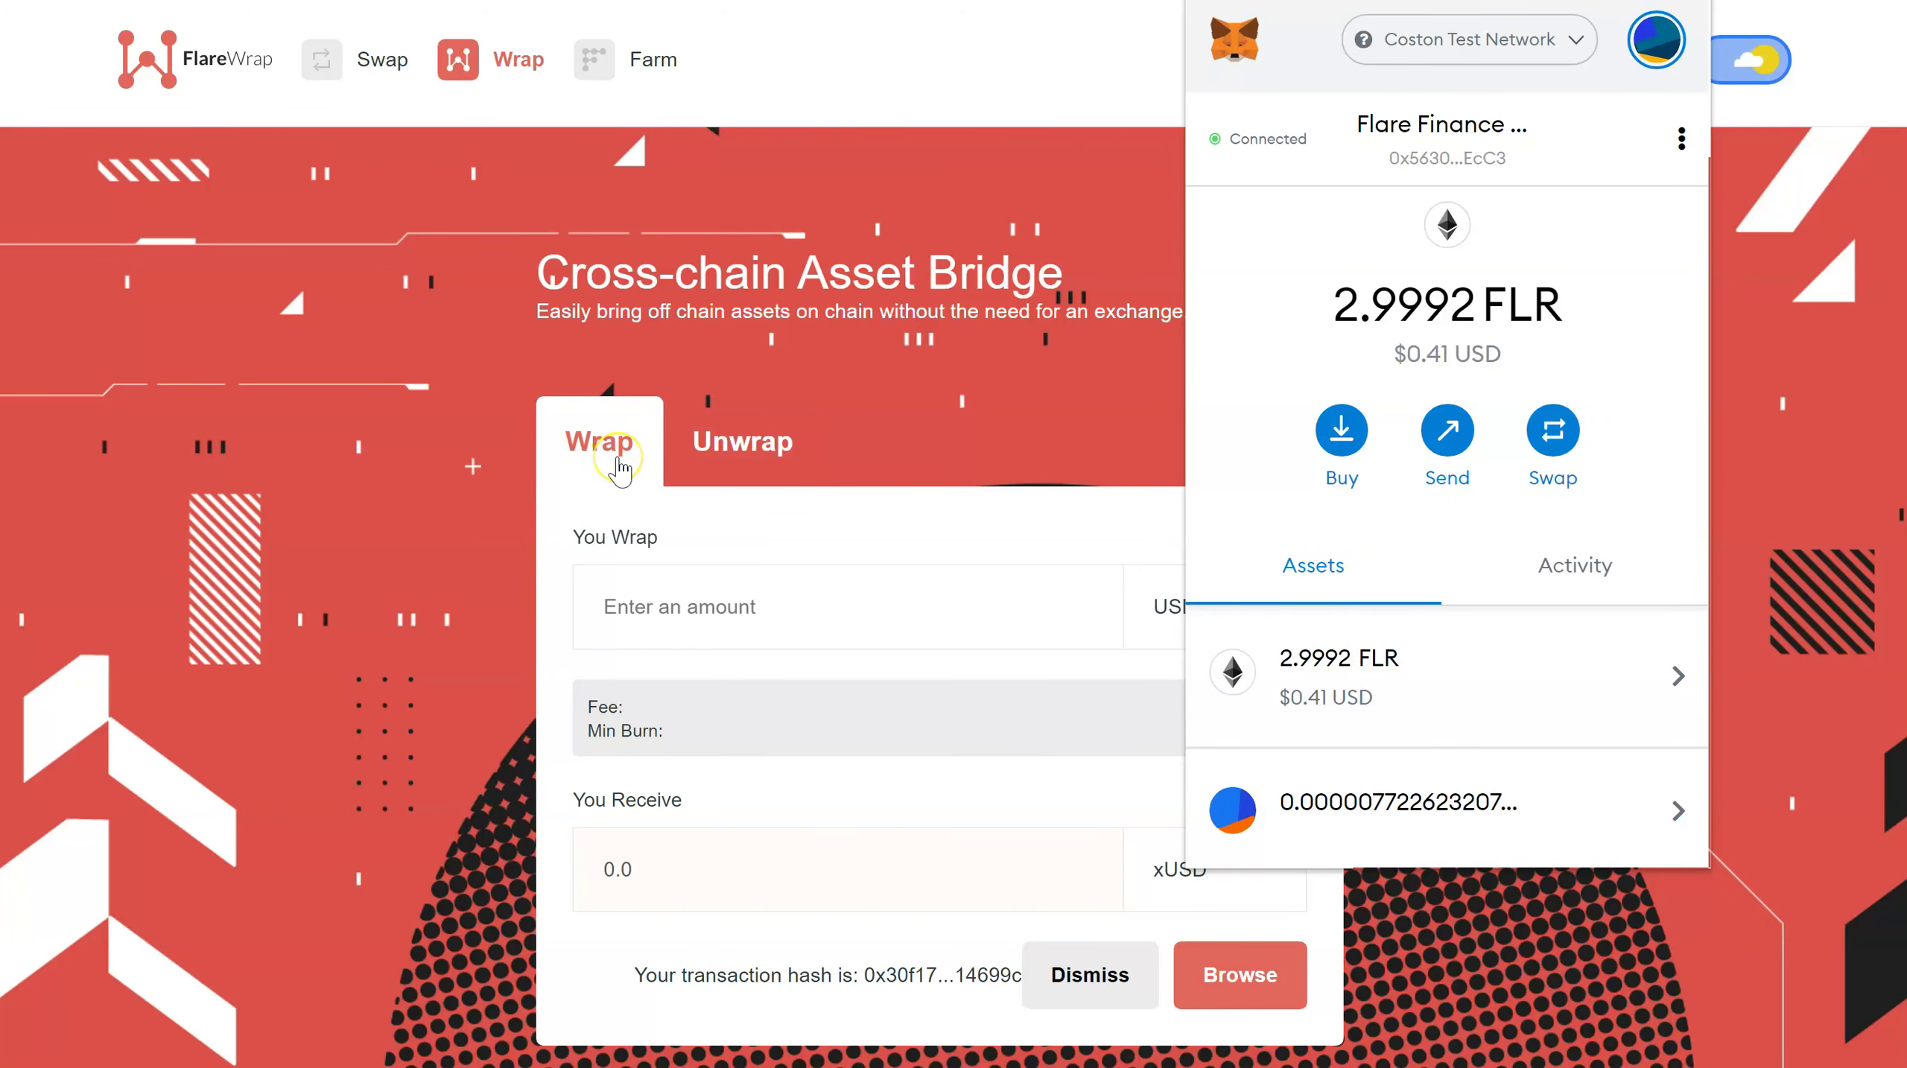
click(618, 459)
click(1083, 534)
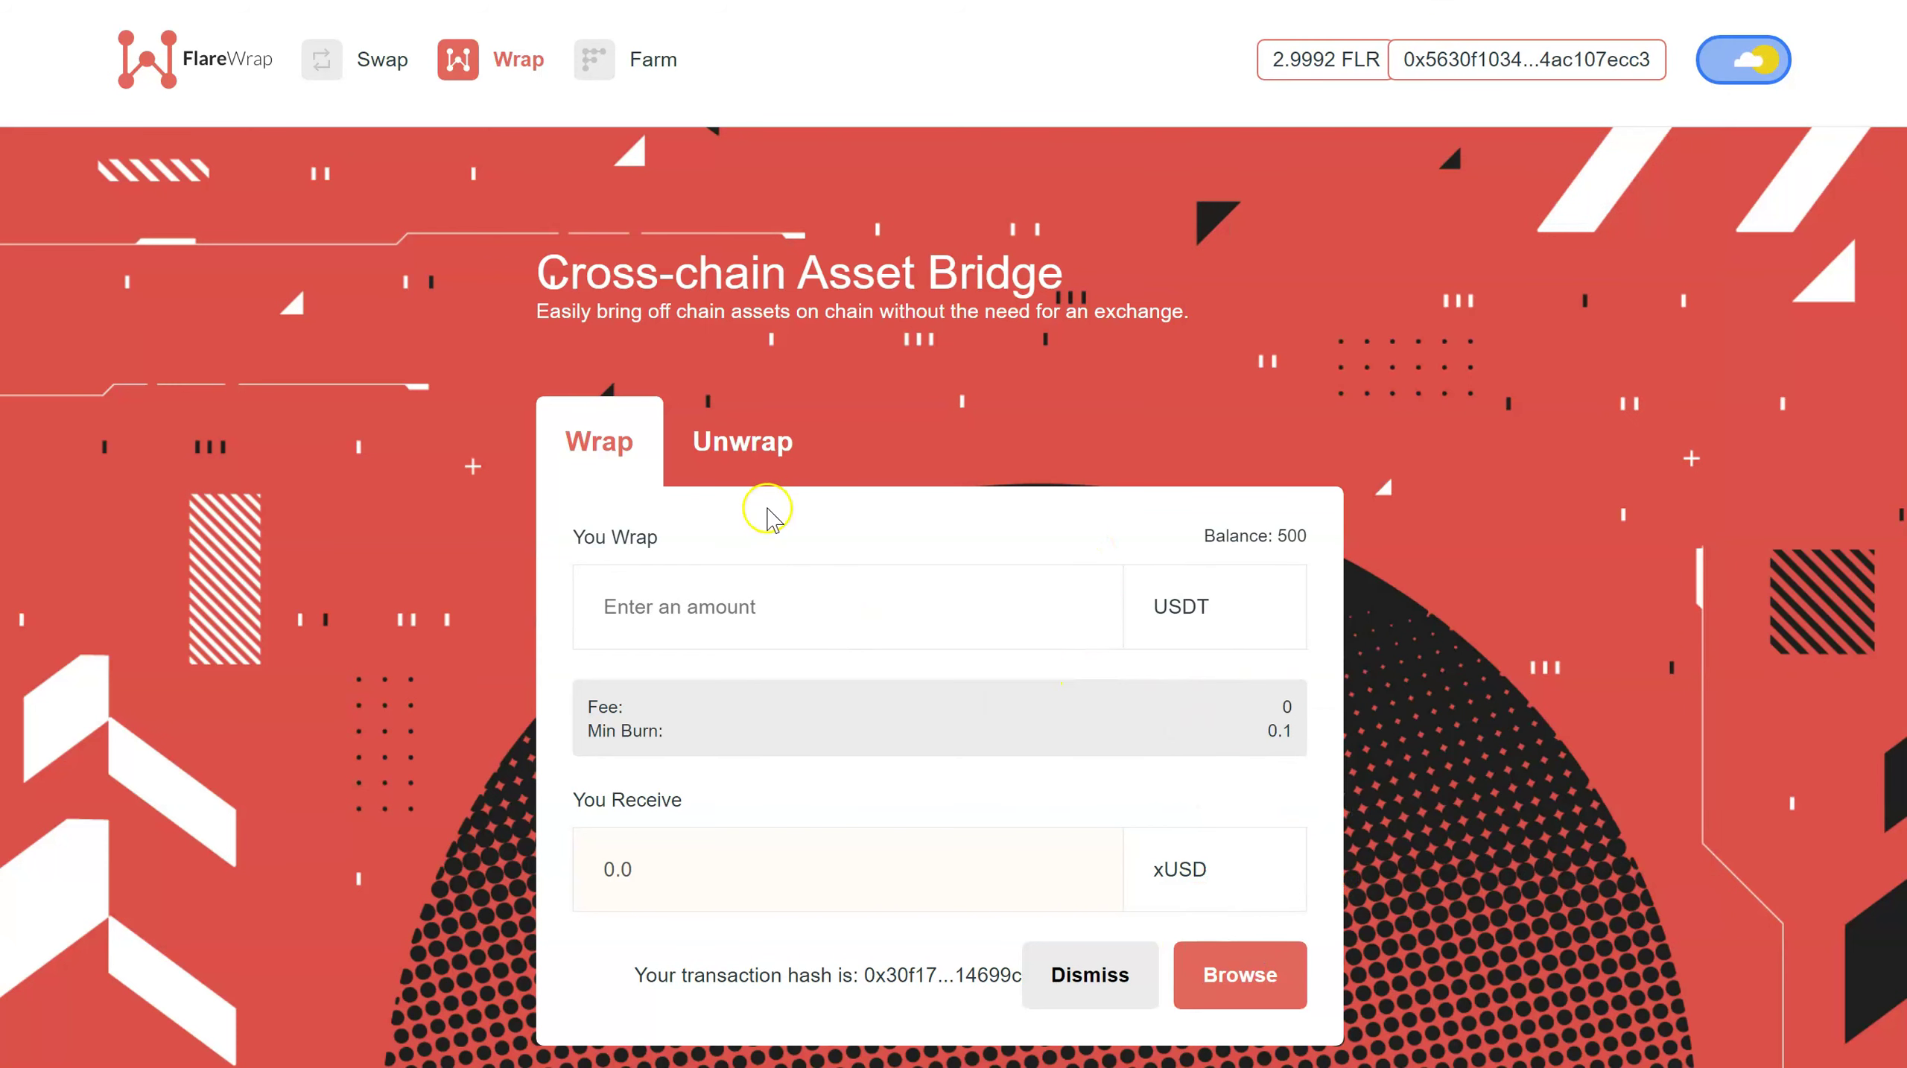
- Reconnect the wallet to FlareWrap and leave the Unwrap form showing 0 xUSD
click(770, 449)
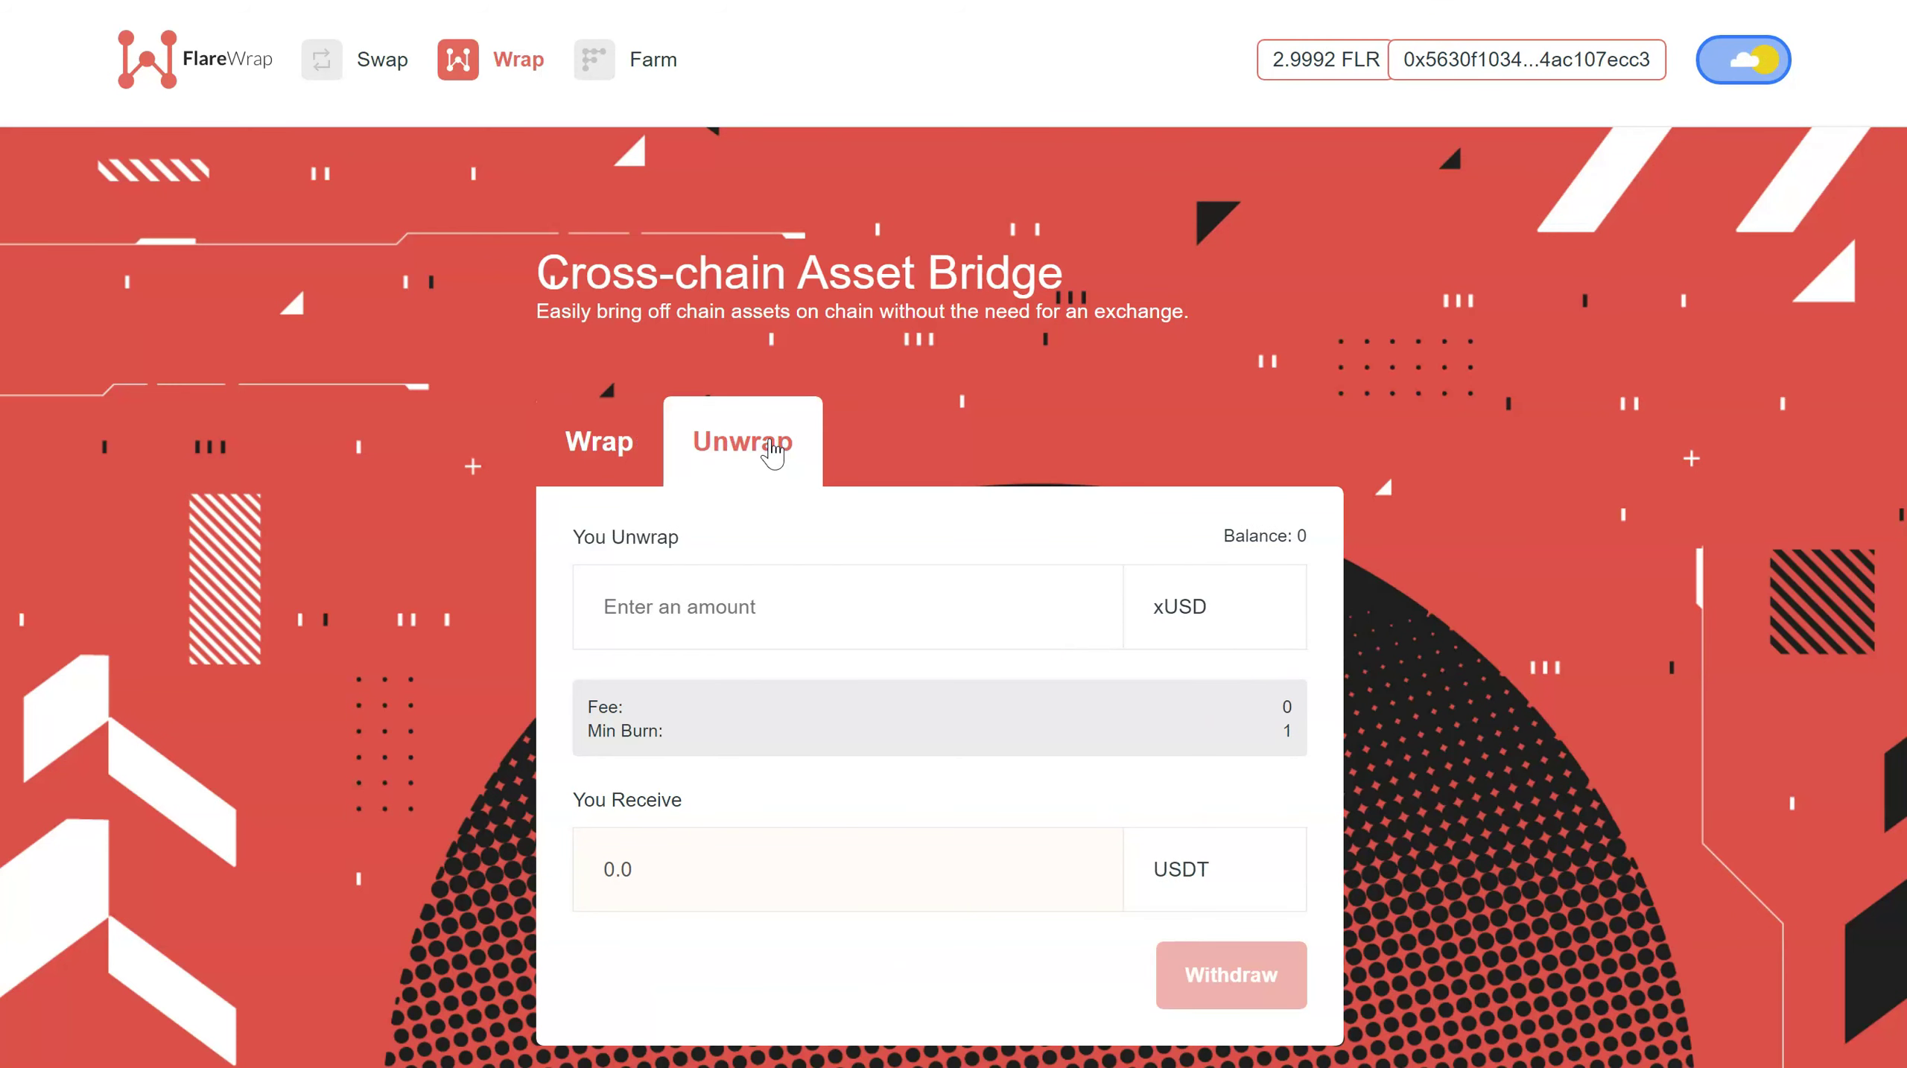
click(581, 451)
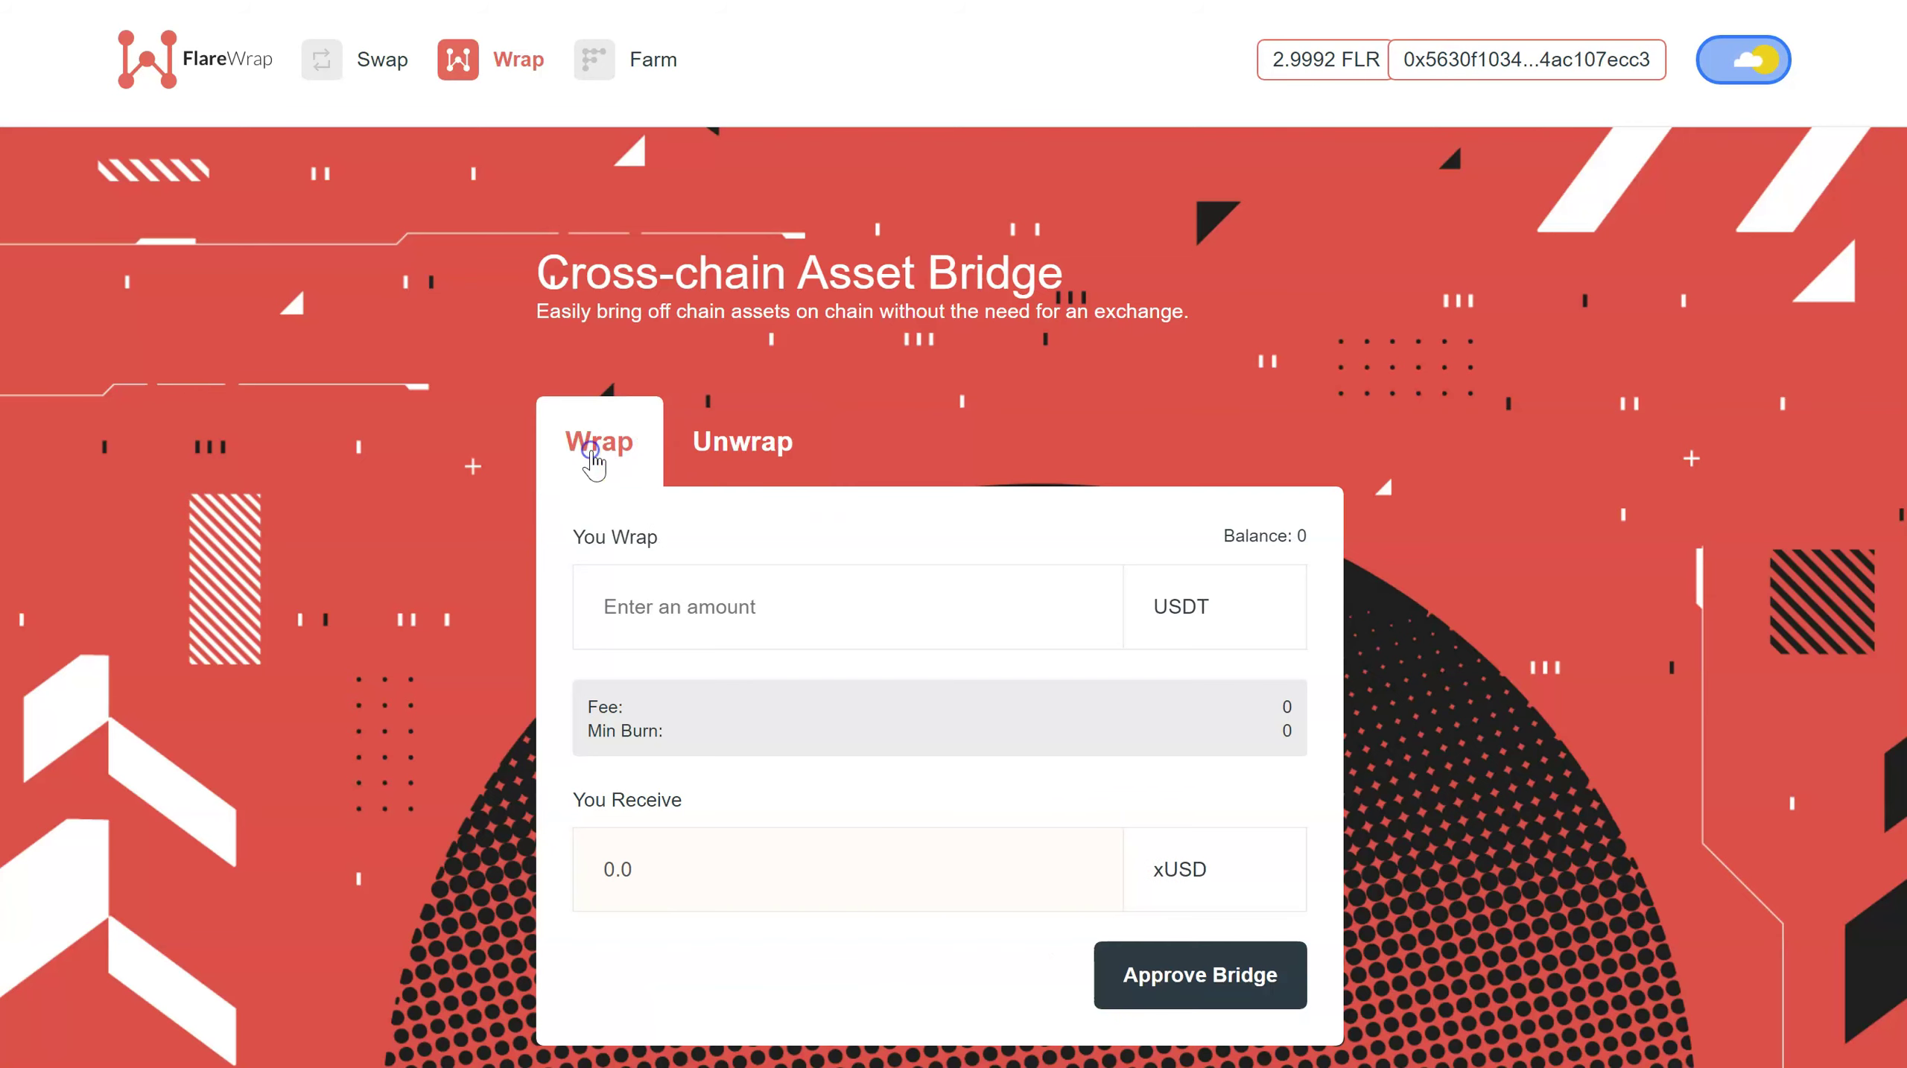
click(749, 452)
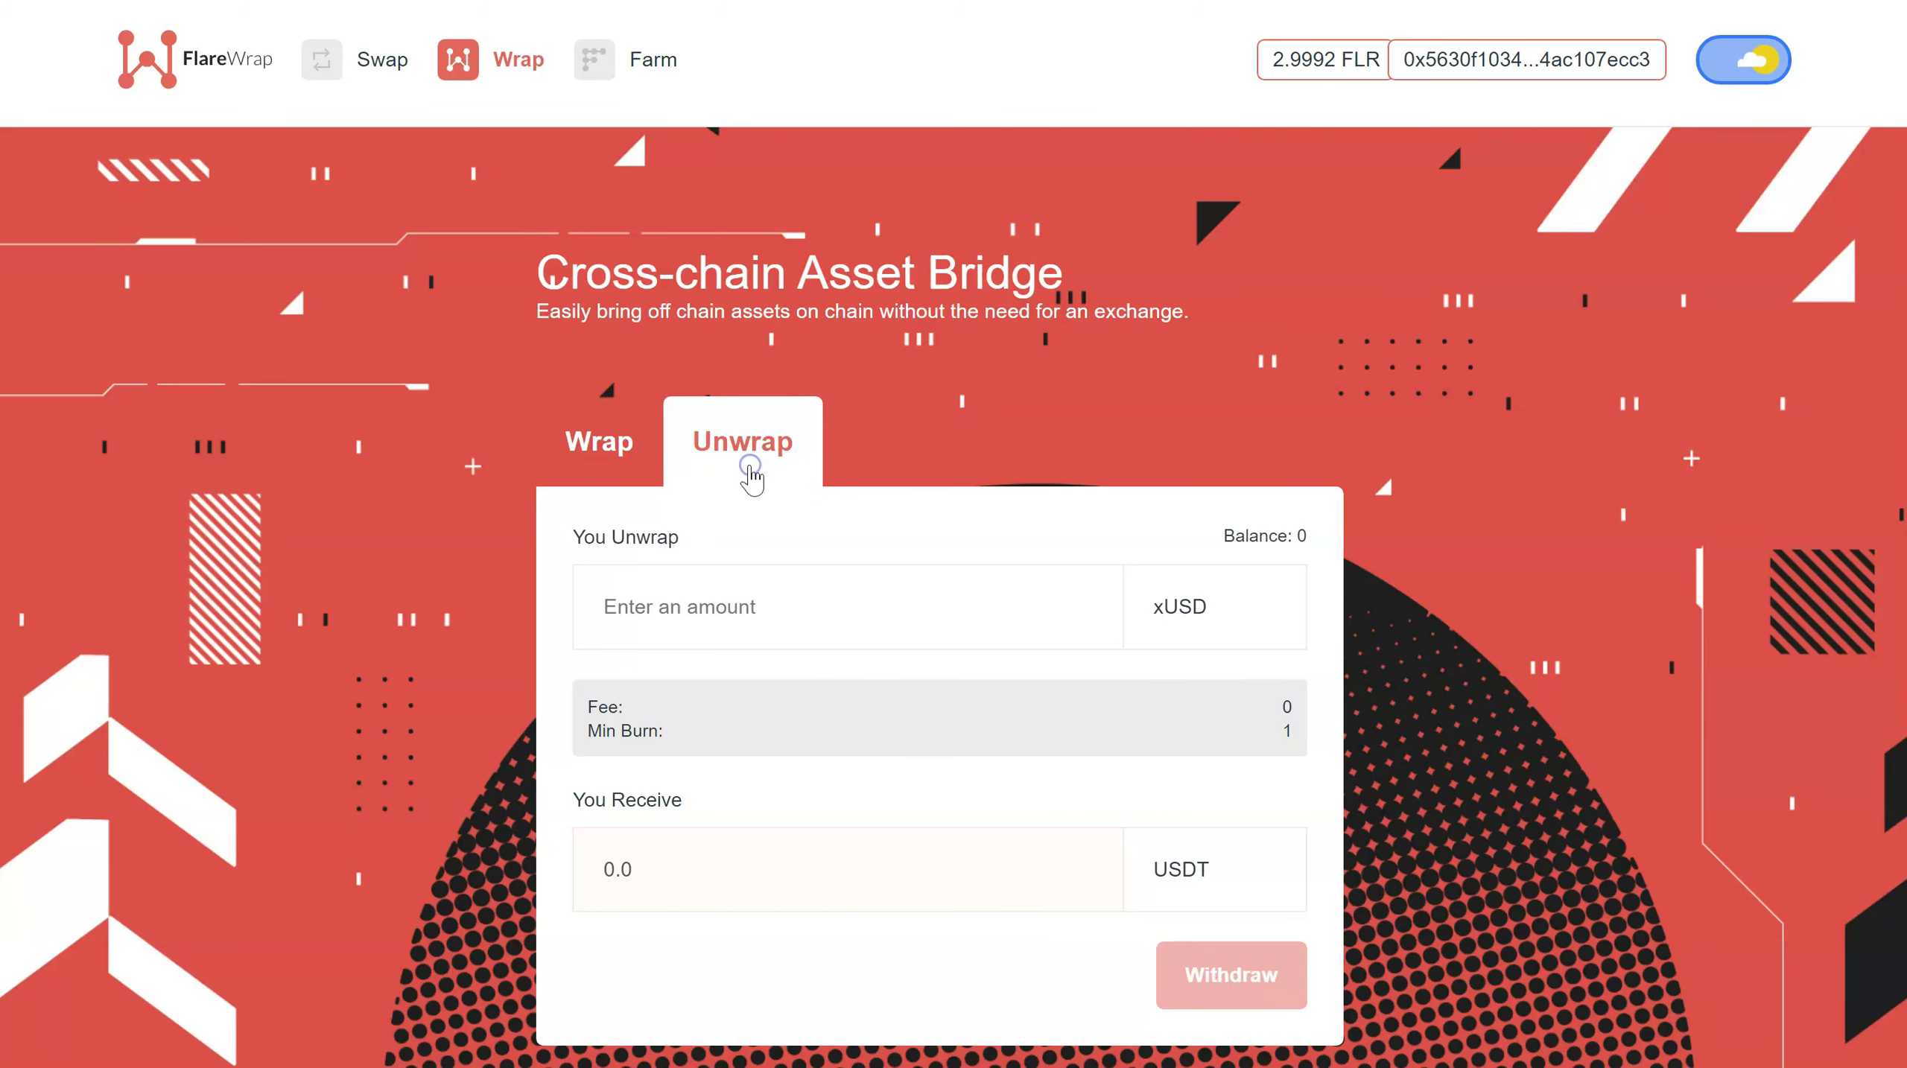
click(589, 442)
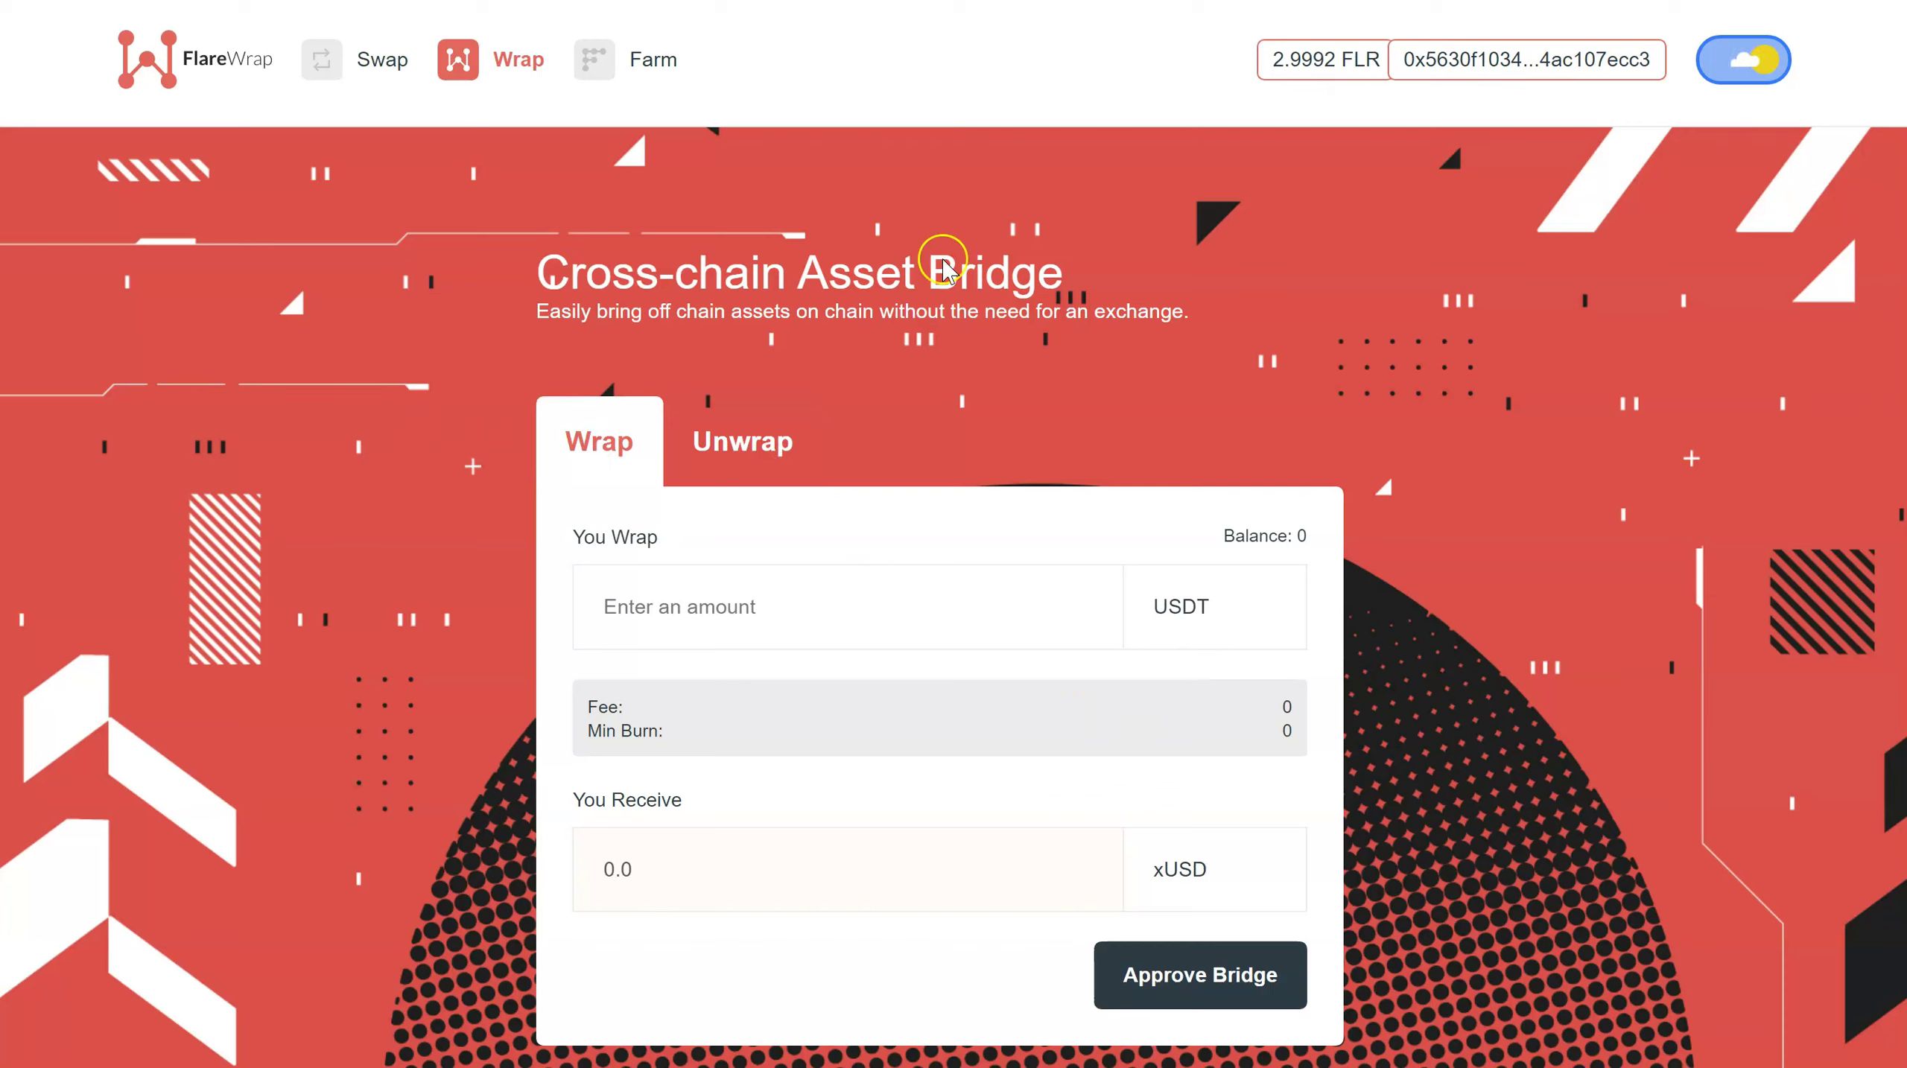
click(754, 444)
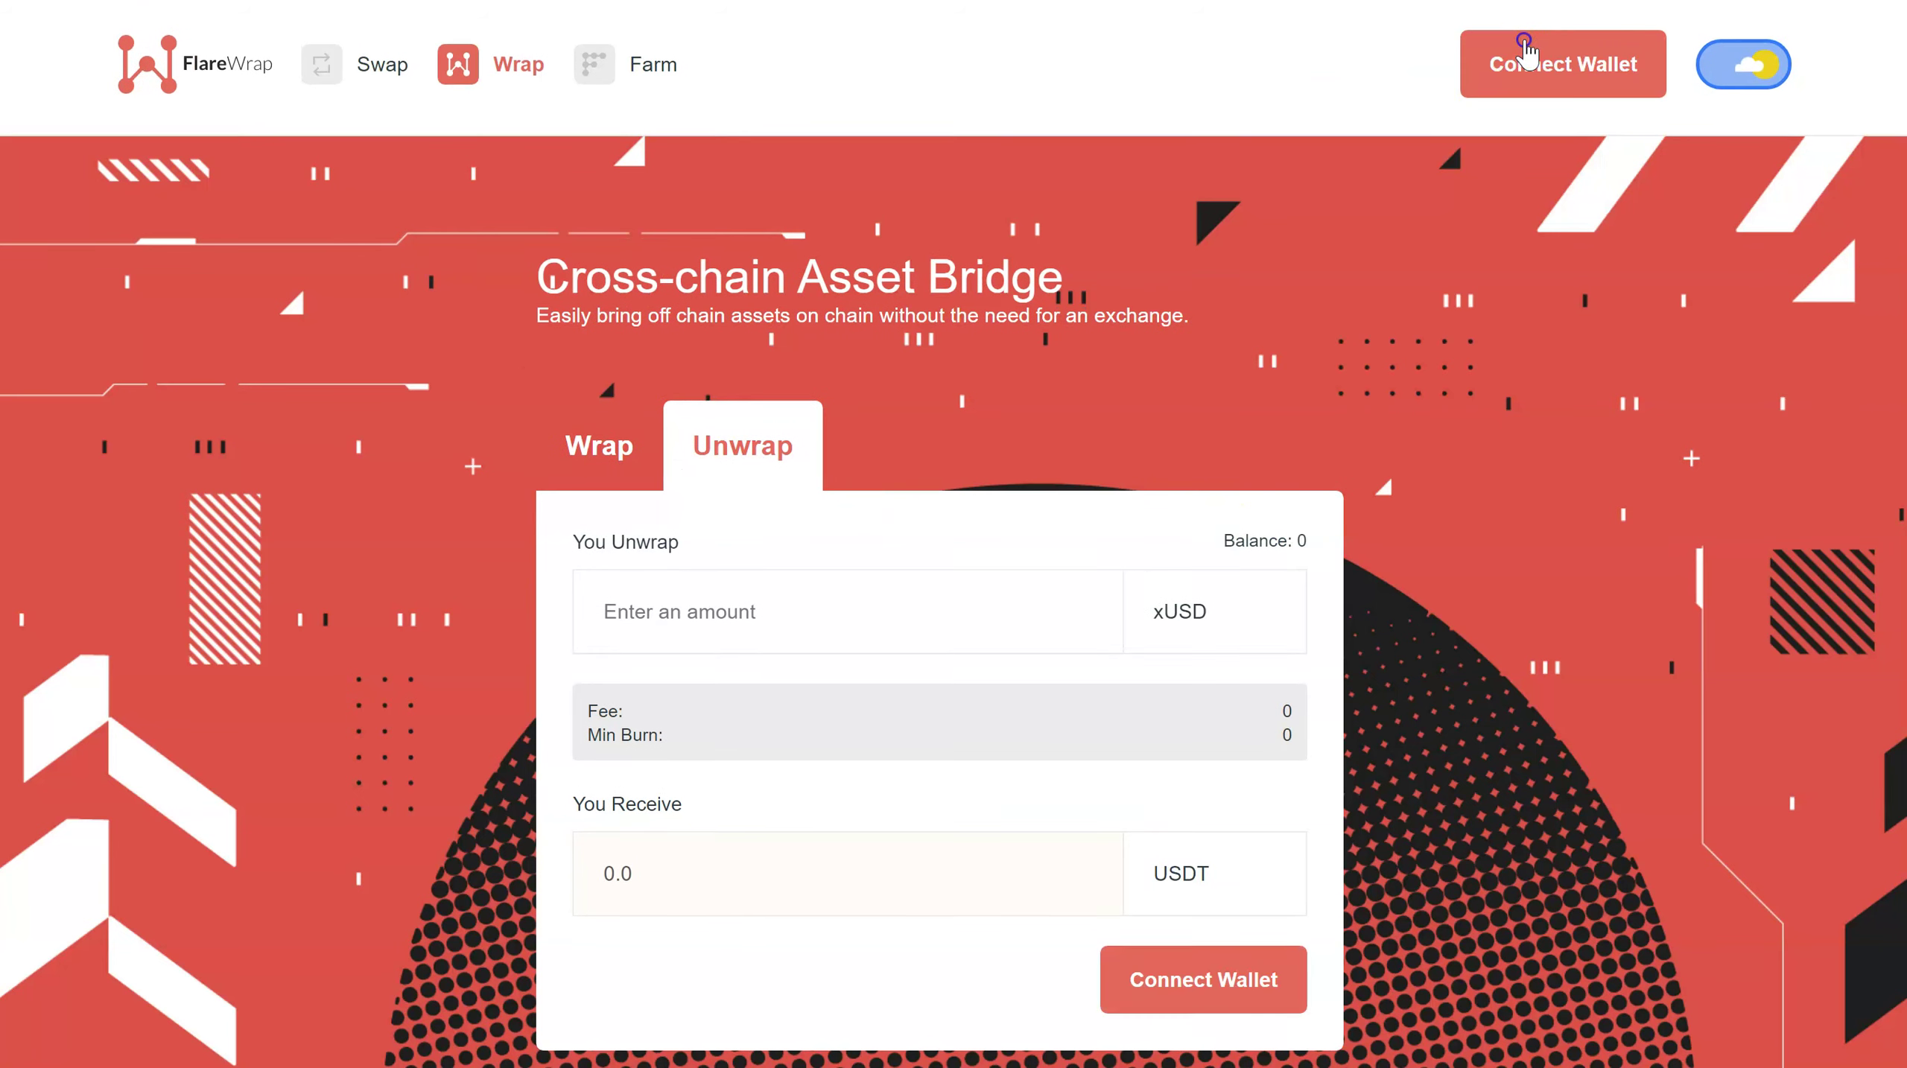
click(1526, 49)
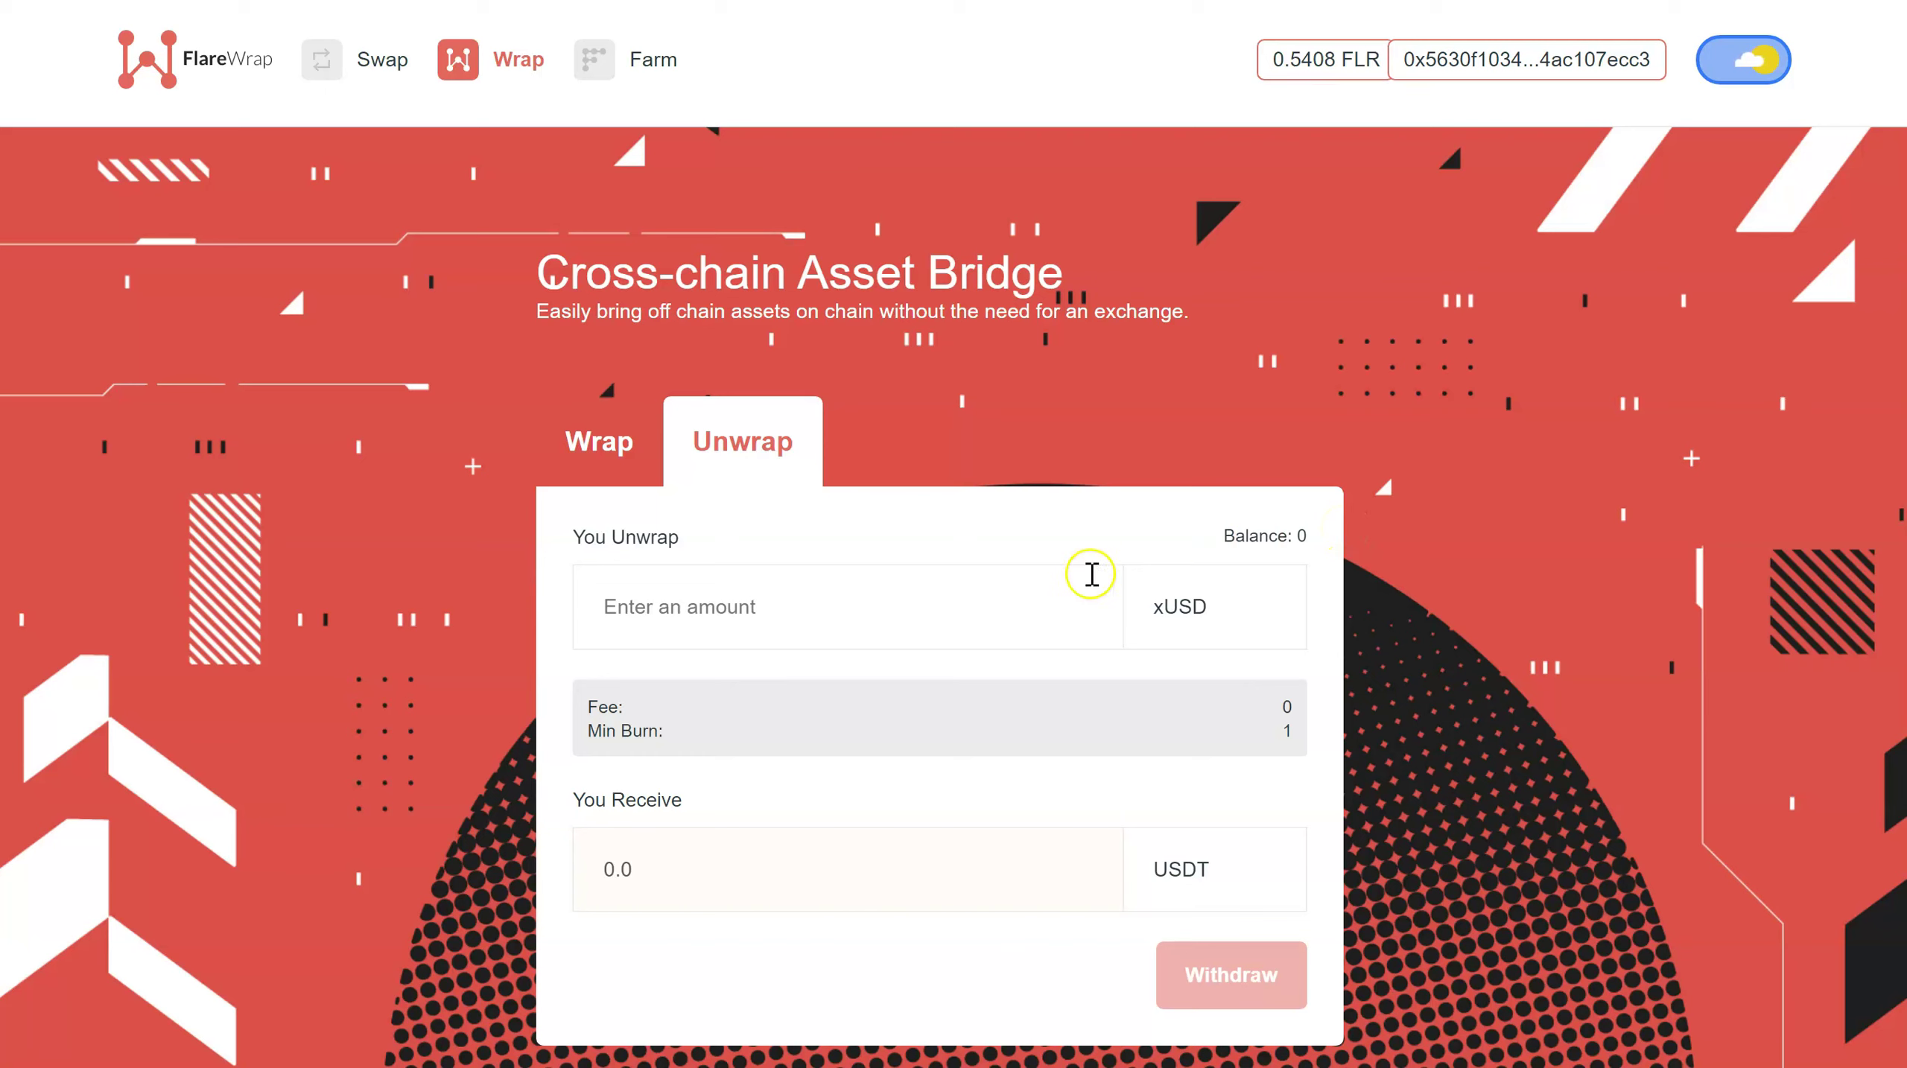
click(581, 441)
click(678, 452)
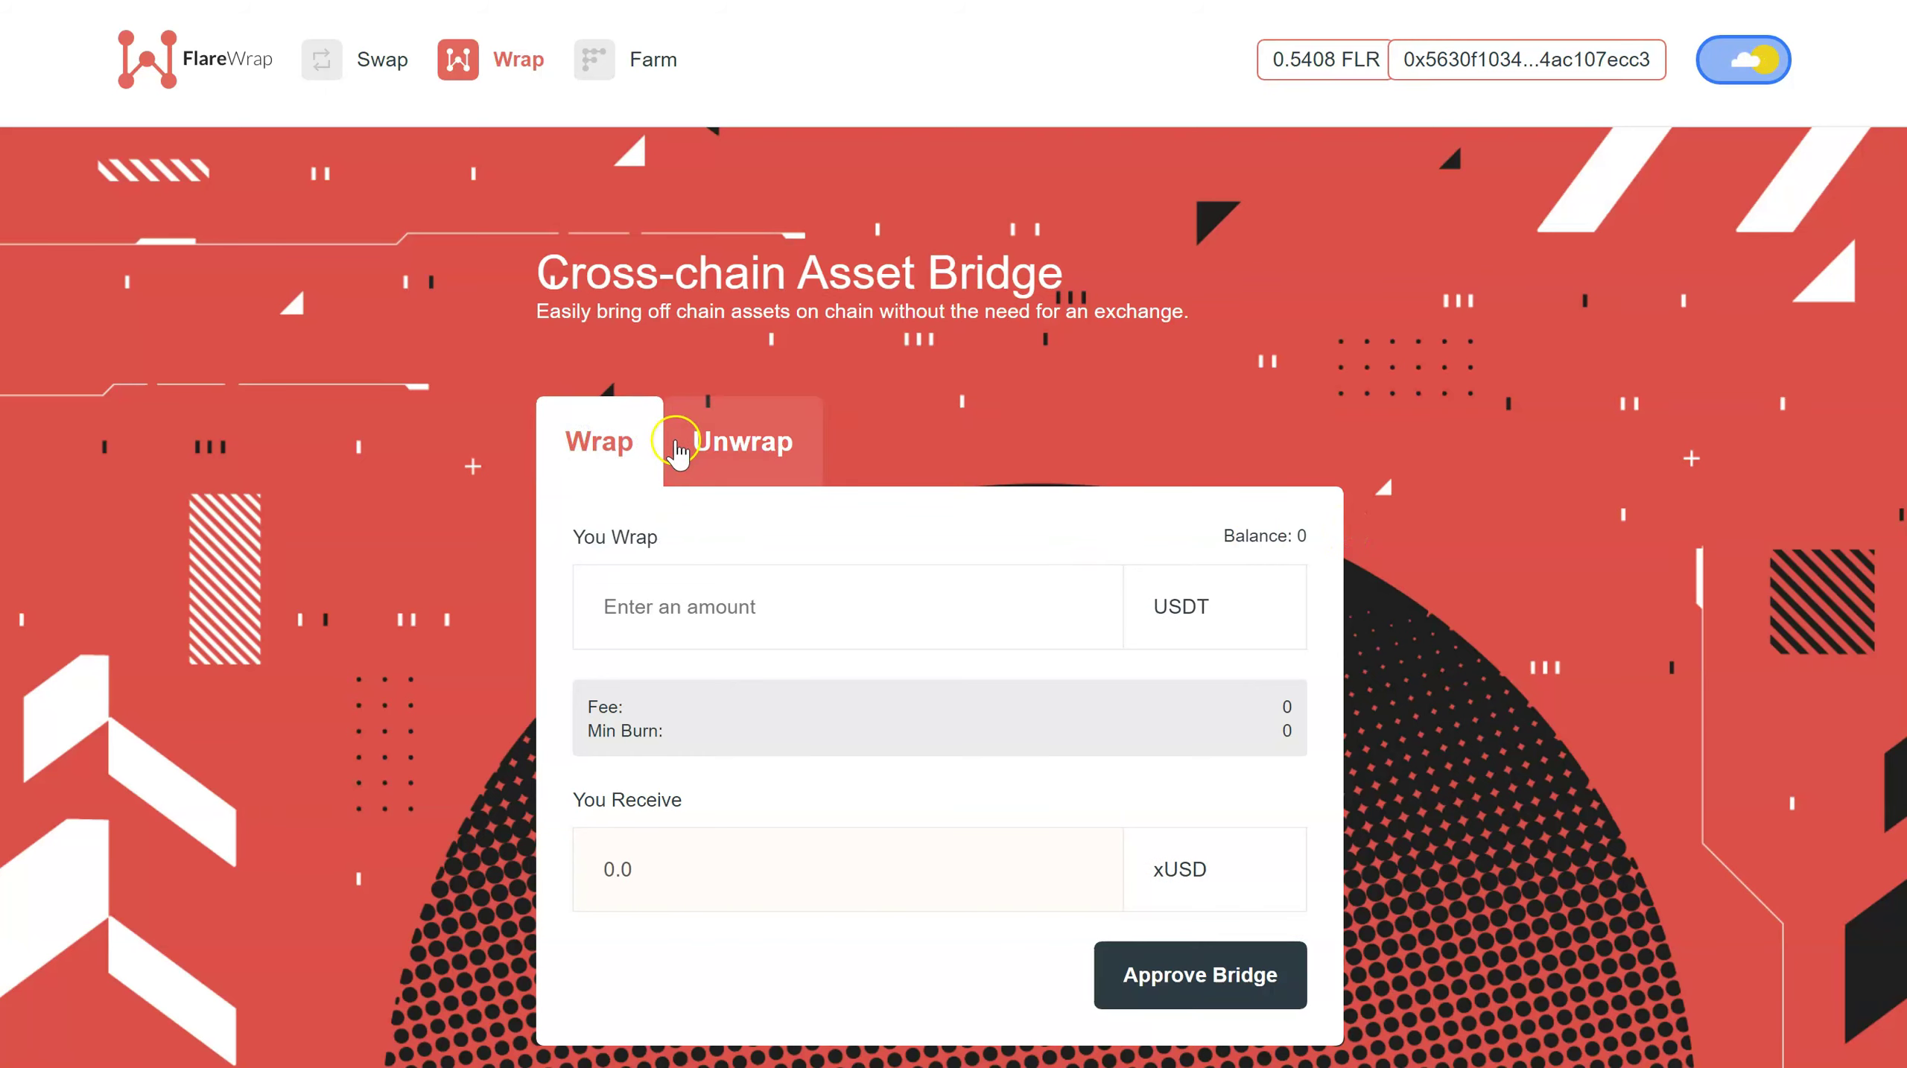
click(790, 455)
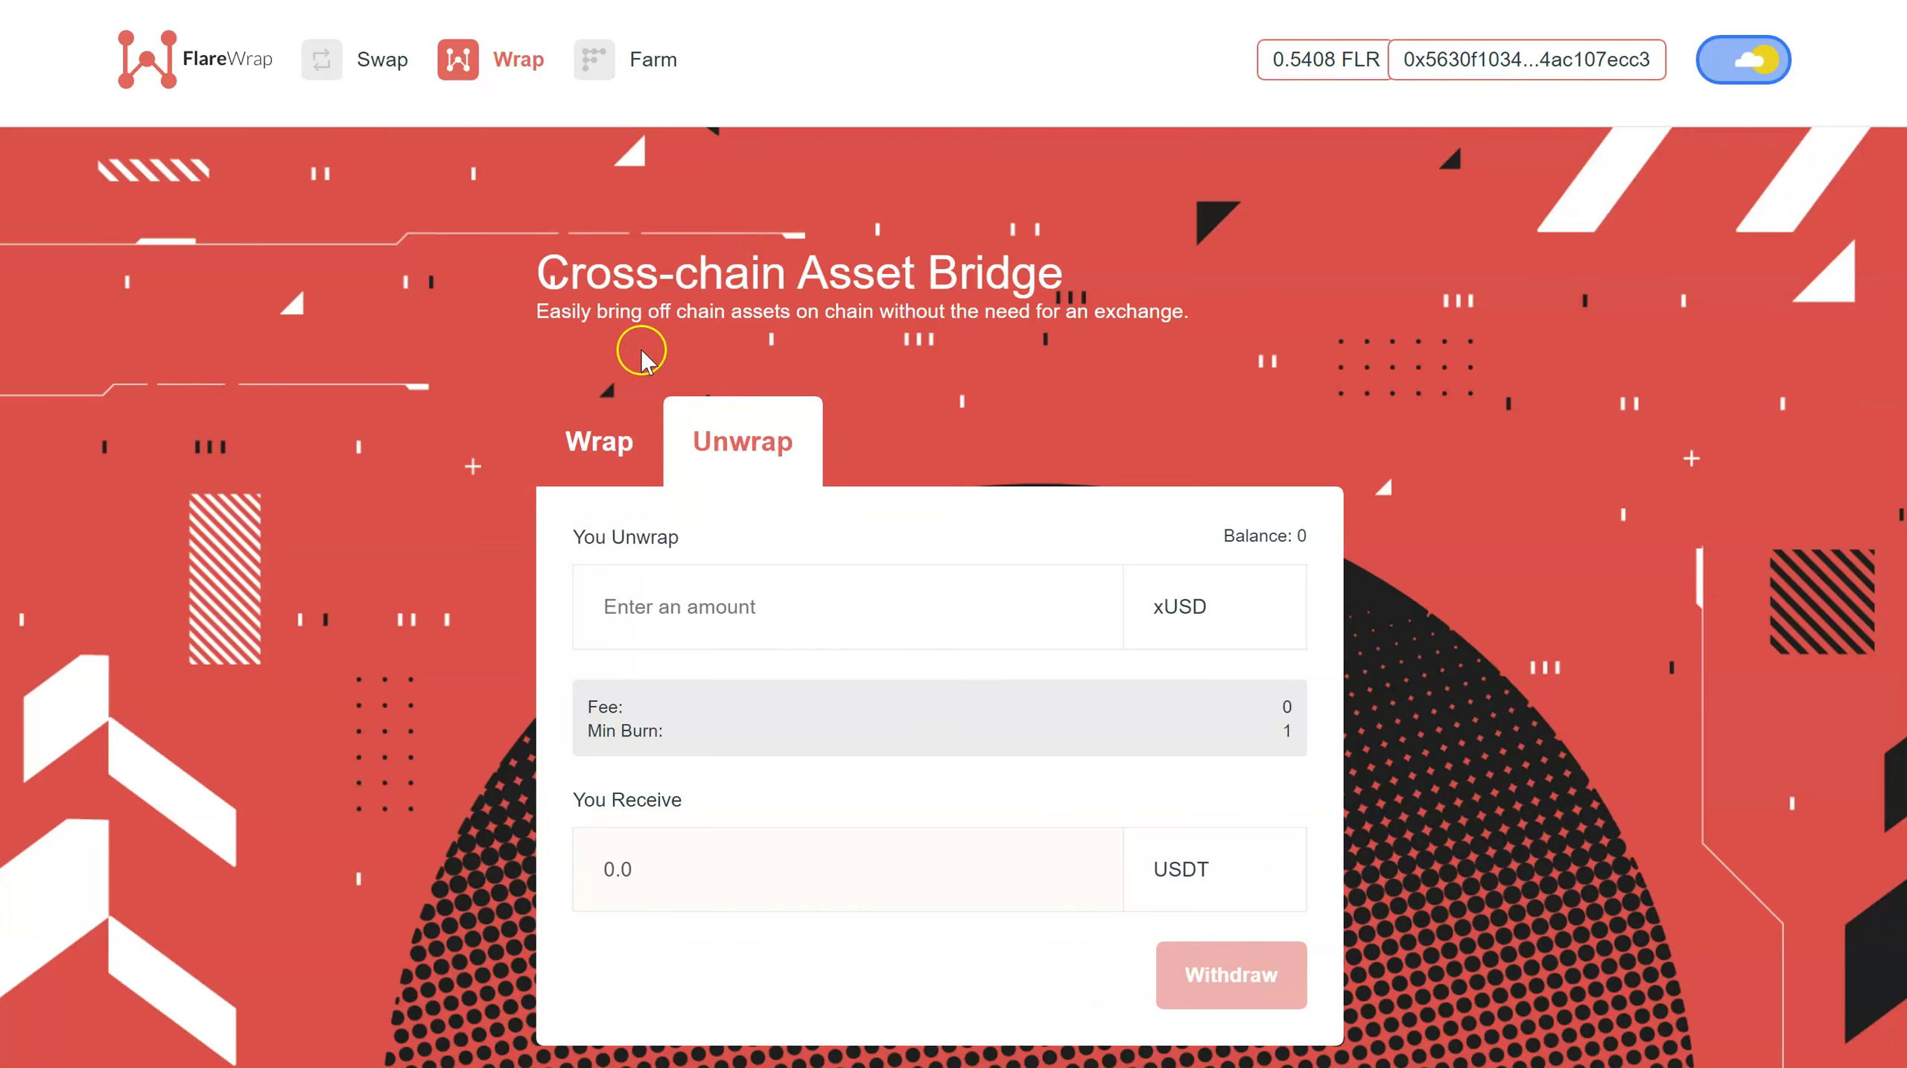
- Connect the wallet to FlareFarm, browse the eleven pool cards, then go to FlareX Swap
click(654, 78)
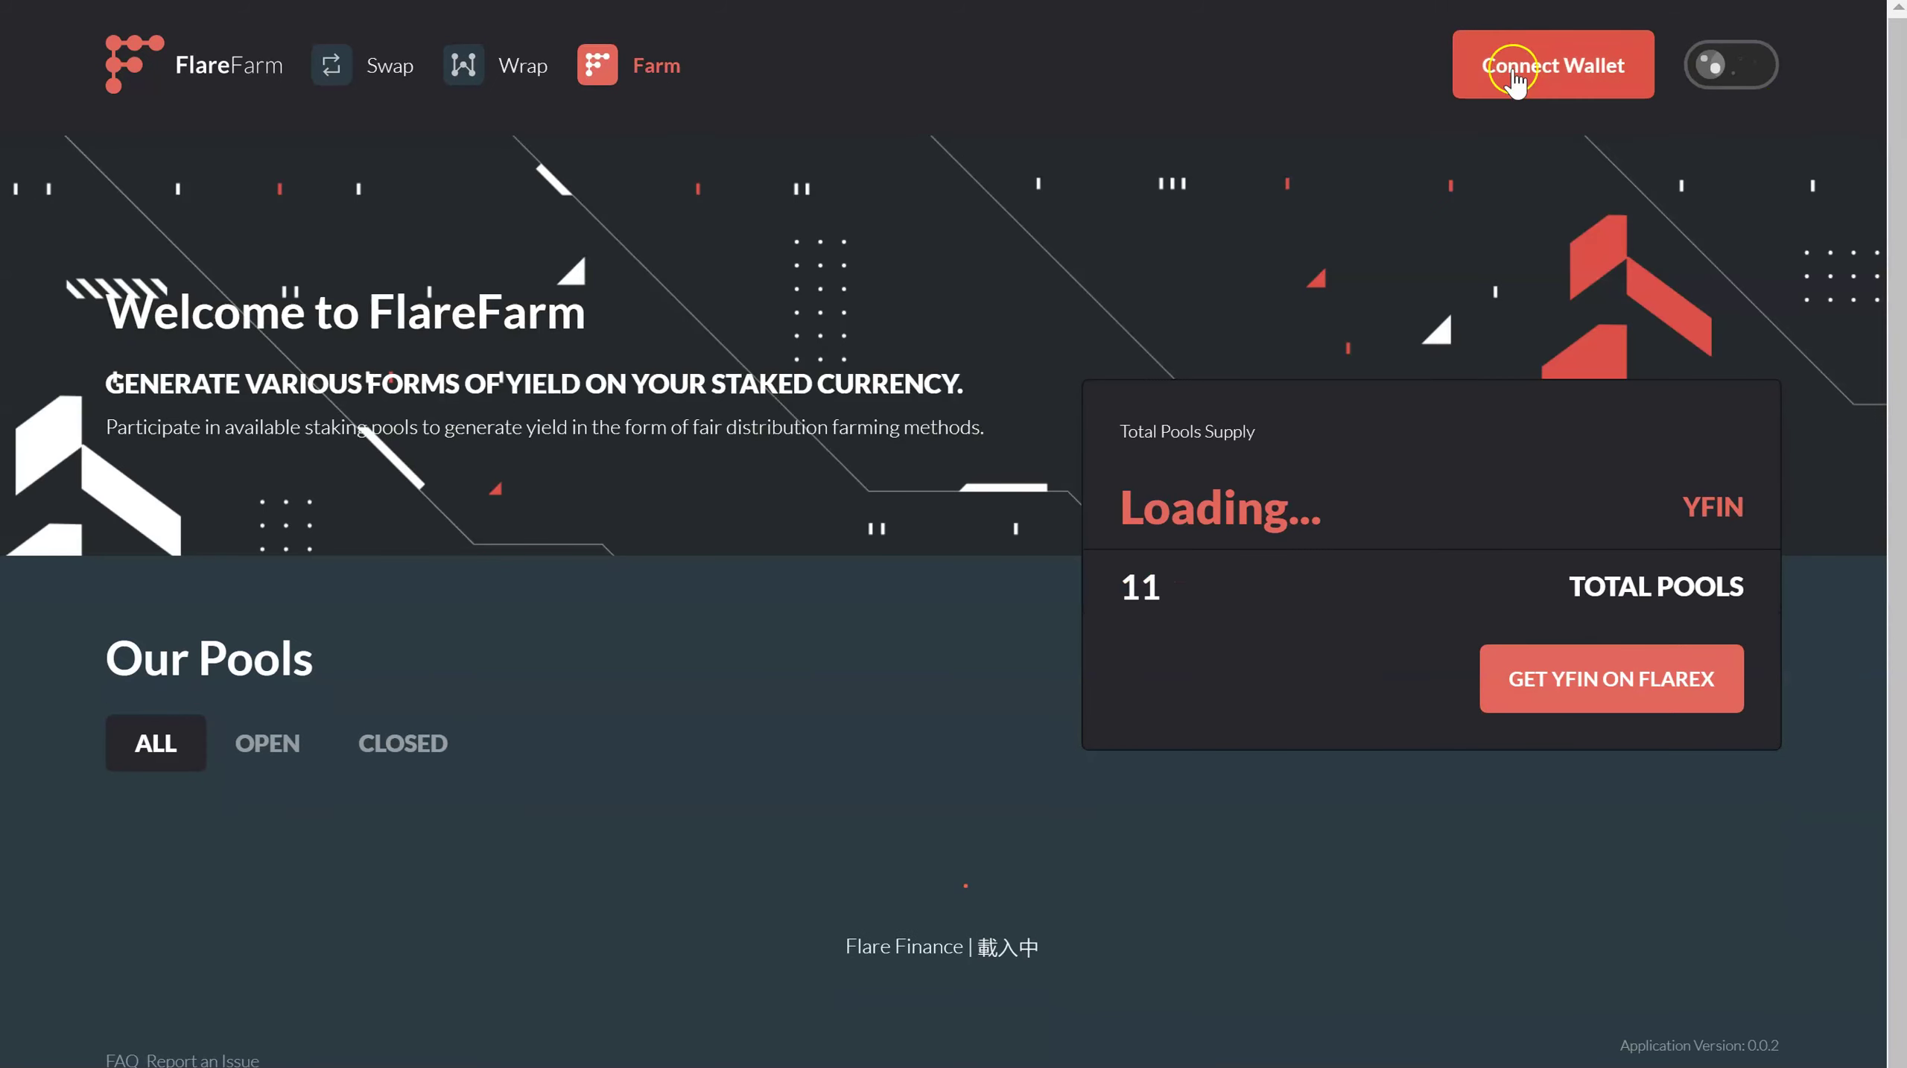
click(1520, 74)
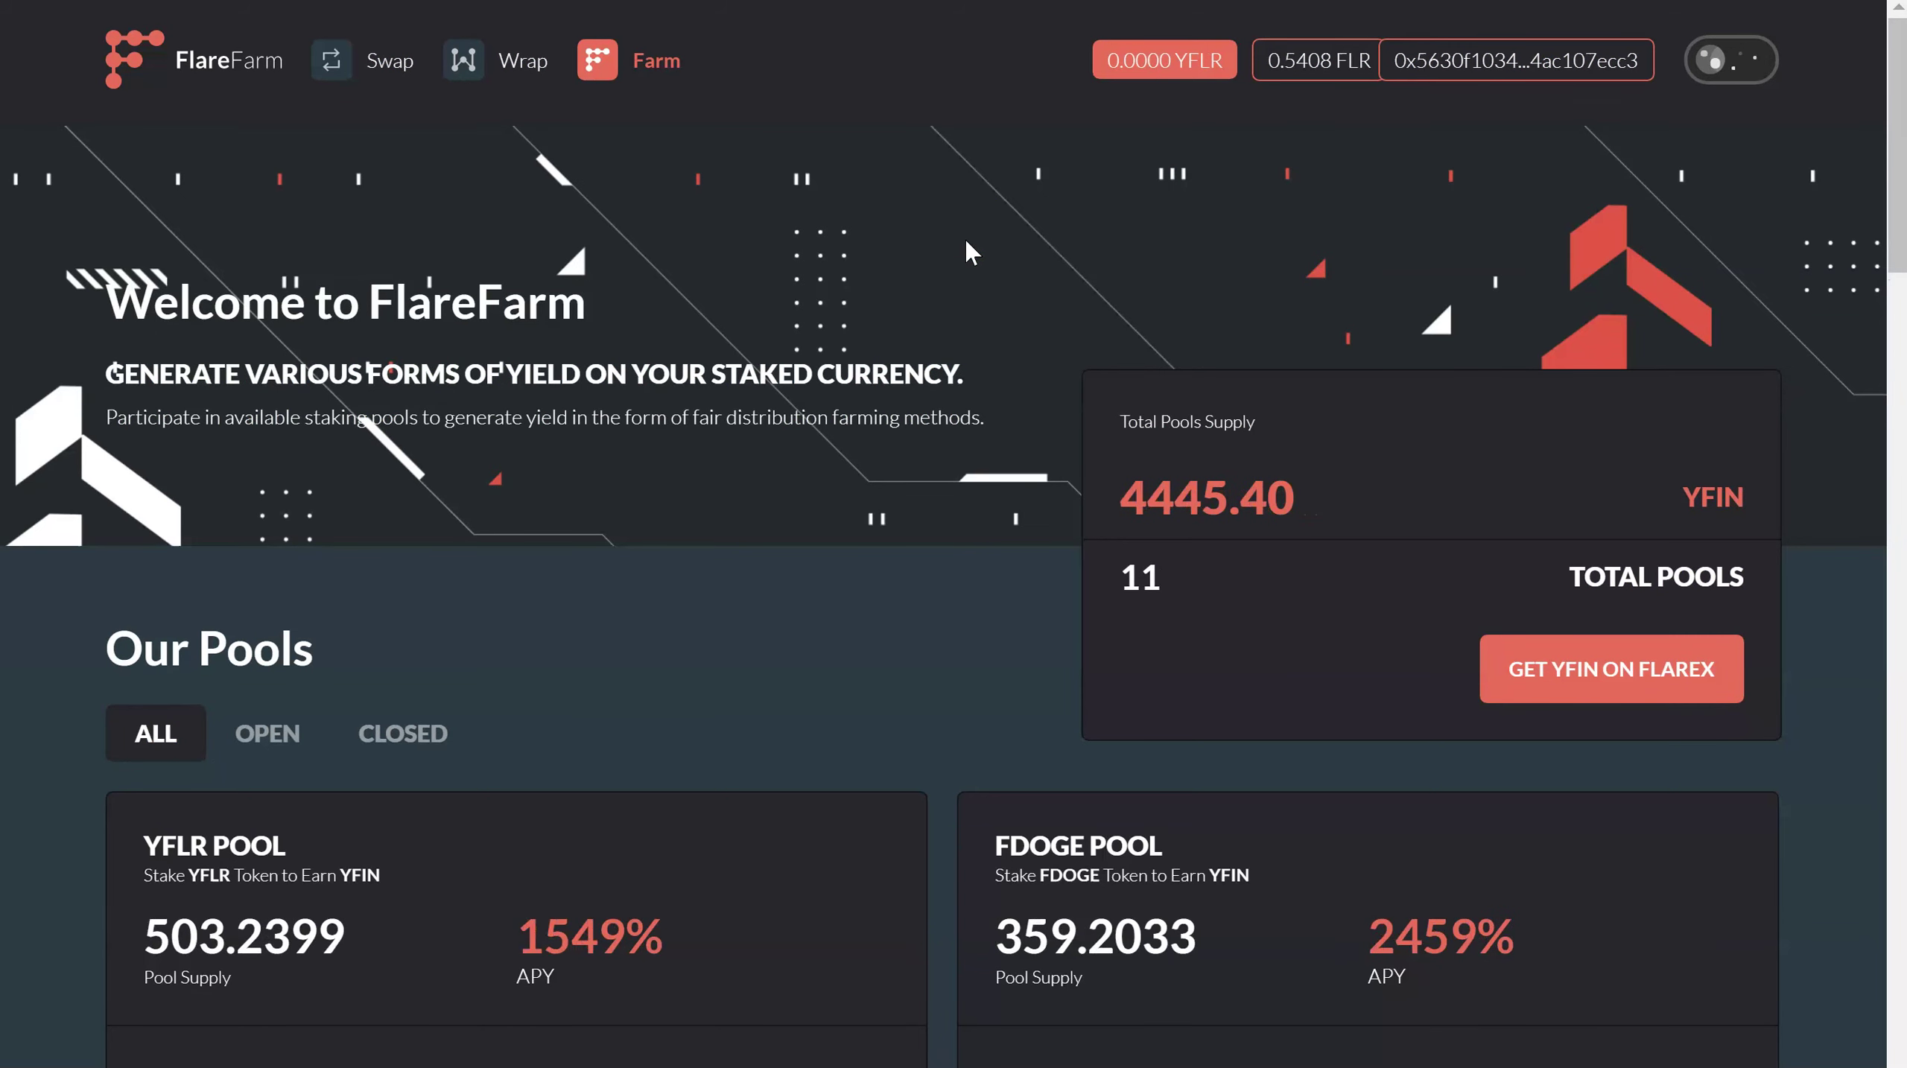
scroll(967, 242, down, 2)
scroll(967, 242, down, 2)
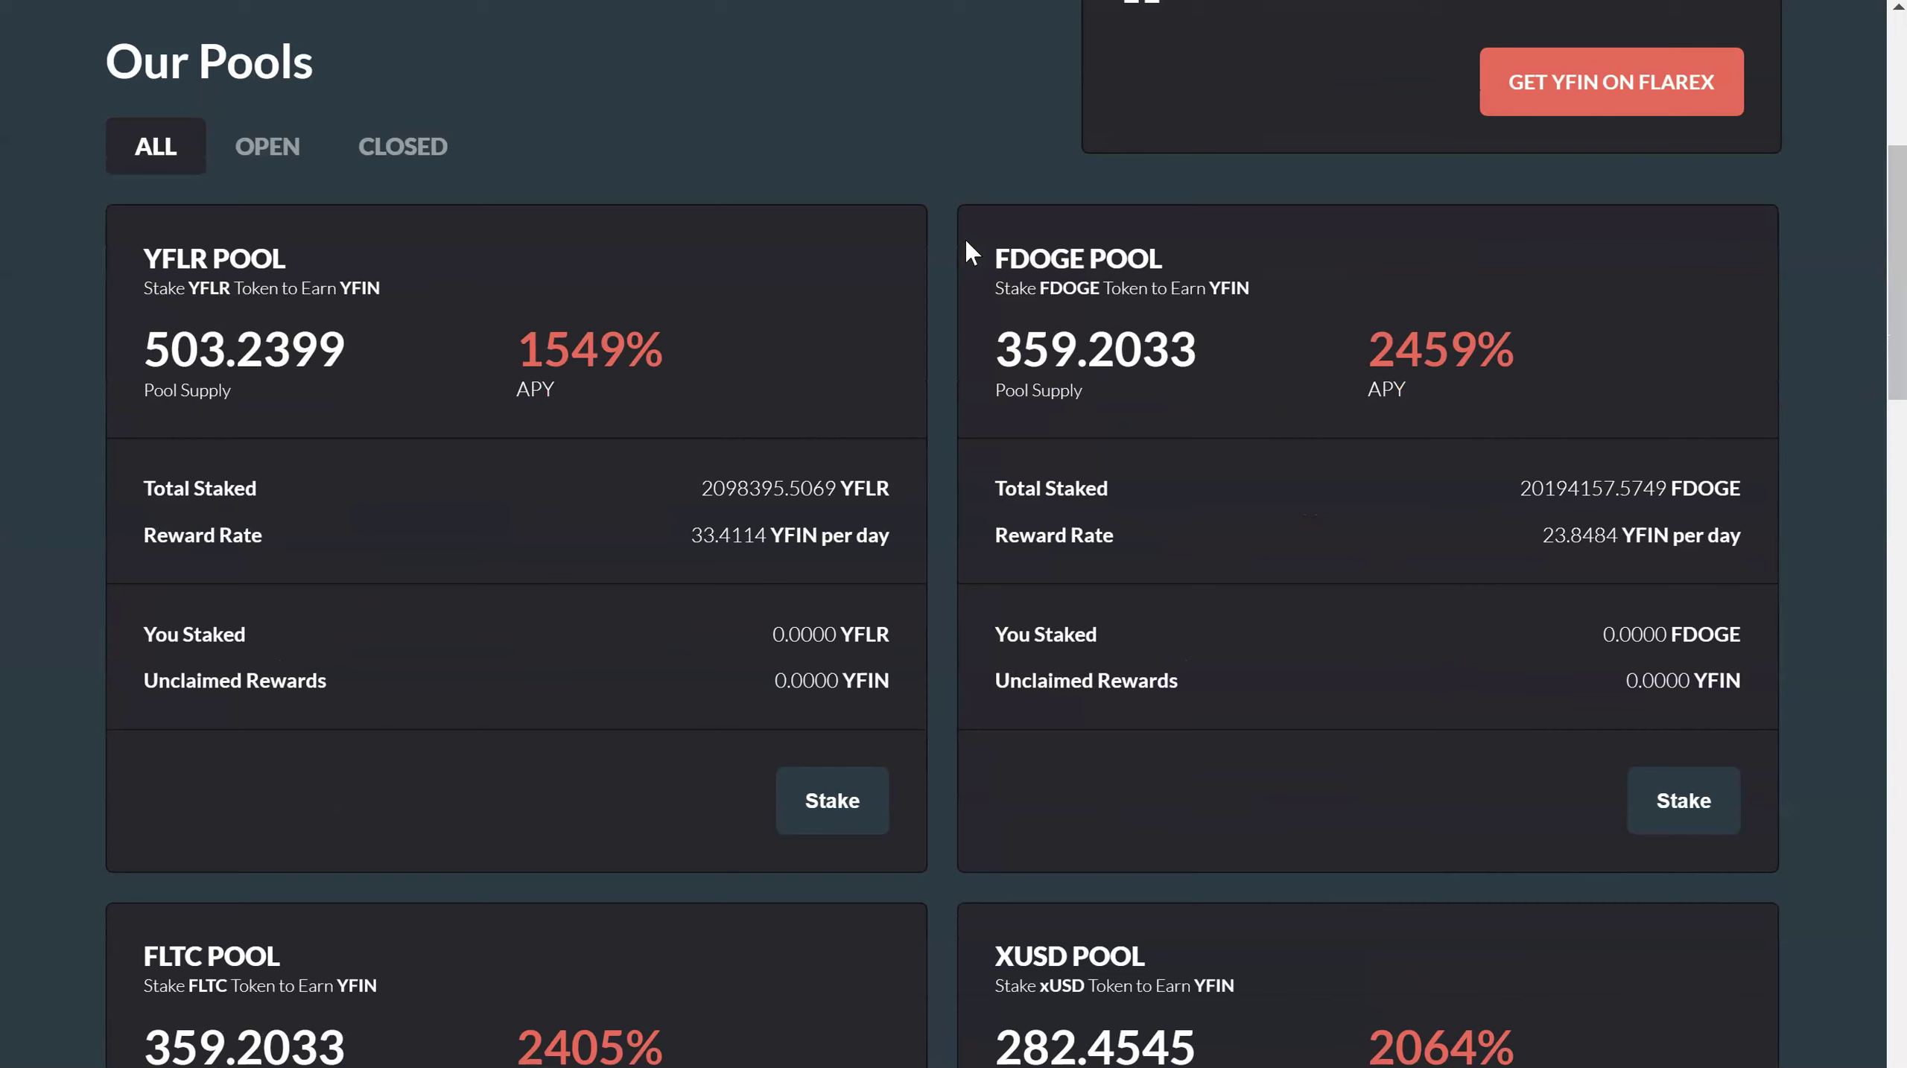
click(968, 218)
scroll(963, 213, down, 2)
scroll(961, 199, down, 1)
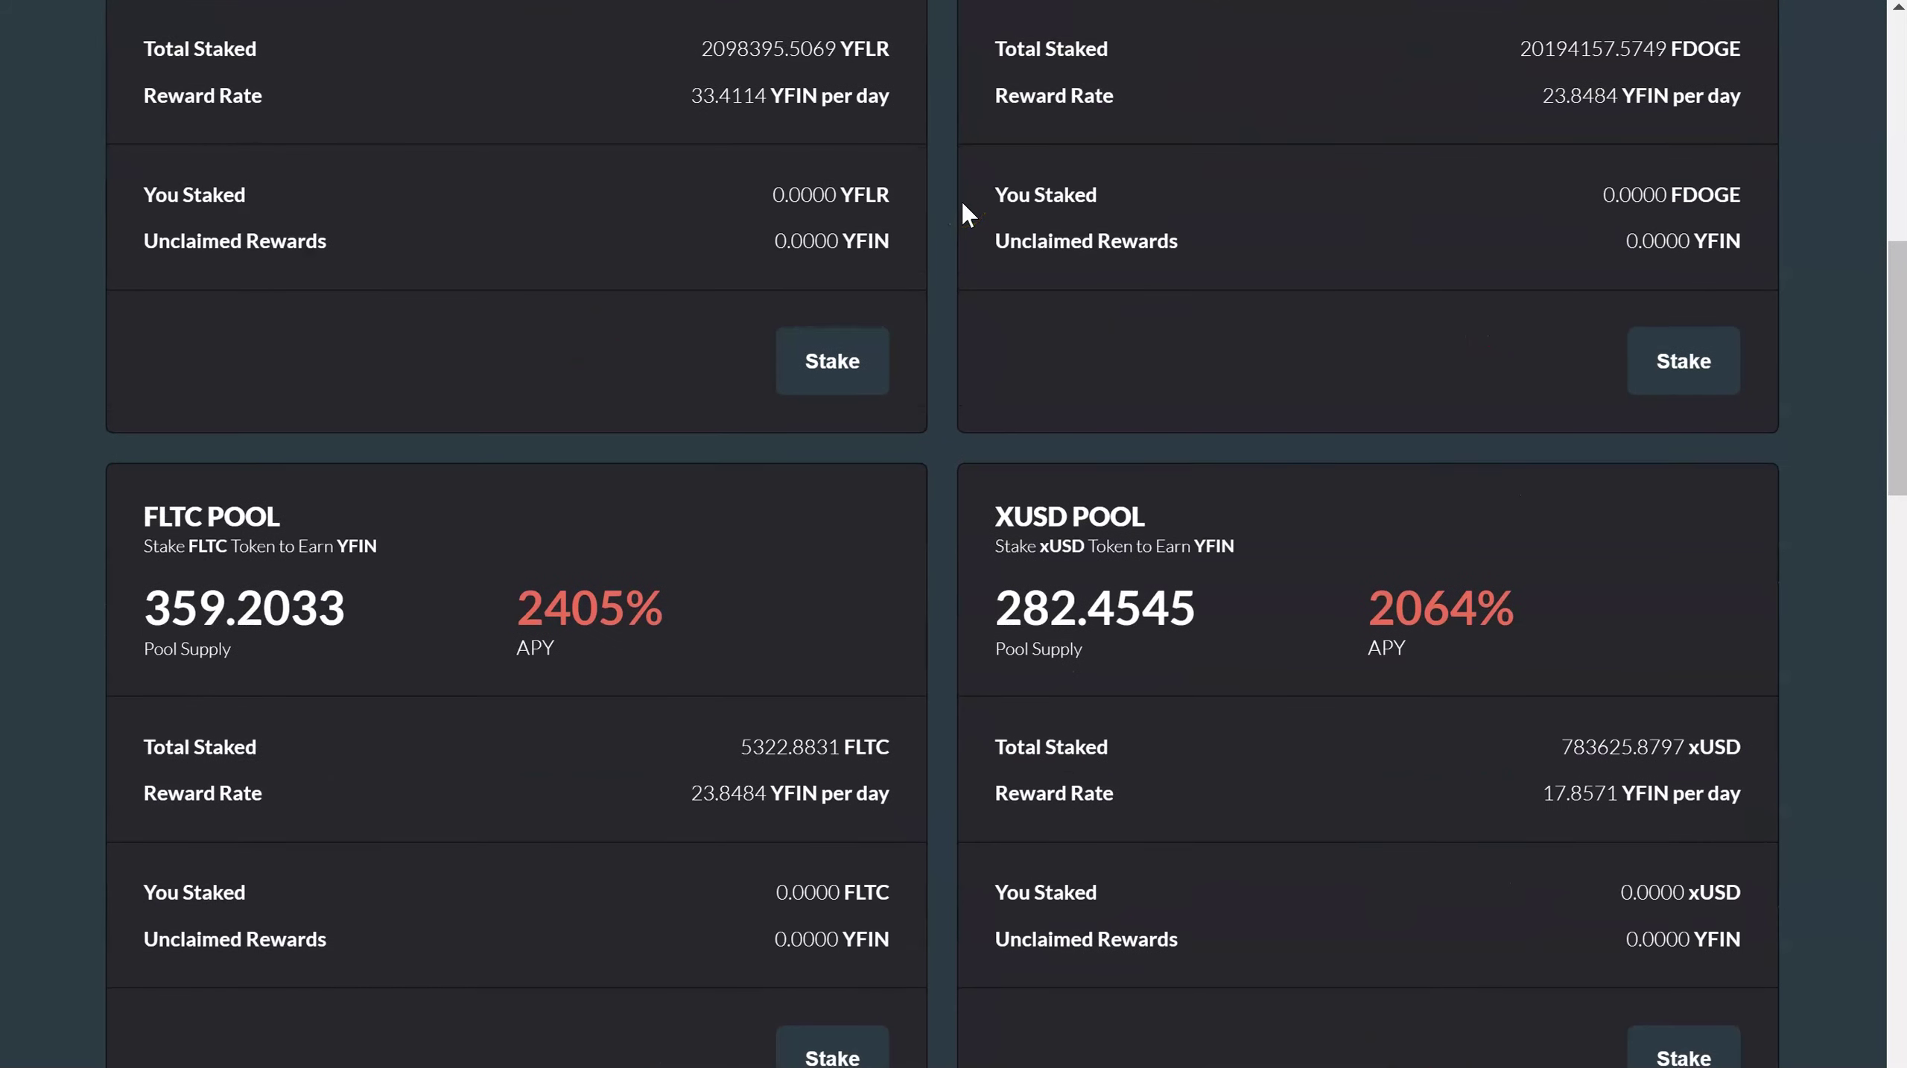
scroll(961, 199, down, 2)
scroll(961, 200, down, 1)
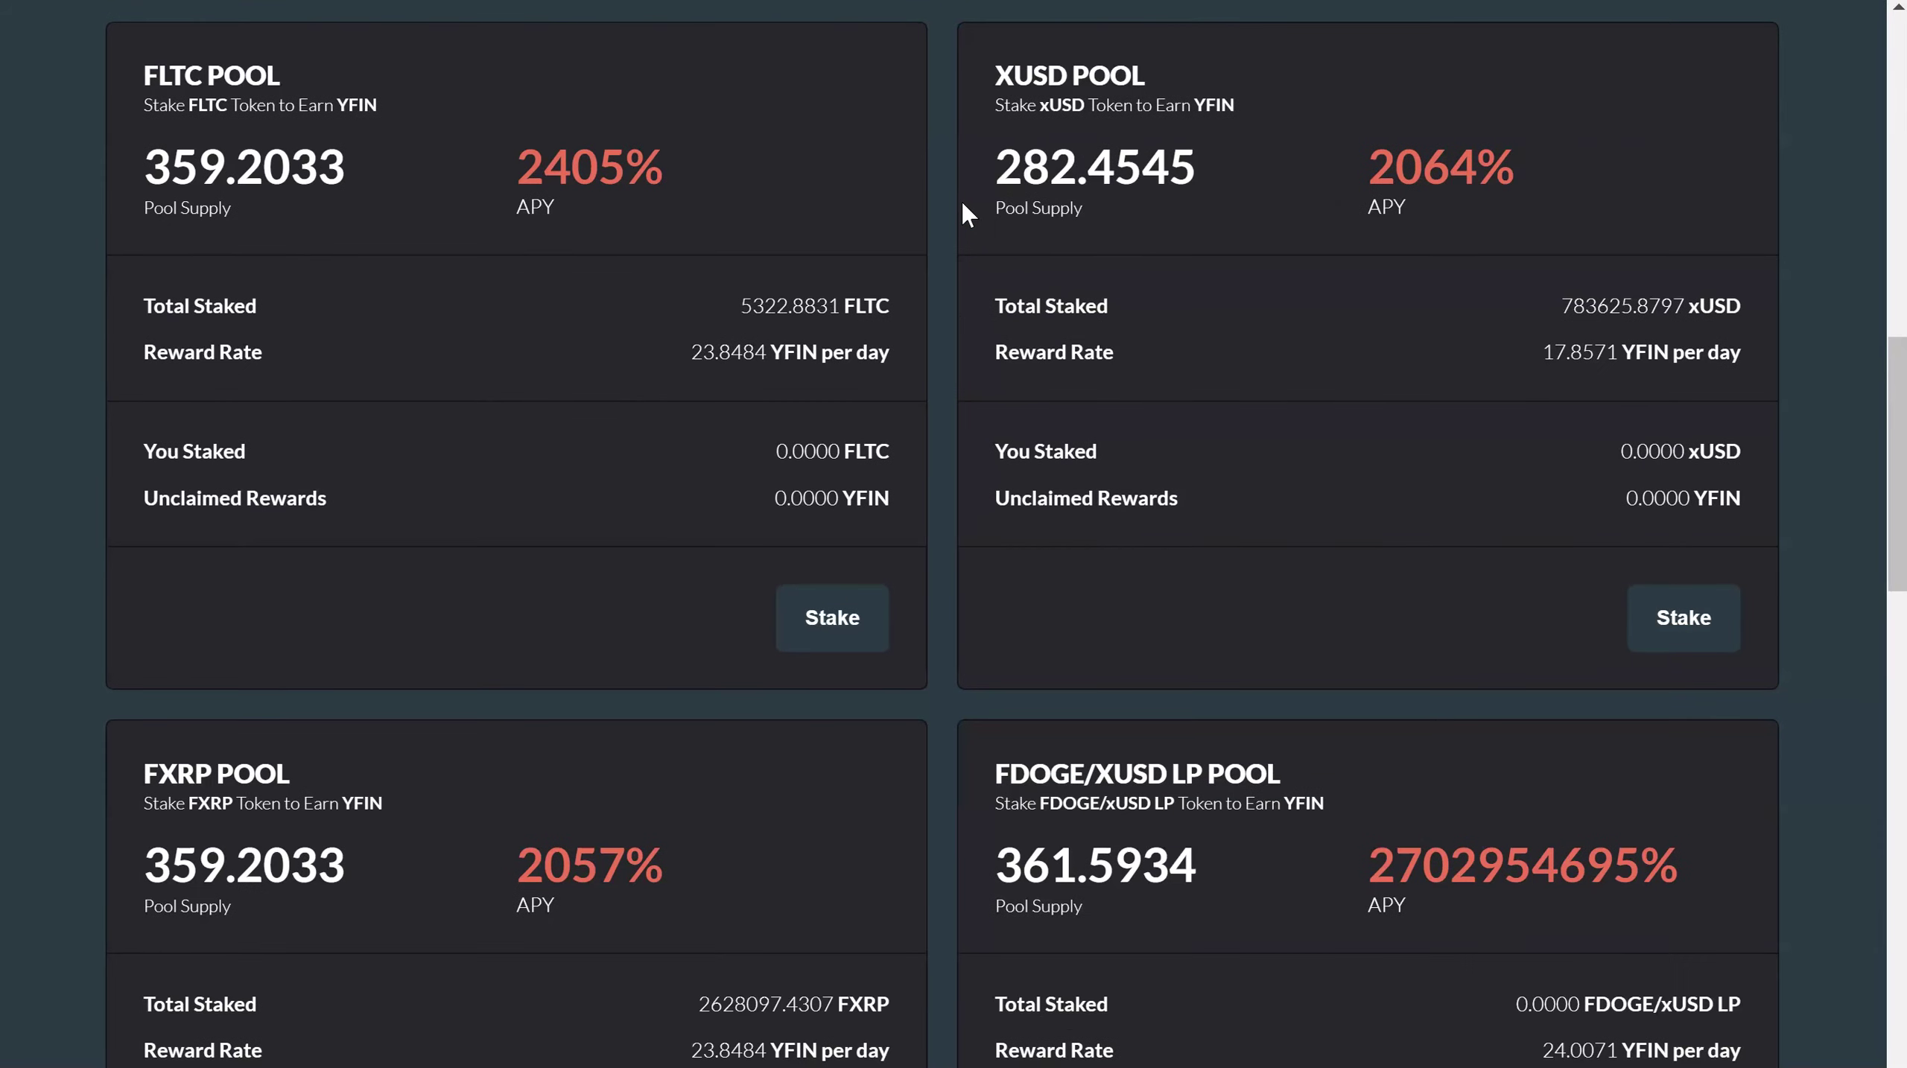
scroll(961, 199, down, 1)
scroll(961, 200, down, 2)
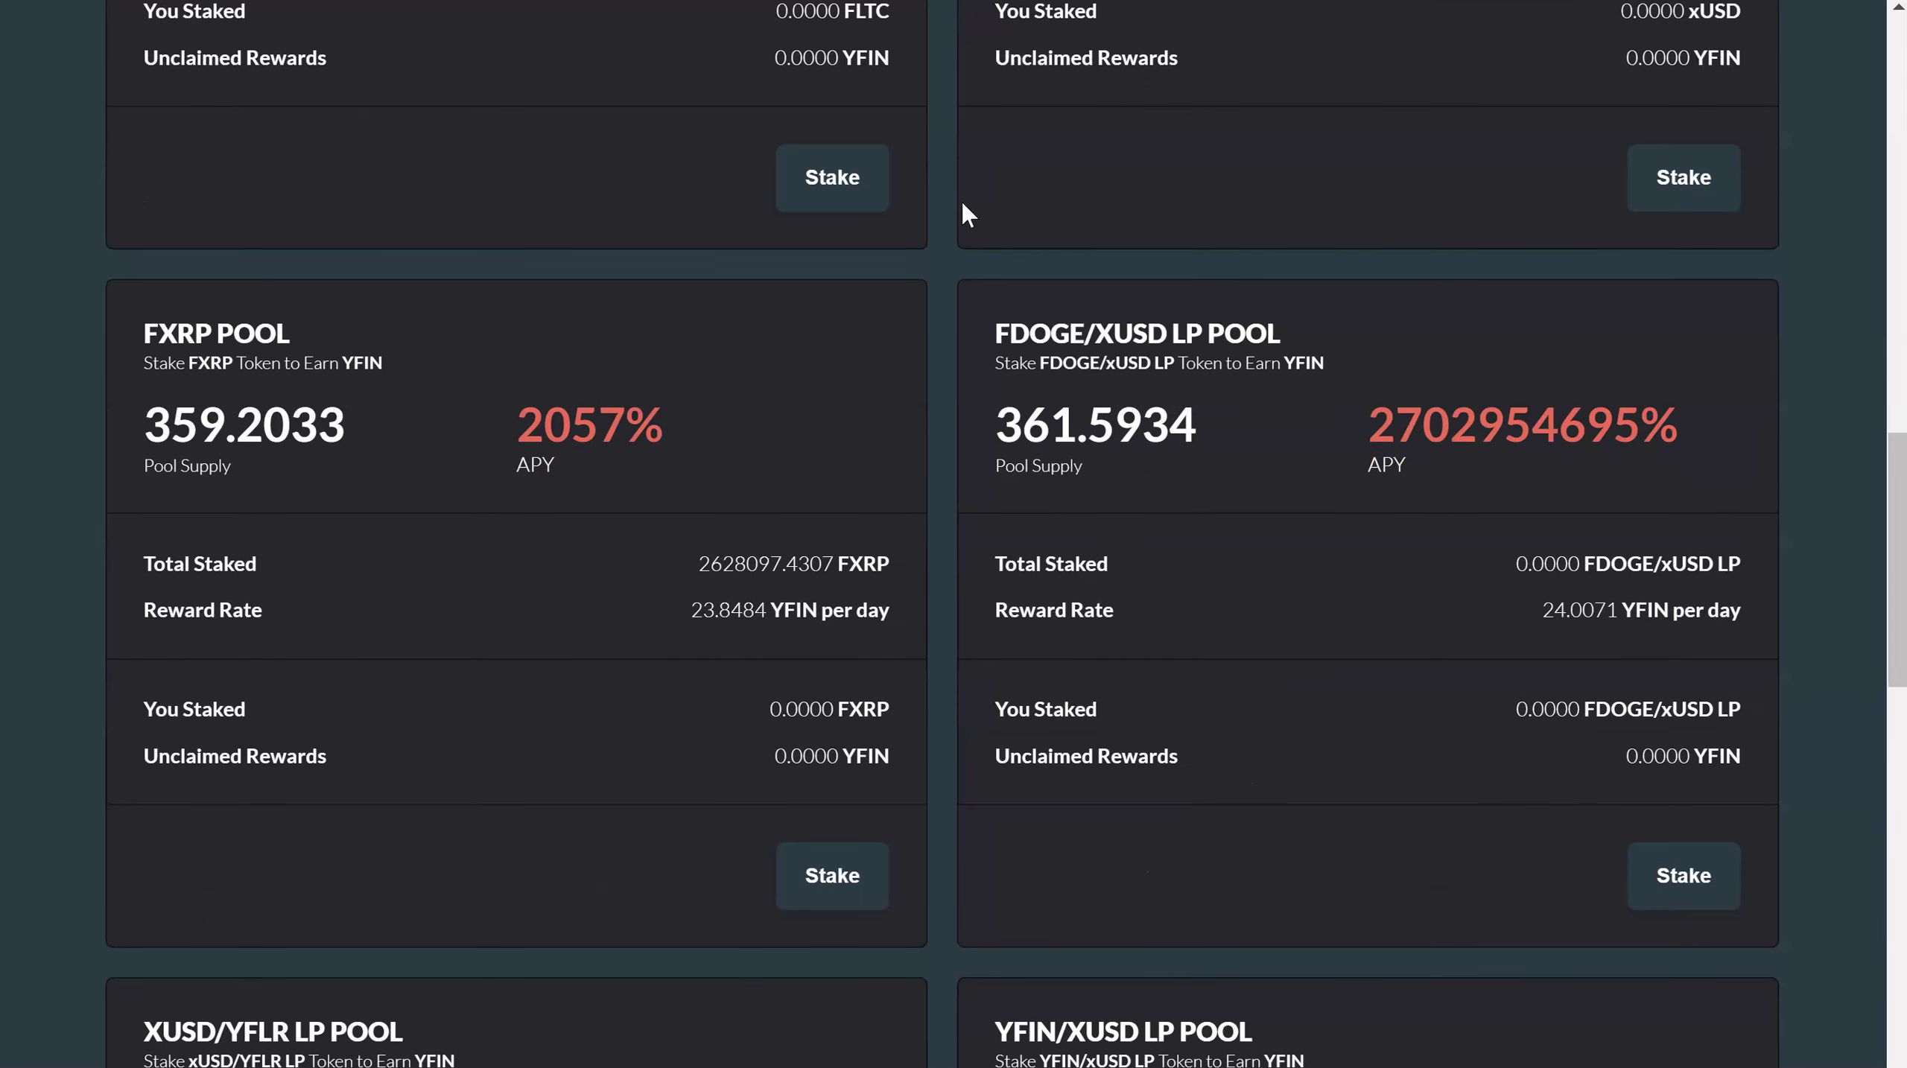
scroll(961, 213, down, 1)
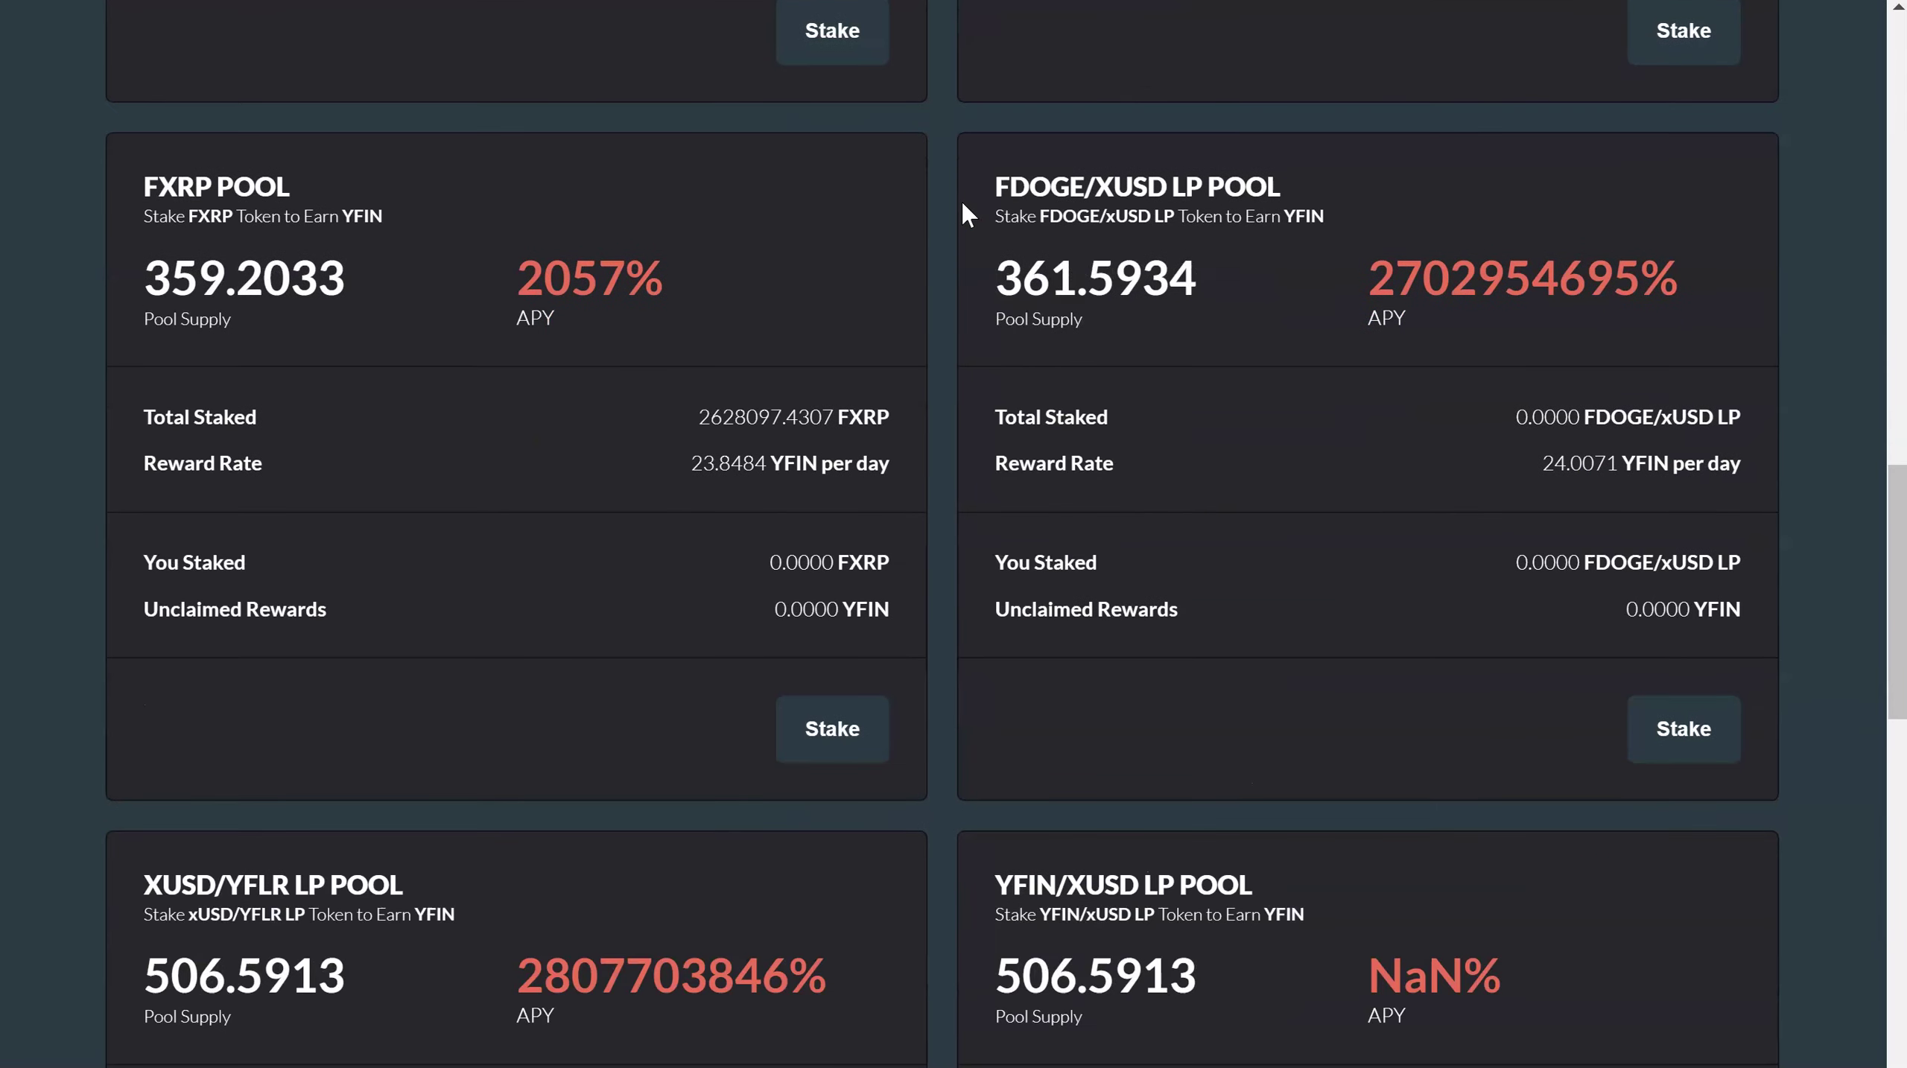
scroll(962, 204, down, 1)
scroll(963, 204, down, 2)
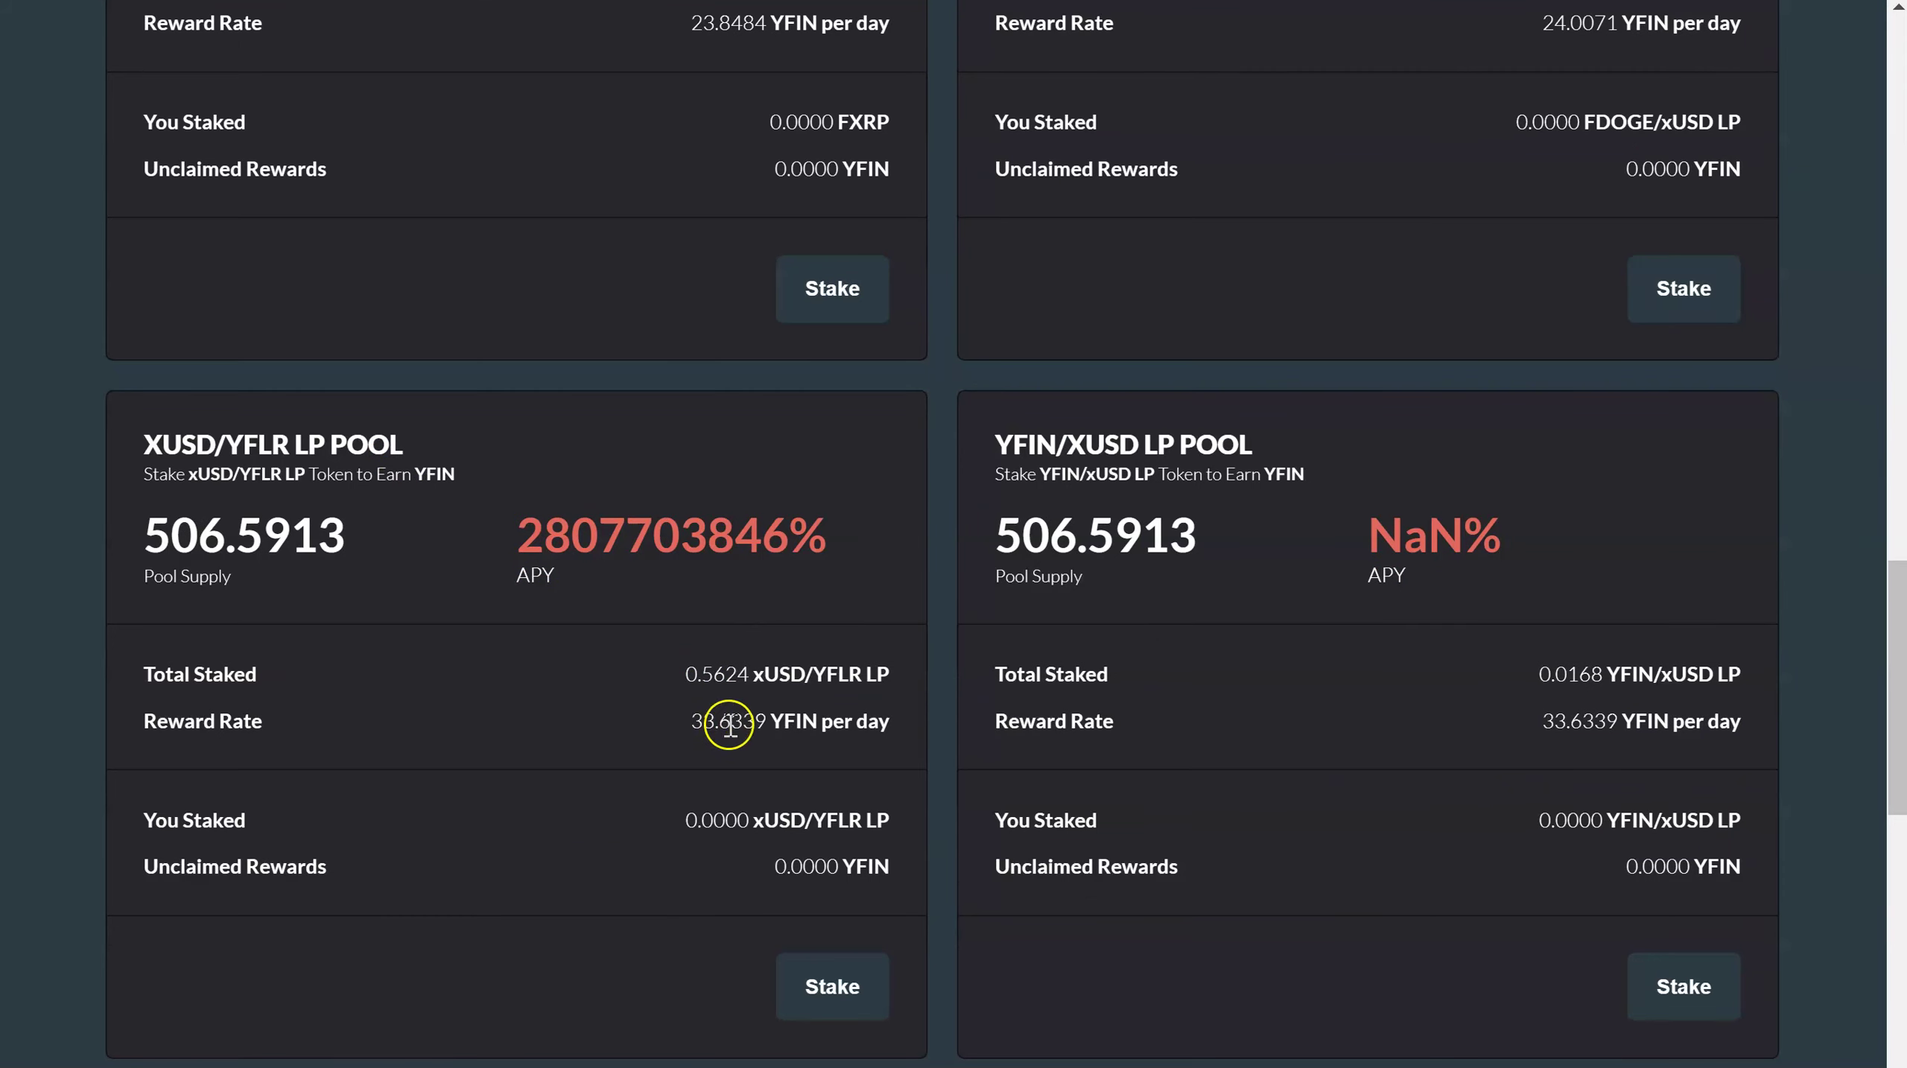
scroll(1167, 564, down, 2)
scroll(1167, 555, down, 2)
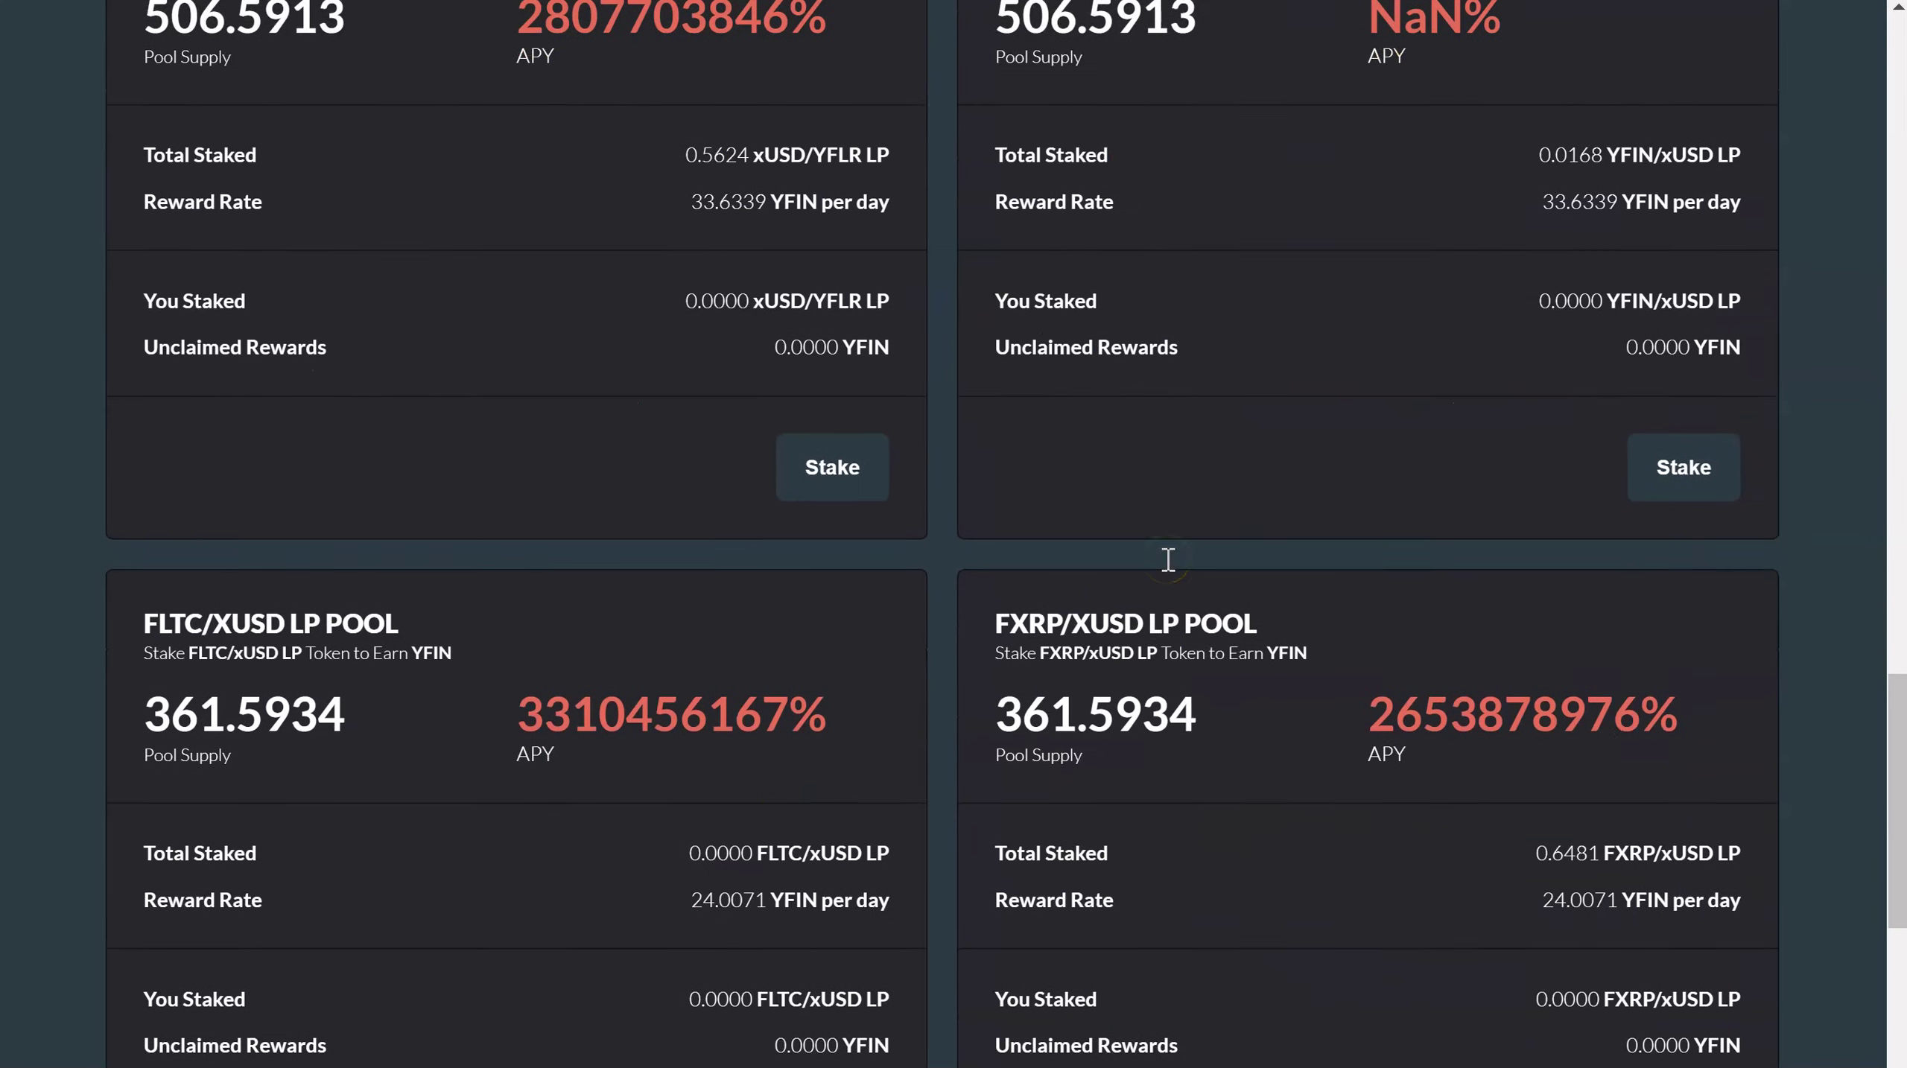
scroll(1167, 558, up, 2)
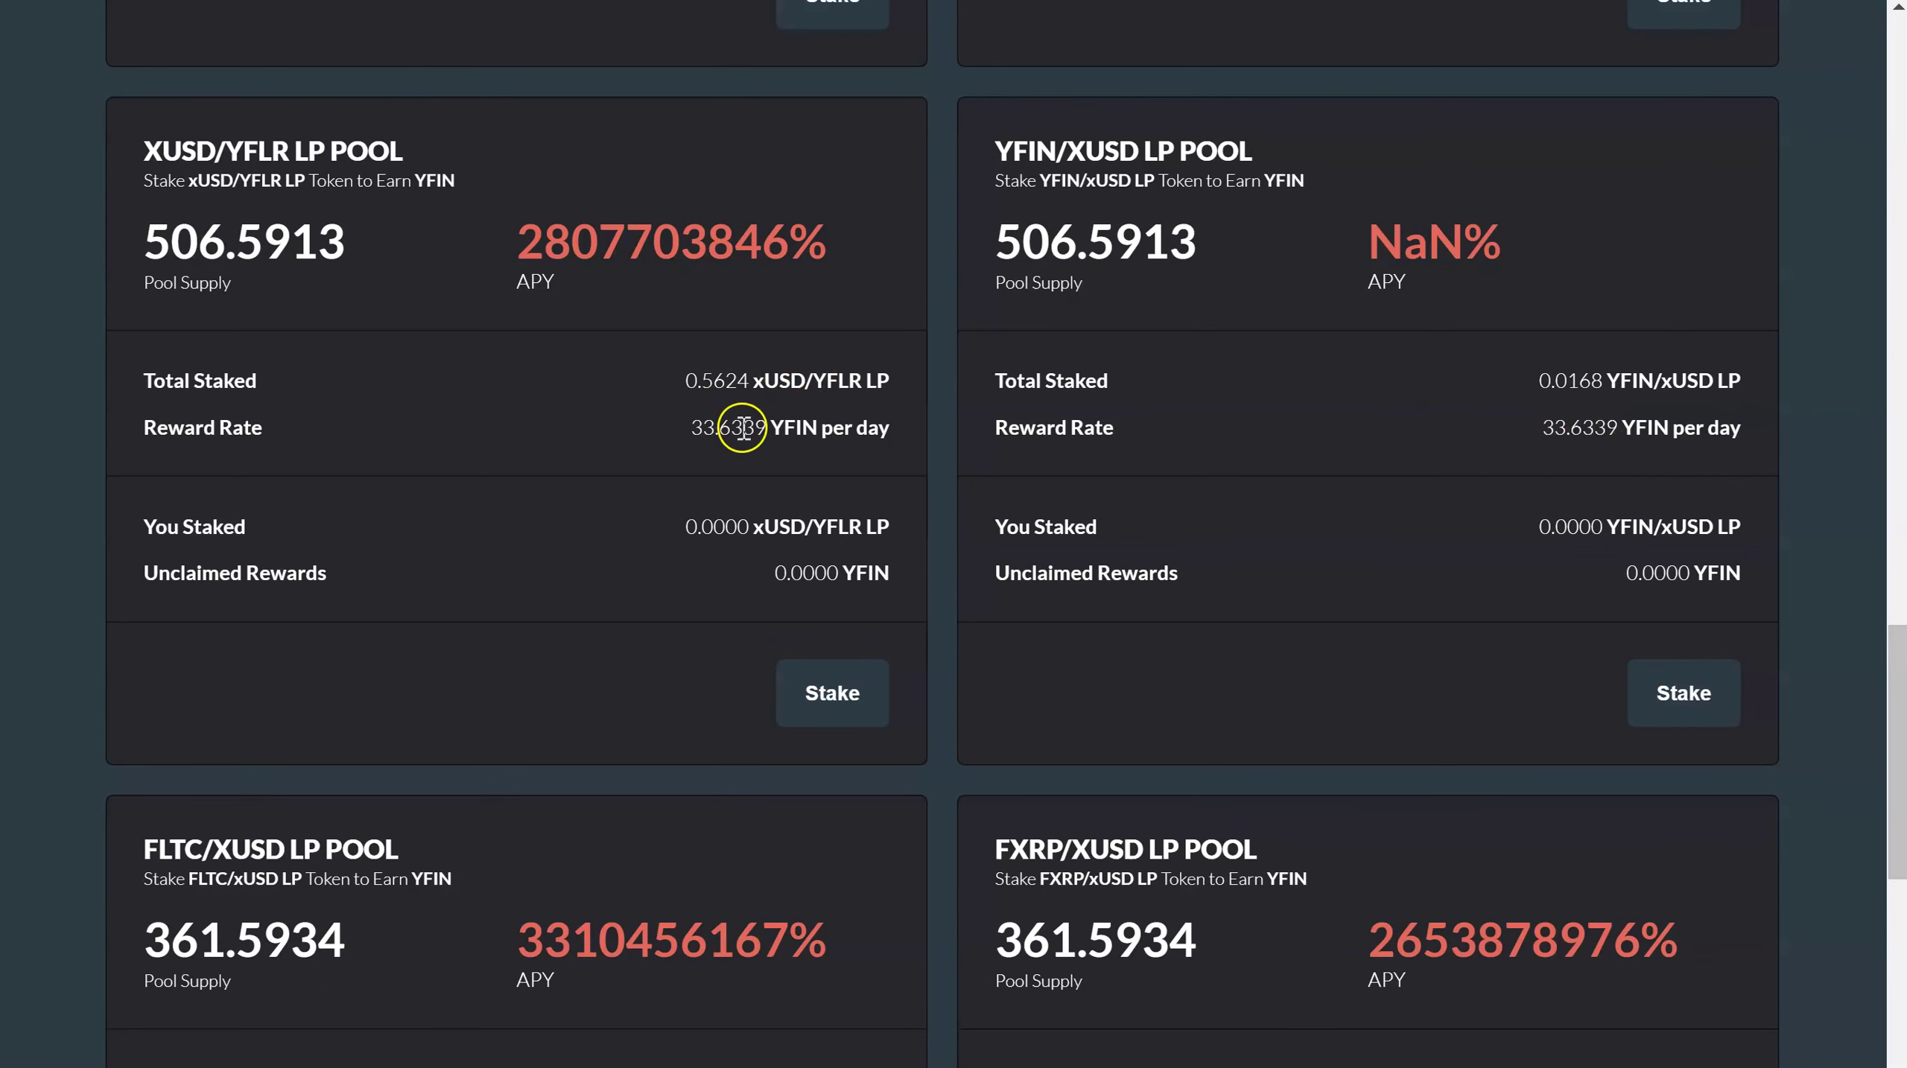
scroll(849, 455, up, 4)
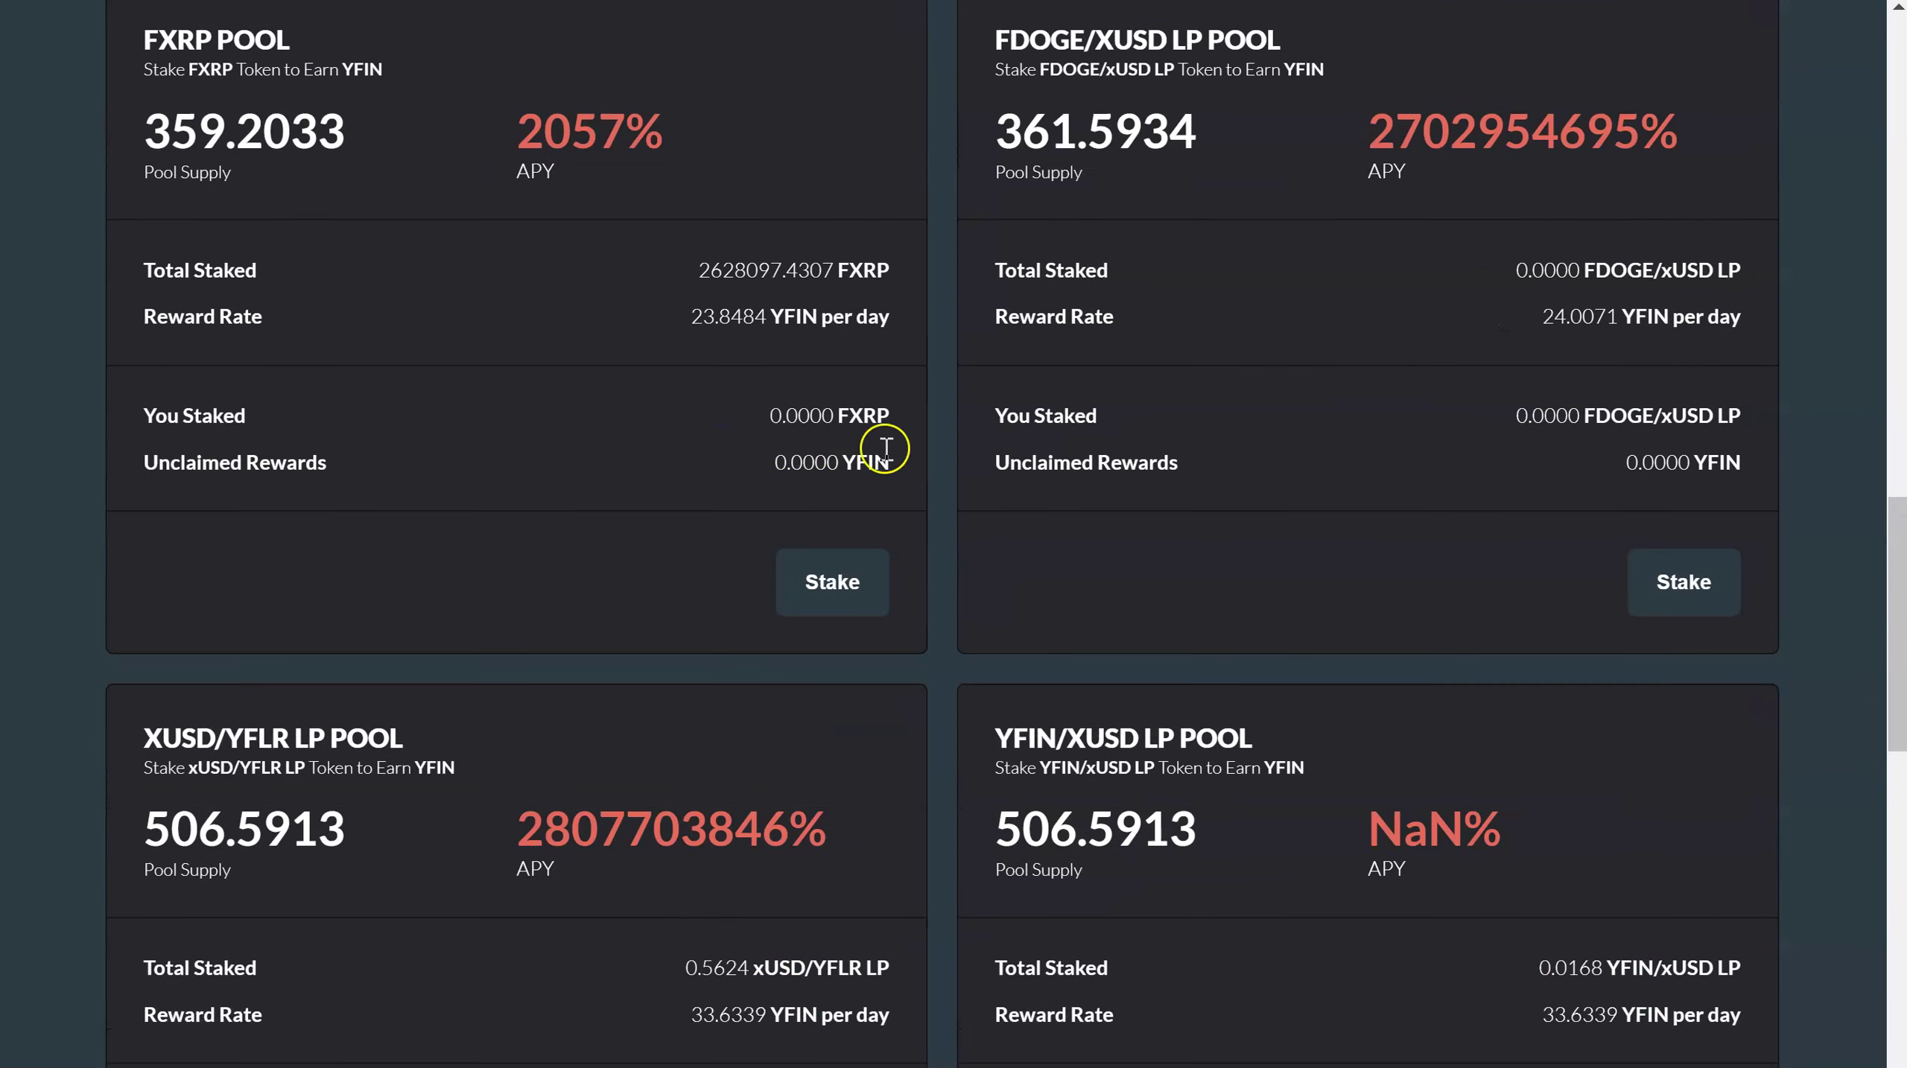
scroll(880, 358, down, 4)
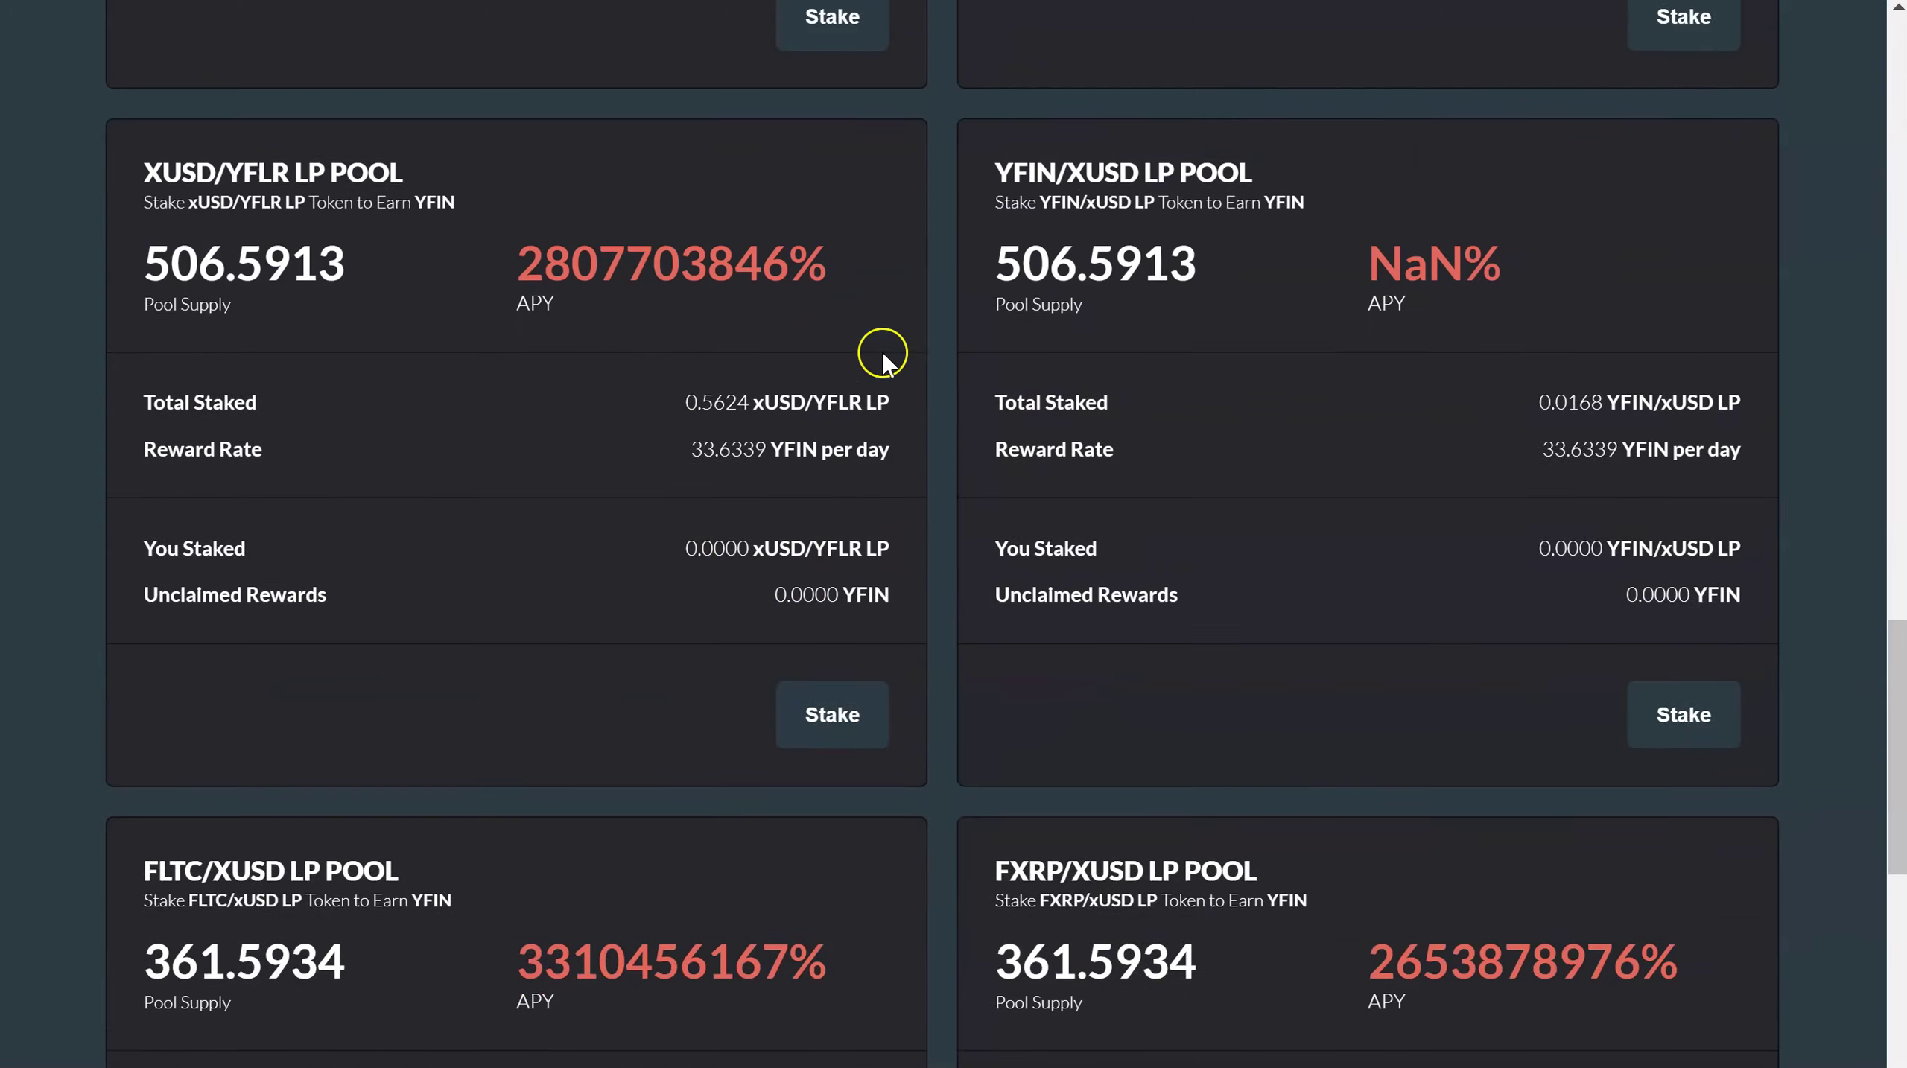
scroll(883, 372, down, 2)
scroll(879, 388, down, 2)
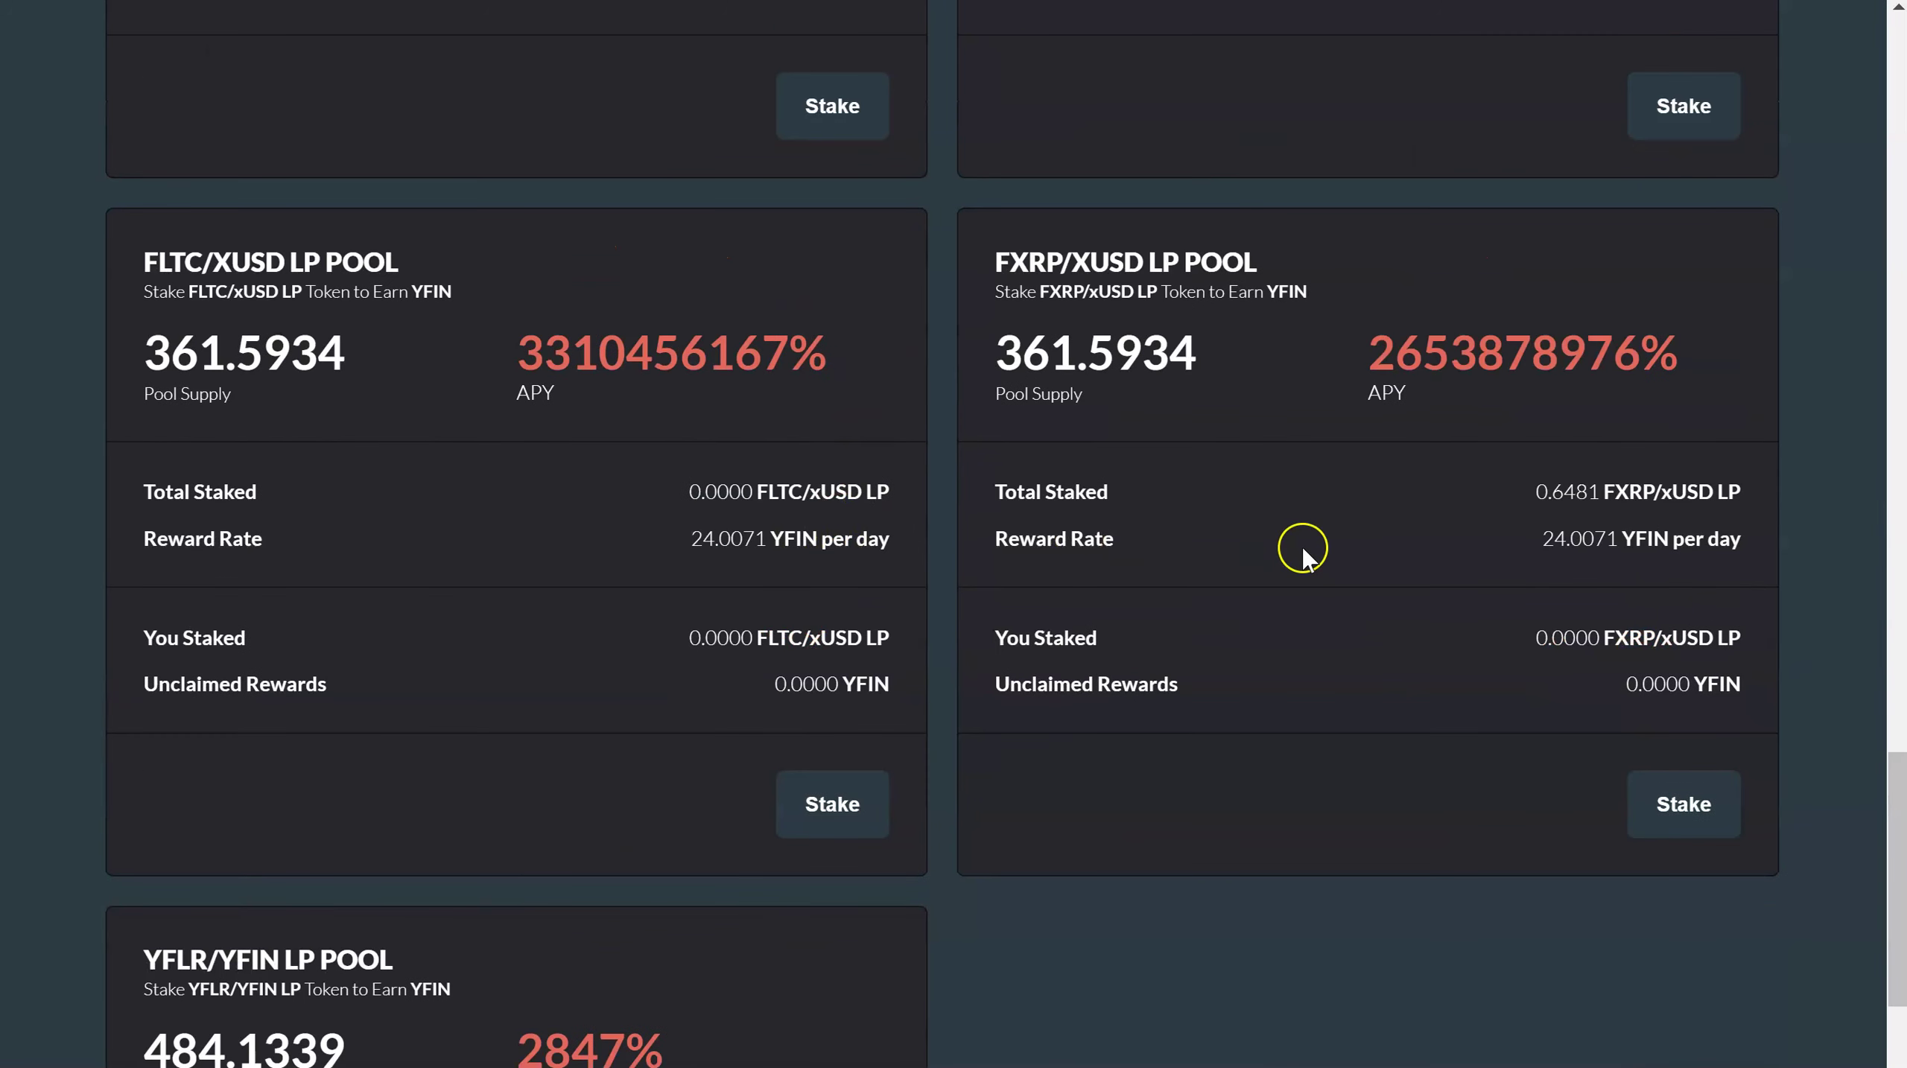
scroll(1296, 546, down, 2)
scroll(1272, 552, down, 2)
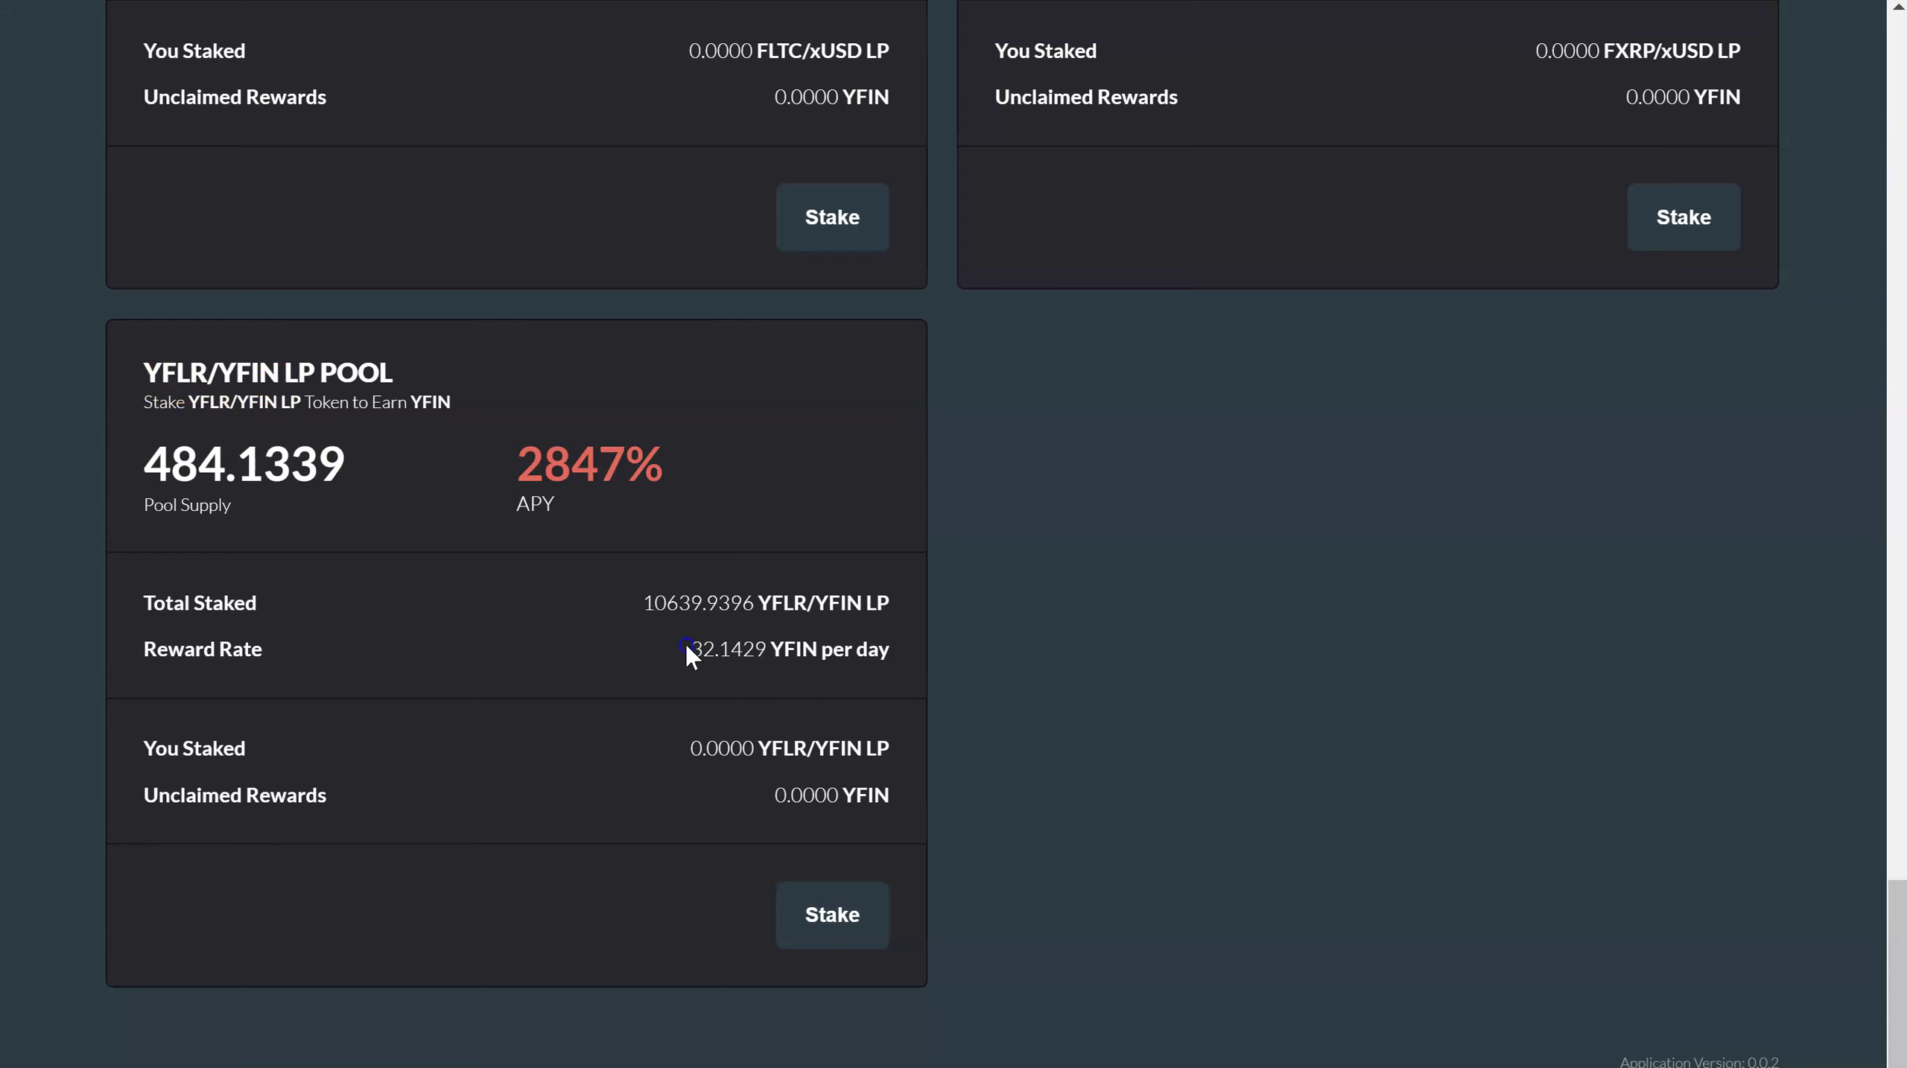
drag(544, 456, 599, 460)
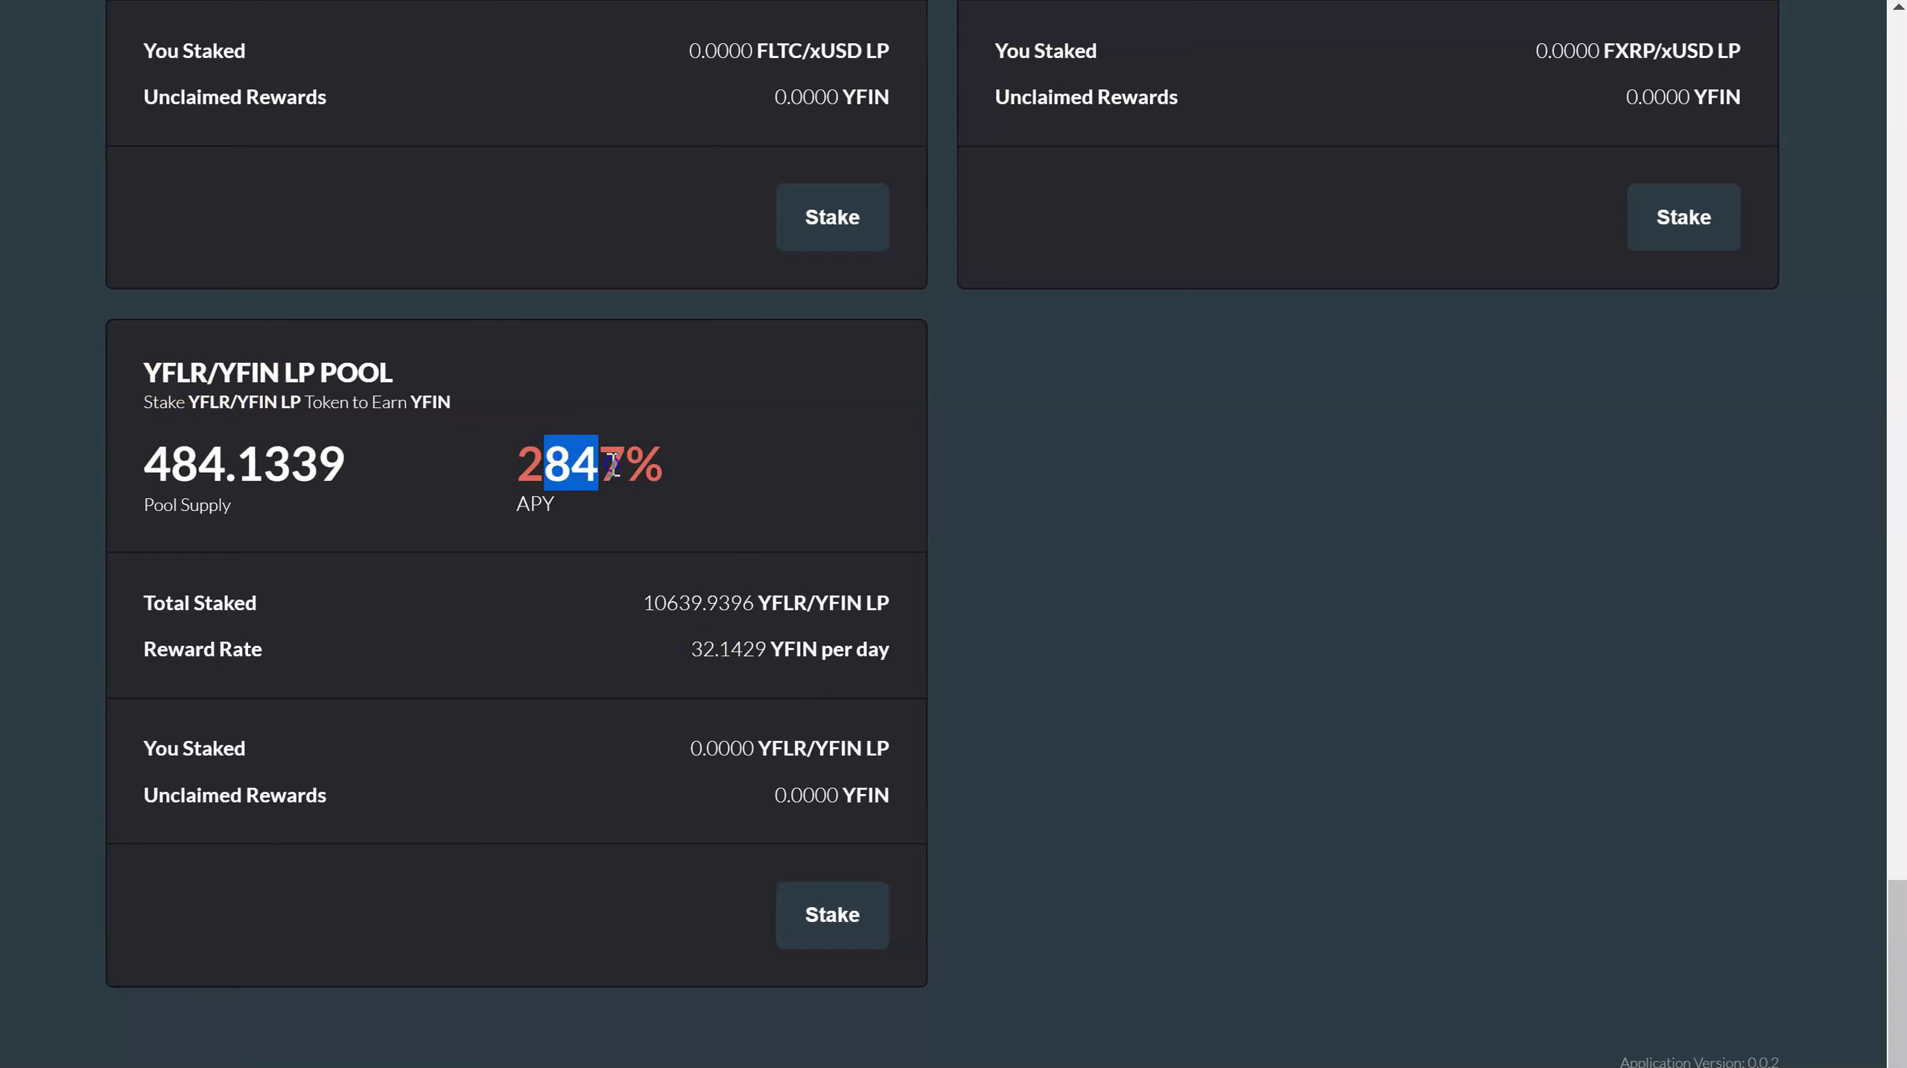
scroll(757, 526, up, 4)
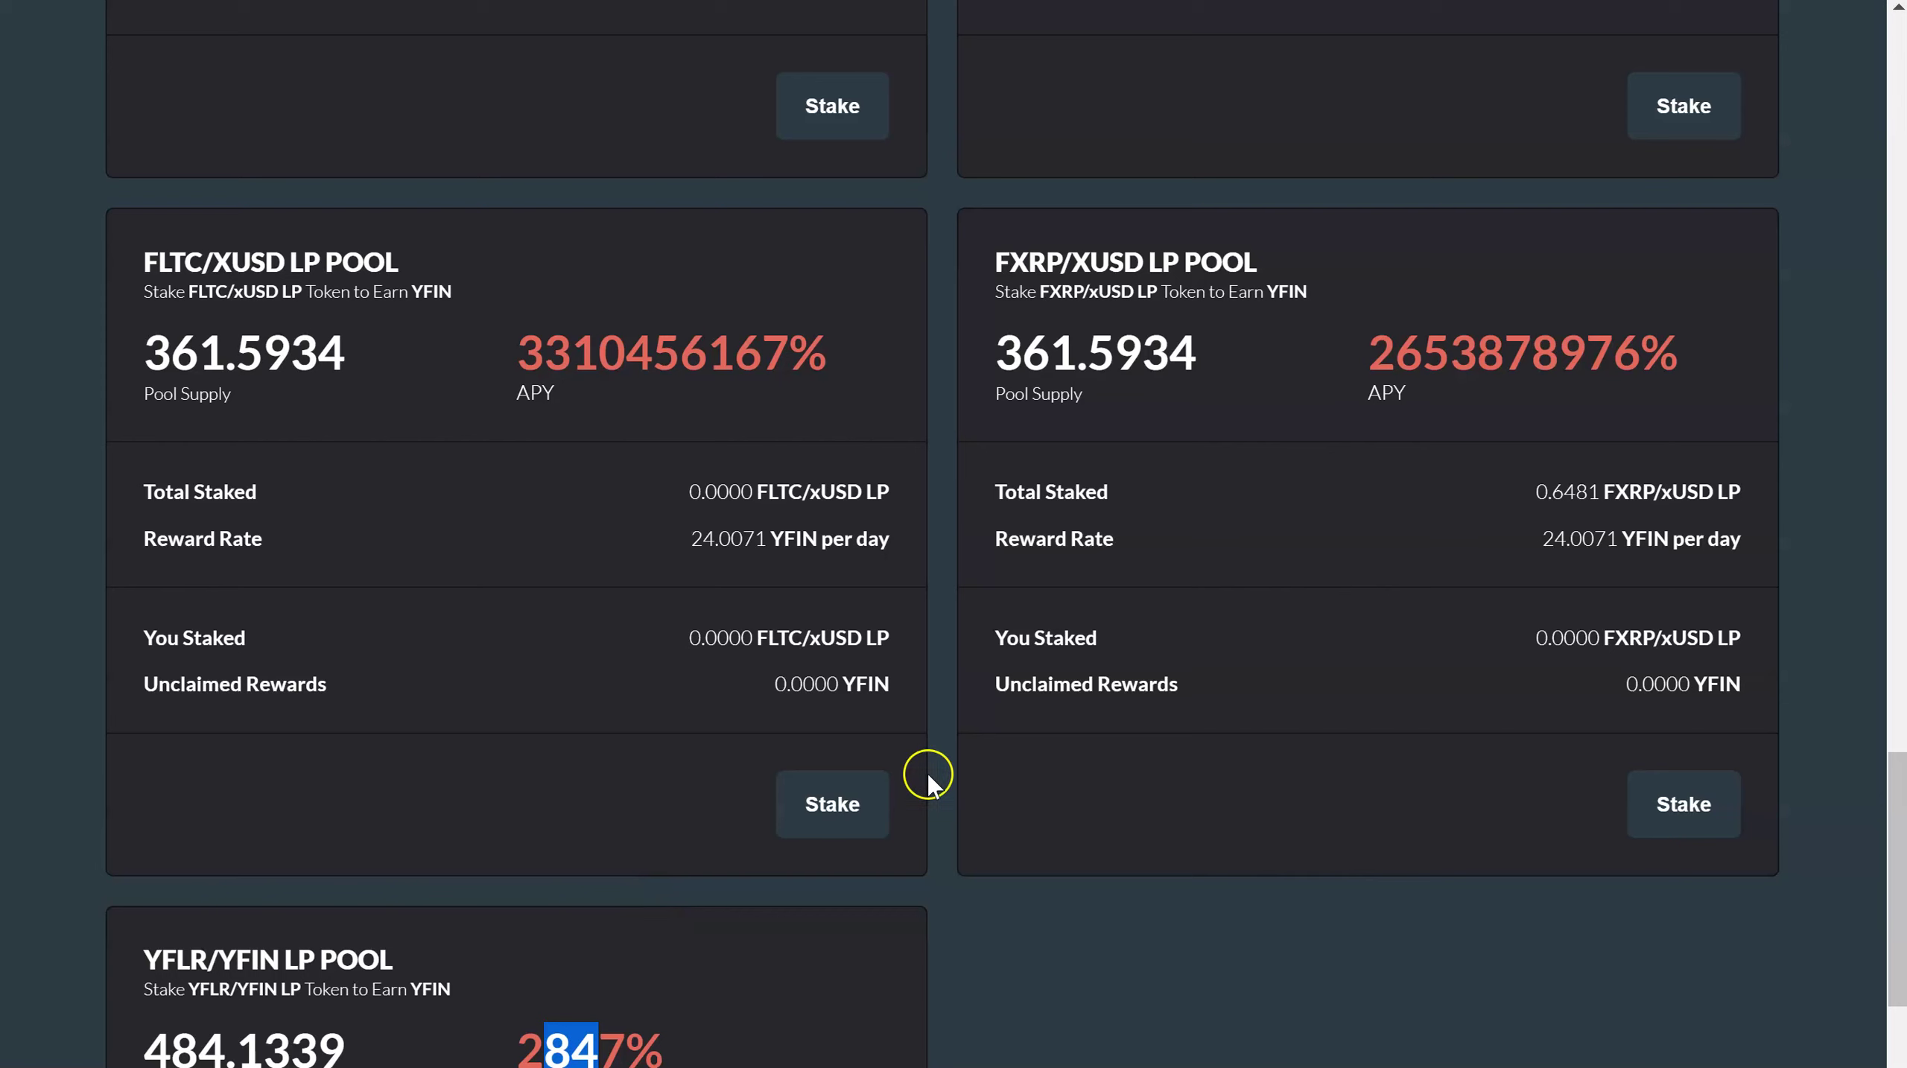
scroll(1271, 540, up, 1)
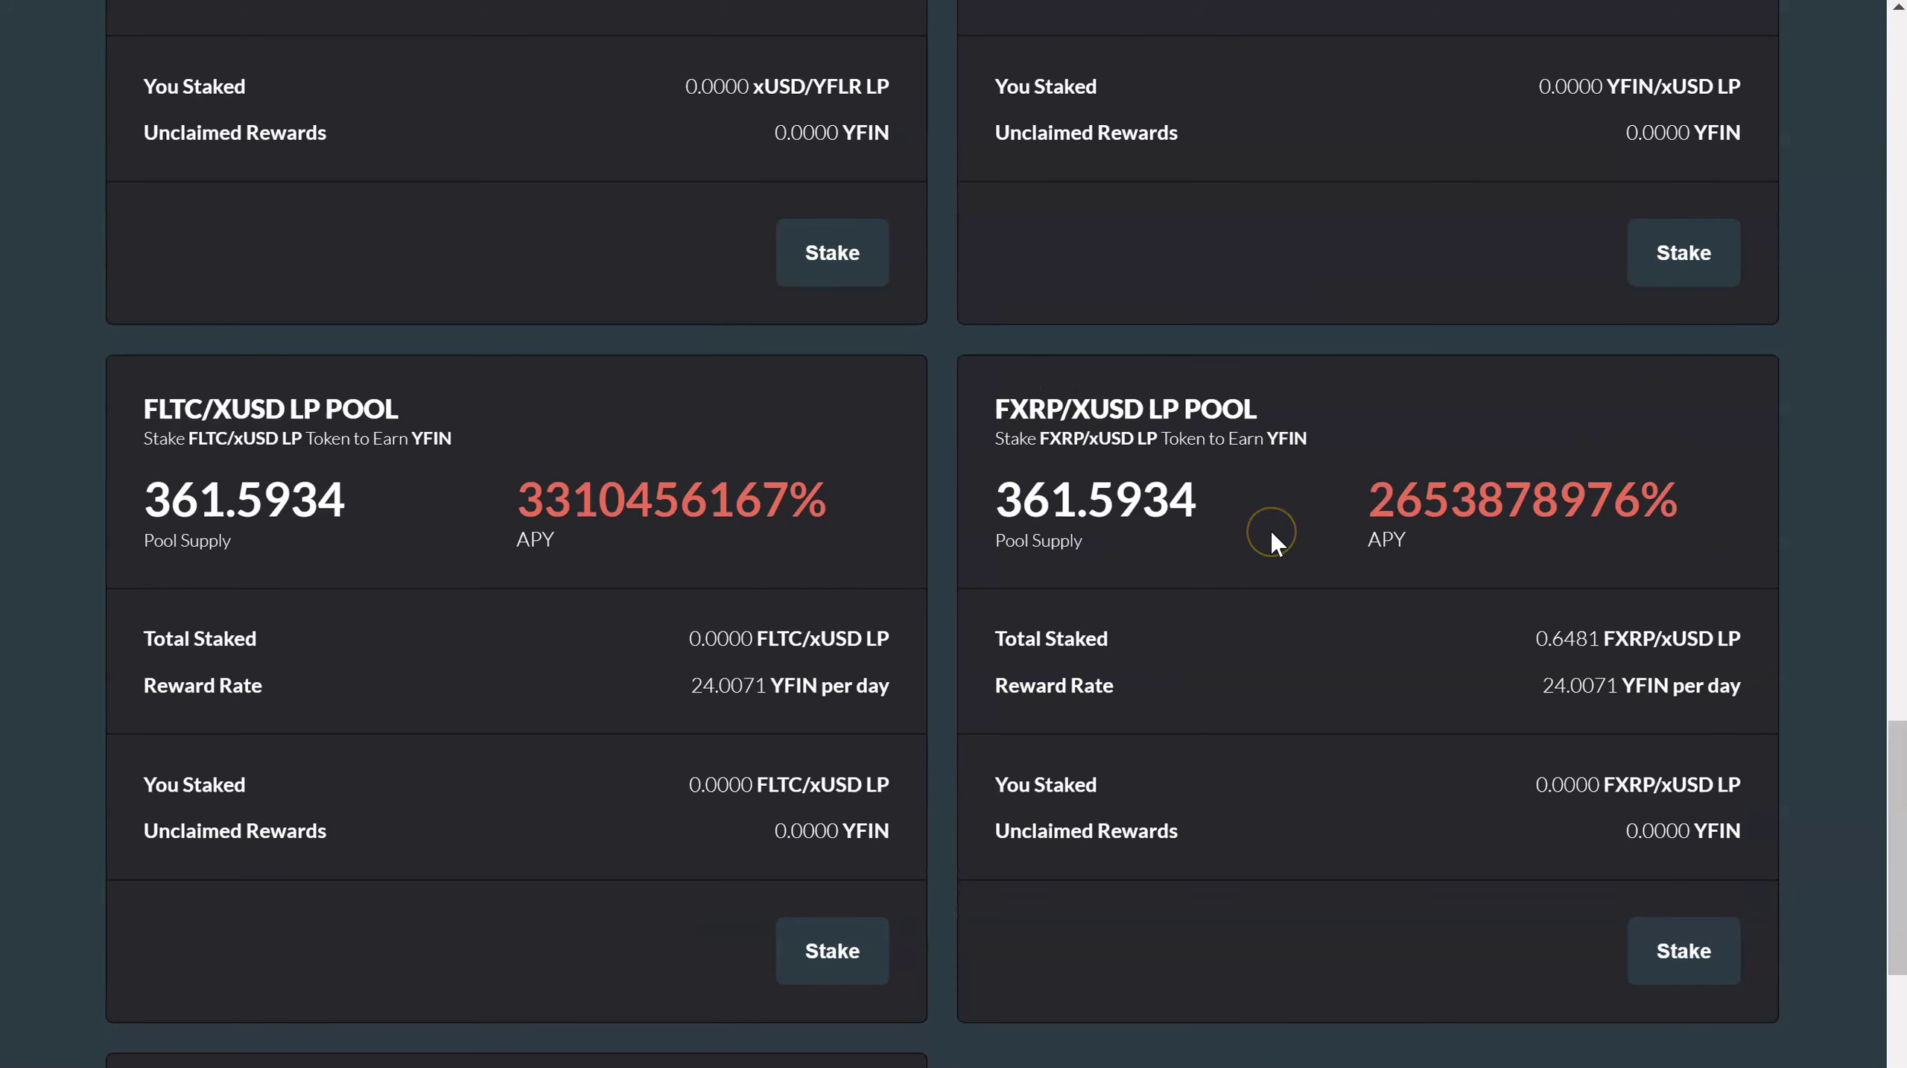
scroll(1271, 534, up, 1)
scroll(1270, 534, up, 3)
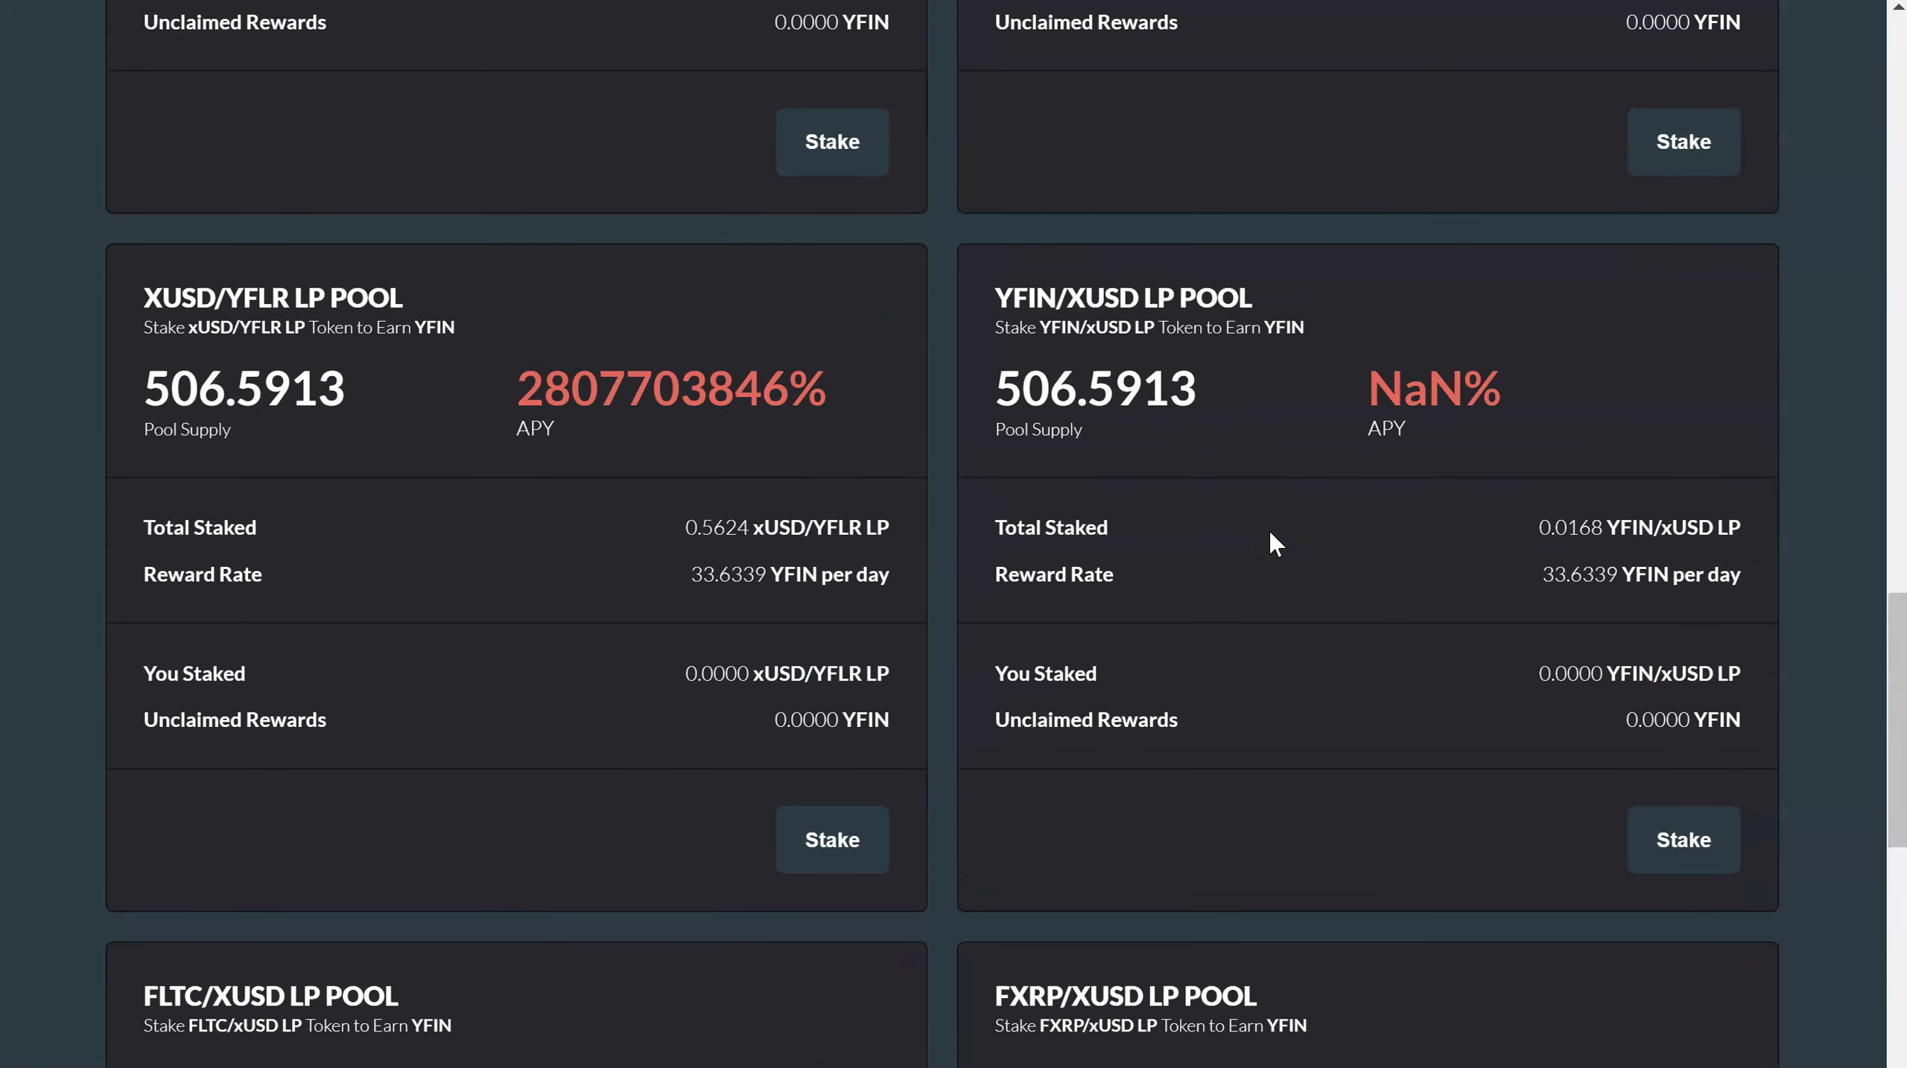
scroll(1269, 533, up, 3)
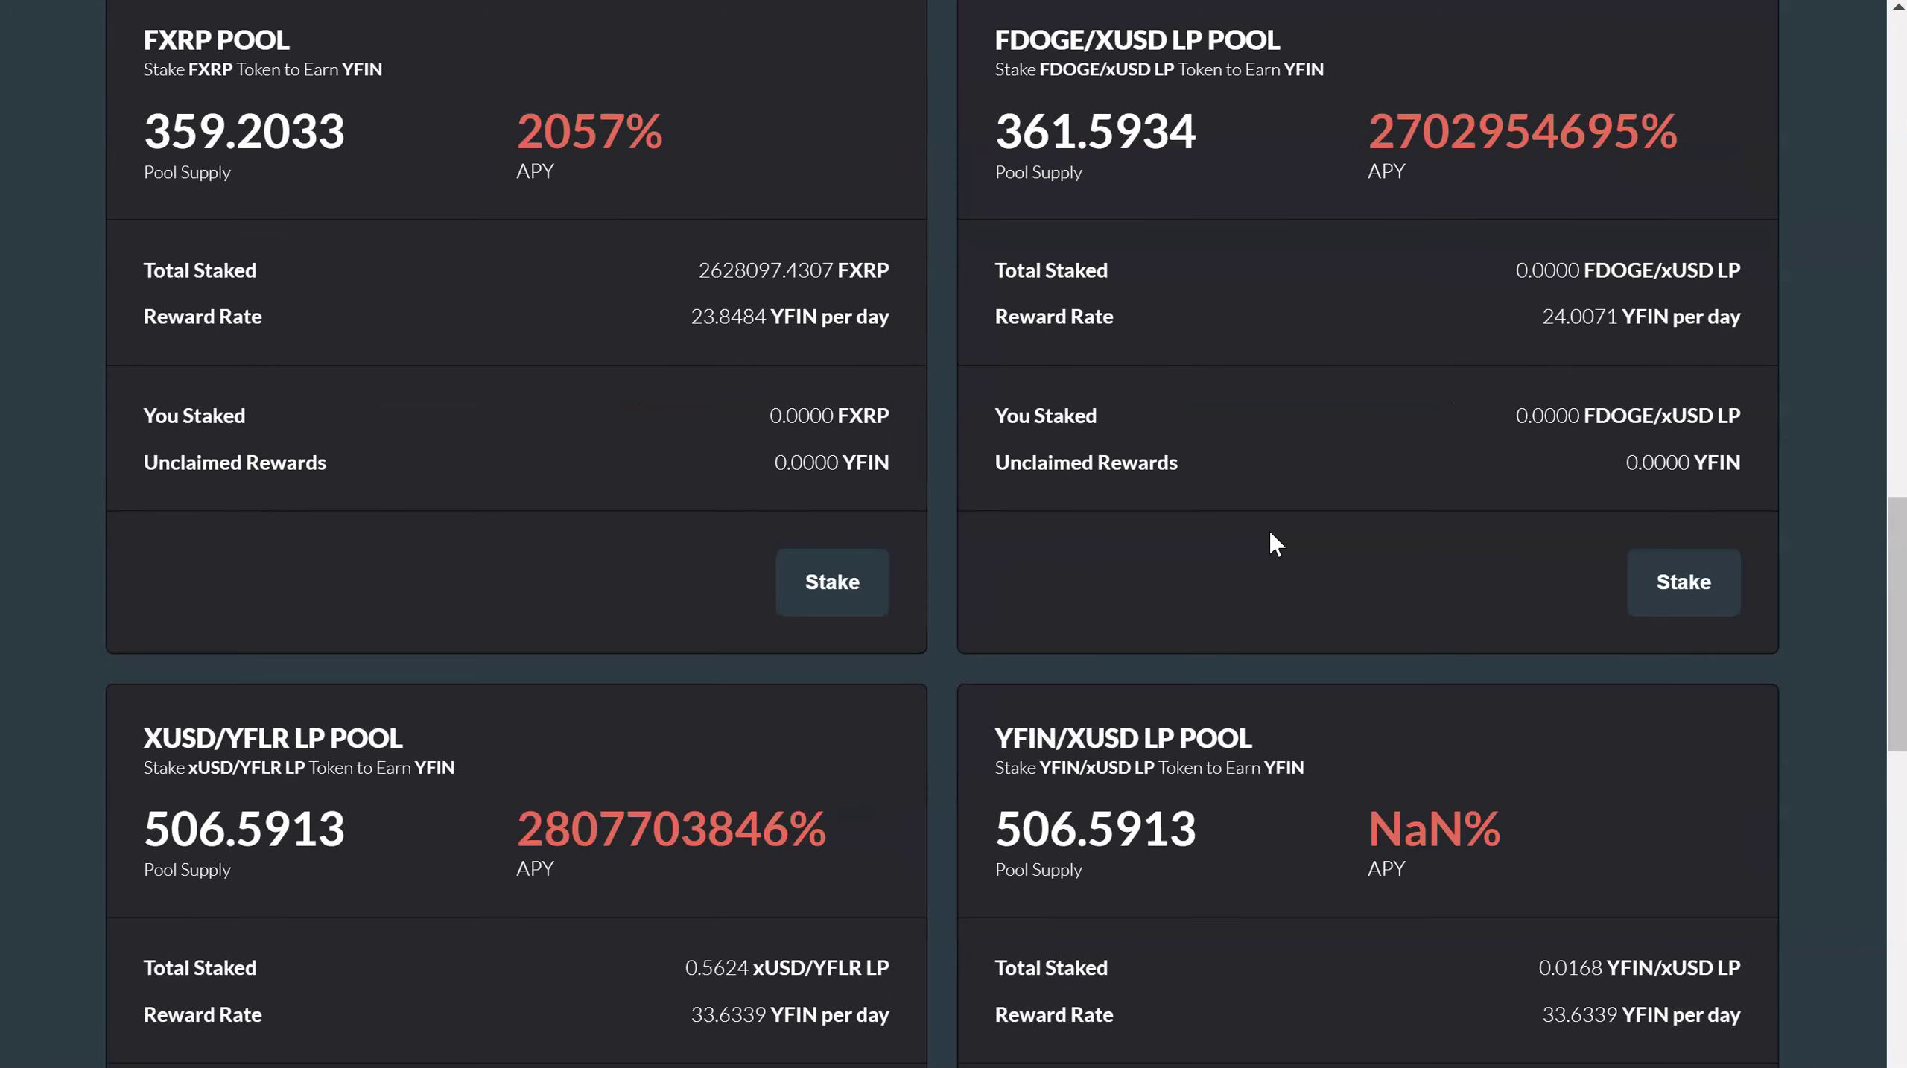
scroll(1270, 541, up, 4)
scroll(1270, 540, down, 2)
scroll(1269, 540, down, 10)
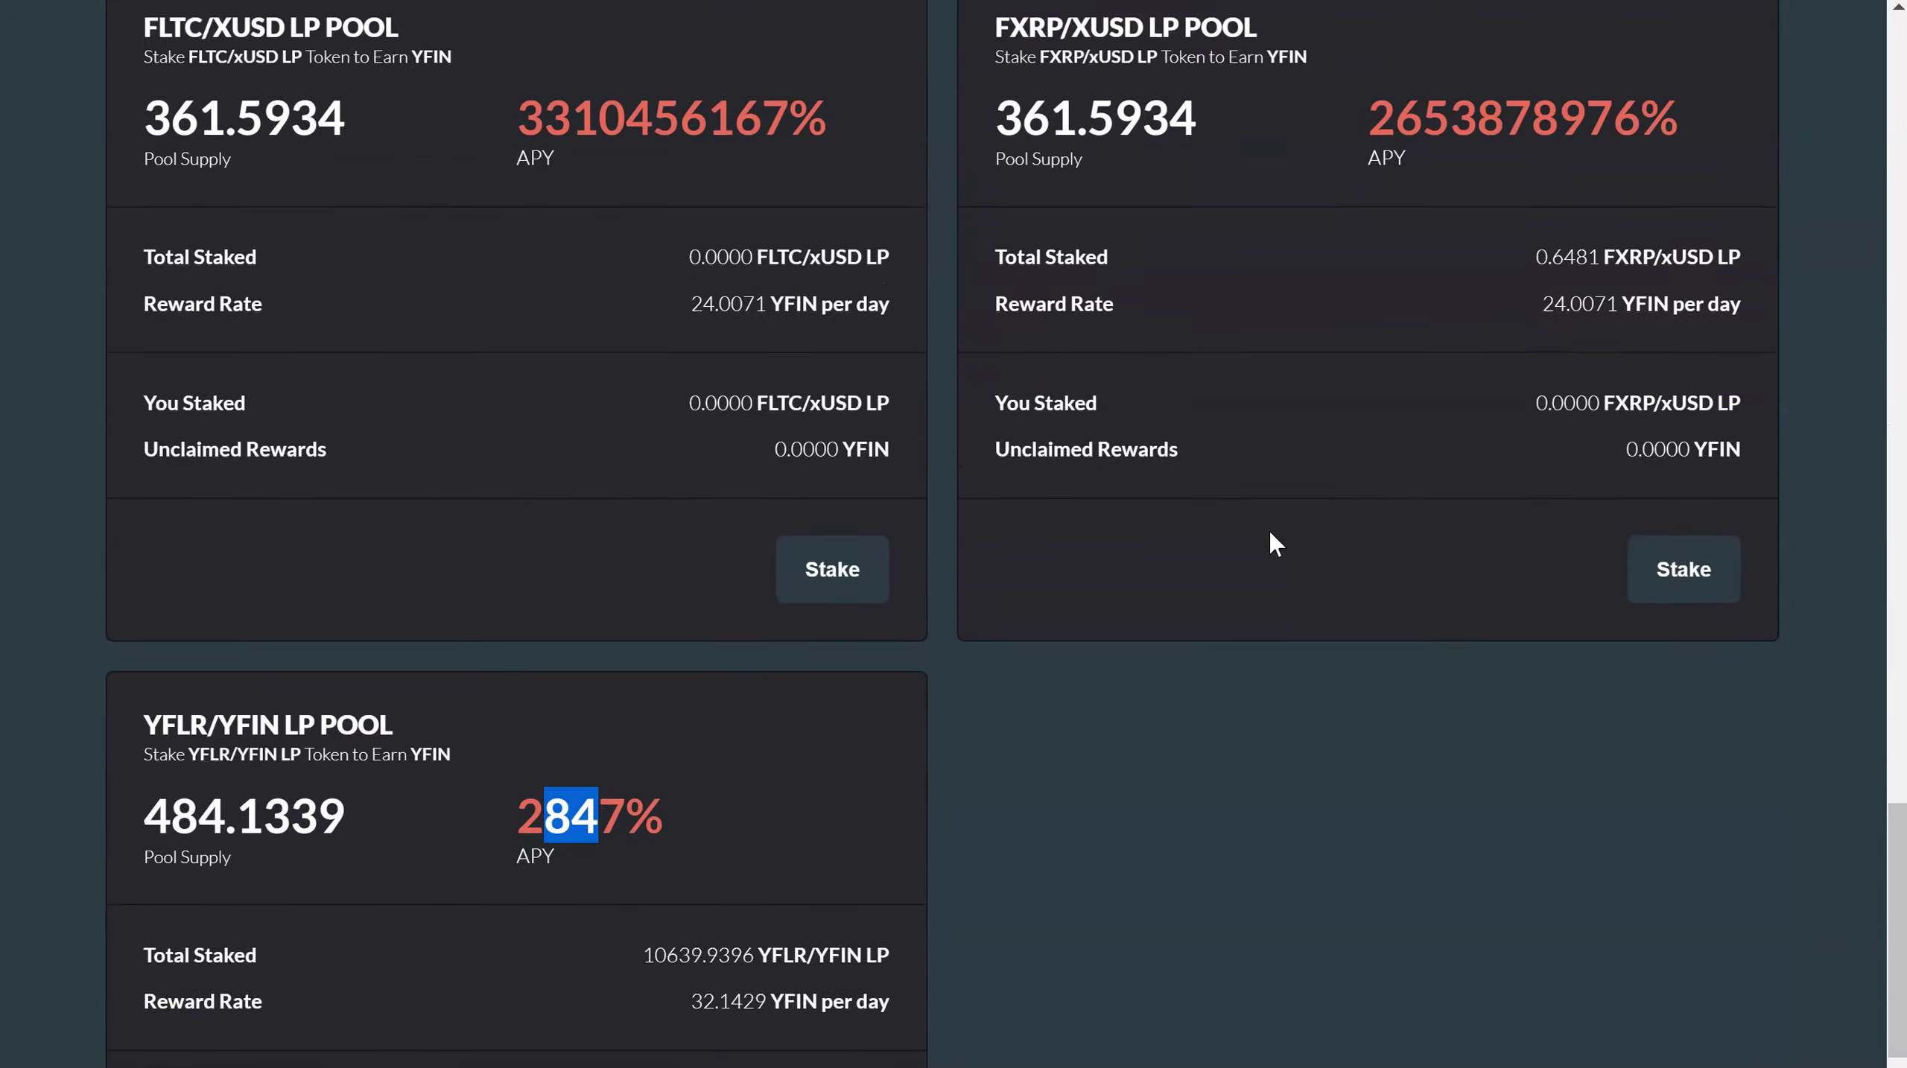
scroll(1269, 533, up, 10)
scroll(1269, 533, up, 10)
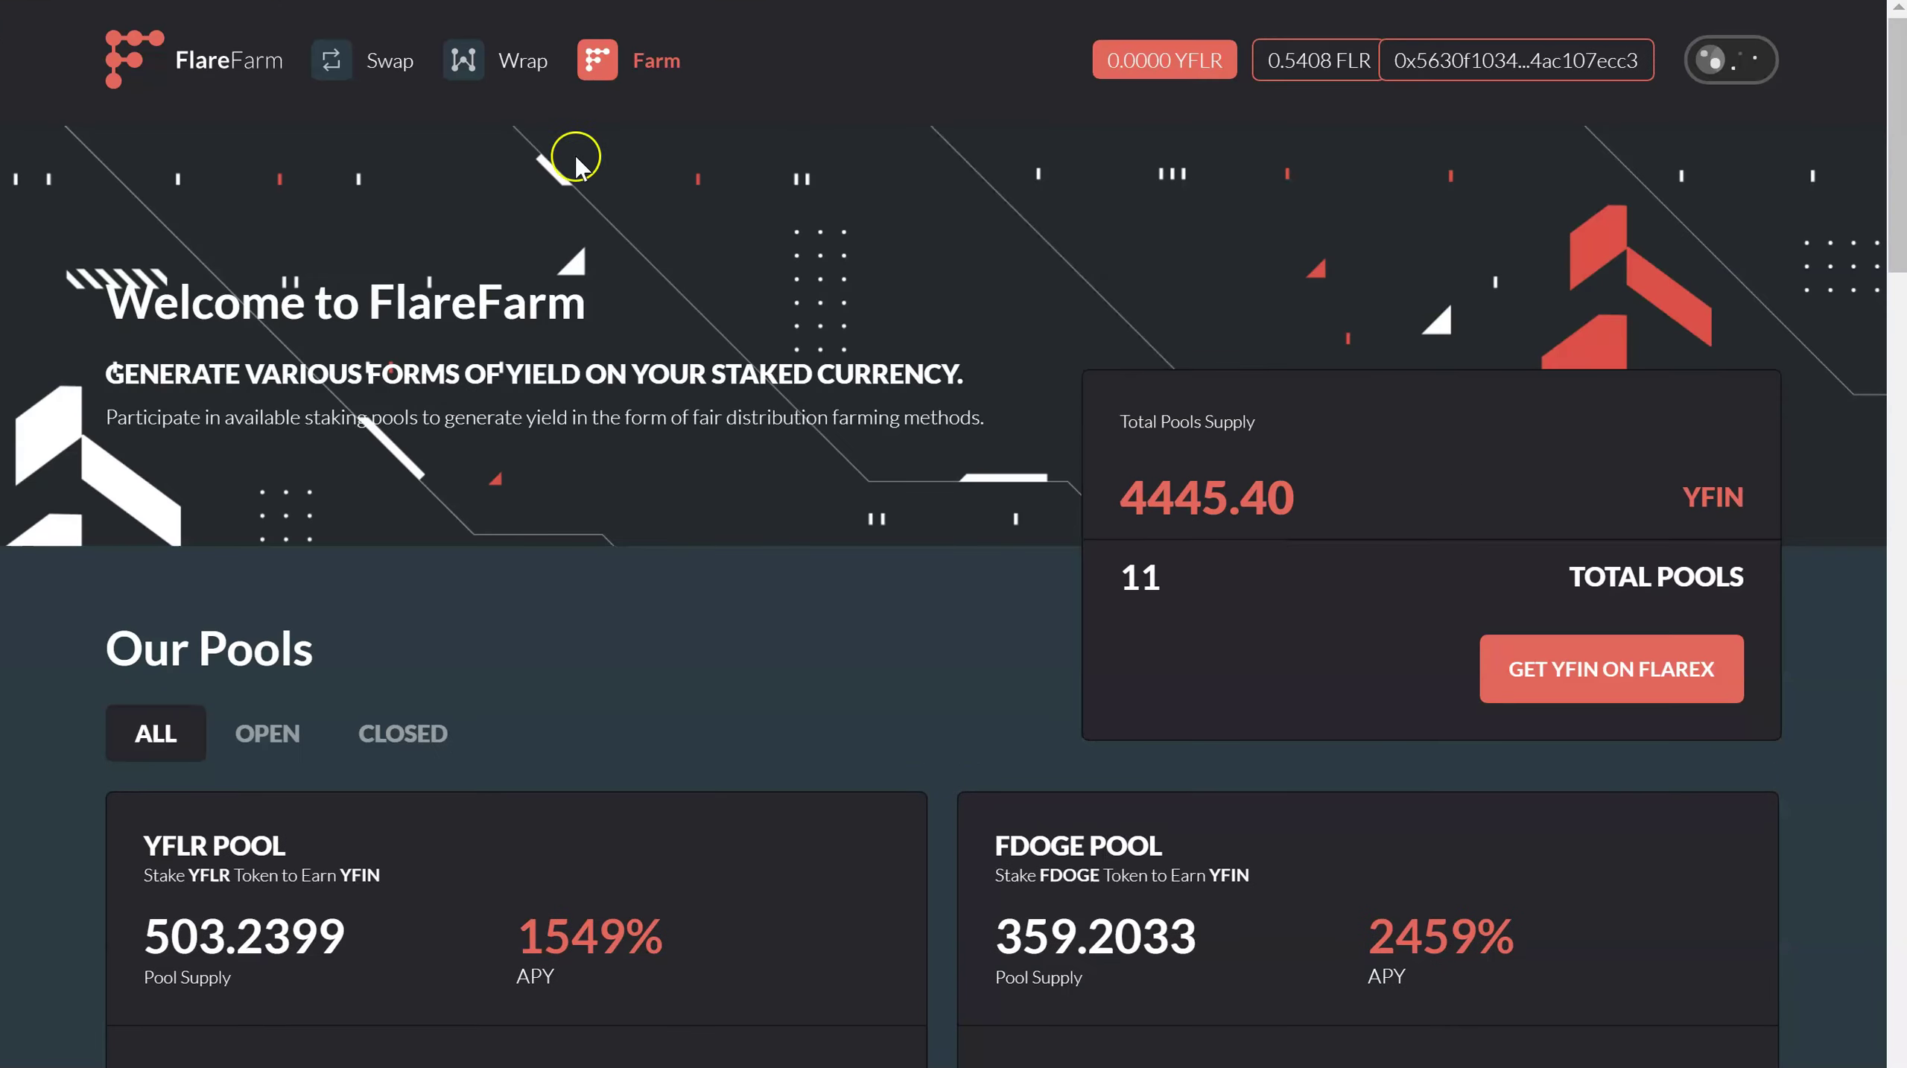
click(369, 65)
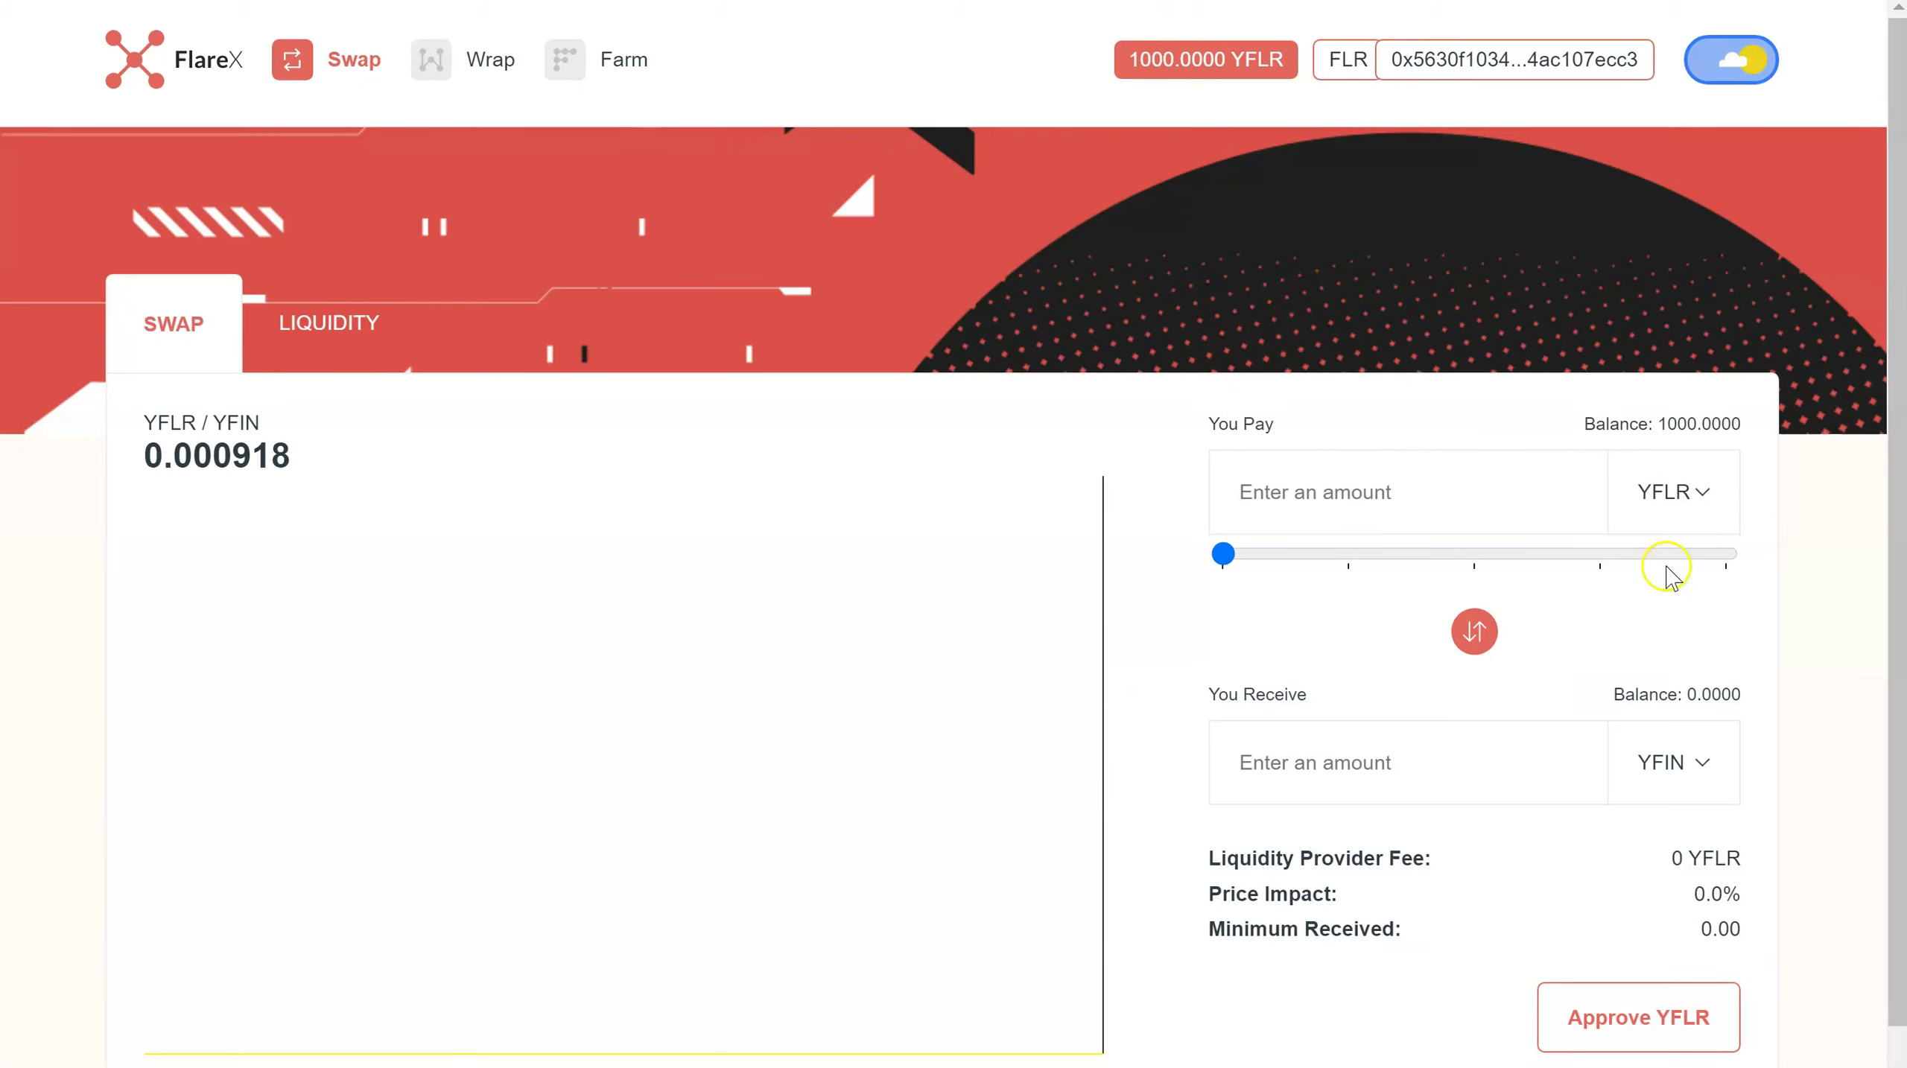
- Set up a swap paying the full 1000 YFLR balance to receive xUSD
click(1695, 768)
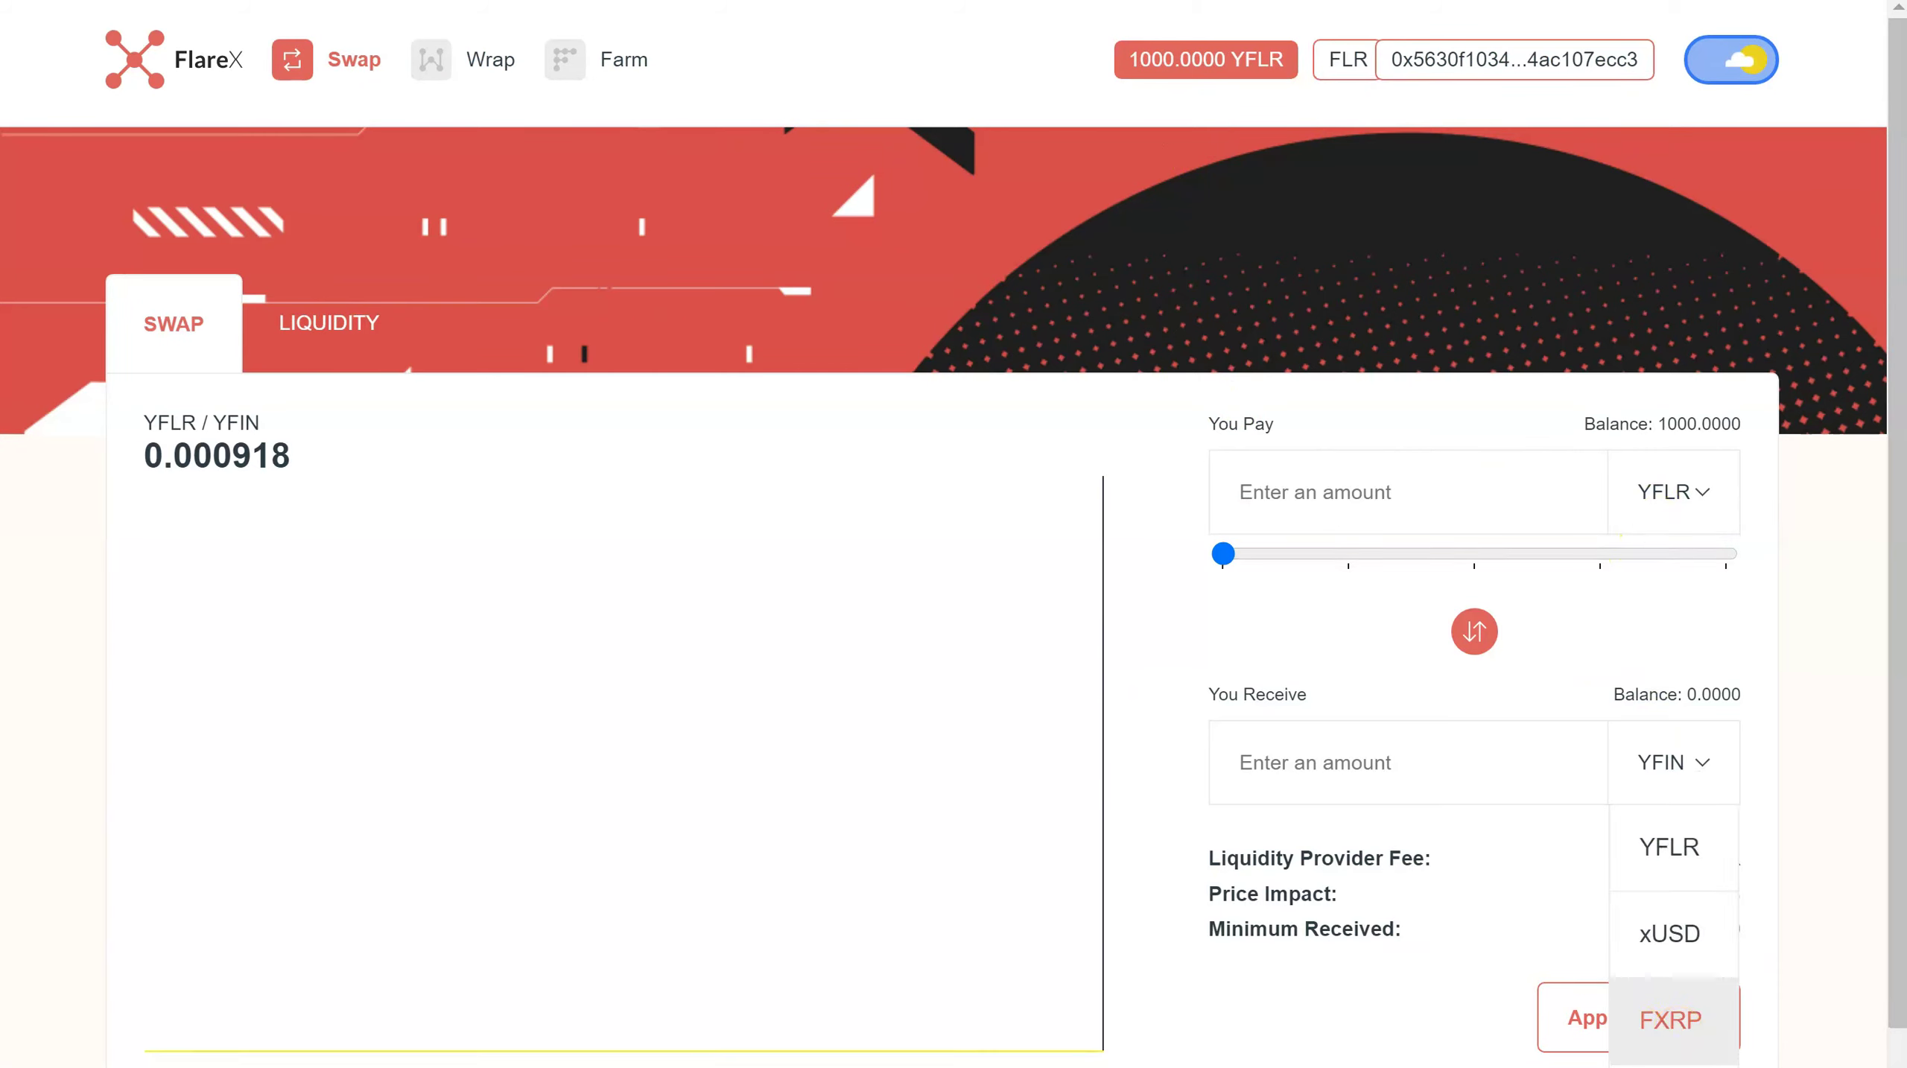
click(1650, 1013)
click(1669, 762)
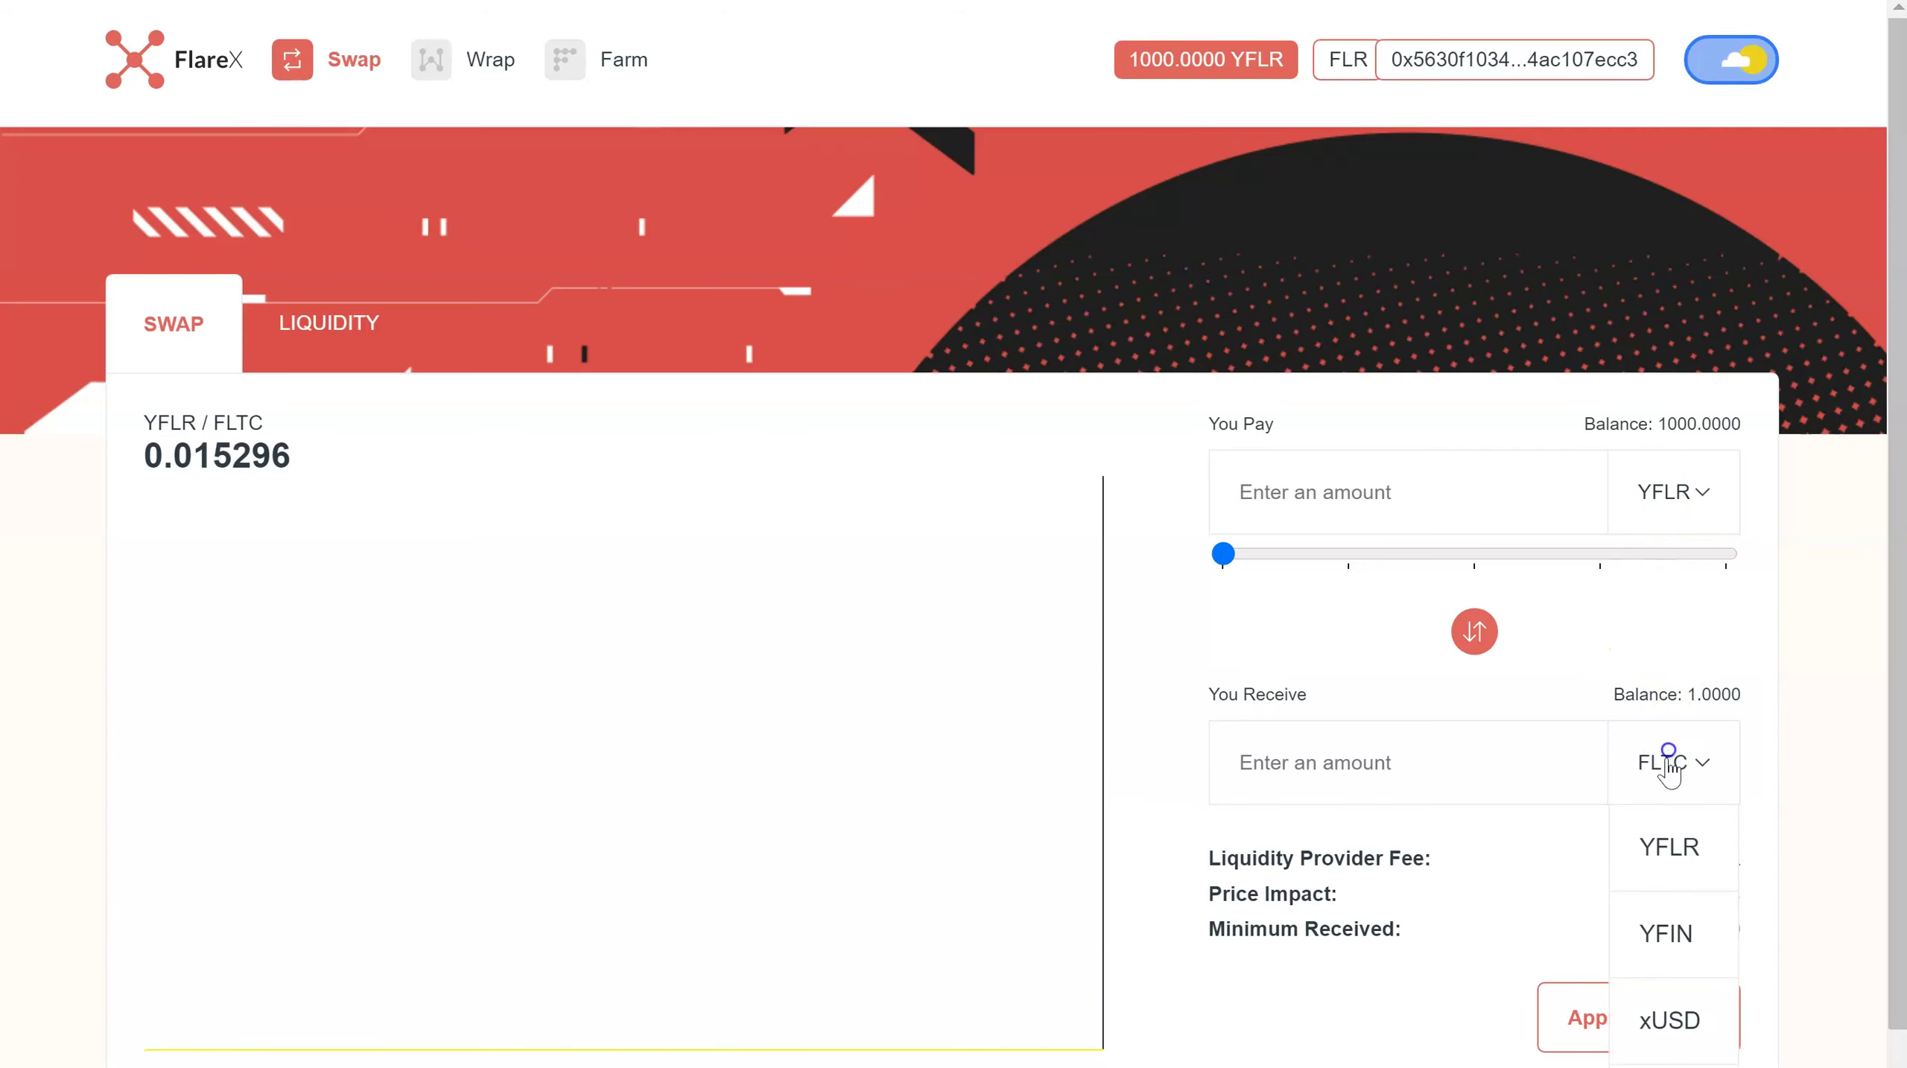
click(1678, 1022)
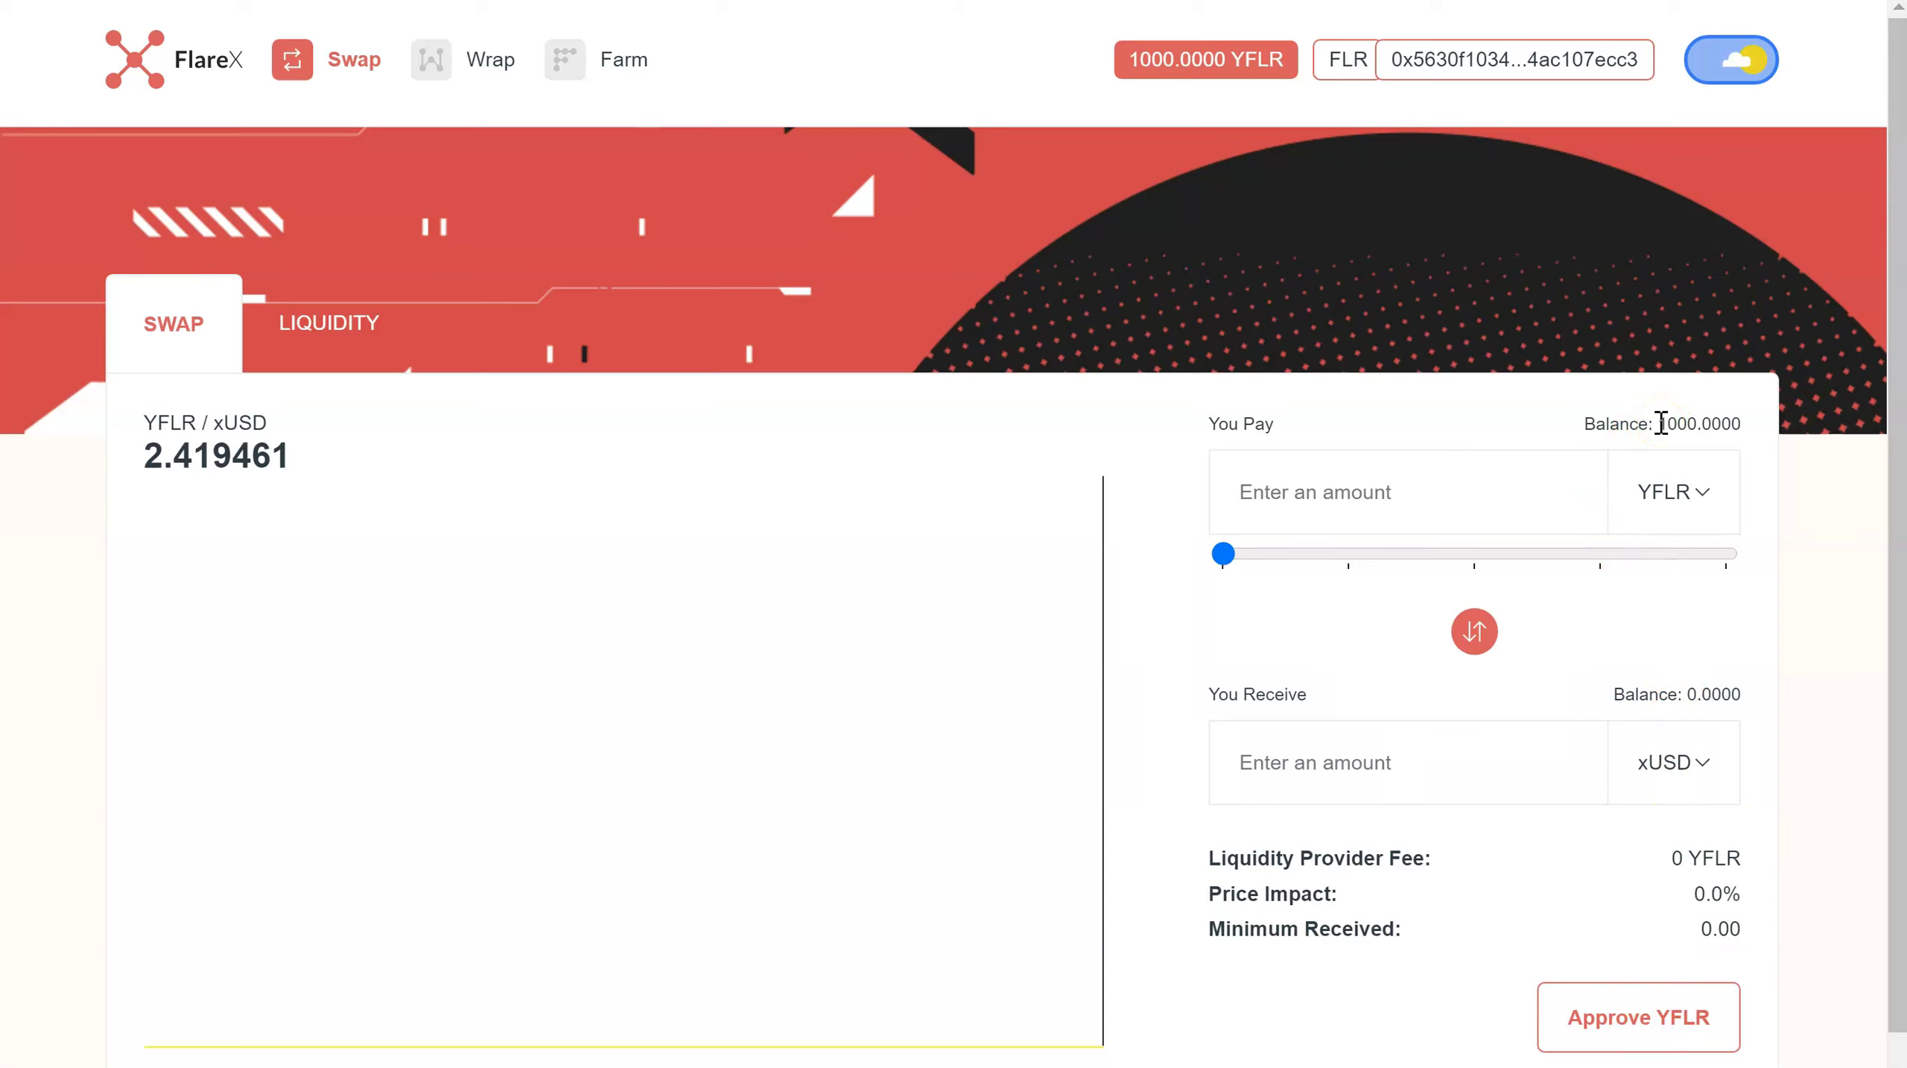
drag(1661, 423, 1774, 429)
key(ctrl+c)
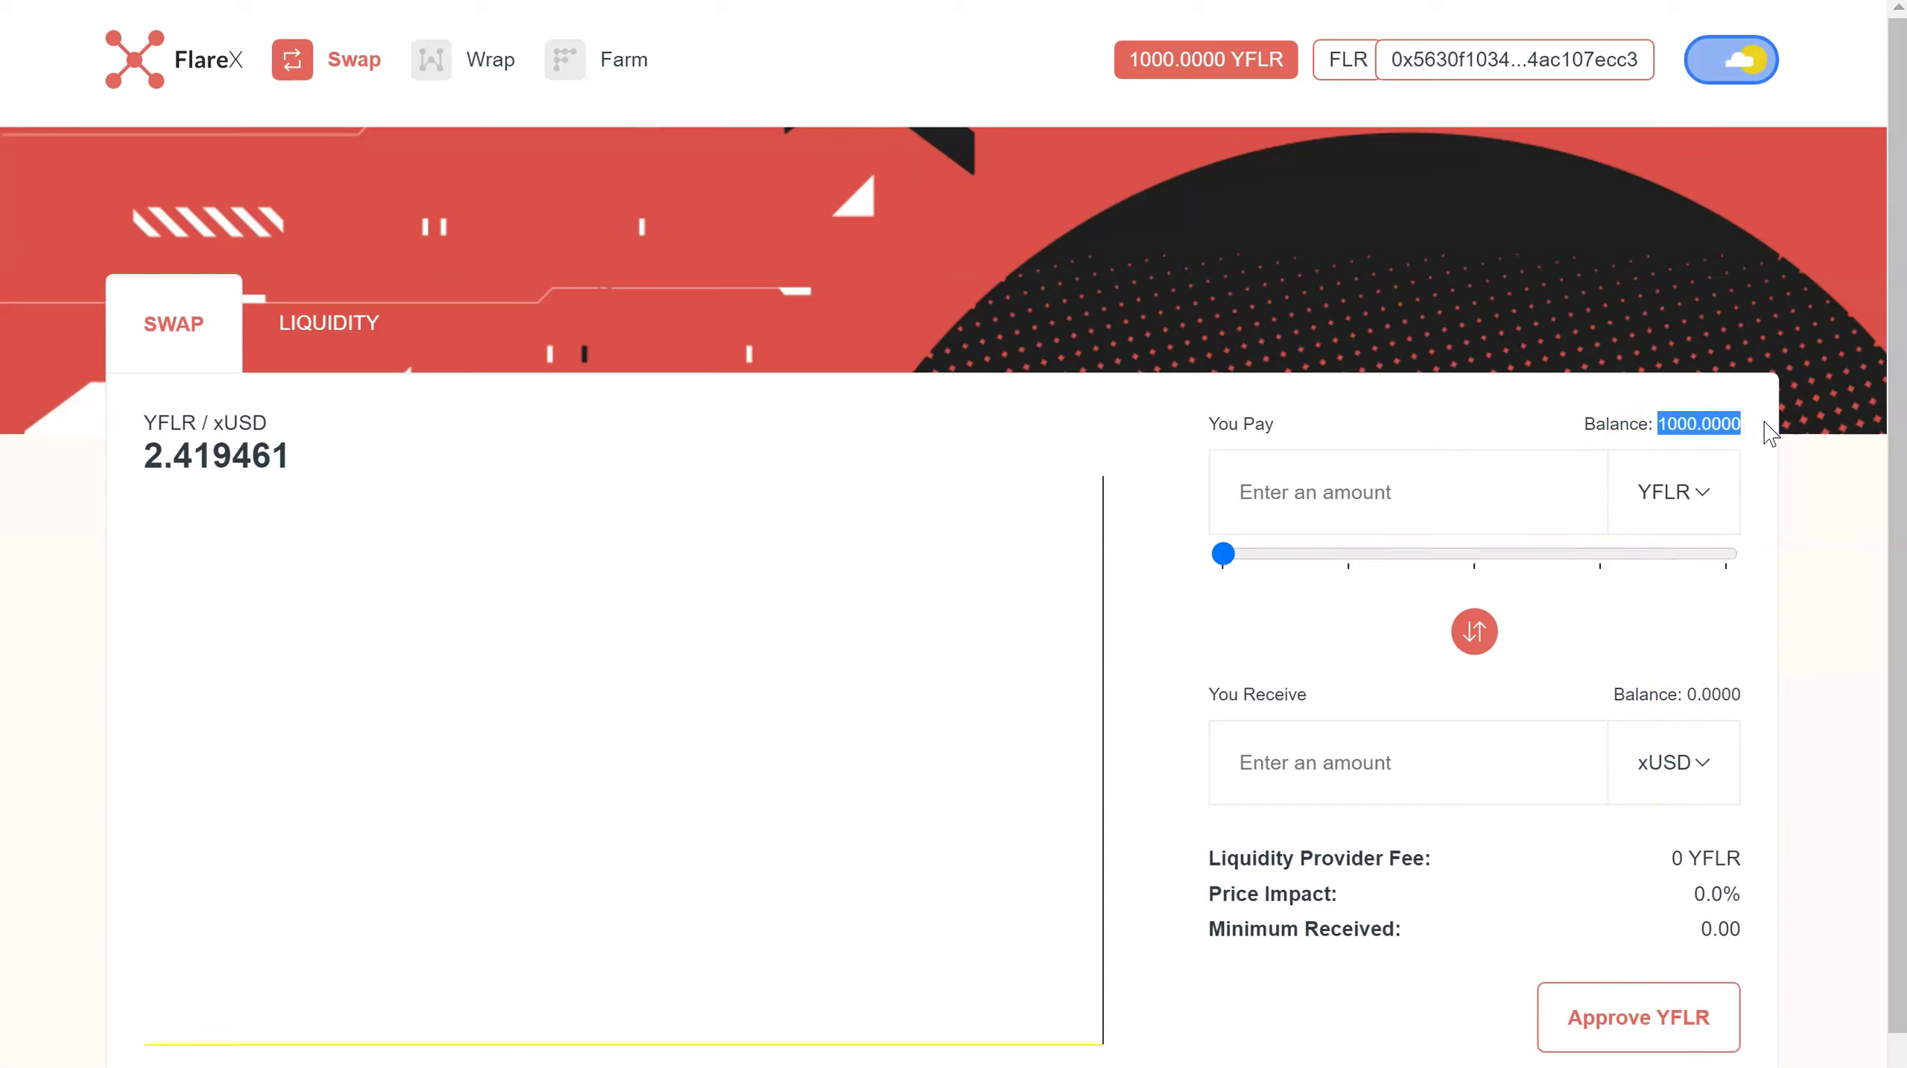
click(1317, 492)
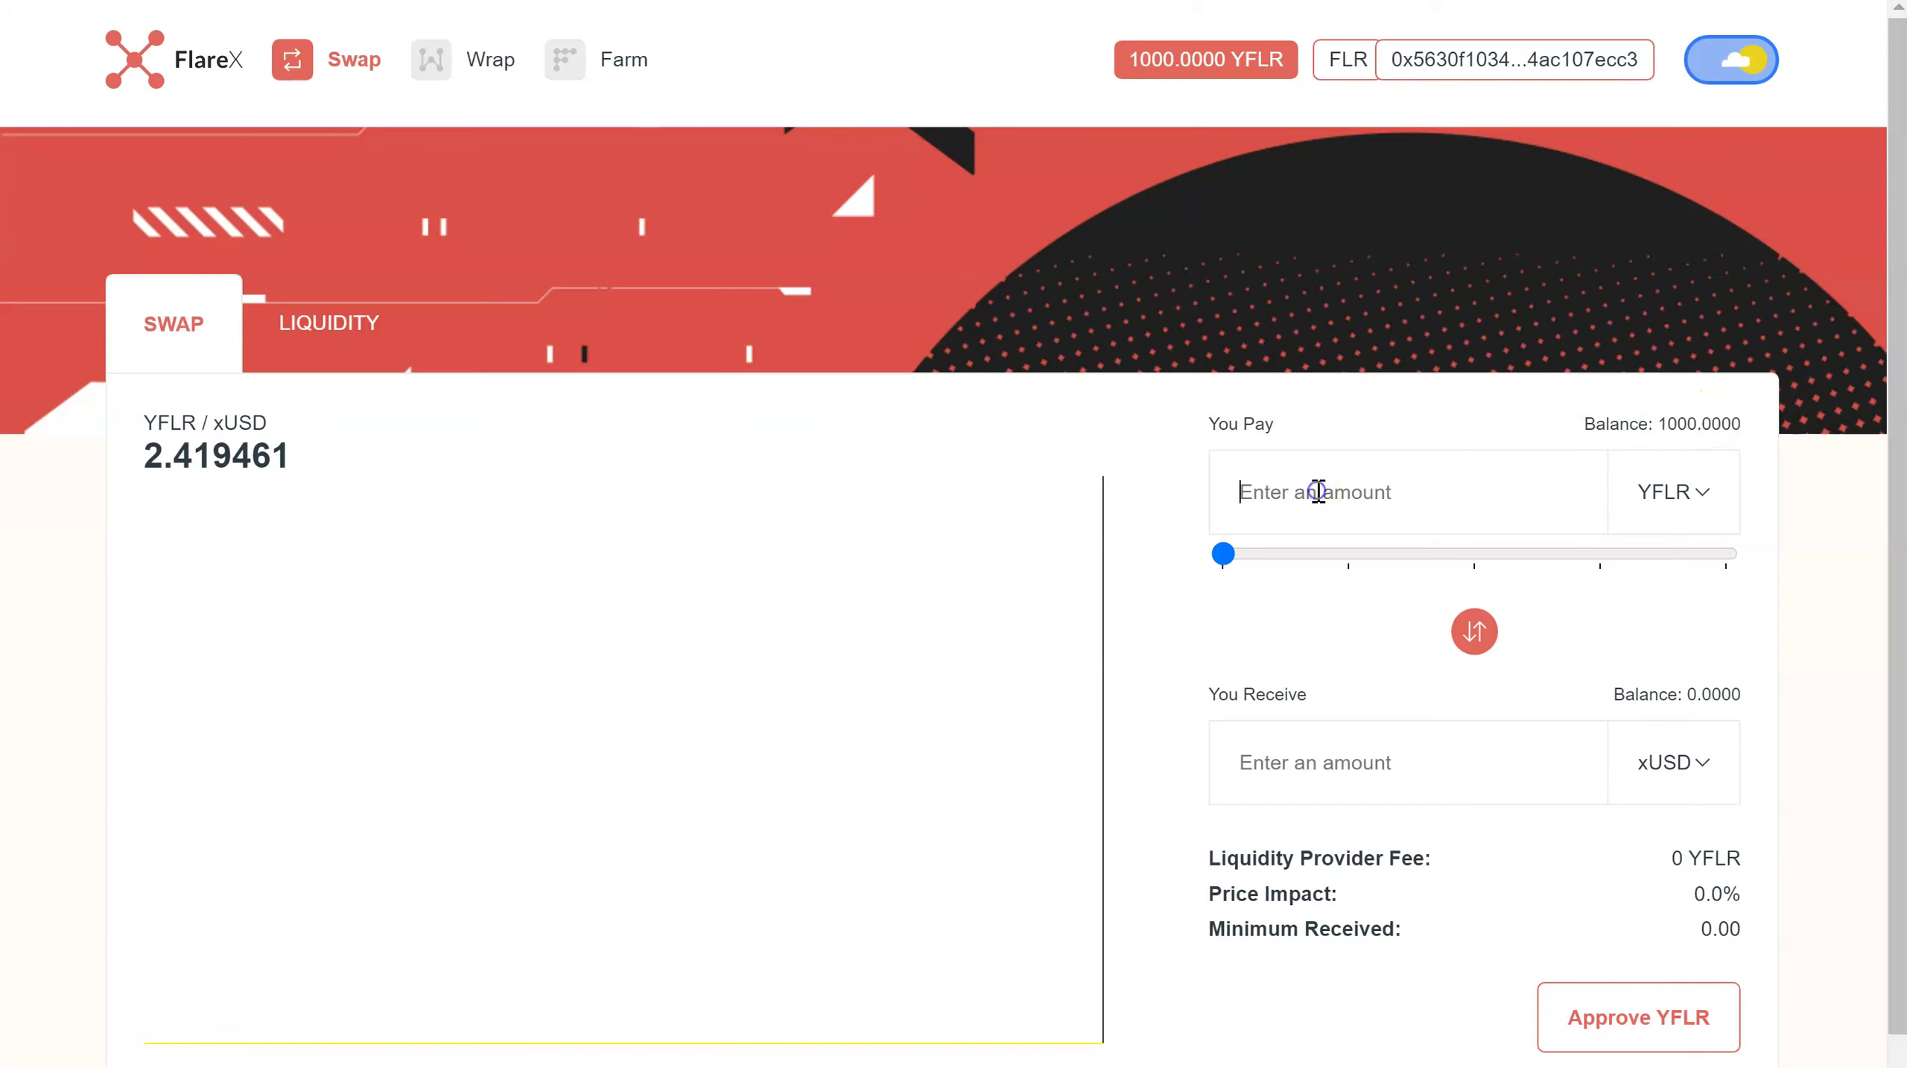
key(ctrl+v)
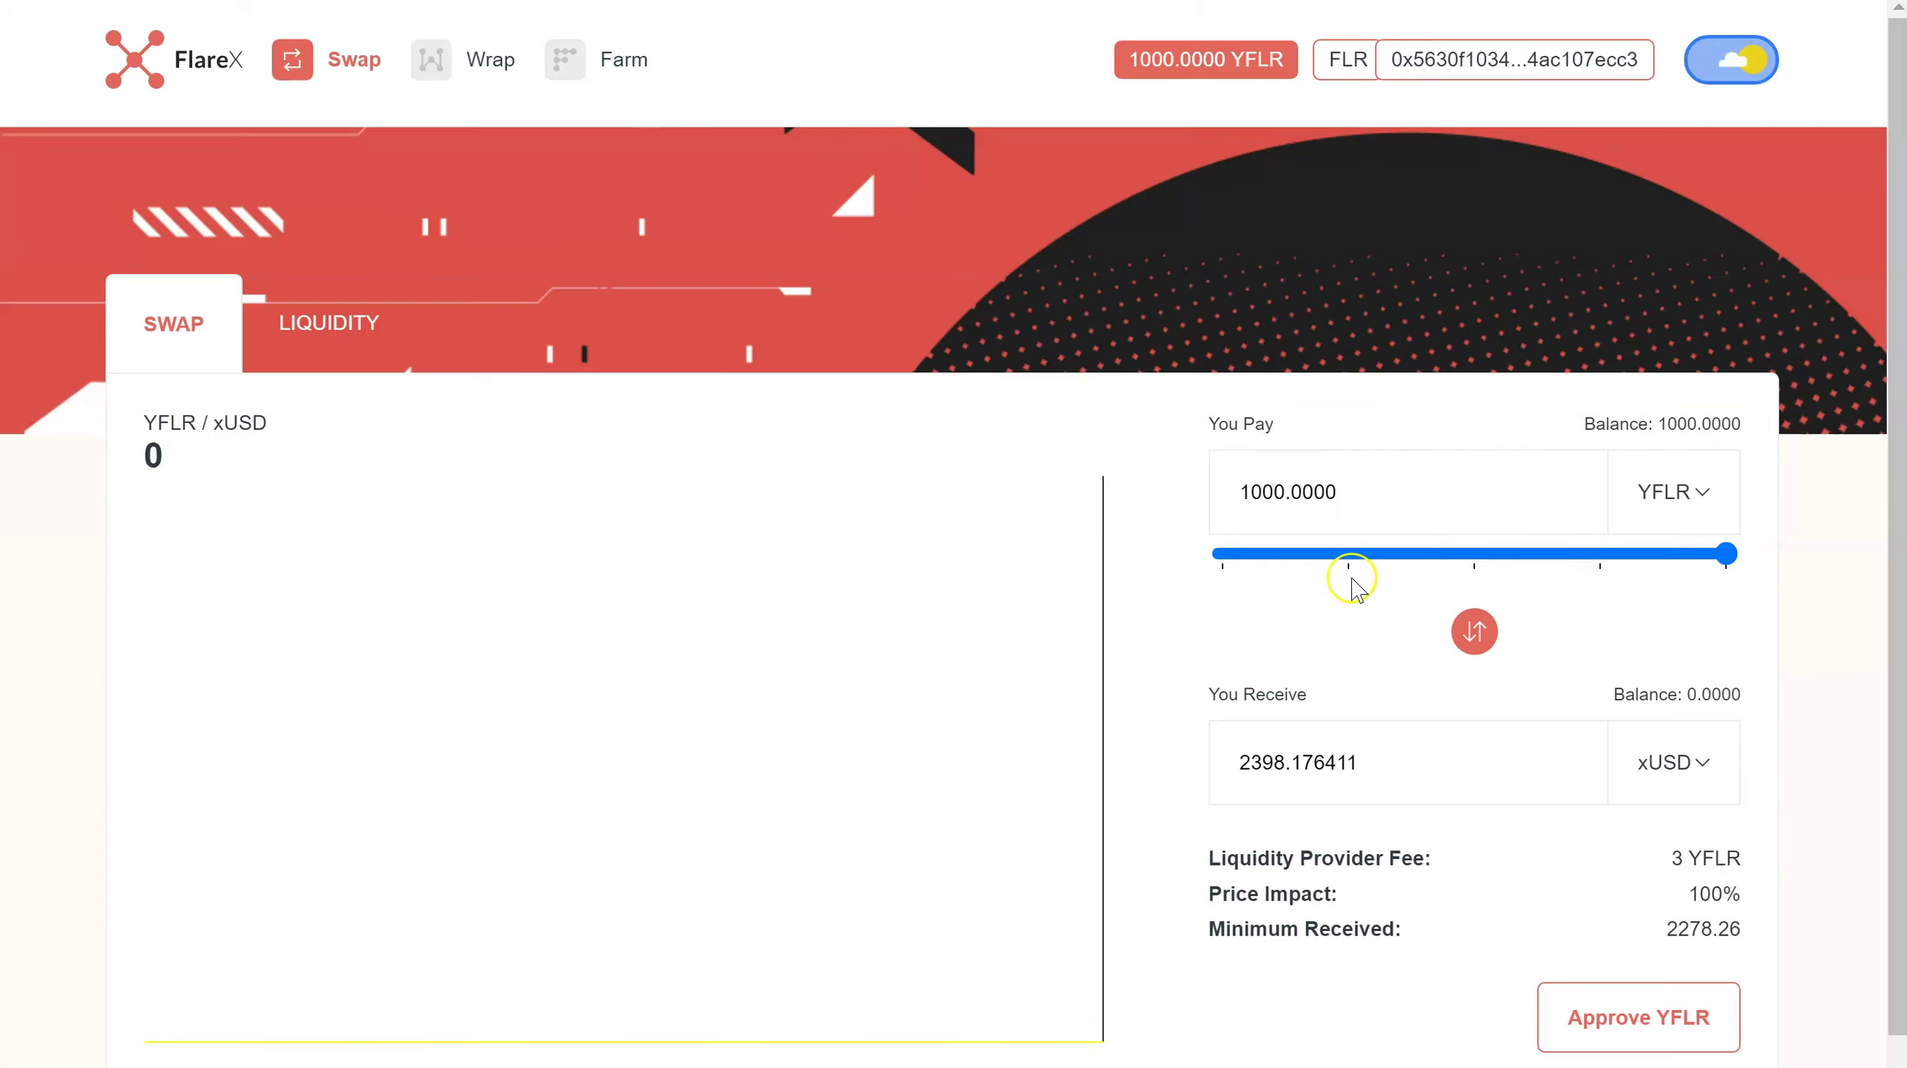
- Approve YFLR spending and confirm the 1000 YFLR to xUSD swap
click(1622, 1027)
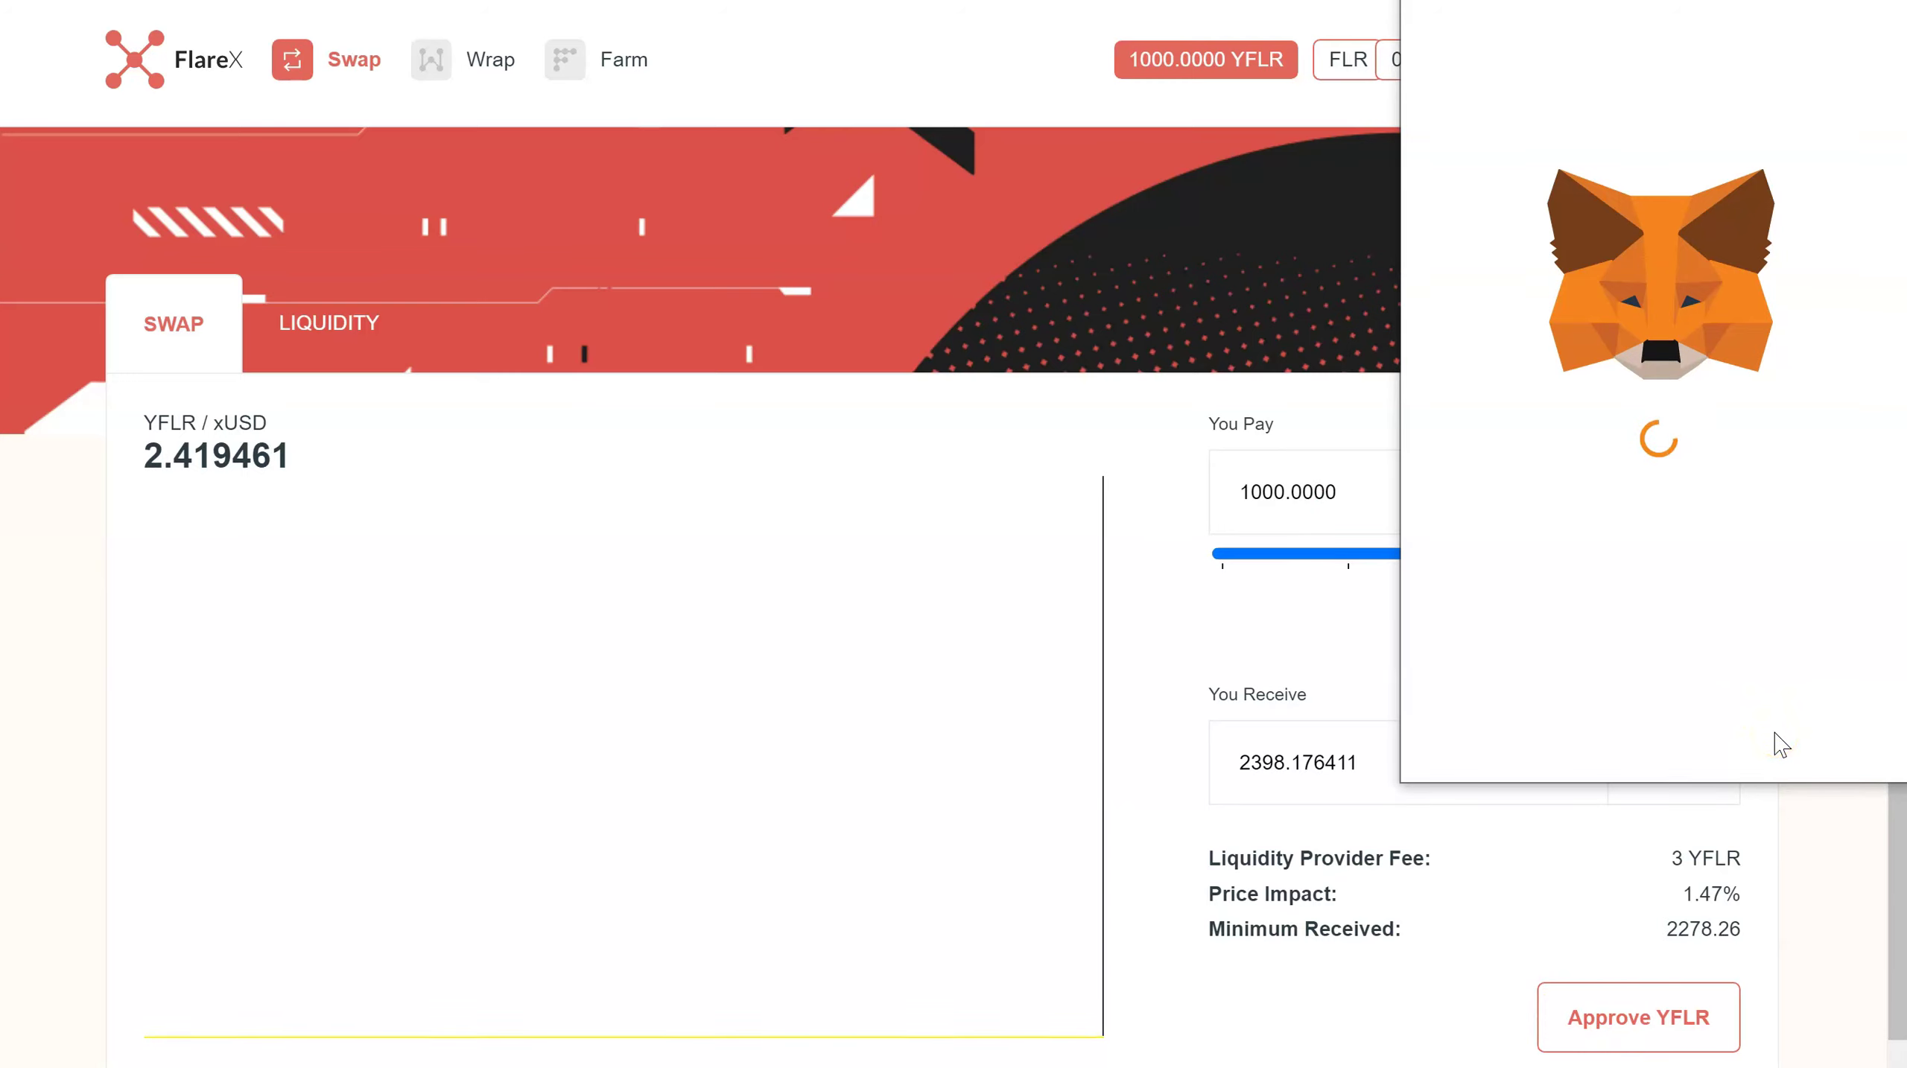
click(1775, 737)
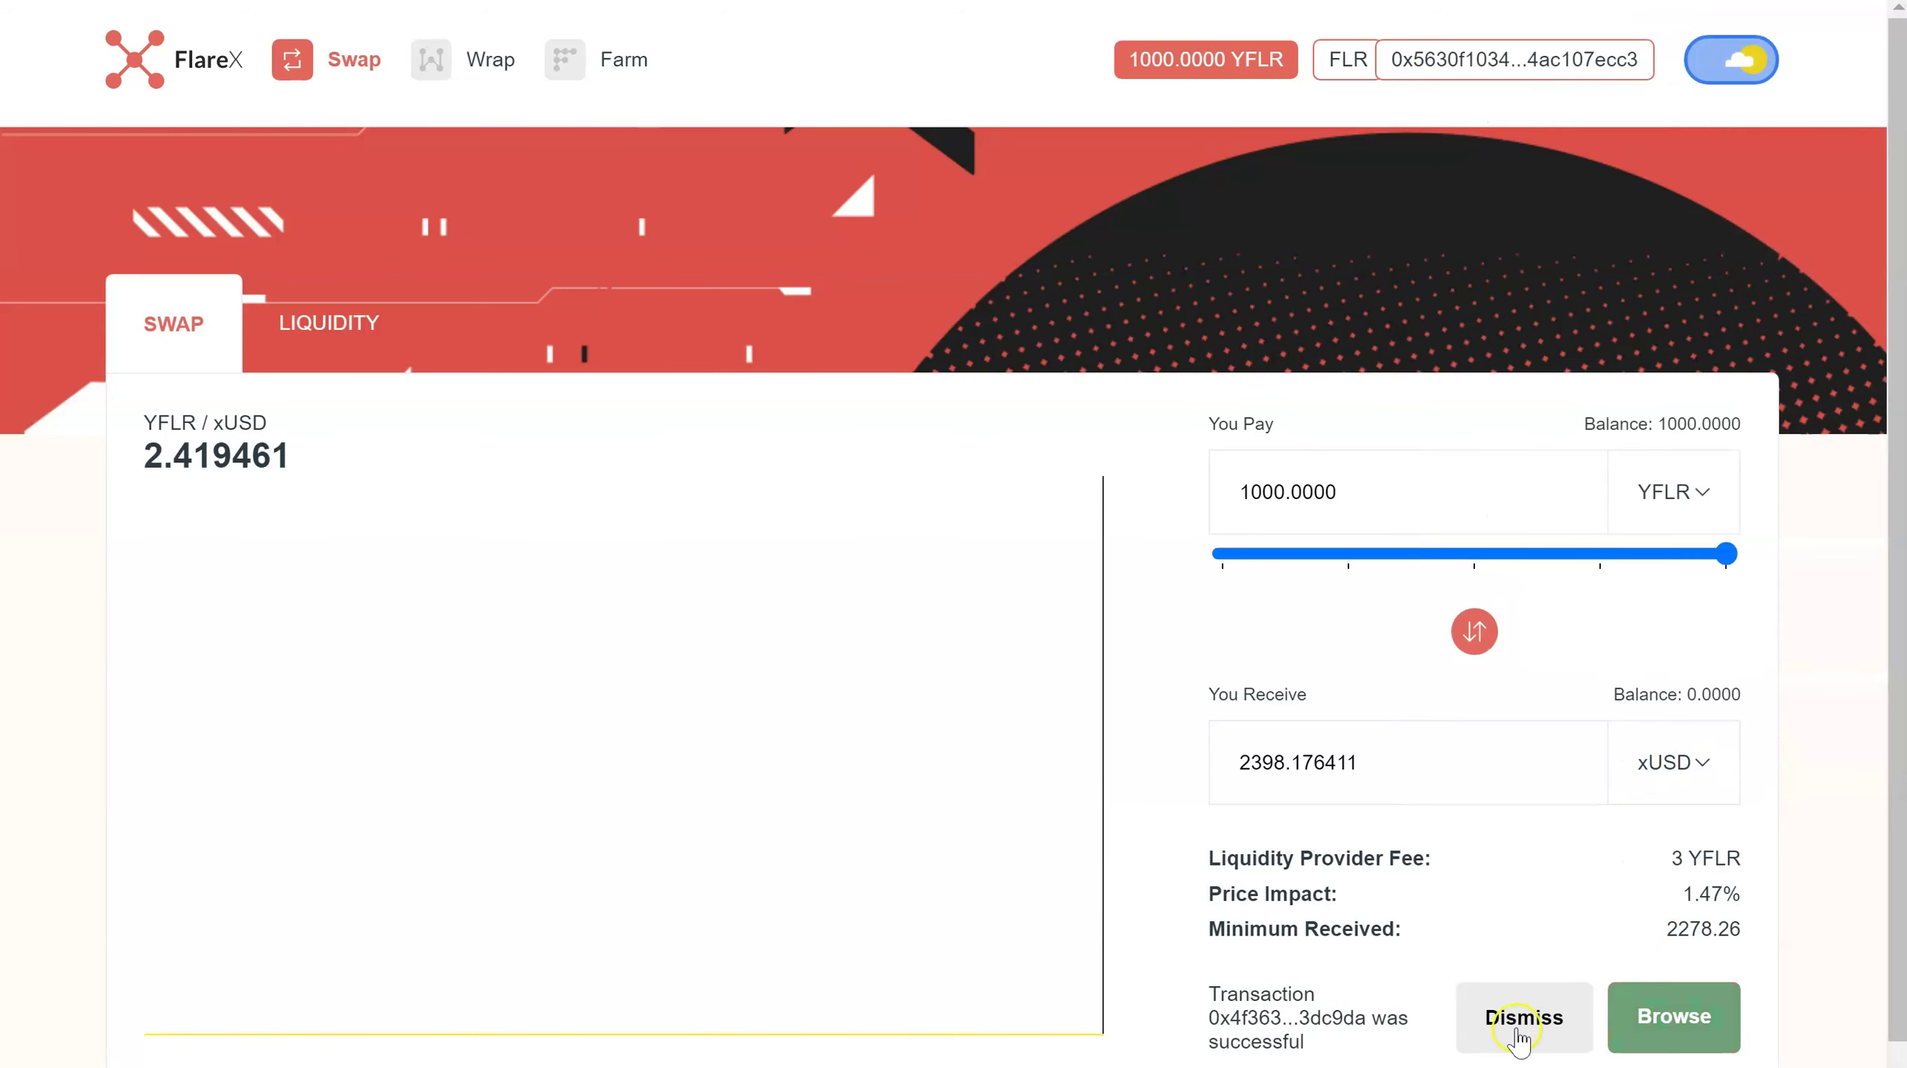
click(1519, 1030)
scroll(1374, 835, down, 1)
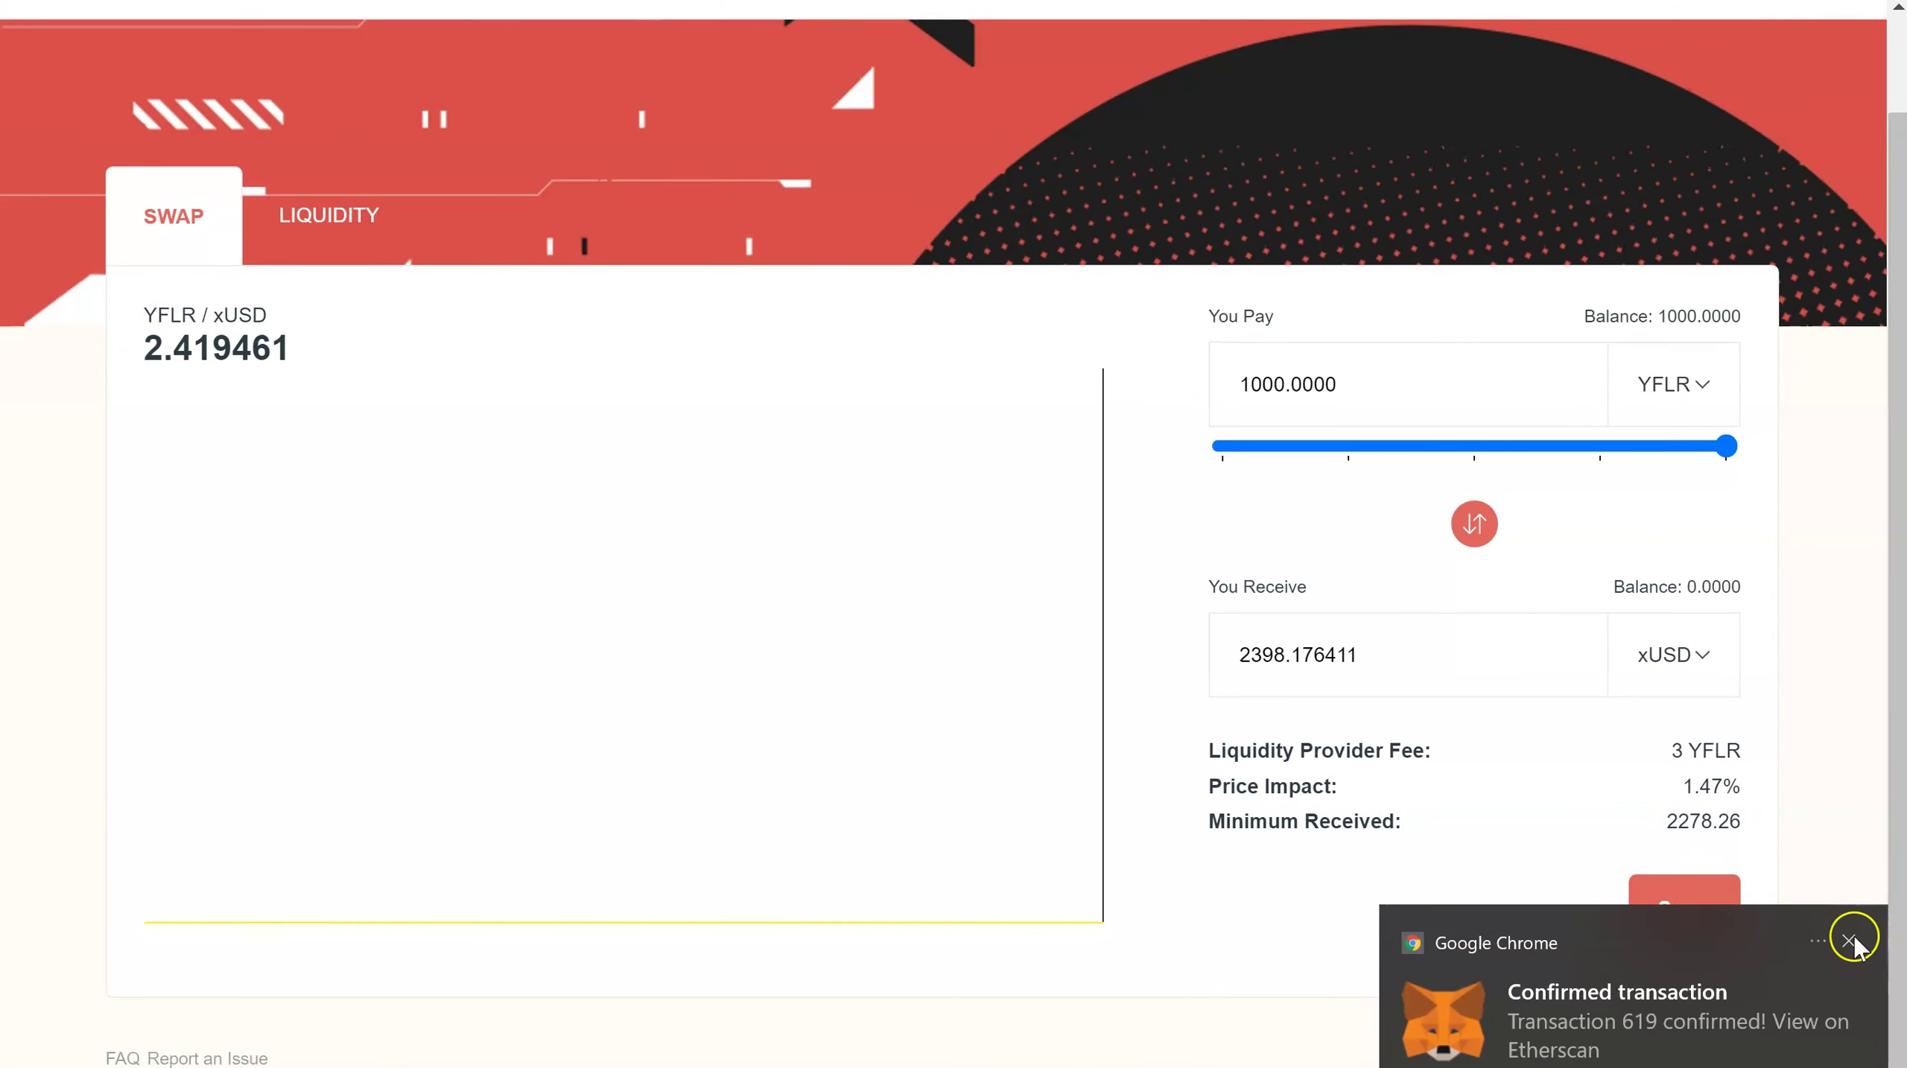
click(1692, 913)
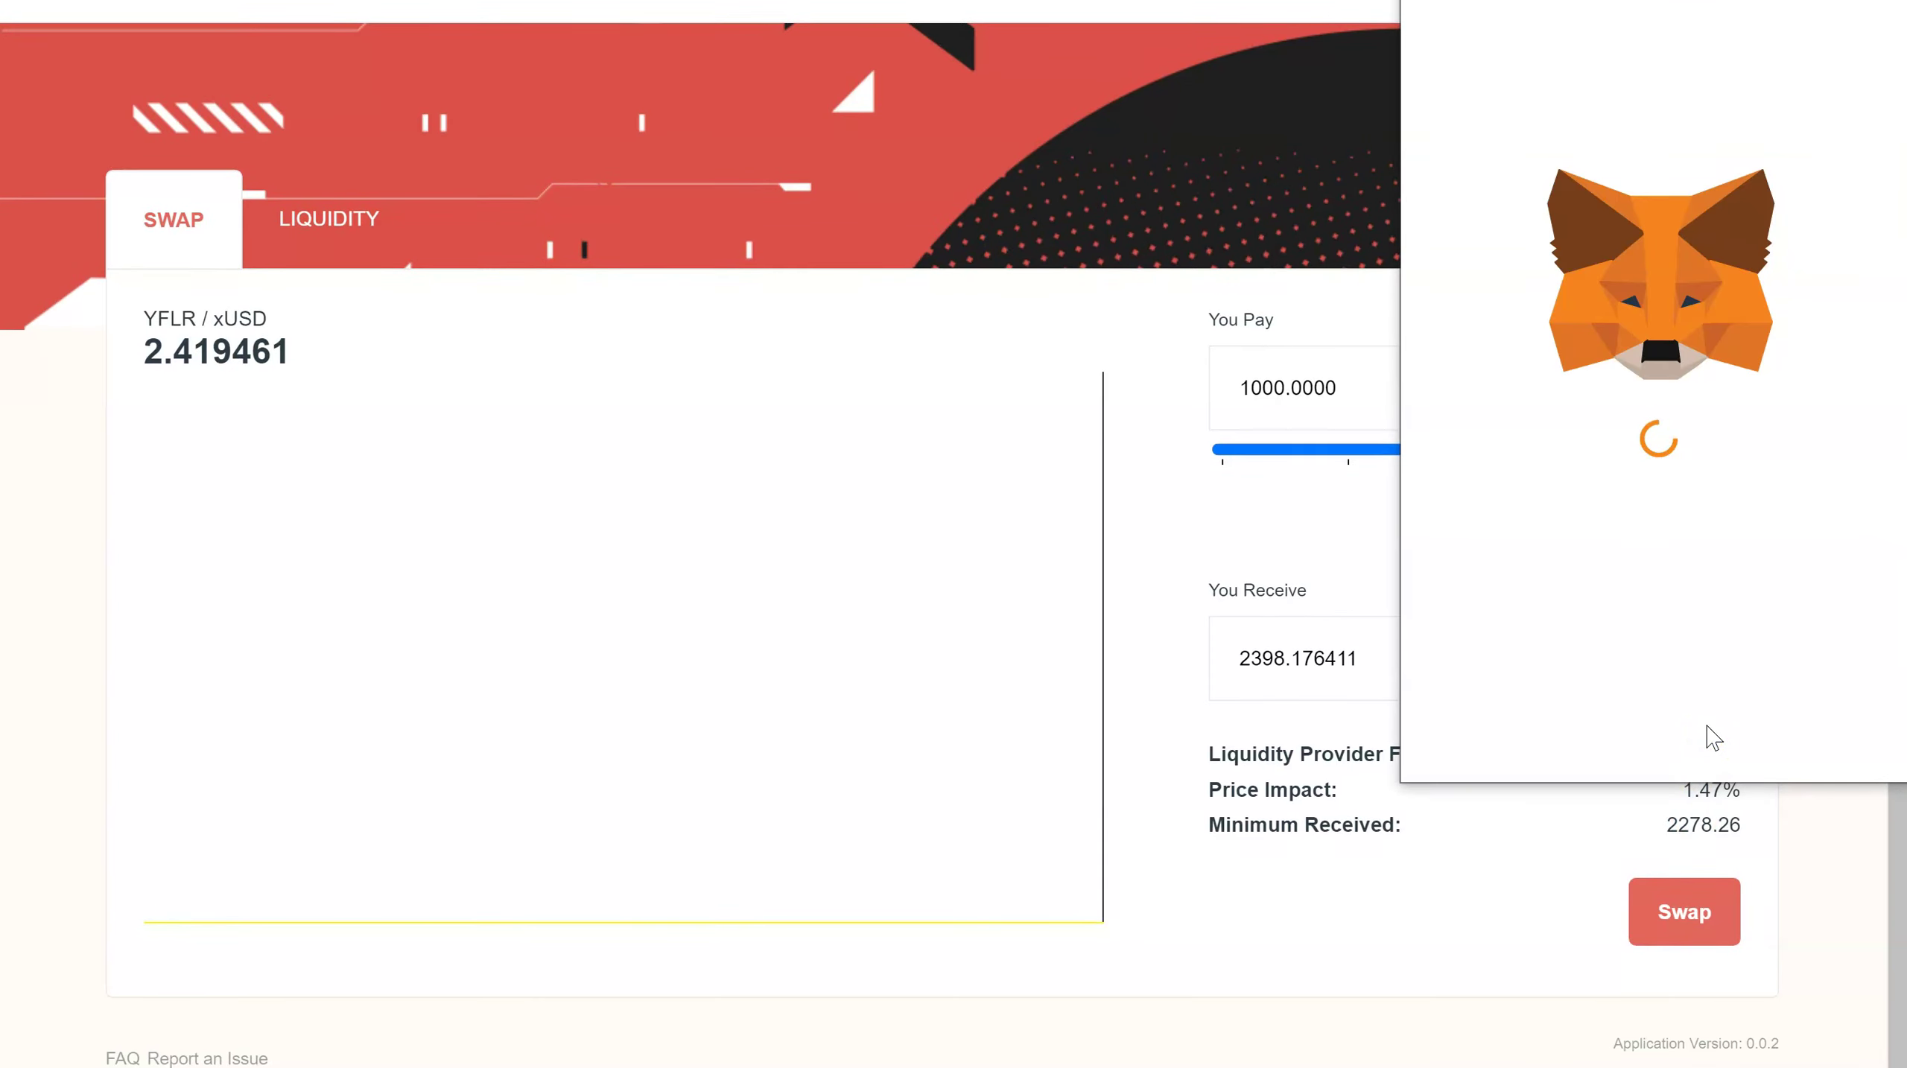
click(1709, 730)
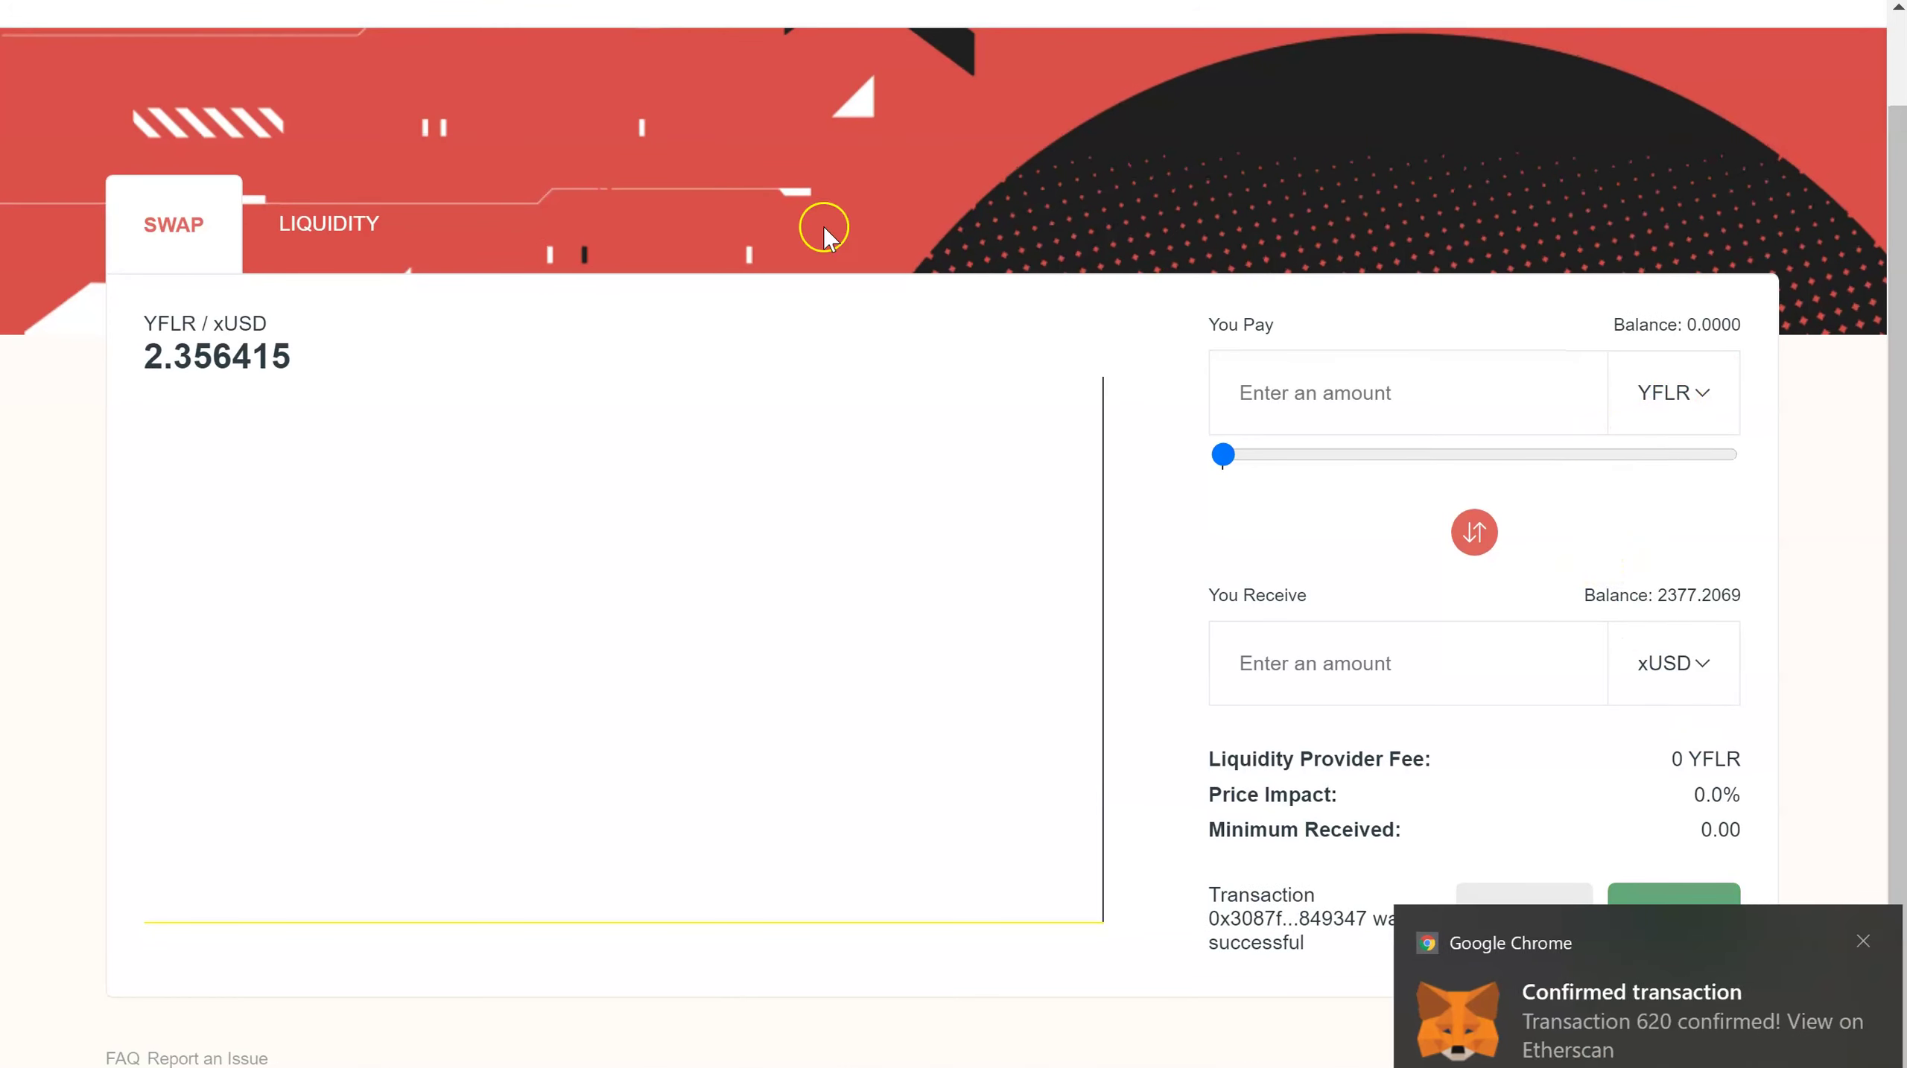
scroll(1311, 149, up, 1)
mouse_move(1205, 59)
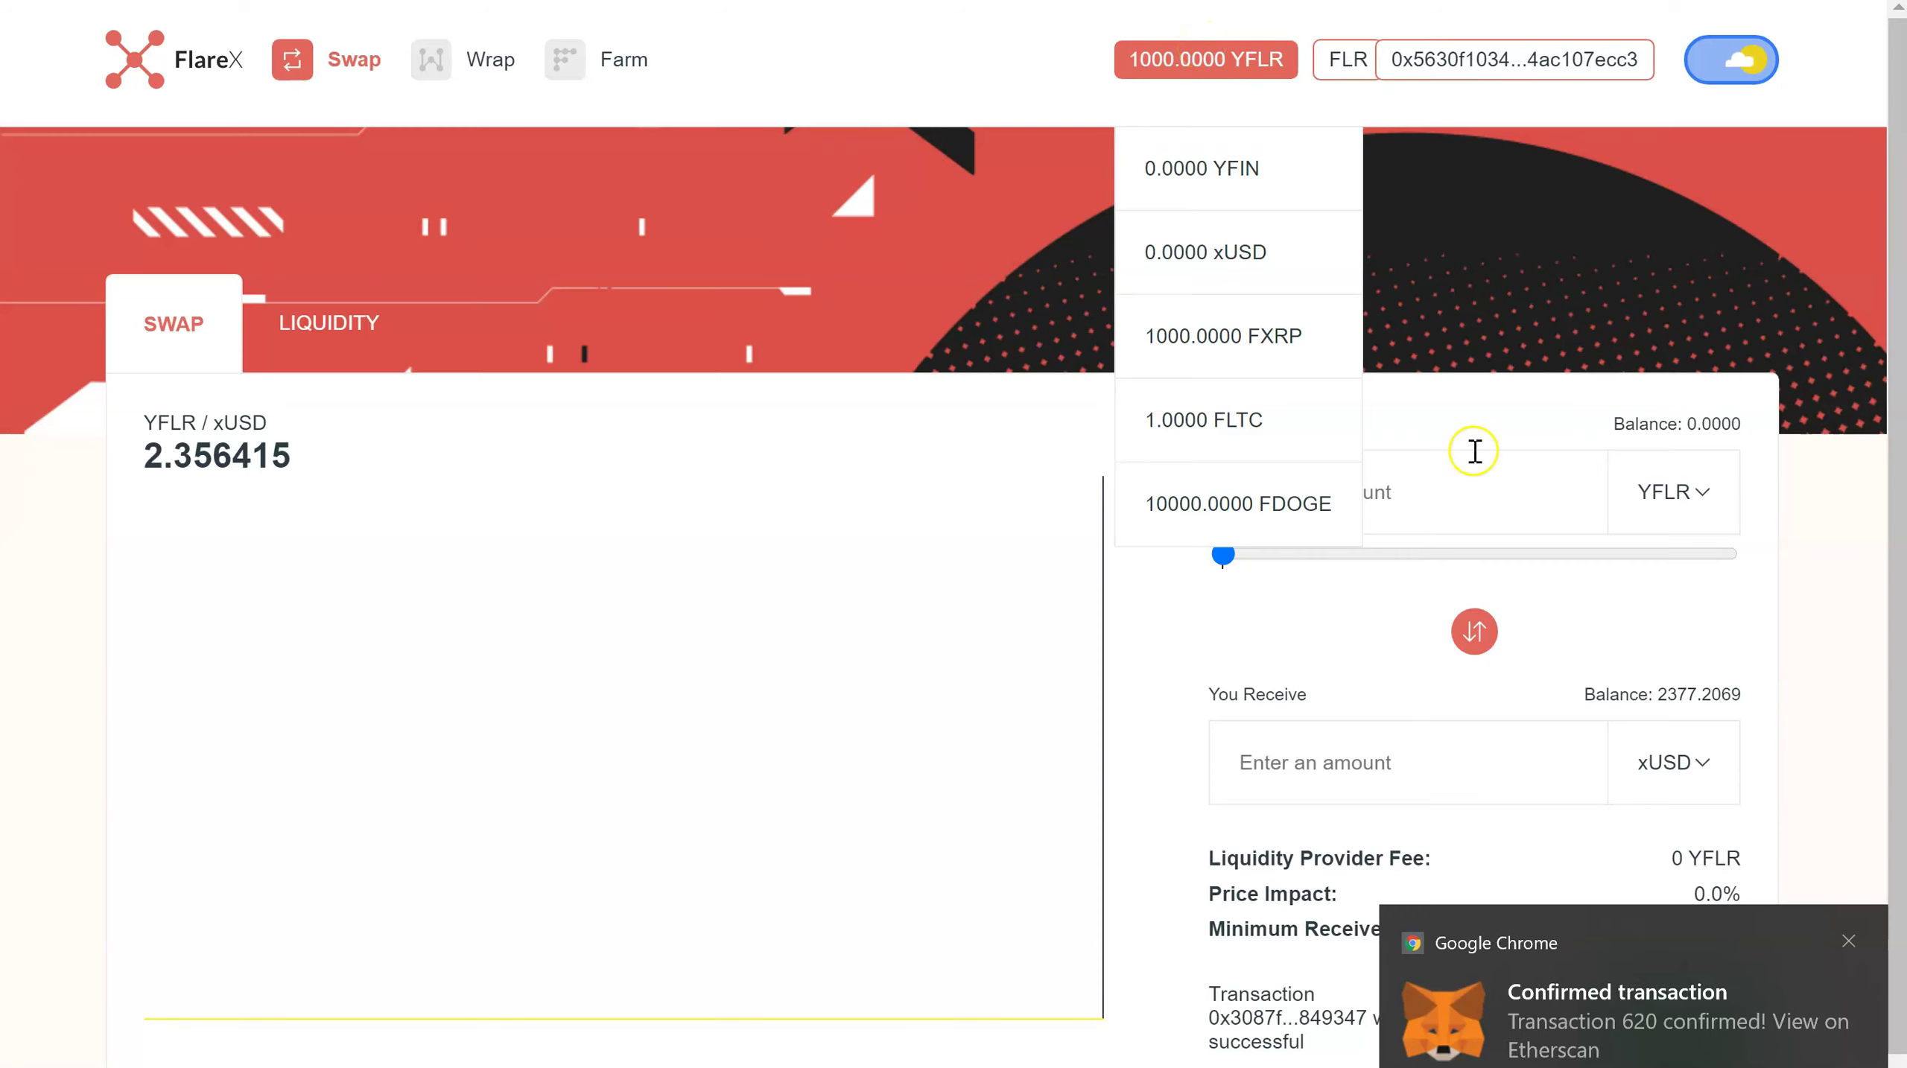
- Set the swap to pay the full 1000 FXRP balance
click(1474, 450)
click(1669, 492)
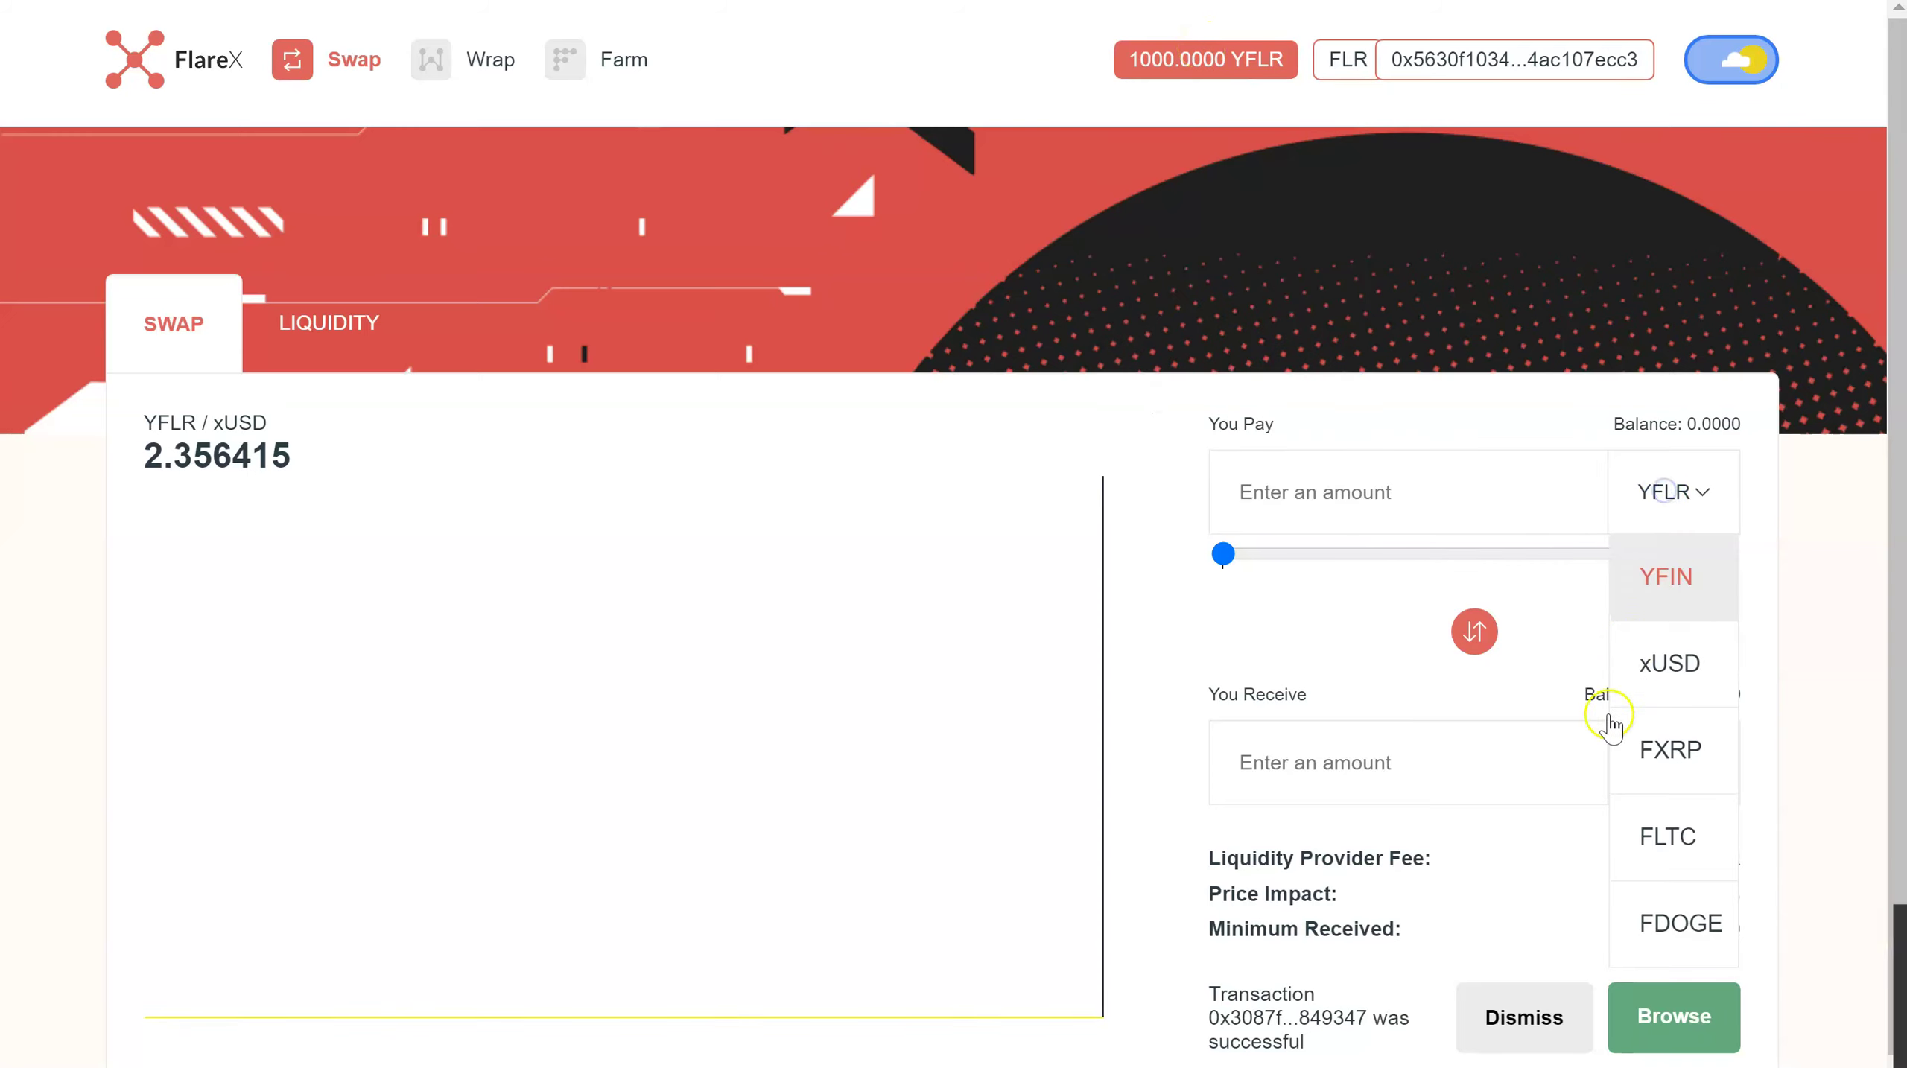
click(1654, 771)
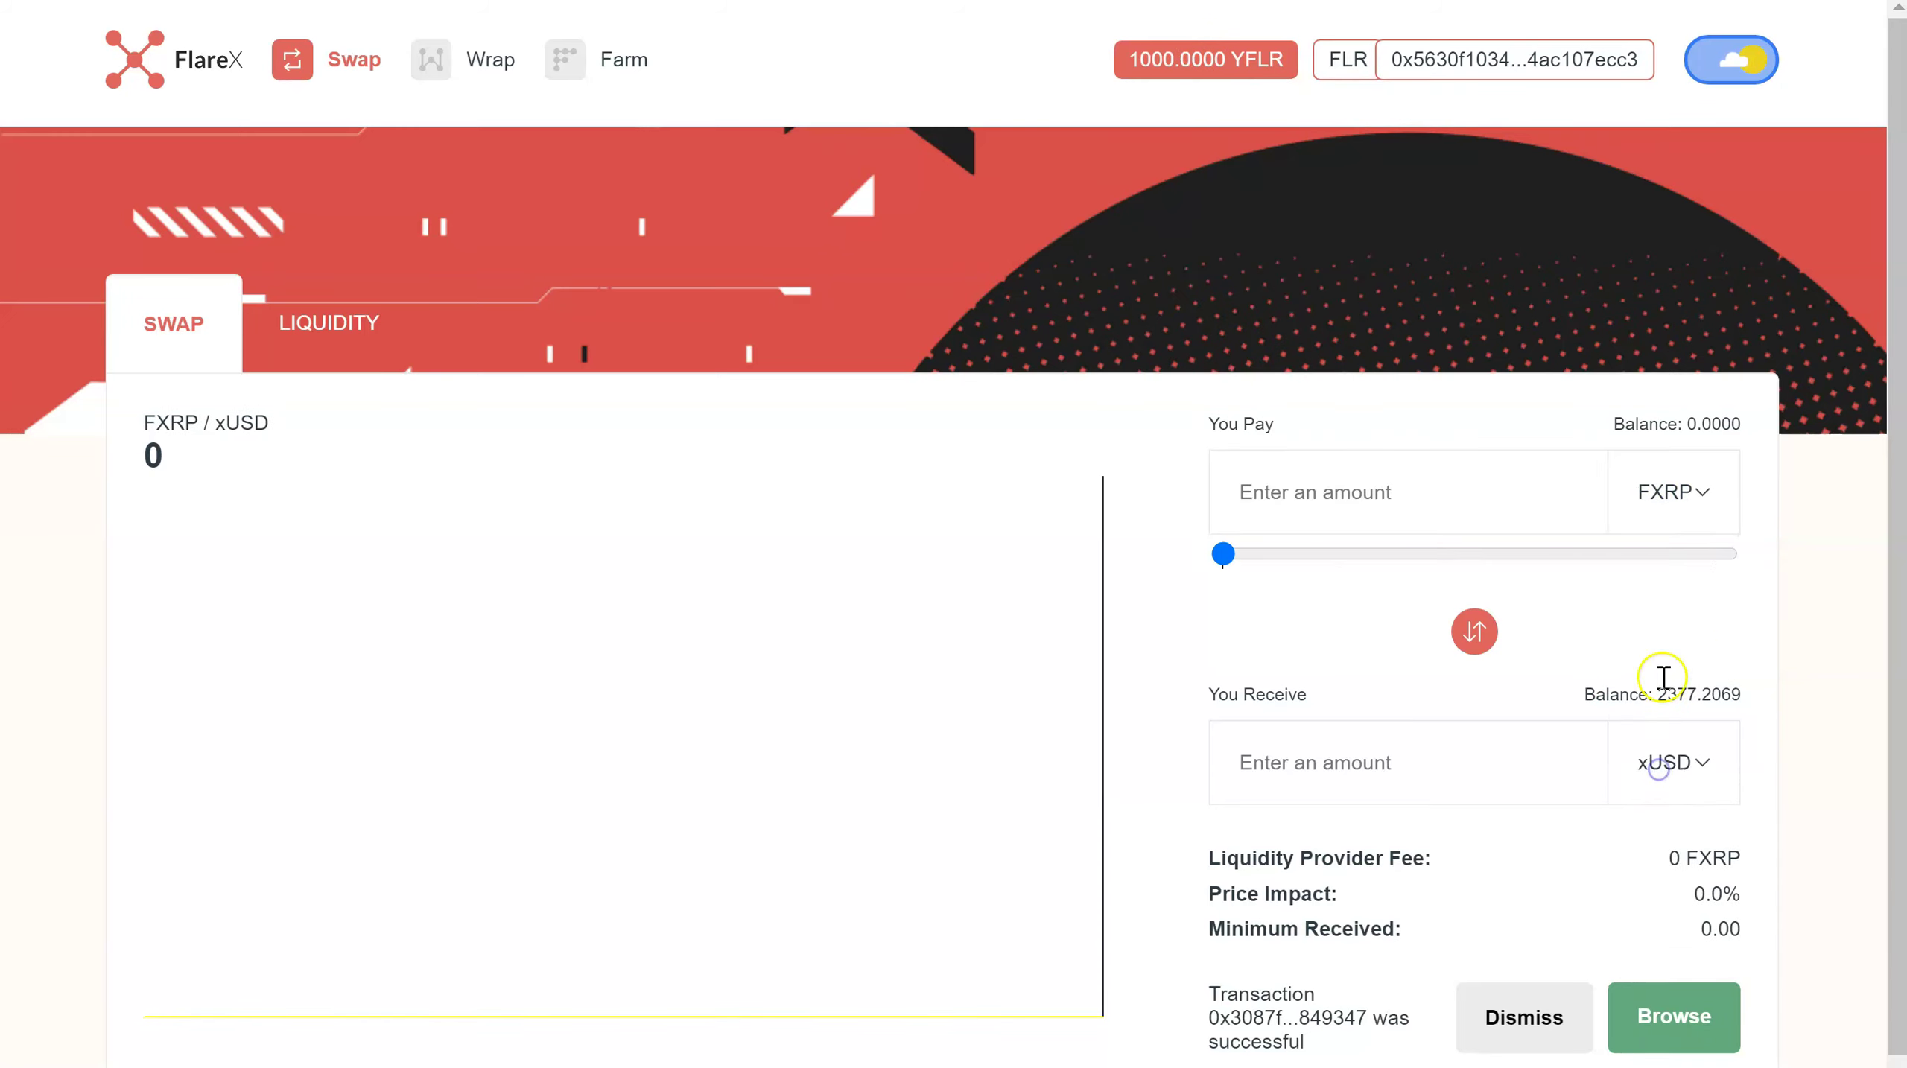
drag(1657, 425, 1798, 428)
click(1657, 424)
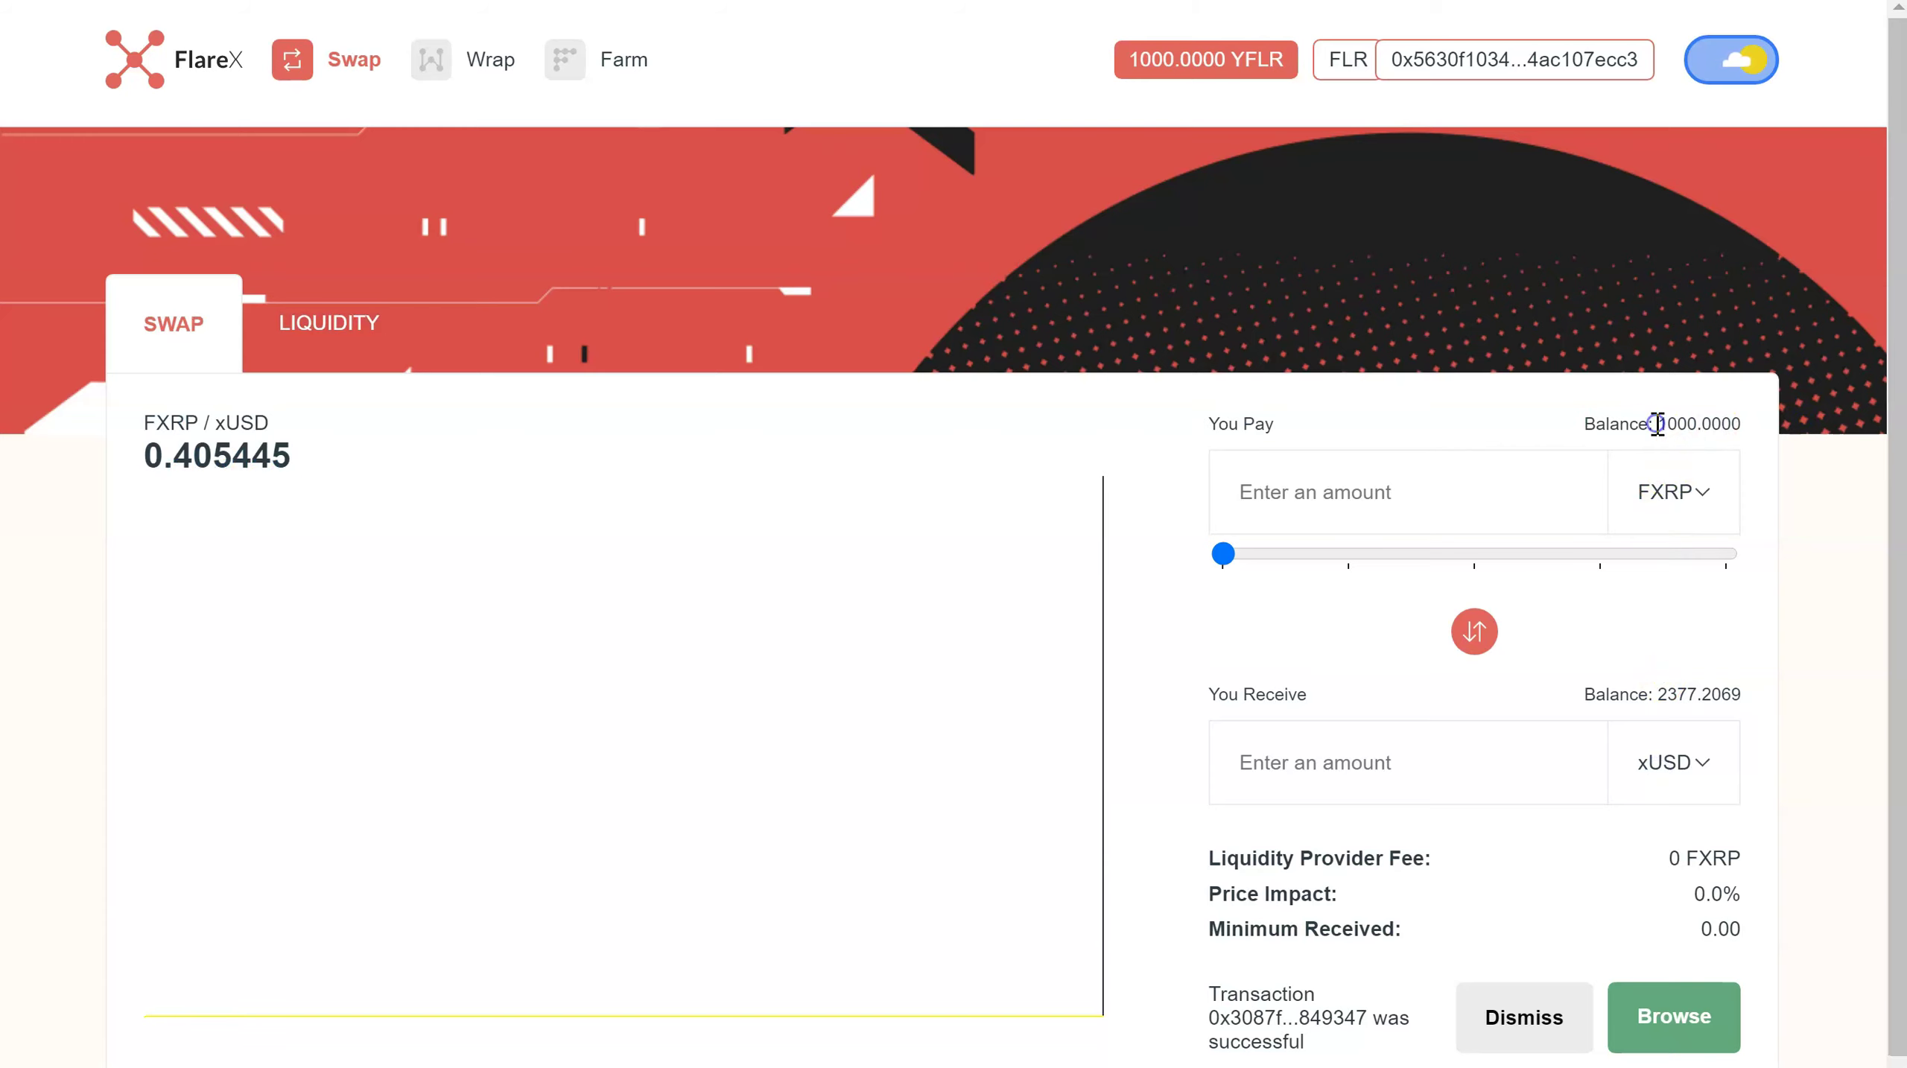
right_click(1746, 426)
click(1419, 491)
text(1000.0000)
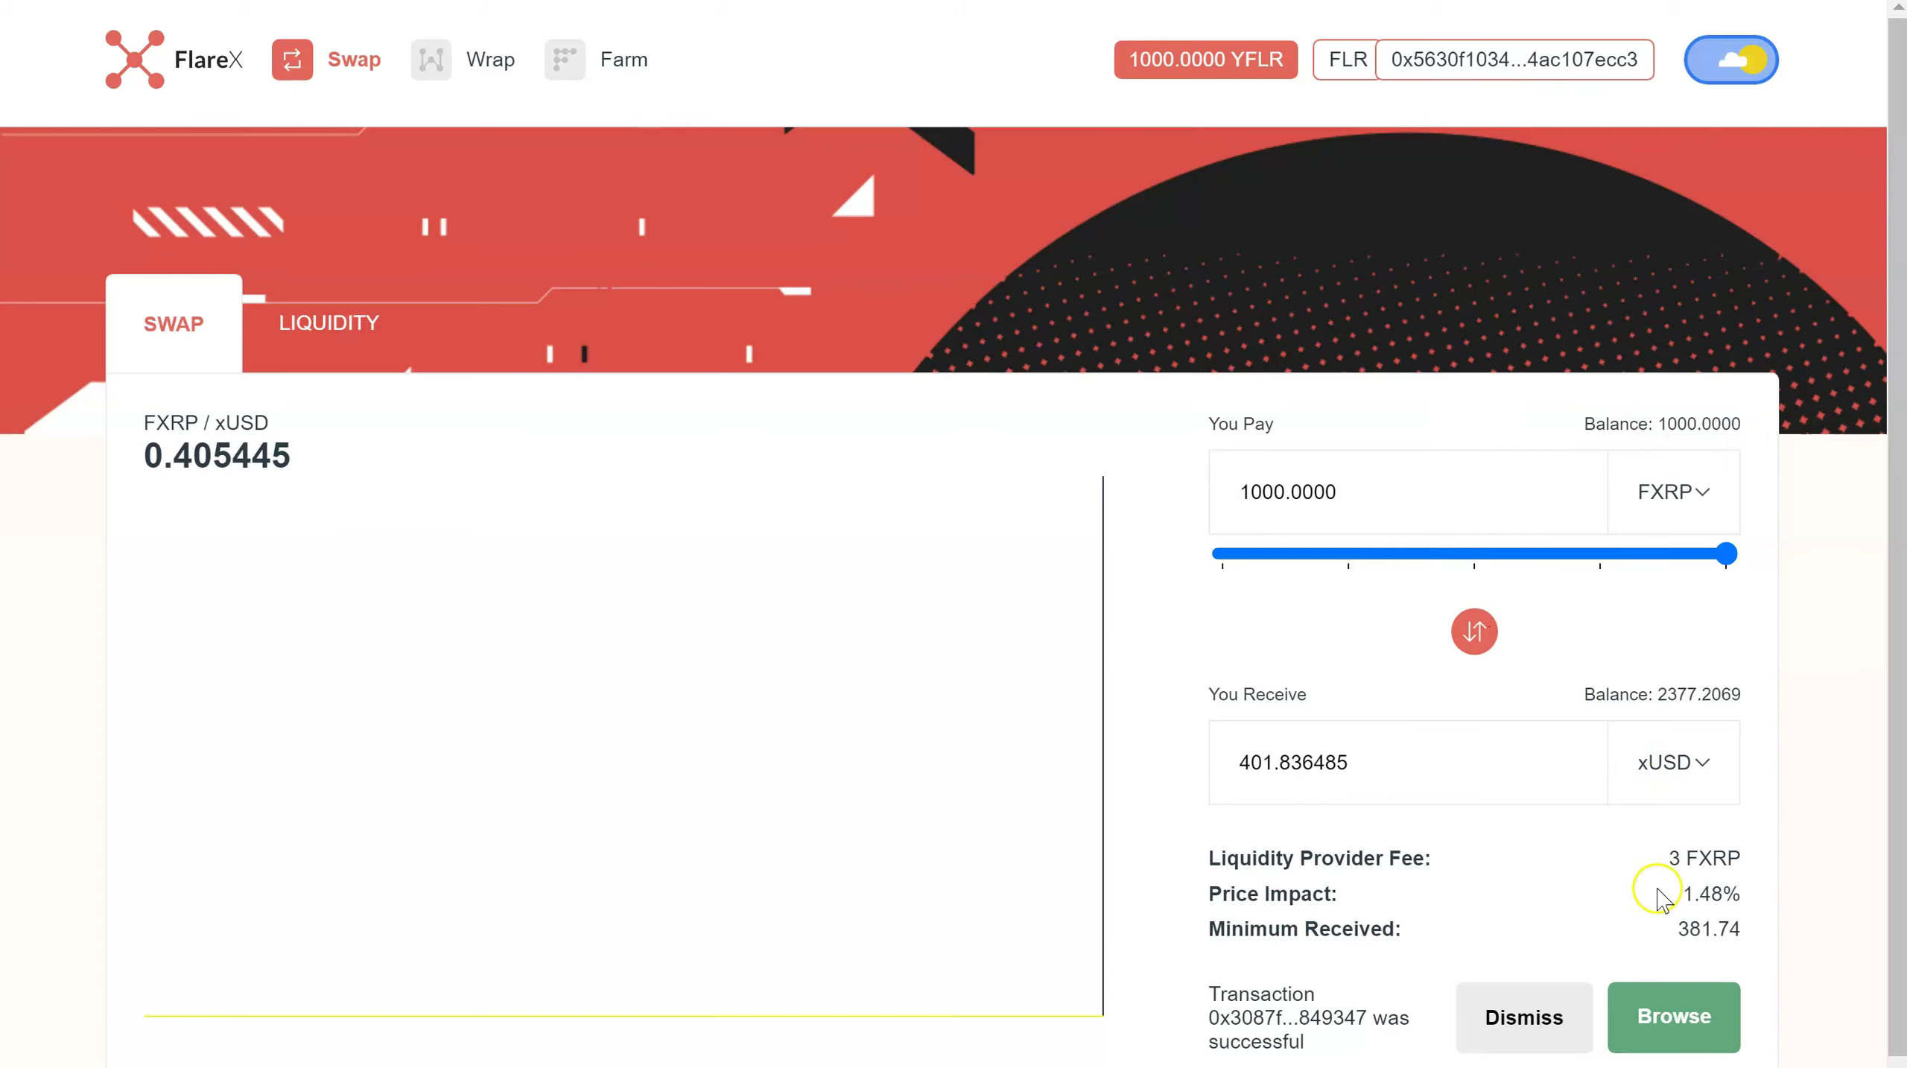
- Approve FXRP spending, confirming the permission twice, and dismiss the notices
click(1542, 1032)
click(1679, 1019)
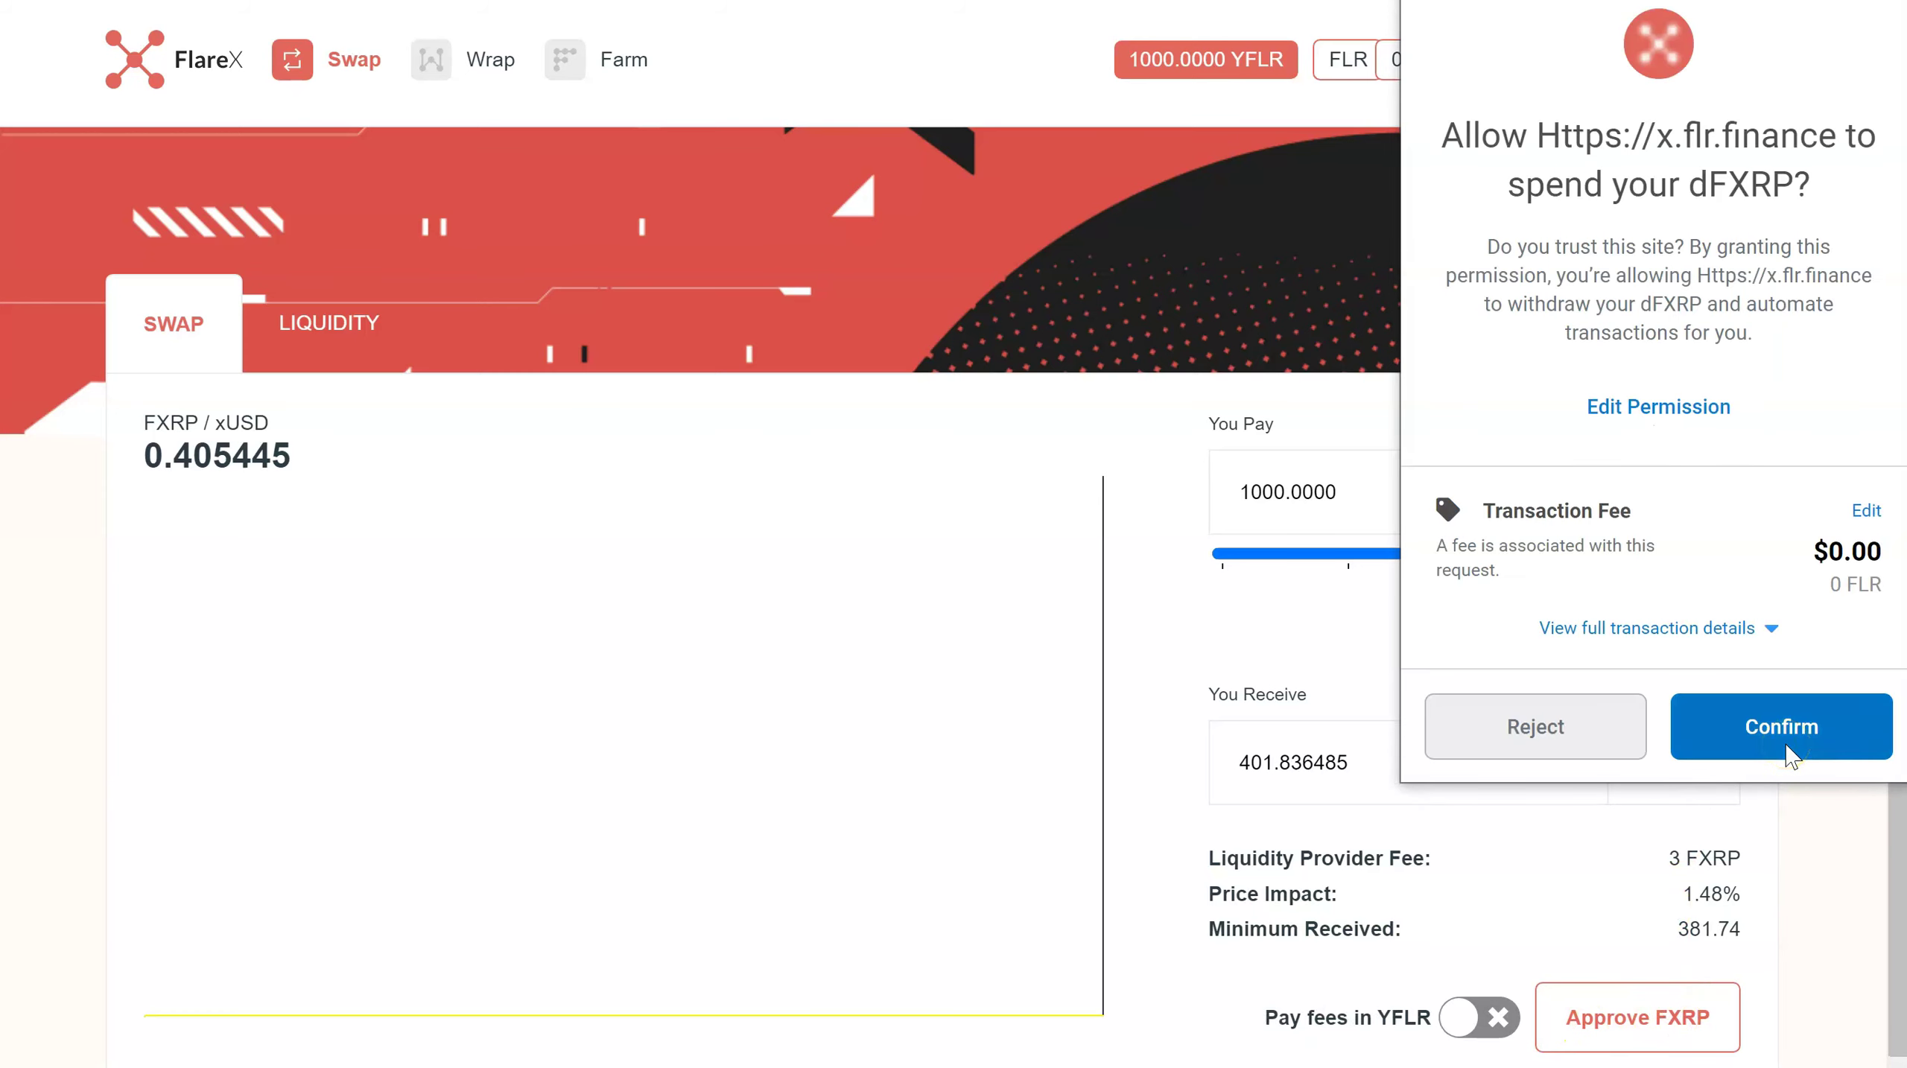
click(1782, 744)
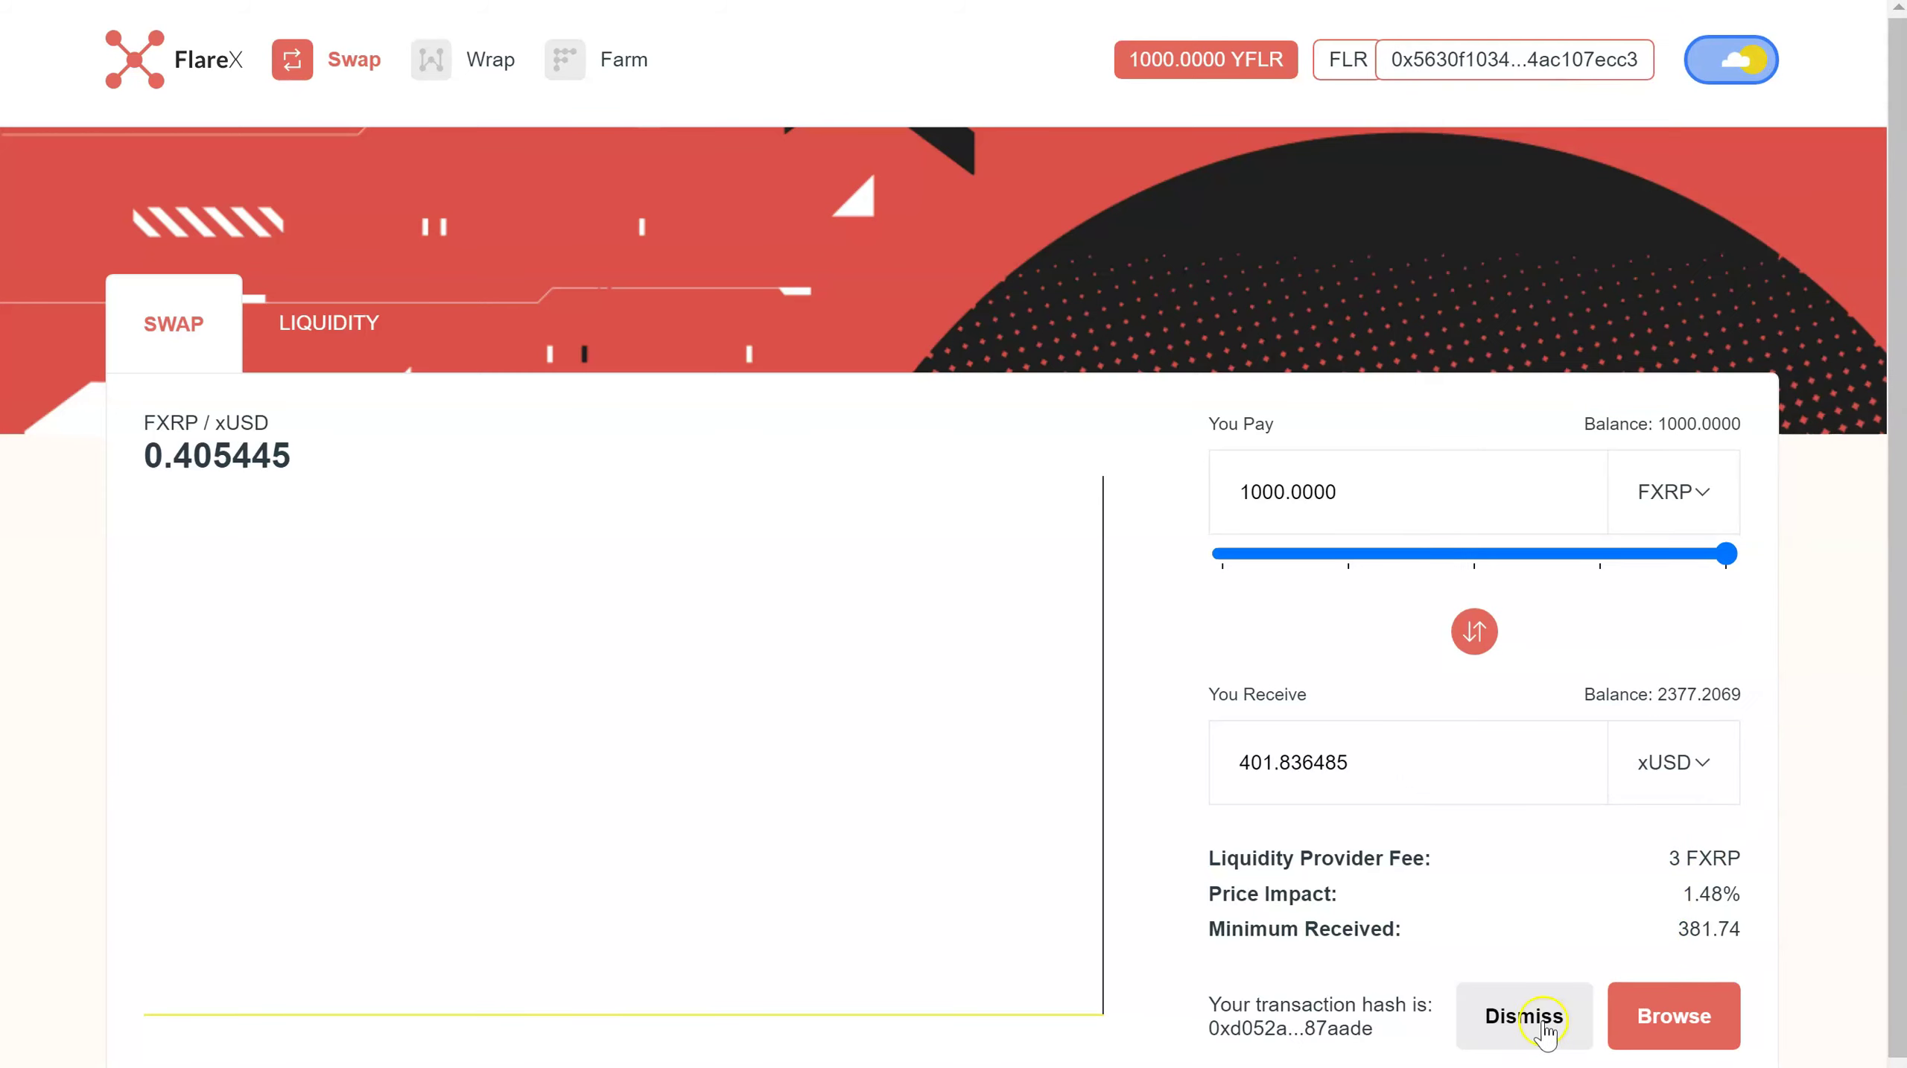
click(1530, 1029)
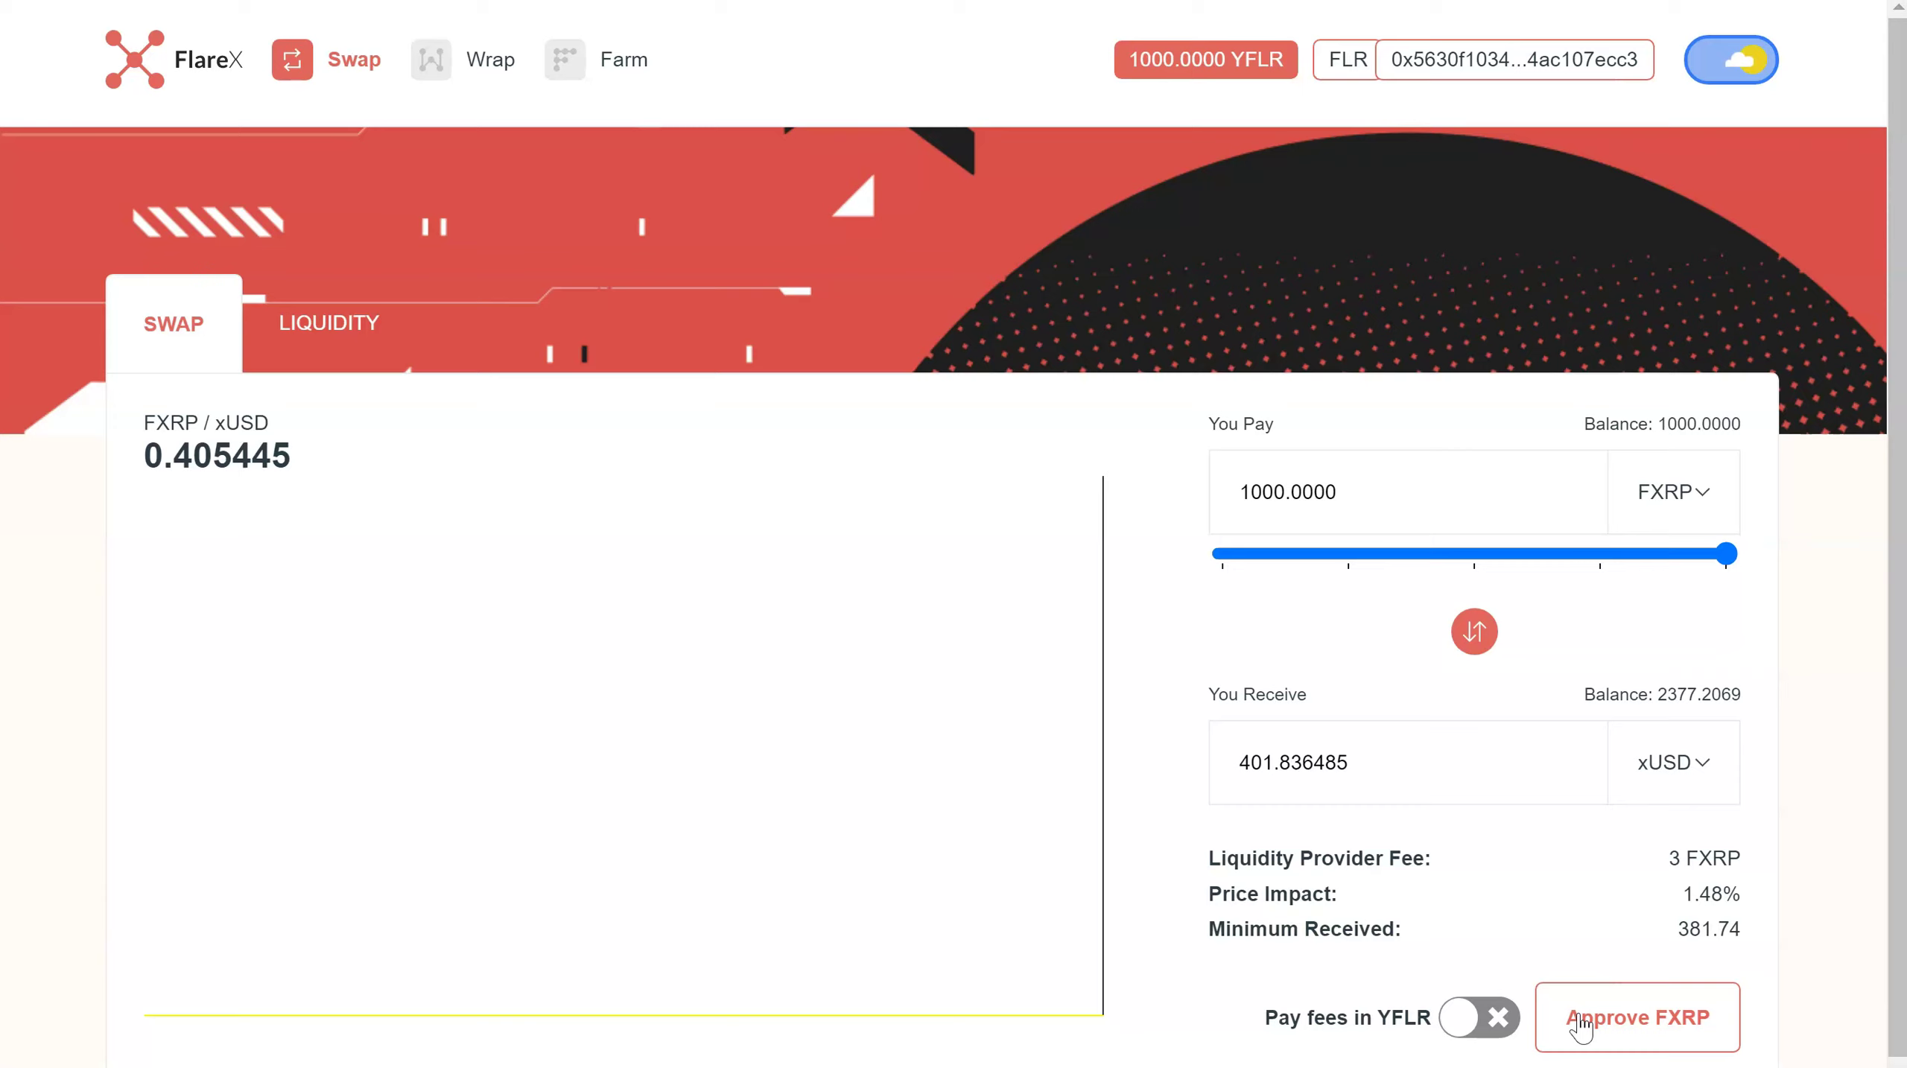
click(1581, 1027)
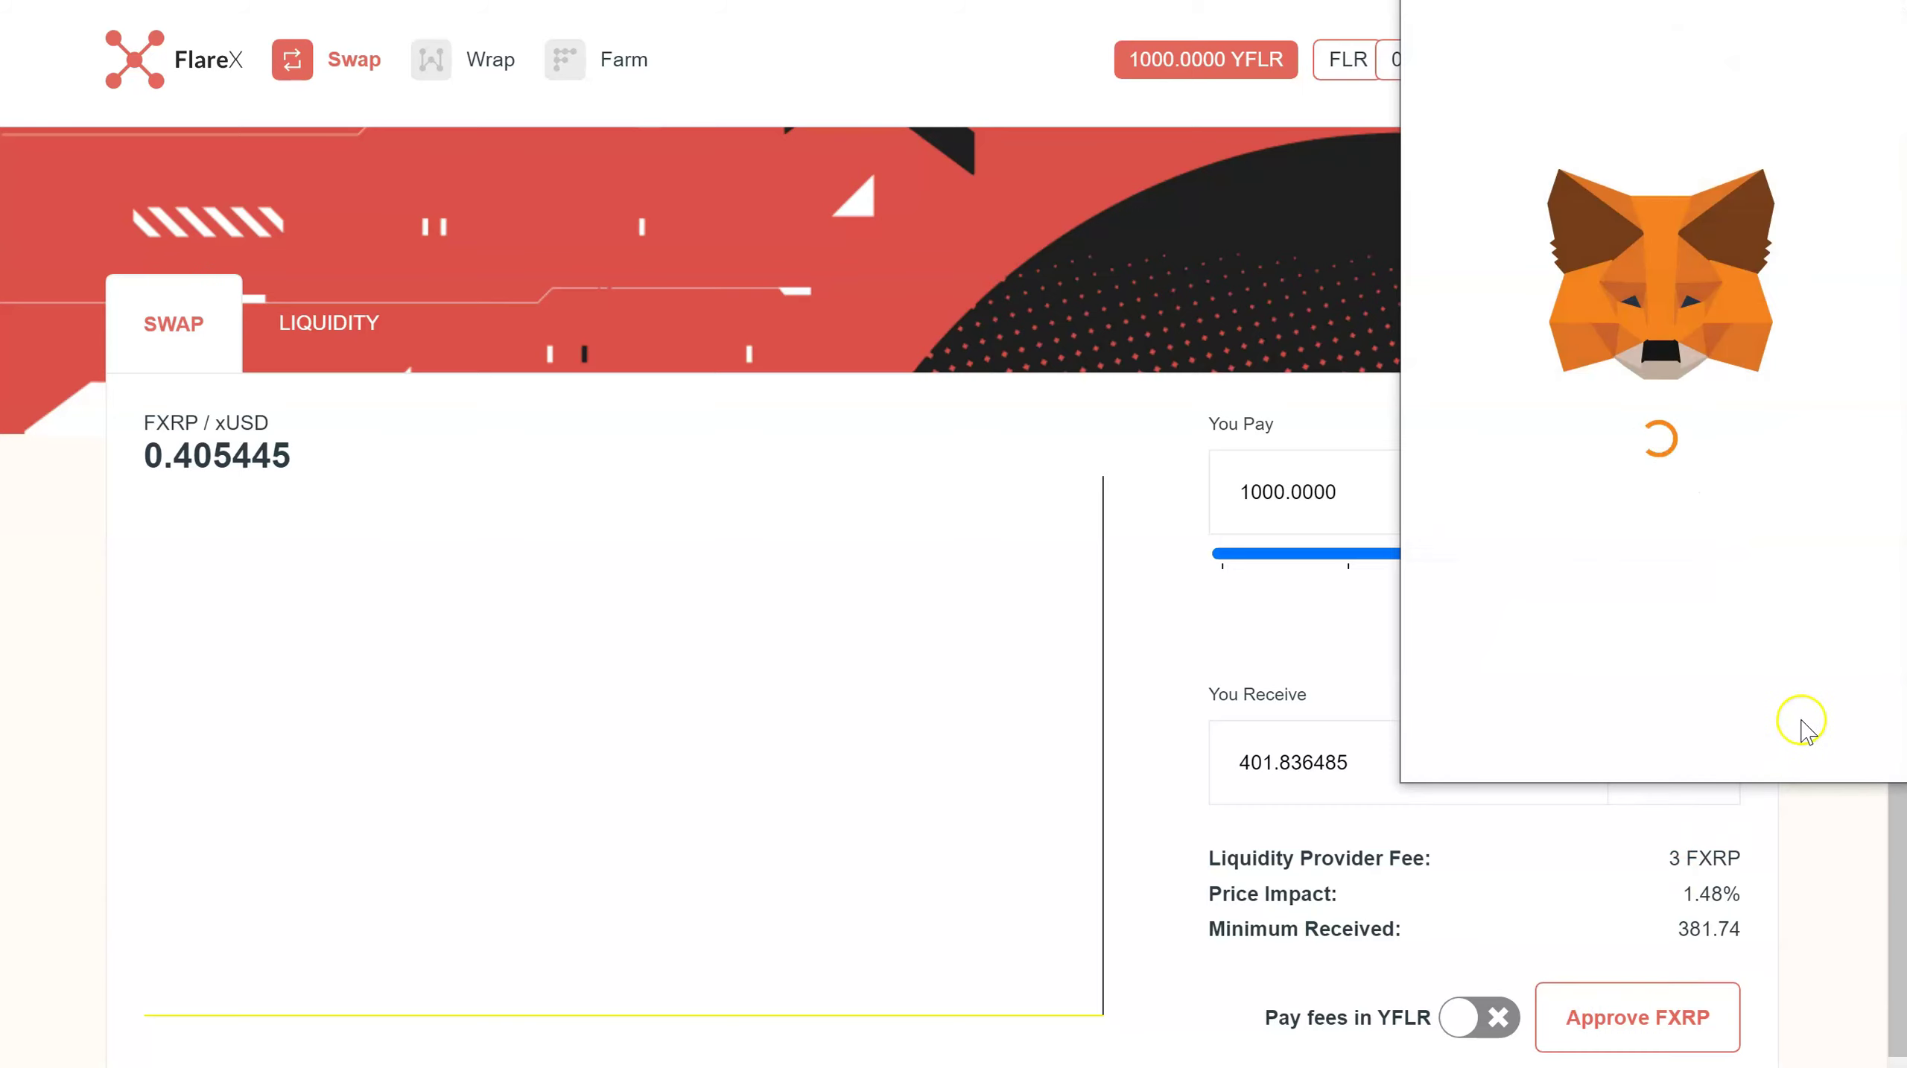
click(1803, 726)
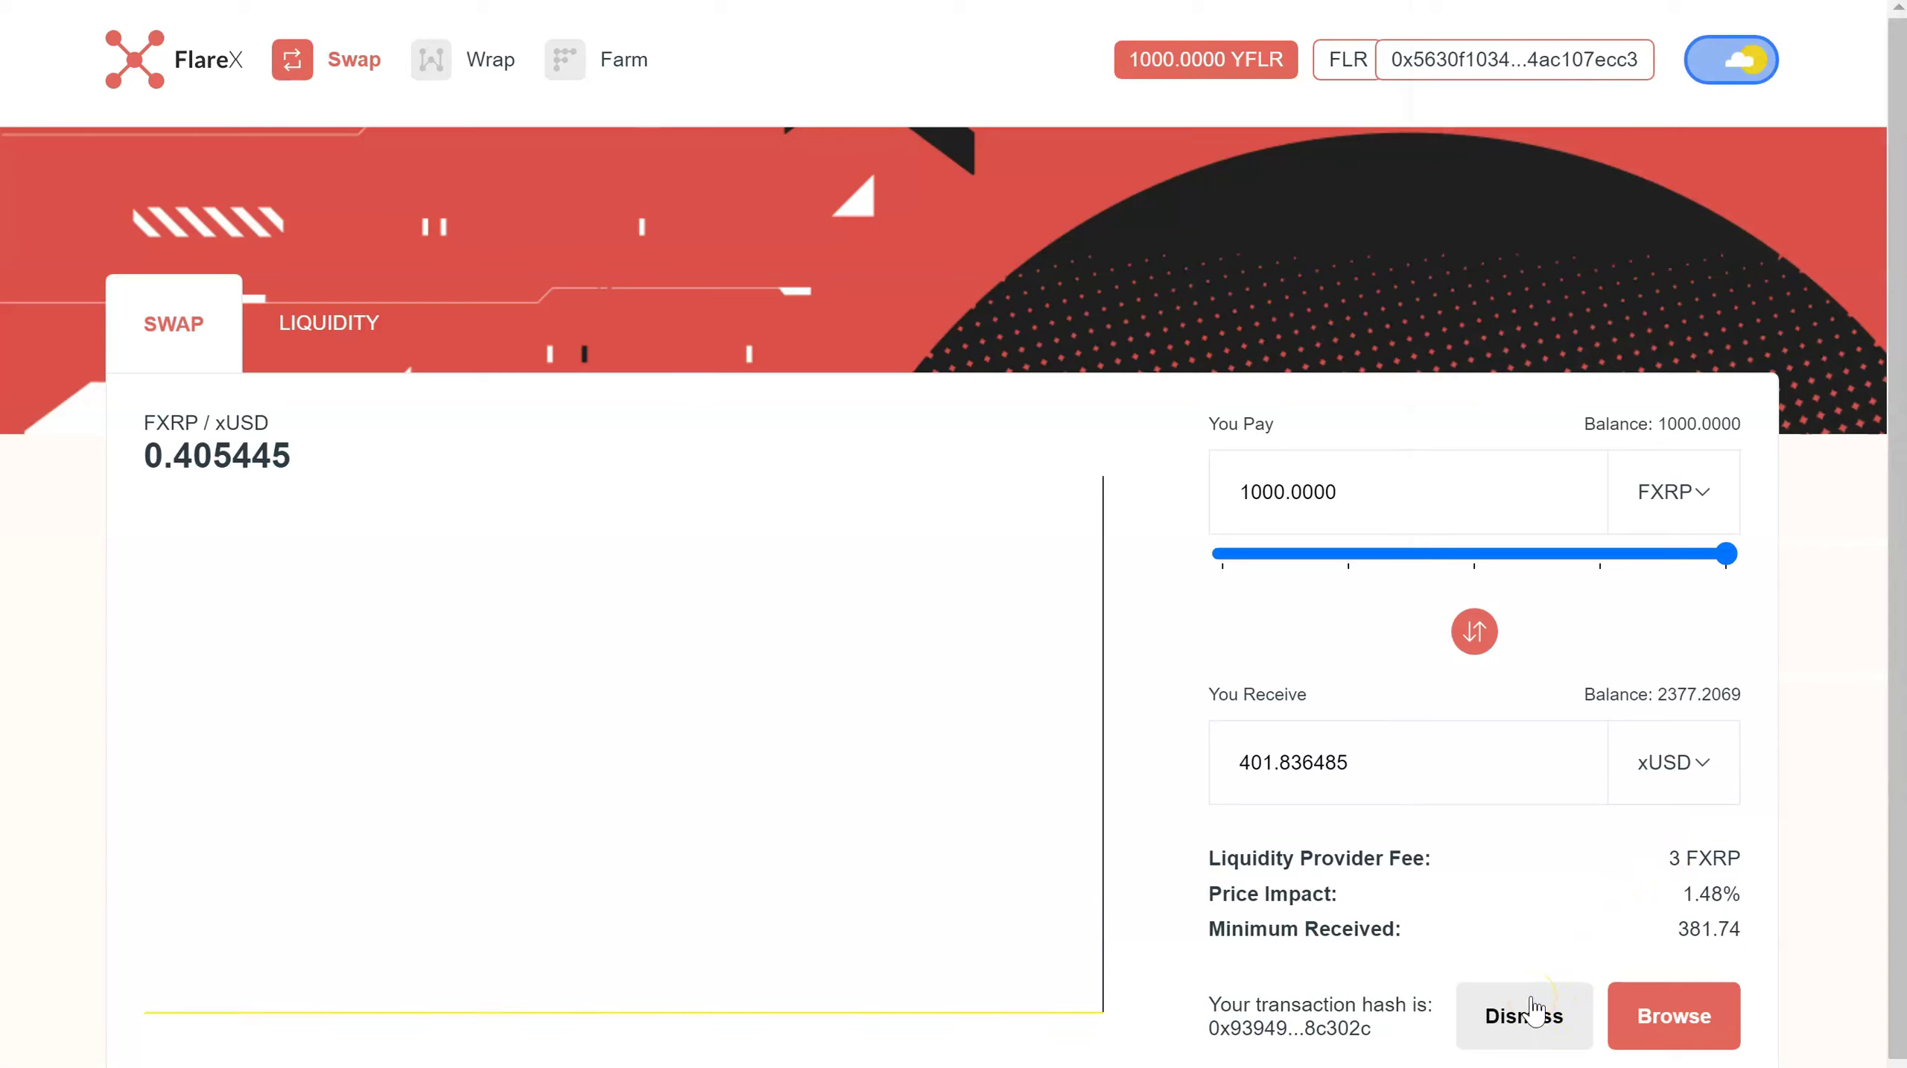
click(1535, 1010)
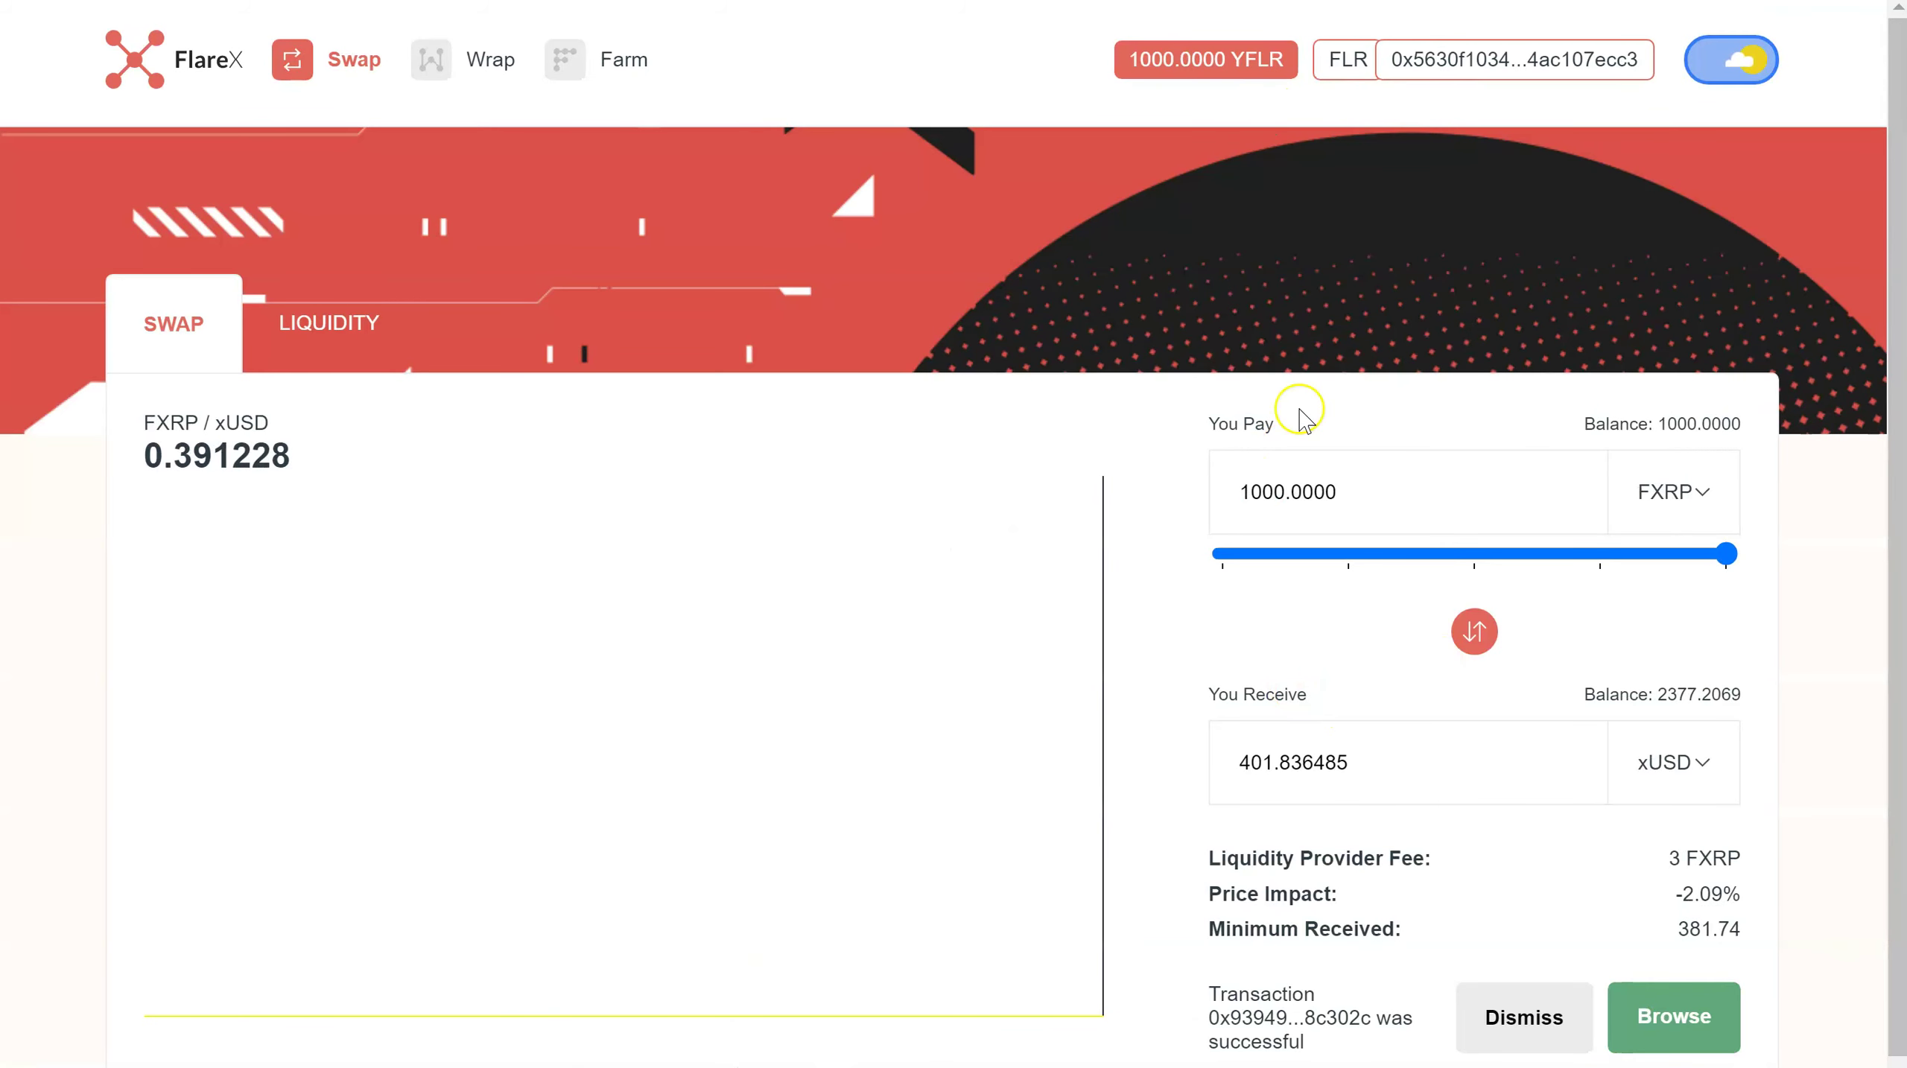
click(1545, 1004)
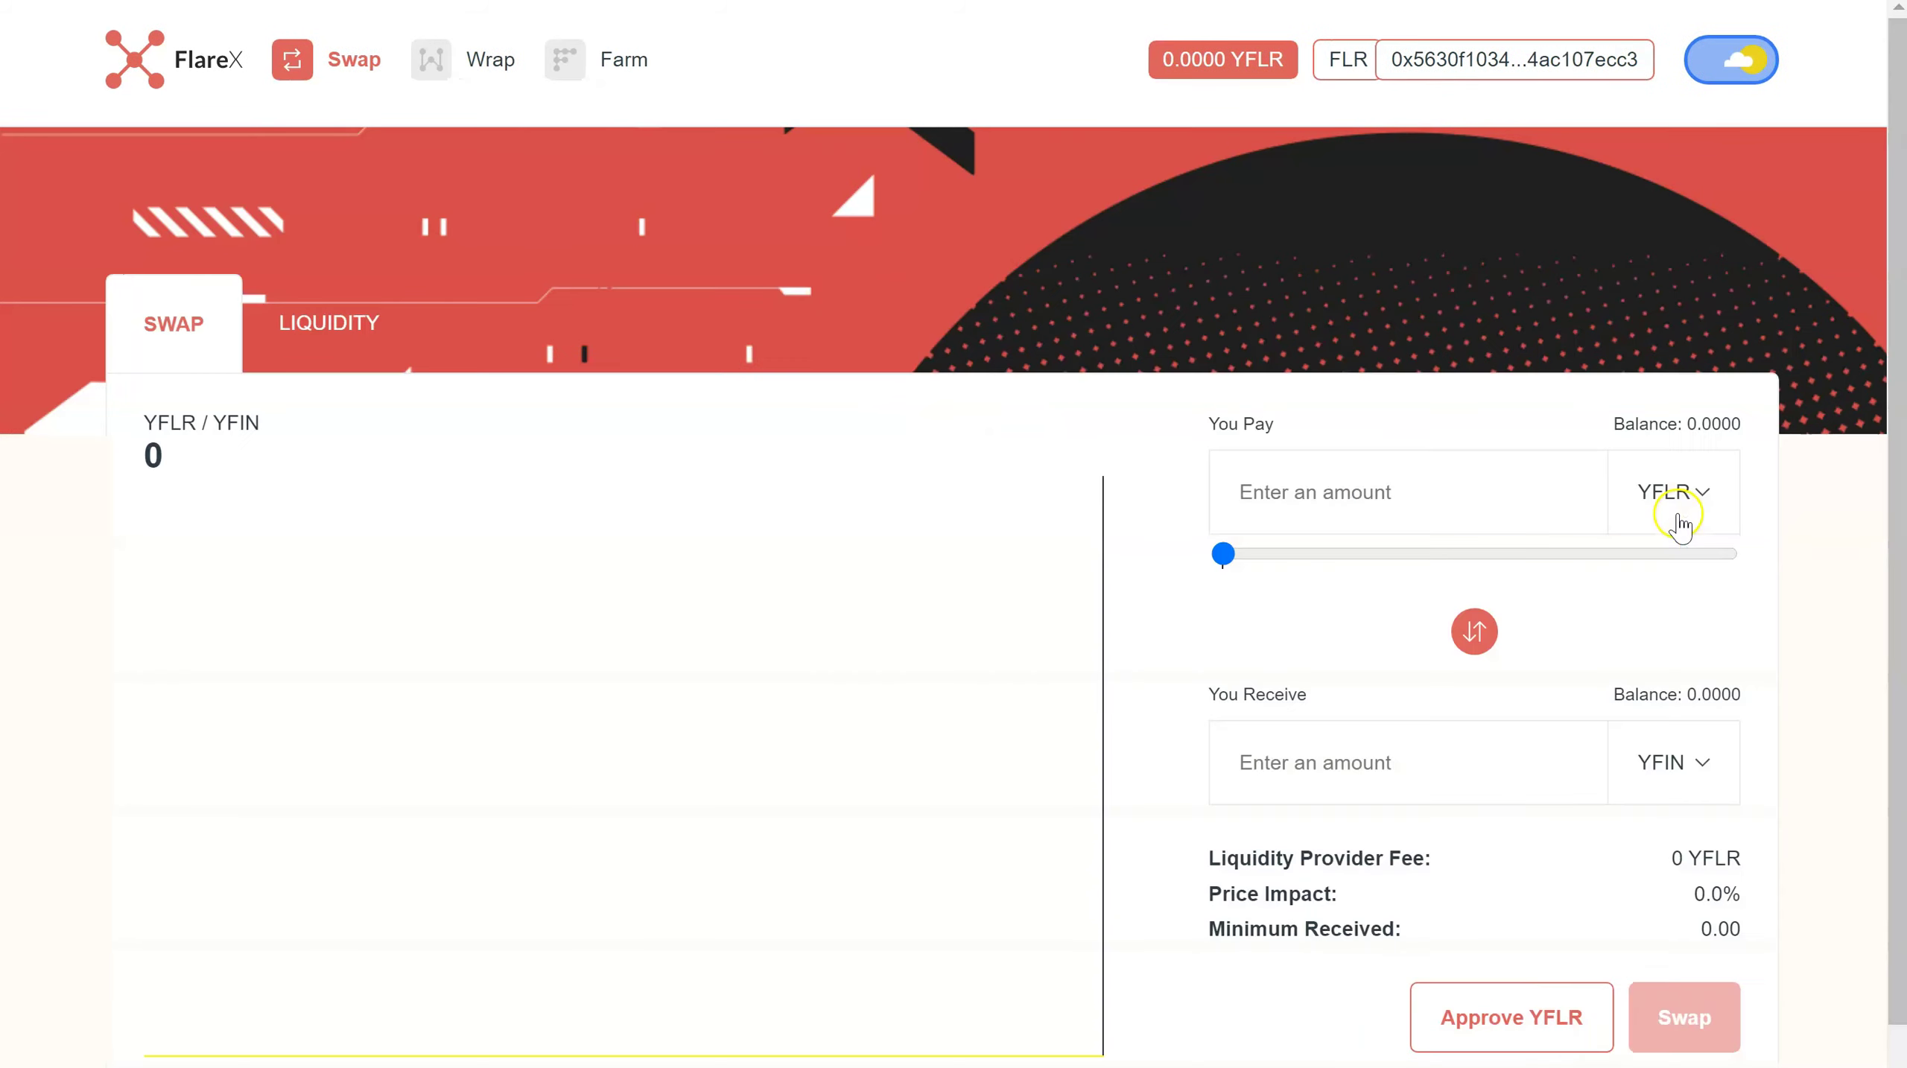
- Set up a swap paying 1000 xUSD to receive FLTC
click(1663, 487)
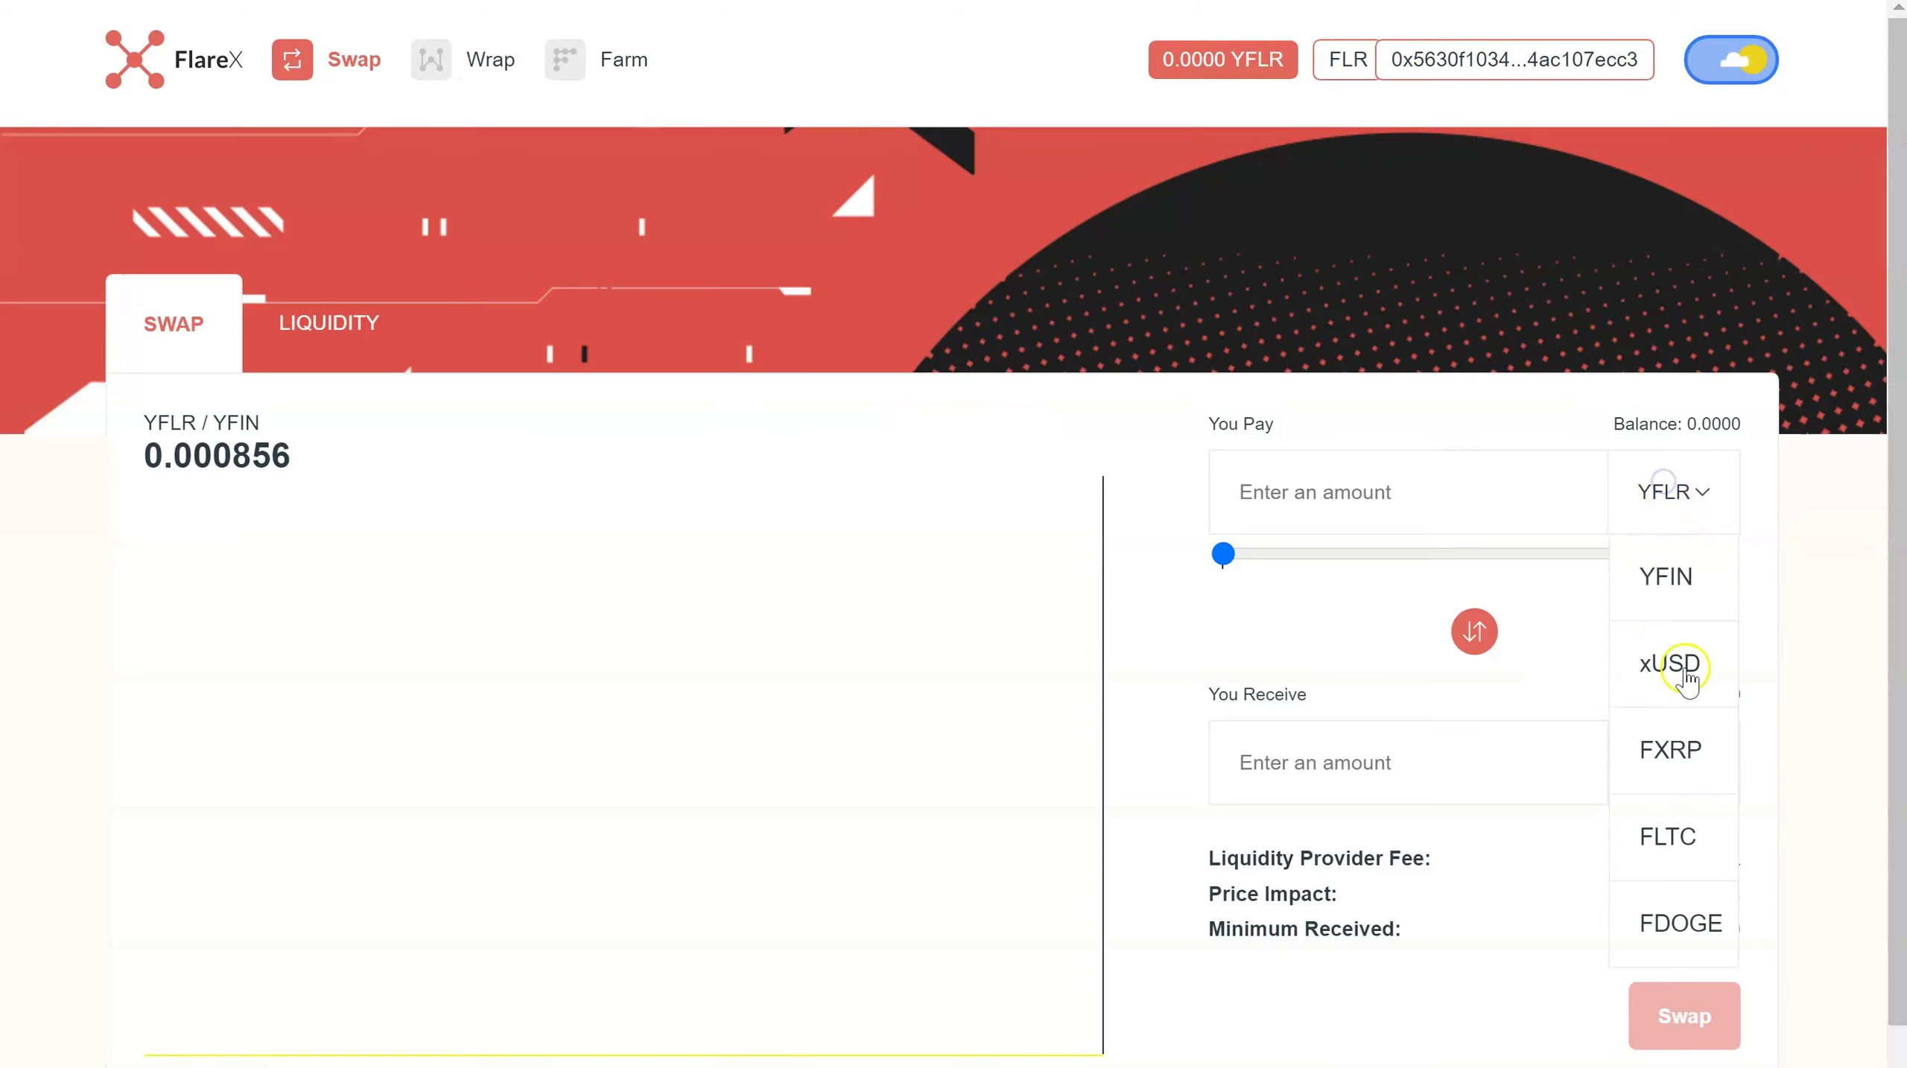
click(1682, 679)
click(1691, 762)
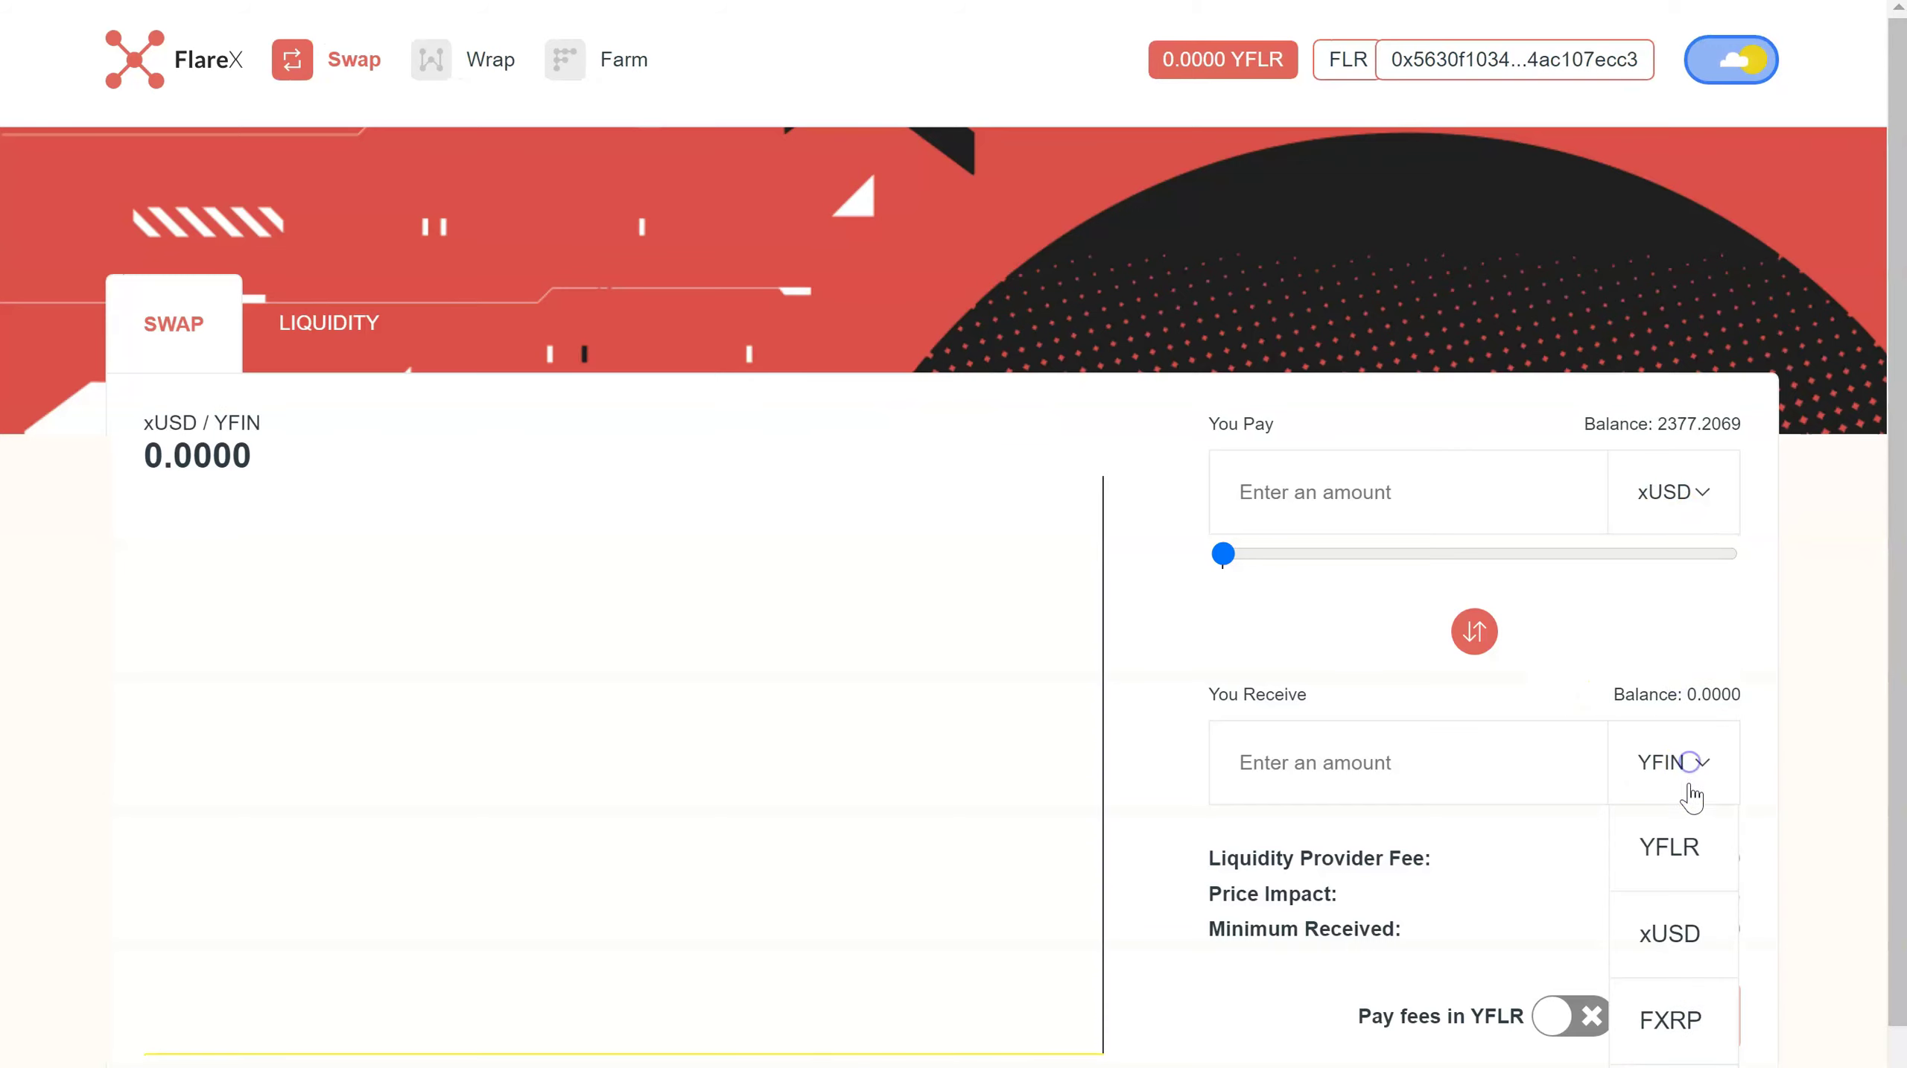
click(1672, 1065)
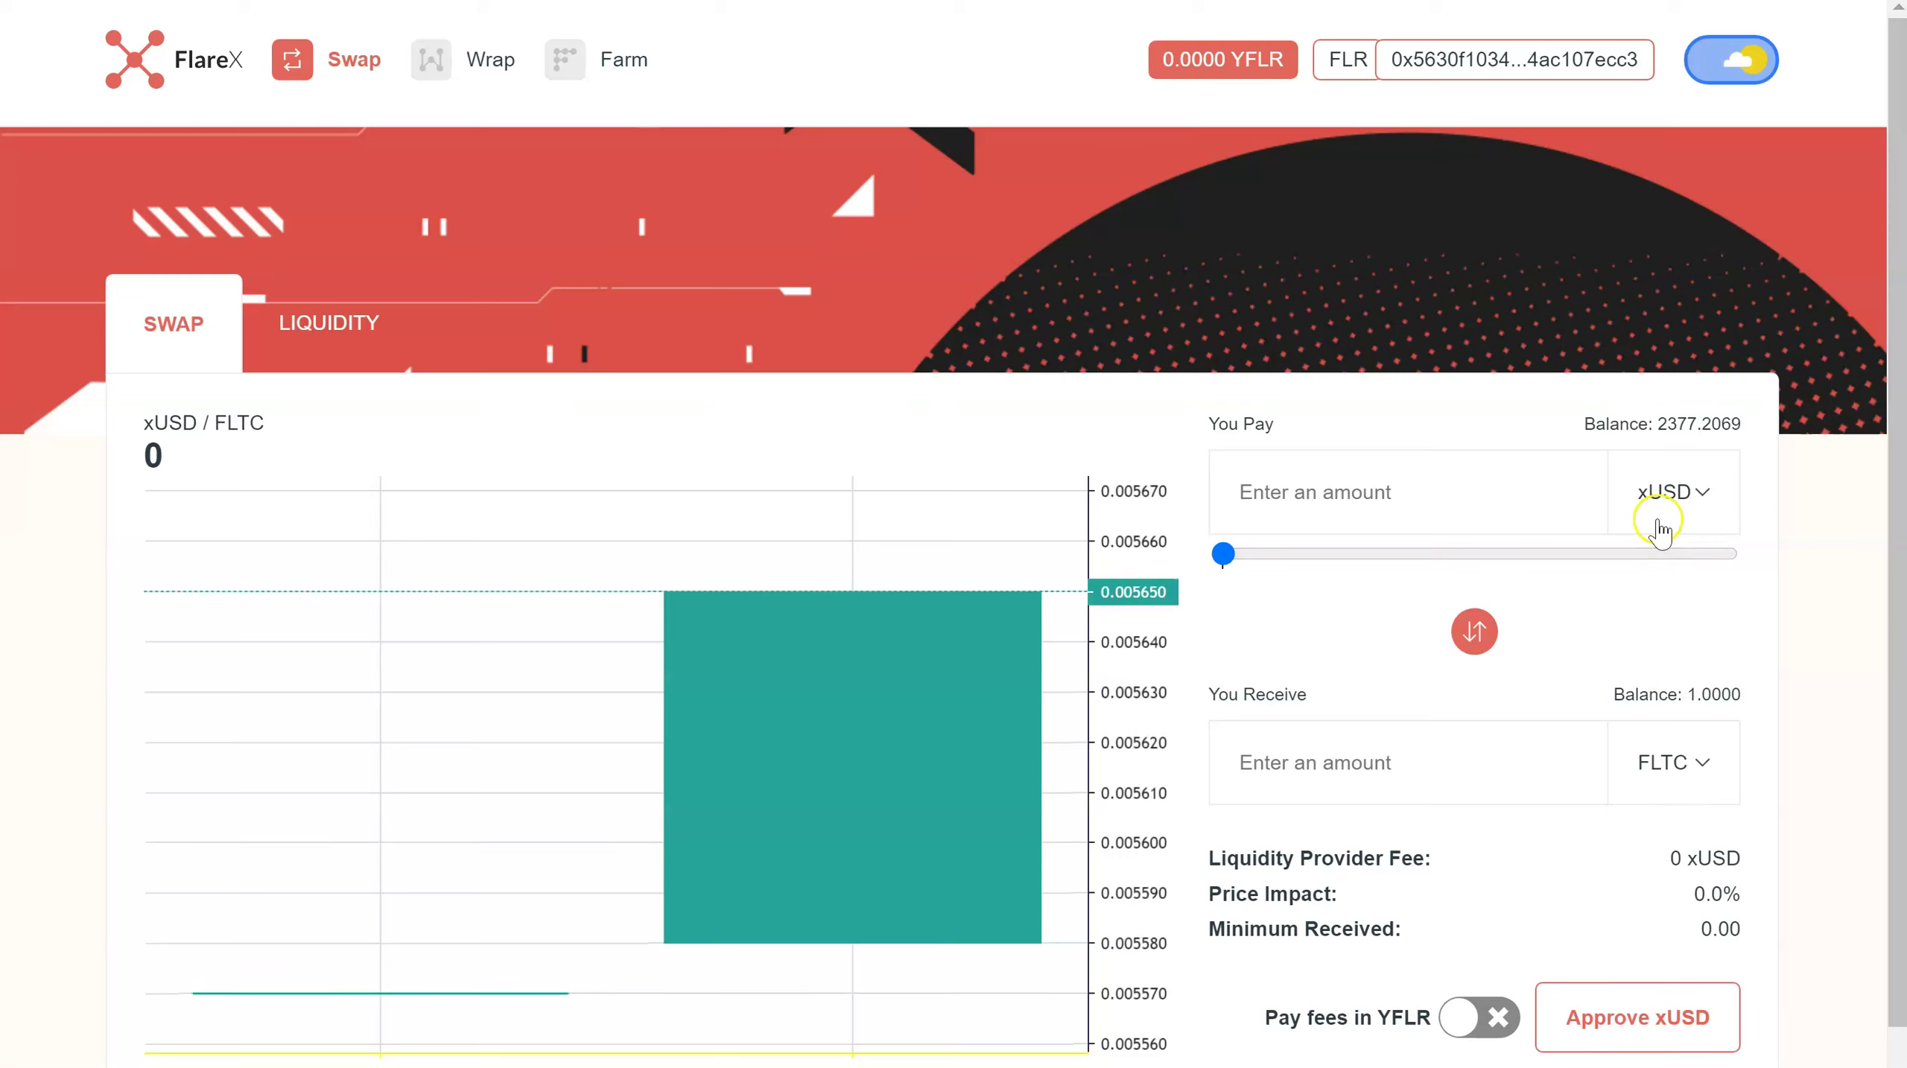
click(1485, 633)
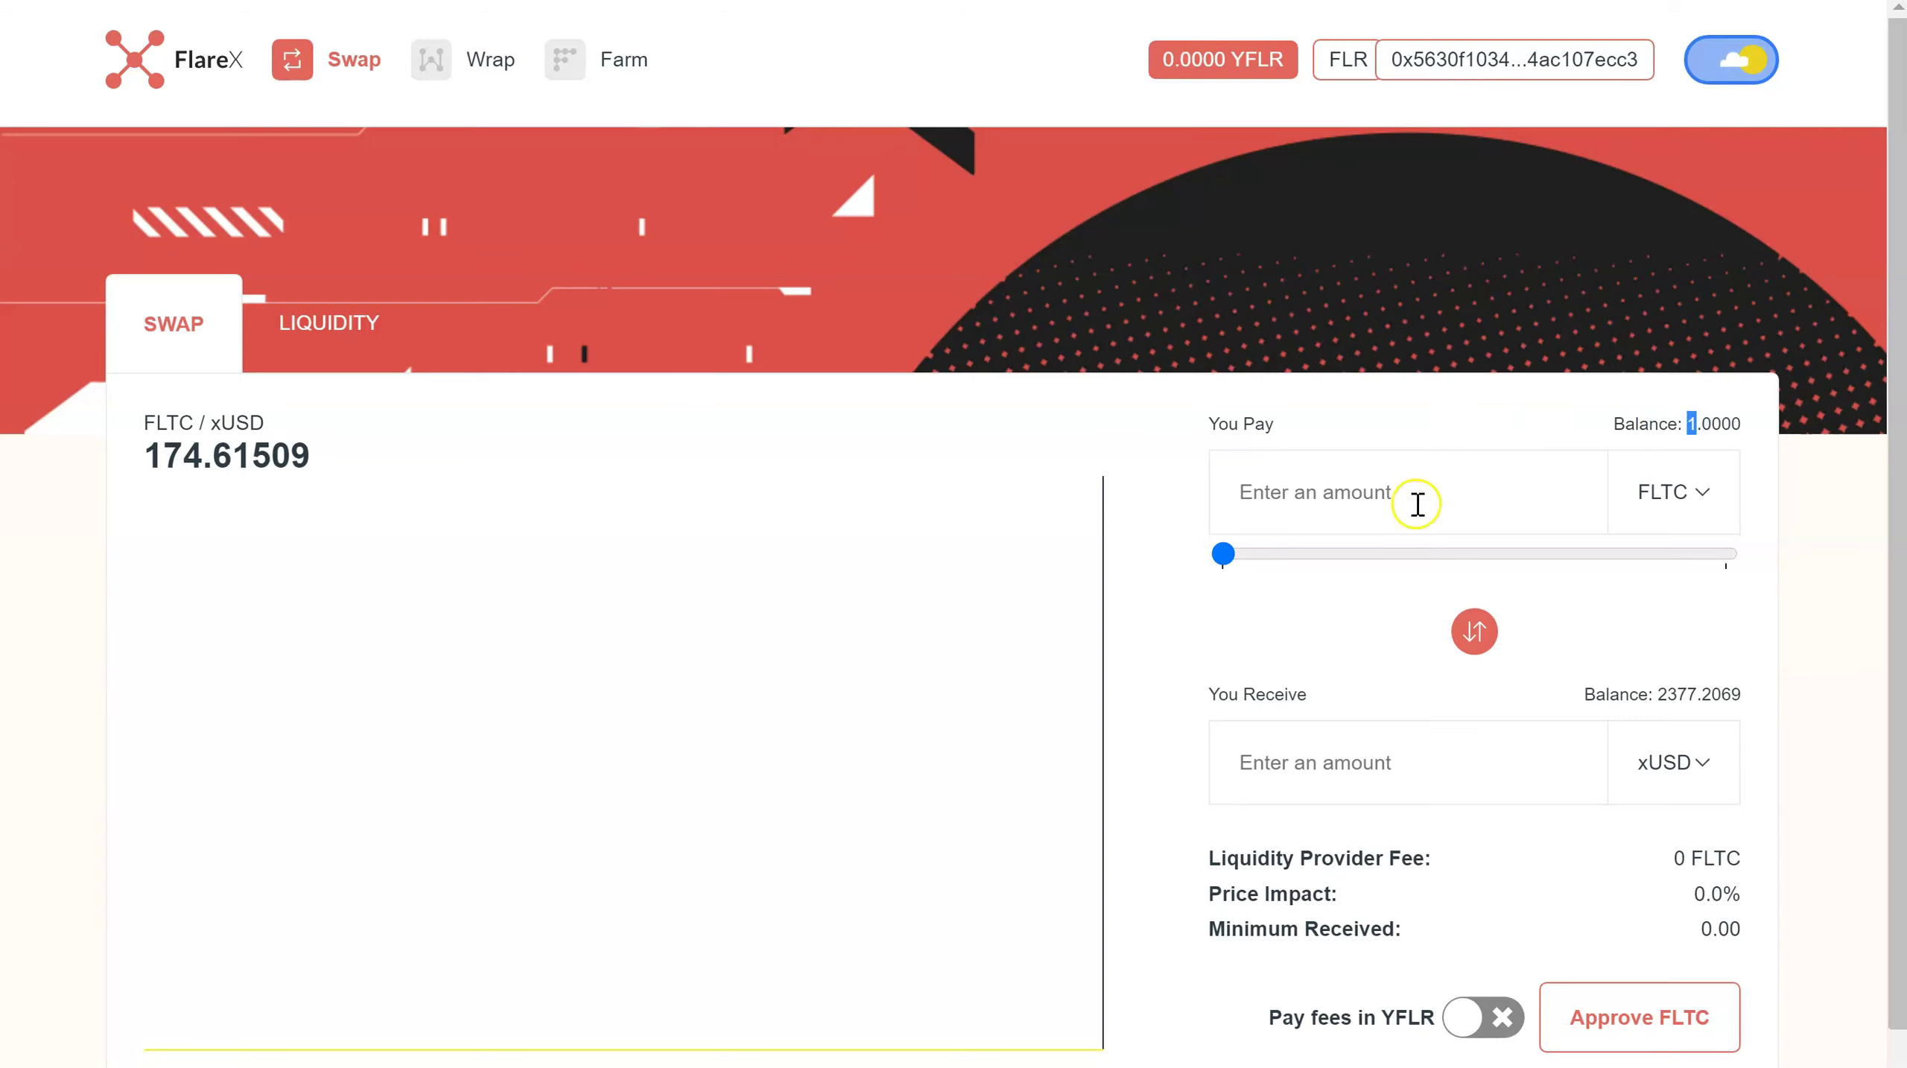
text(1)
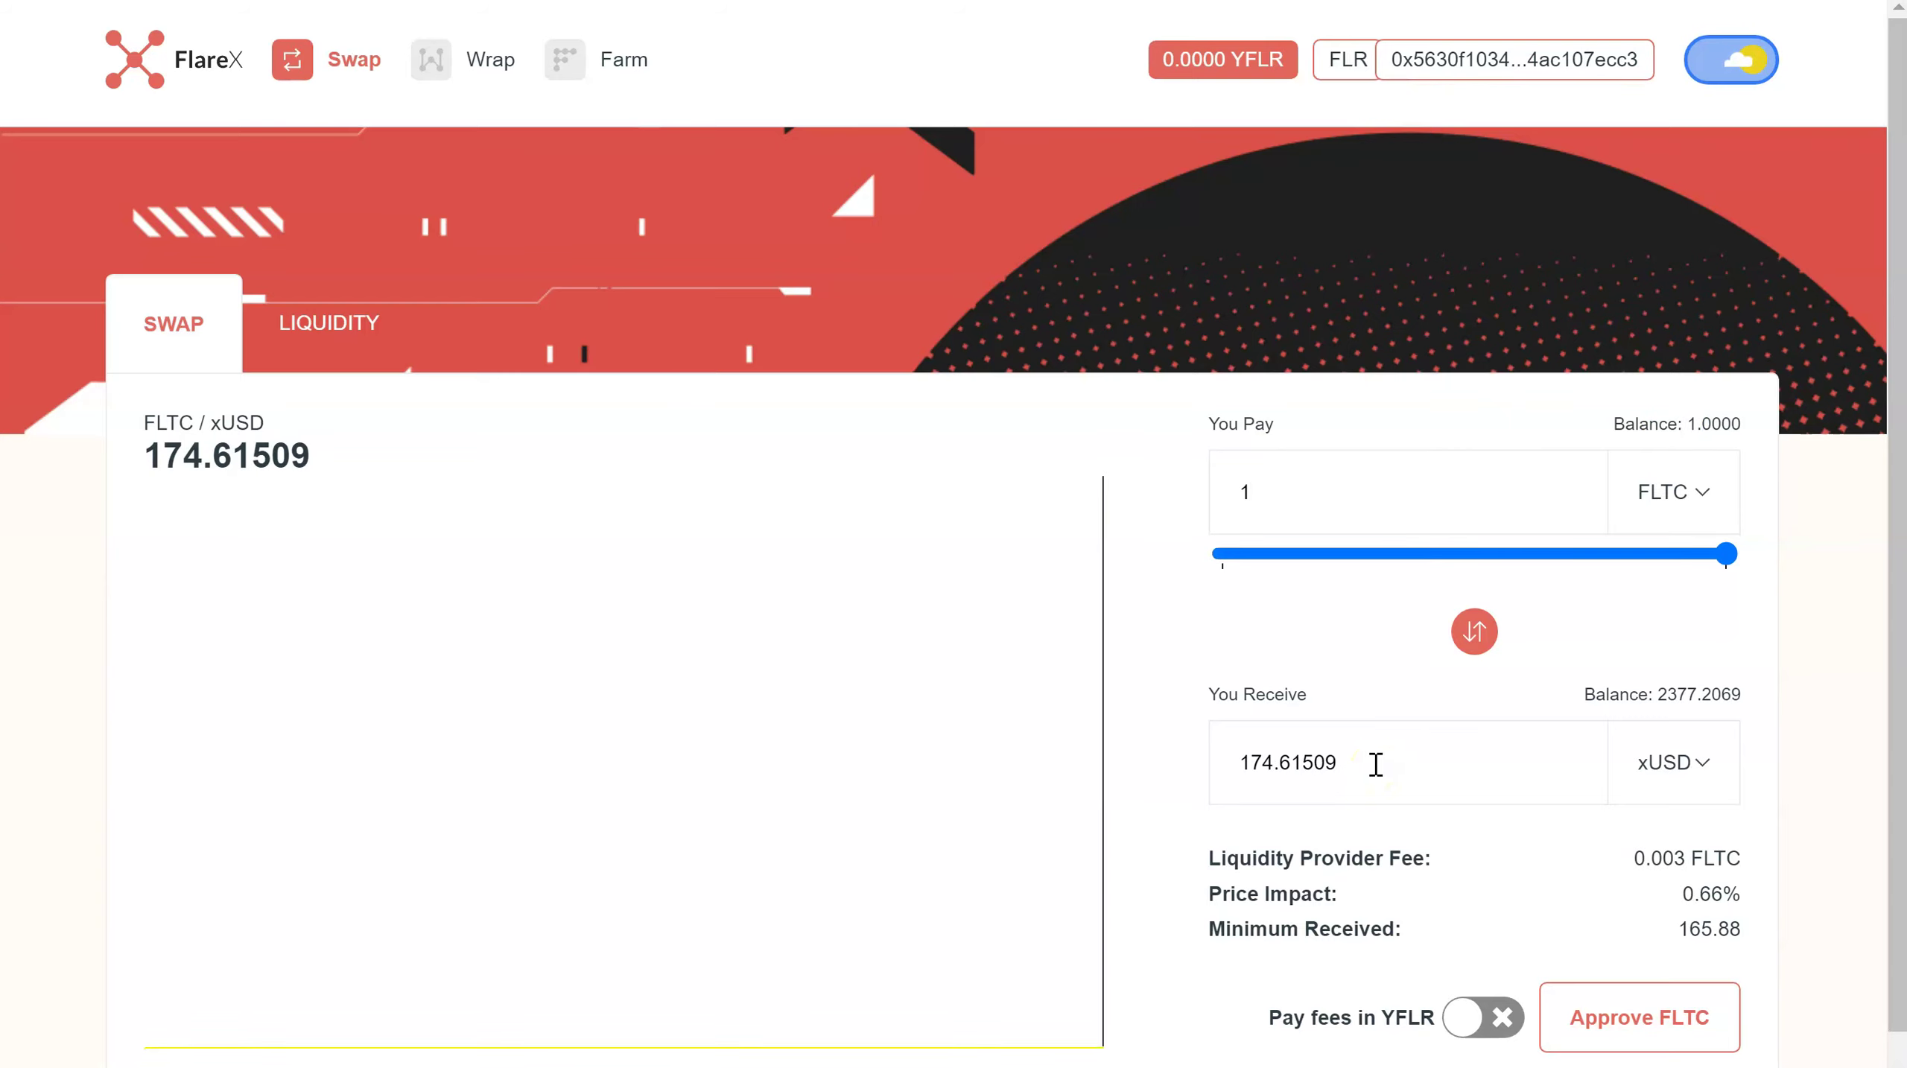
click(1474, 644)
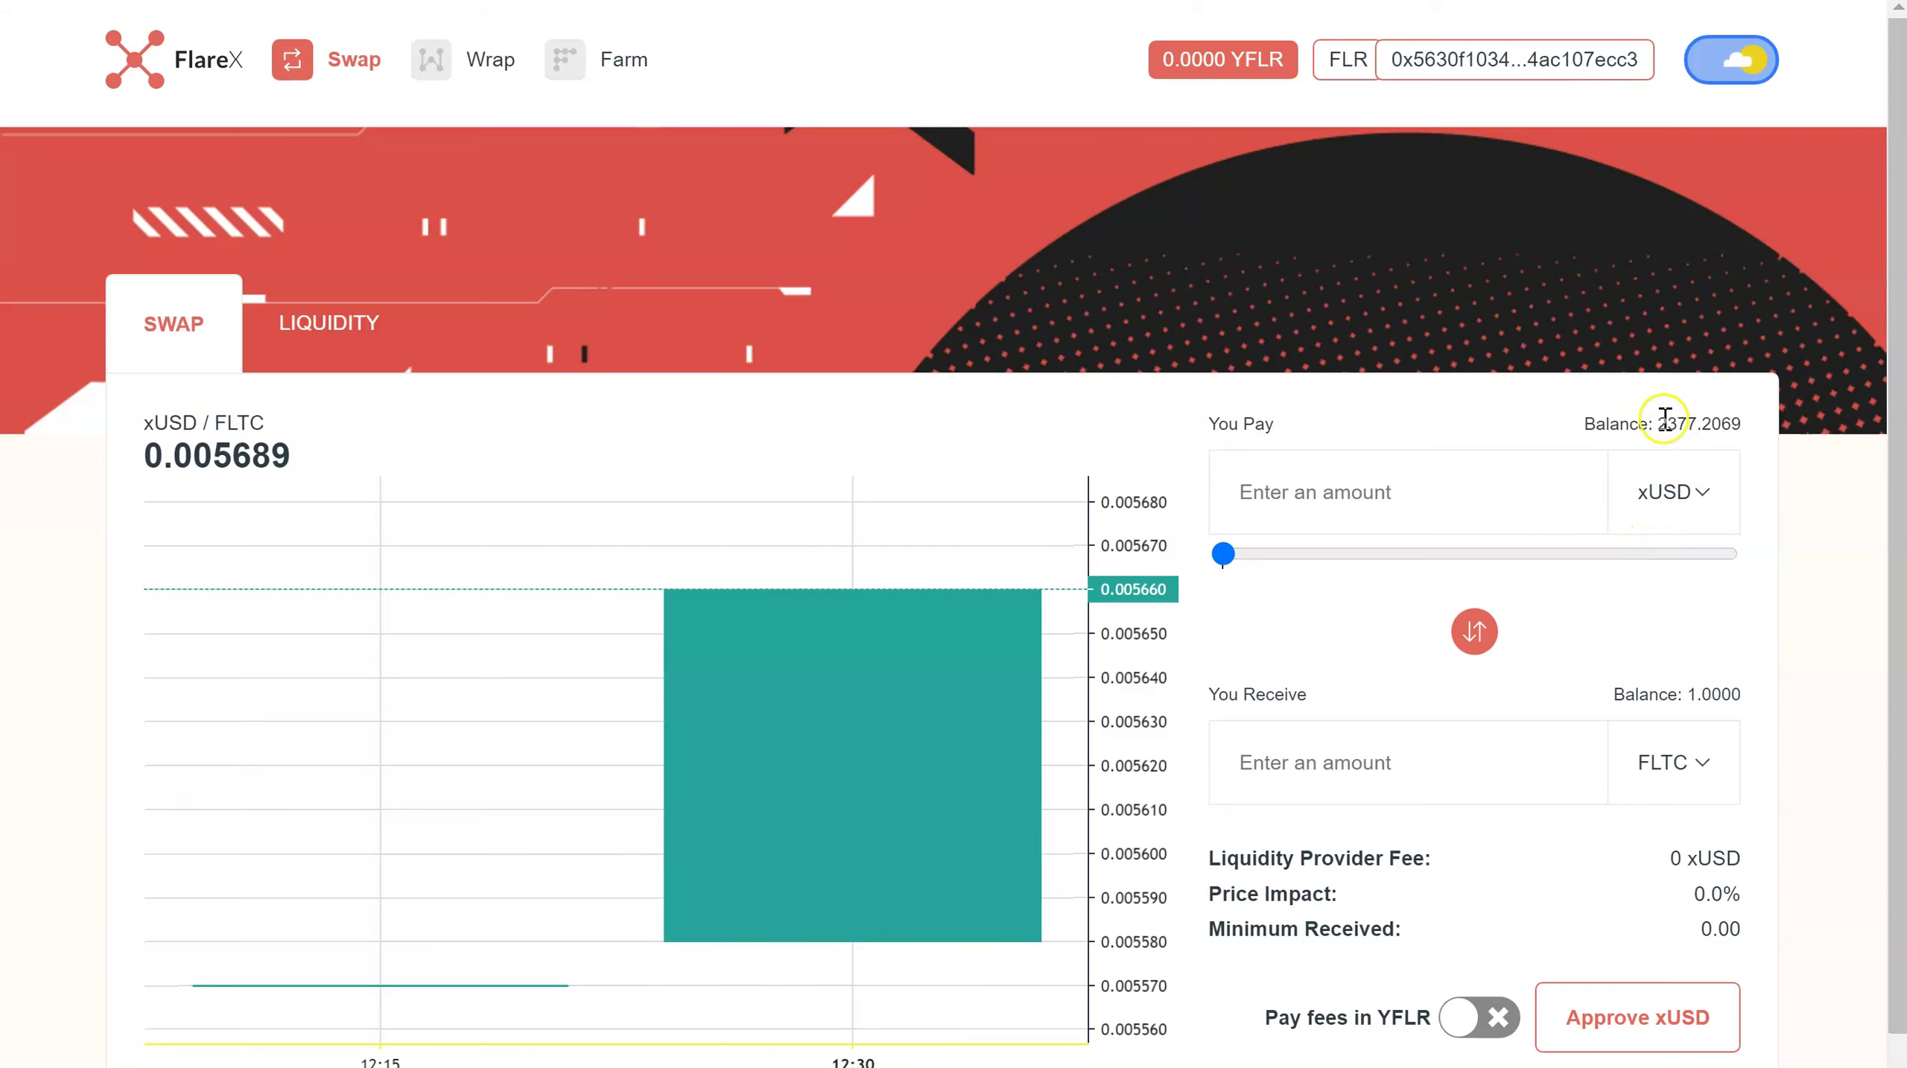
click(1417, 525)
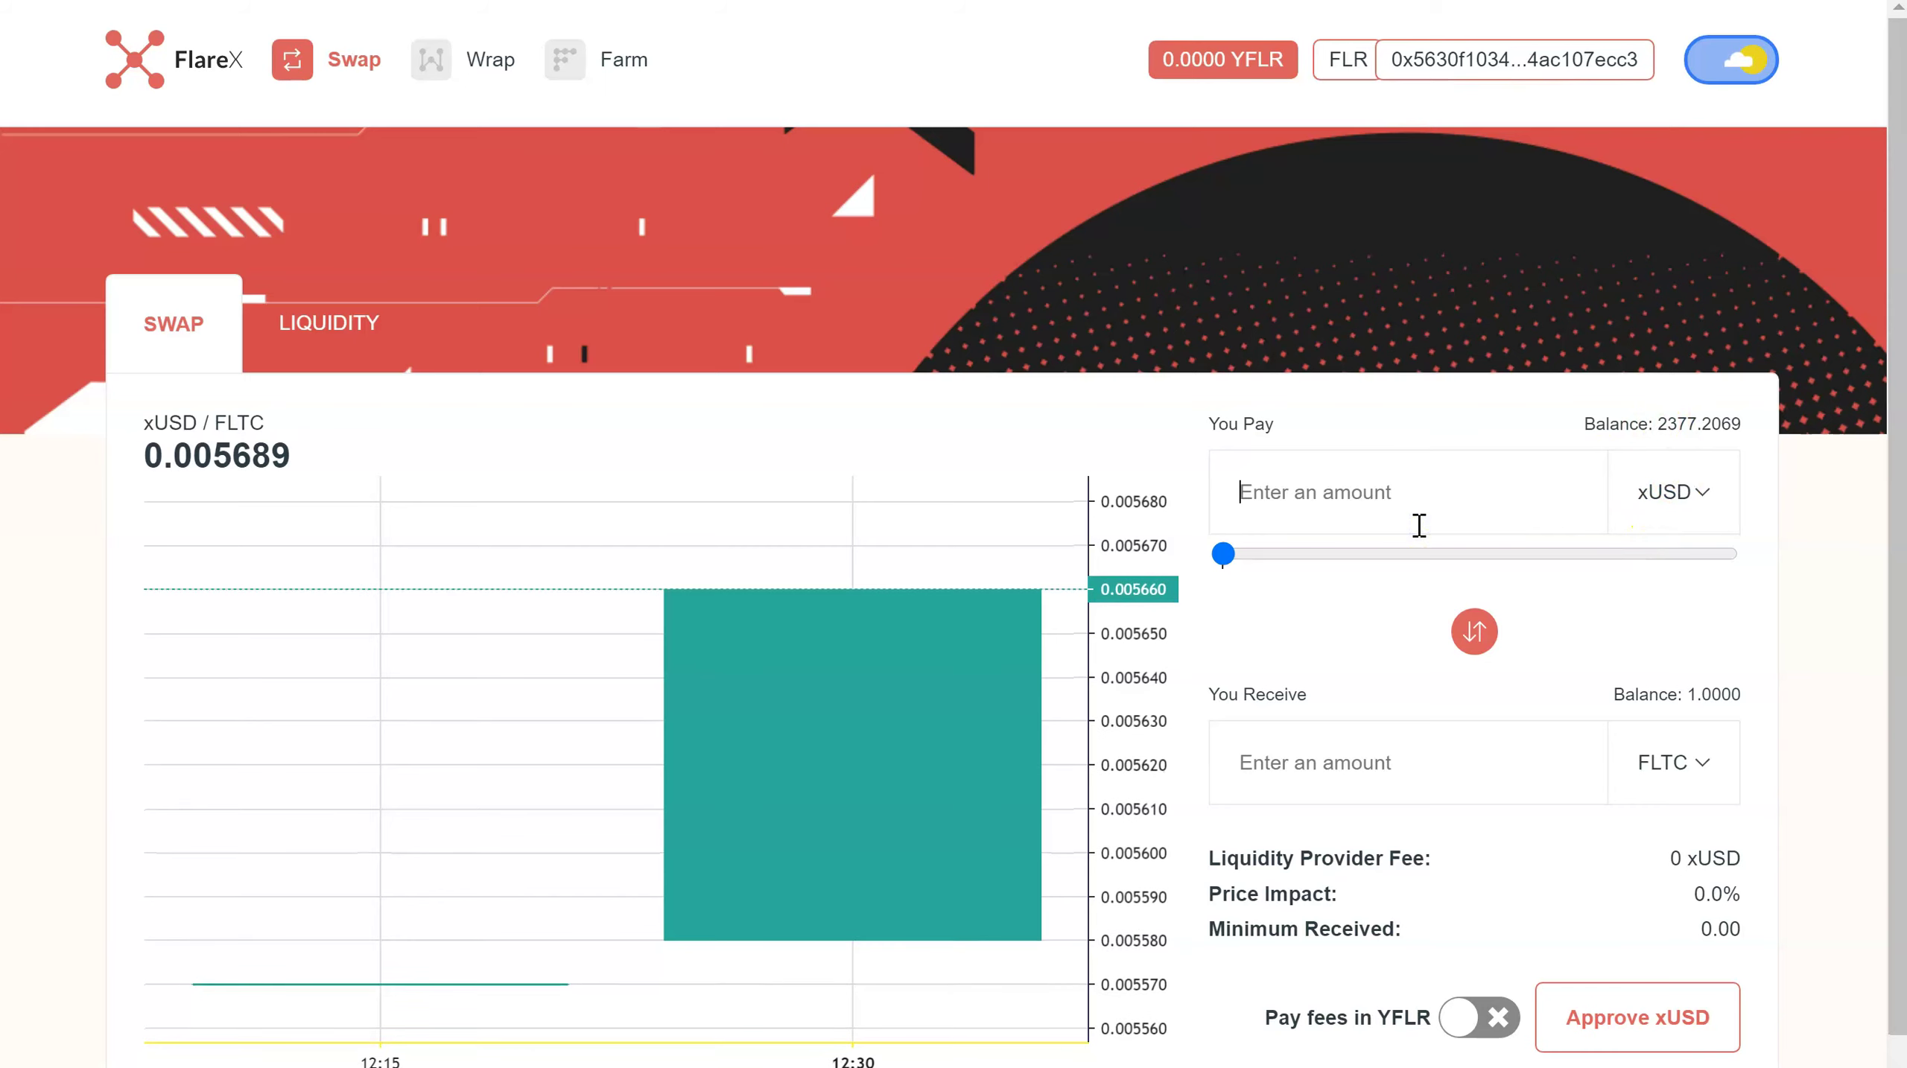
text(2)
key(BackSpace)
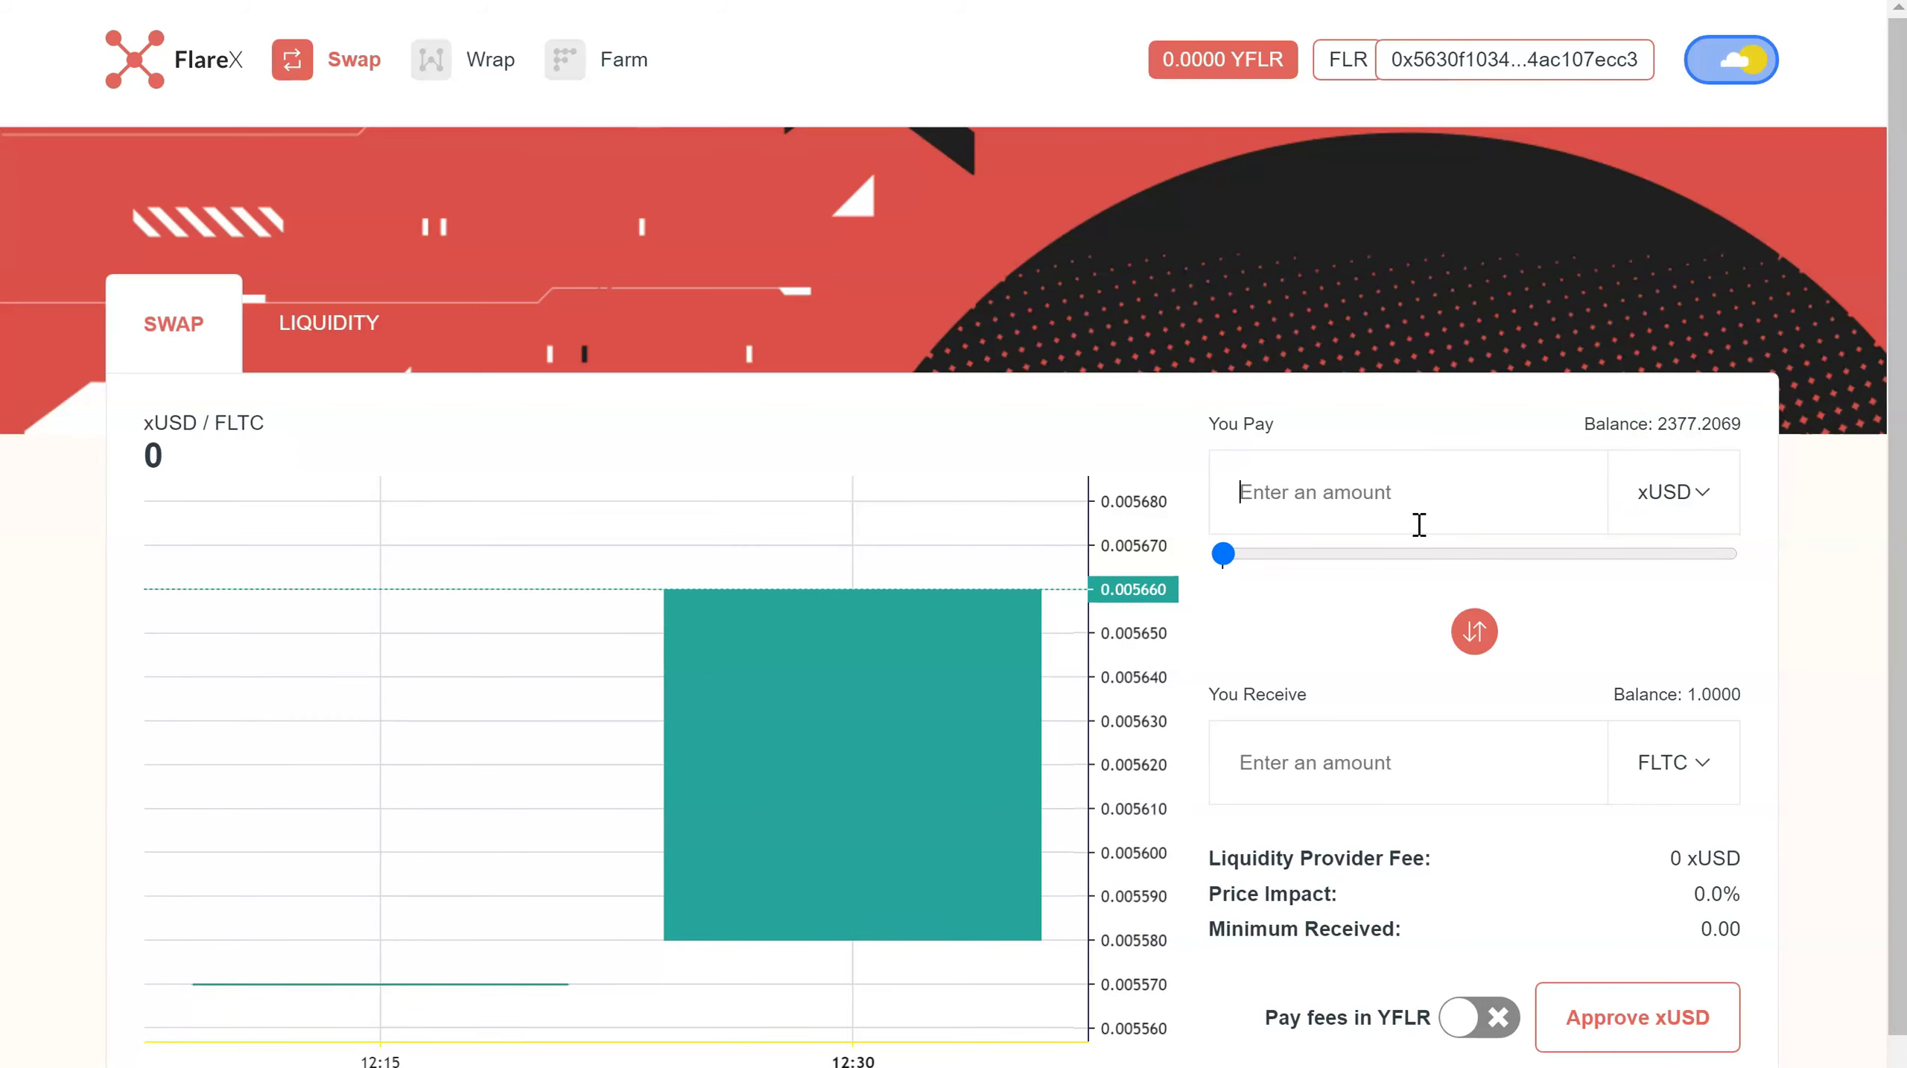
text(1000)
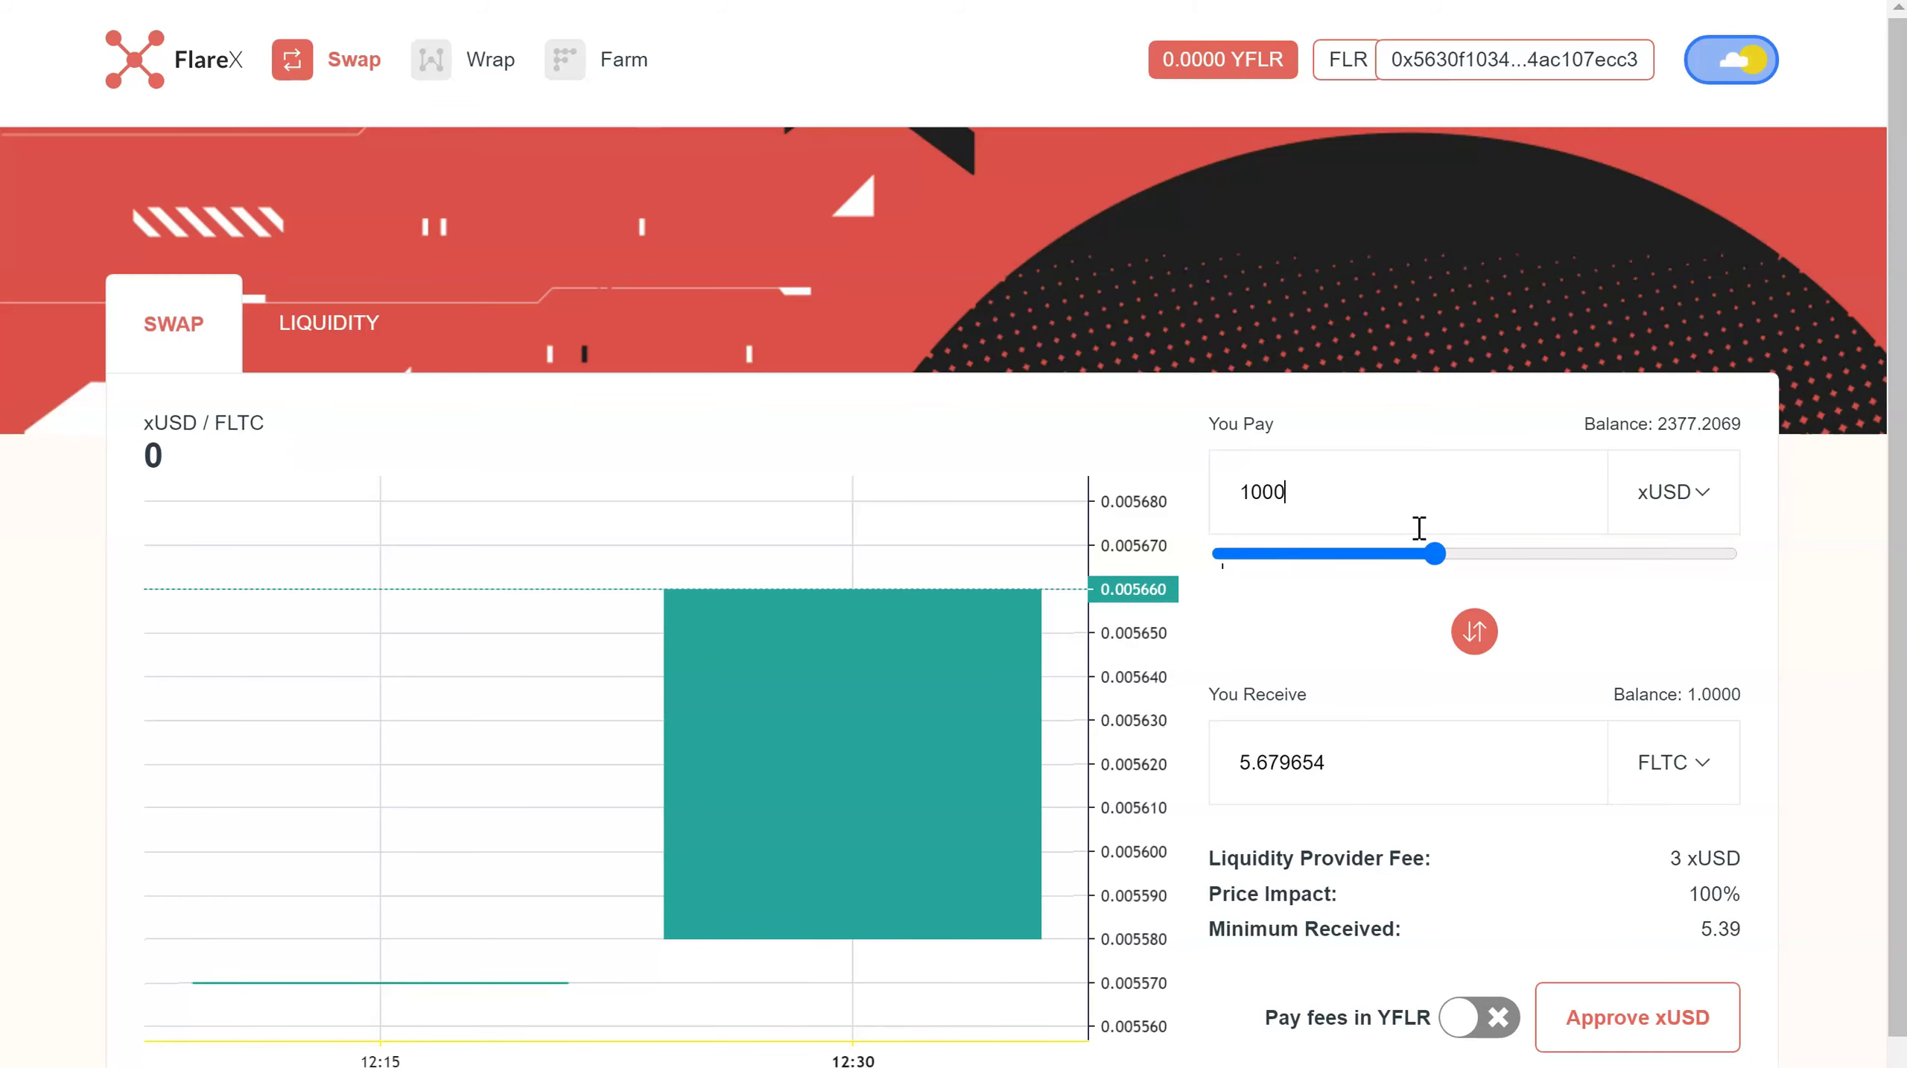
- Approve xUSD spending in MetaMask and dismiss the notice
click(1584, 1016)
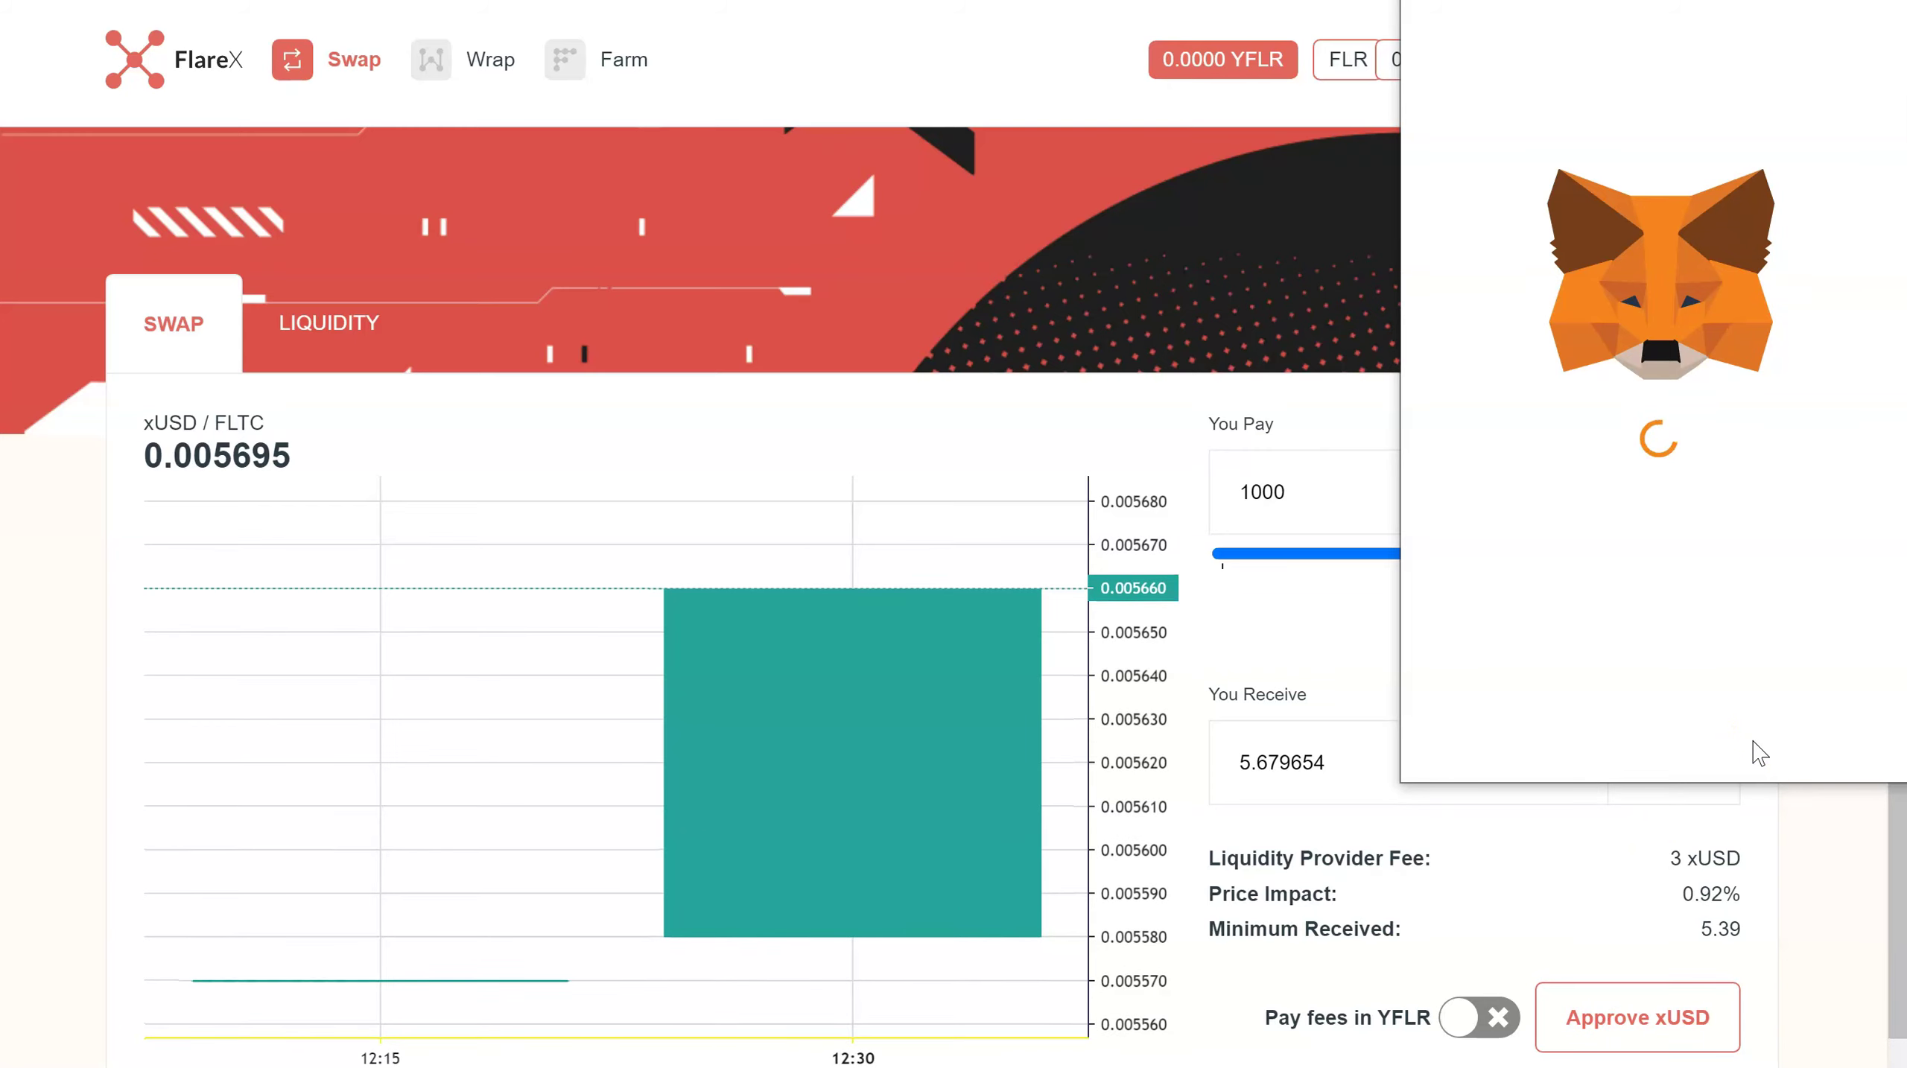
click(1758, 753)
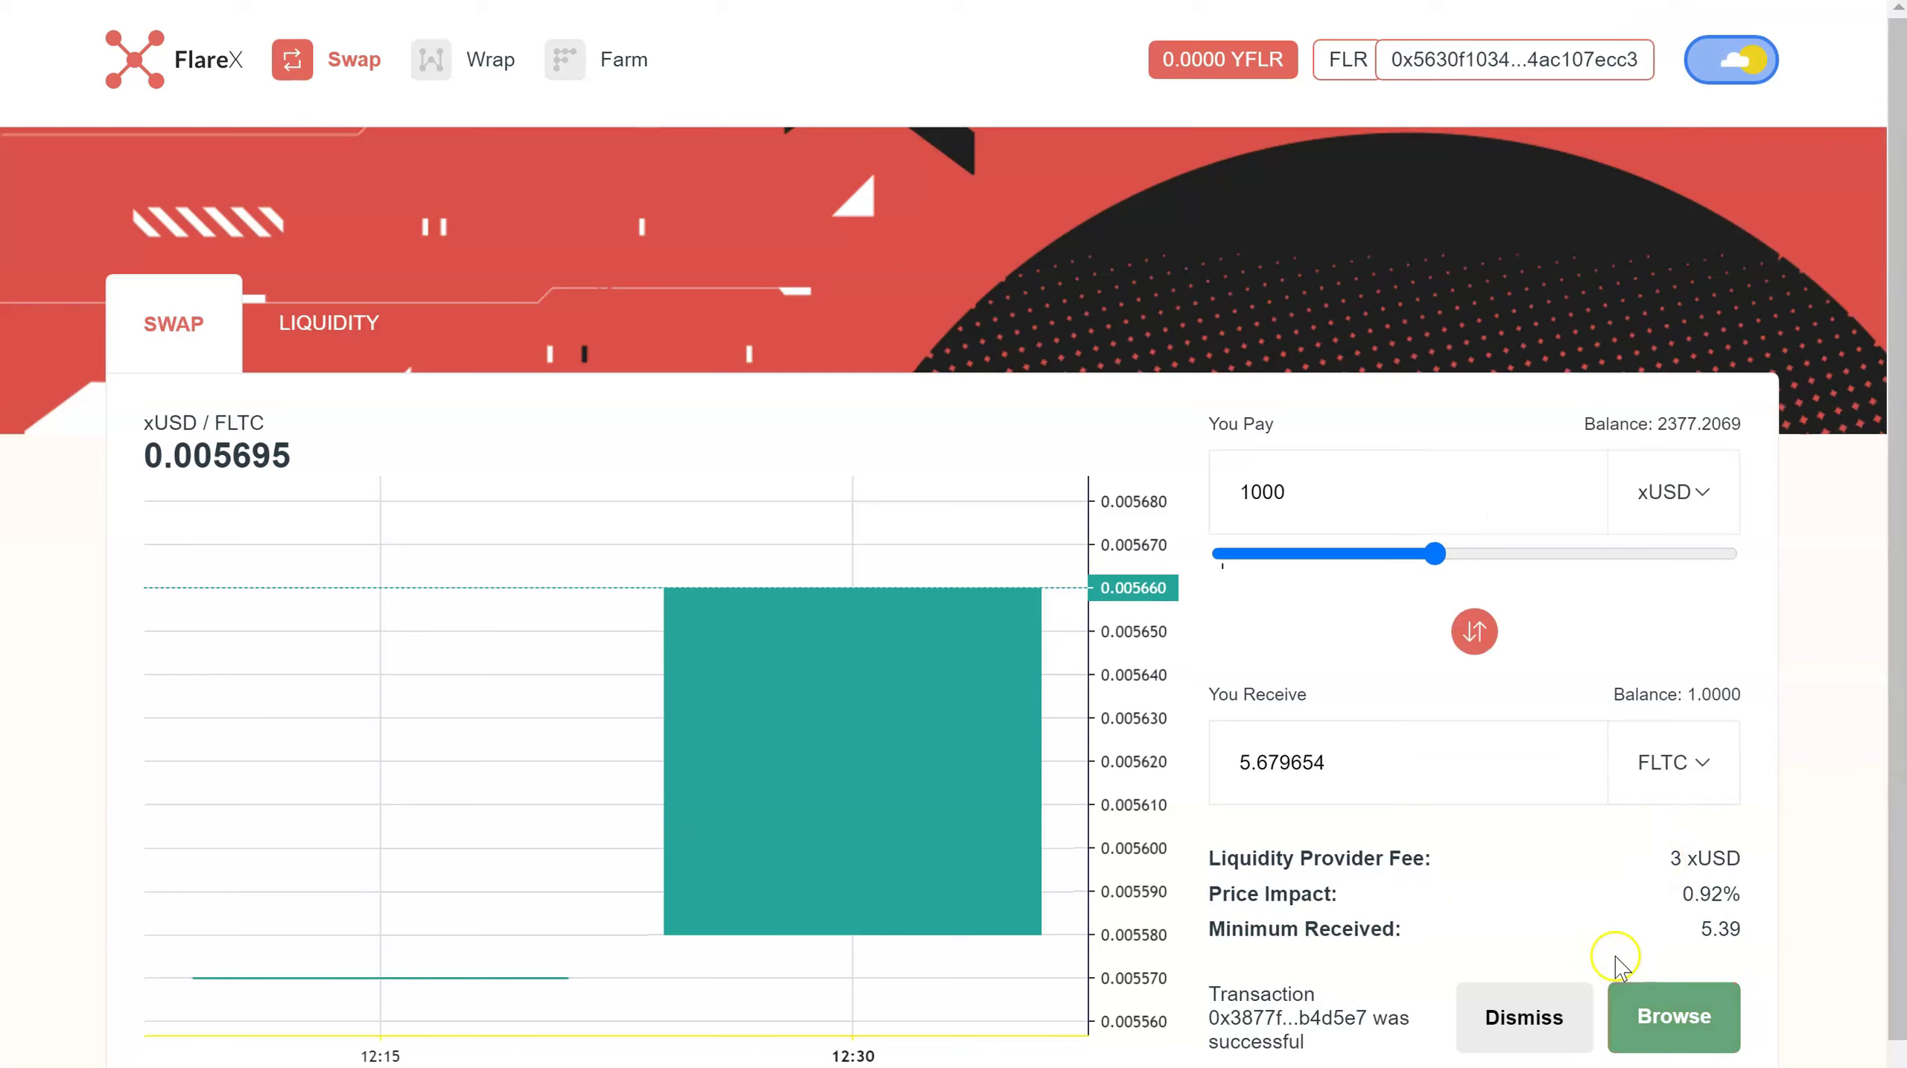
click(1505, 1020)
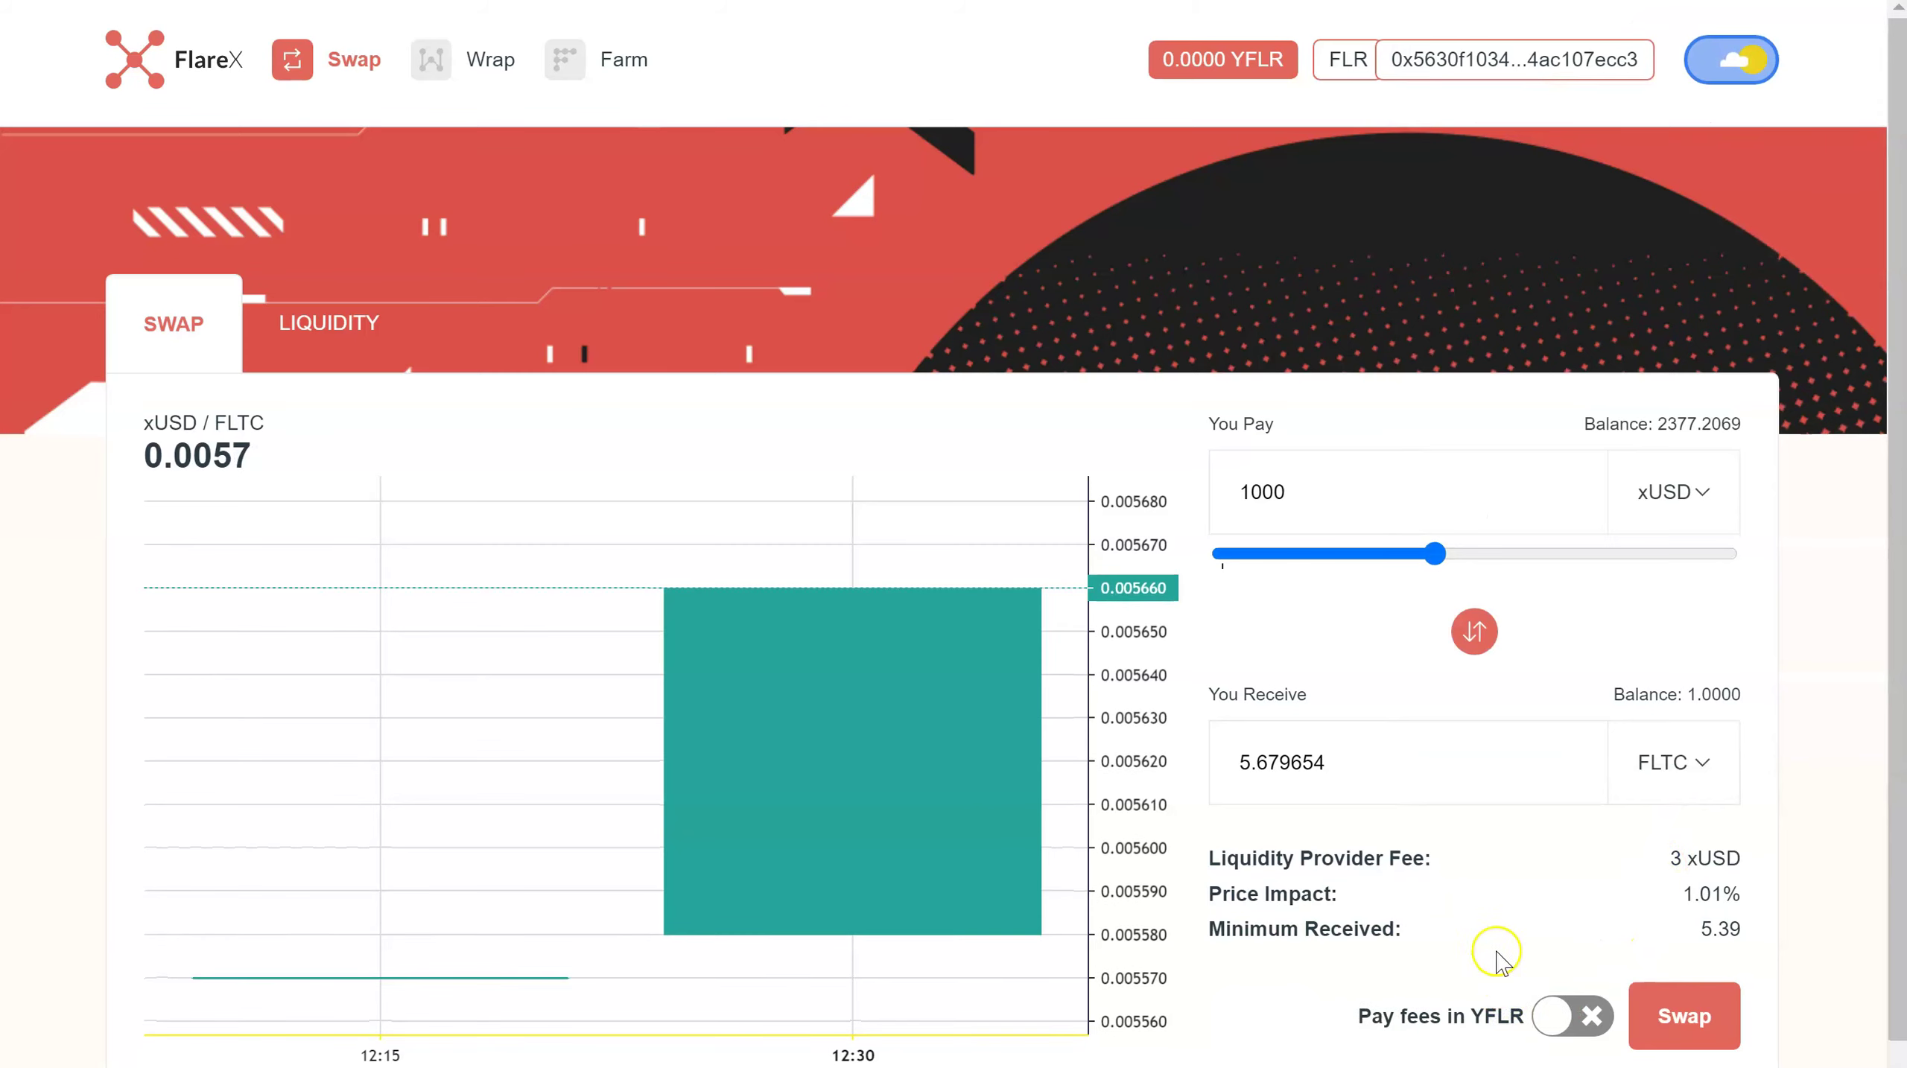
- On the Liquidity form, pick xUSD and FLTC as the pair tokens
click(282, 324)
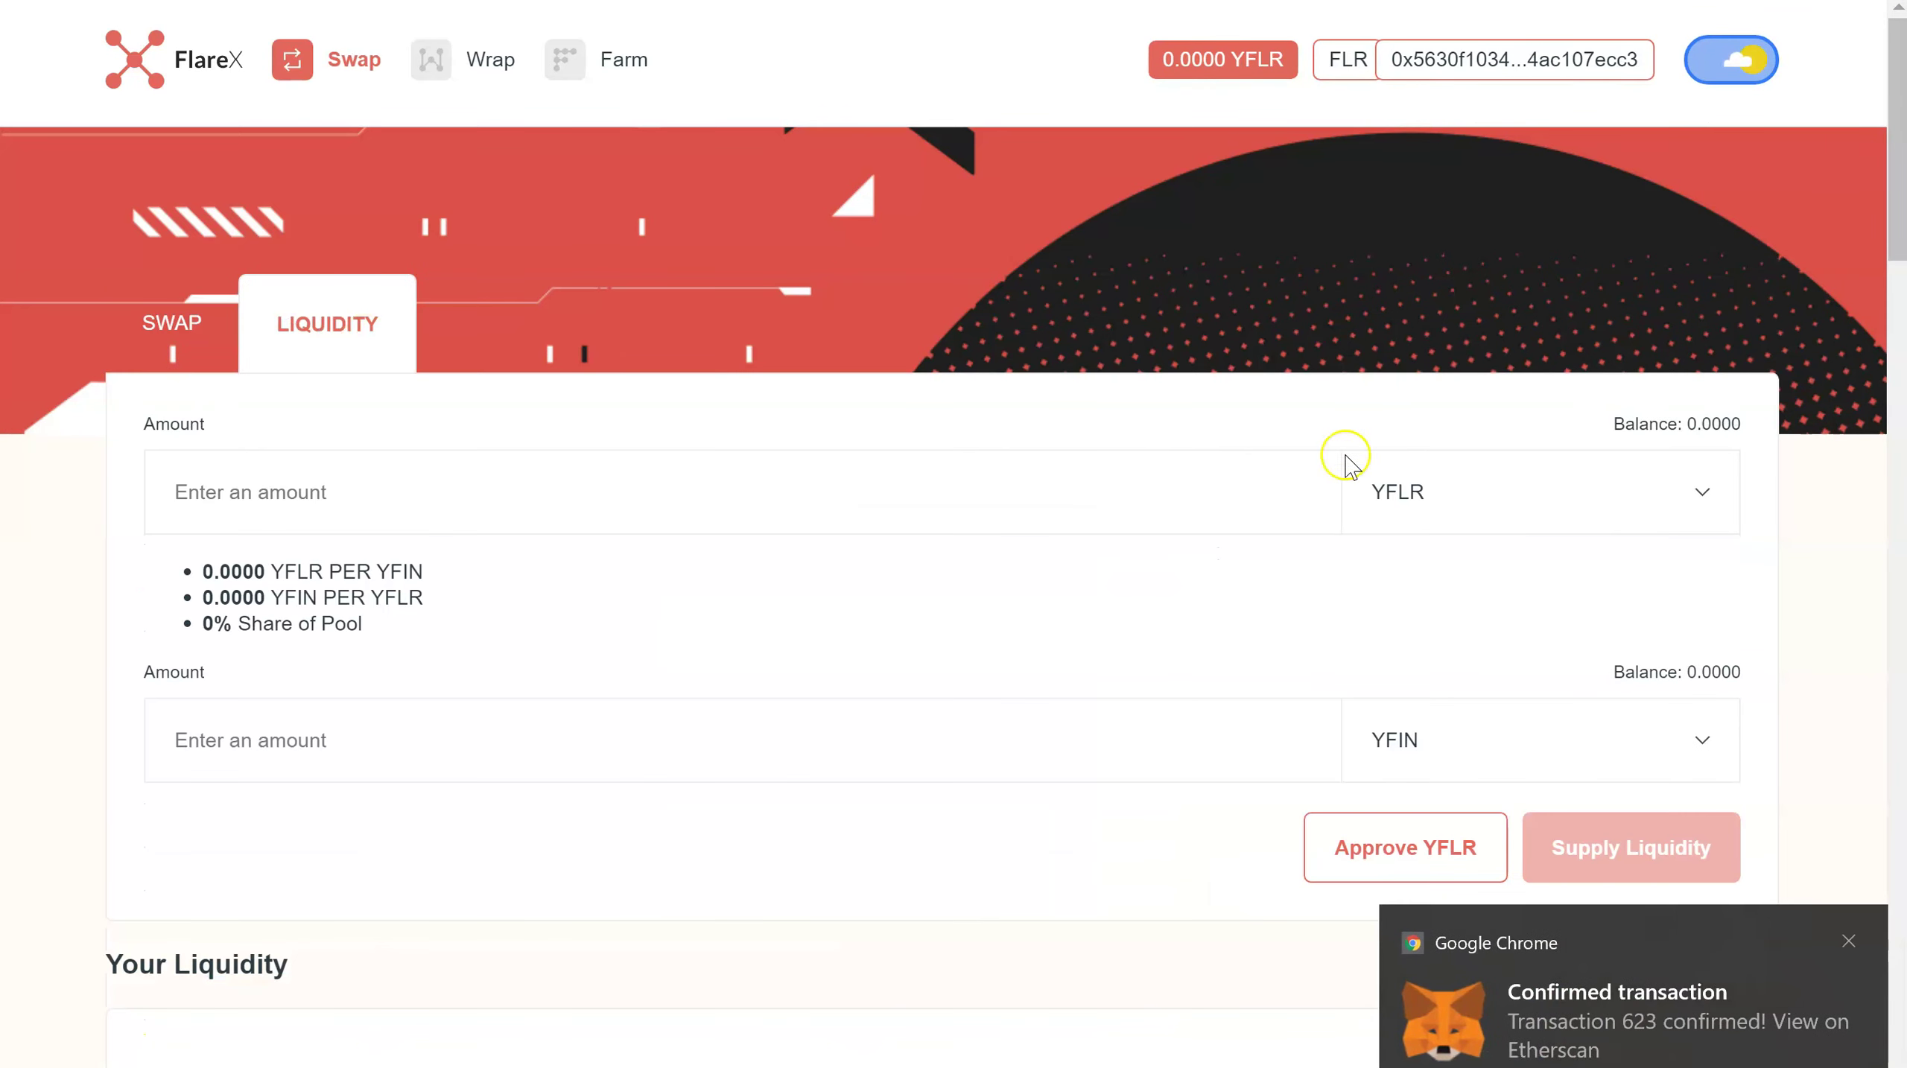
click(1452, 488)
click(1442, 660)
click(1434, 777)
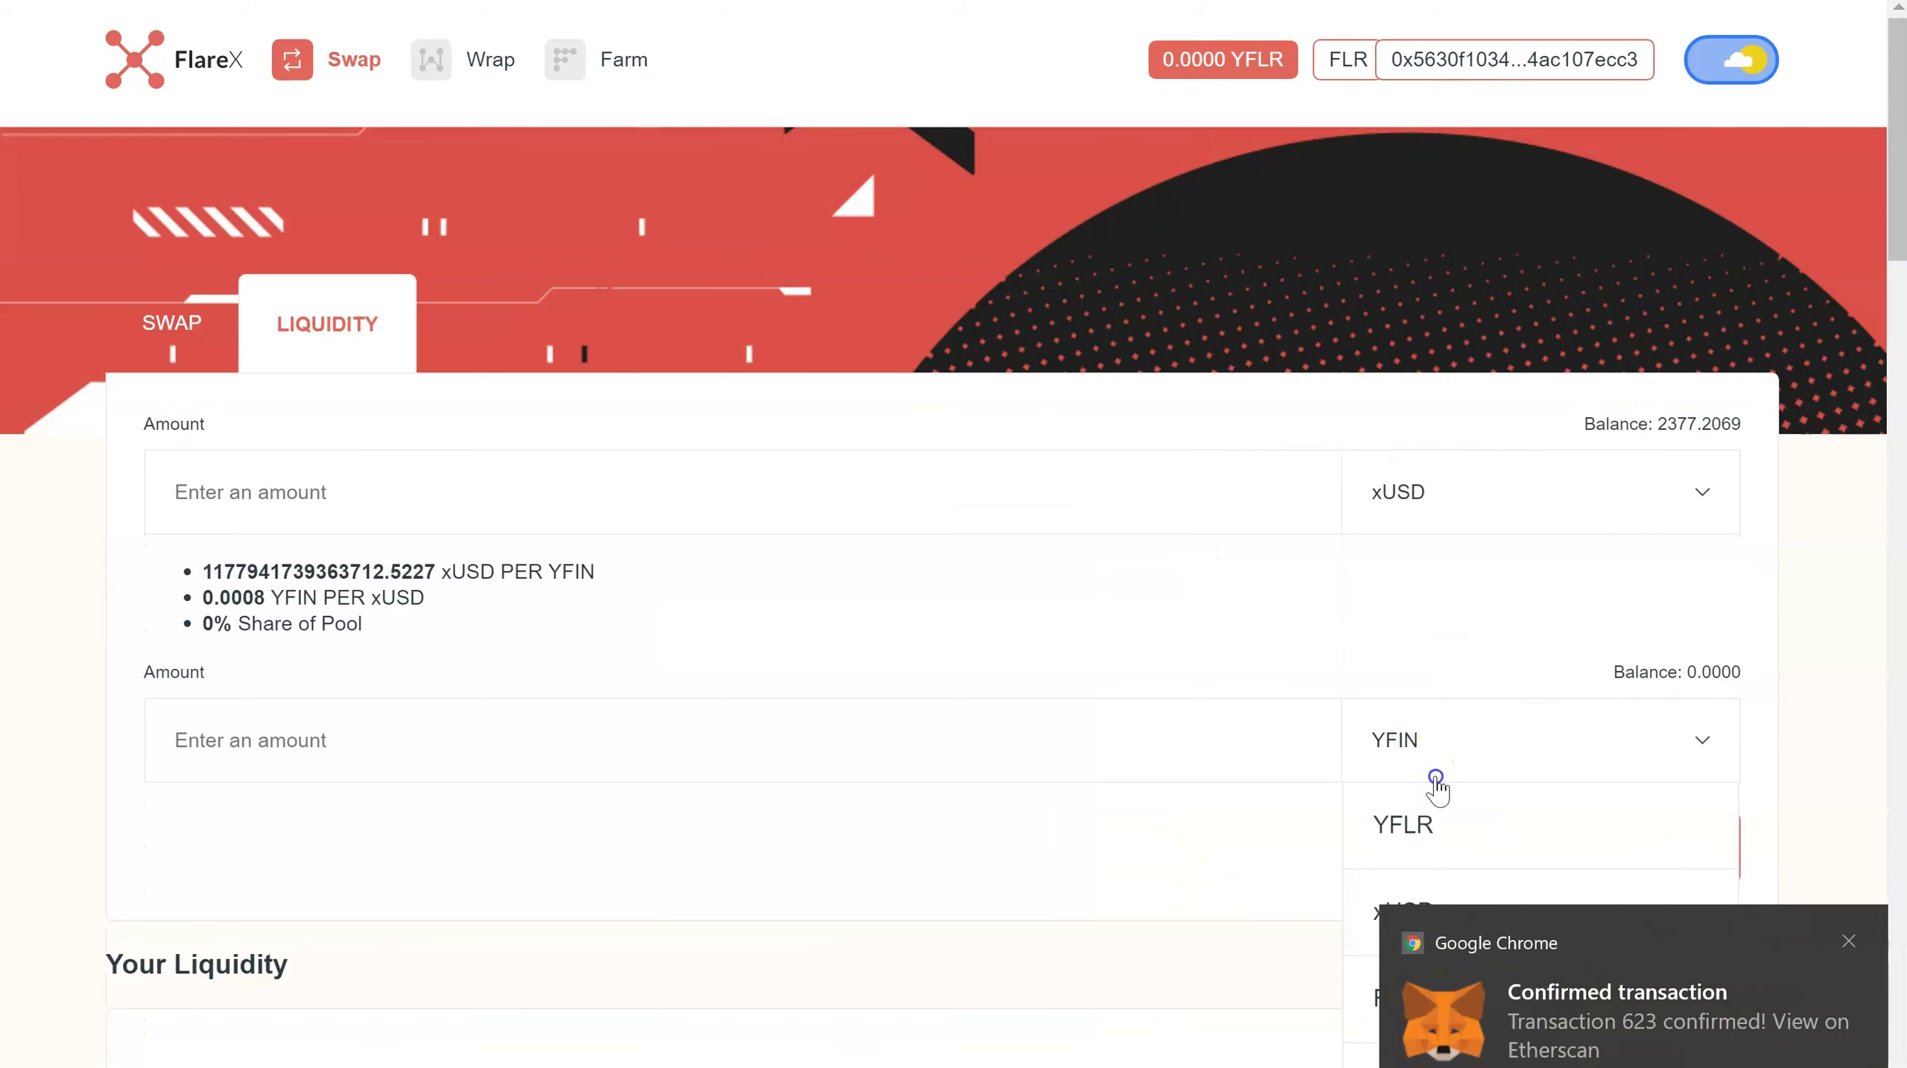
scroll(1400, 881, down, 3)
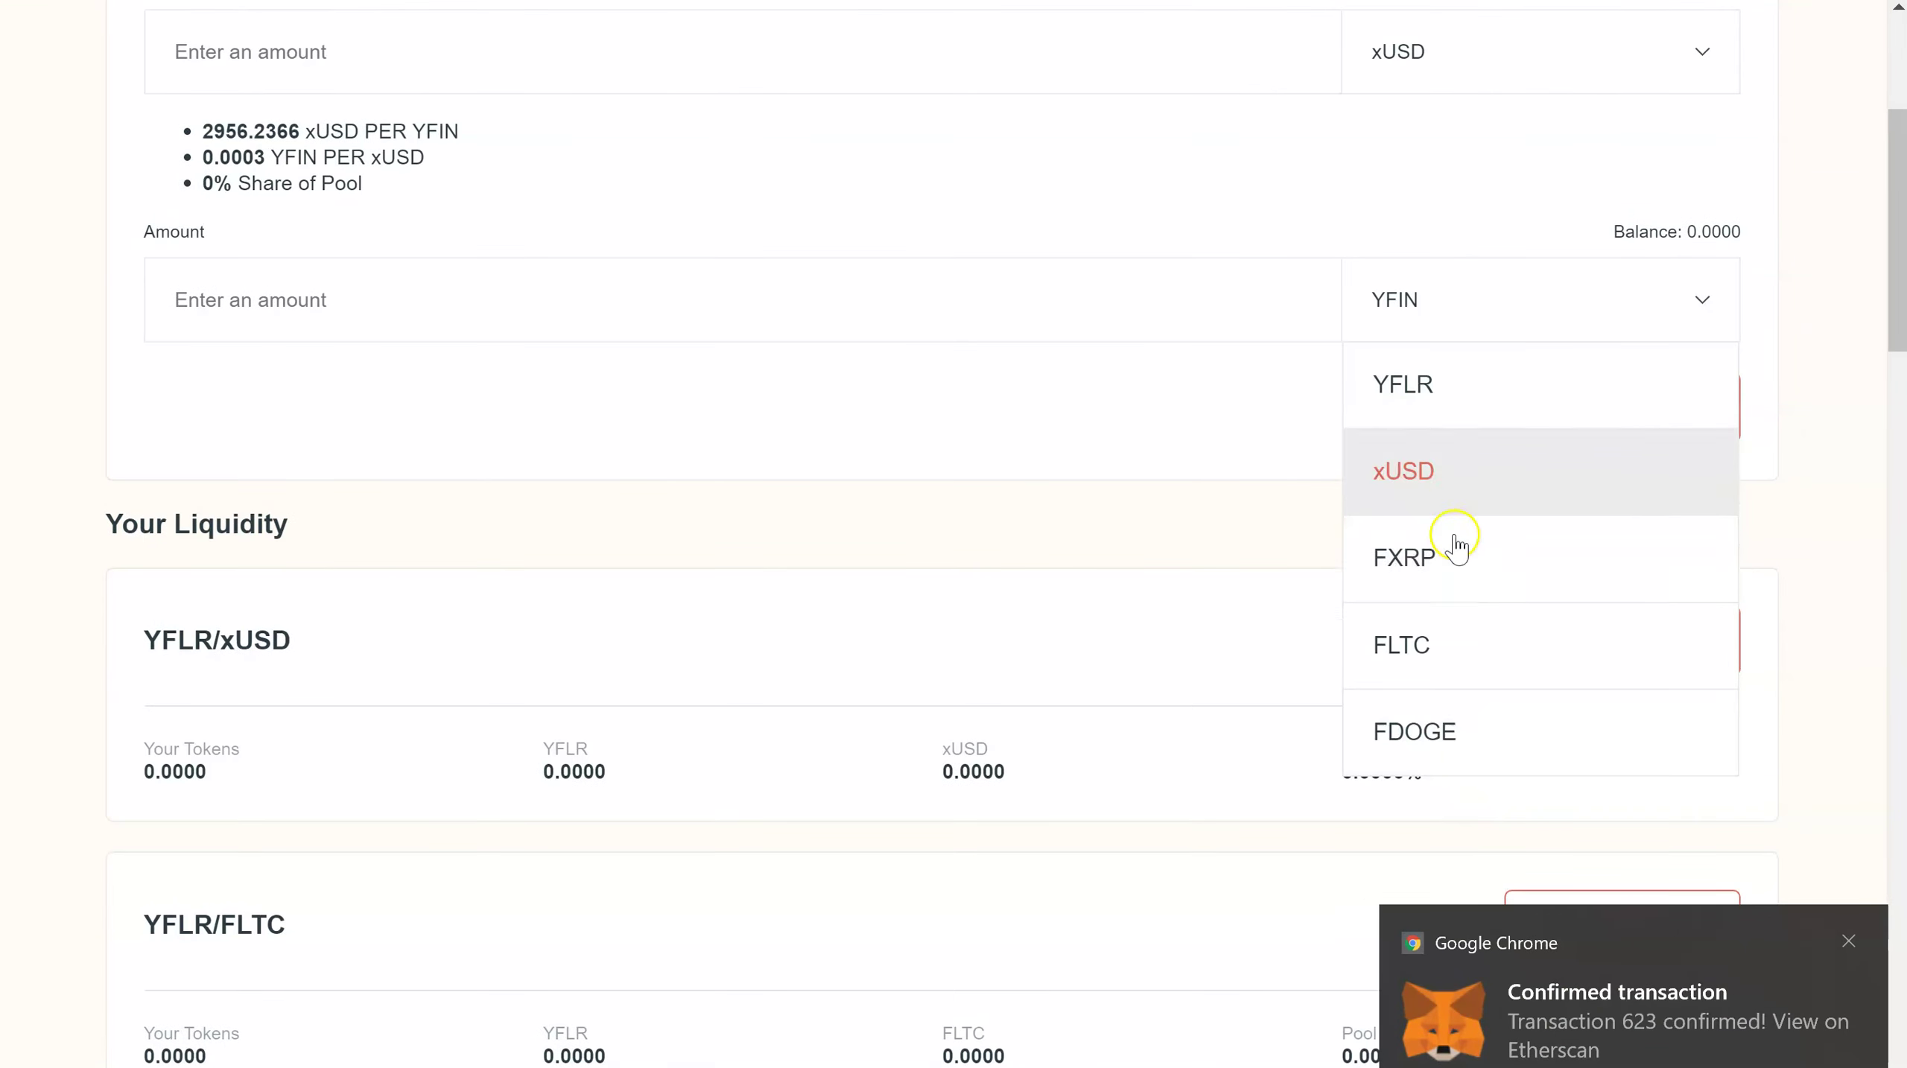
click(1445, 634)
scroll(1064, 309, up, 3)
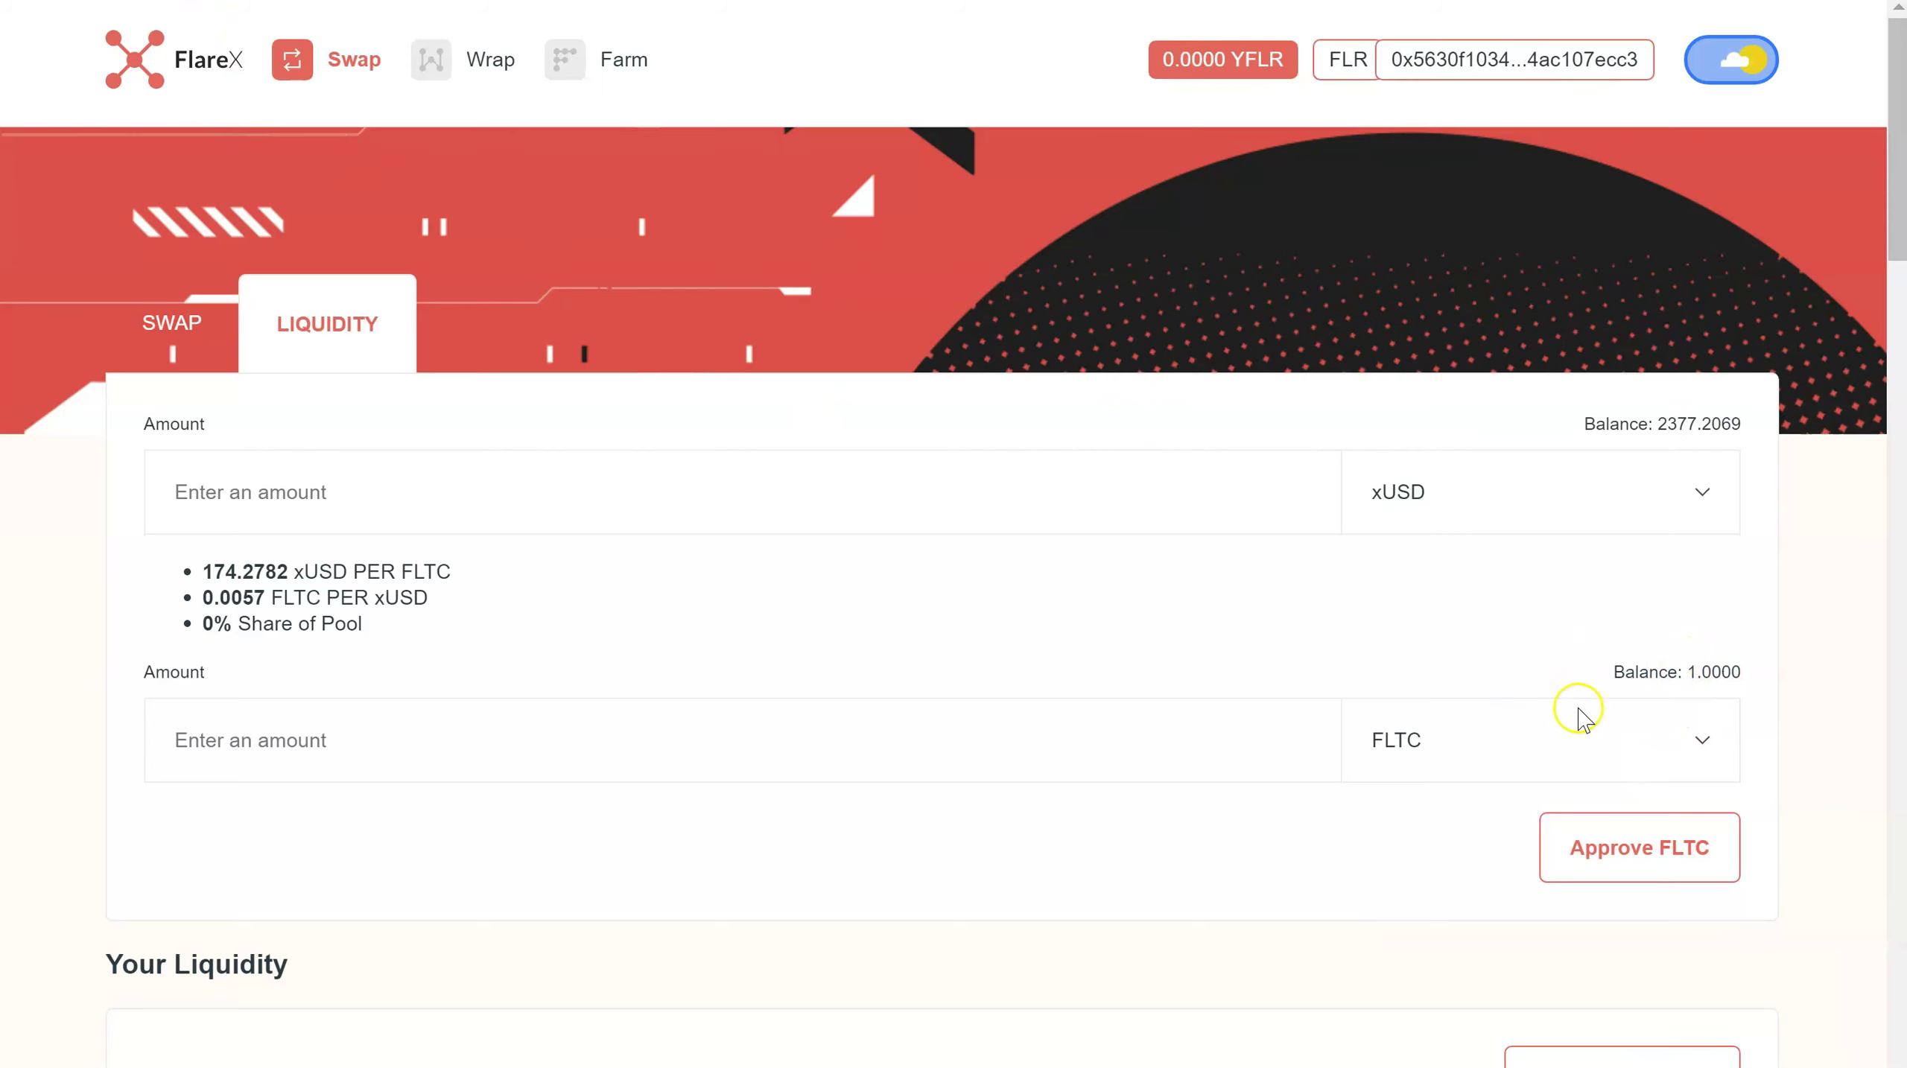
- After reloading, reselect FLTC and xUSD, enter 1 FLTC, and approve FLTC spending
key(F5)
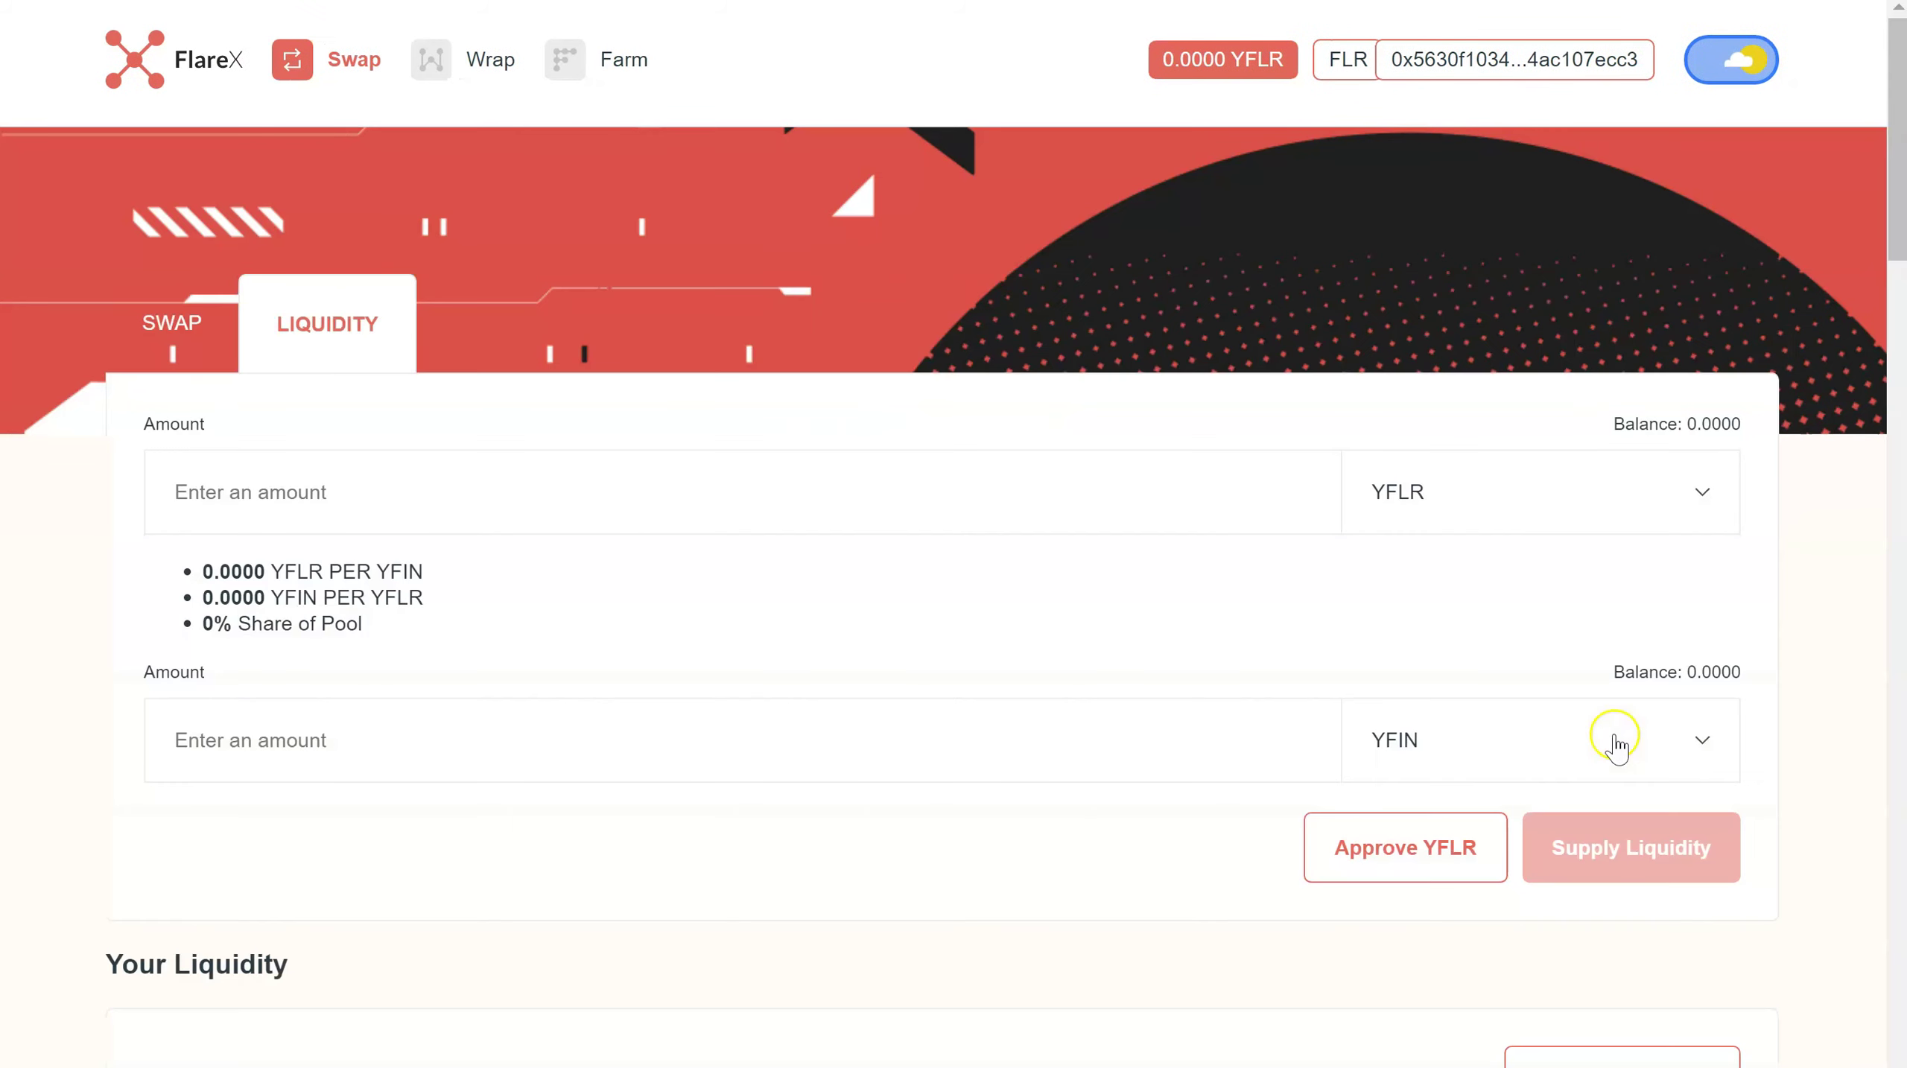
click(1618, 744)
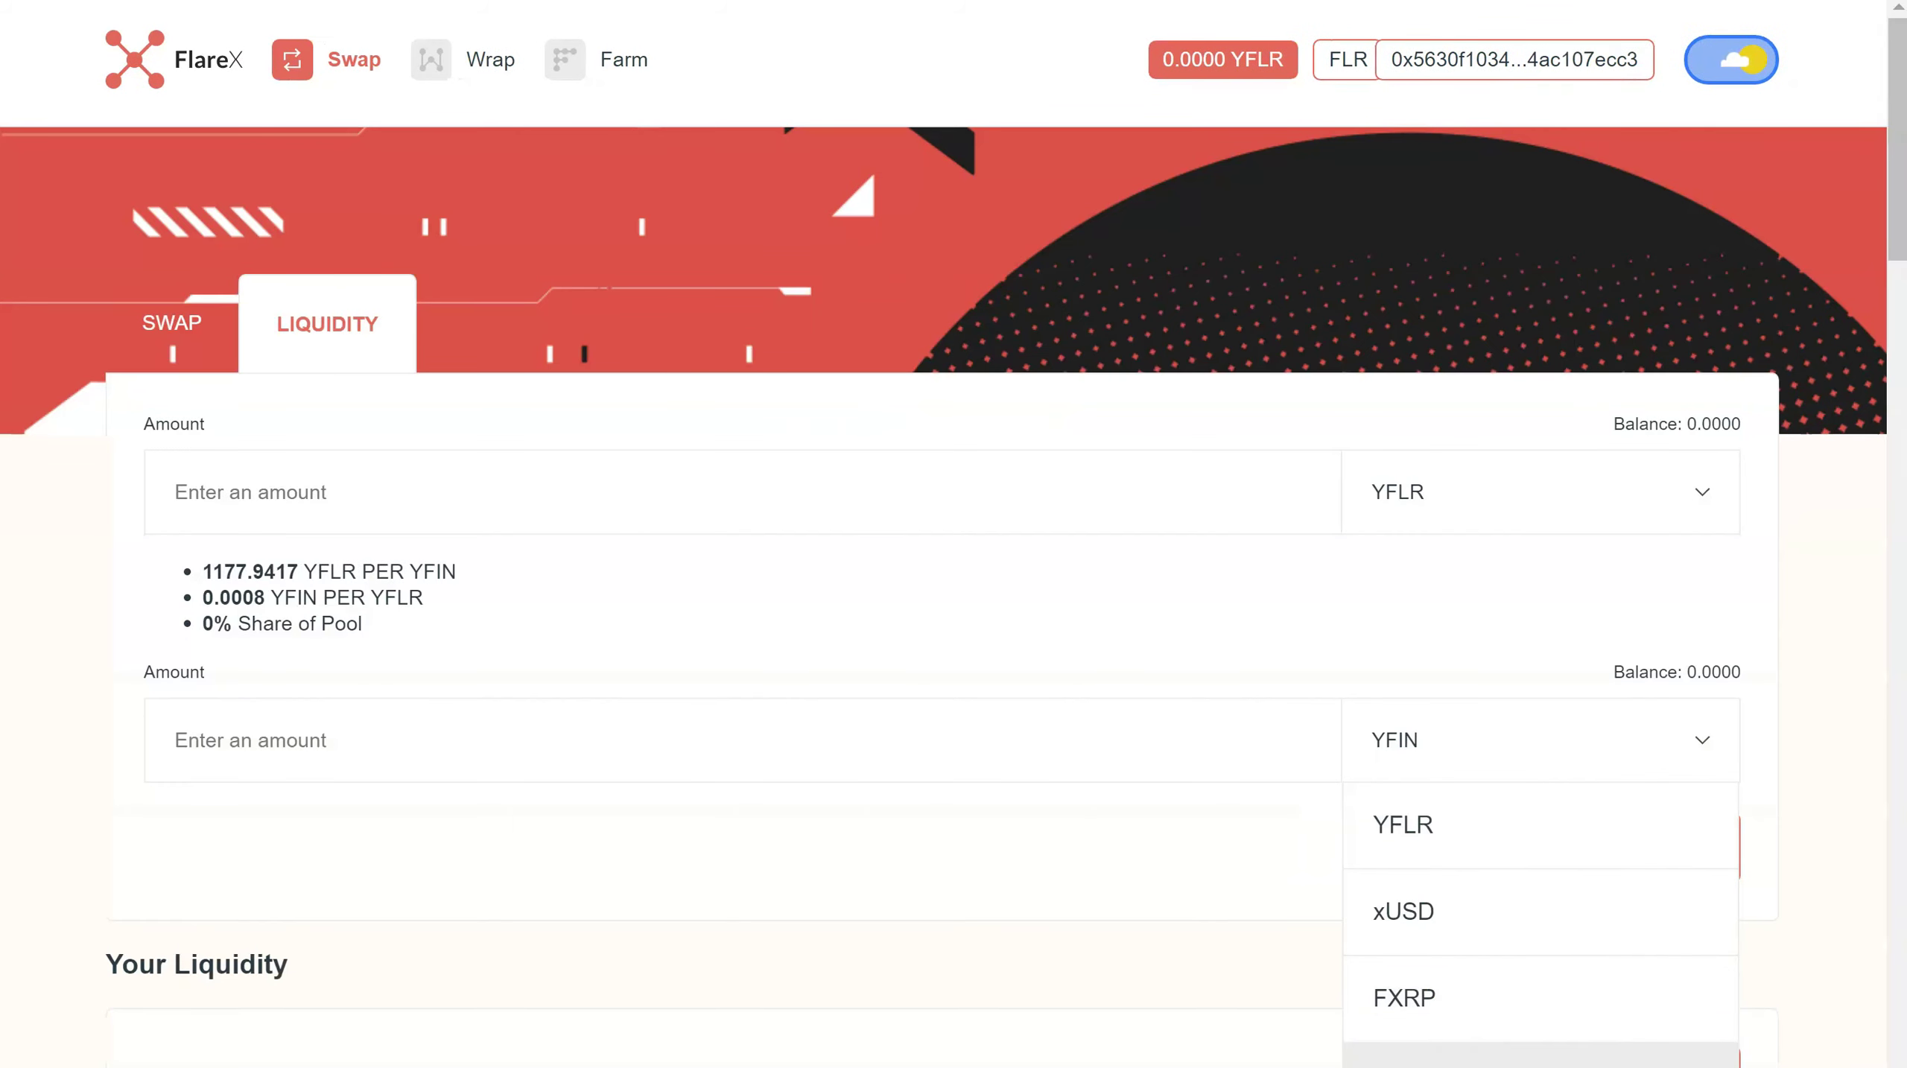
click(1534, 1045)
click(1505, 468)
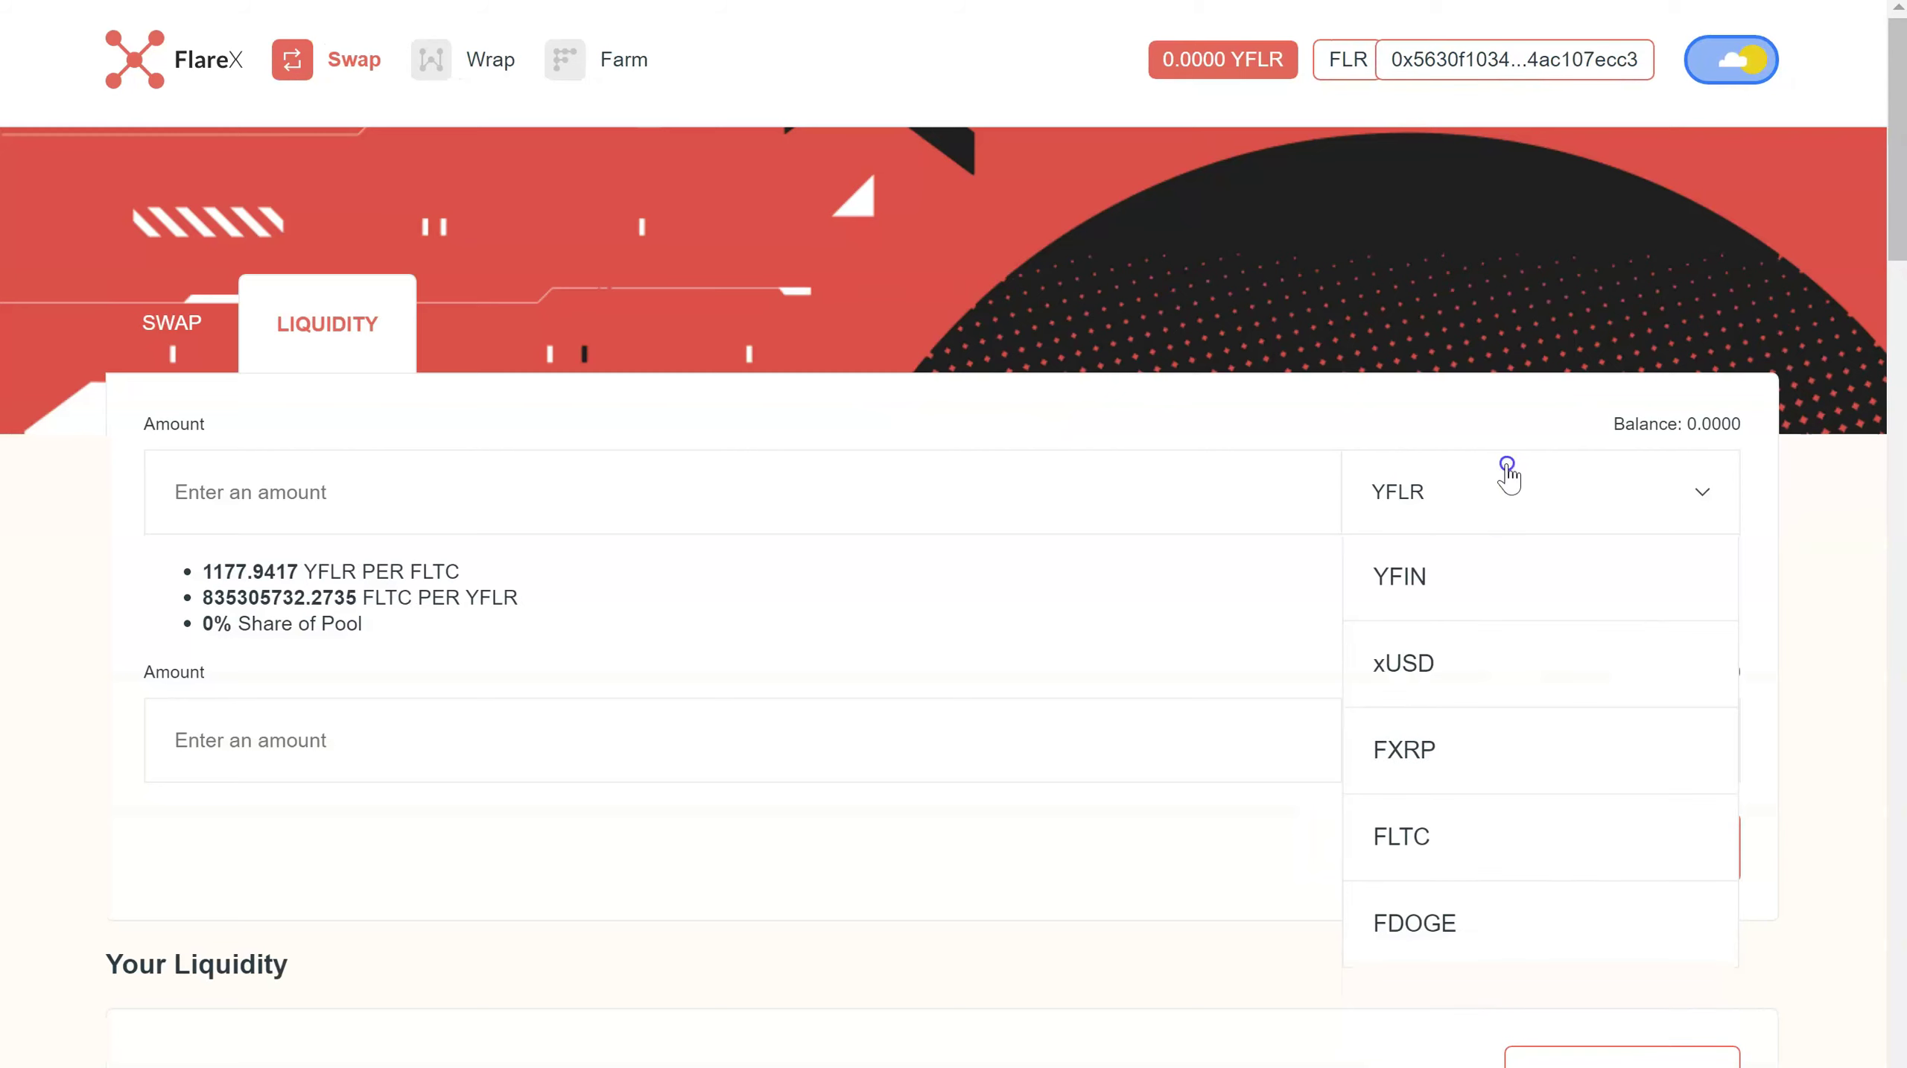
click(1457, 674)
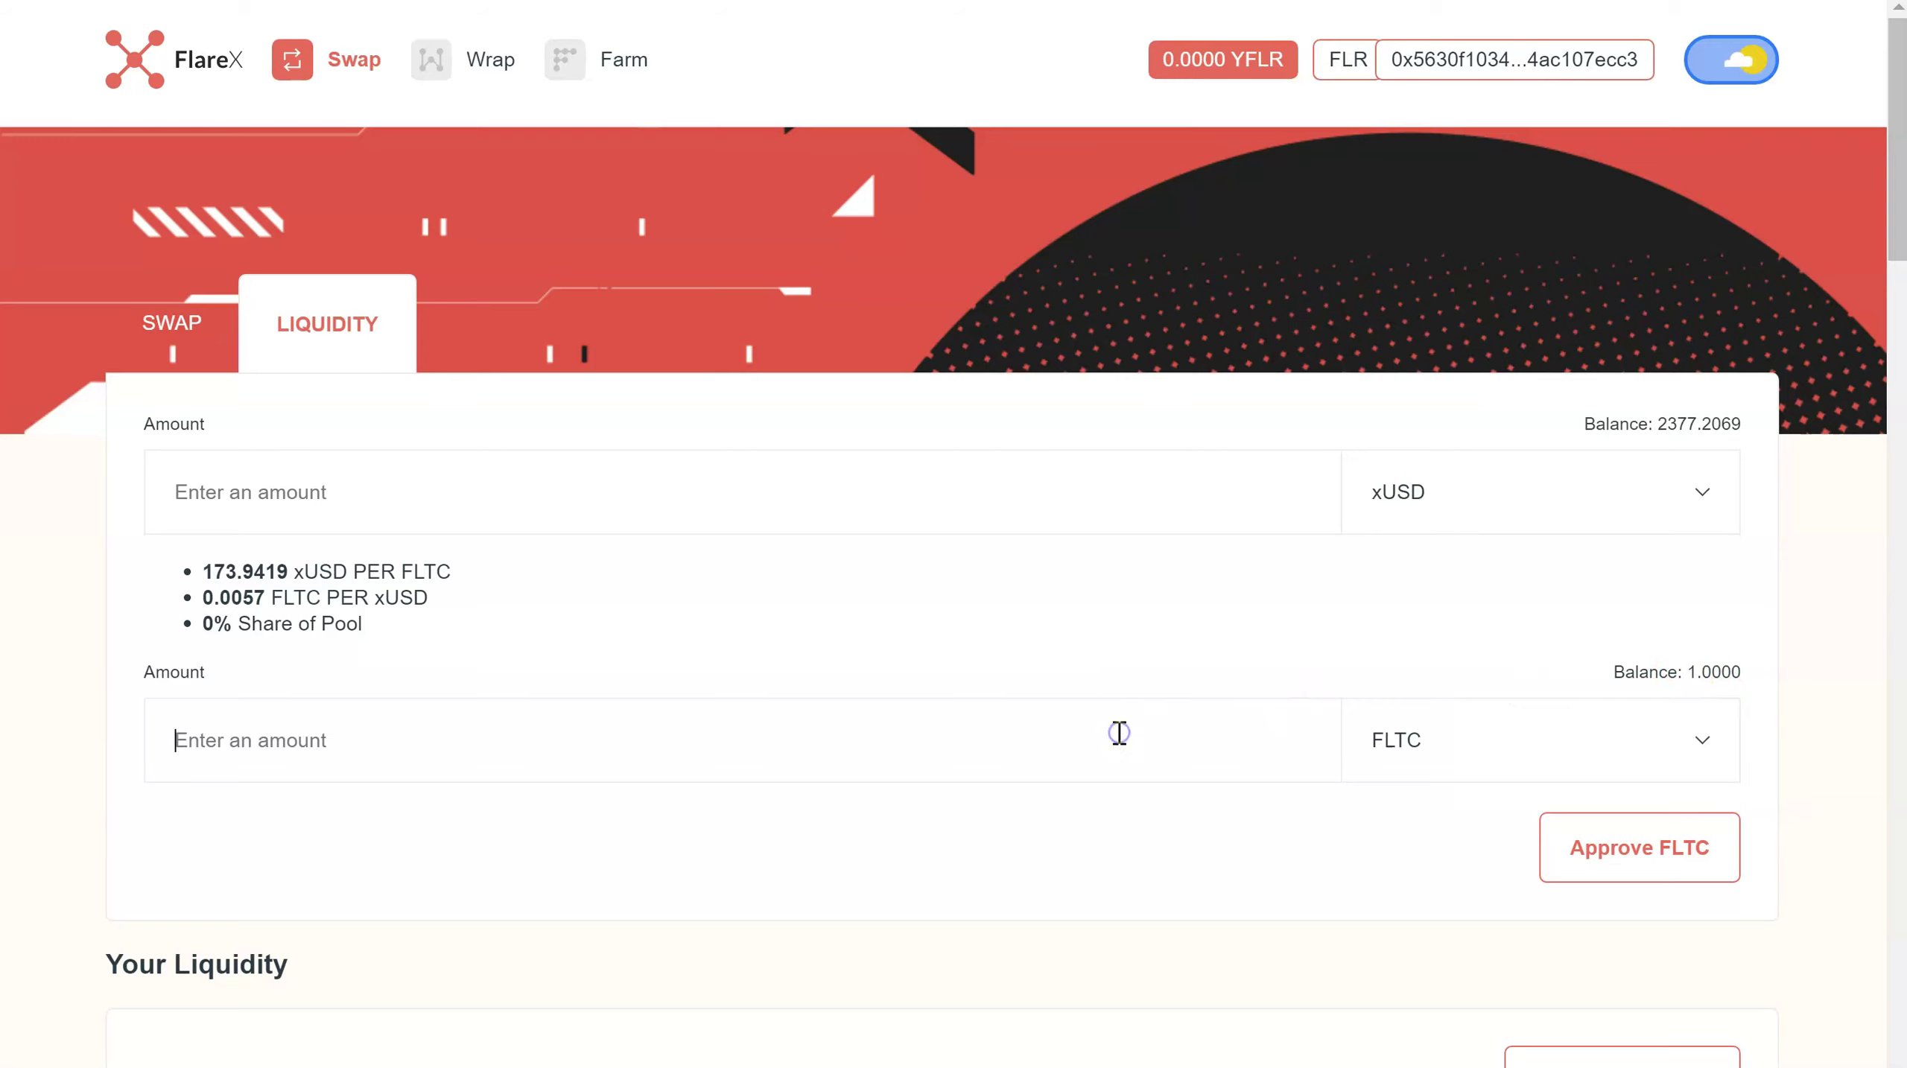
click(1290, 735)
text(1)
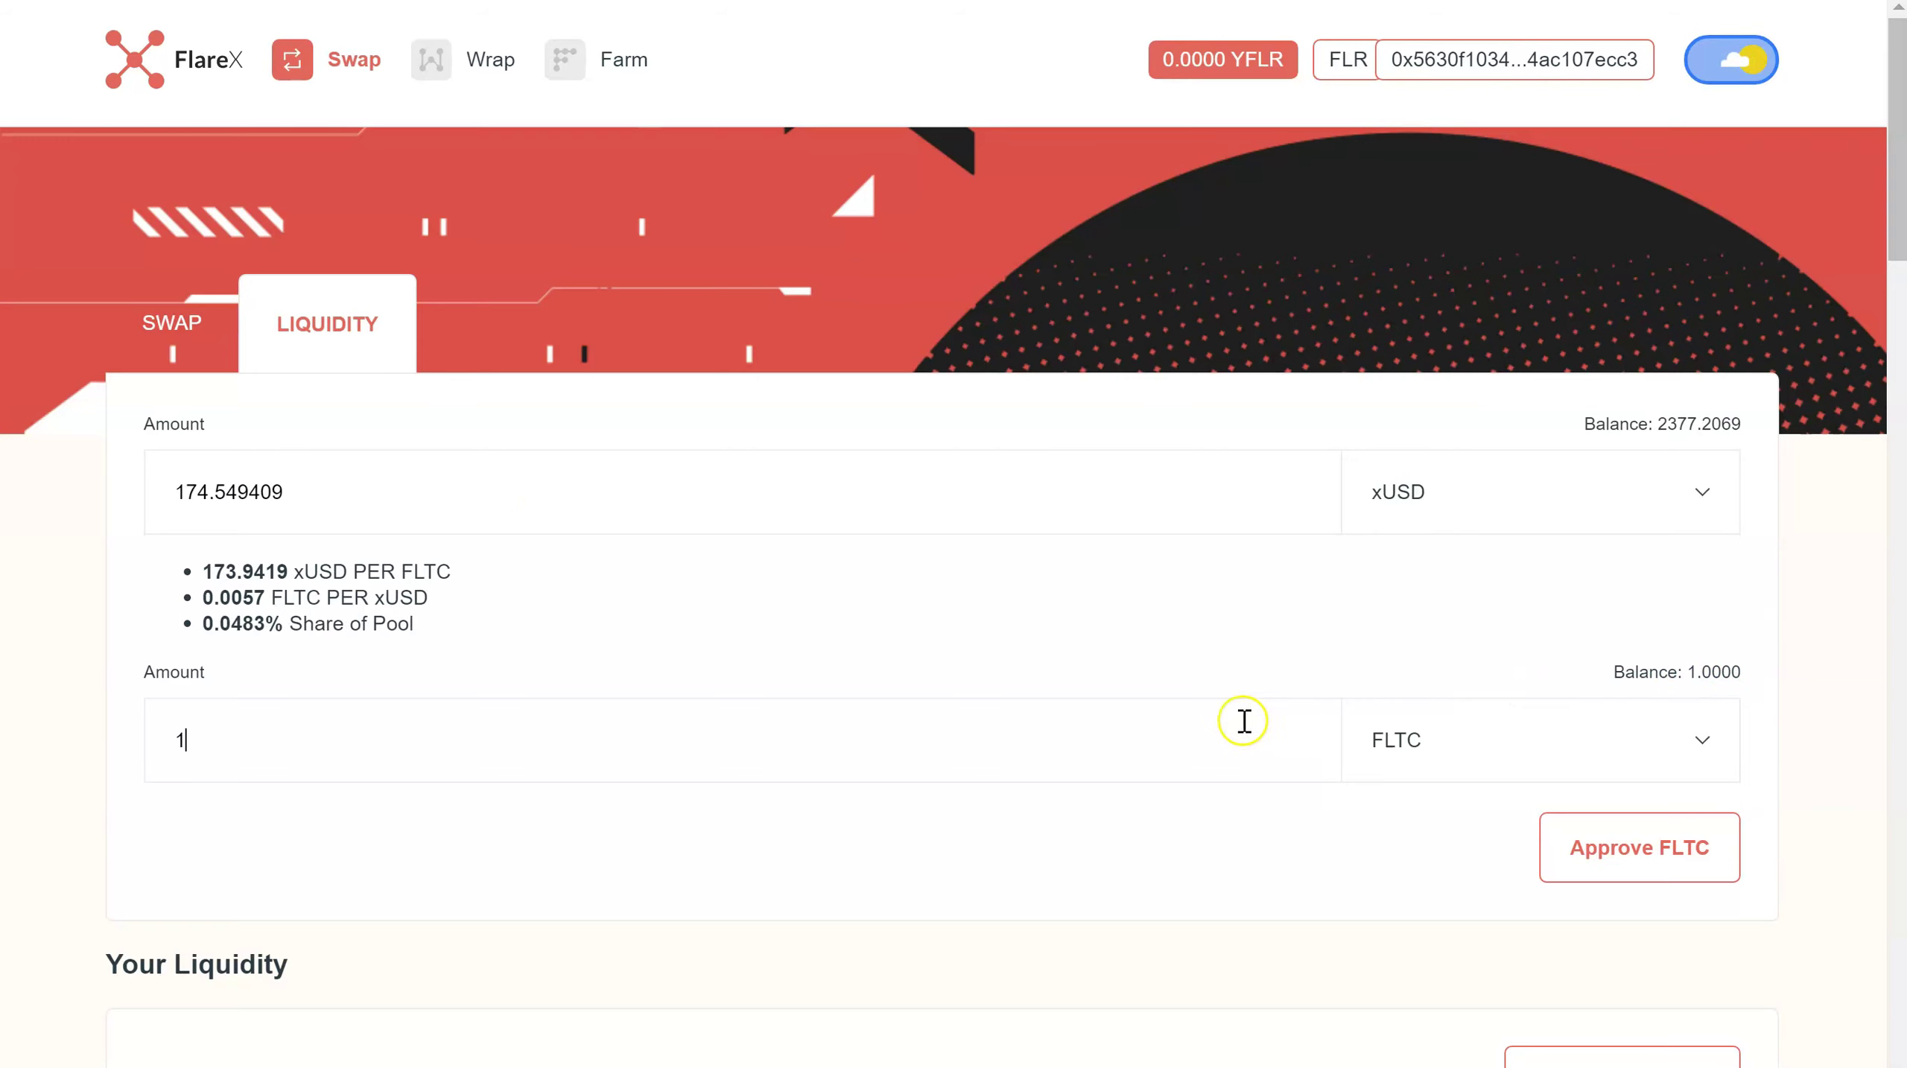
click(1639, 847)
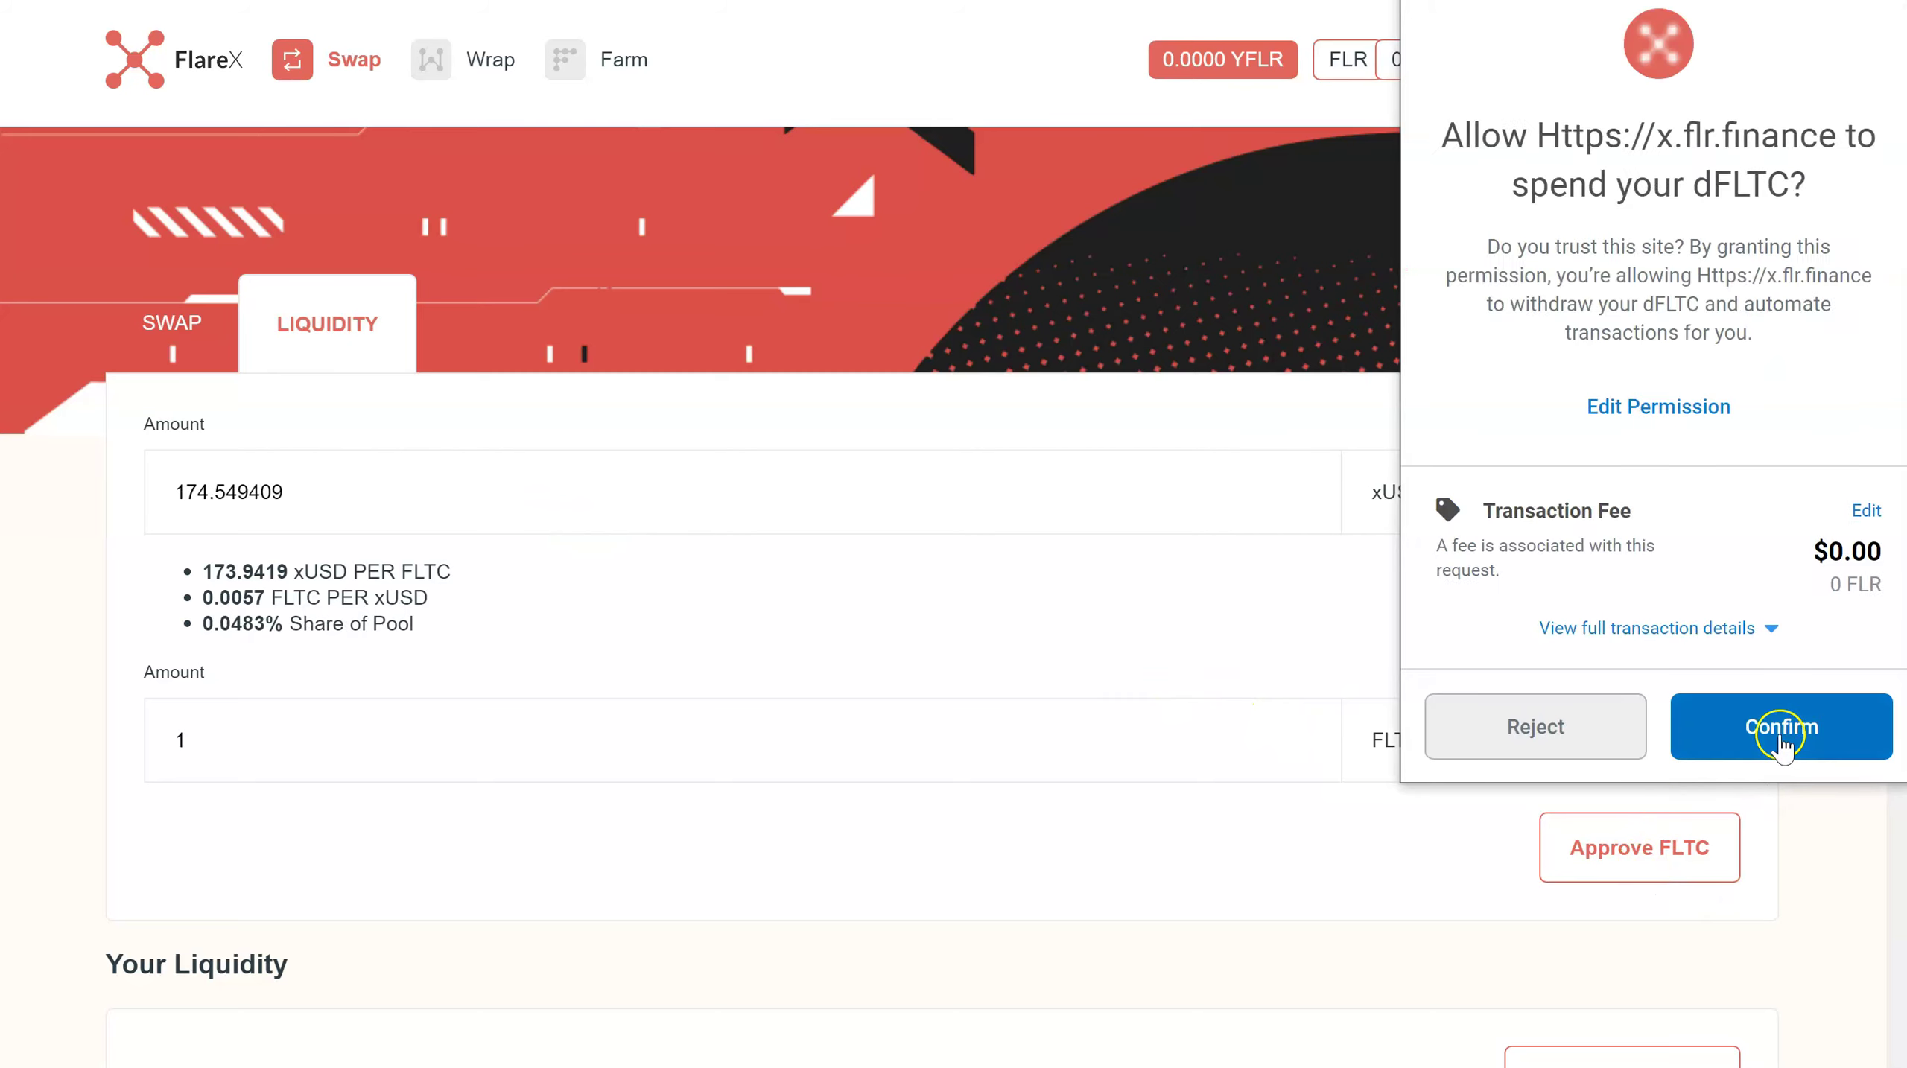
click(1782, 741)
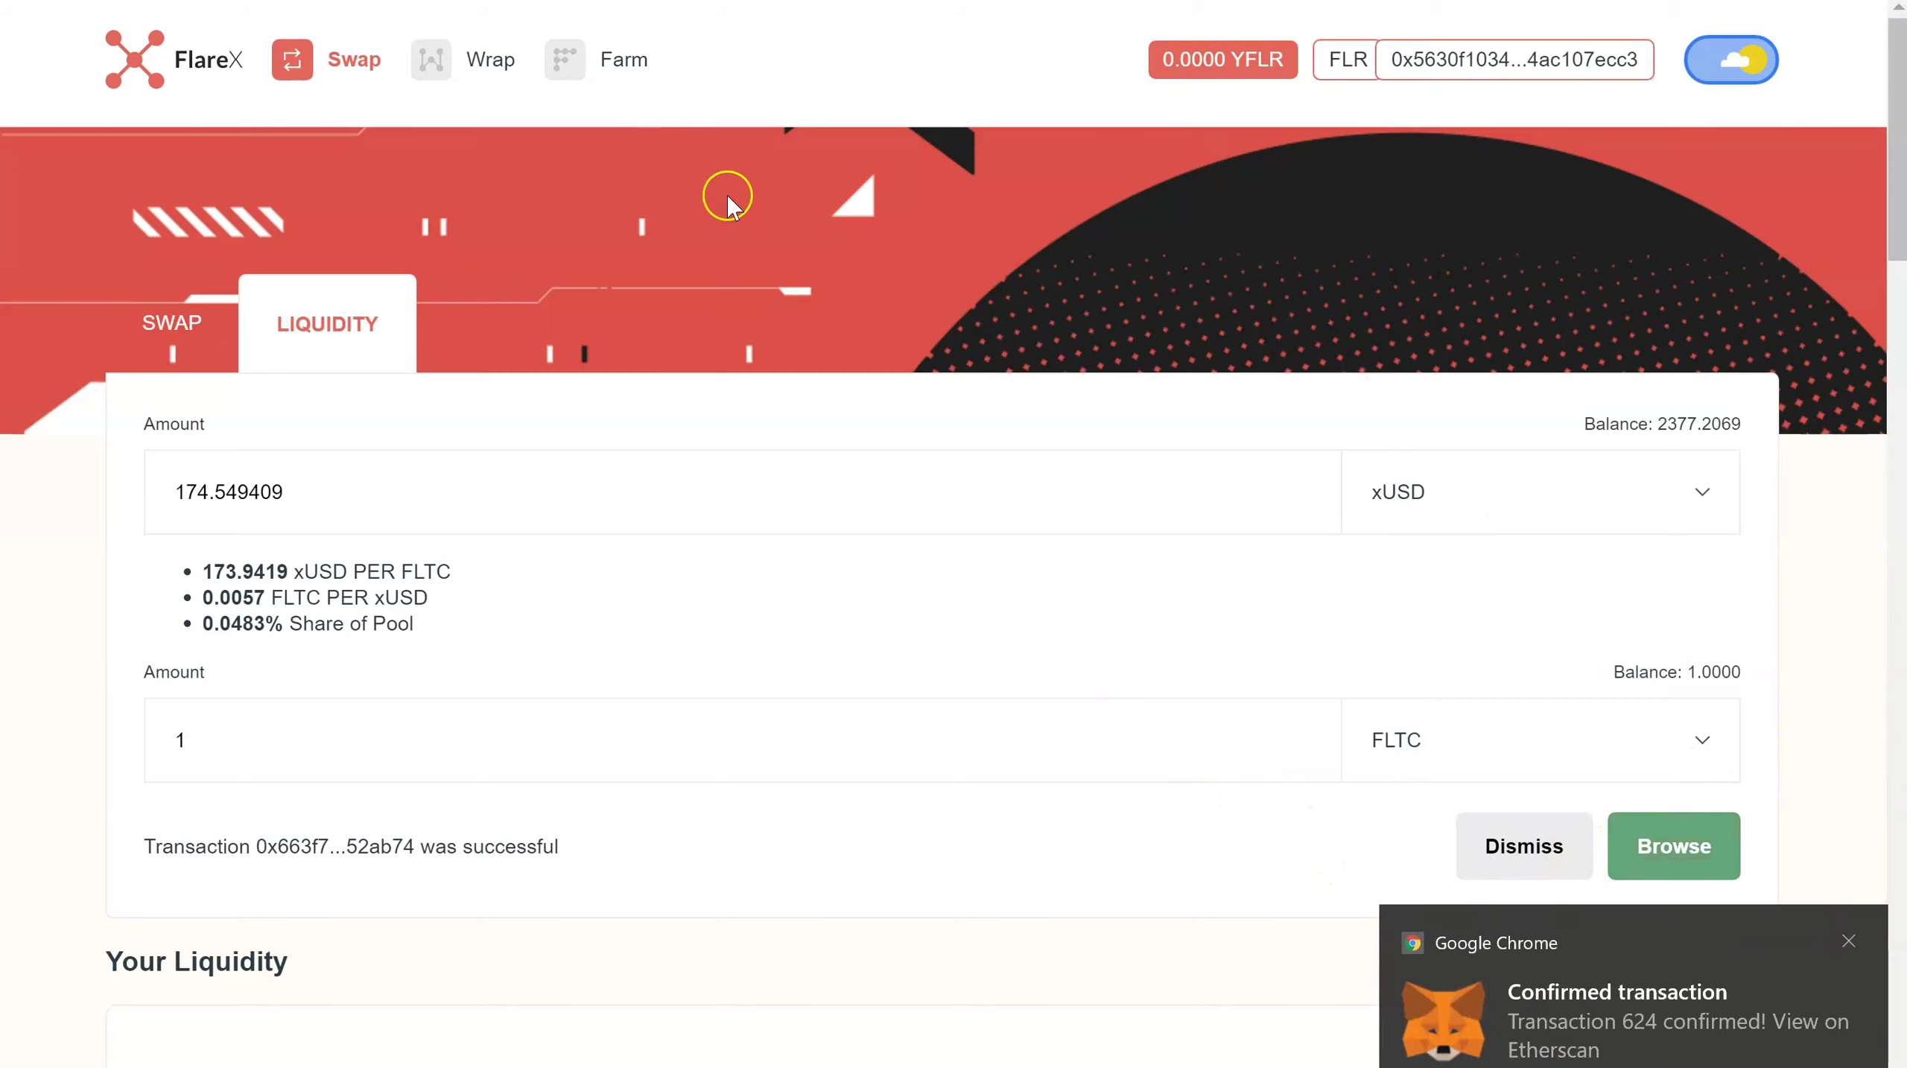
- Connect the wallet on FlareFarm and open the FLTC/xUSD LP stake field with MAX
click(624, 65)
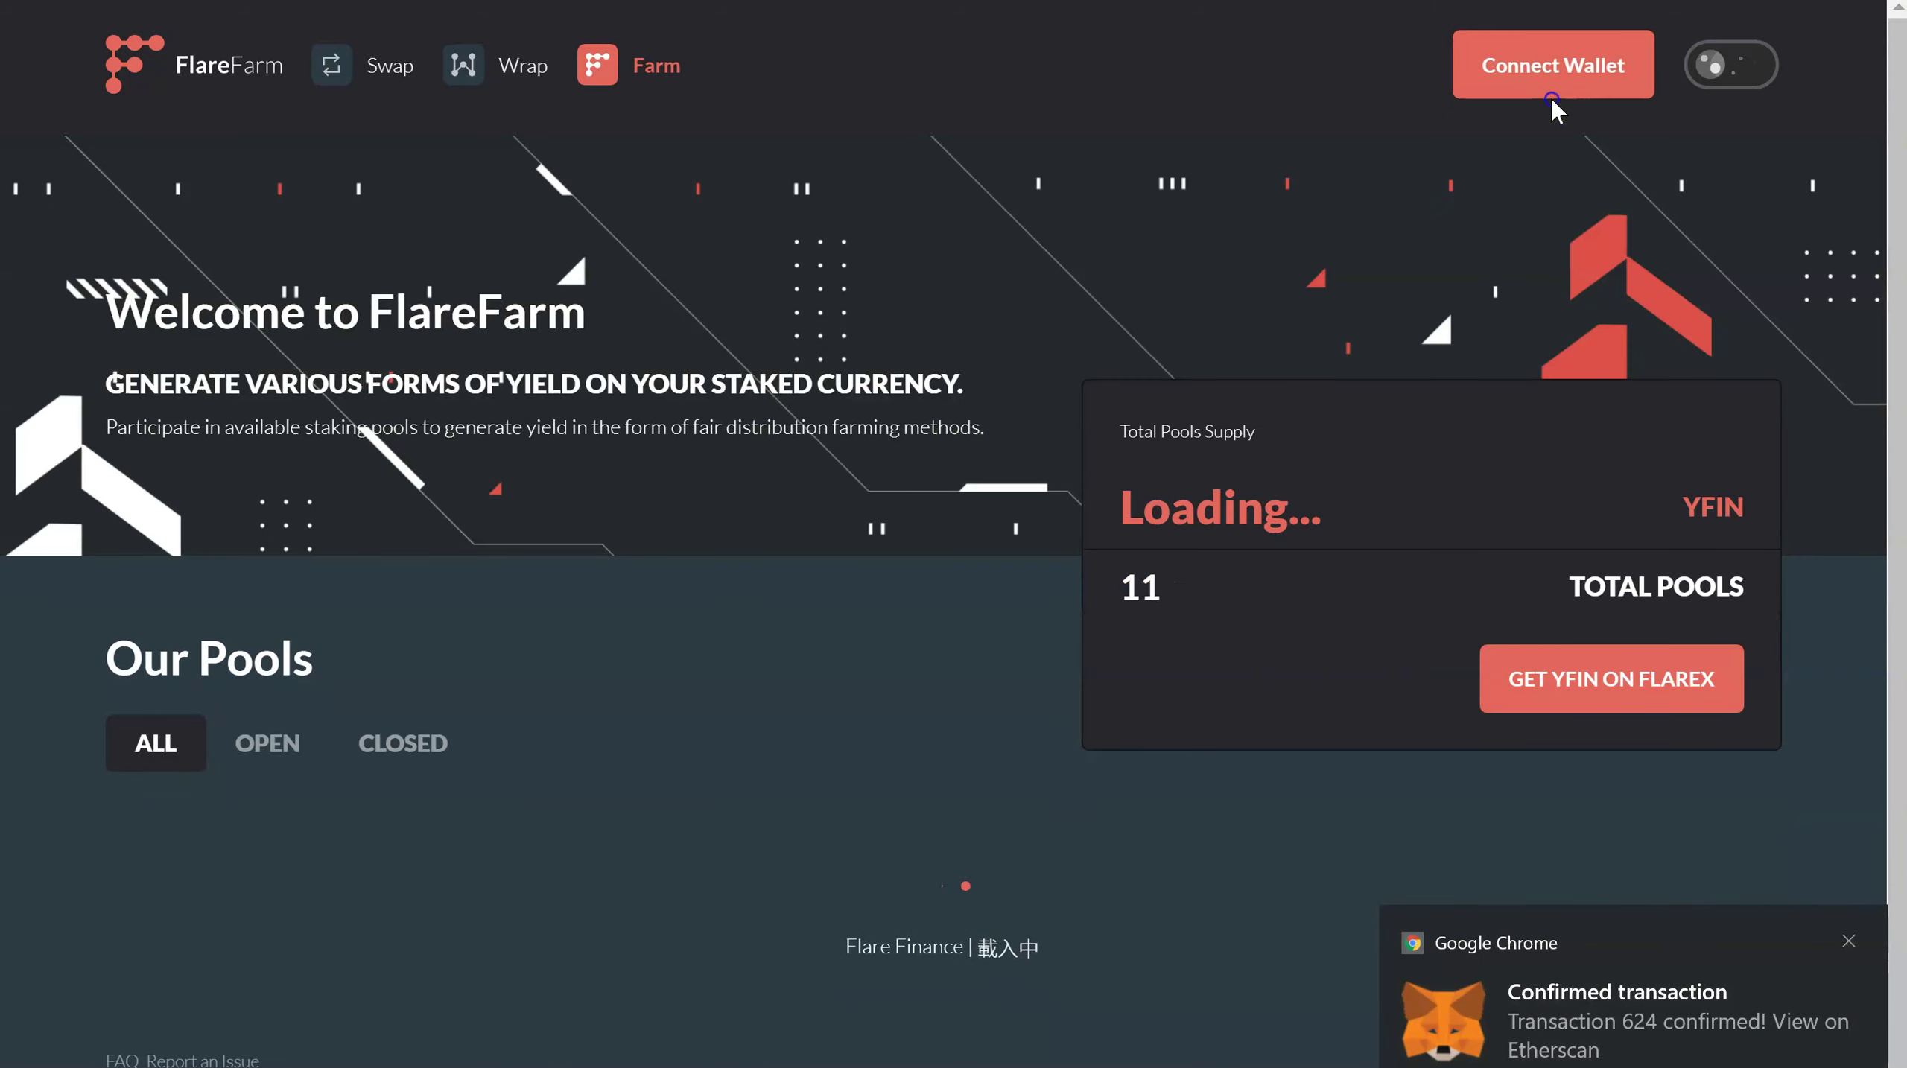
click(1550, 93)
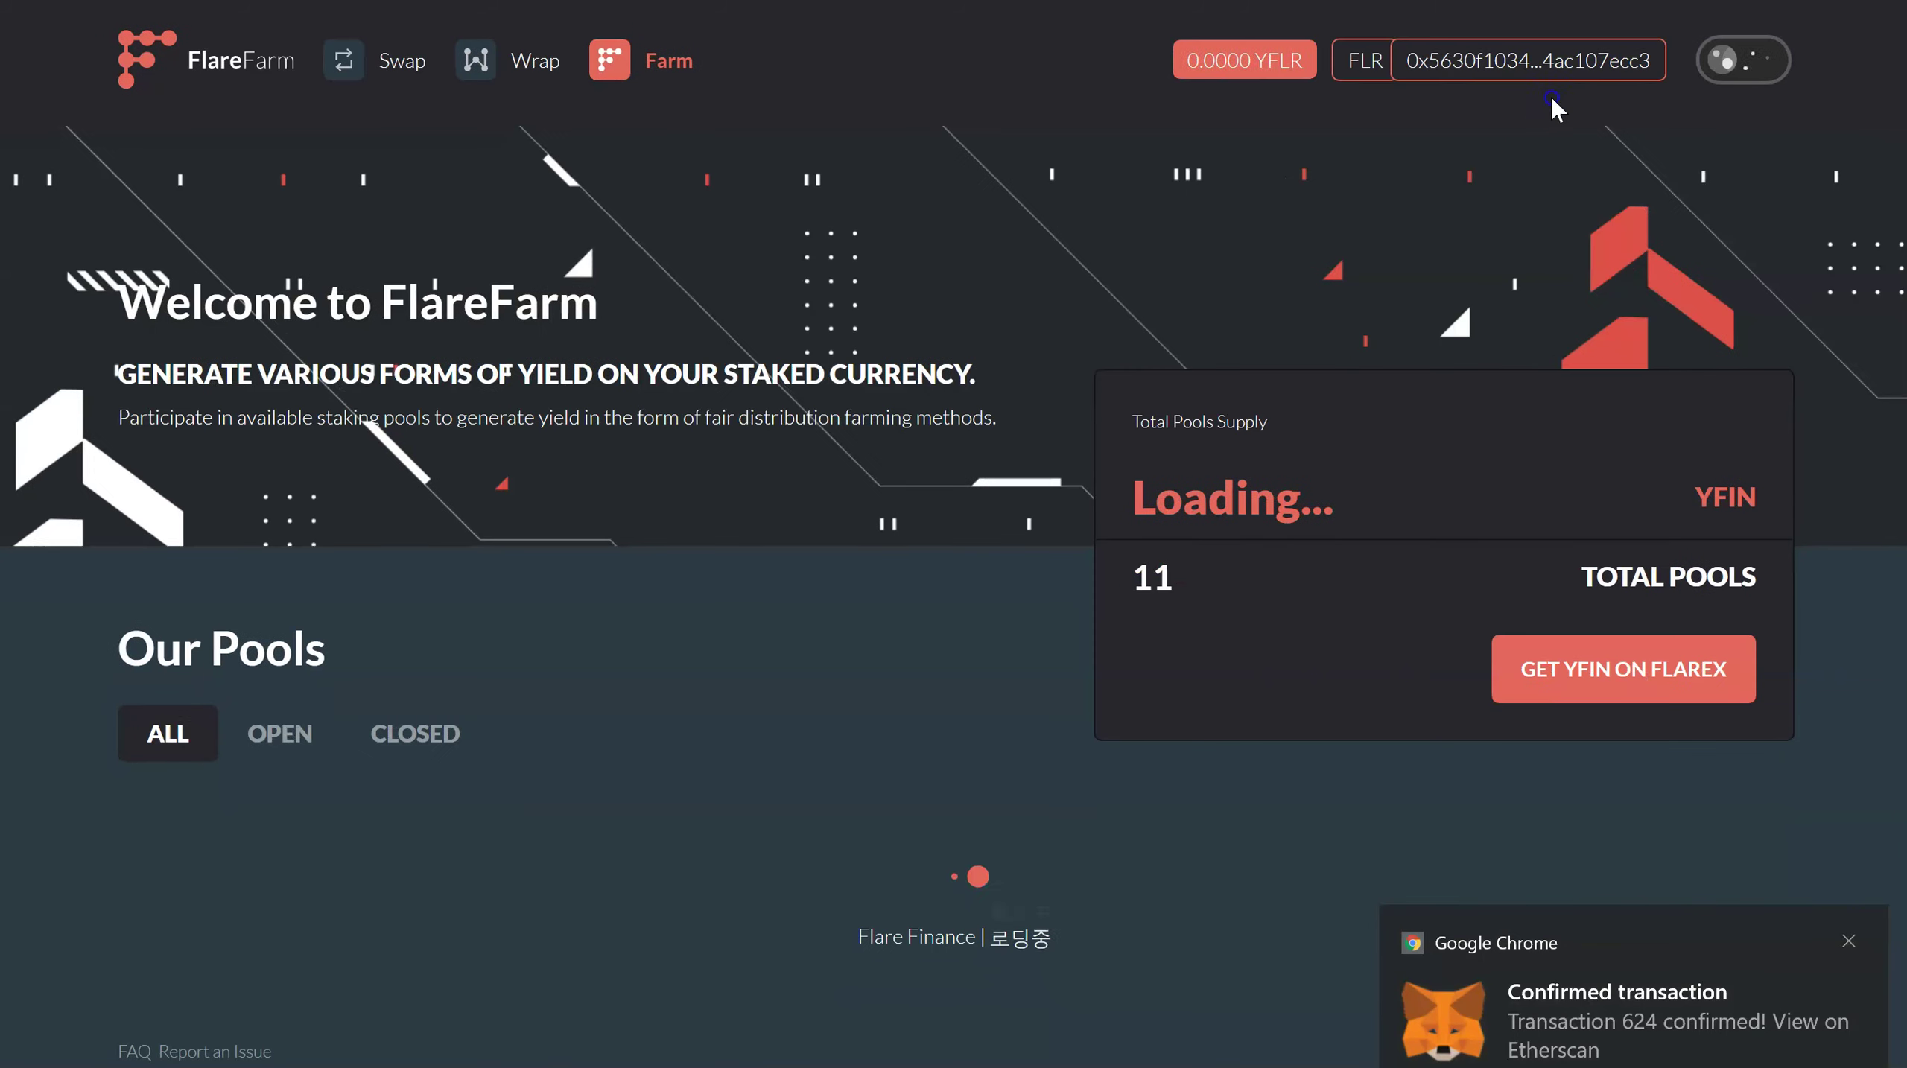
scroll(1047, 253, down, 6)
scroll(1047, 253, down, 1)
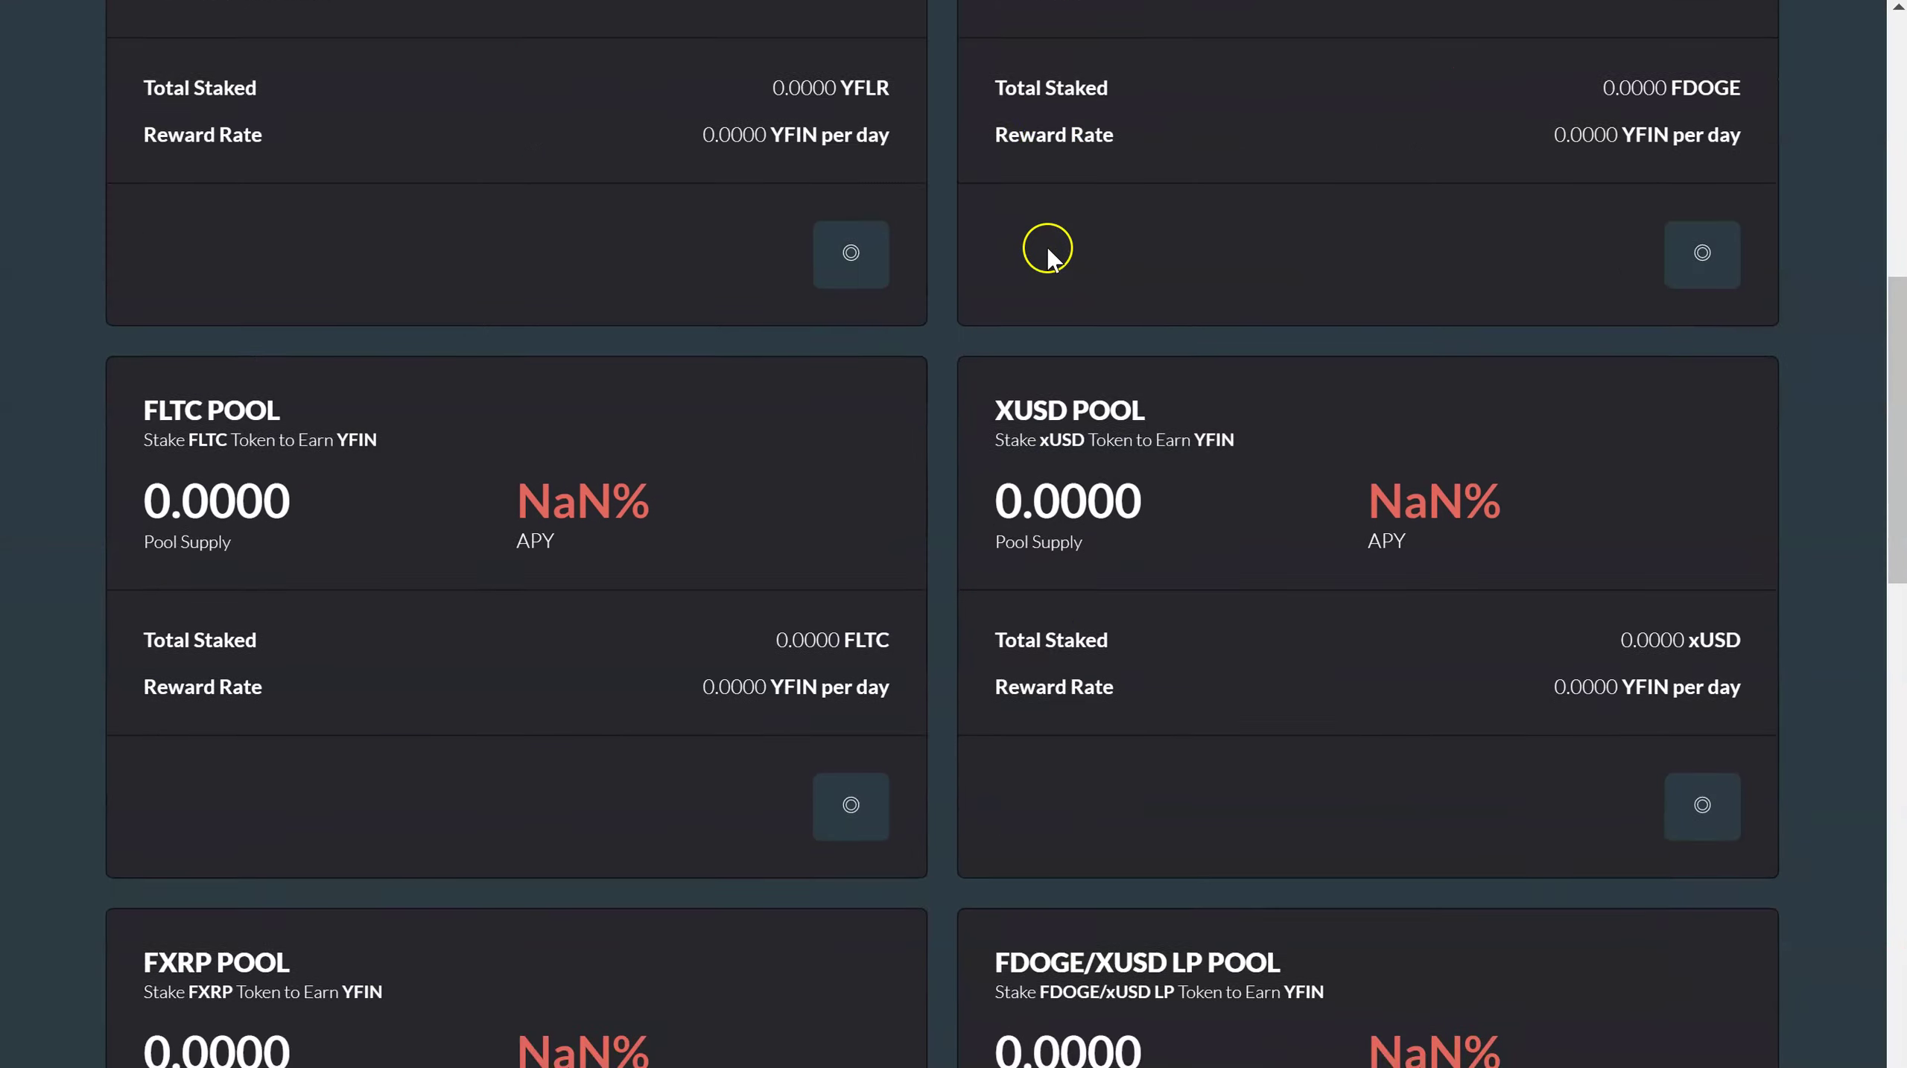
scroll(1048, 253, down, 10)
scroll(1047, 261, down, 5)
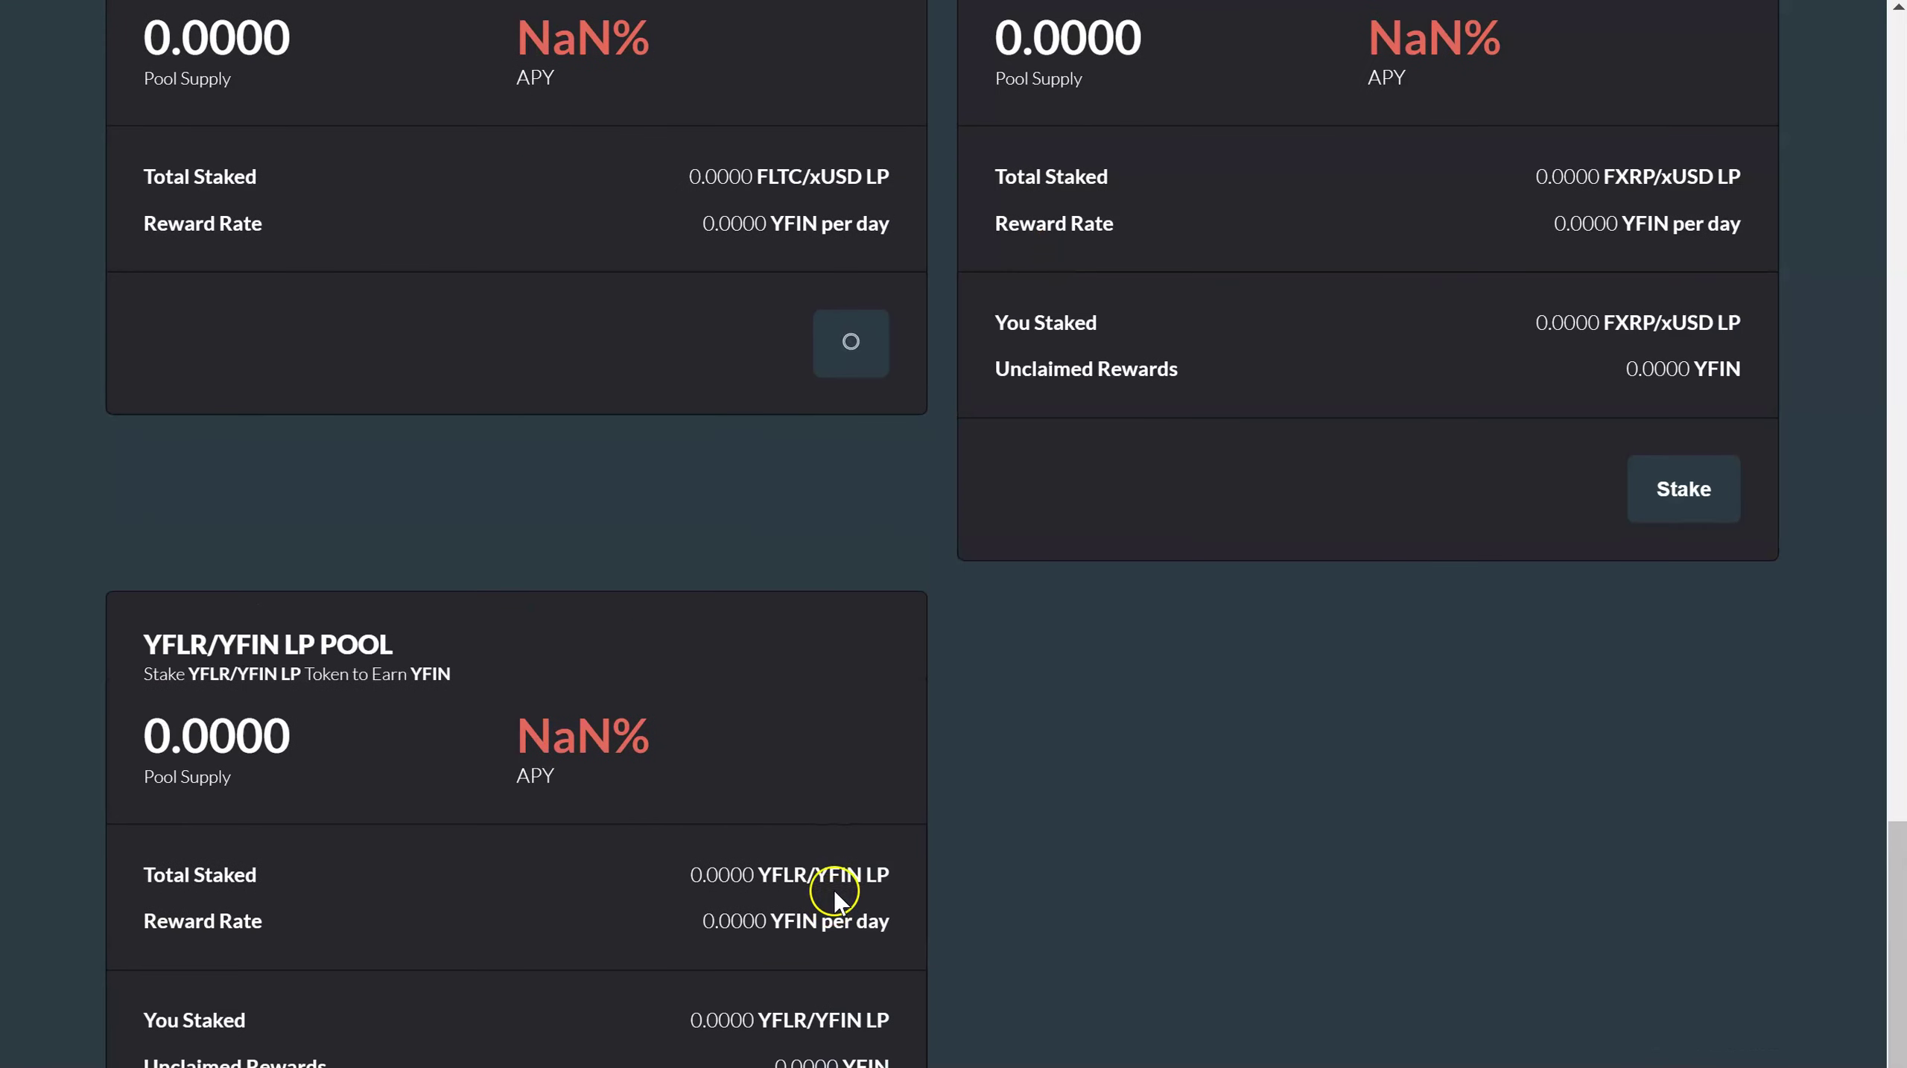
scroll(879, 790, up, 3)
scroll(891, 764, up, 1)
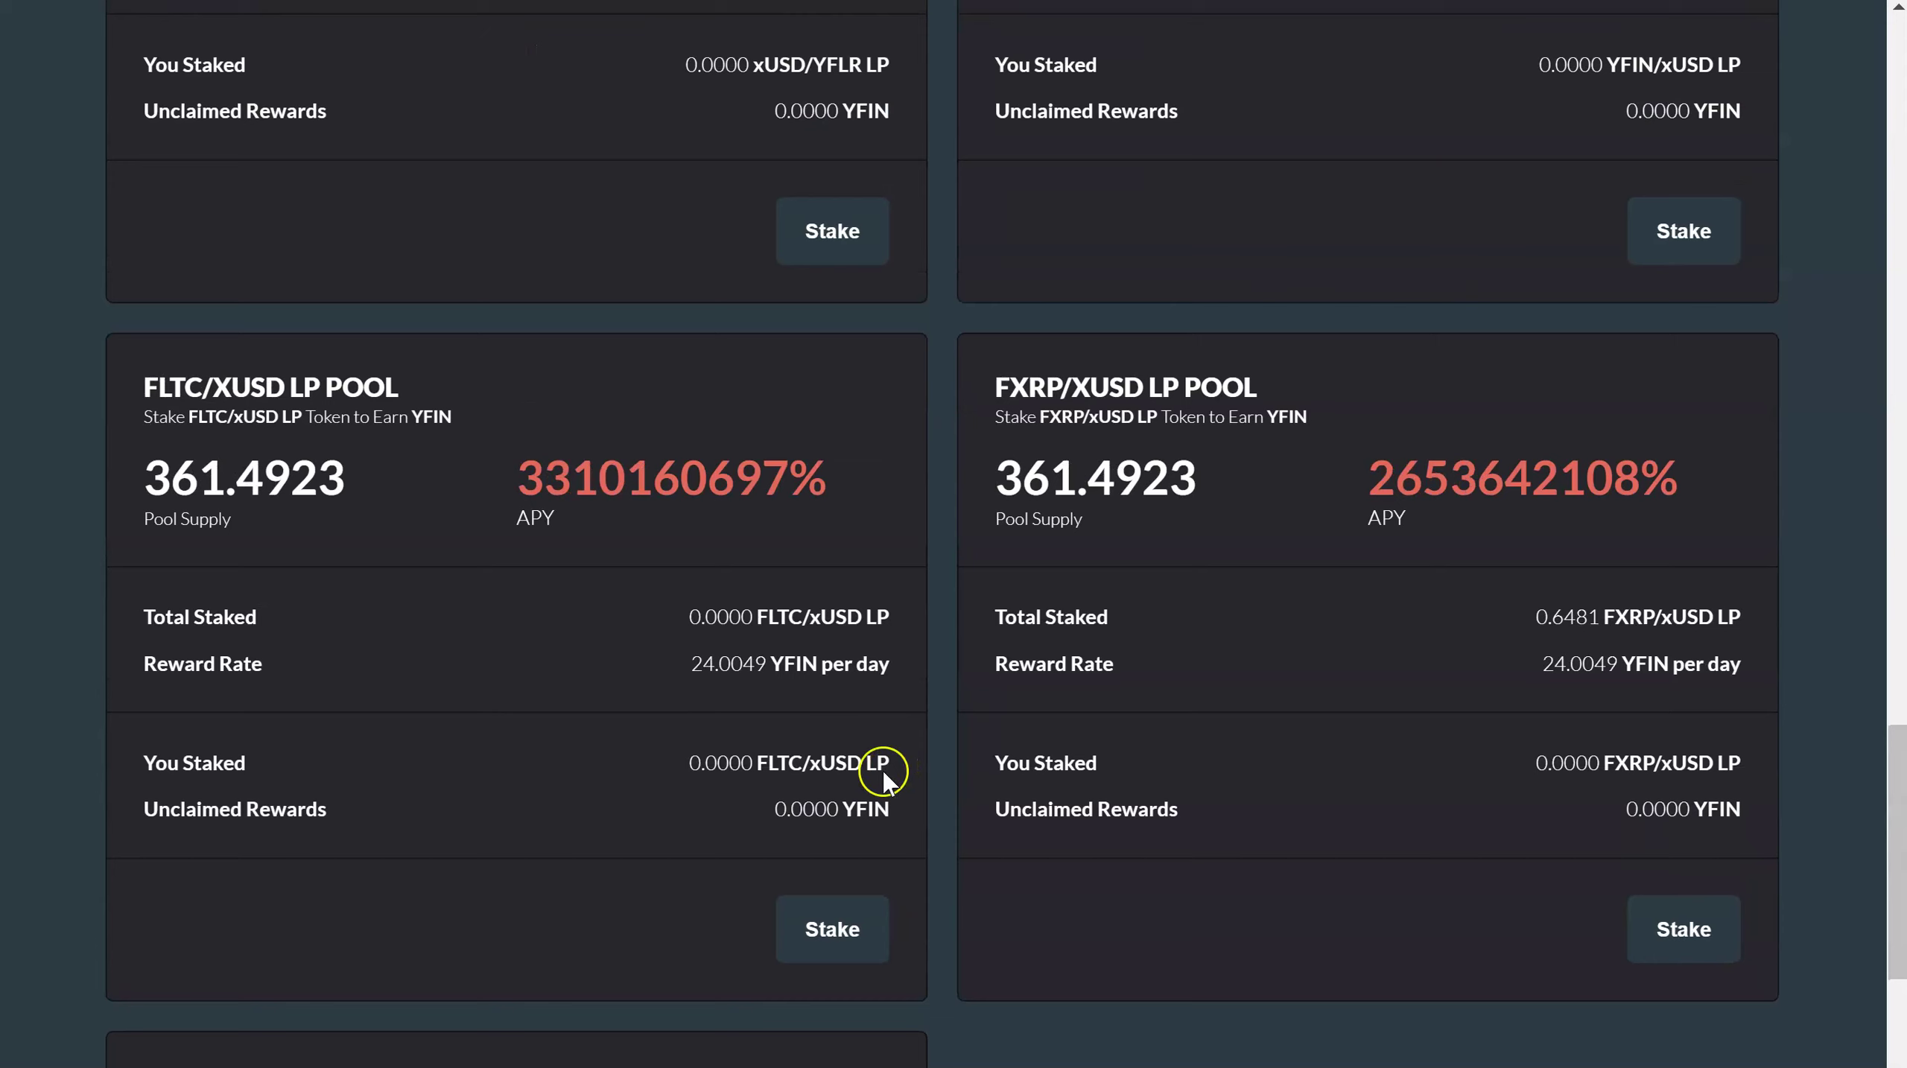
click(830, 931)
click(593, 932)
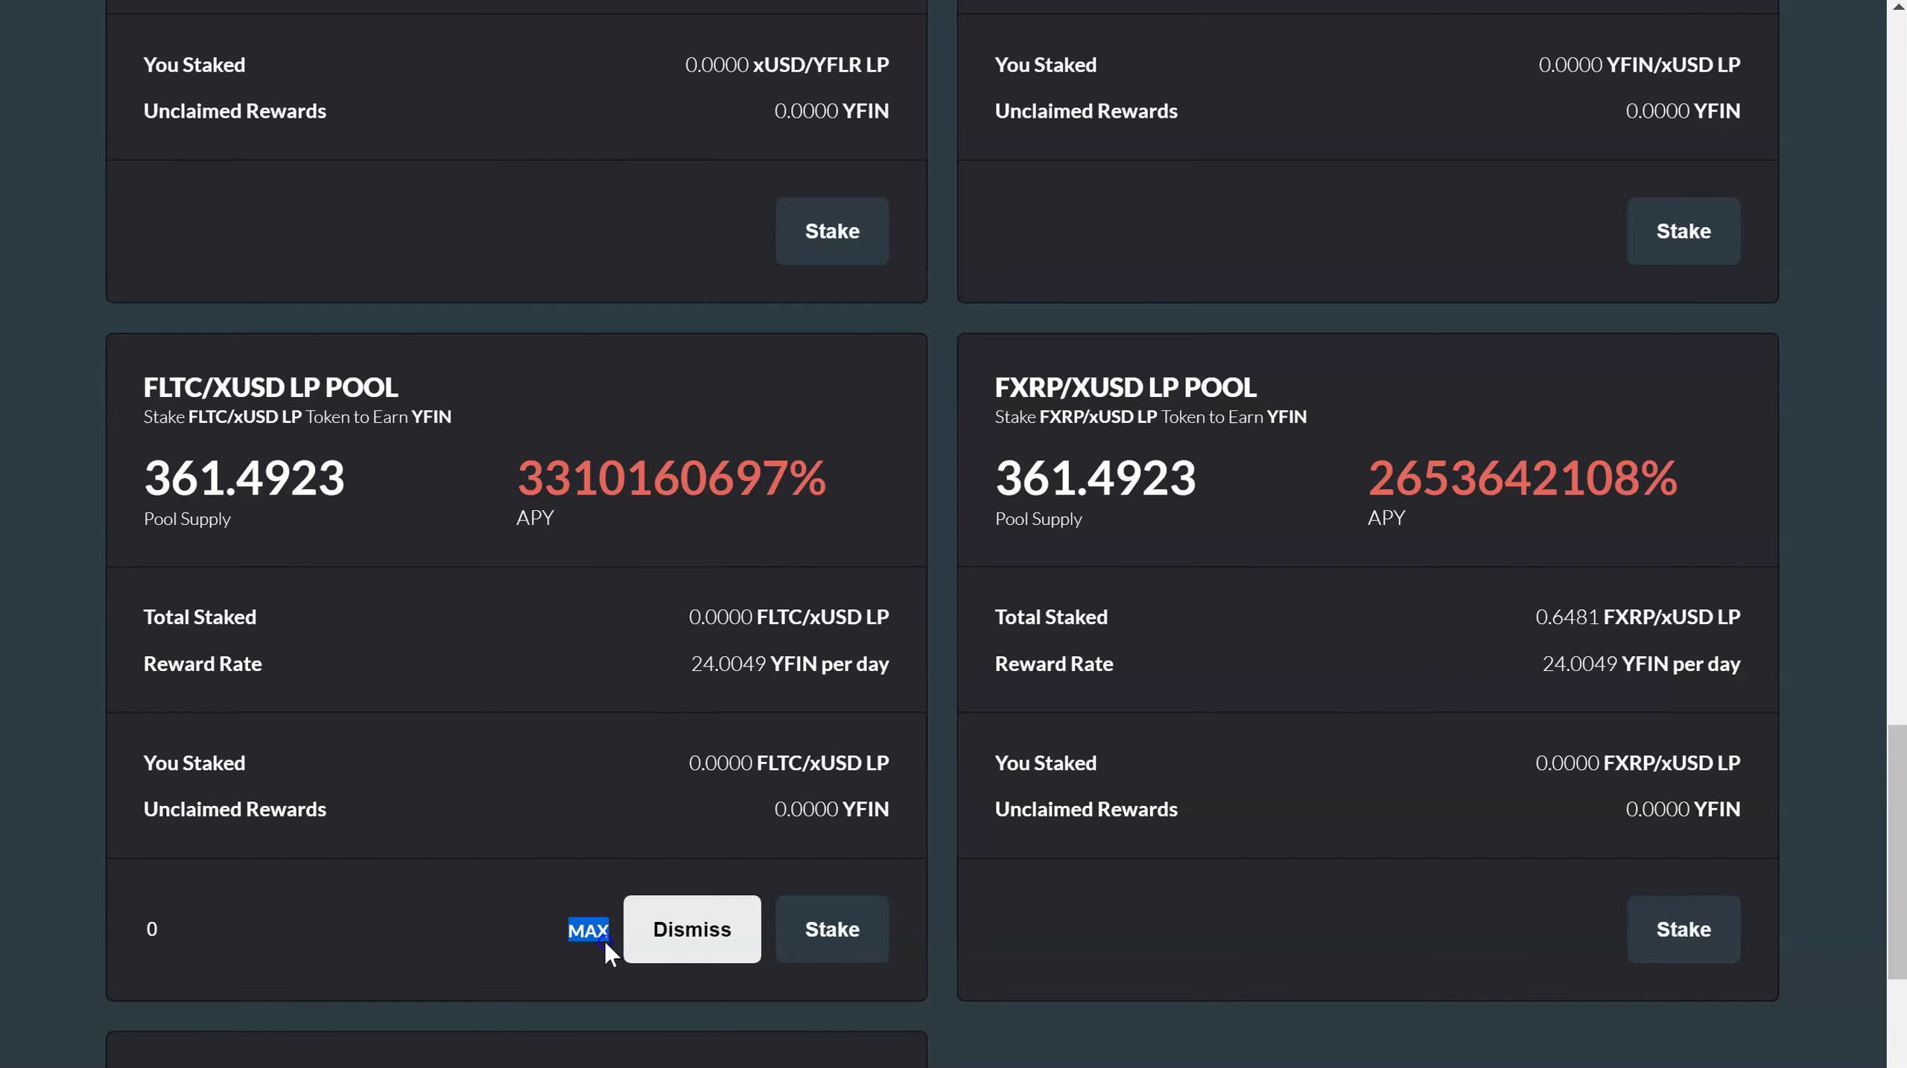
scroll(663, 502, up, 5)
scroll(669, 505, up, 3)
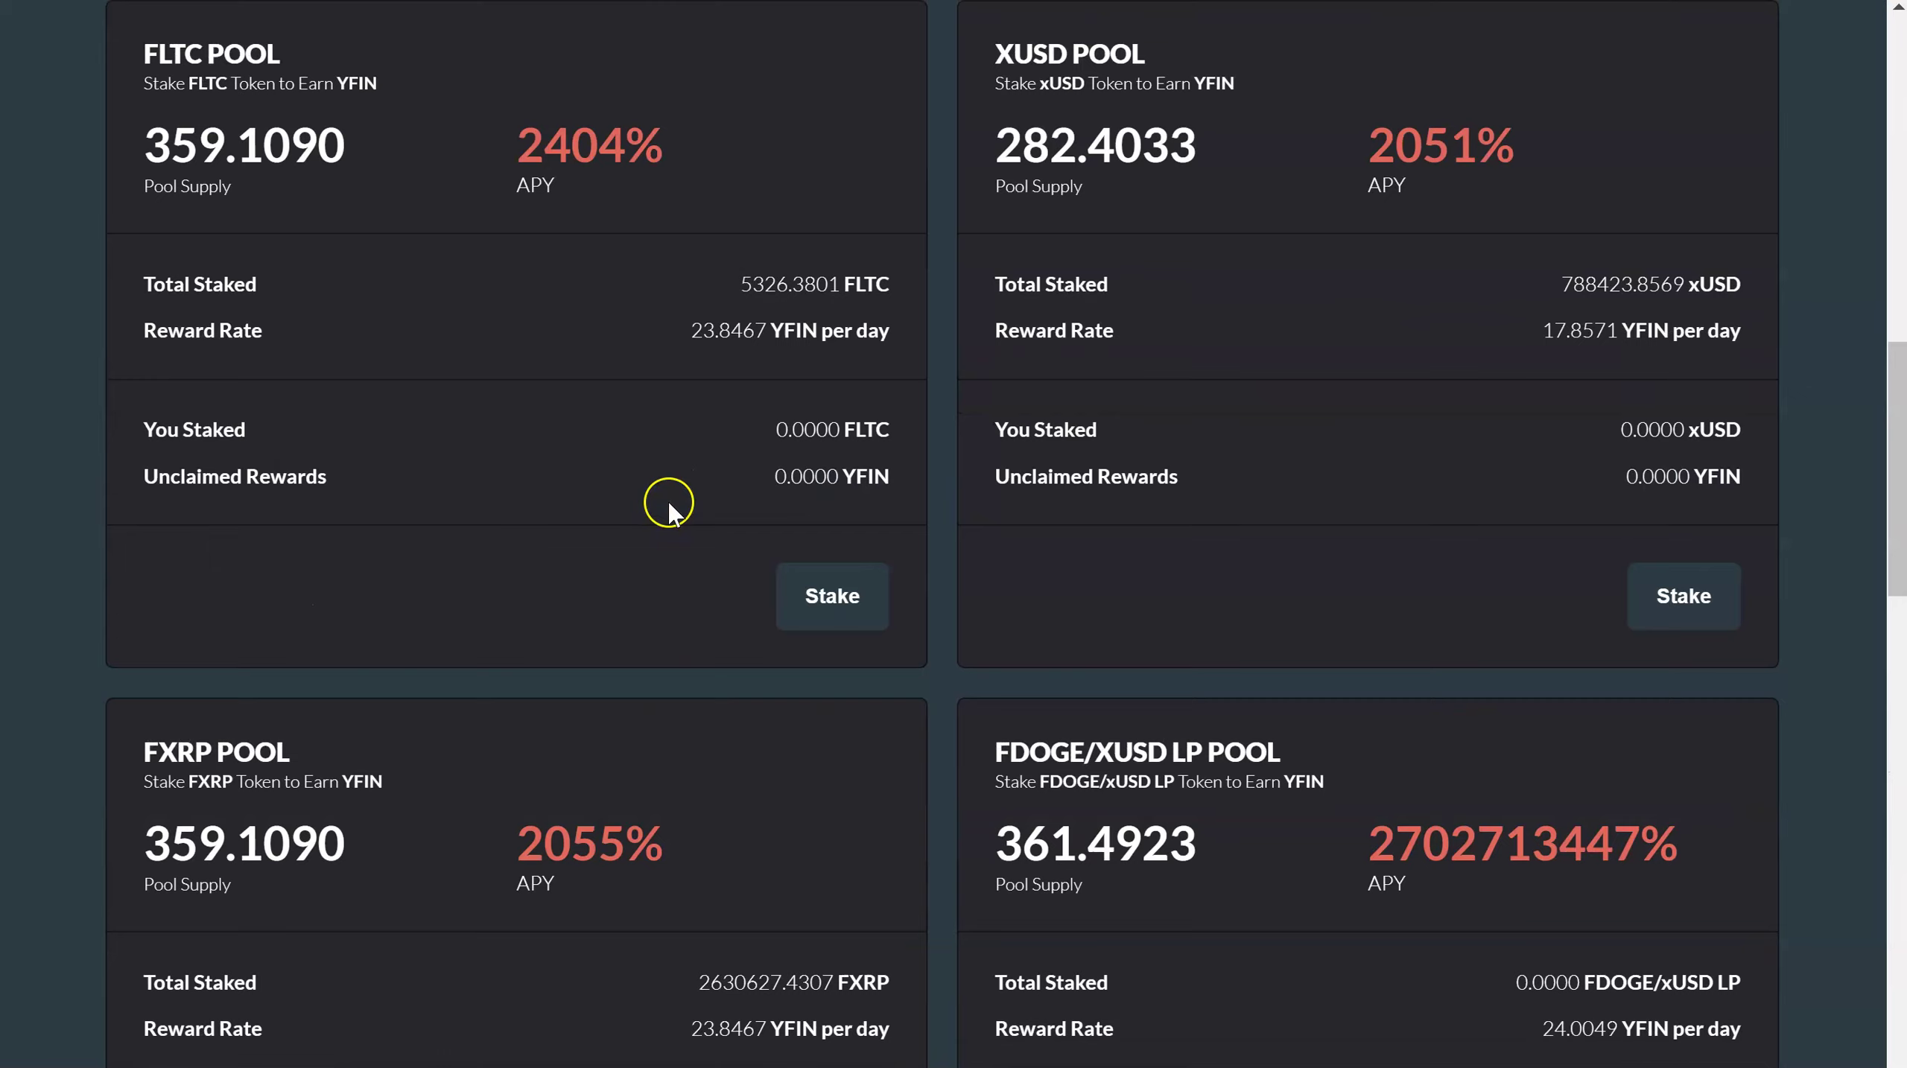
scroll(668, 505, up, 10)
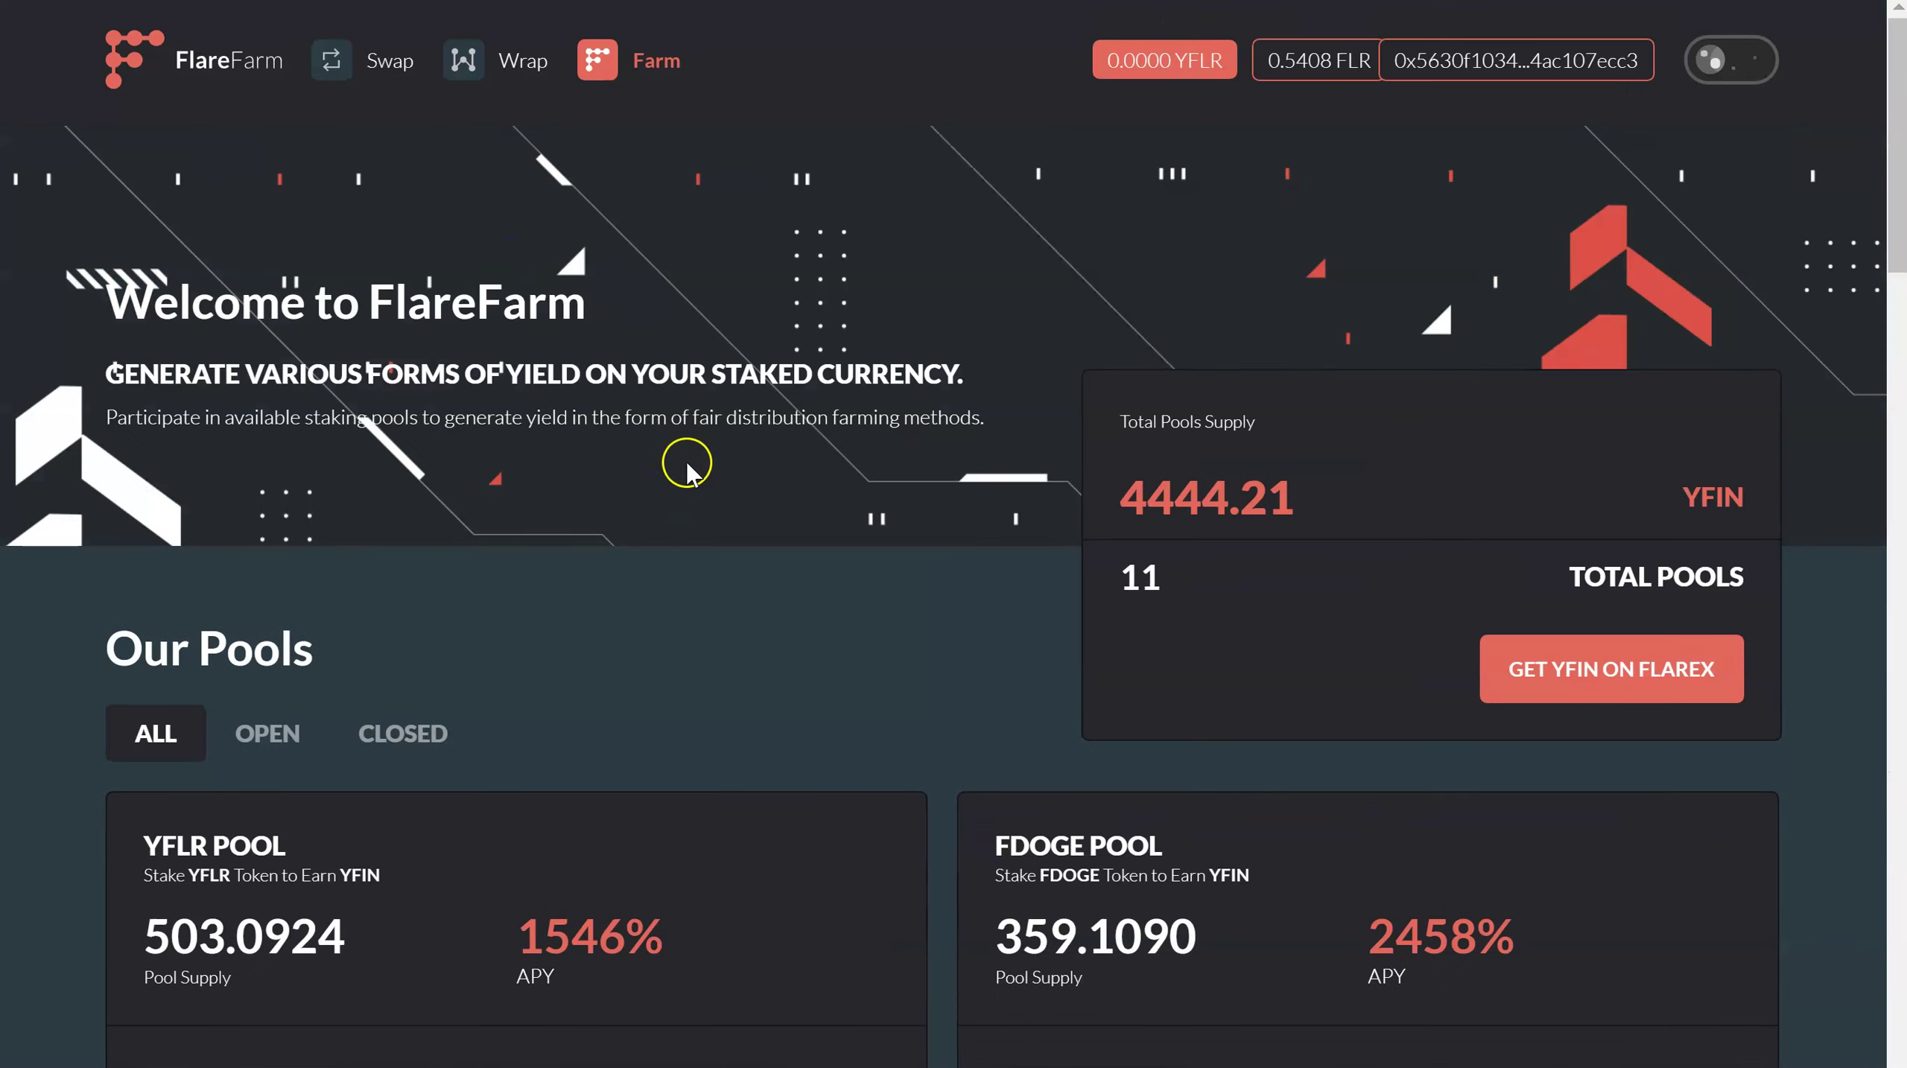
- Approve the FLTC/xUSD pair on FlareX Liquidity, confirming the MetaMask request twice
click(391, 62)
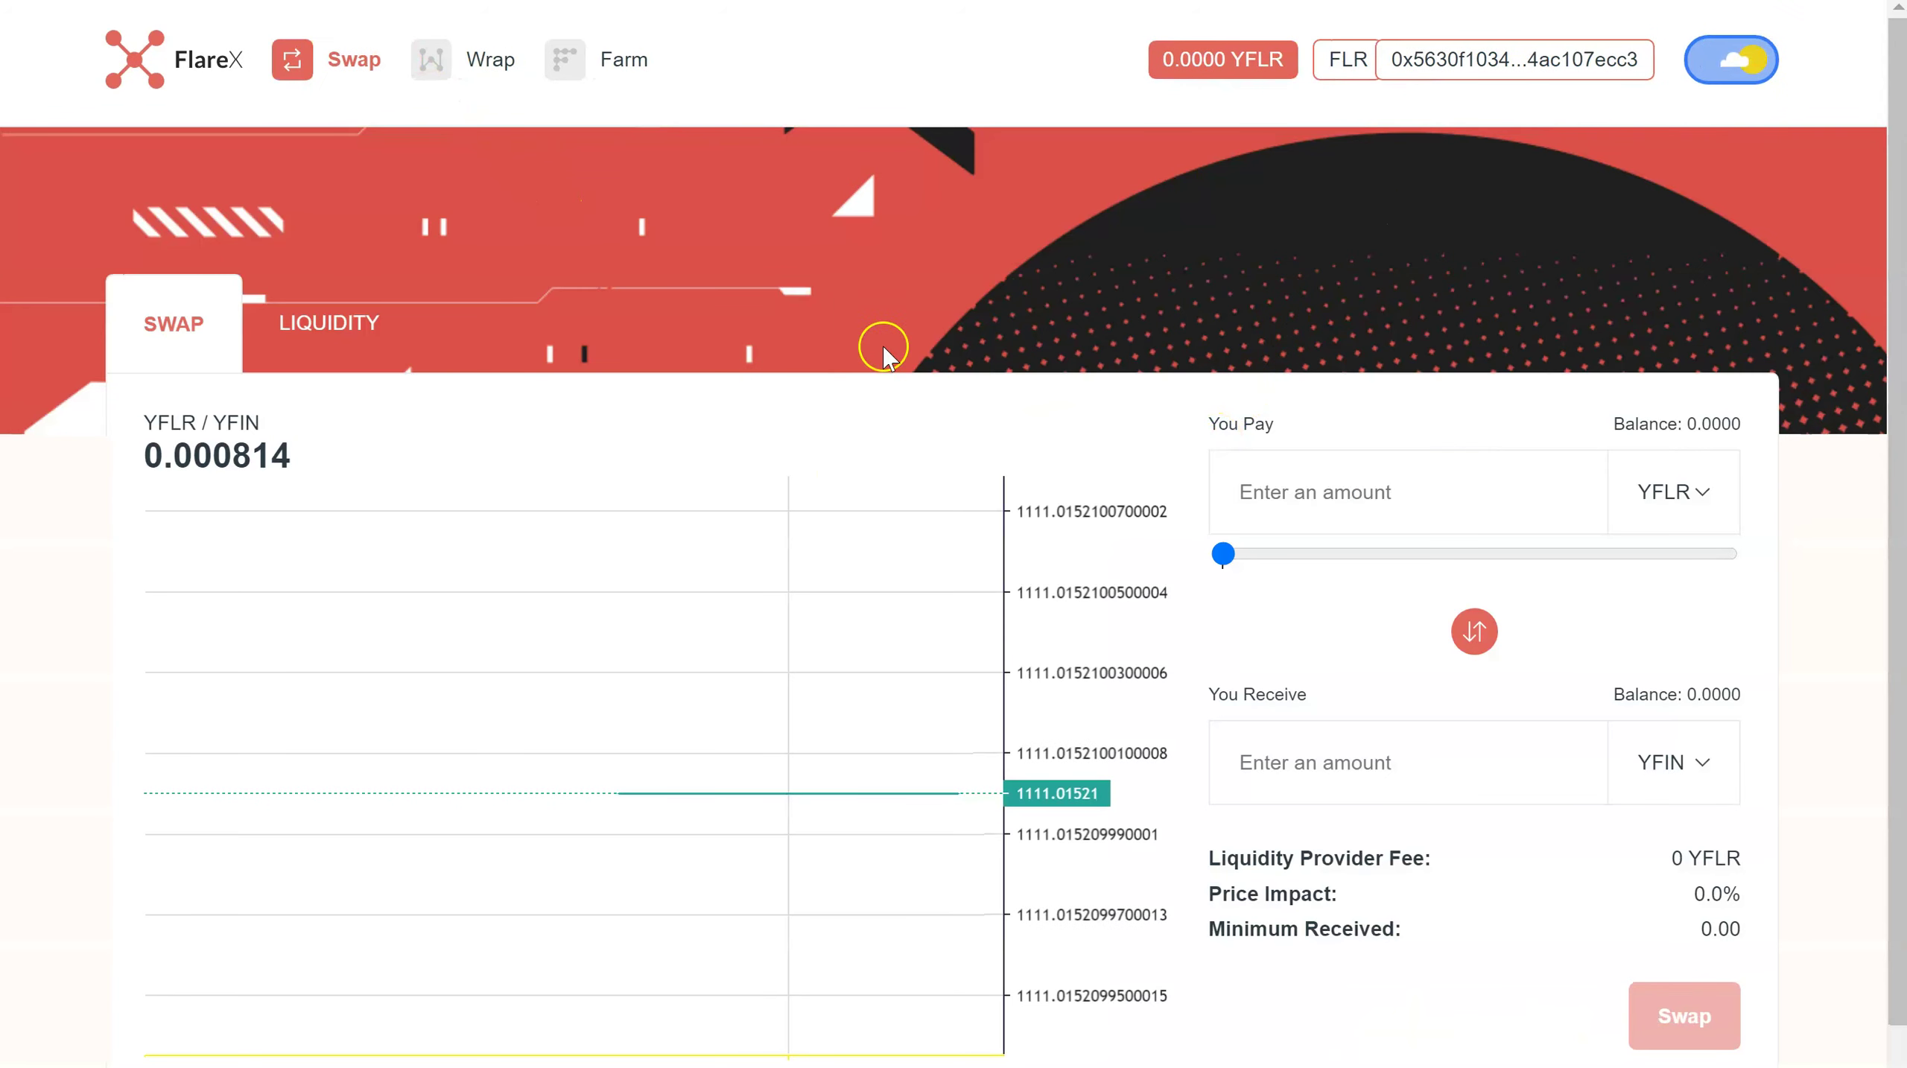
click(342, 332)
scroll(772, 347, down, 5)
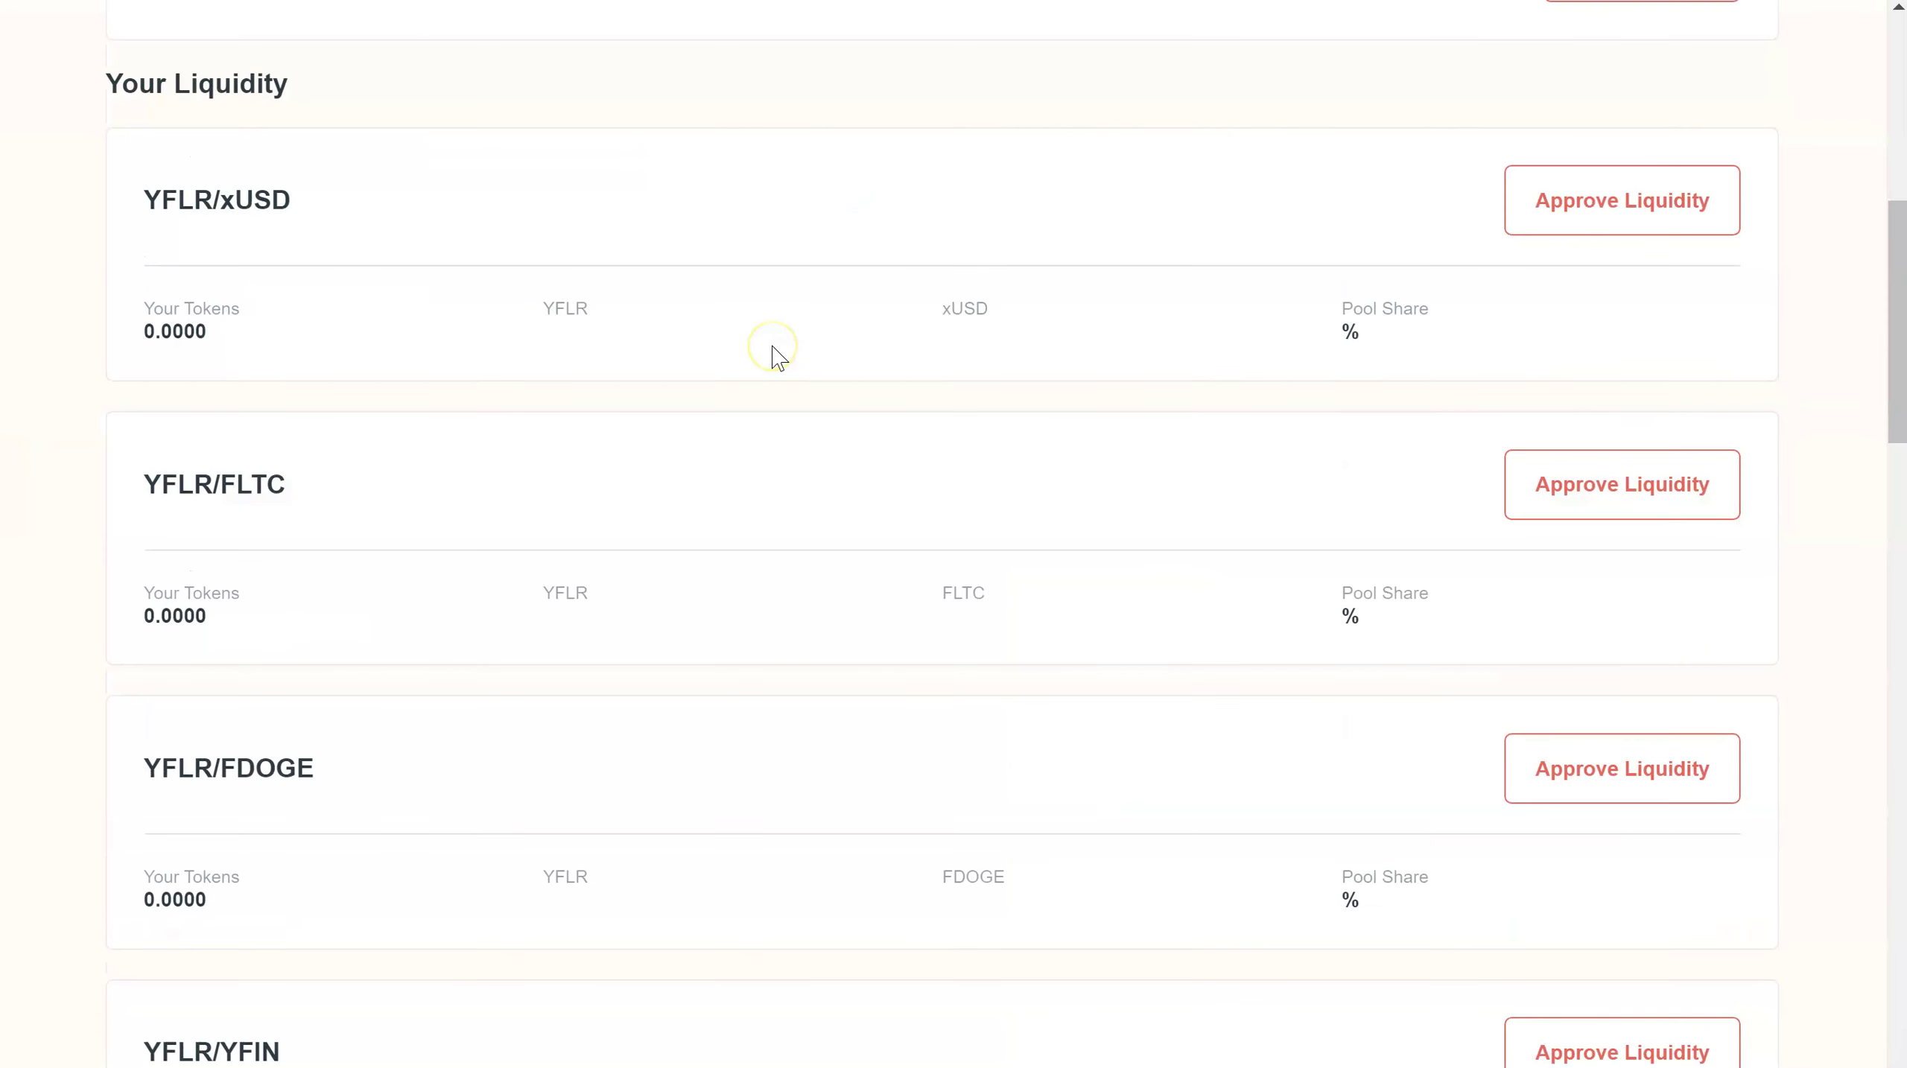
scroll(816, 333, down, 1)
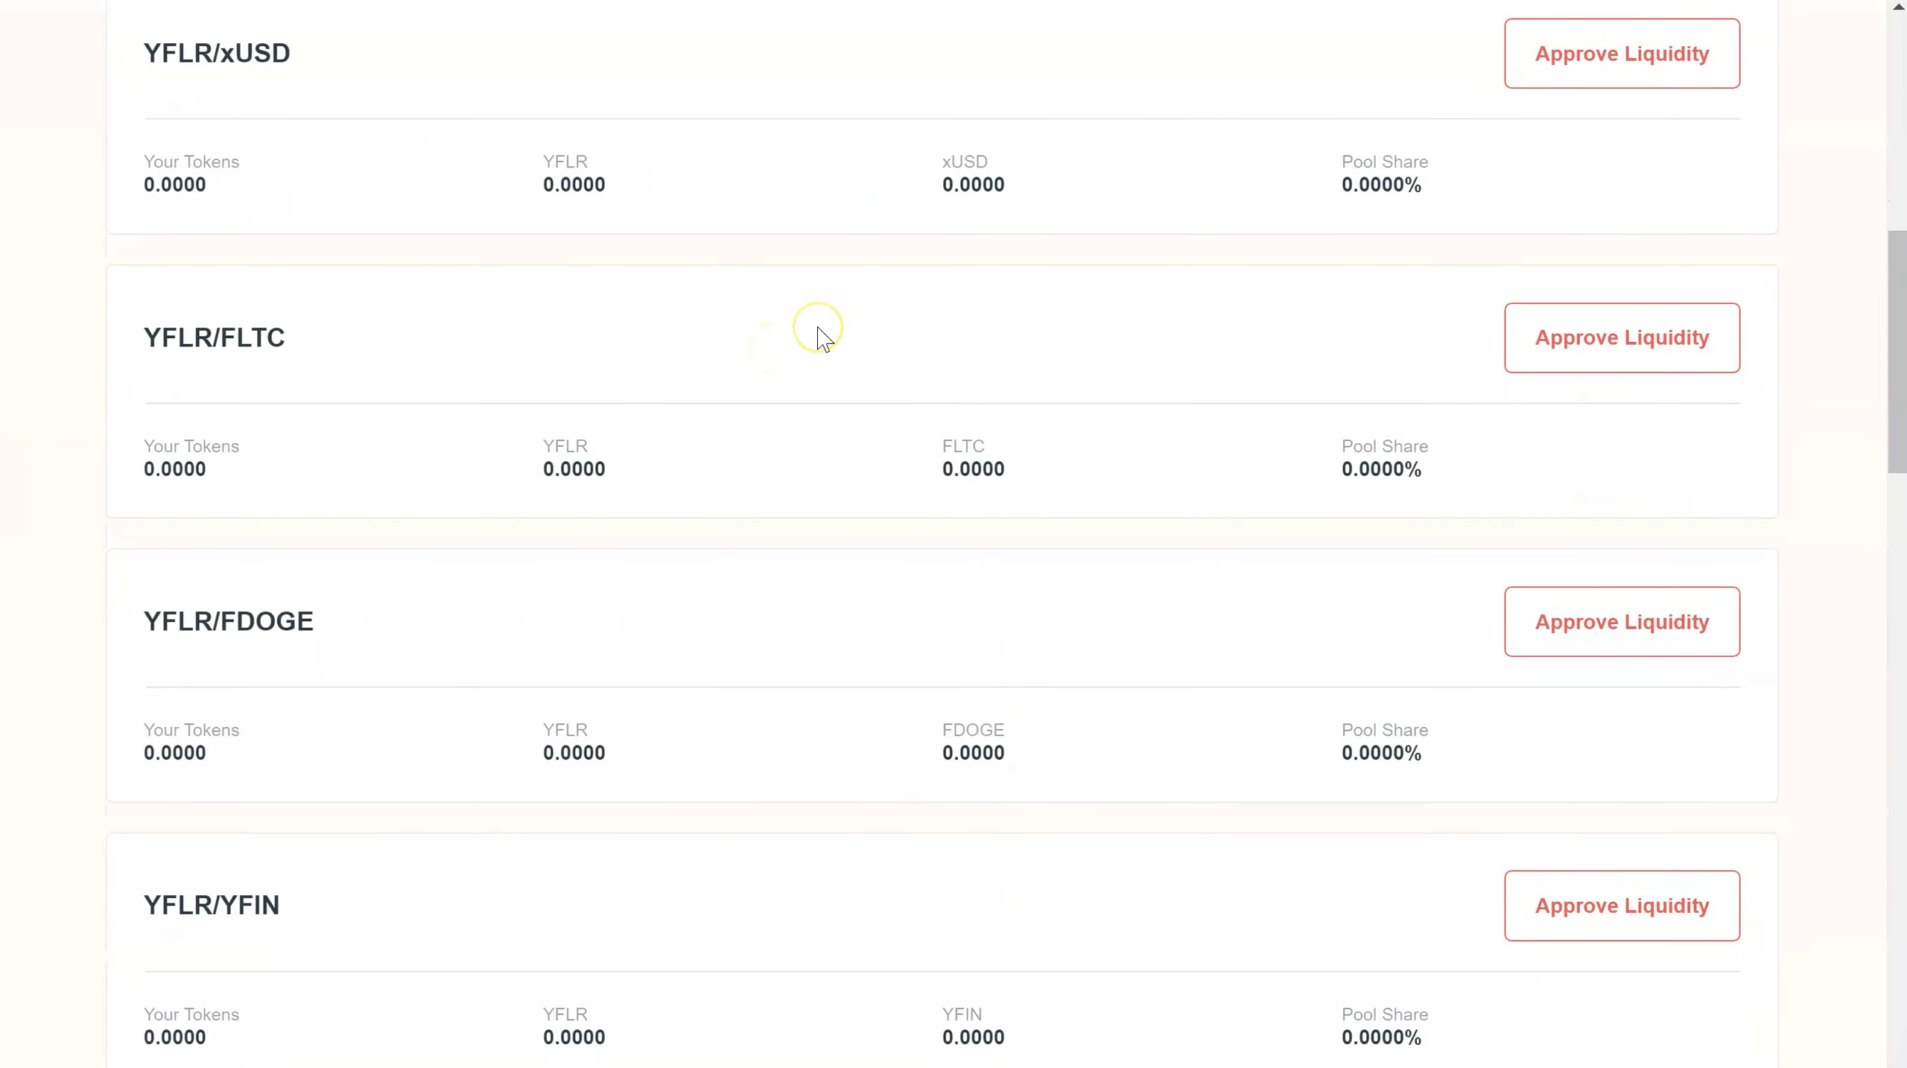
scroll(816, 333, down, 4)
scroll(816, 339, down, 1)
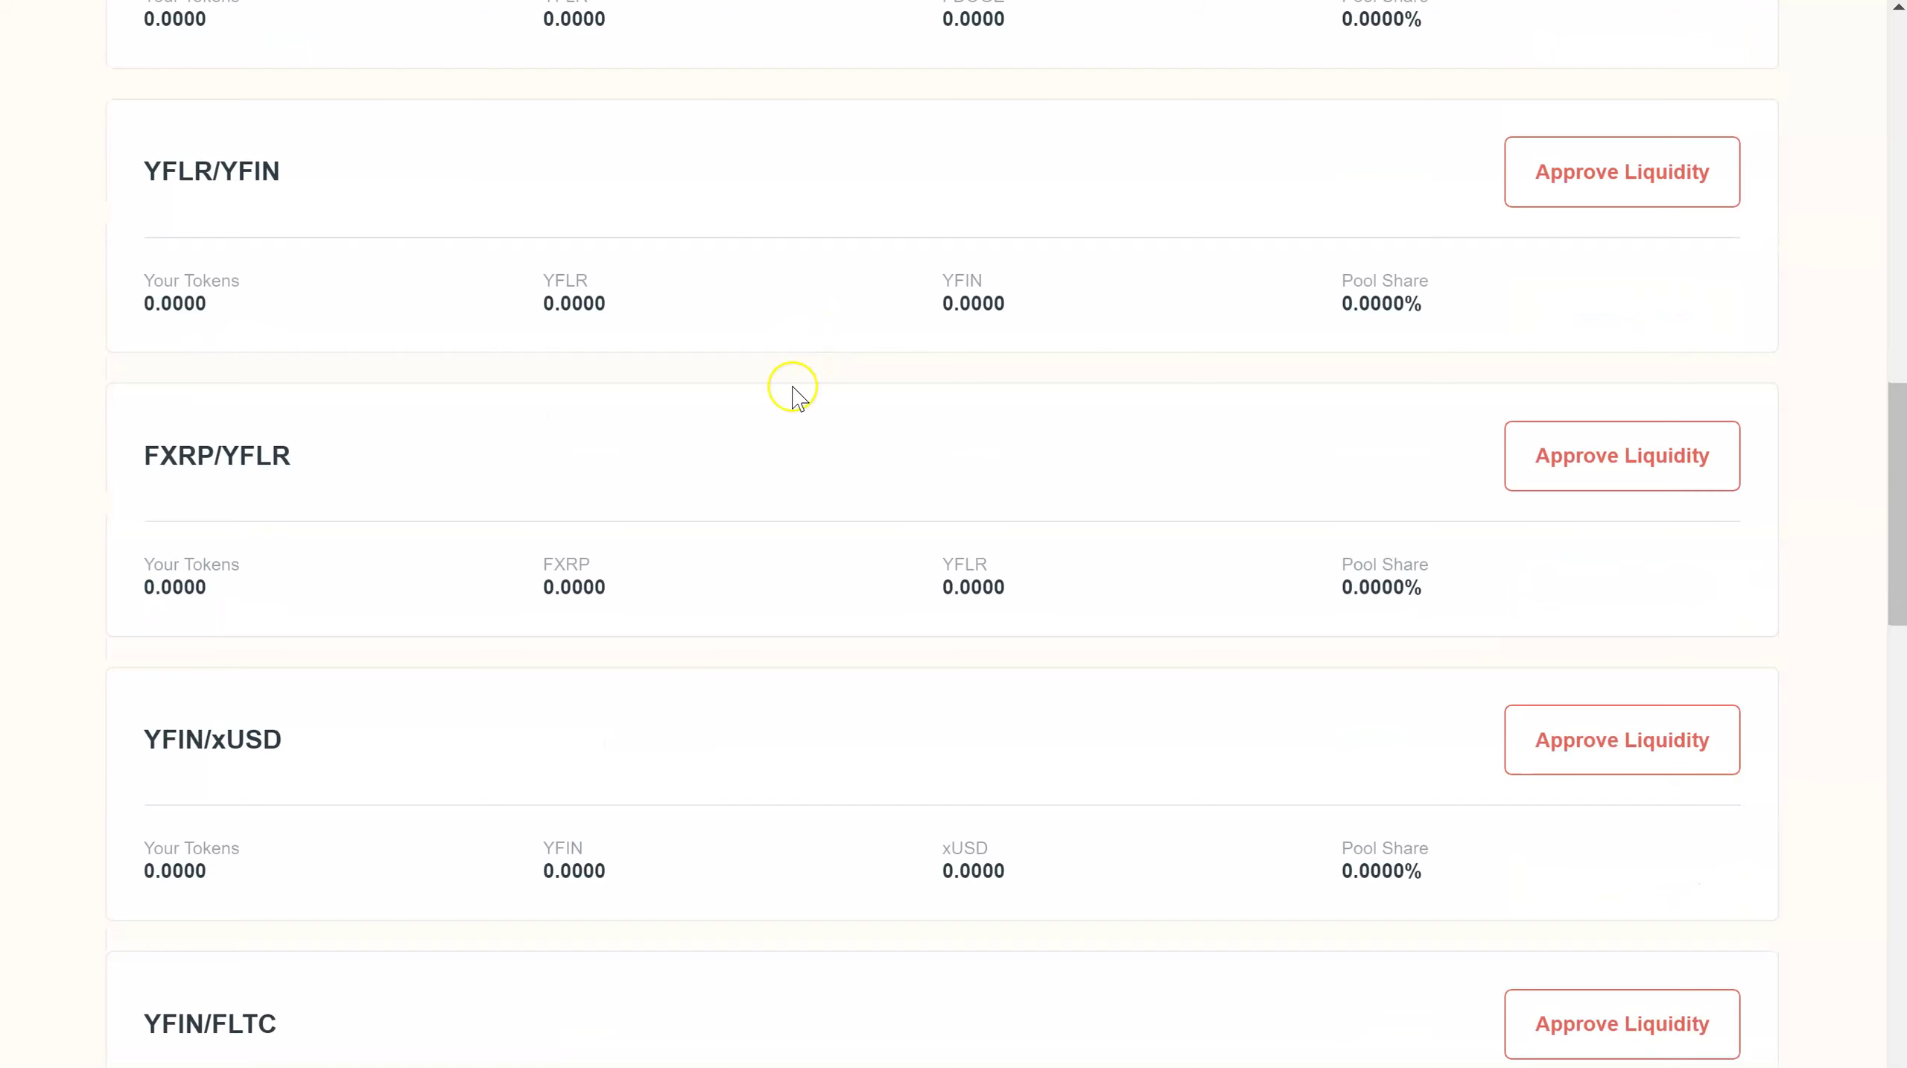
scroll(742, 582, down, 2)
scroll(732, 615, down, 3)
scroll(732, 615, down, 2)
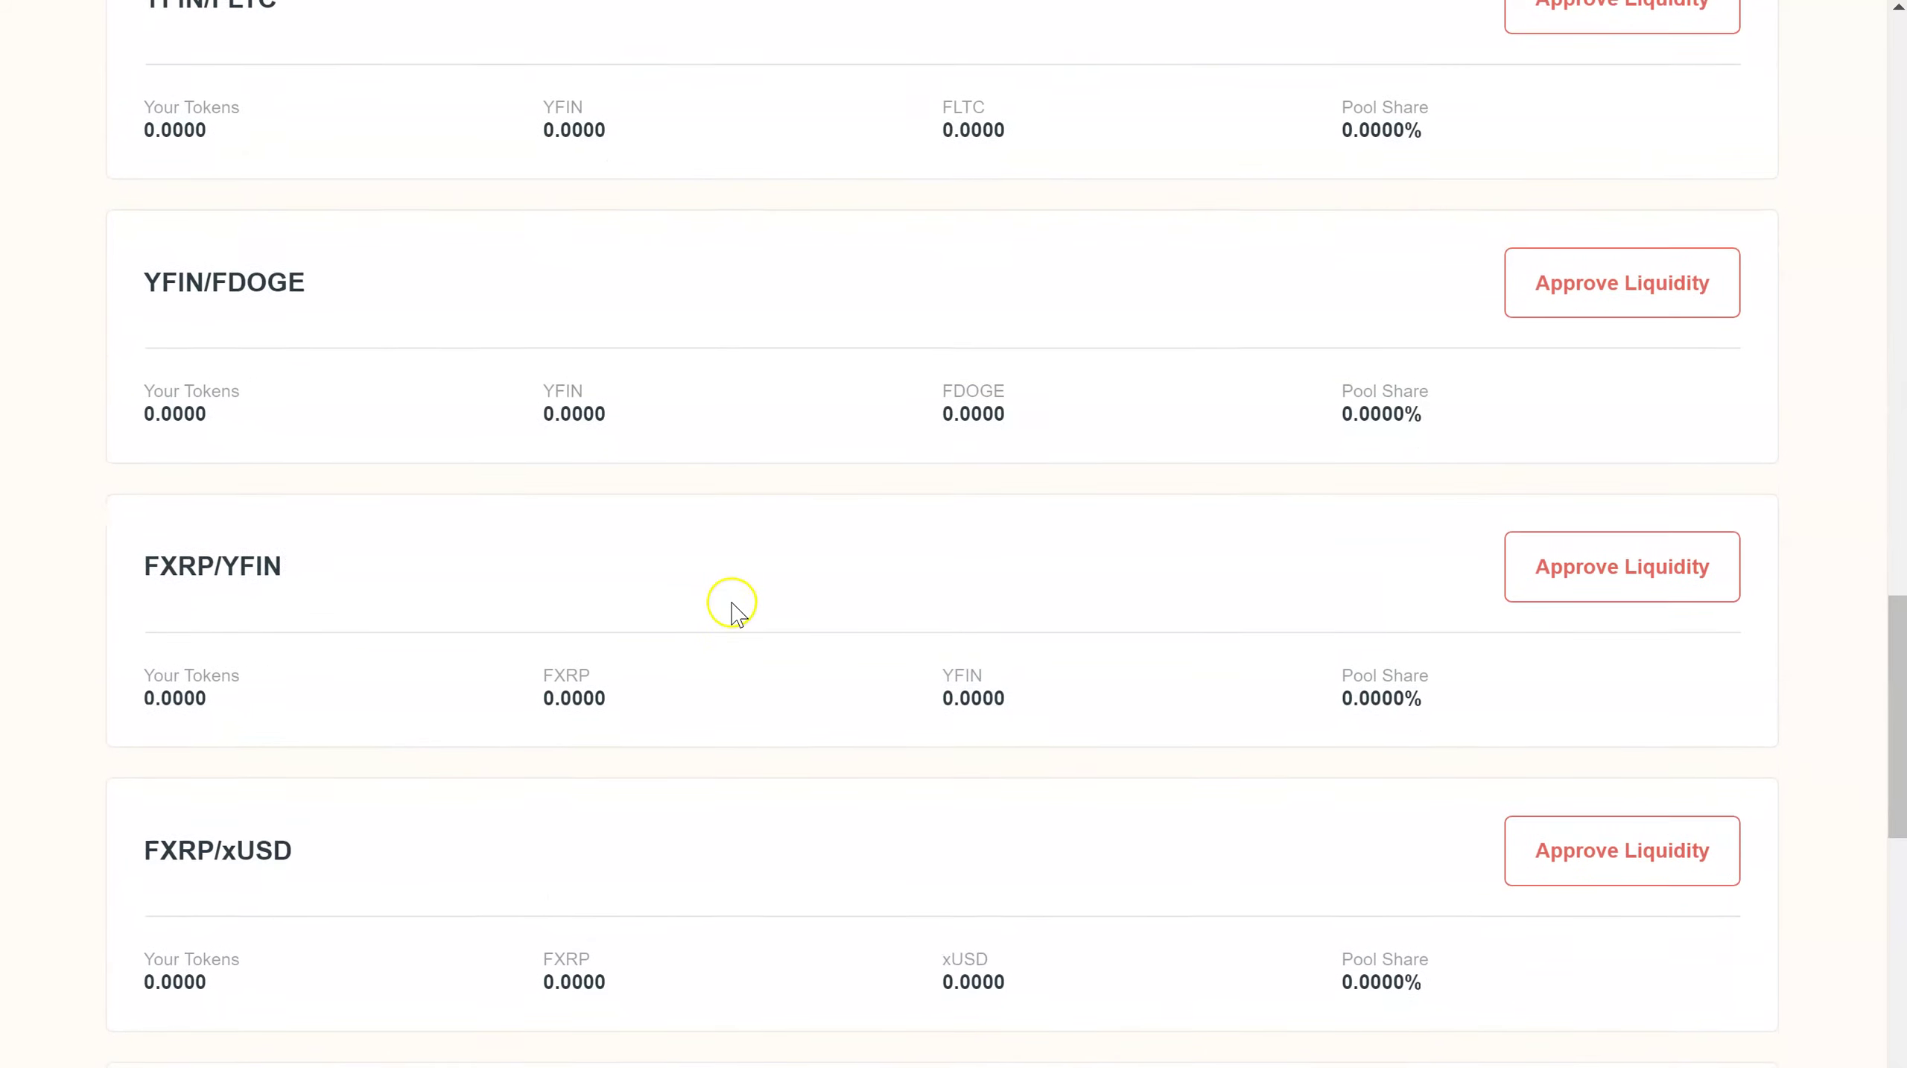
scroll(732, 612, down, 3)
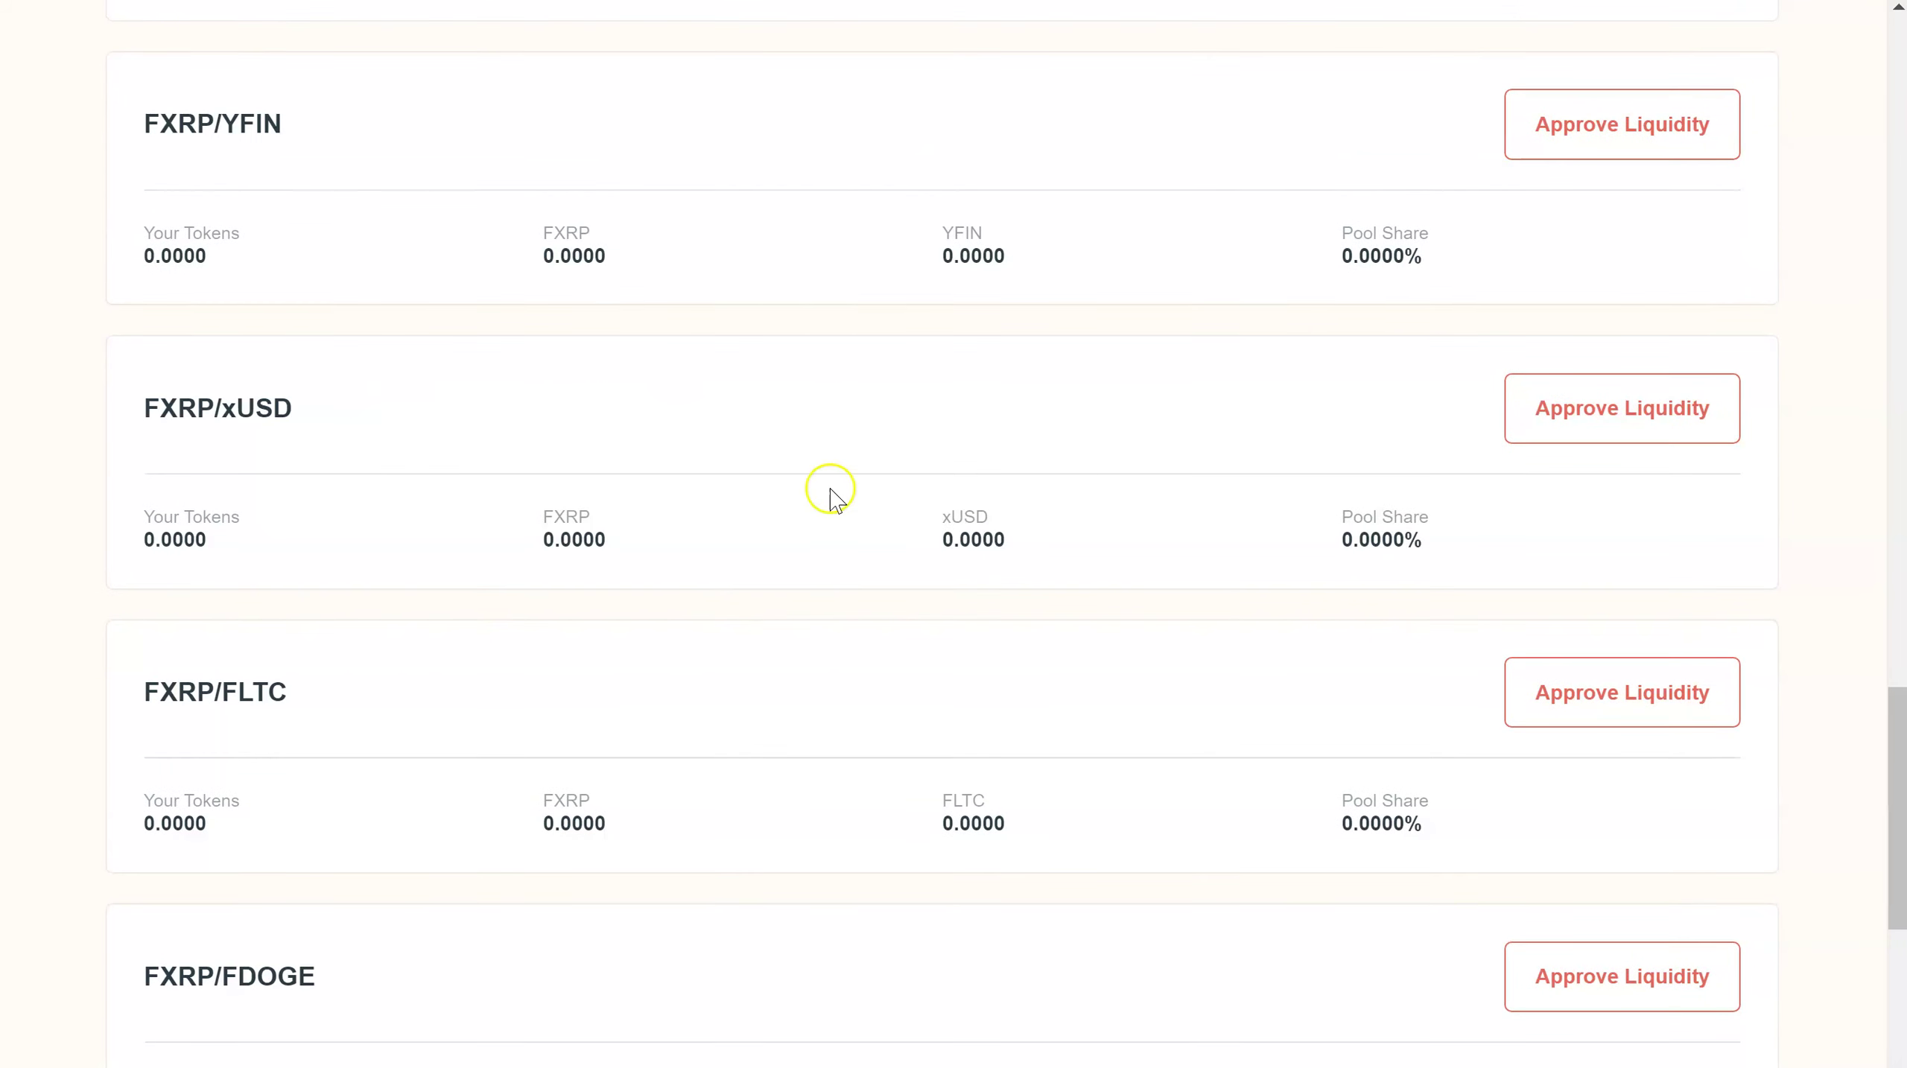
scroll(731, 622, down, 1)
scroll(508, 802, down, 2)
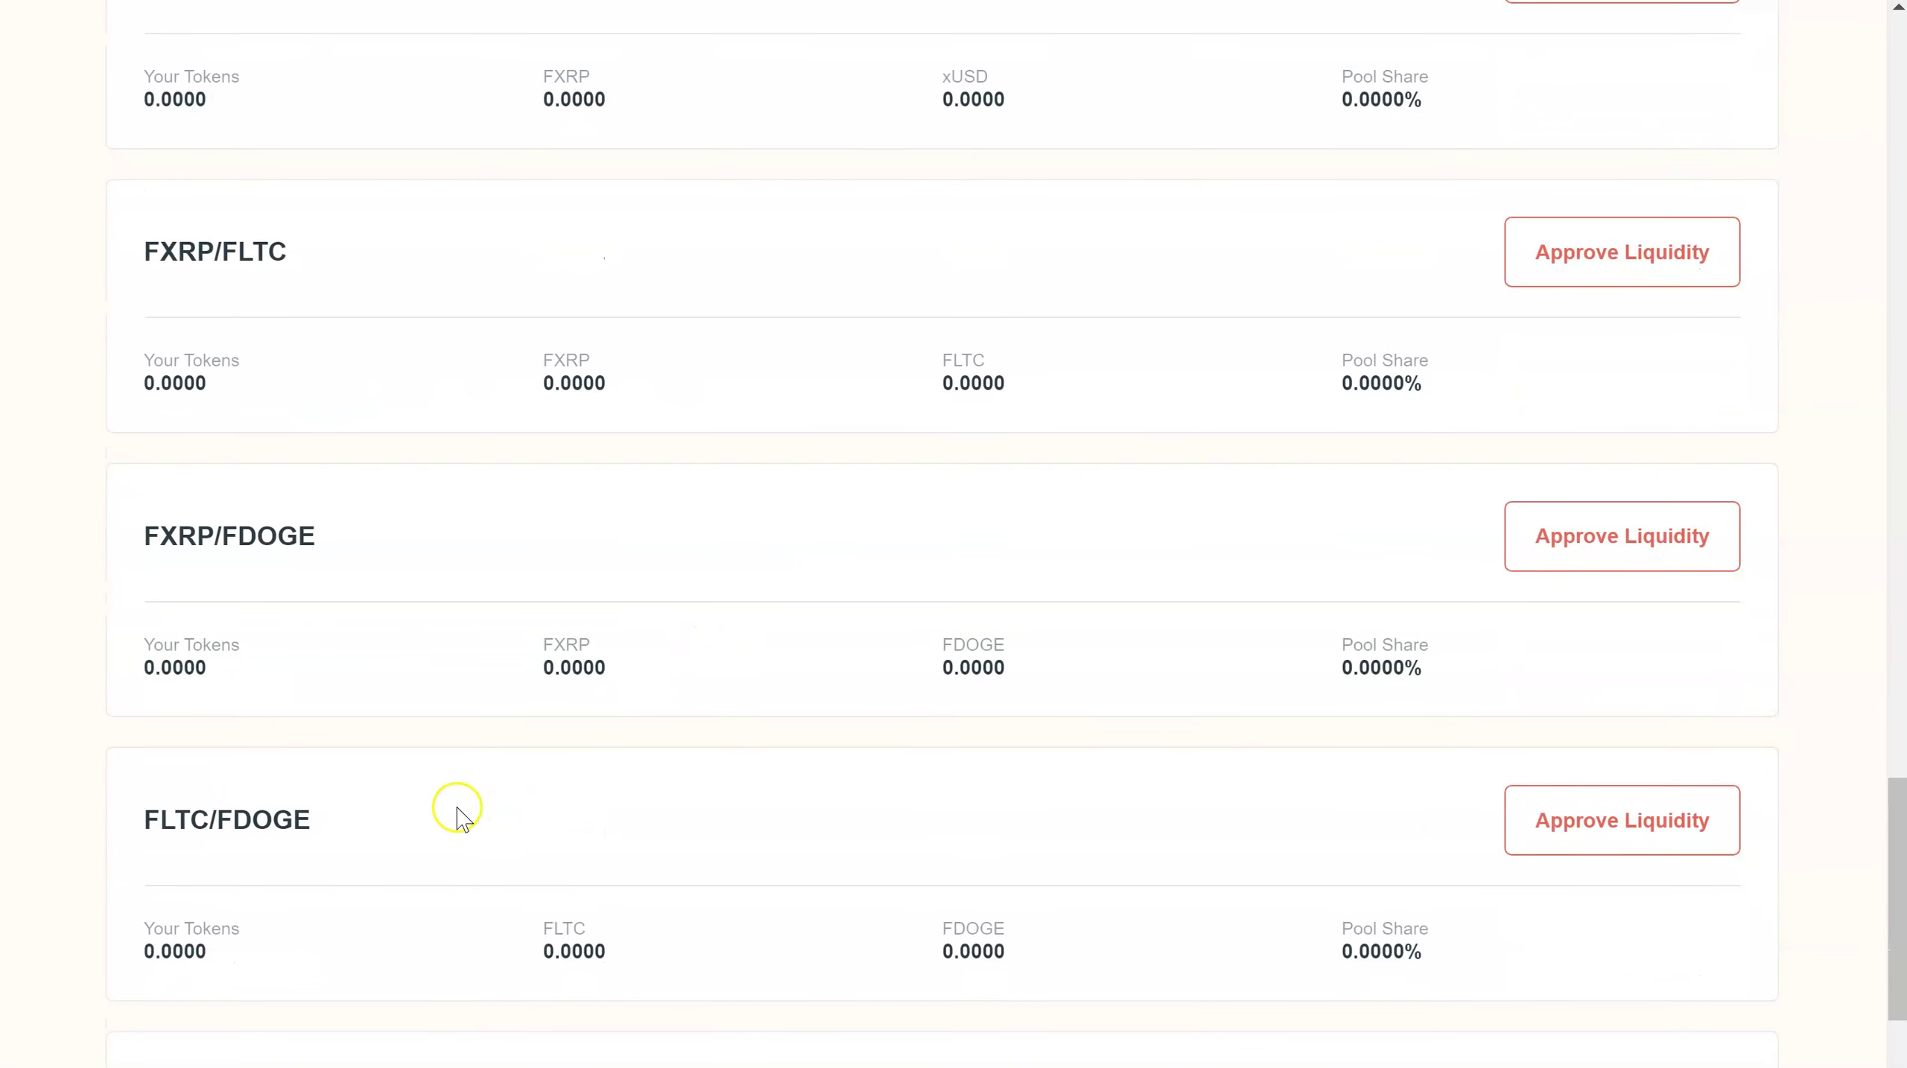
scroll(472, 801, down, 3)
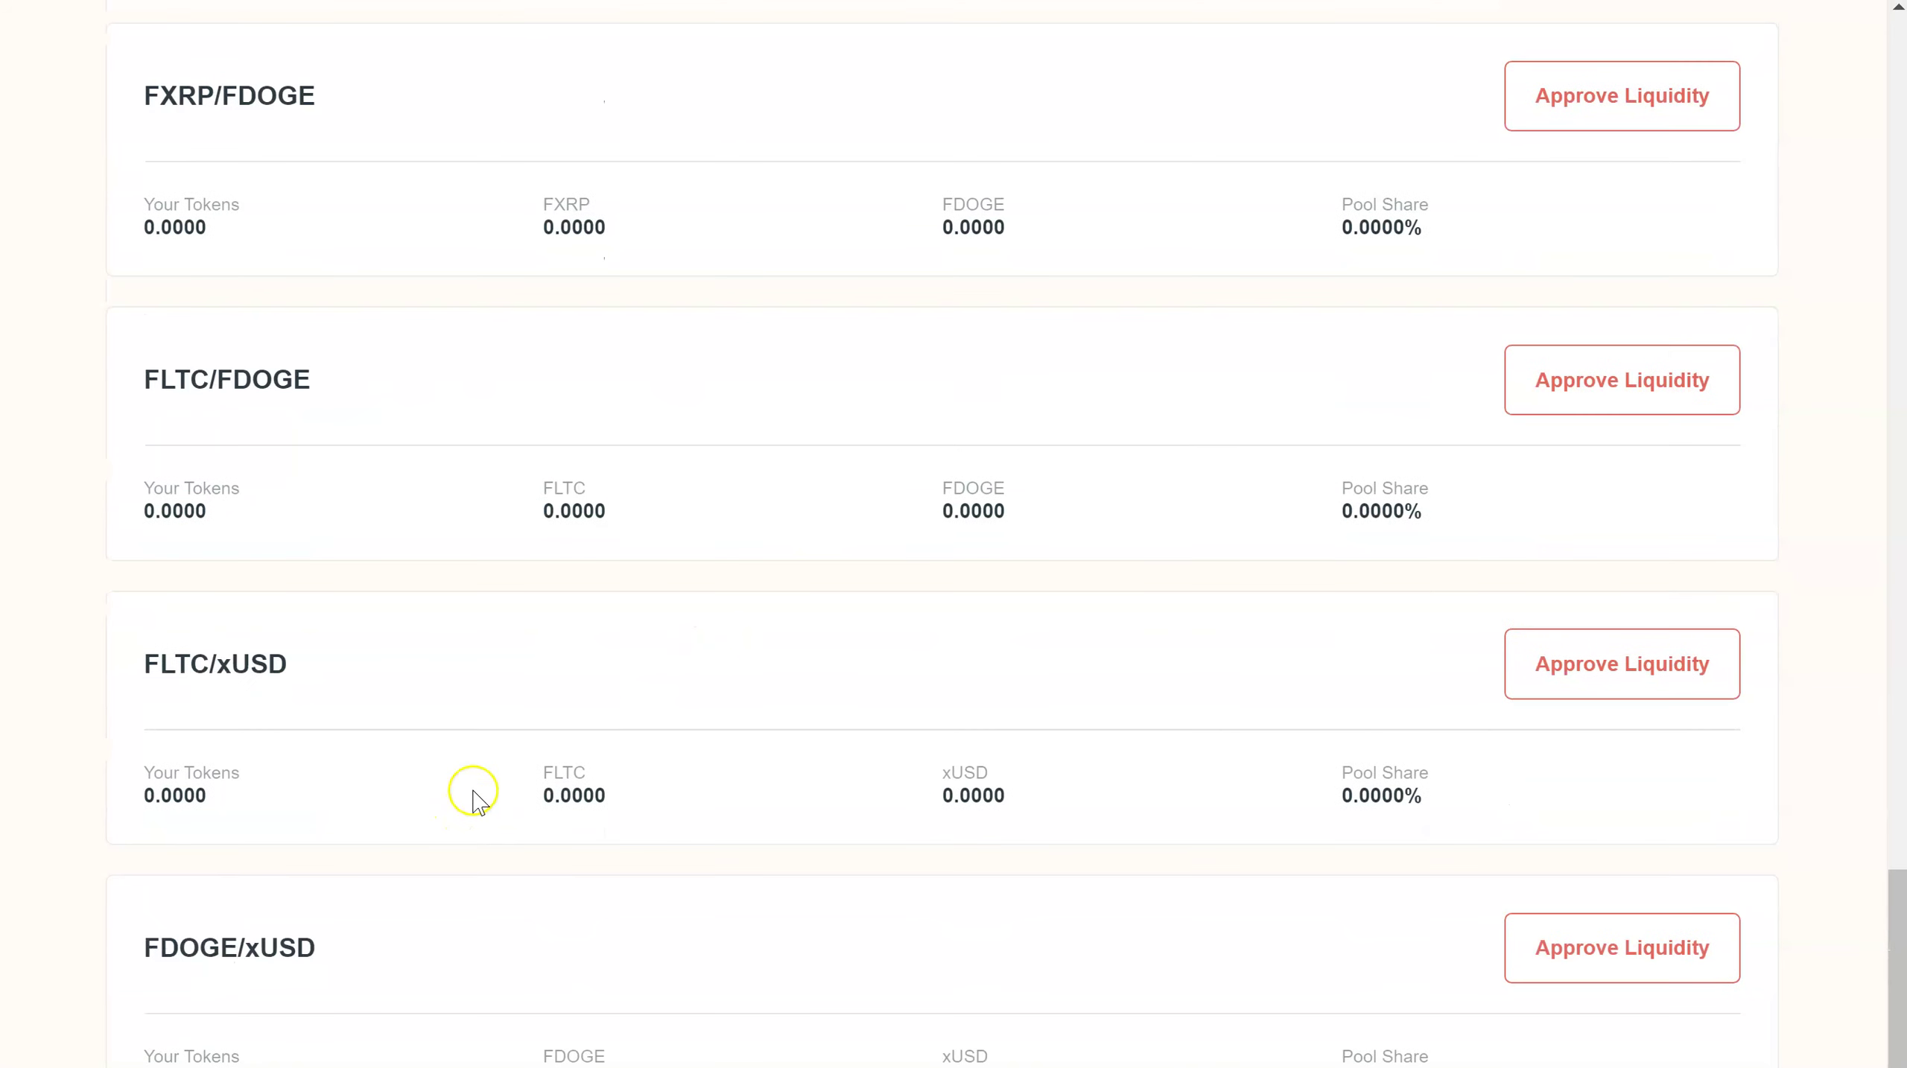
click(1693, 674)
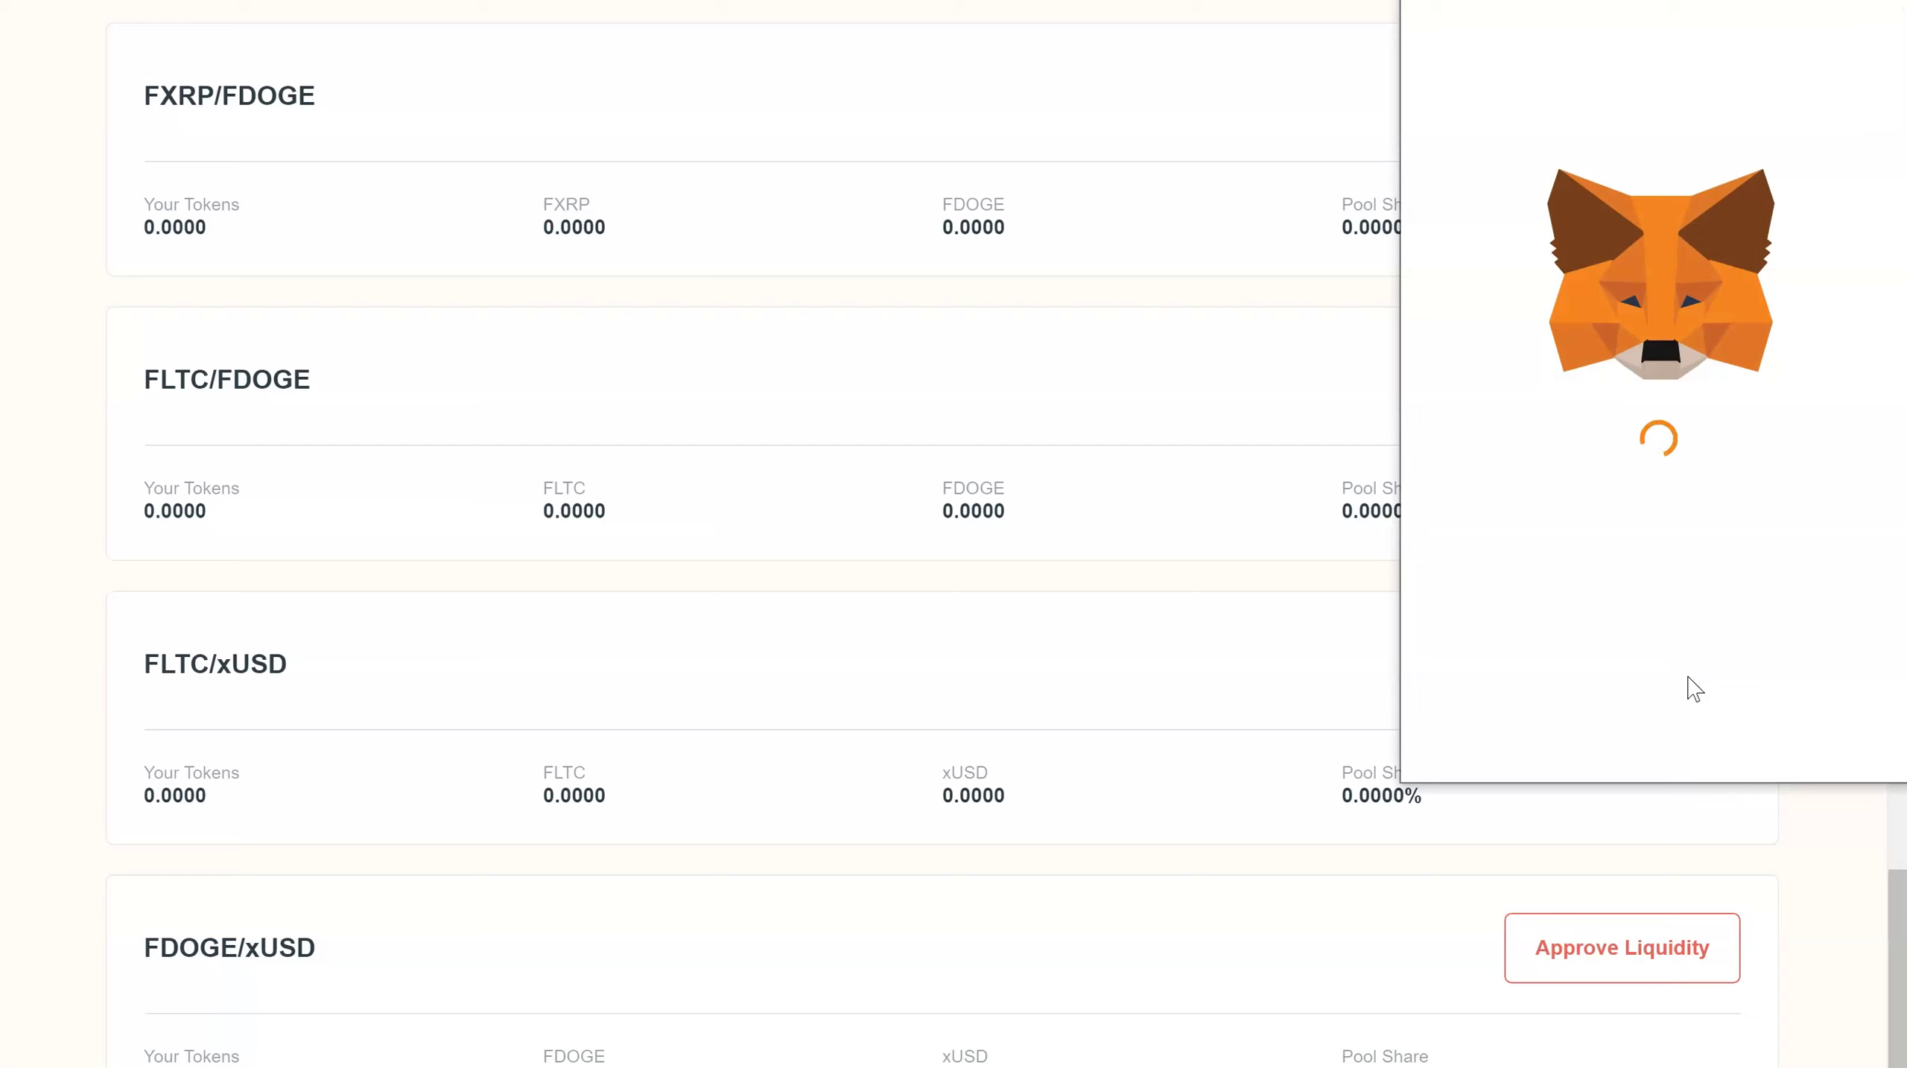
click(1737, 725)
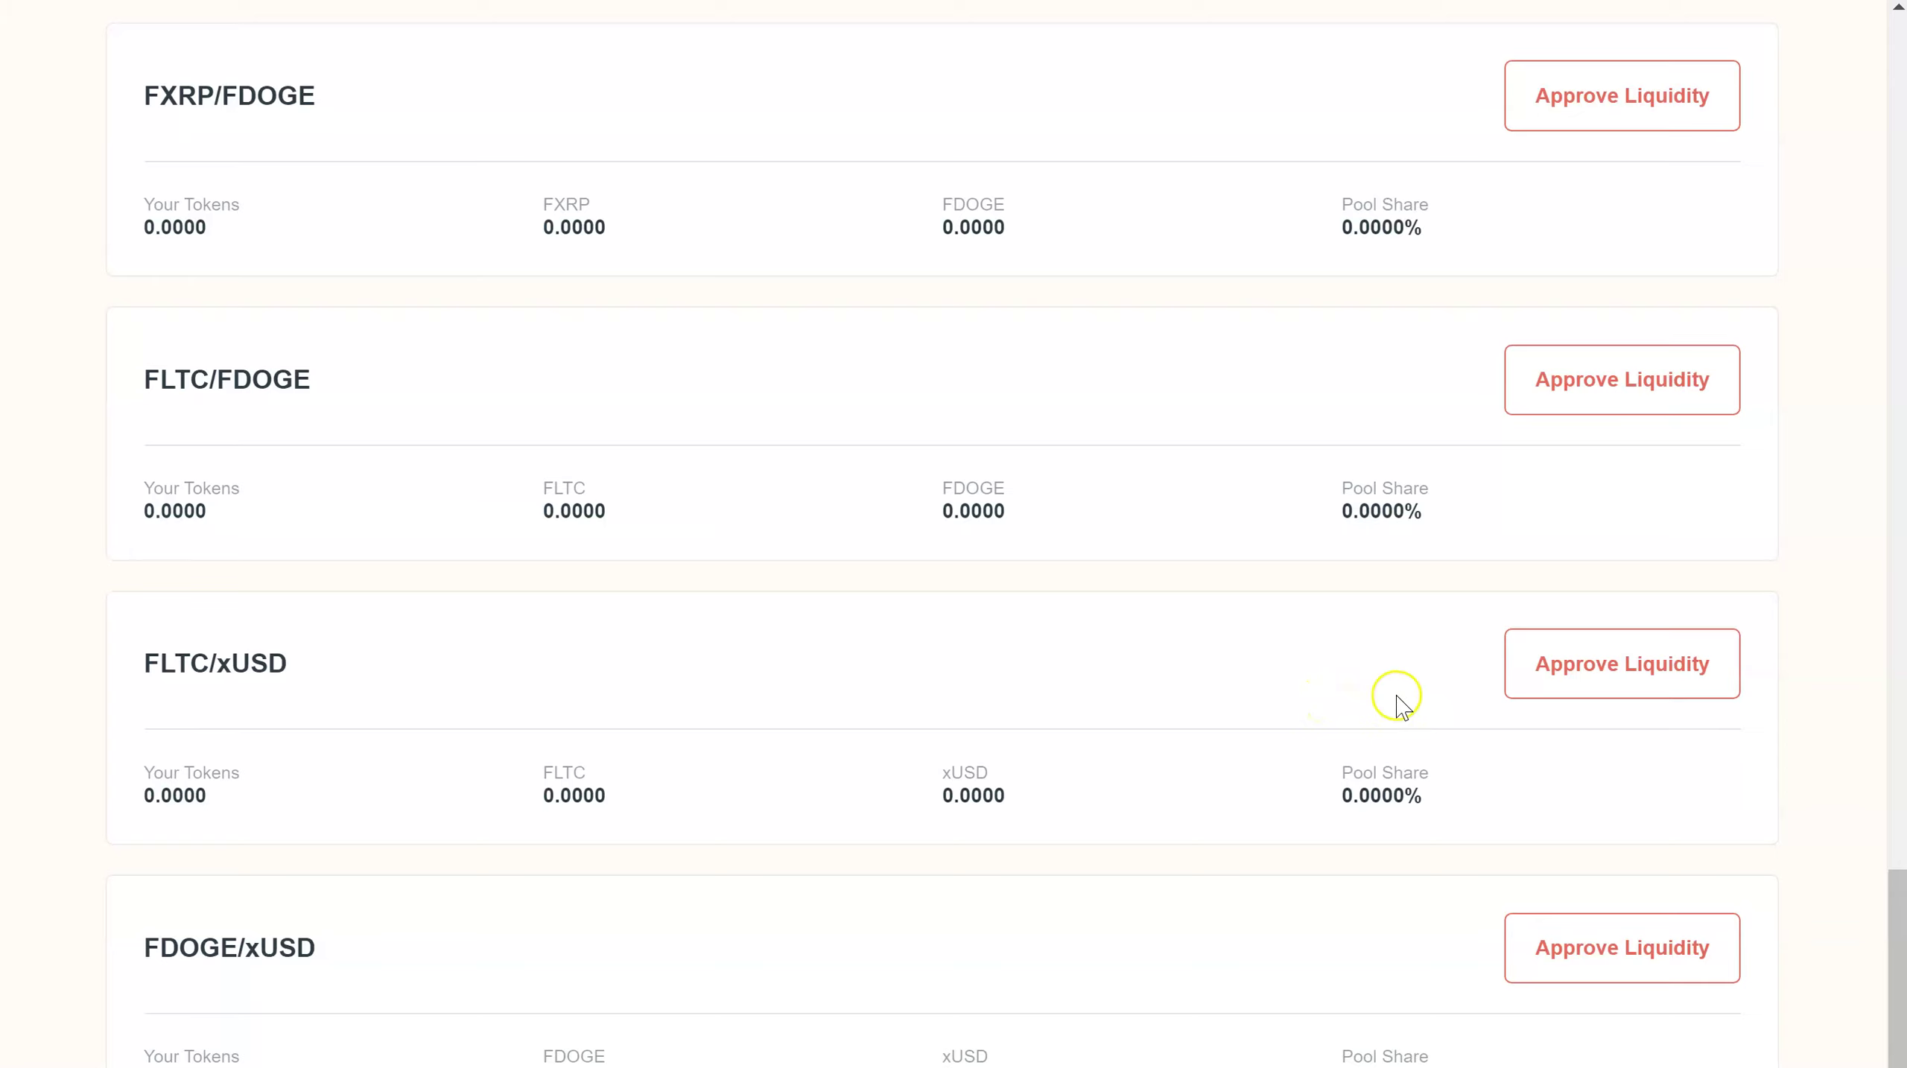
click(1552, 674)
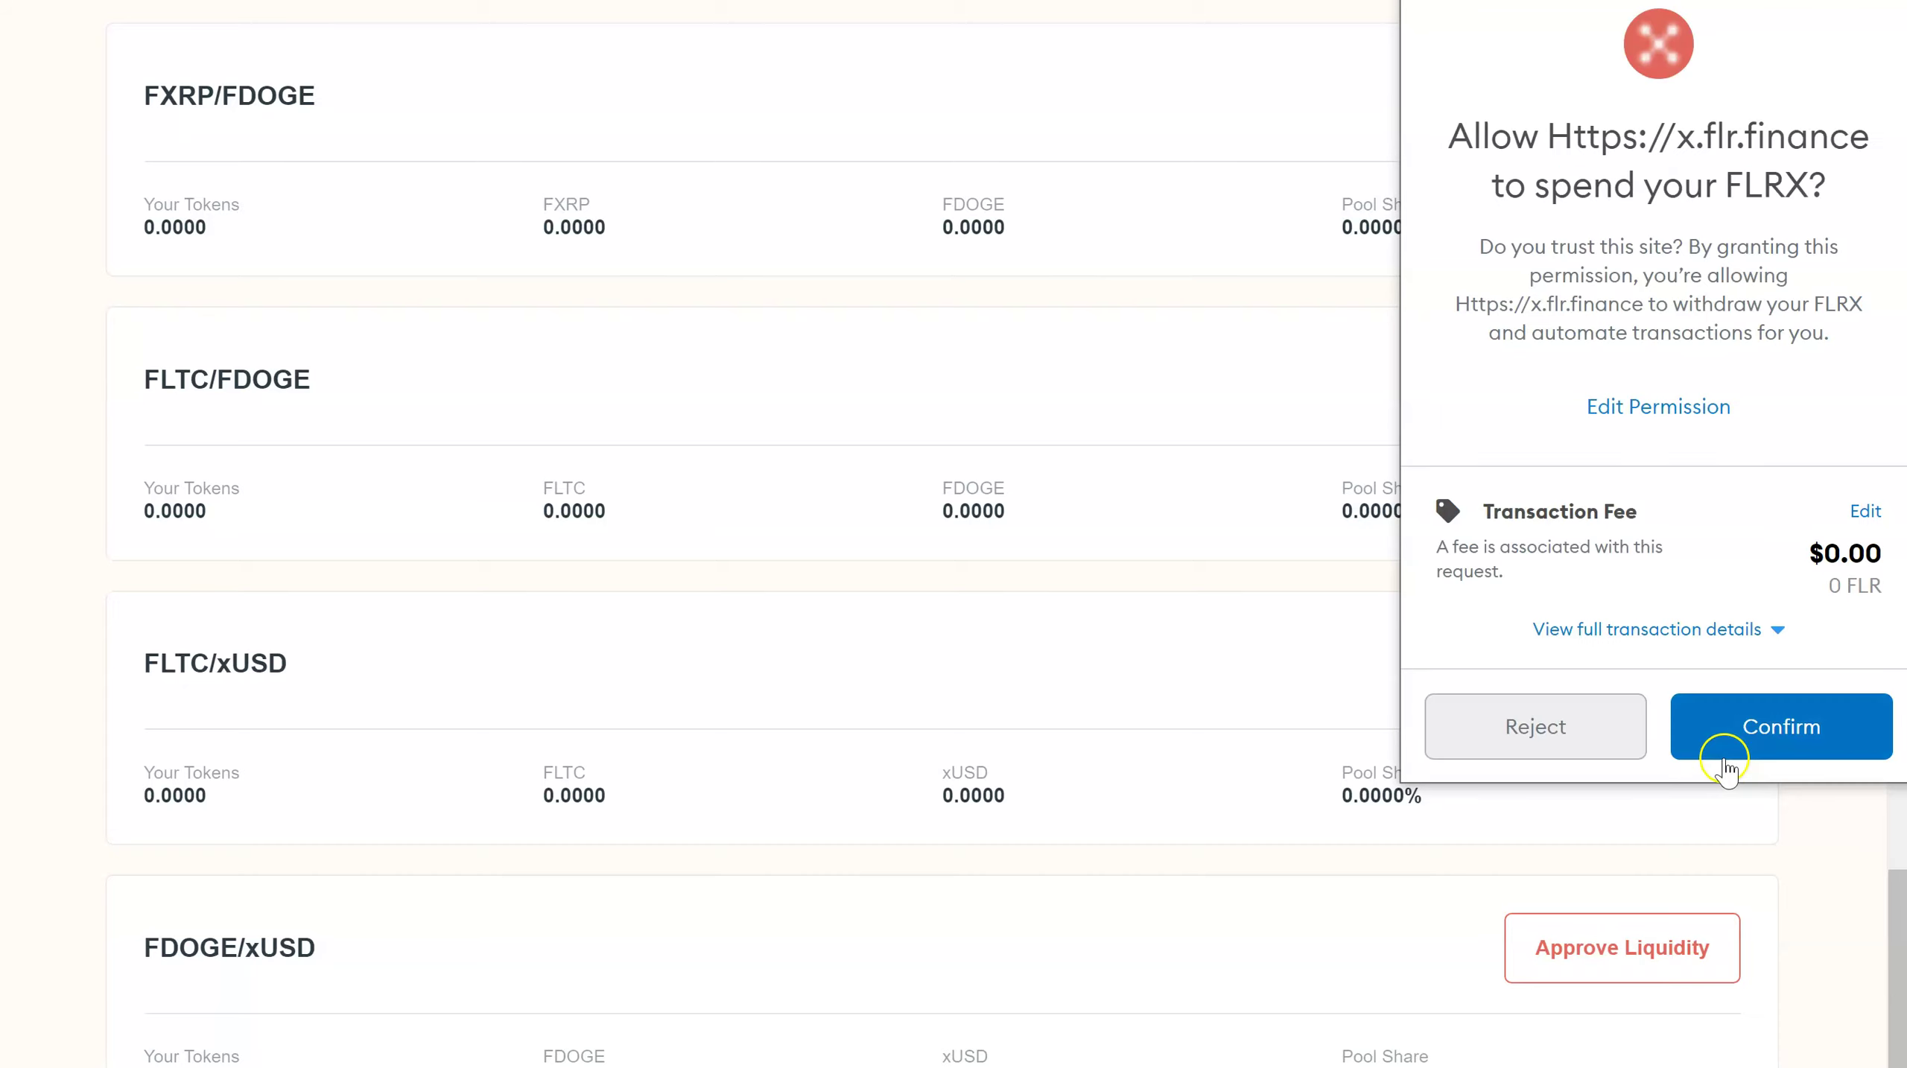
click(1728, 745)
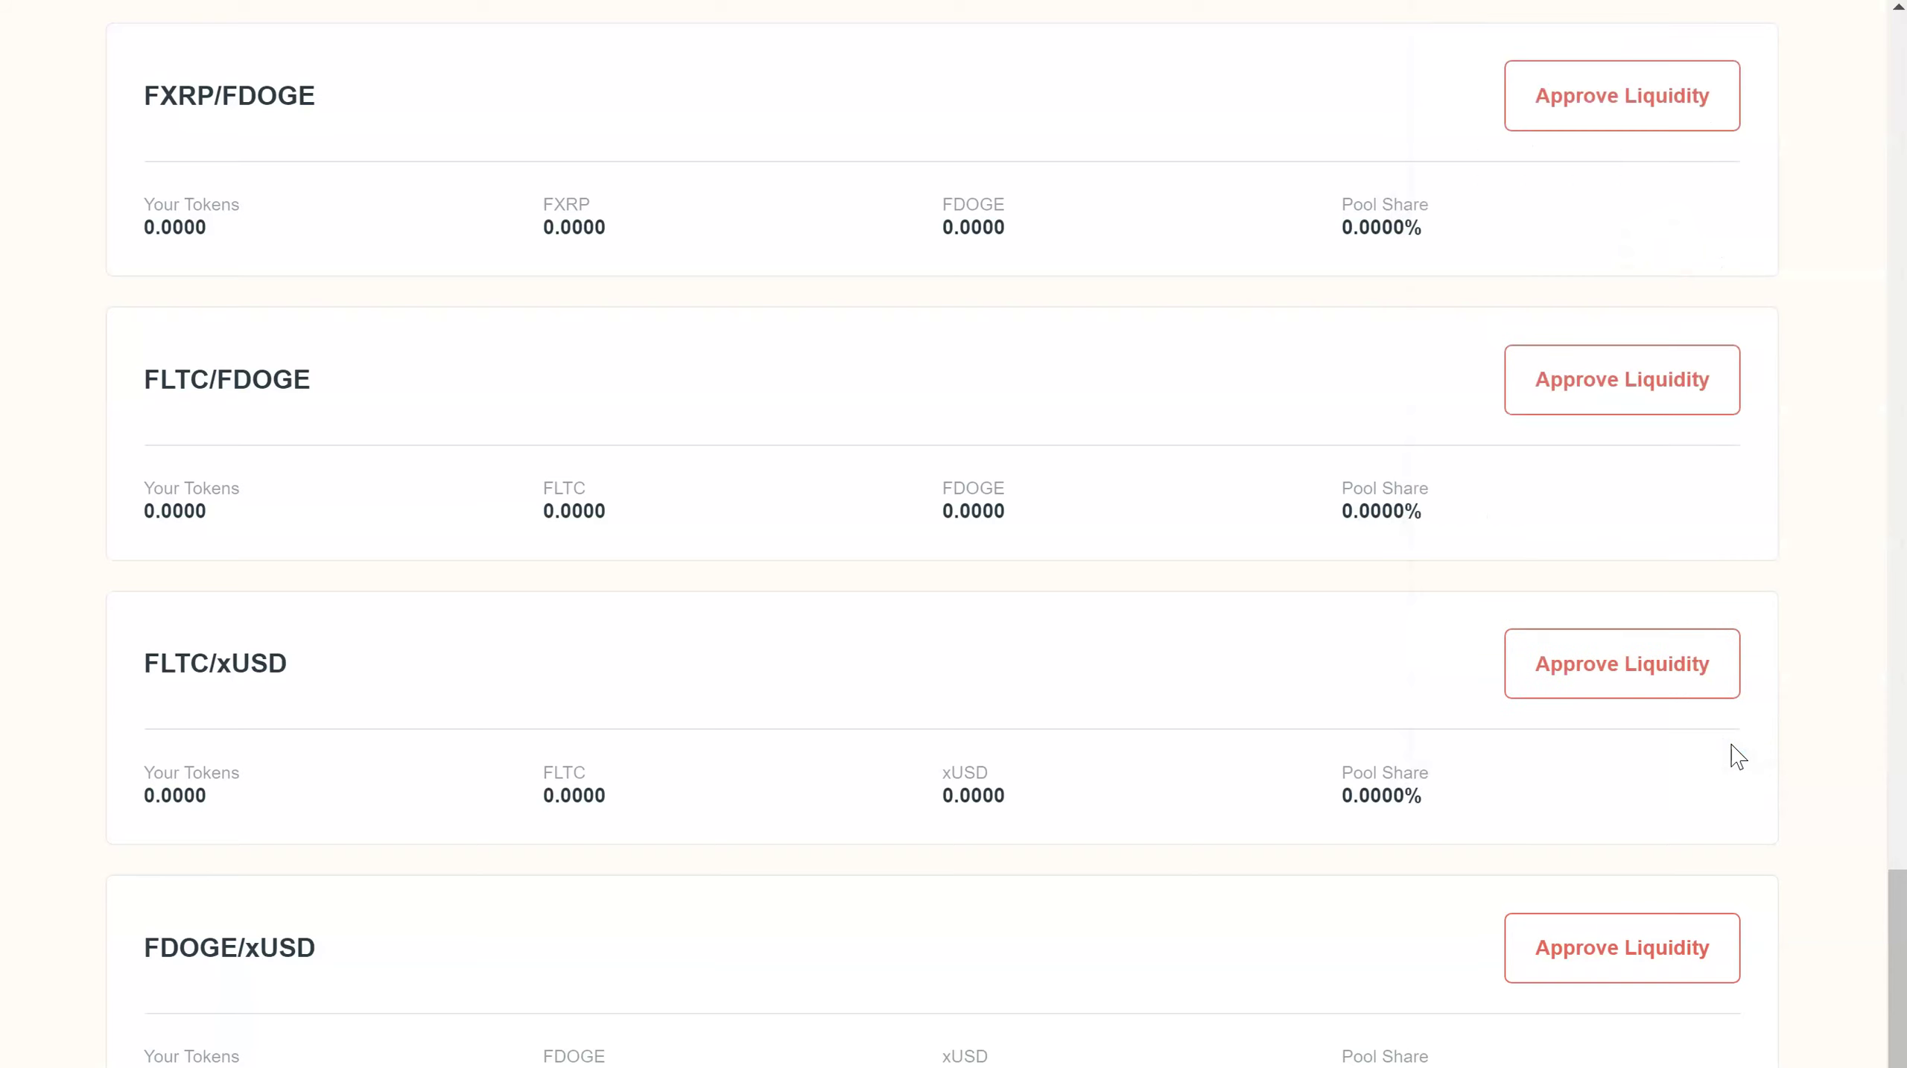
scroll(1732, 751, down, 1)
scroll(1732, 752, up, 1)
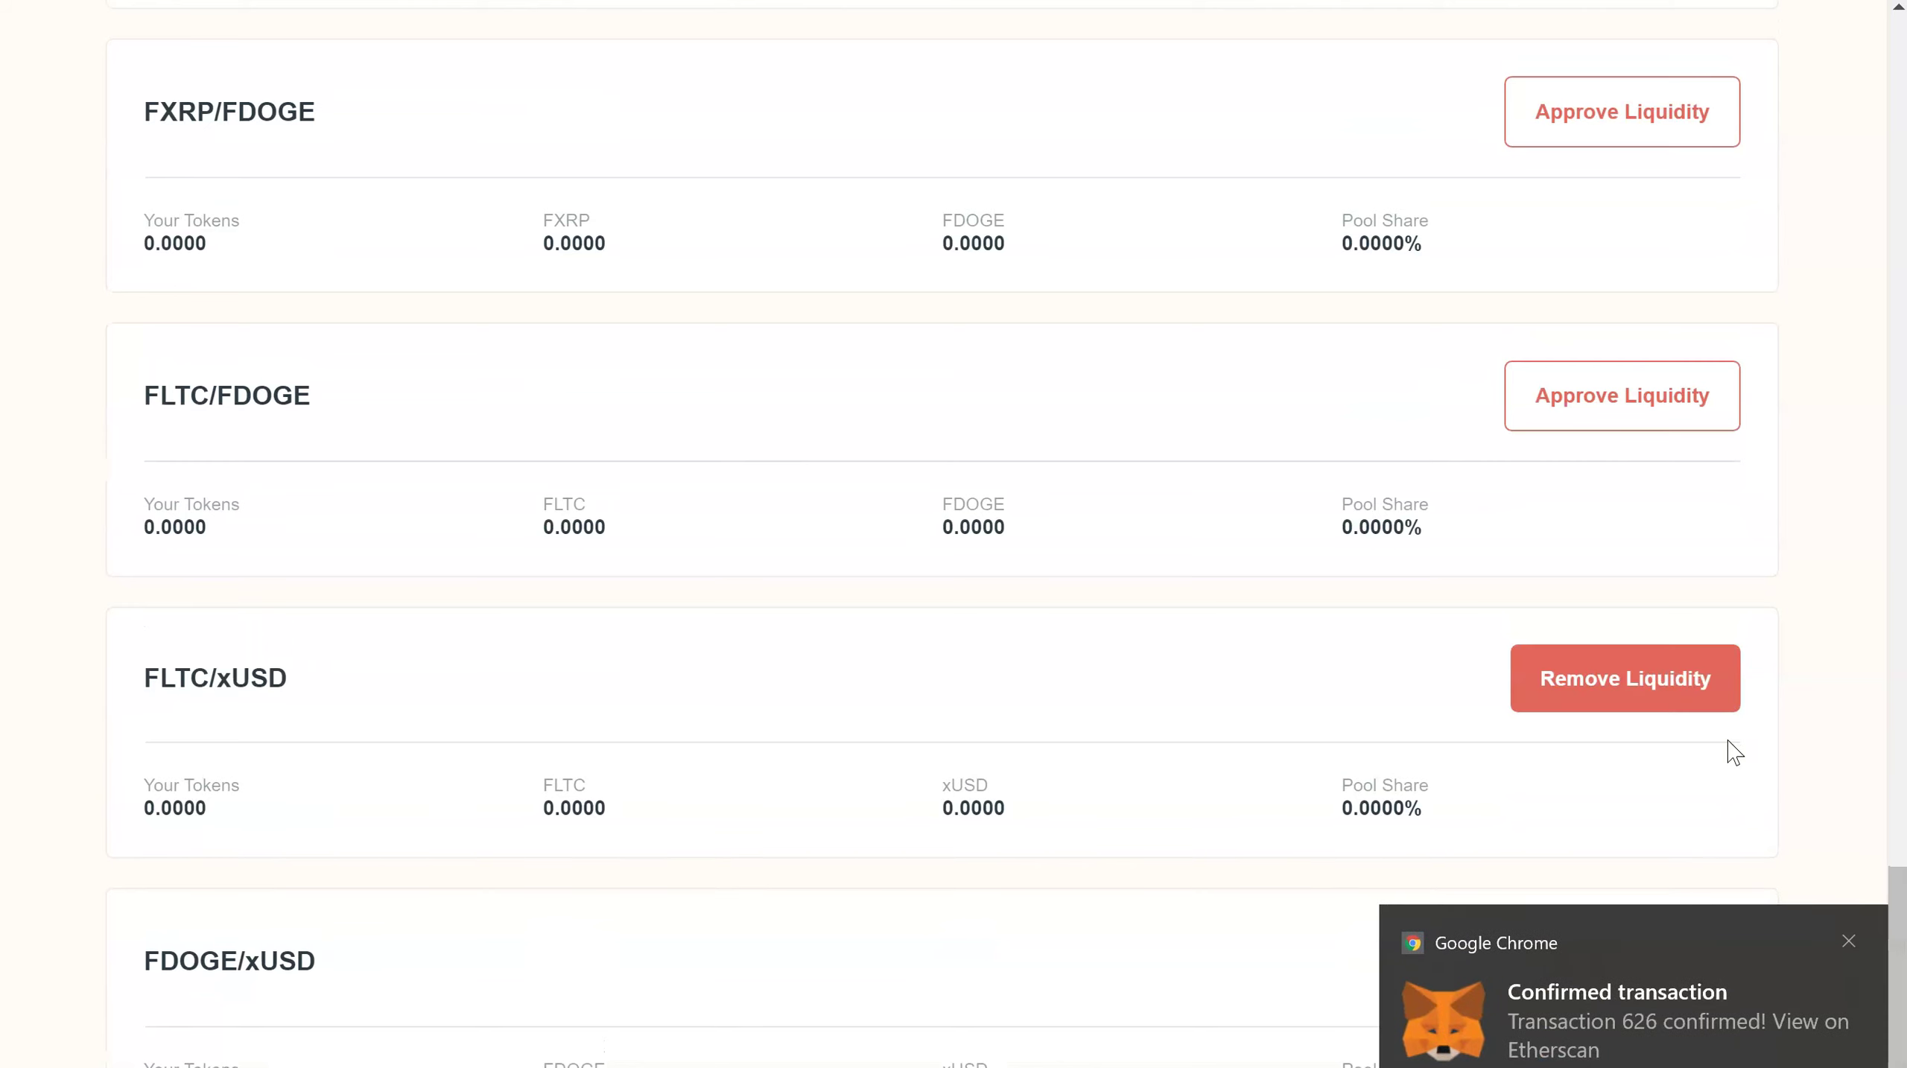
scroll(1727, 741, up, 2)
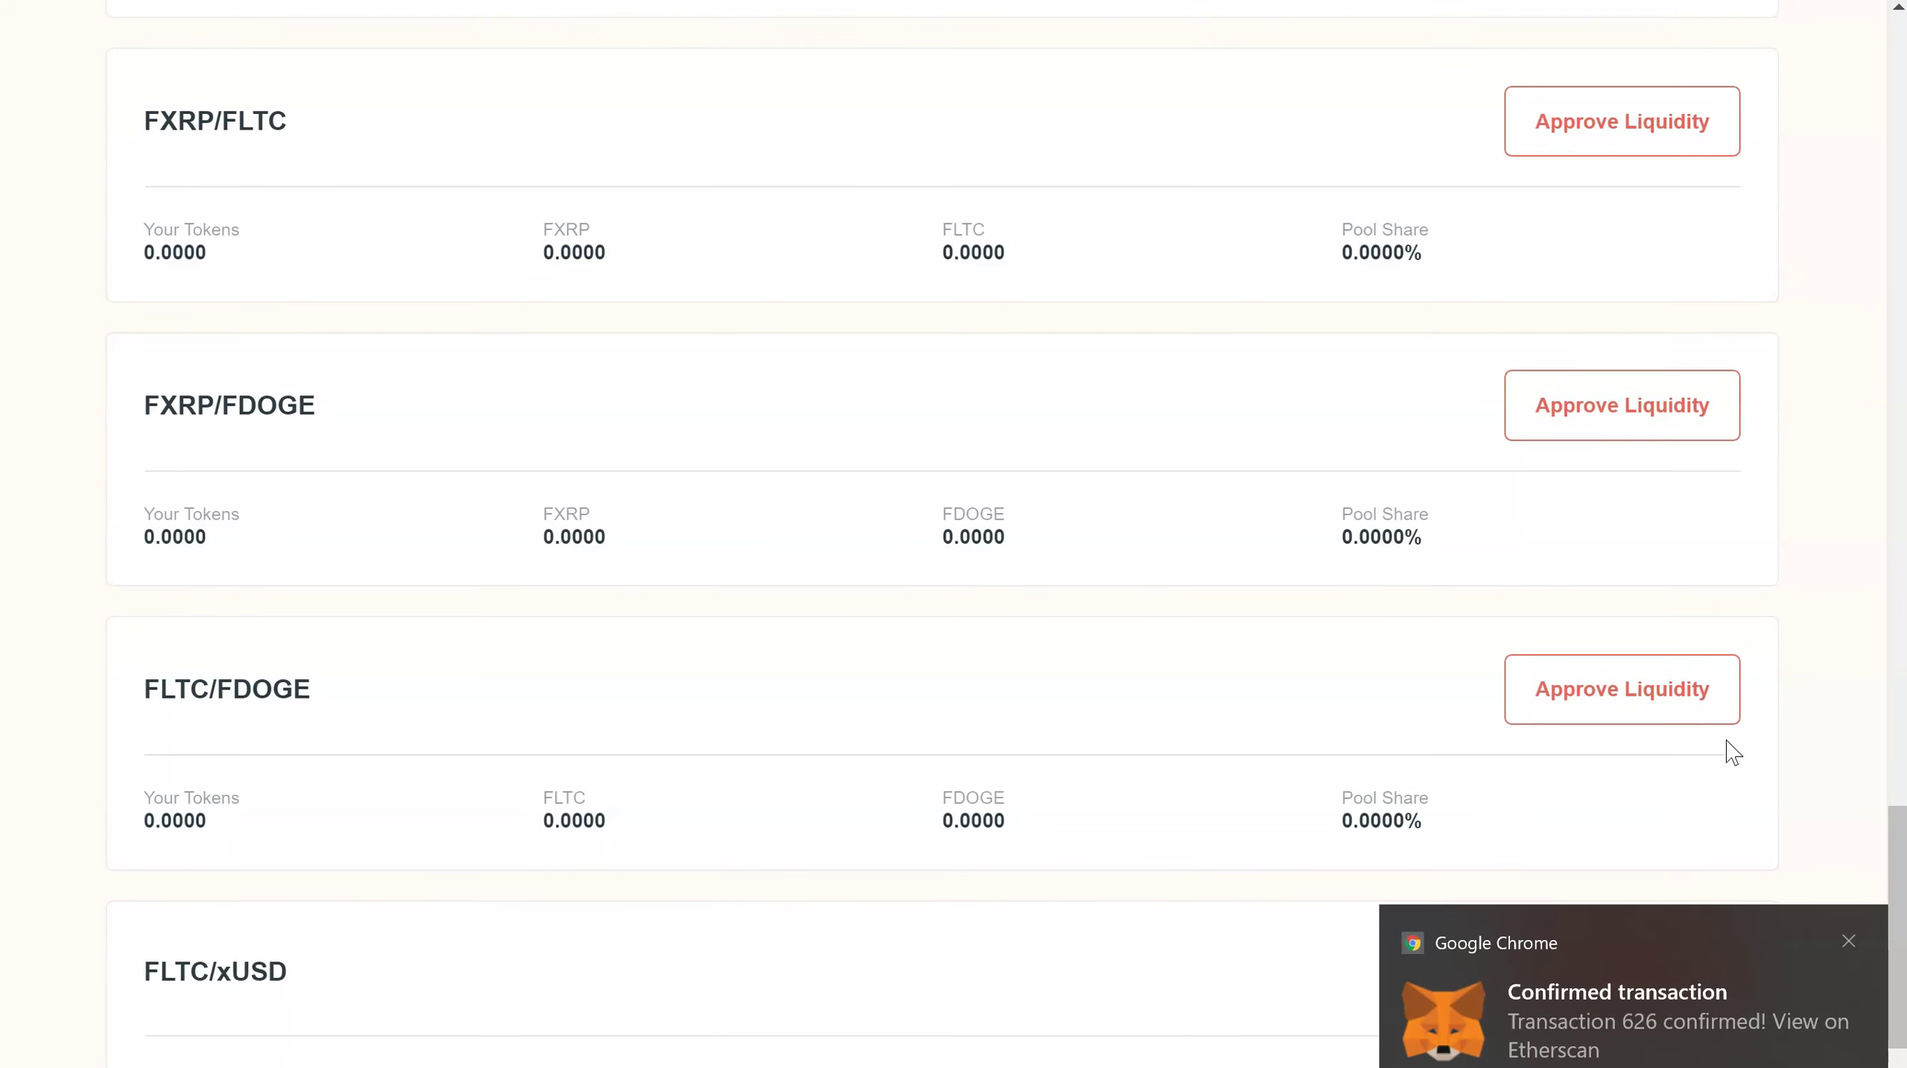
scroll(1727, 741, up, 2)
scroll(1727, 741, up, 4)
scroll(1725, 740, up, 5)
scroll(1725, 740, up, 5)
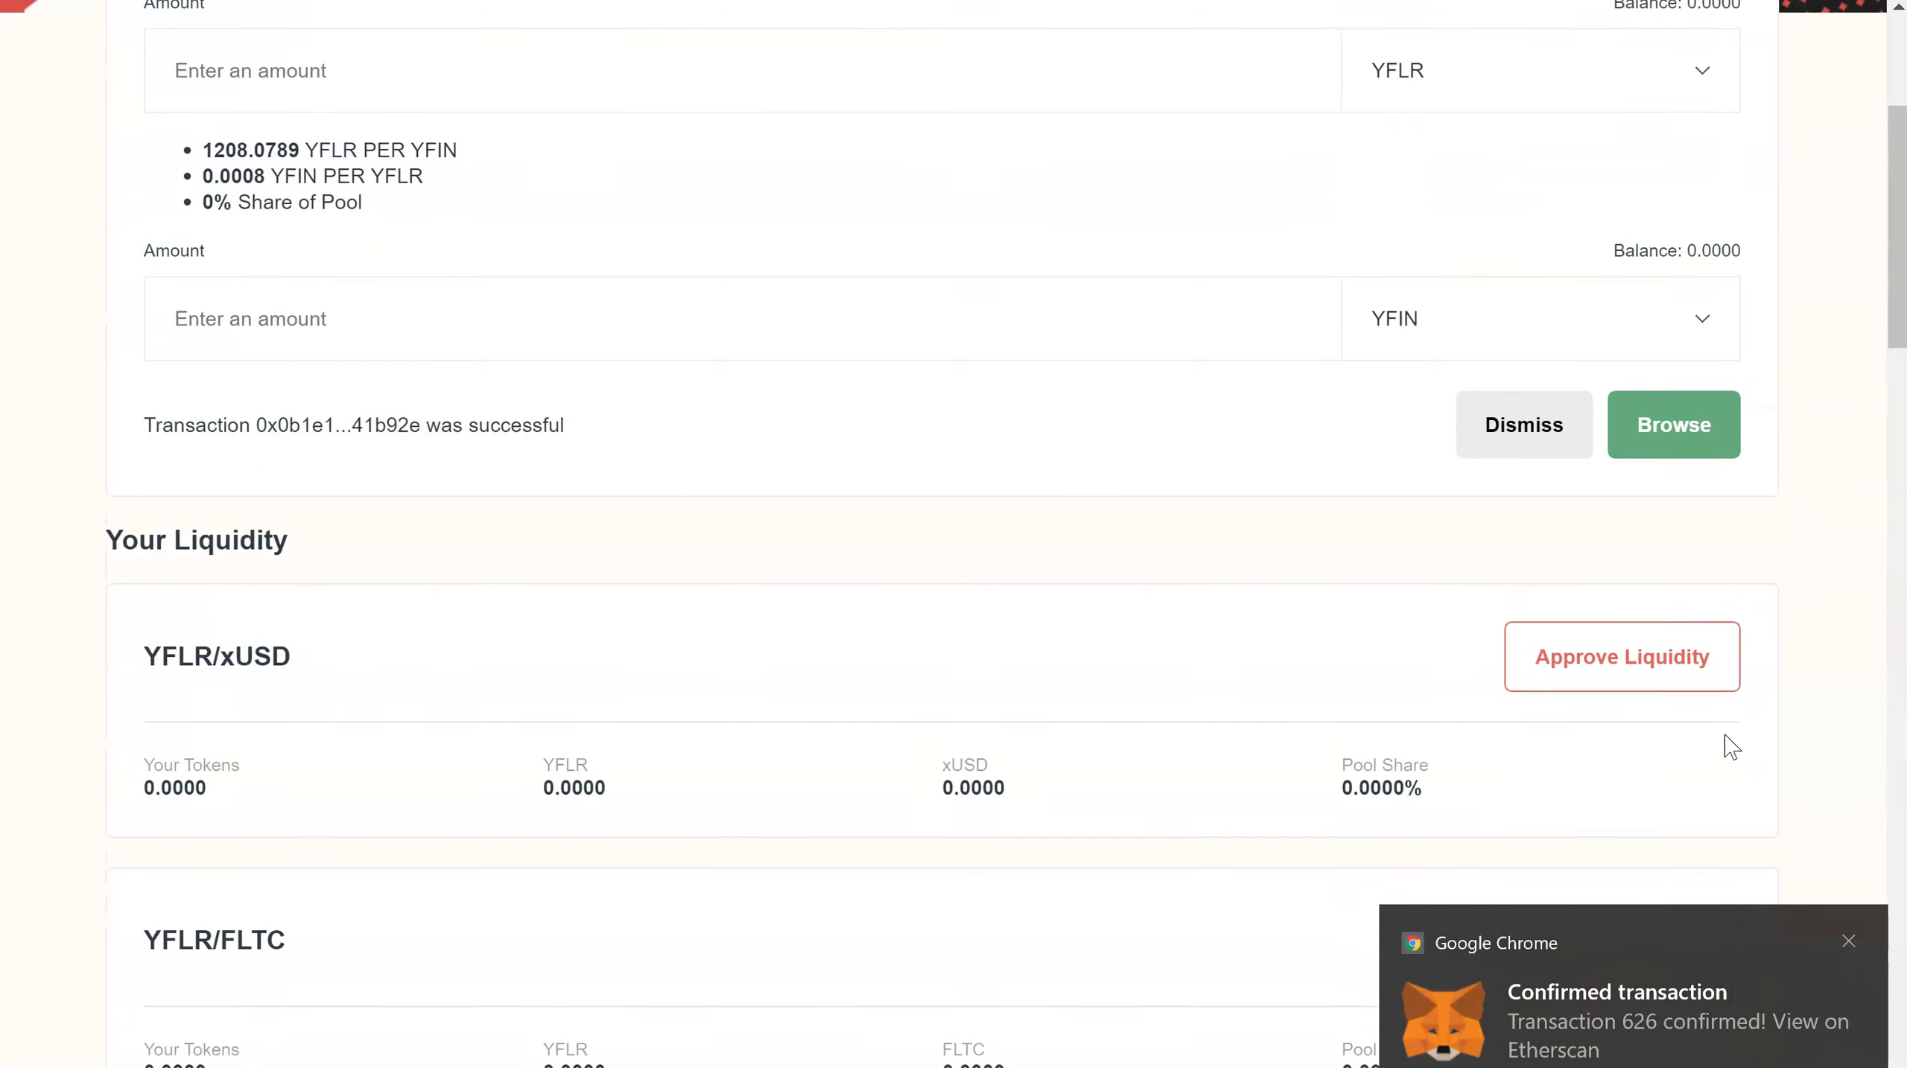
scroll(1726, 739, up, 3)
scroll(1724, 734, down, 2)
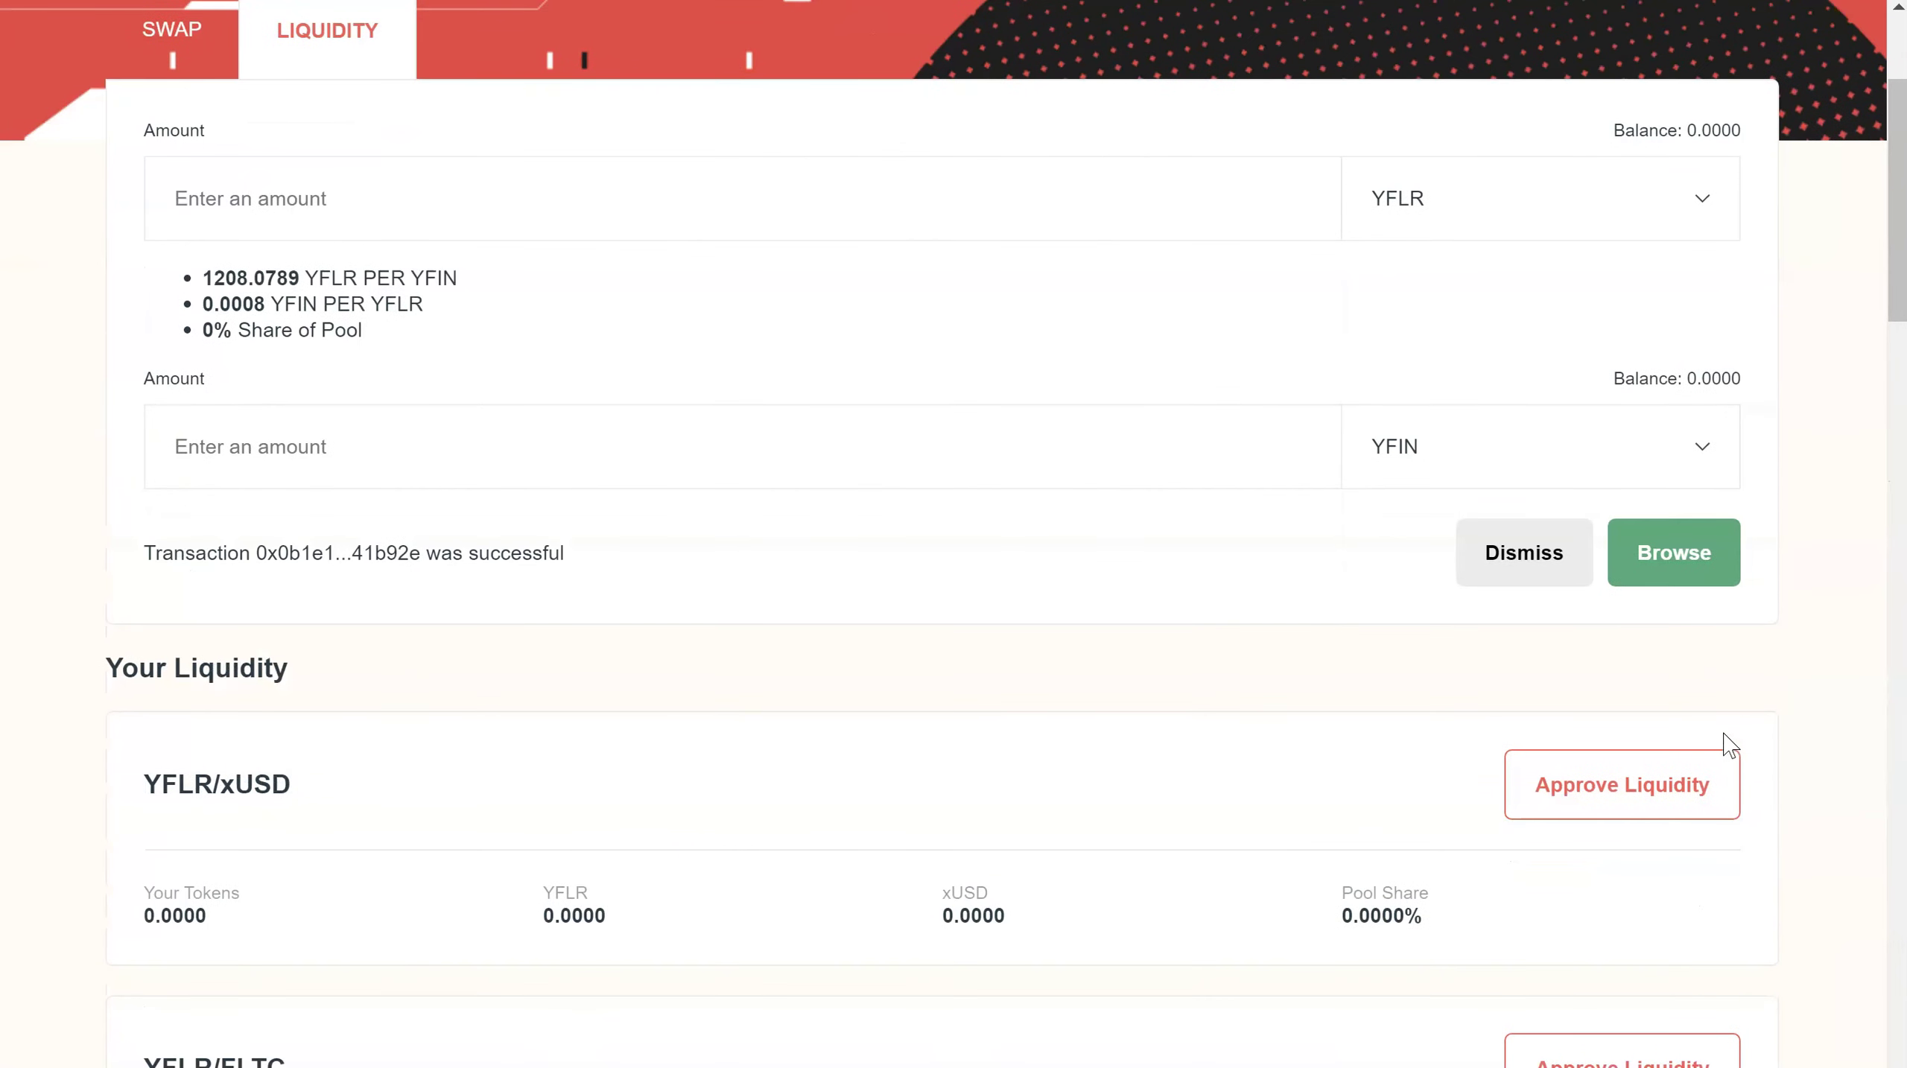
- Supply 1 FLTC with 173.709777 xUSD to the xUSD/FLTC pool and confirm in MetaMask
click(1683, 194)
click(1581, 364)
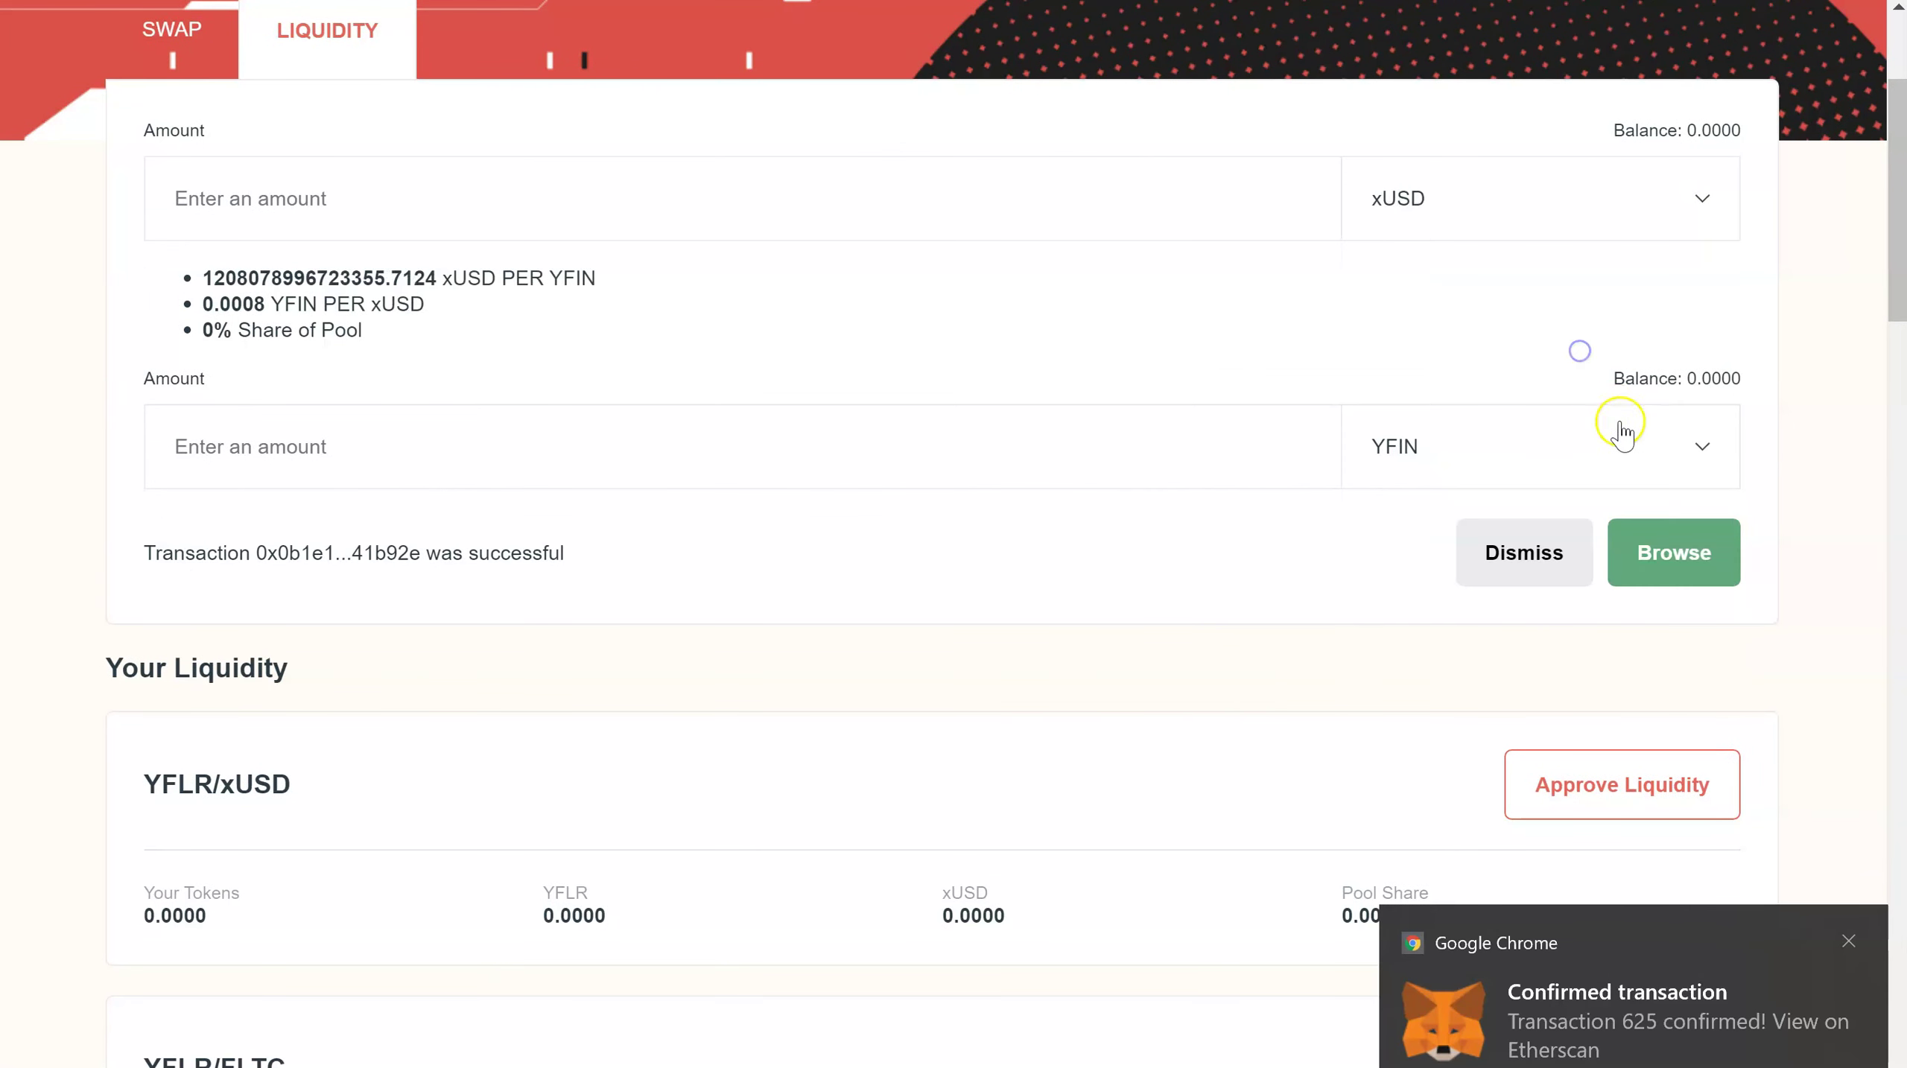
click(1621, 430)
click(1513, 815)
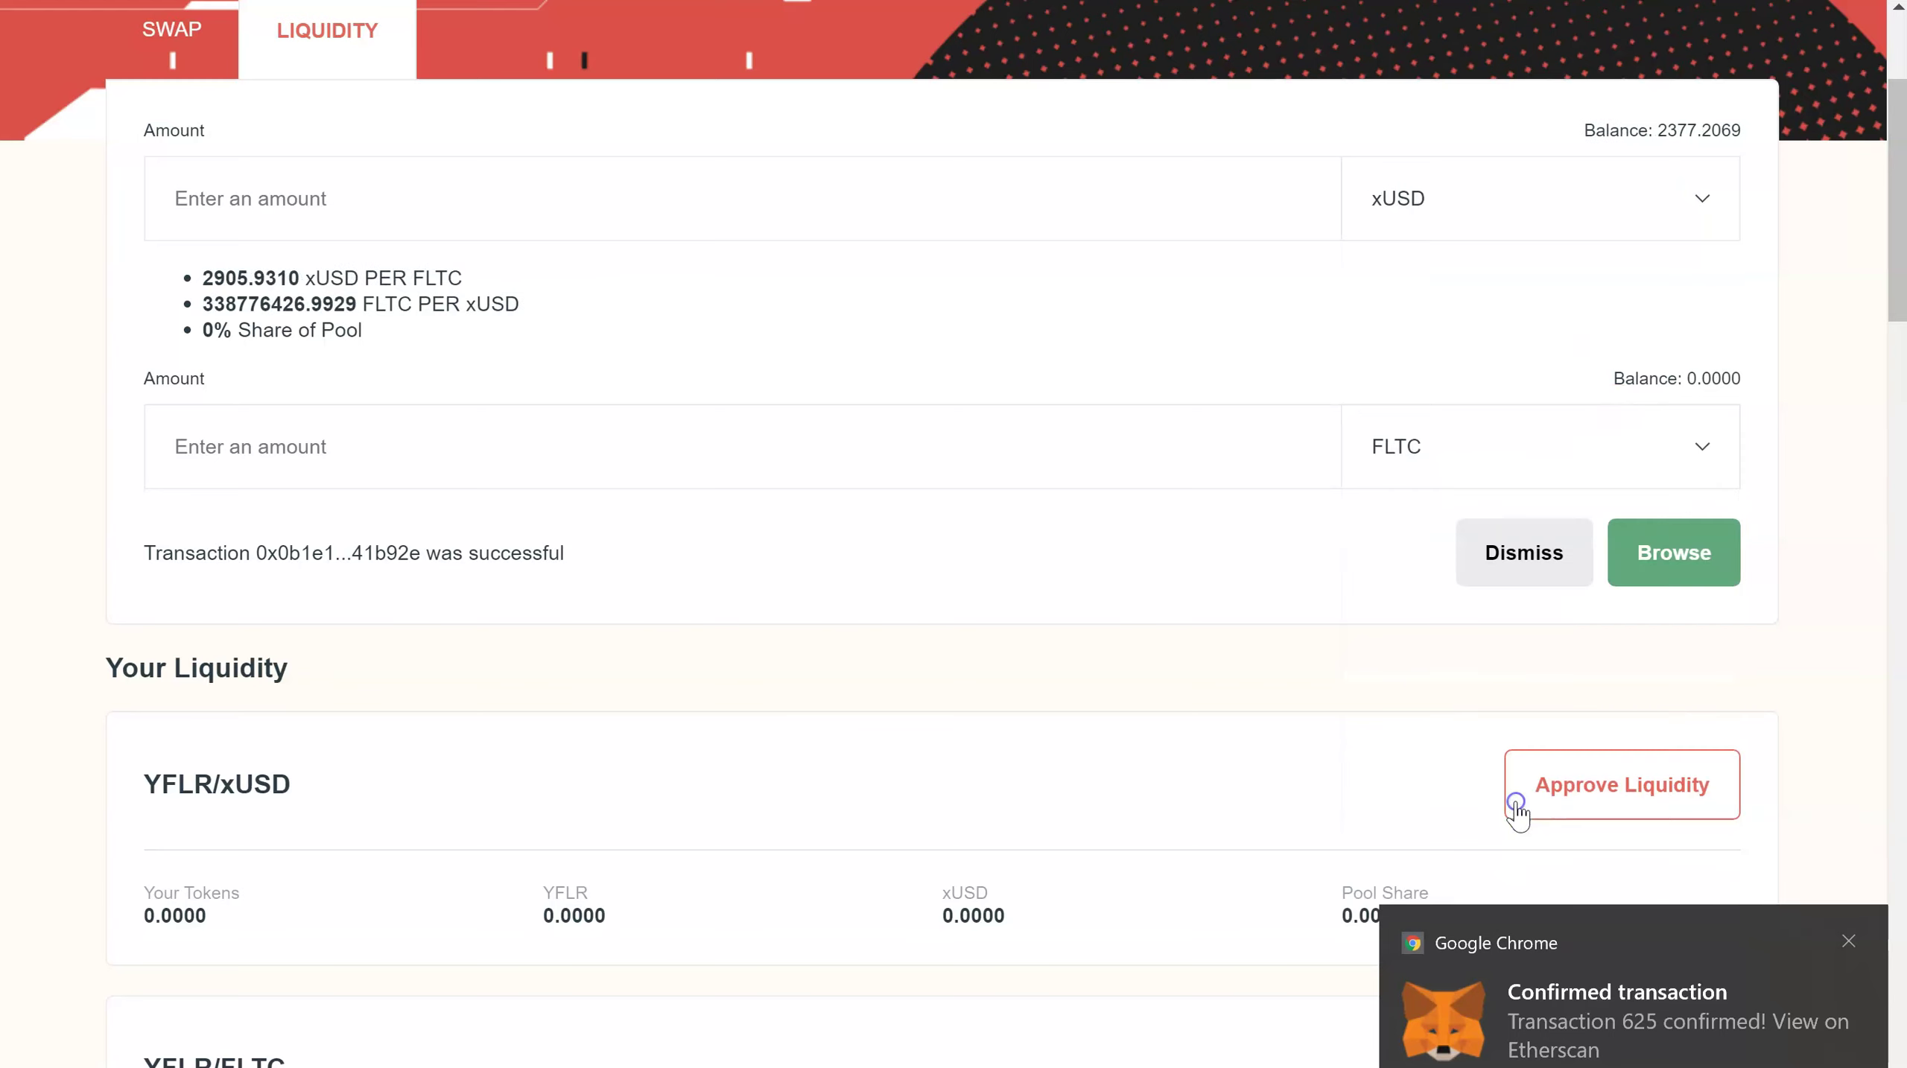
click(892, 474)
text(1)
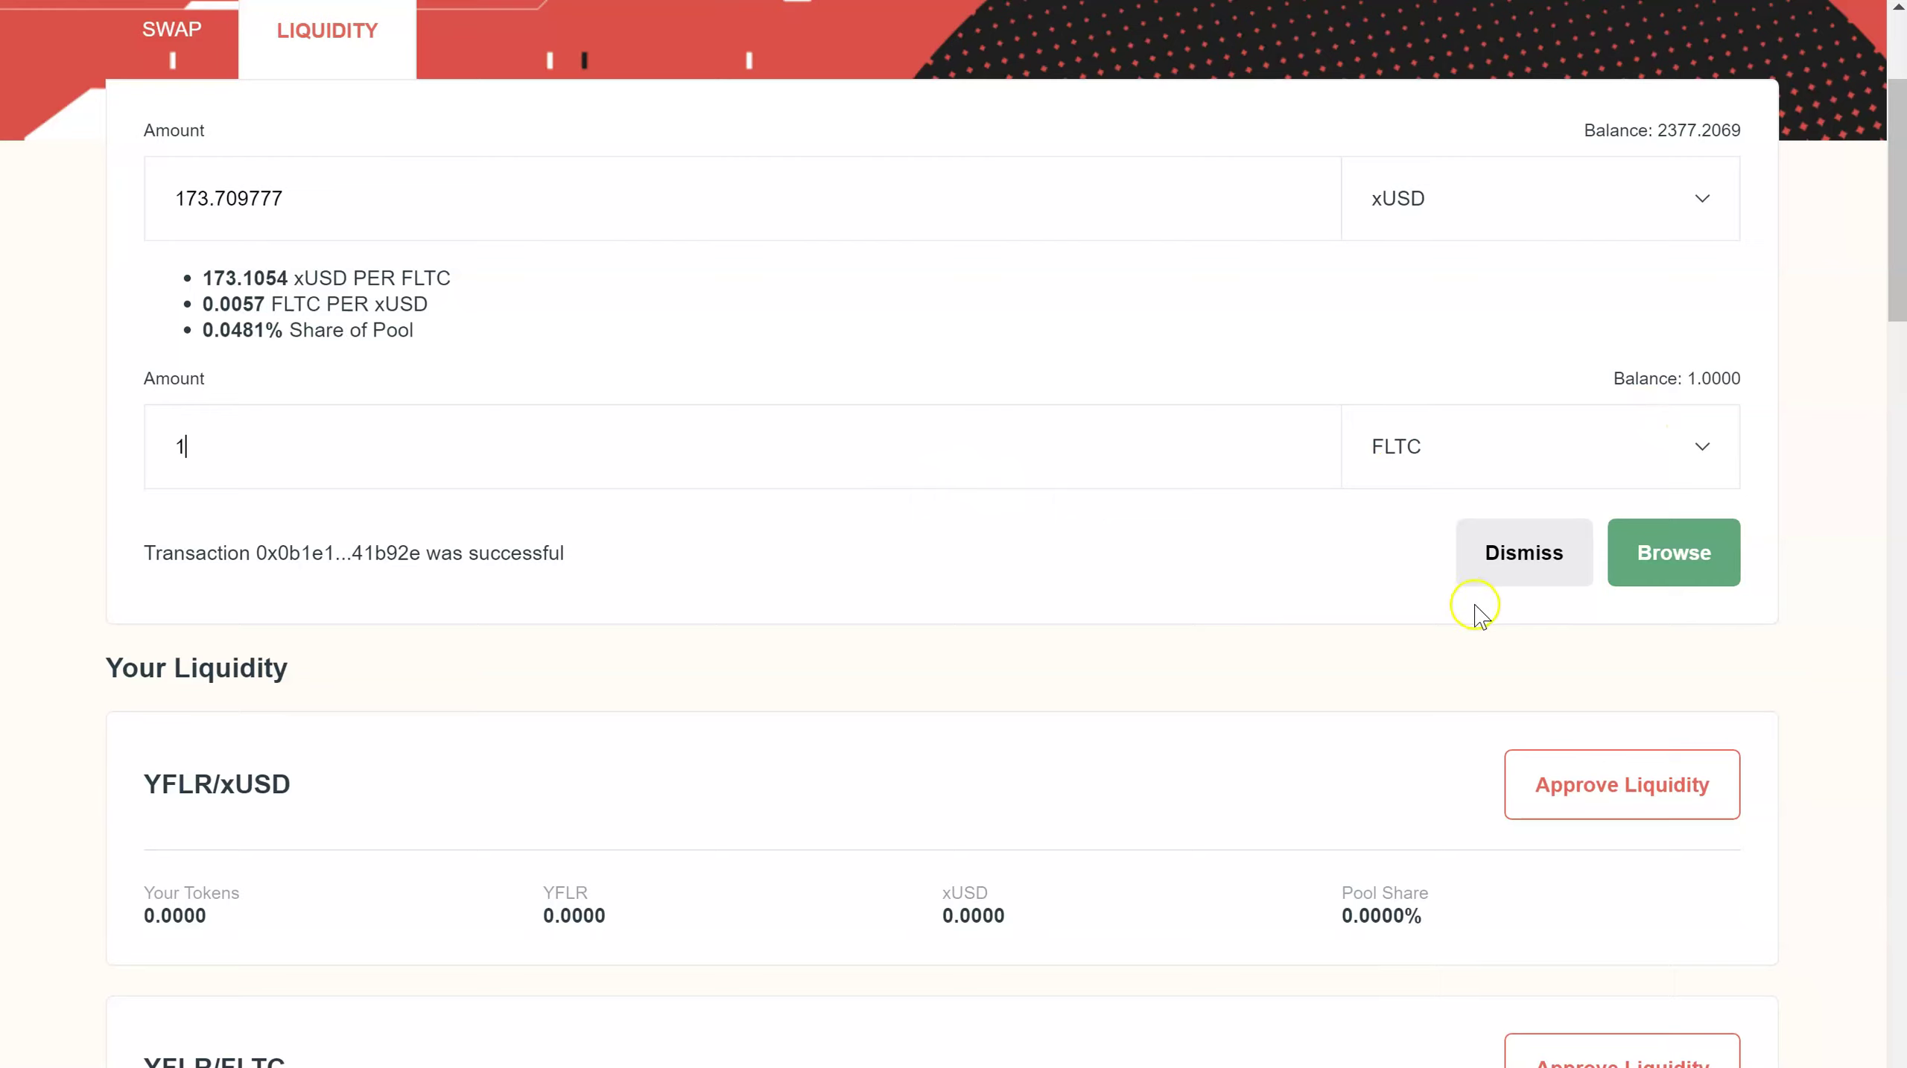
click(1516, 561)
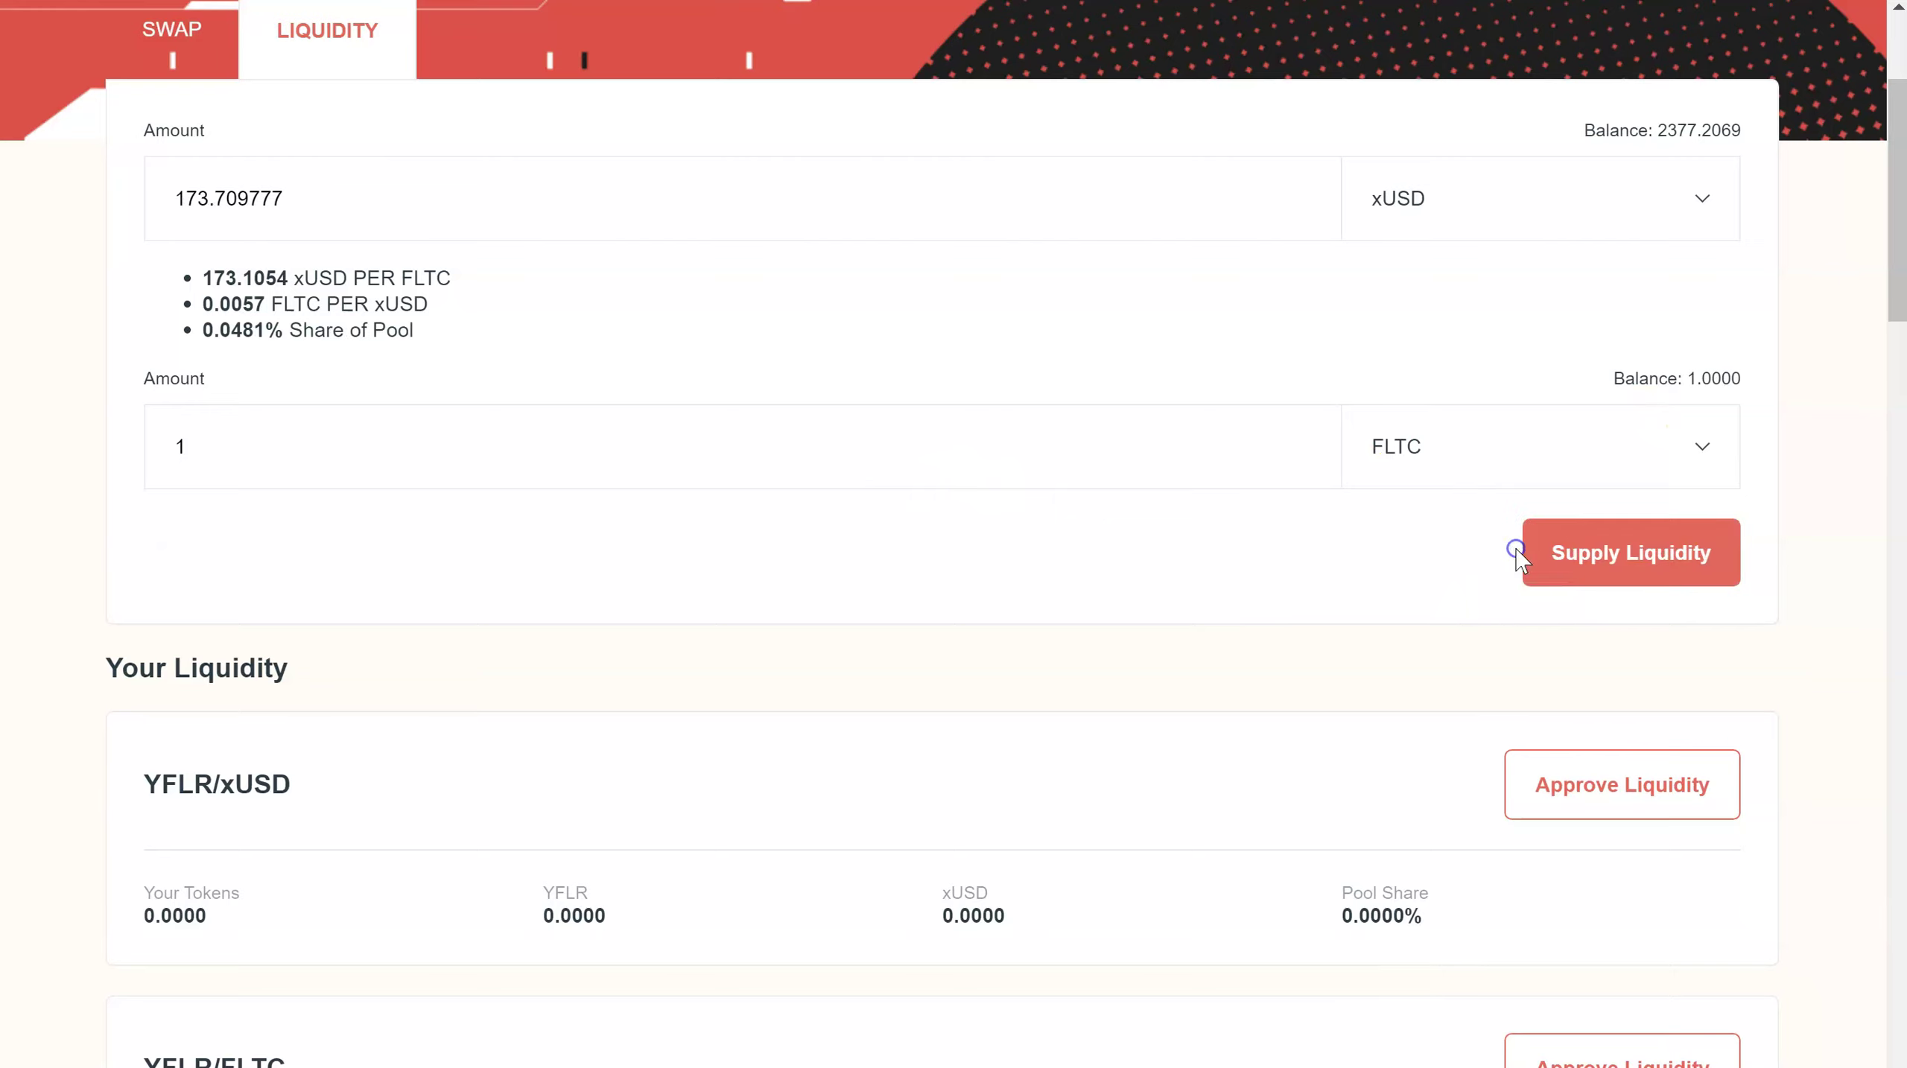
click(1593, 567)
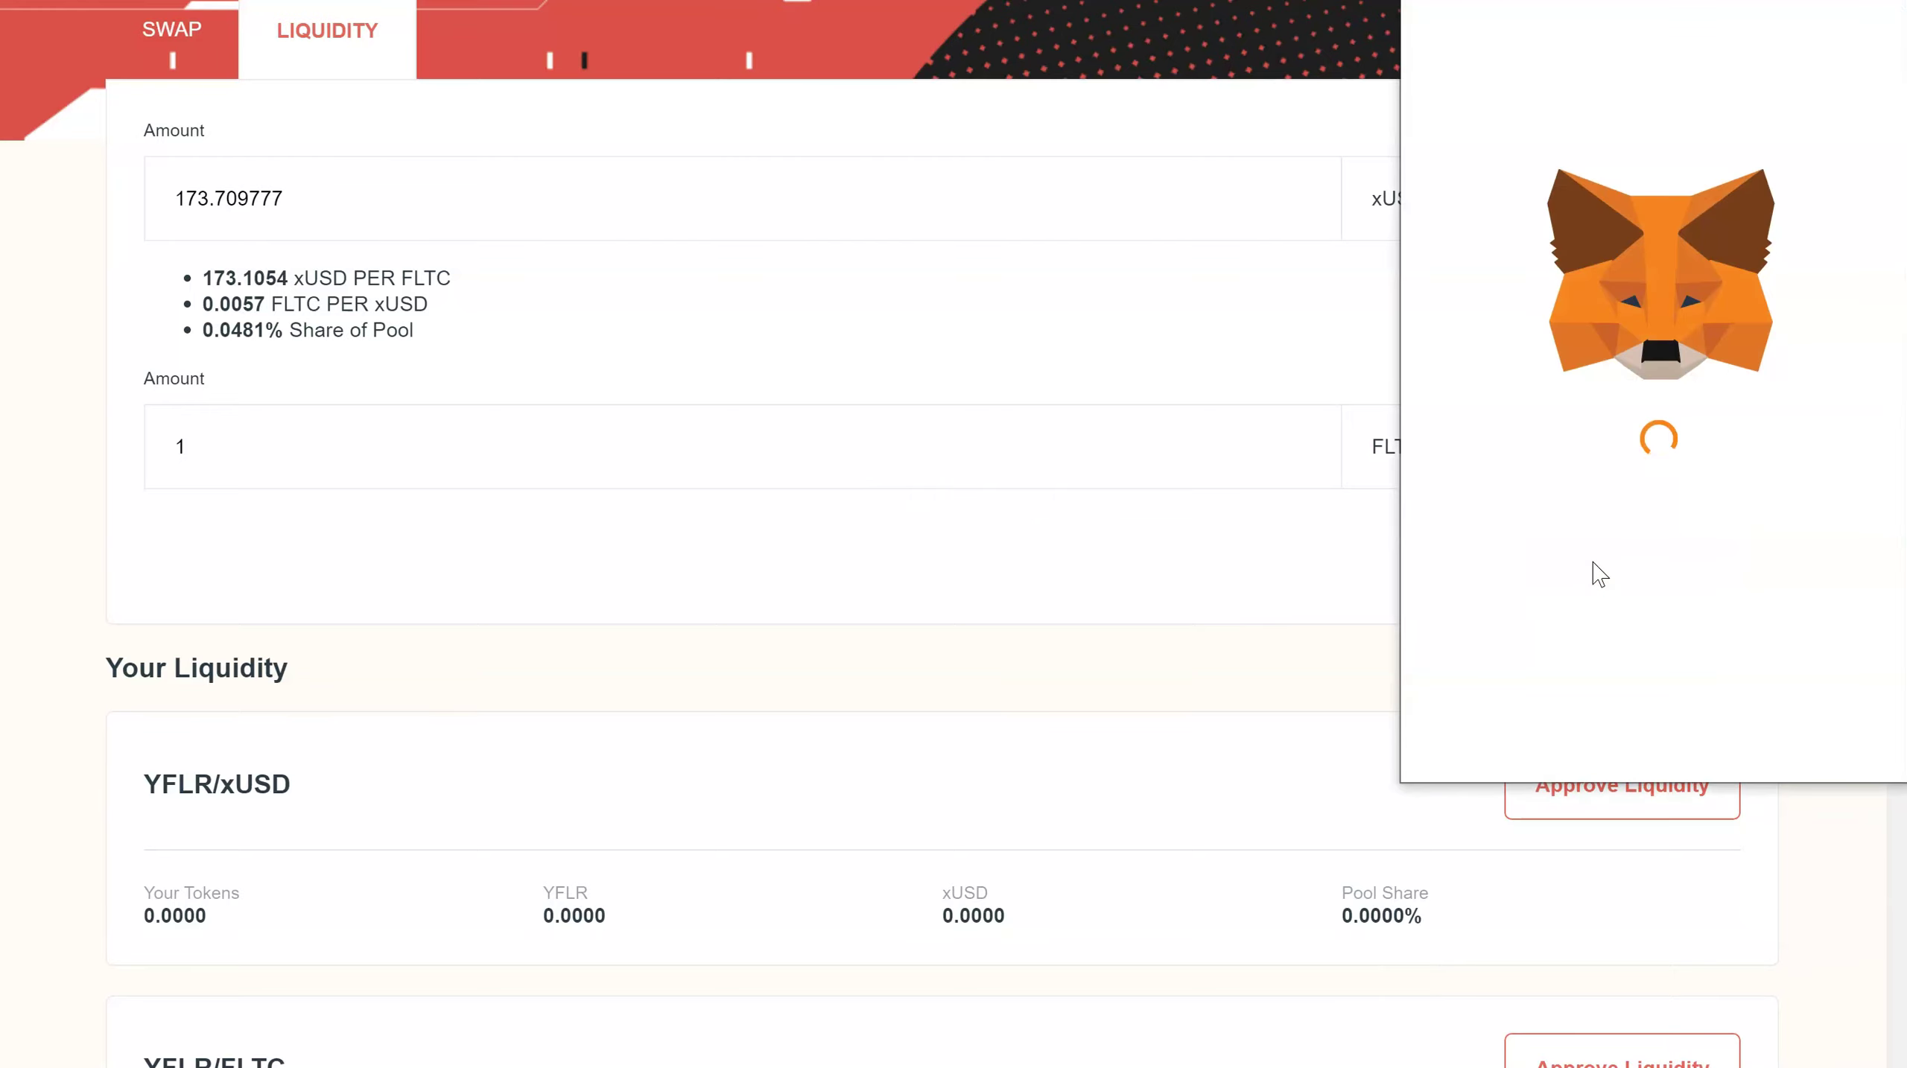
click(1743, 742)
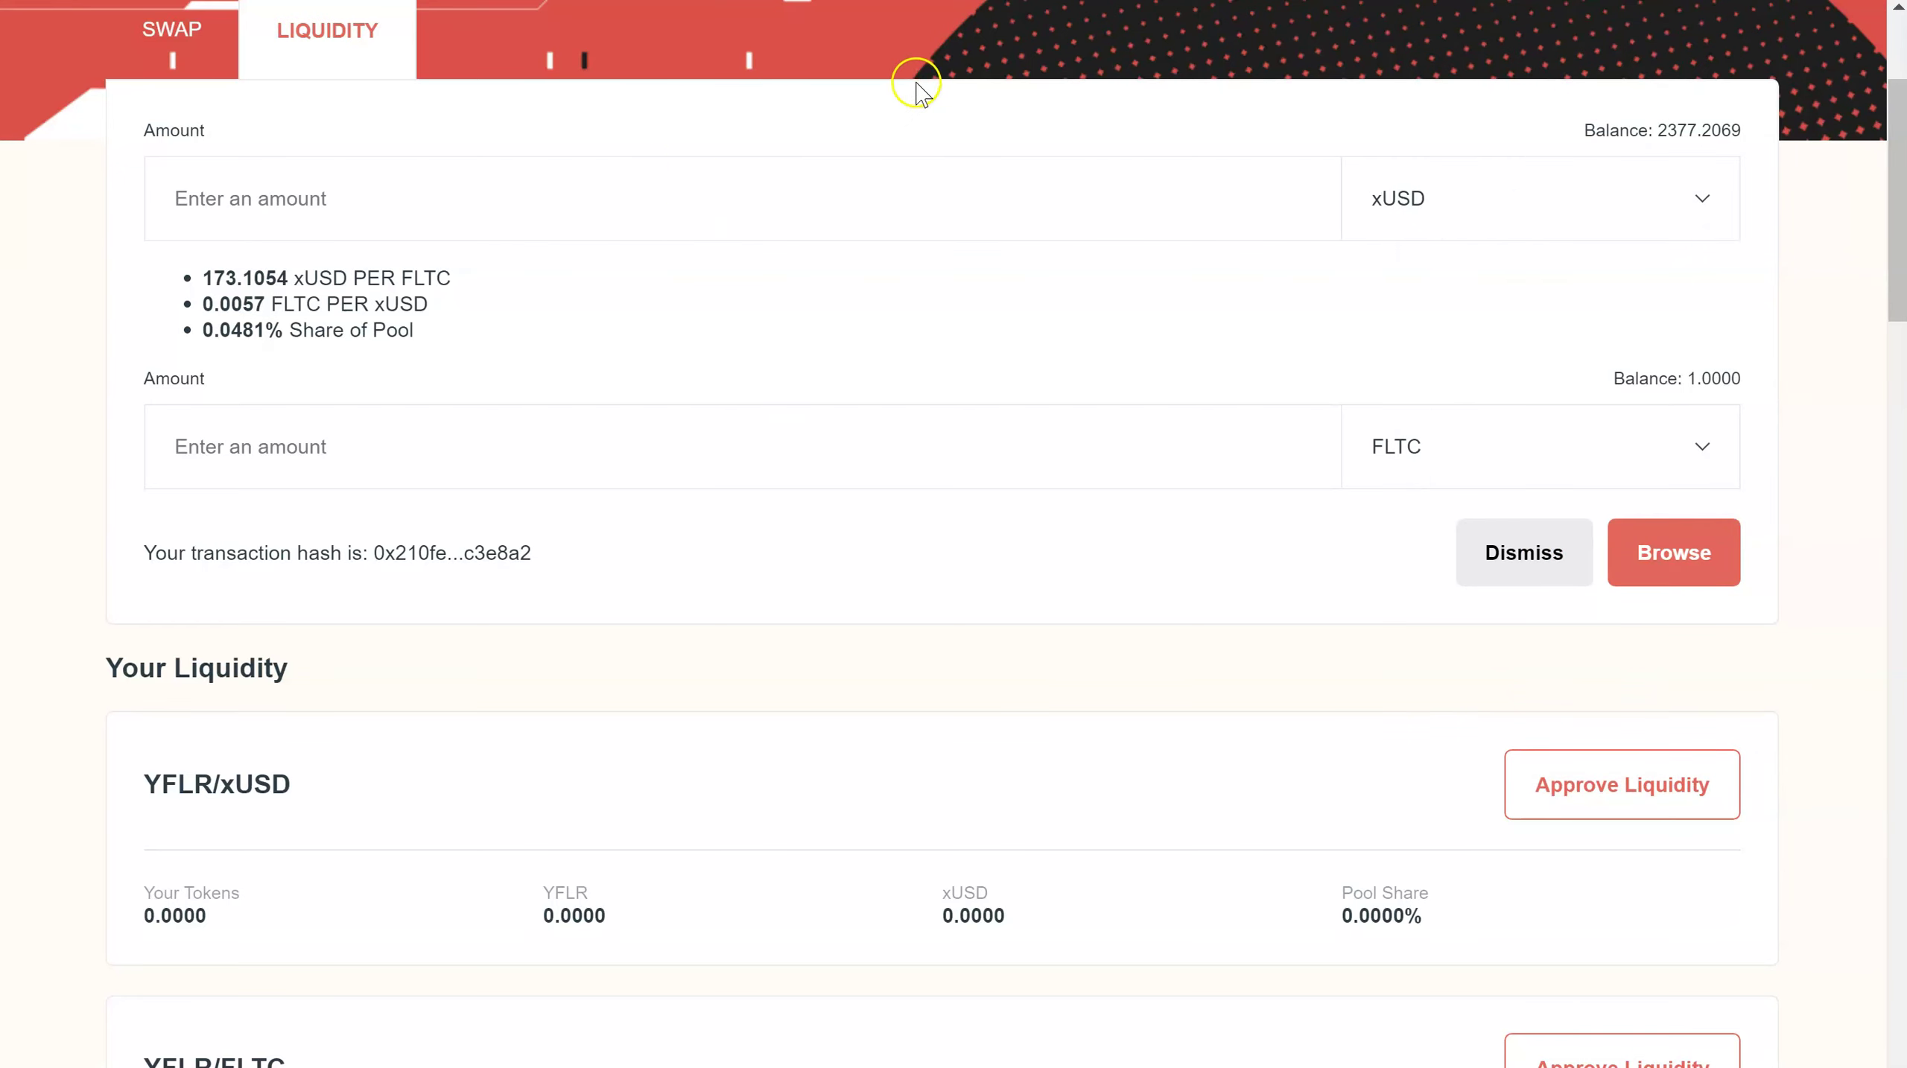
scroll(705, 181, up, 2)
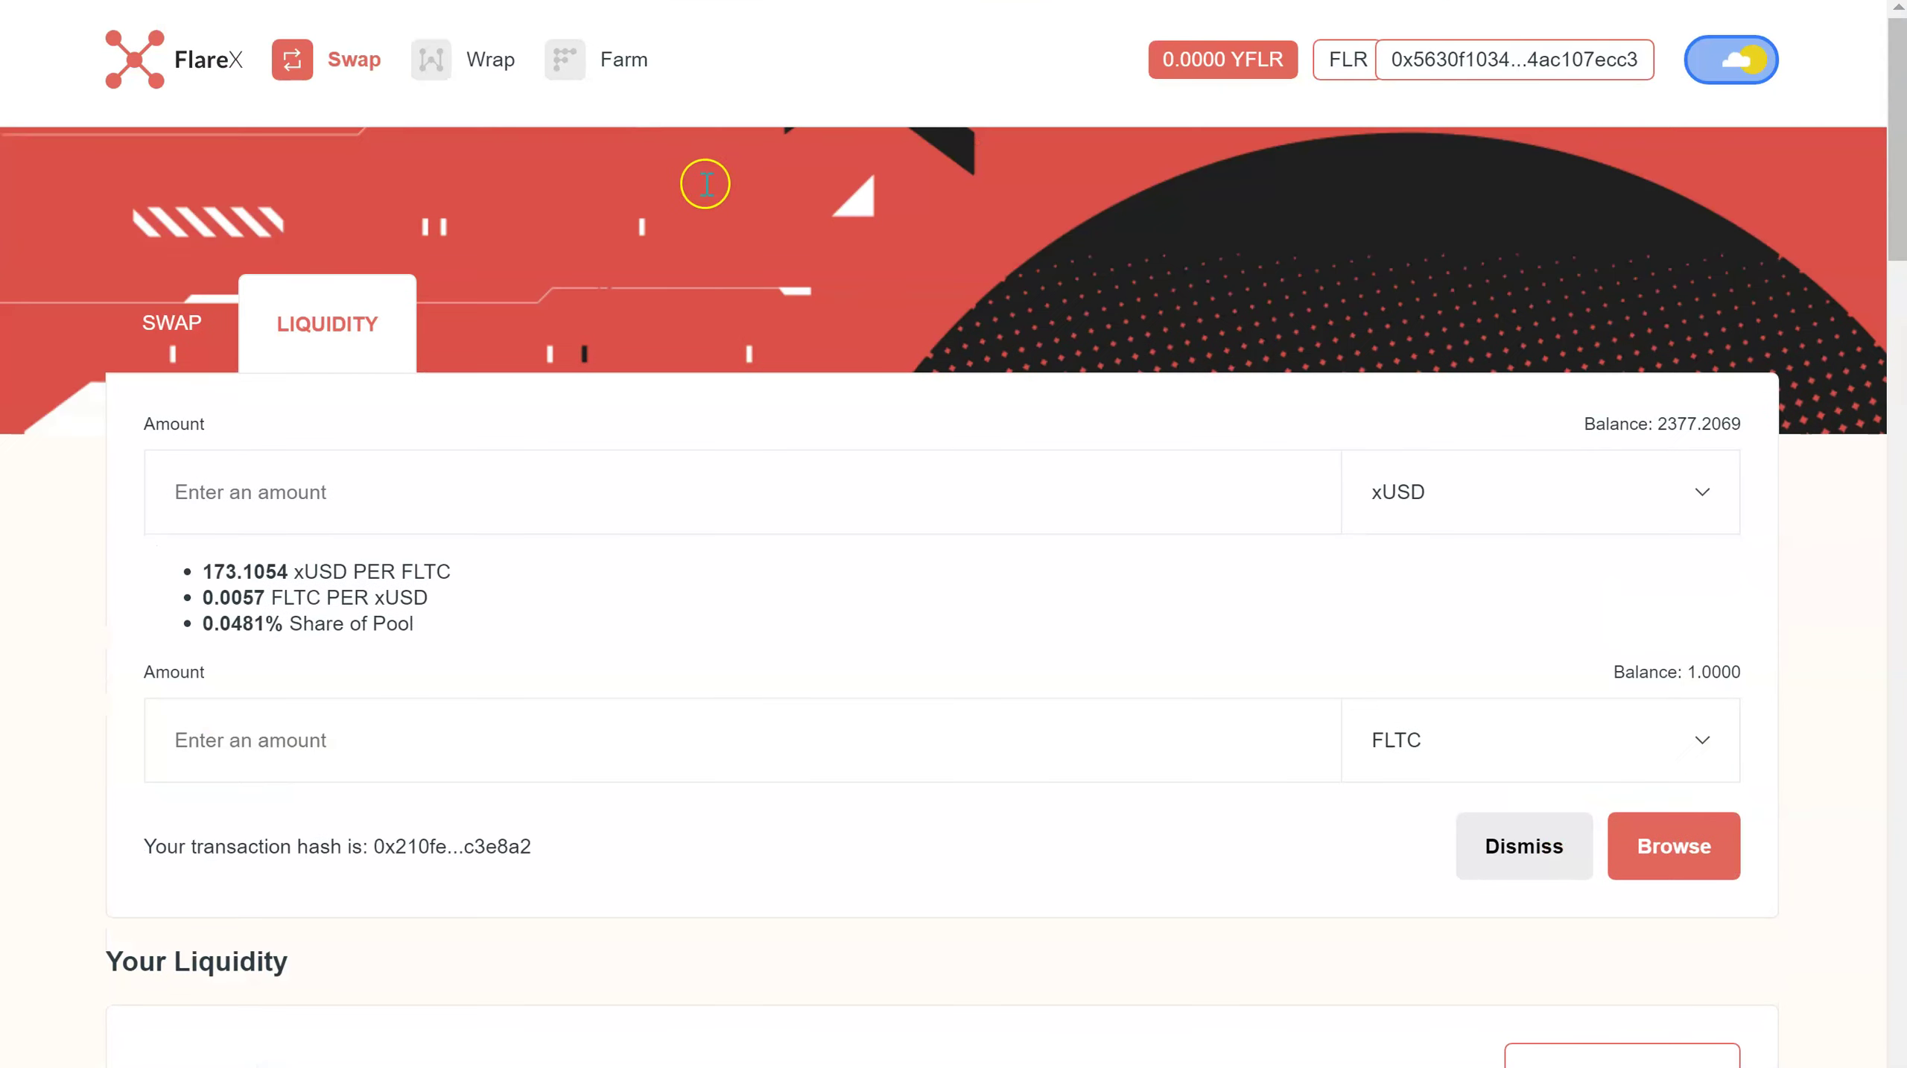
- Connect the wallet on FlareFarm, try a MAX stake on FLTC/xUSD LP, and reload
click(633, 62)
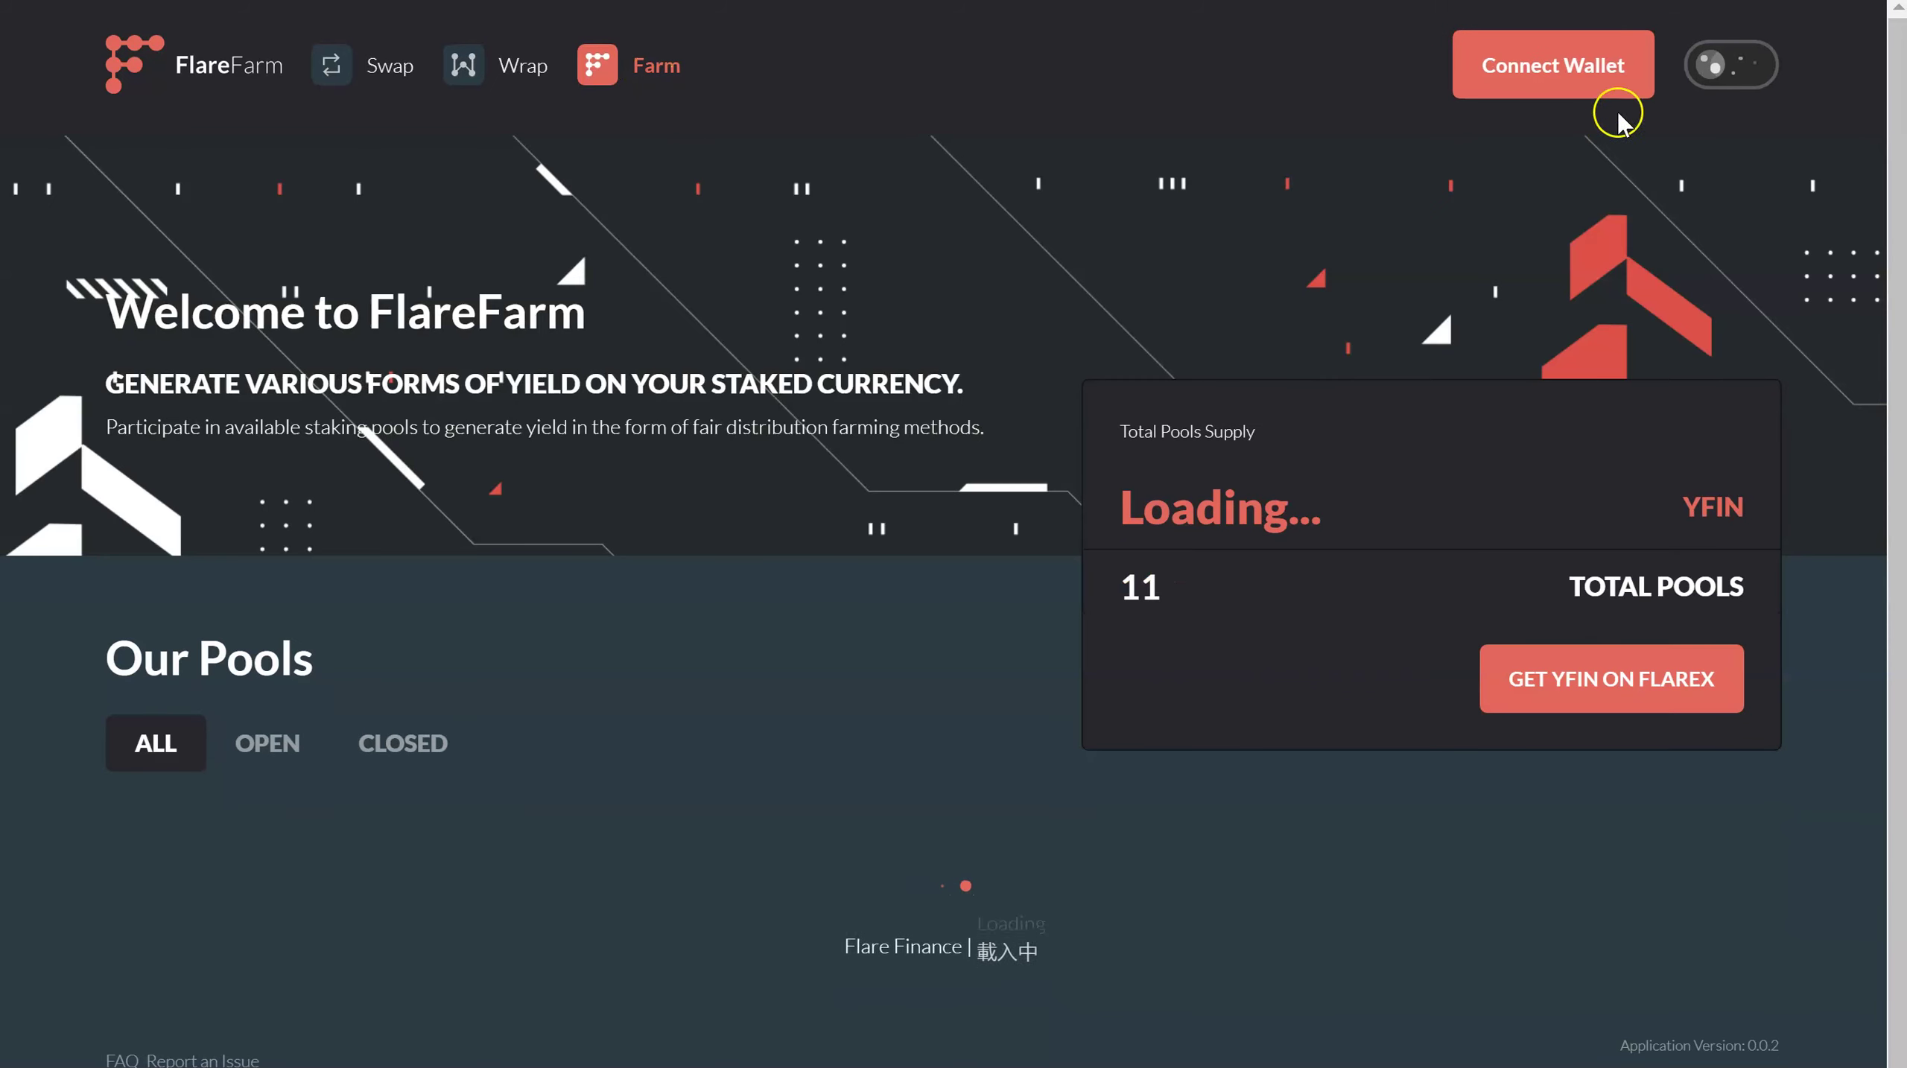
click(1567, 68)
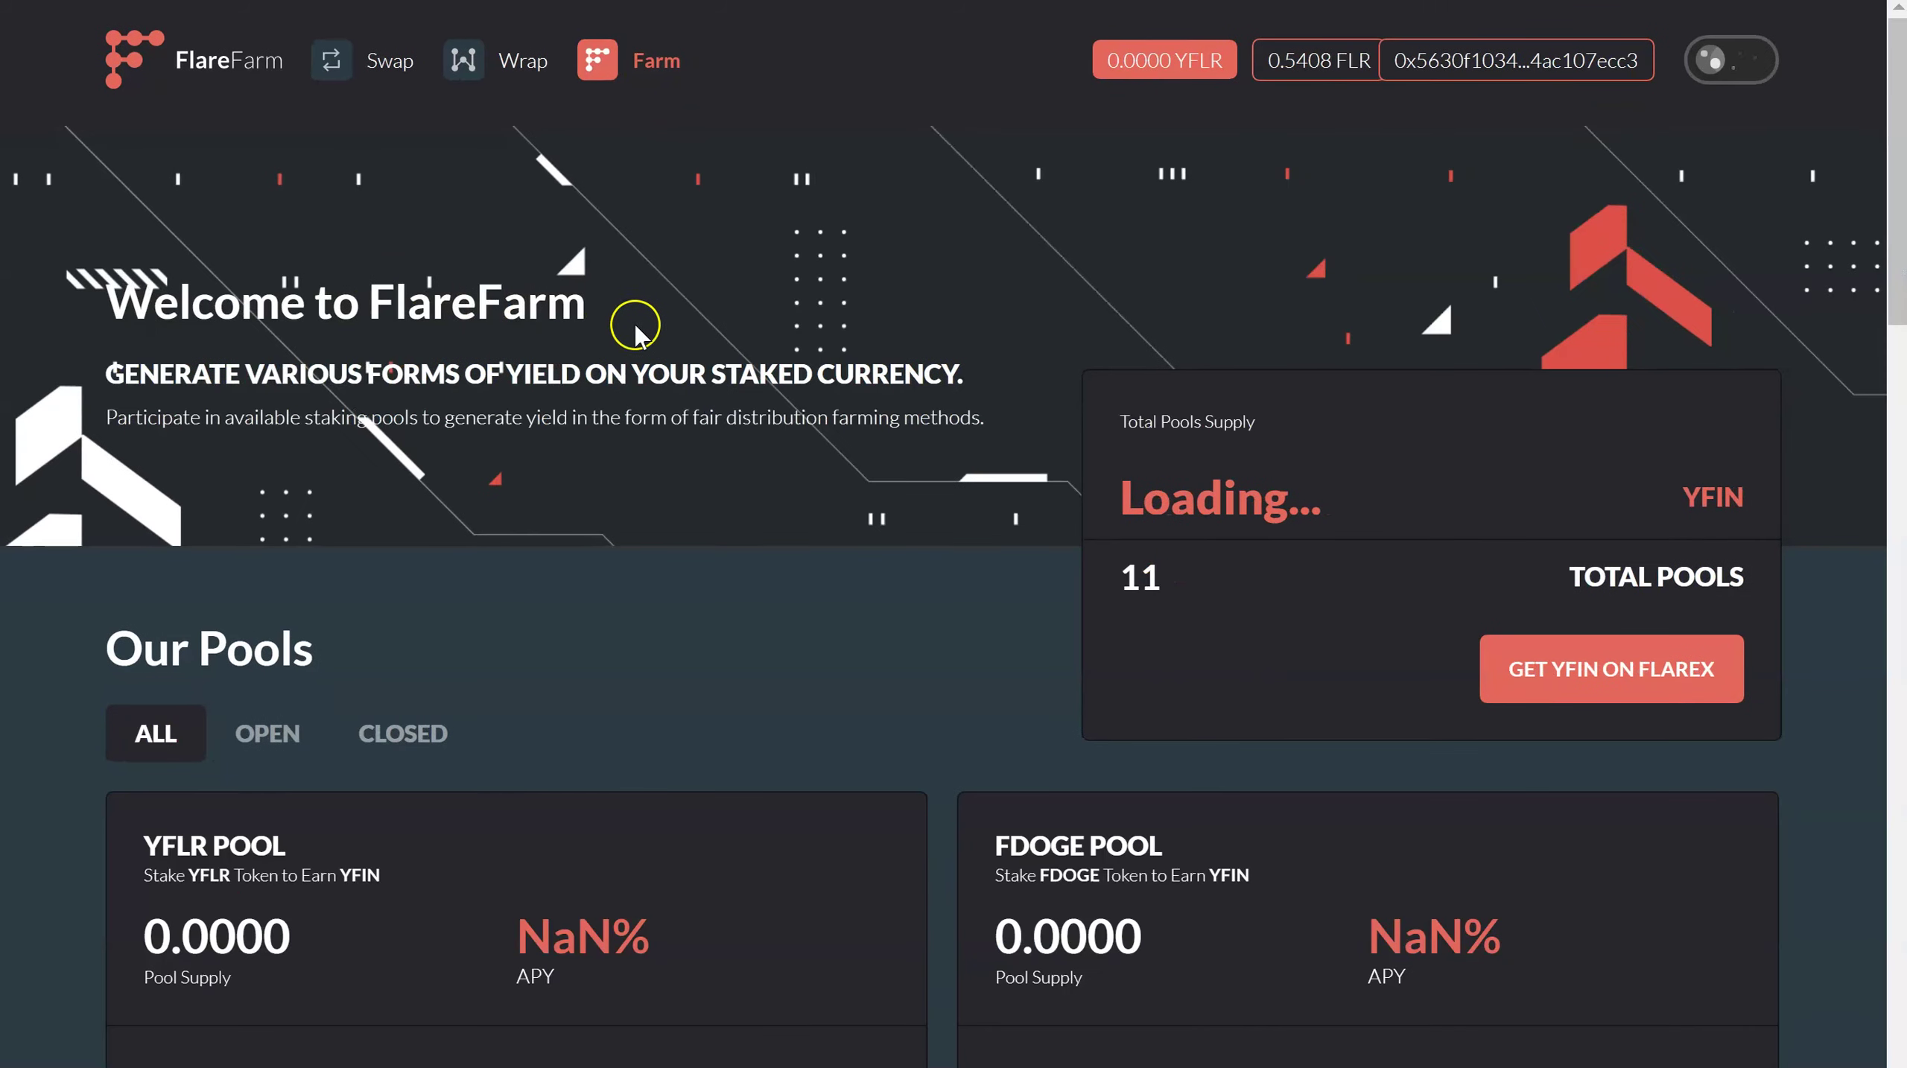
scroll(633, 343, down, 6)
scroll(641, 358, down, 10)
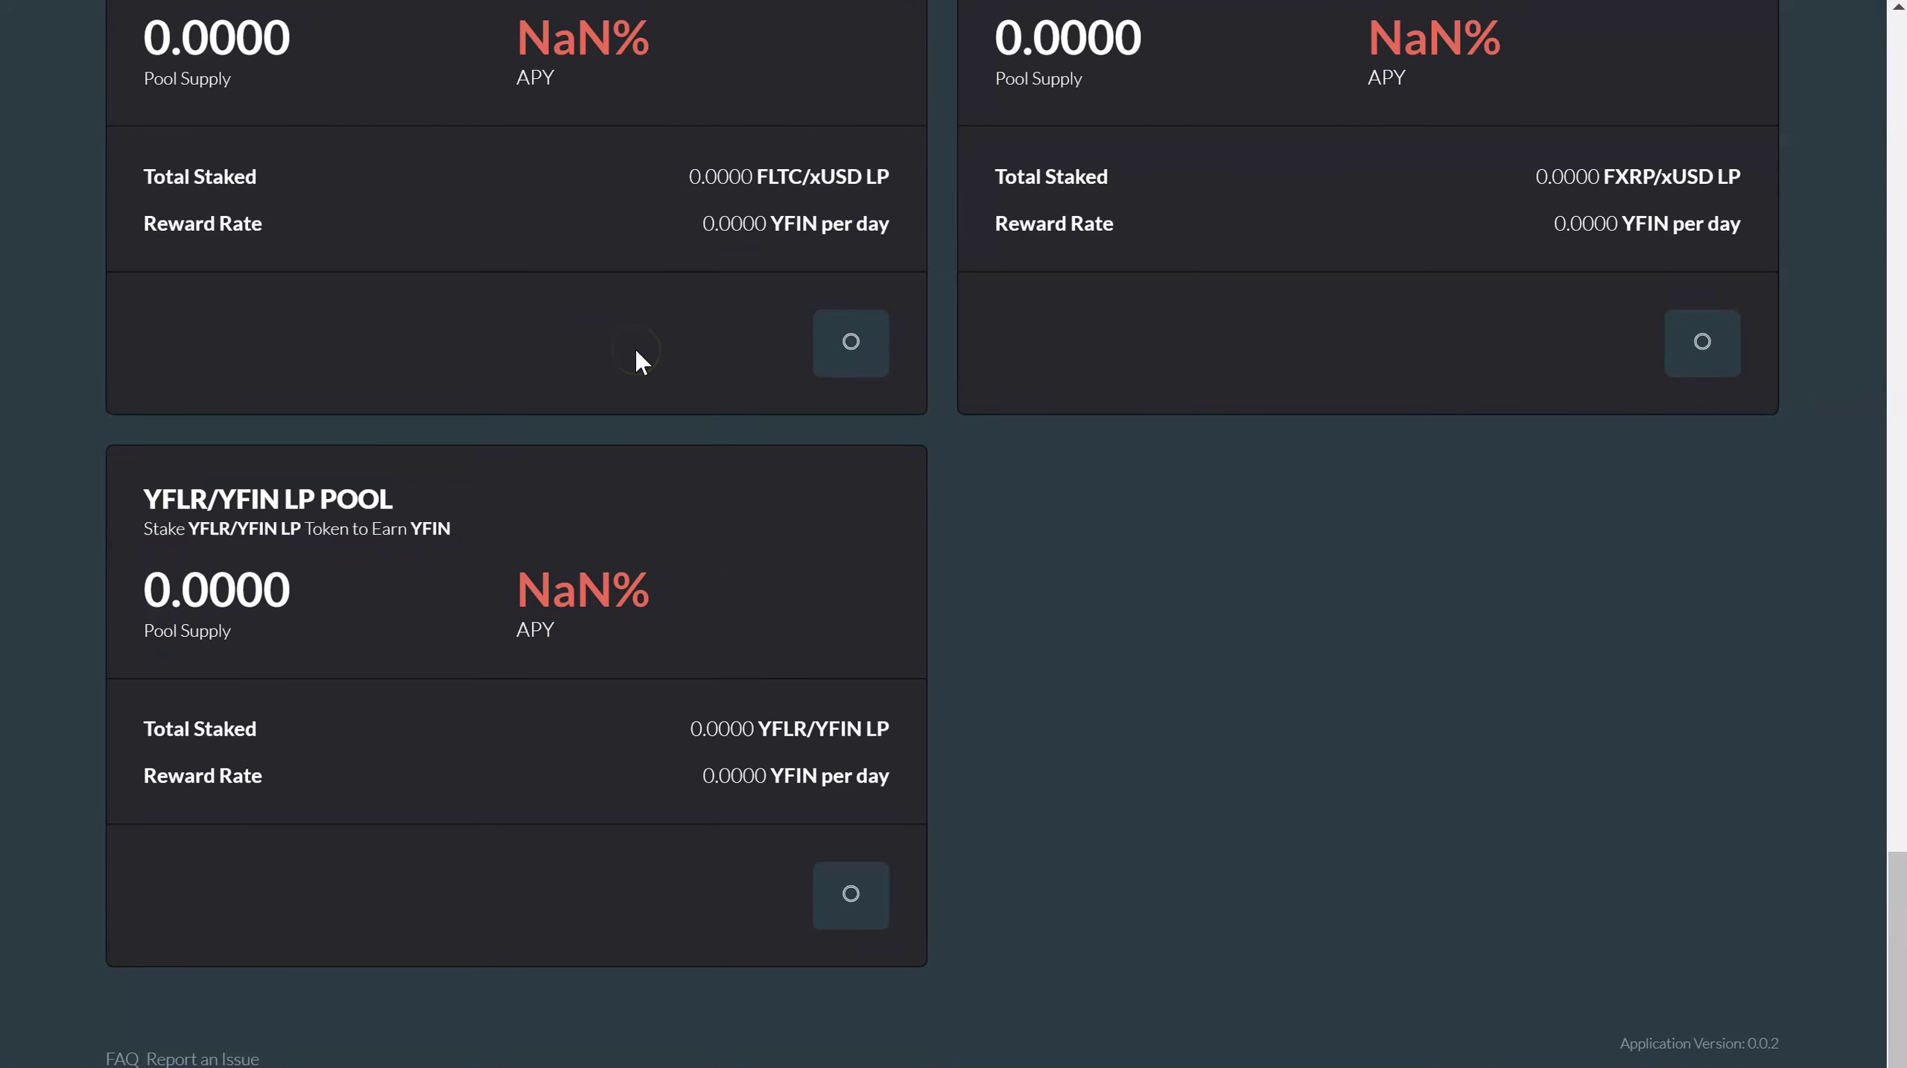
scroll(638, 351, up, 2)
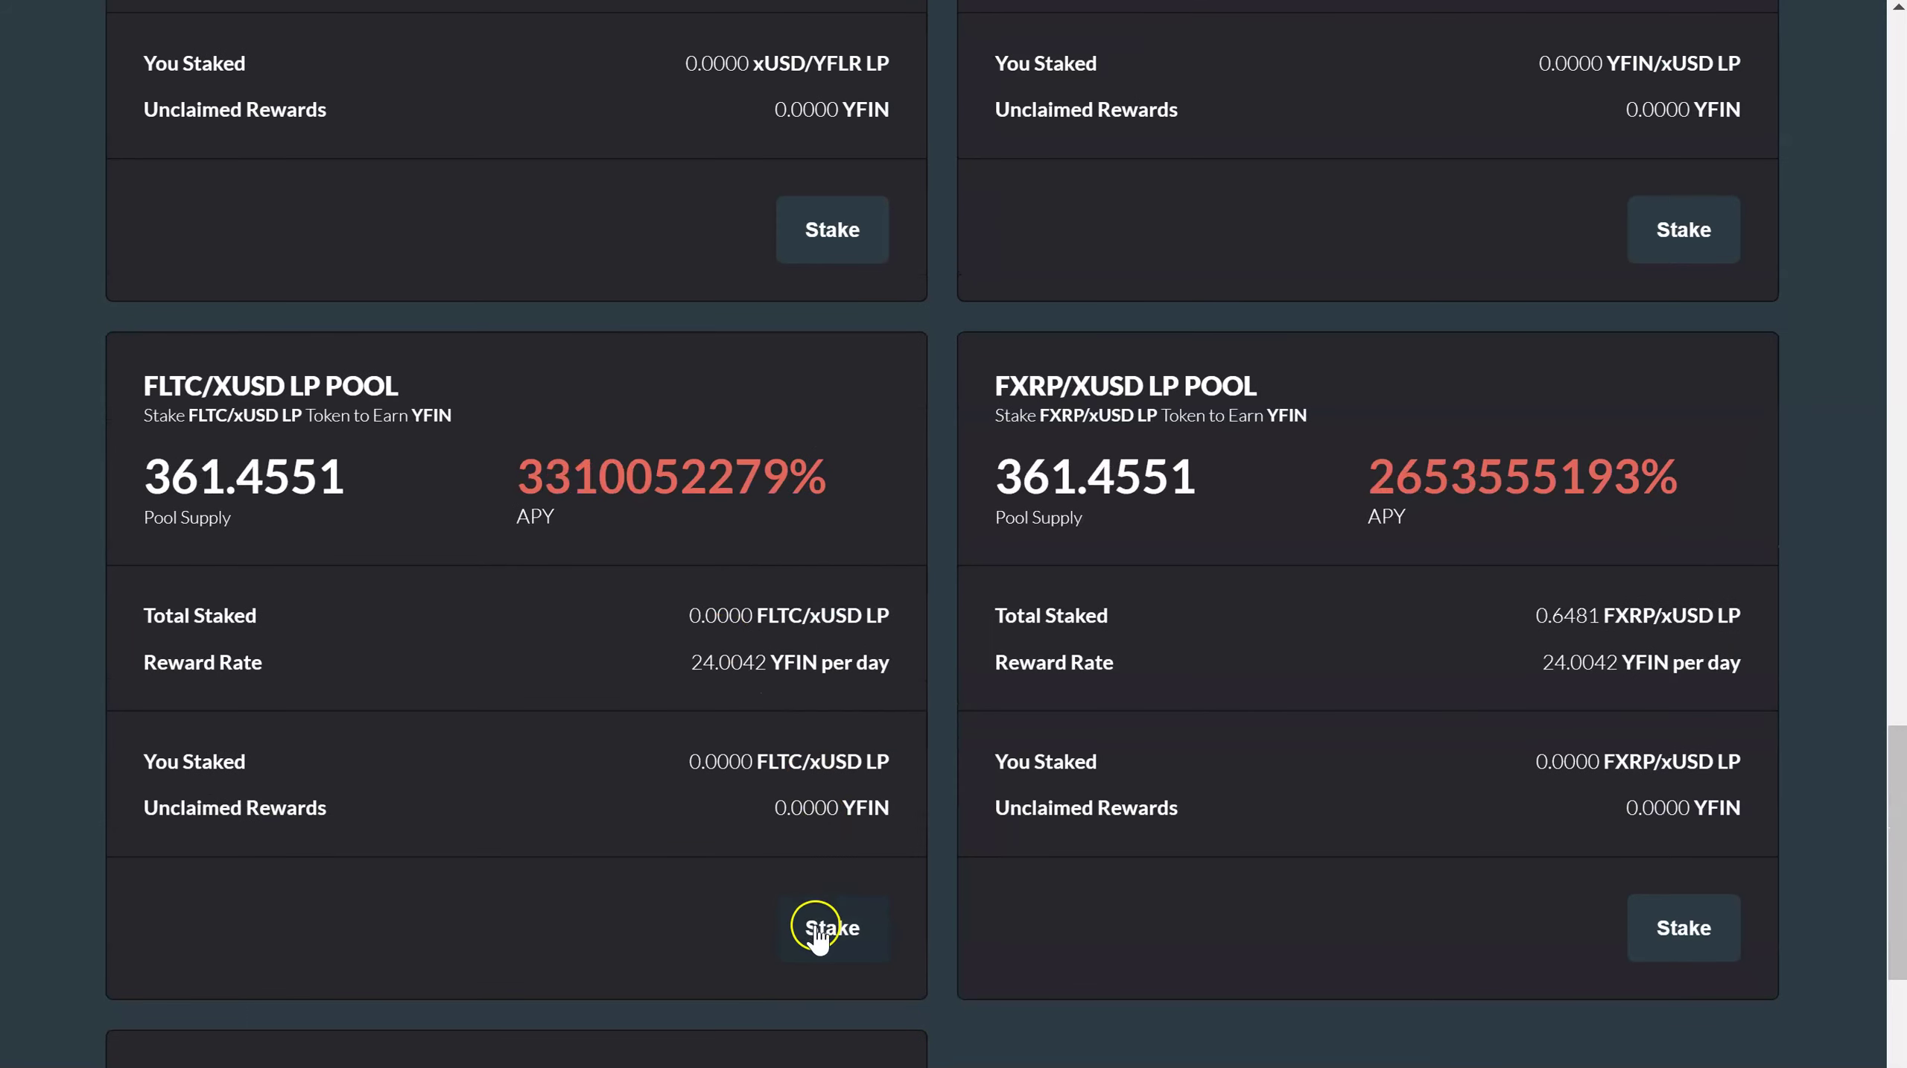
click(817, 931)
click(581, 931)
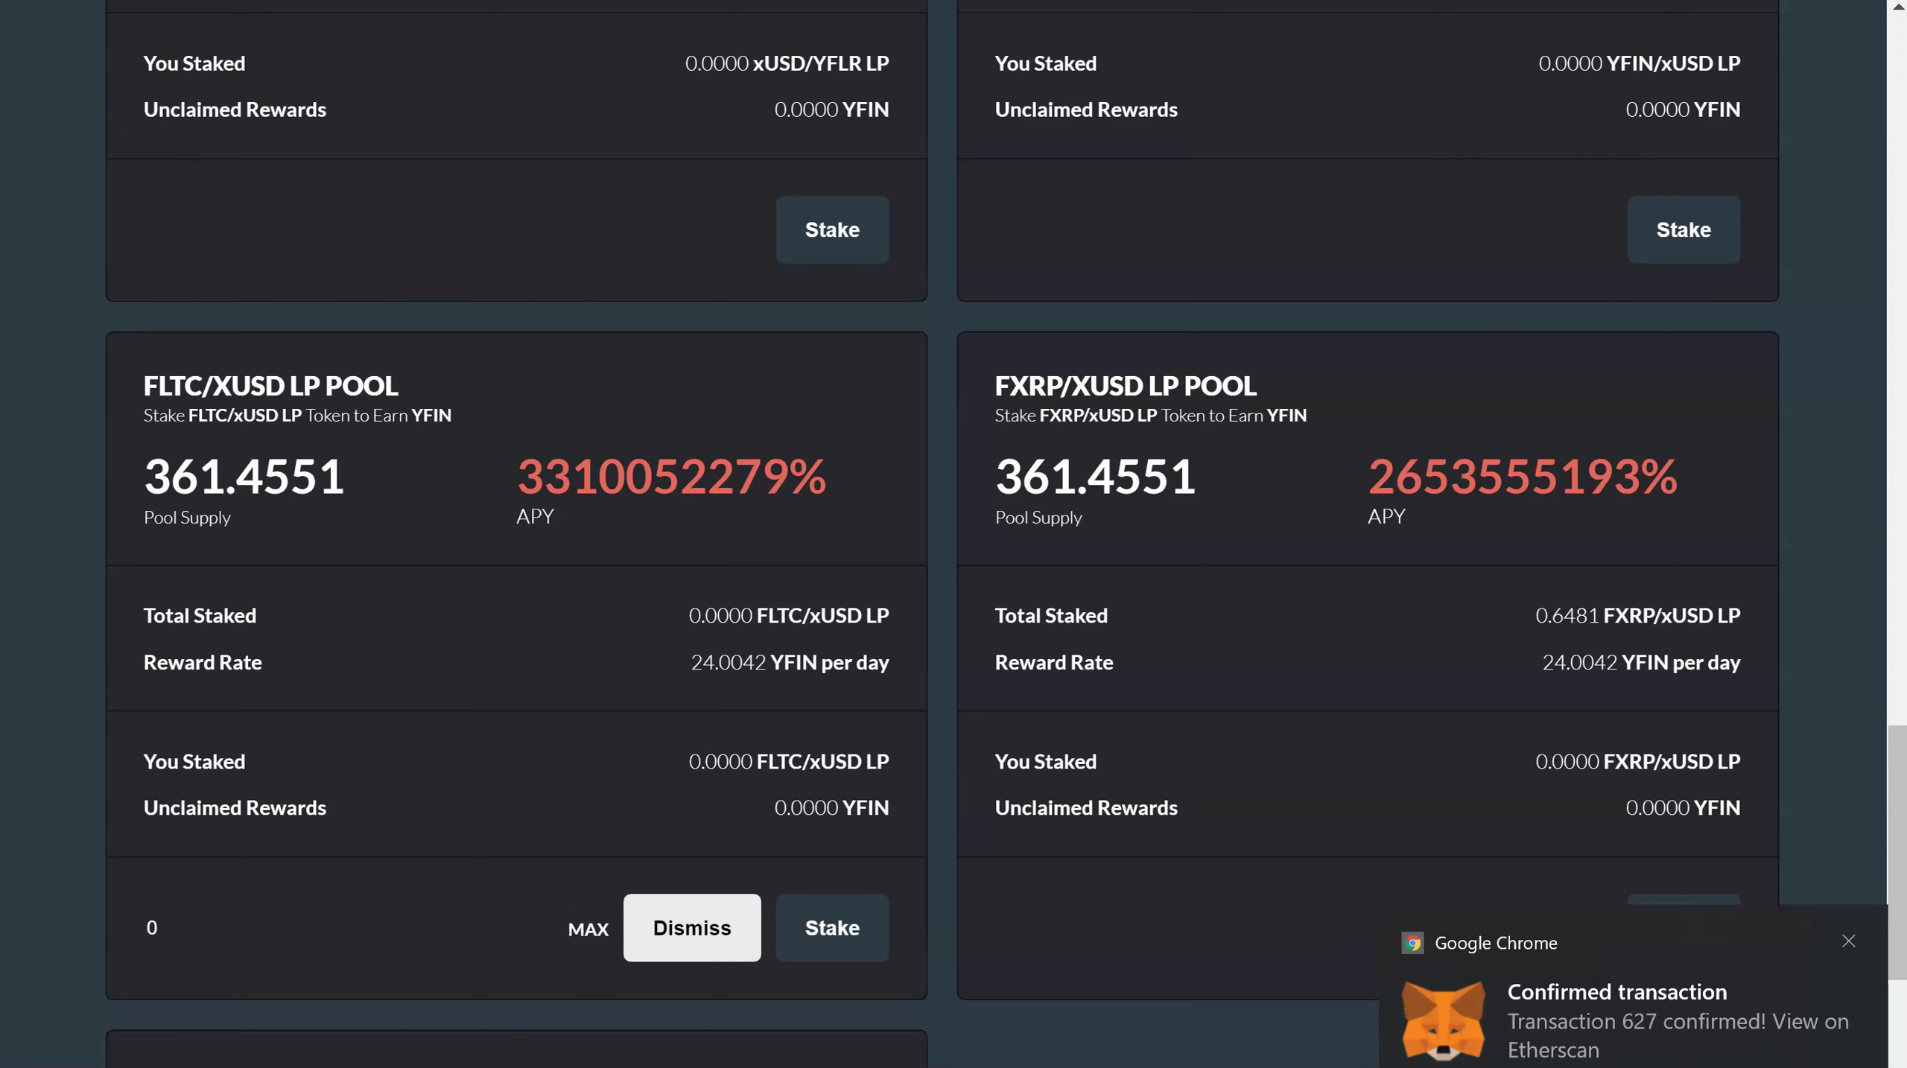
key(F5)
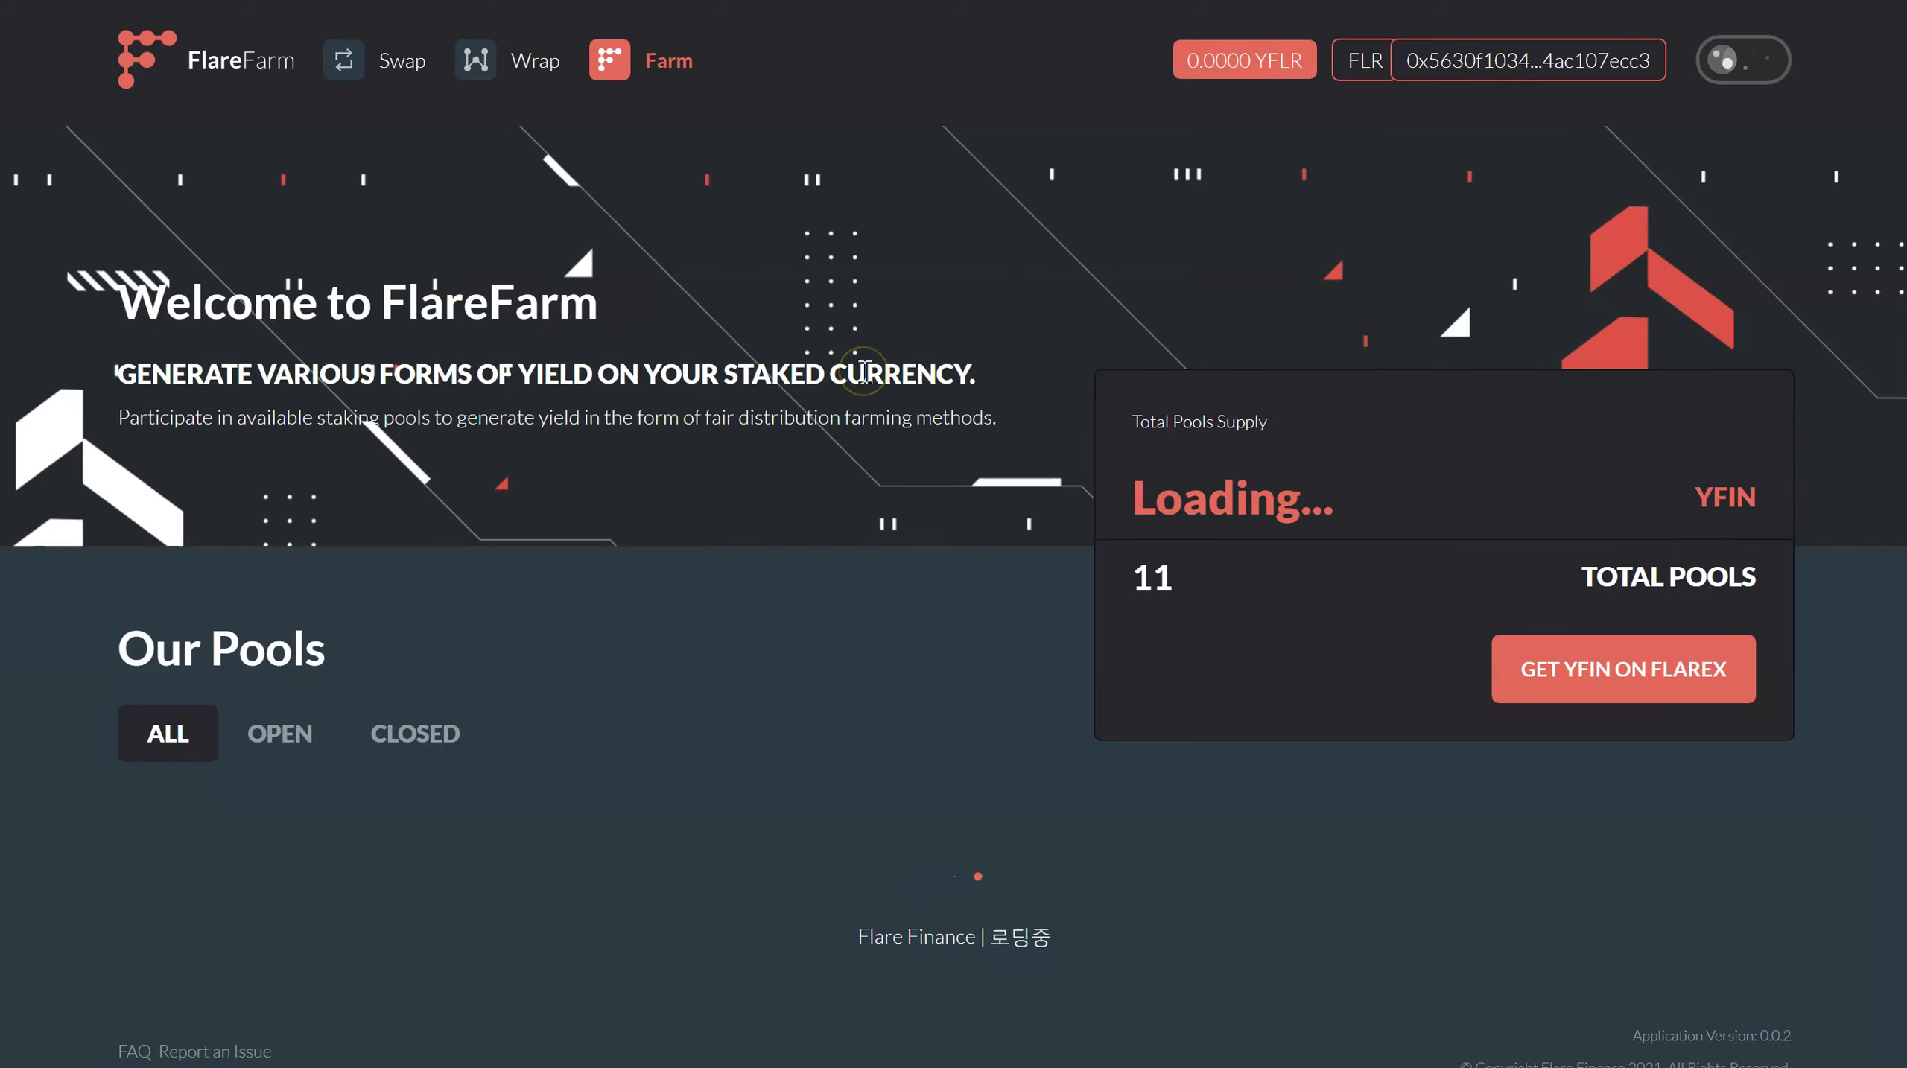
scroll(864, 373, down, 1)
scroll(861, 373, down, 8)
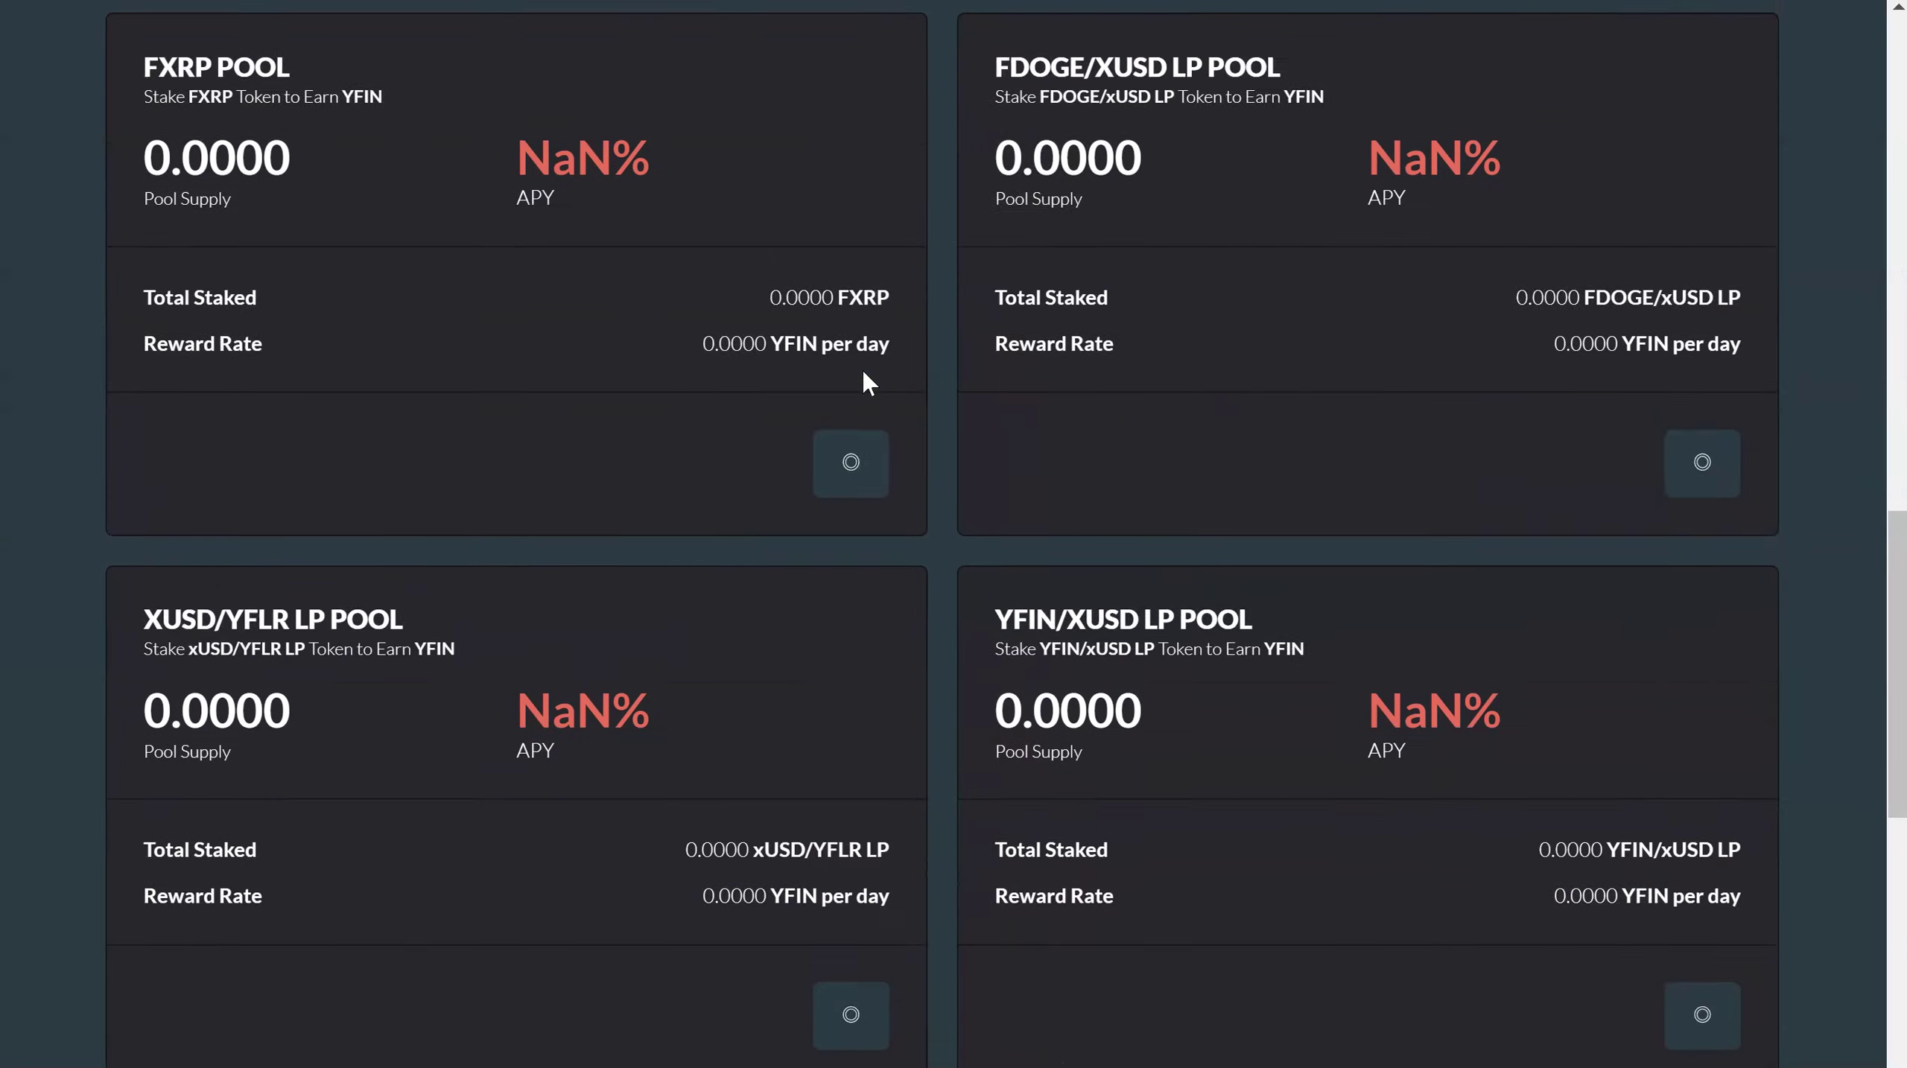
scroll(861, 377, down, 10)
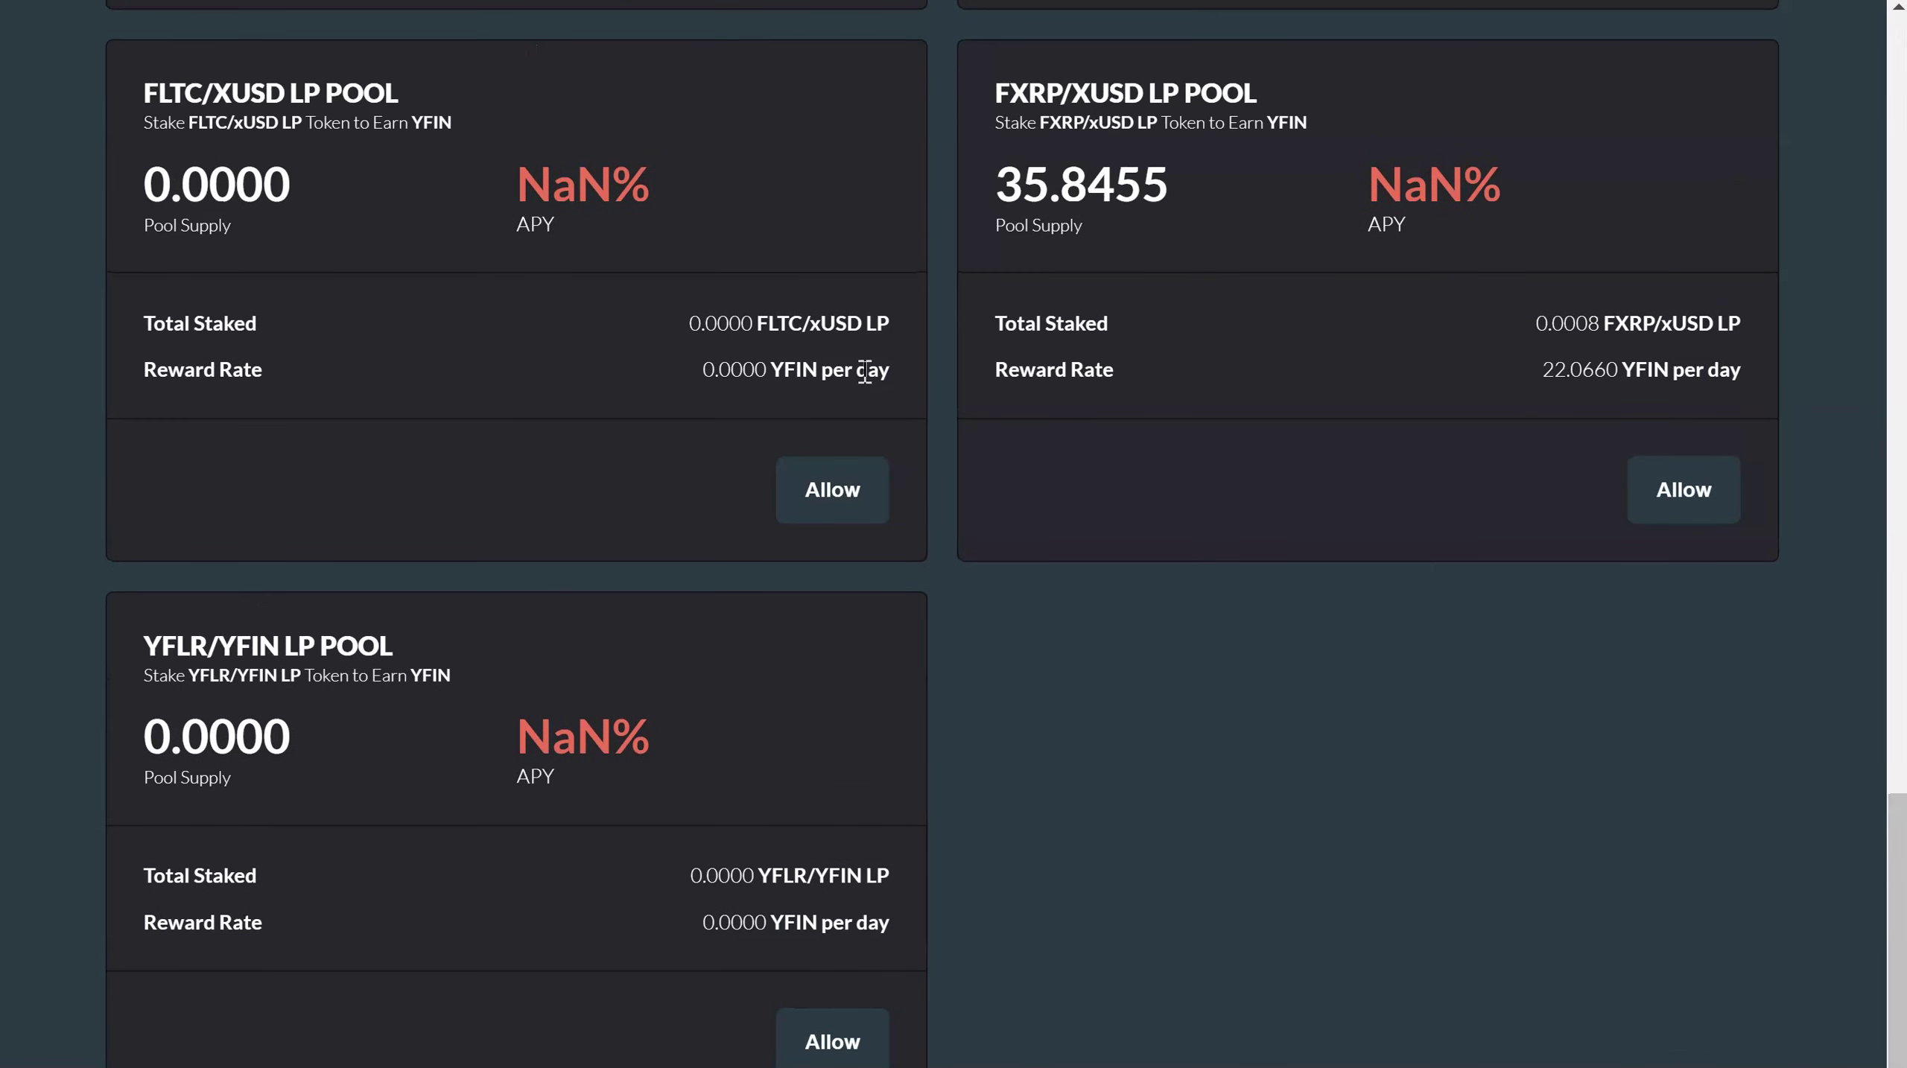
- Approve the FLTC/xUSD LP pool for staking and confirm the permission in MetaMask
click(855, 481)
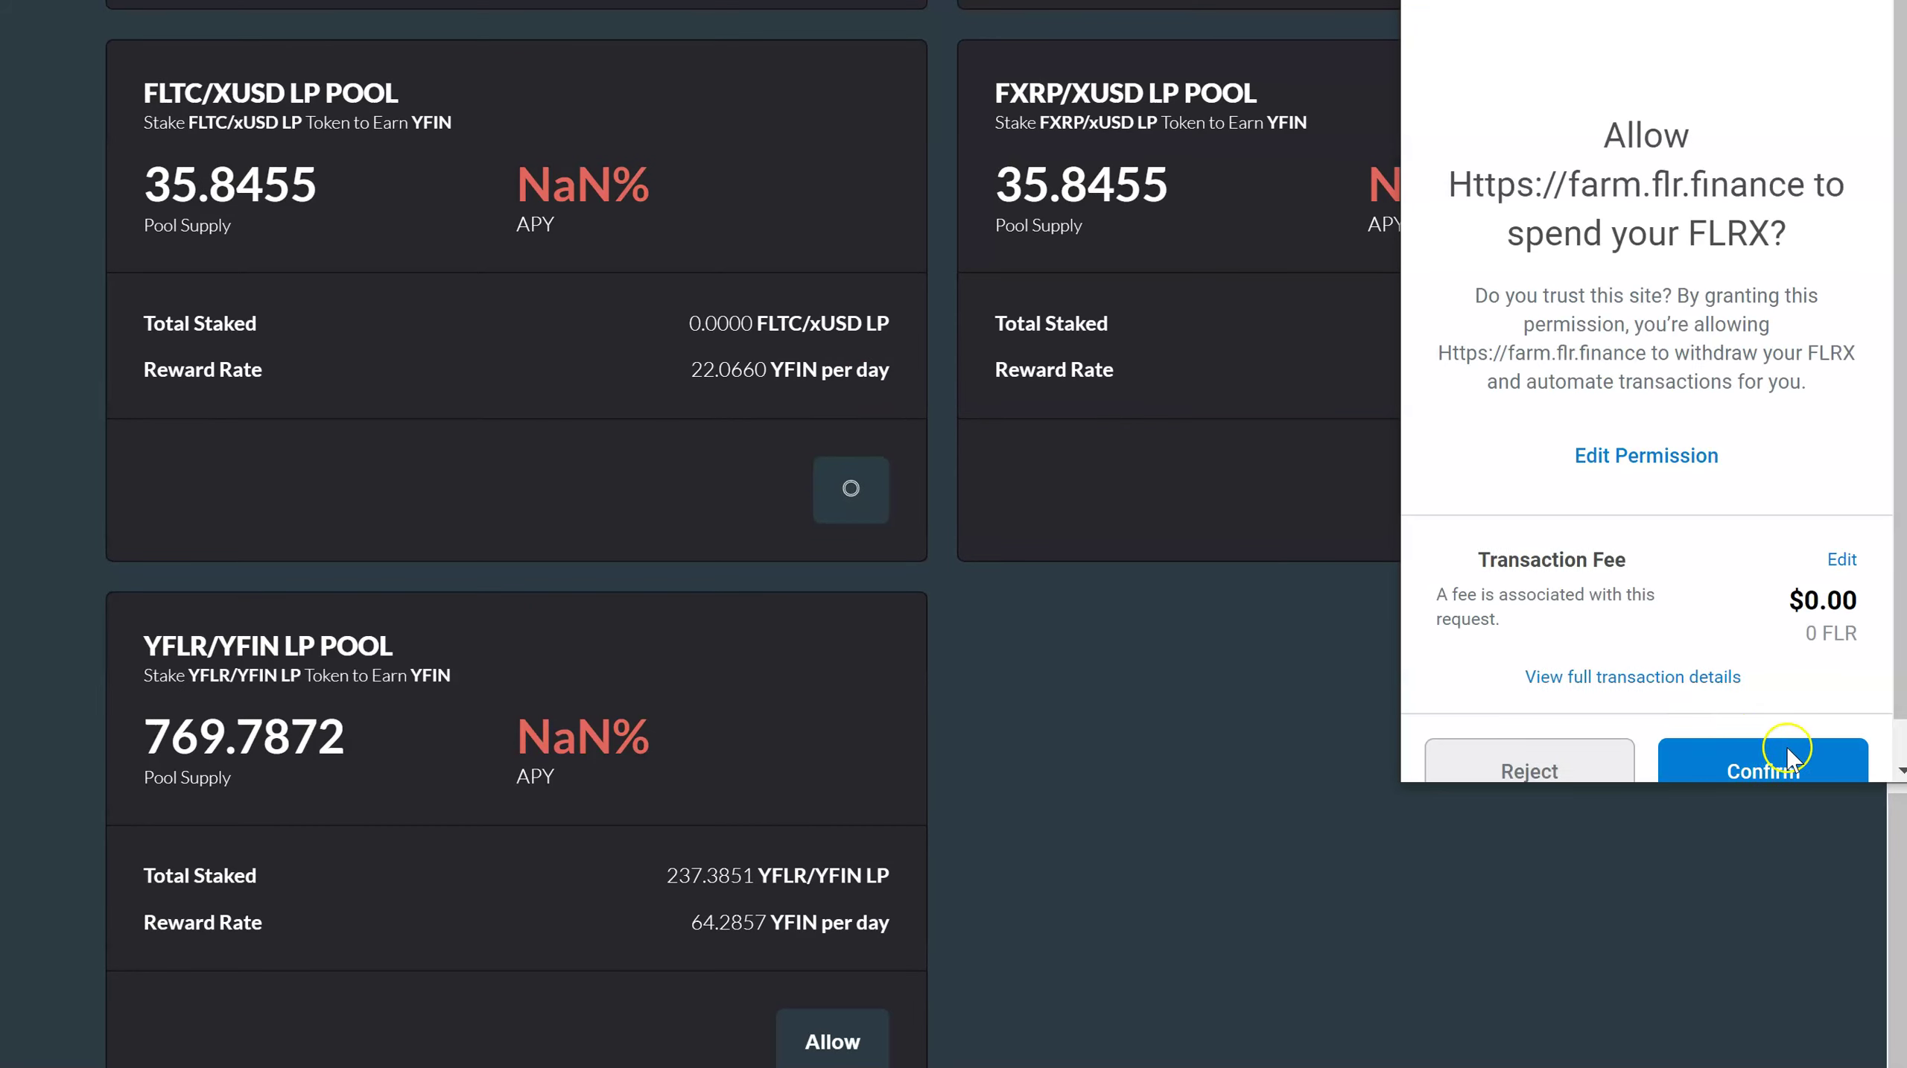
click(1783, 761)
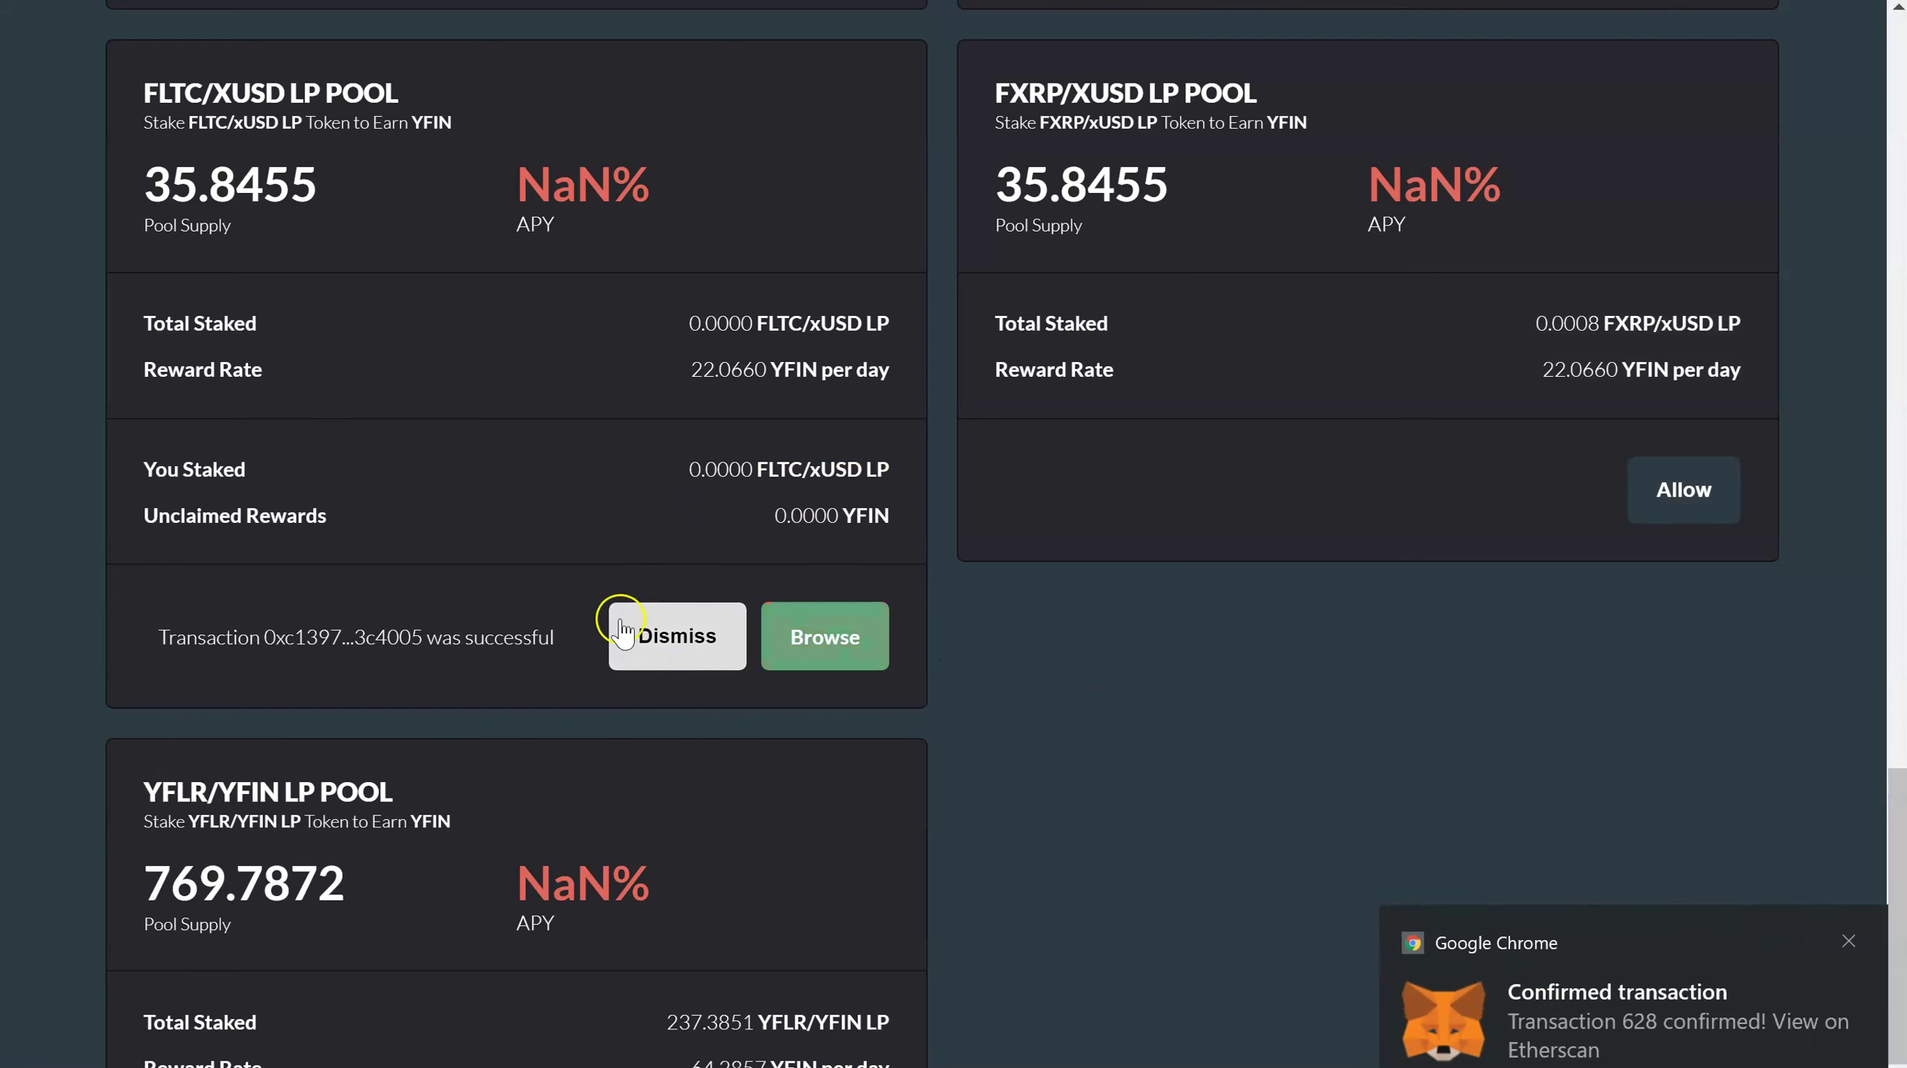
click(654, 656)
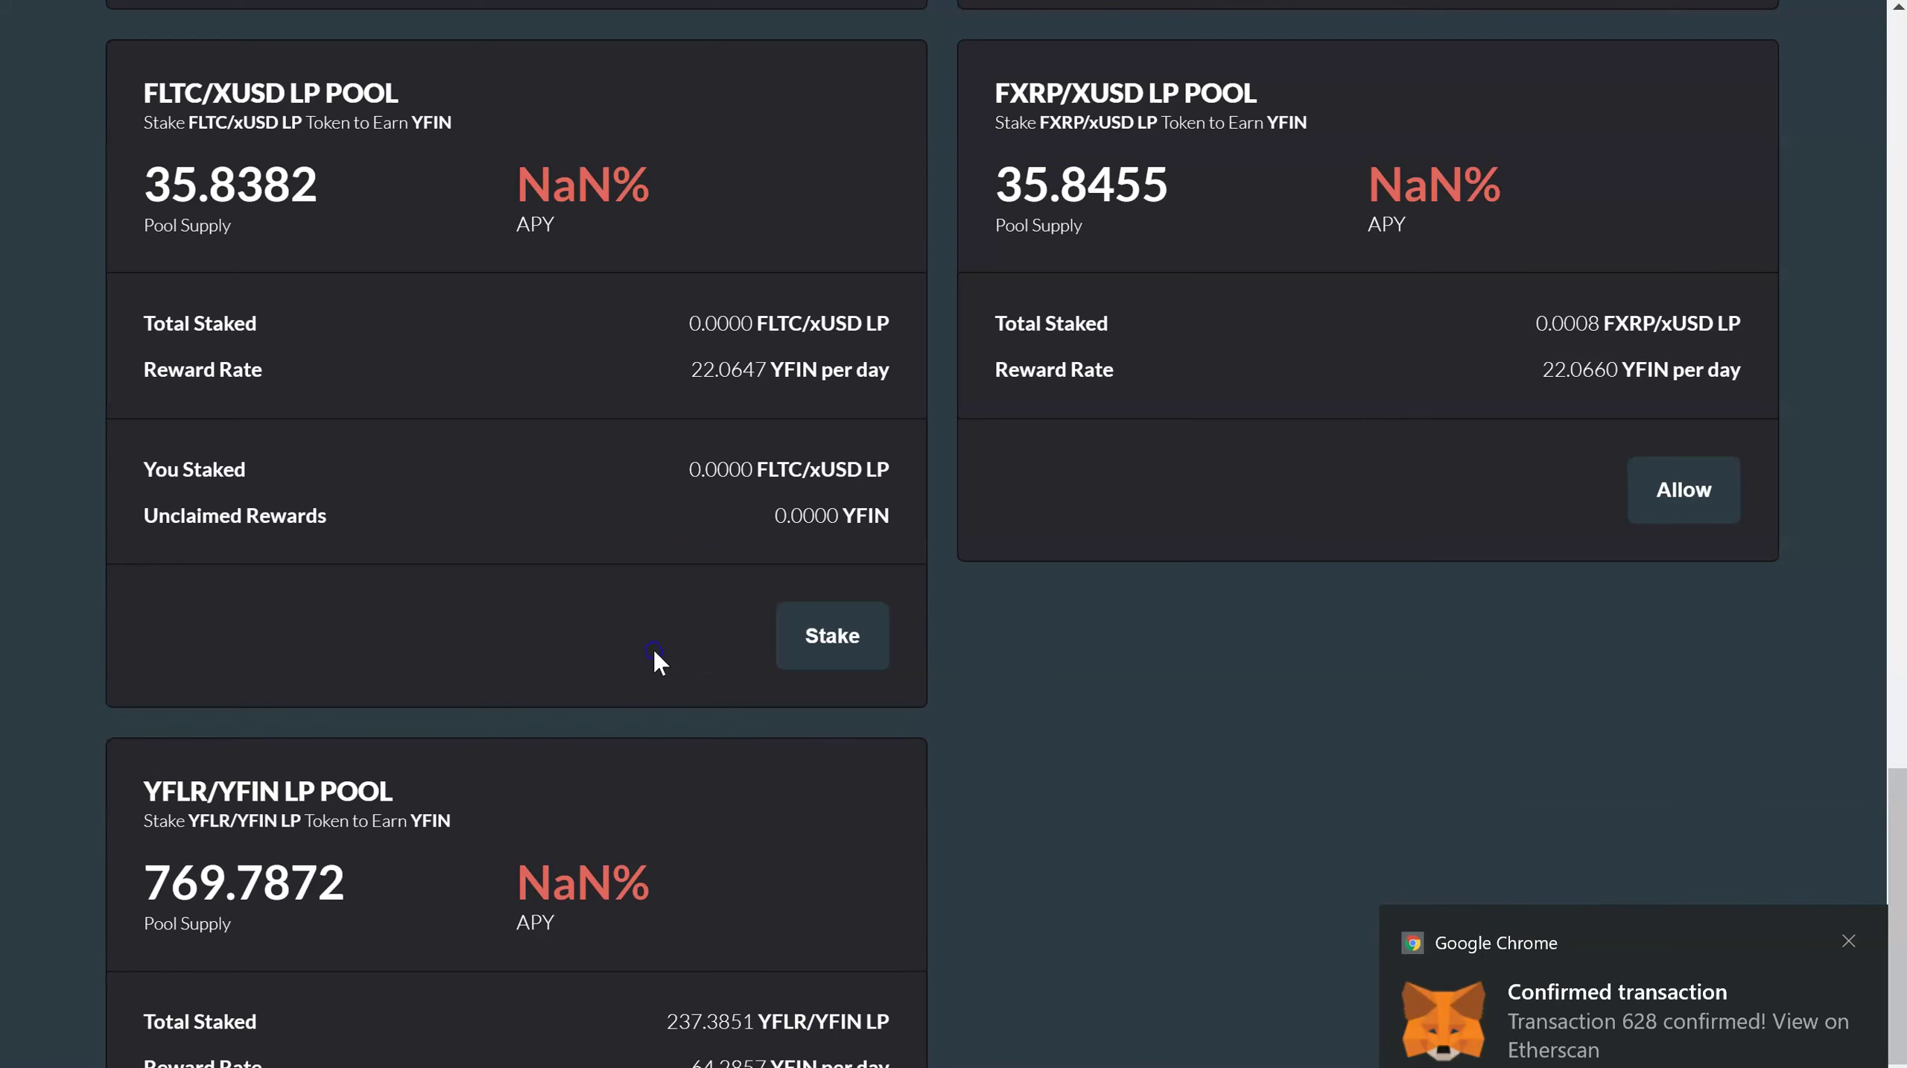
- Stake the maximum FLTC/xUSD LP amount and confirm the transaction in MetaMask
click(824, 638)
click(596, 640)
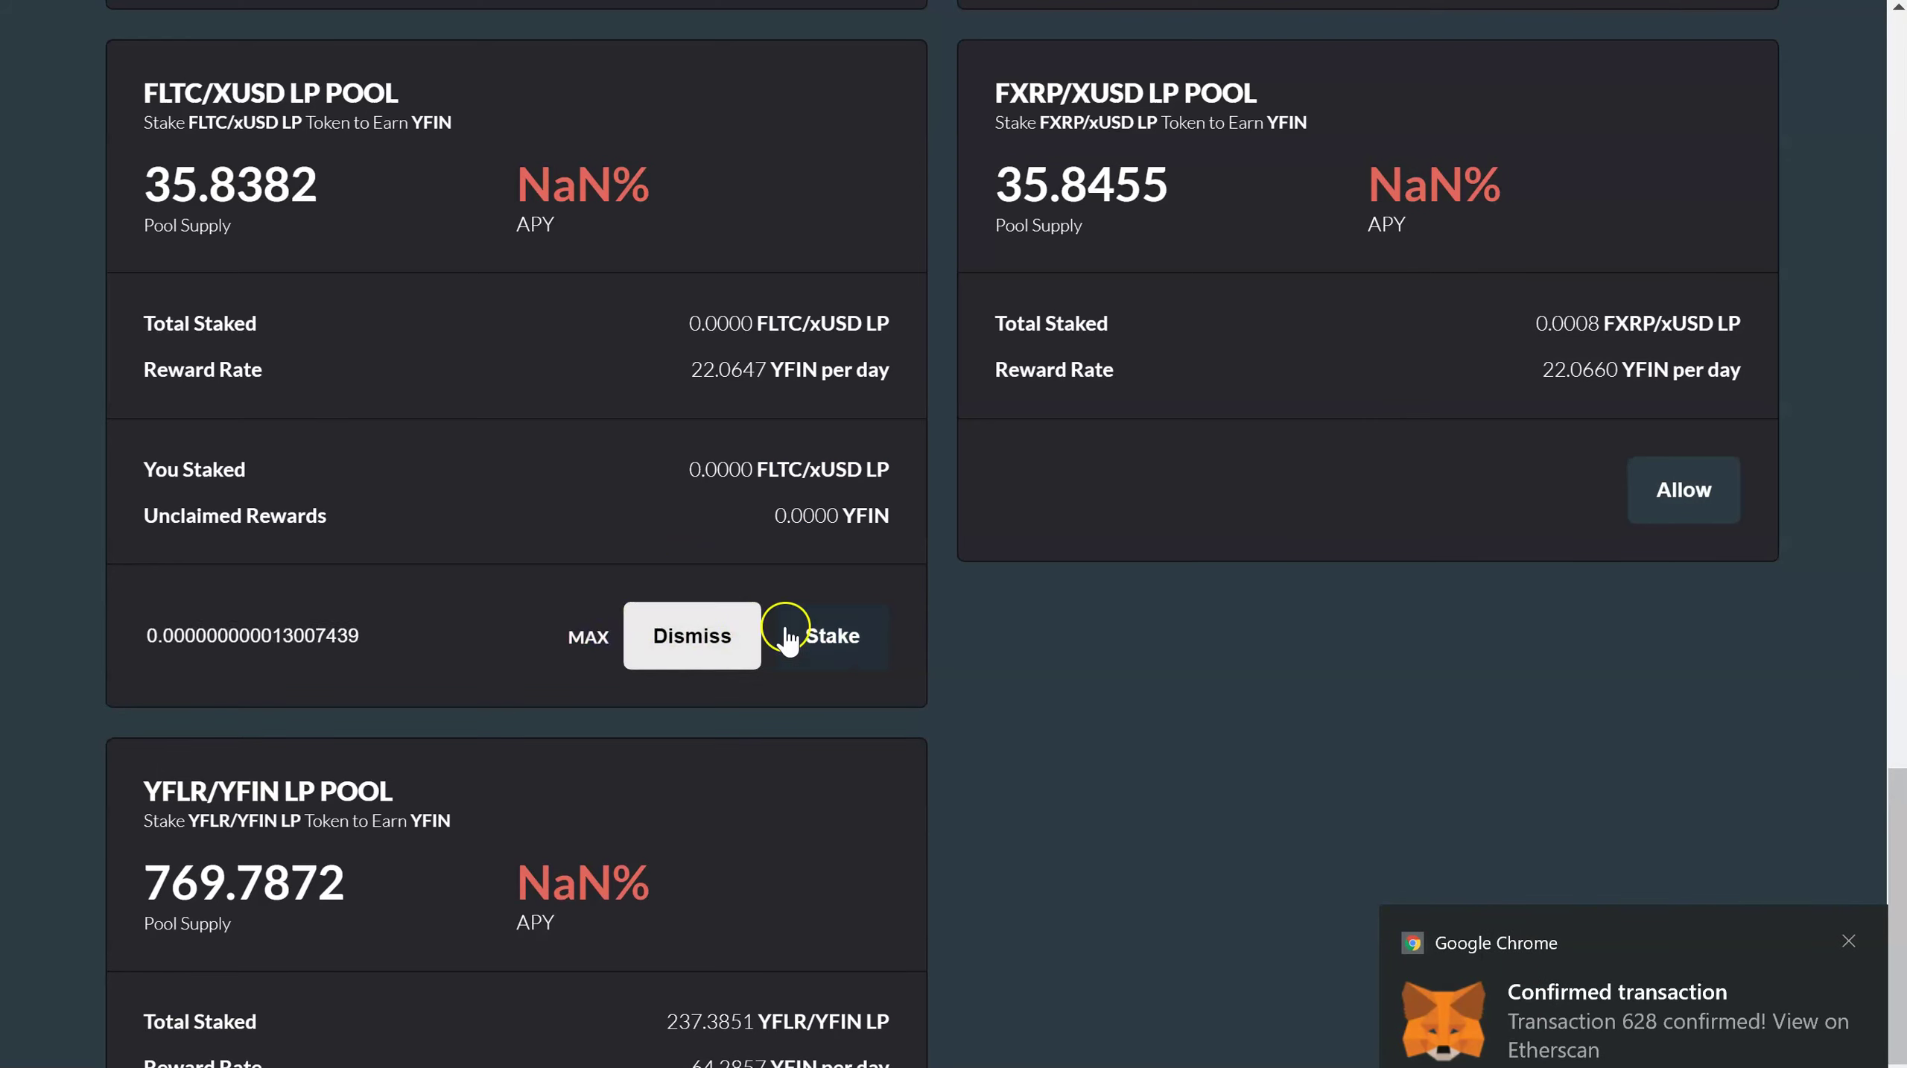
click(852, 635)
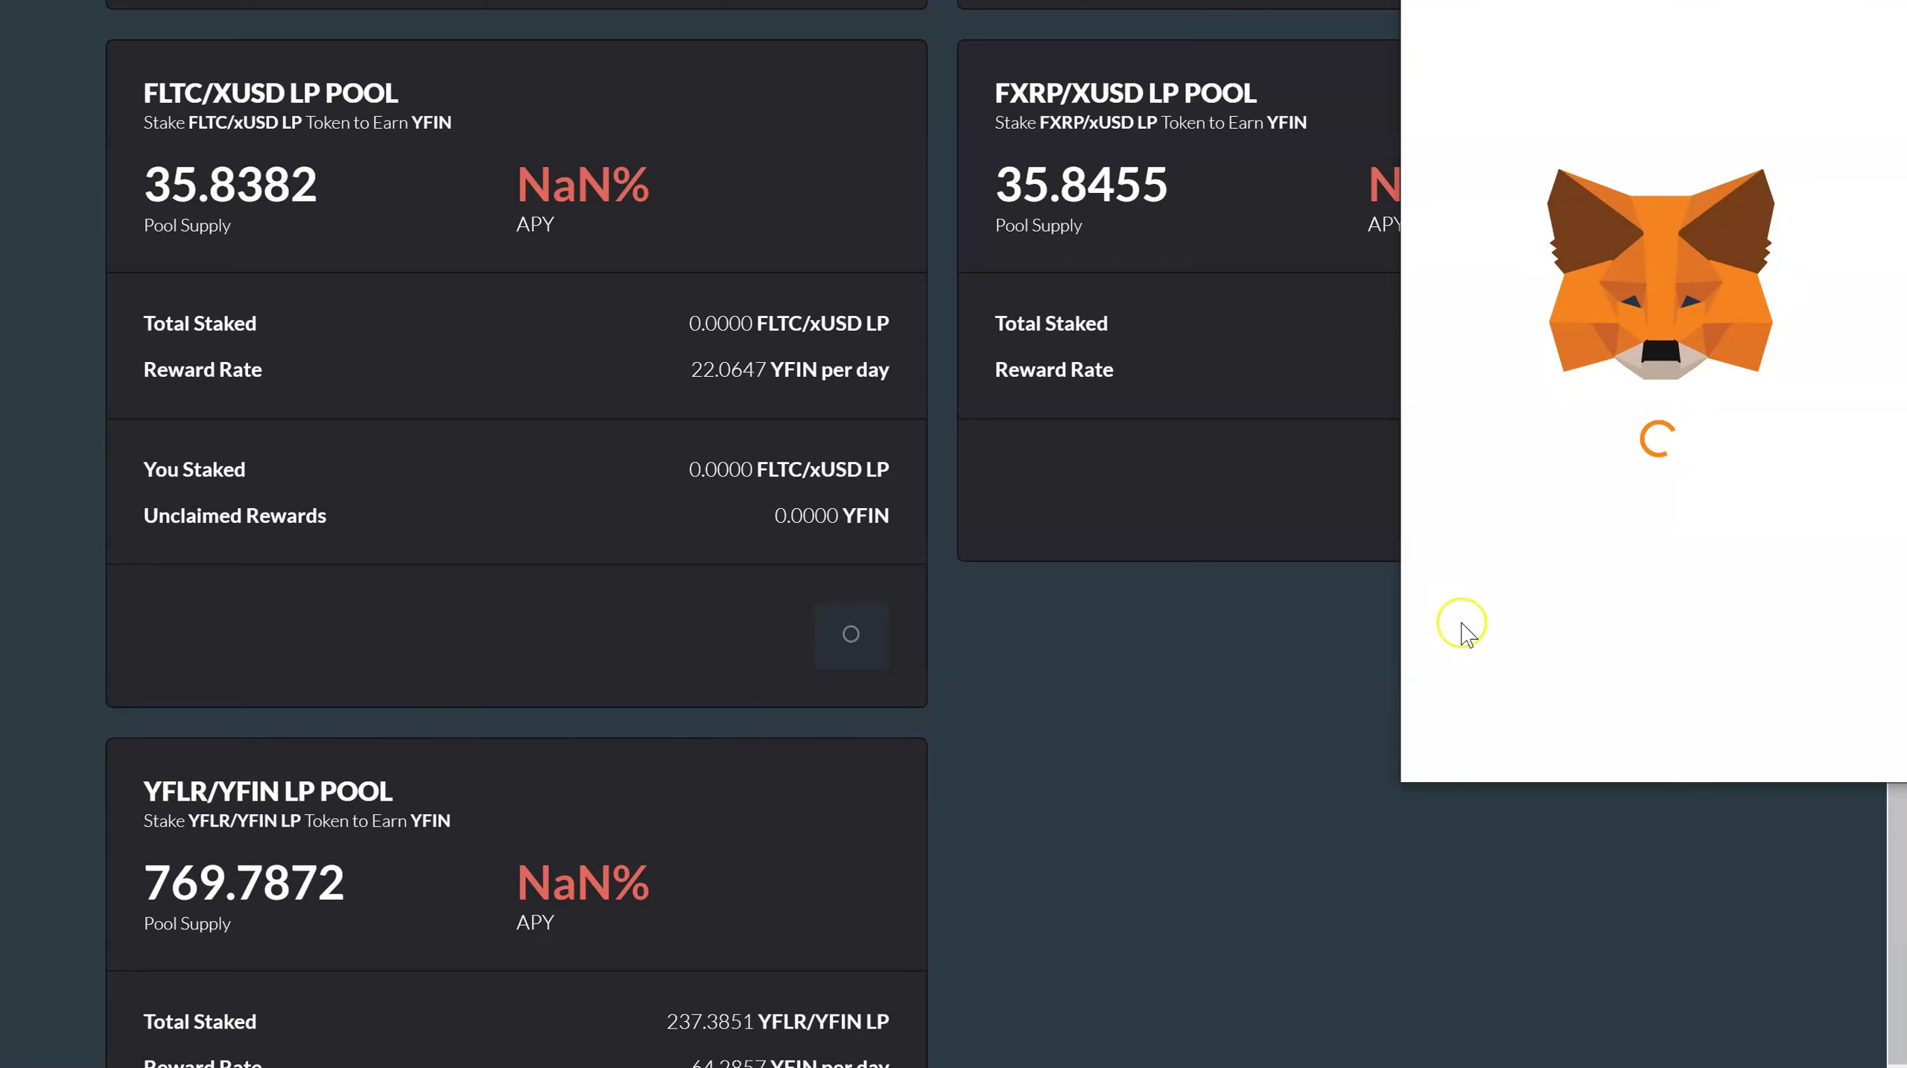
click(1755, 729)
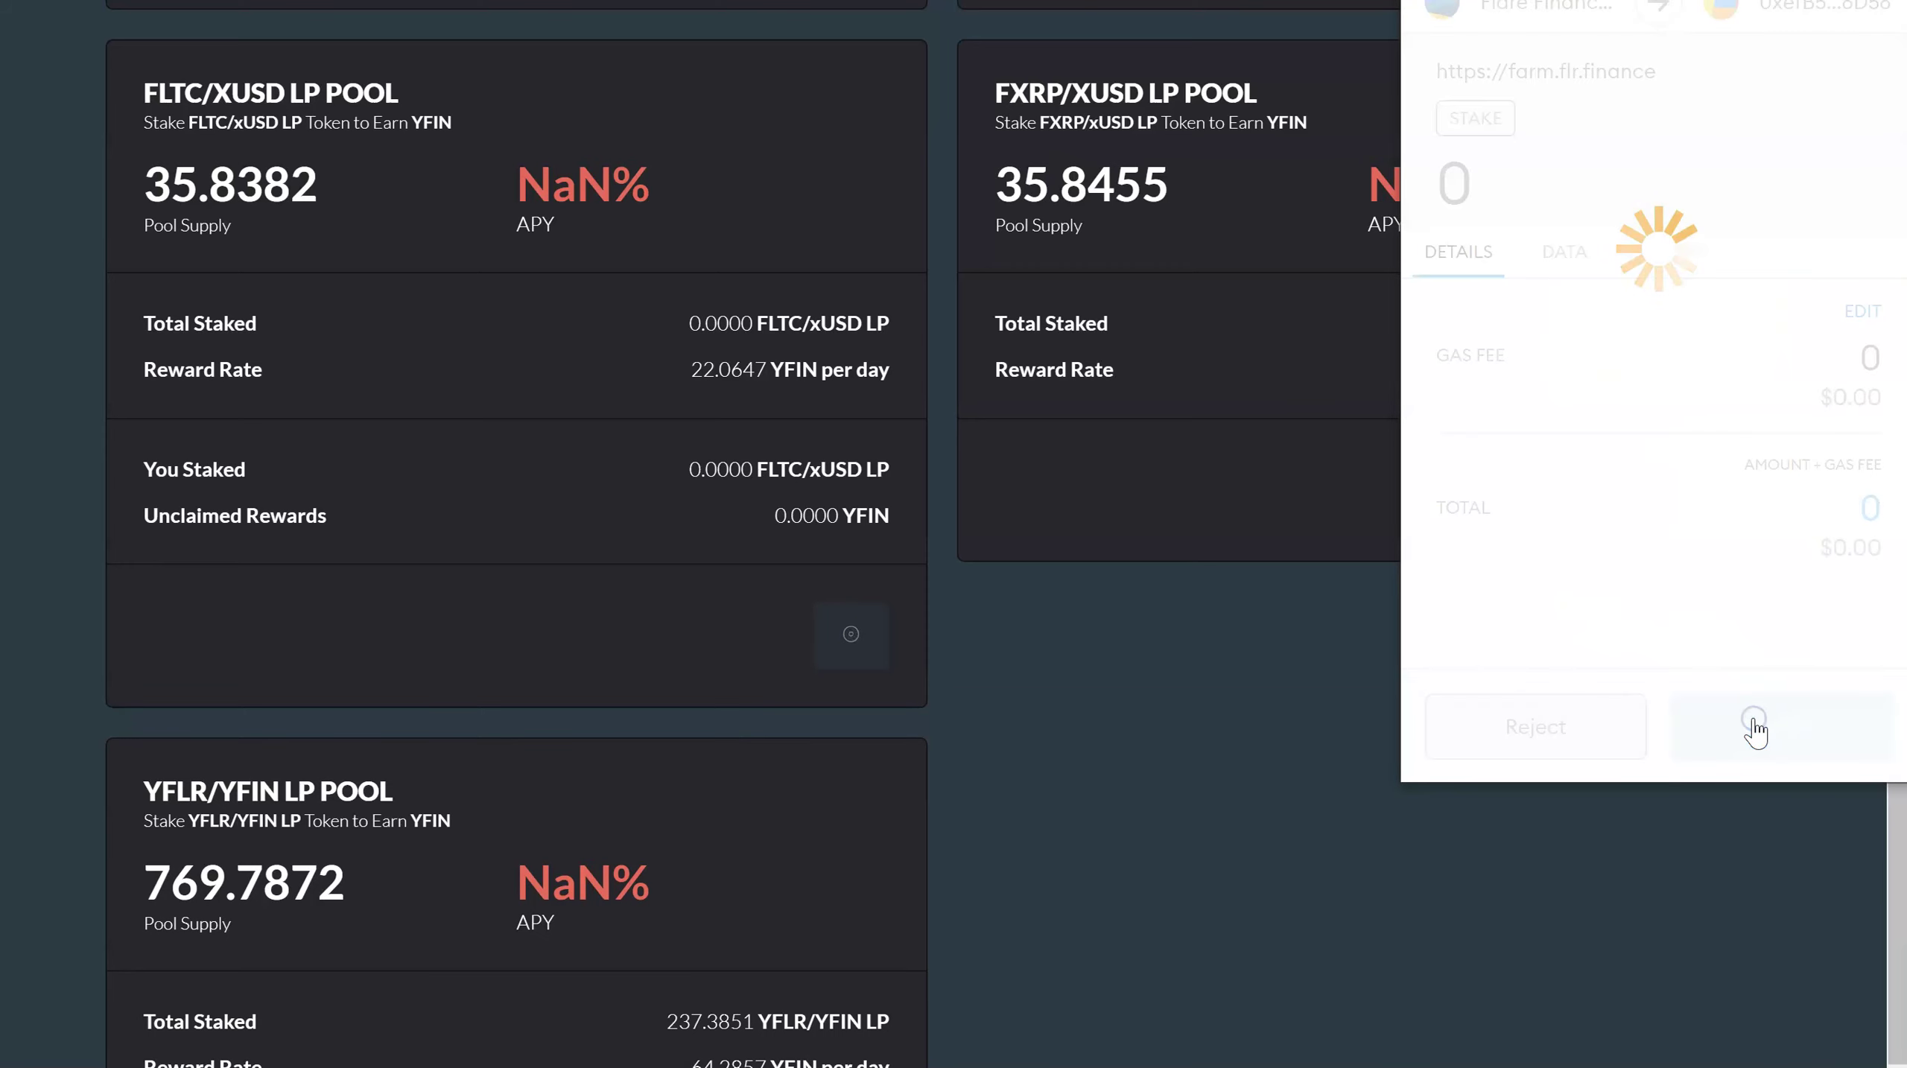
click(1580, 711)
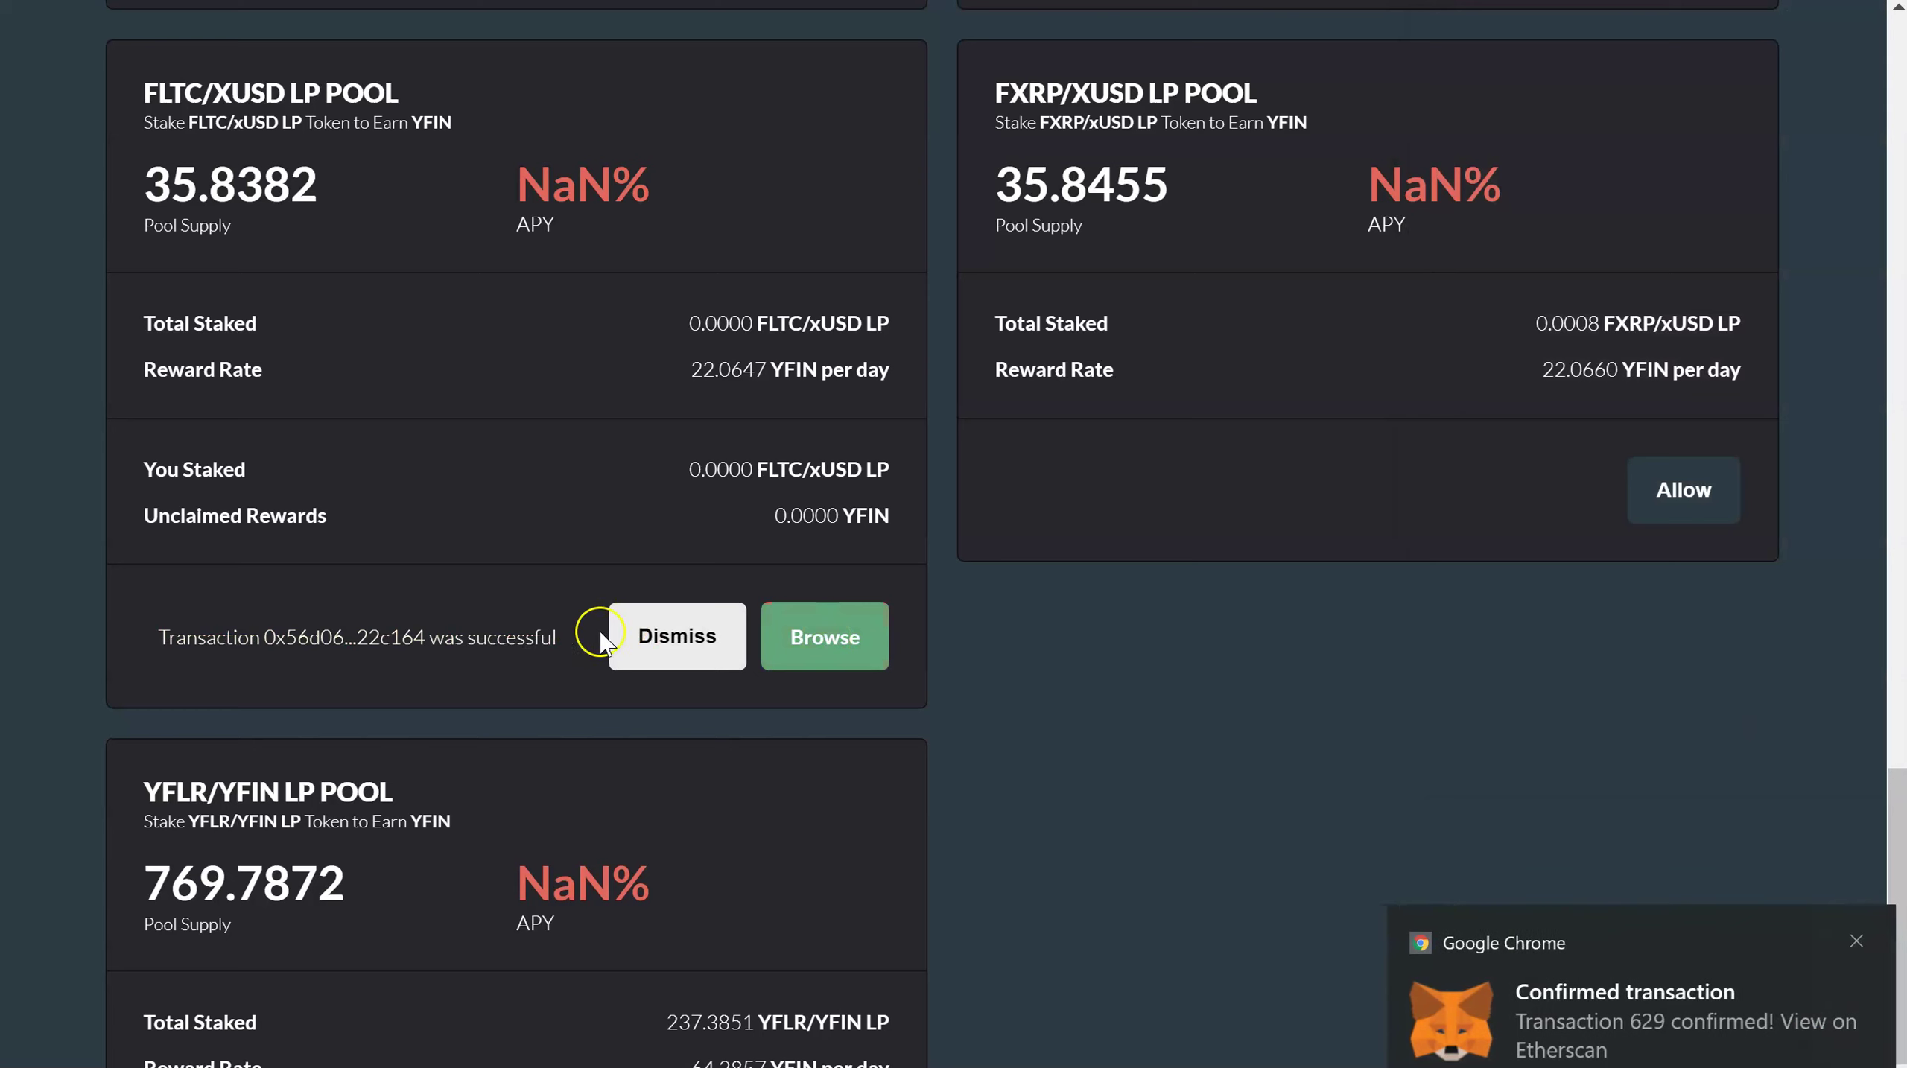
click(637, 638)
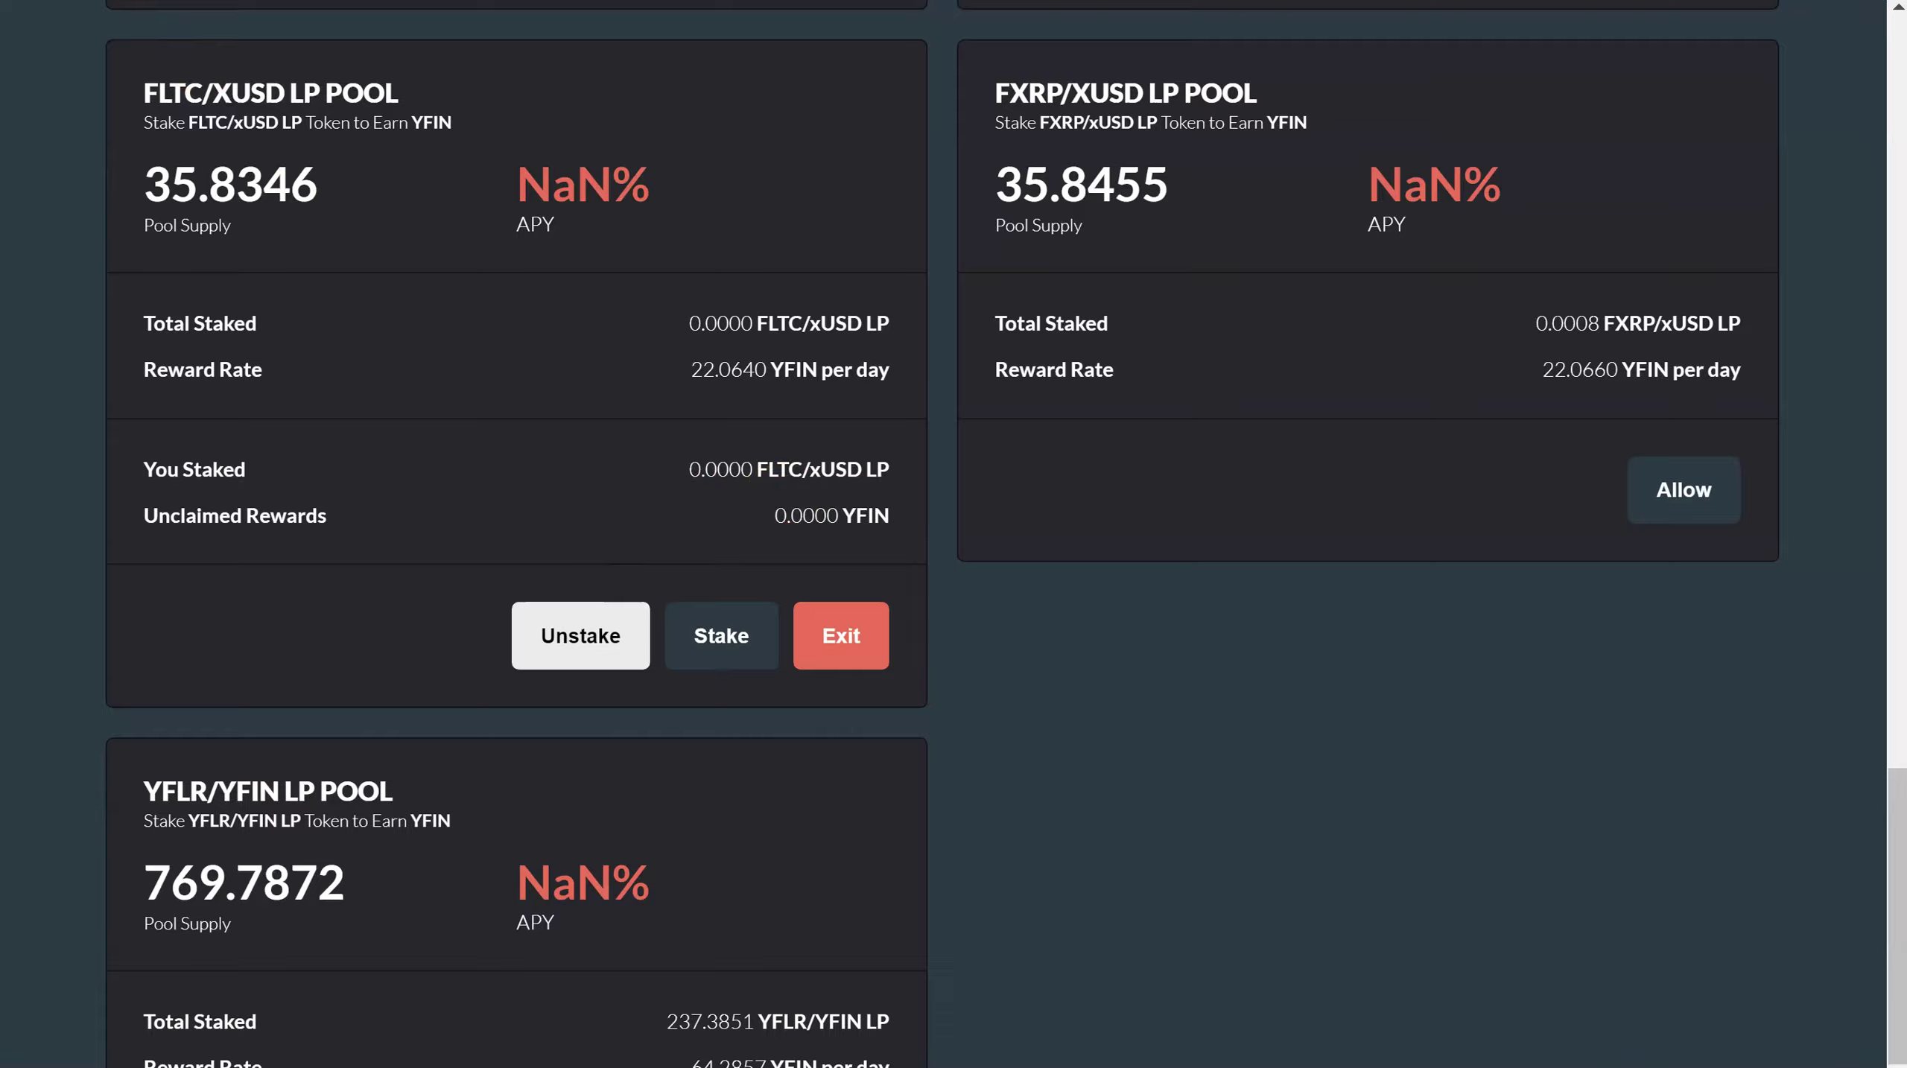
- Reload the Farm page and bring the FLTC/xUSD LP pool card into view
key(F5)
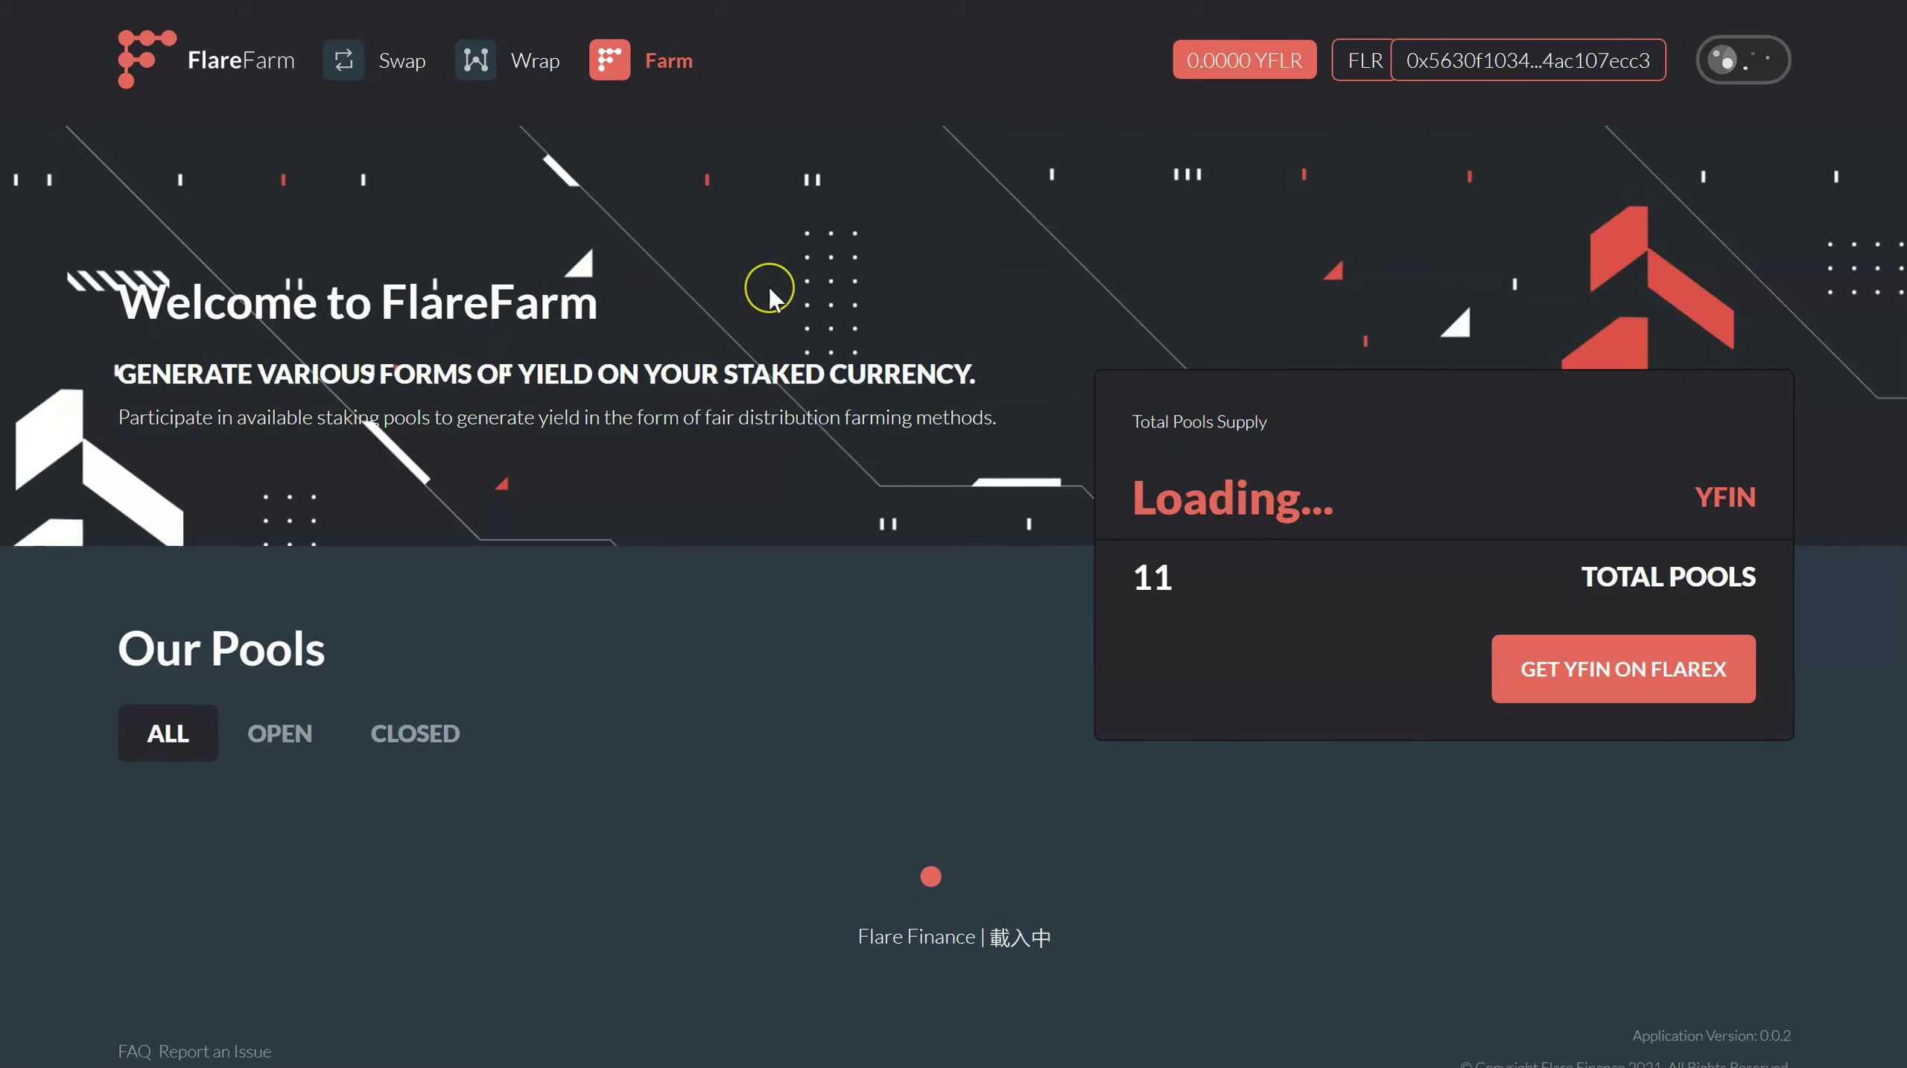
click(770, 285)
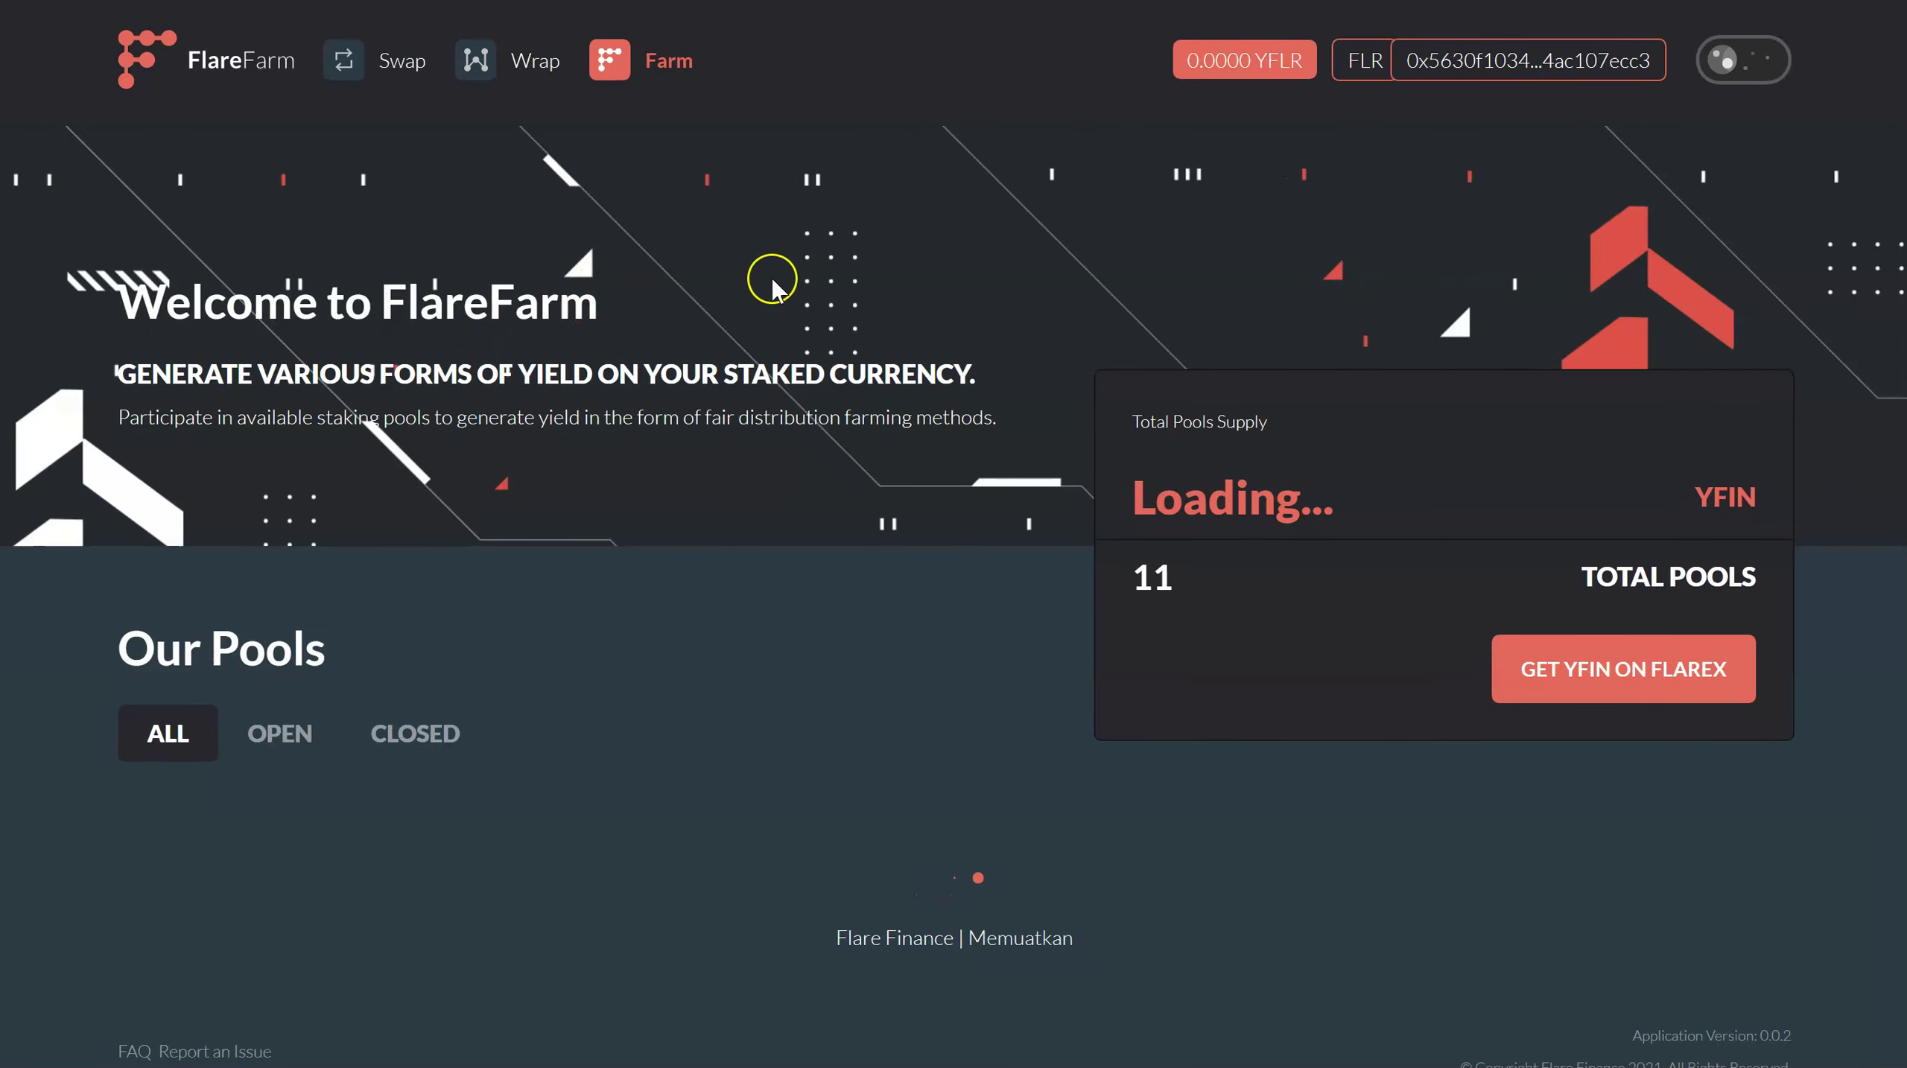
click(797, 255)
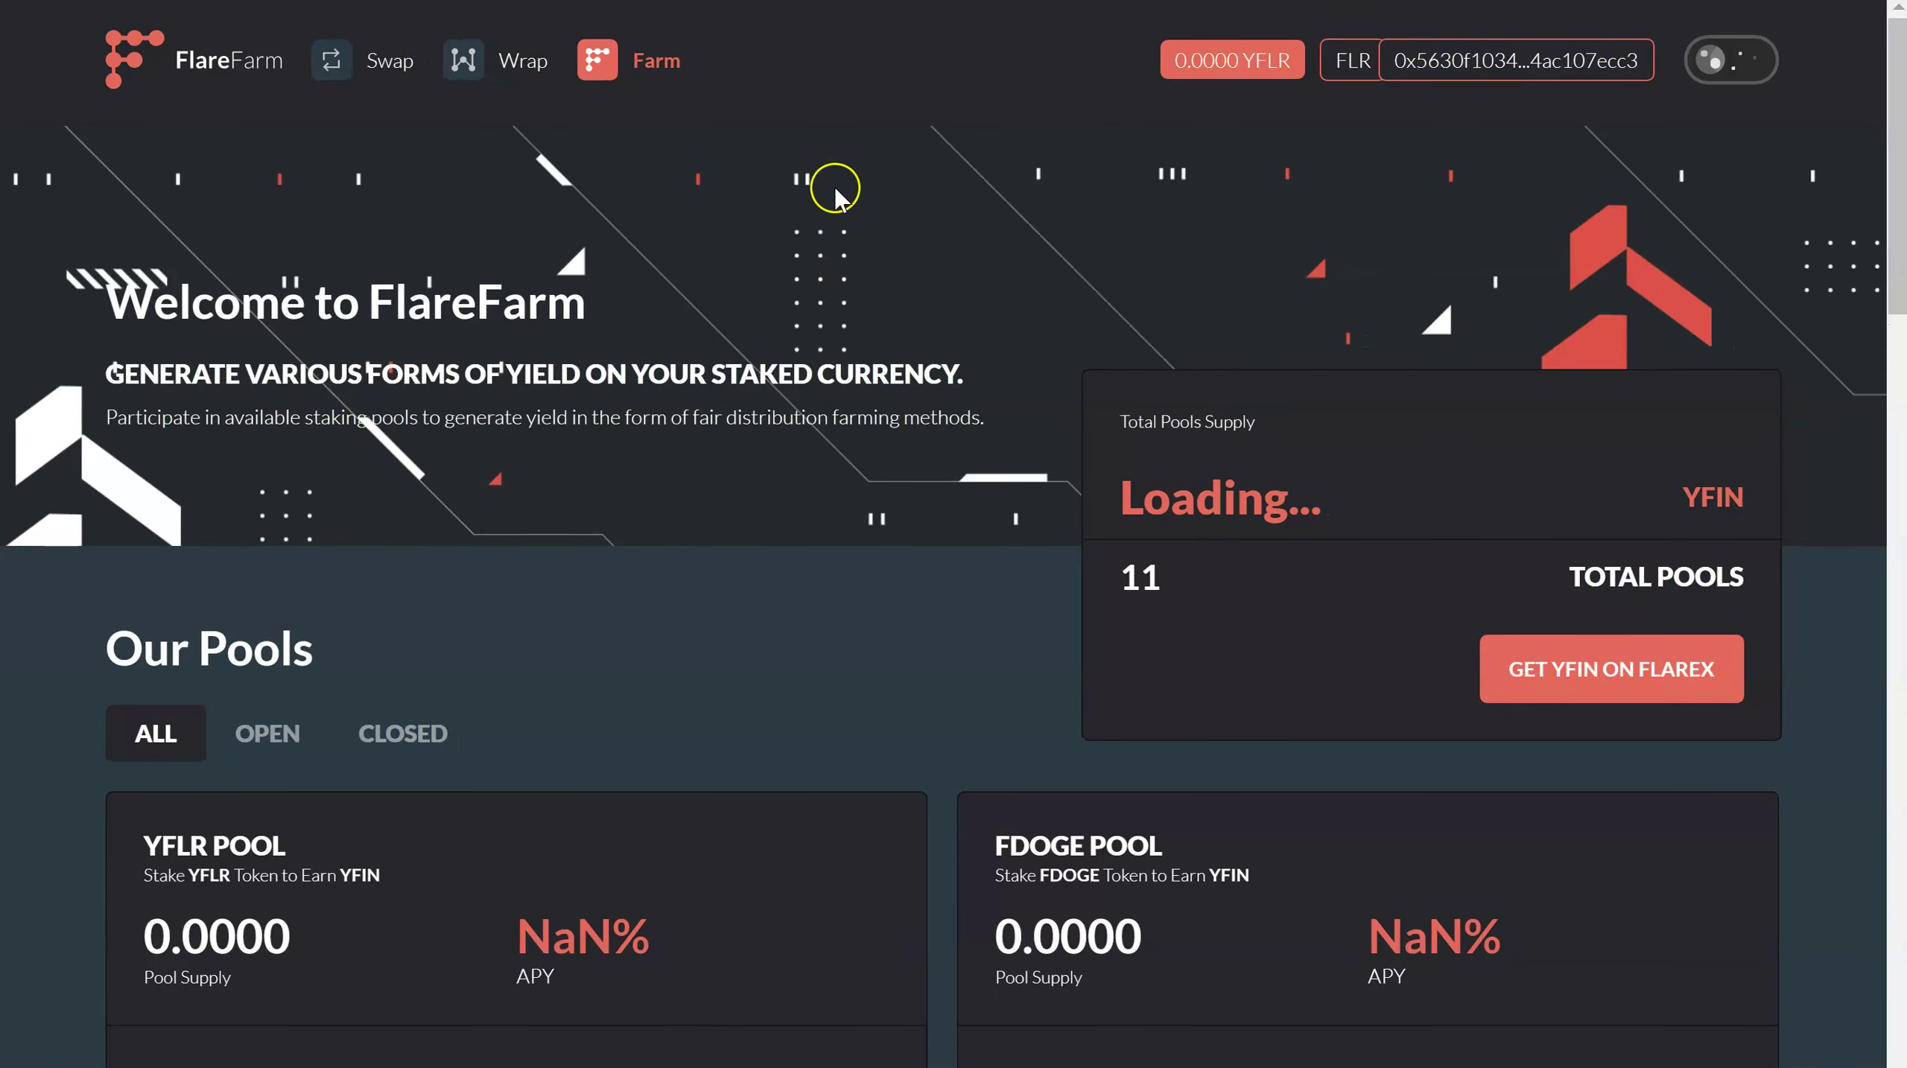
scroll(660, 337, down, 4)
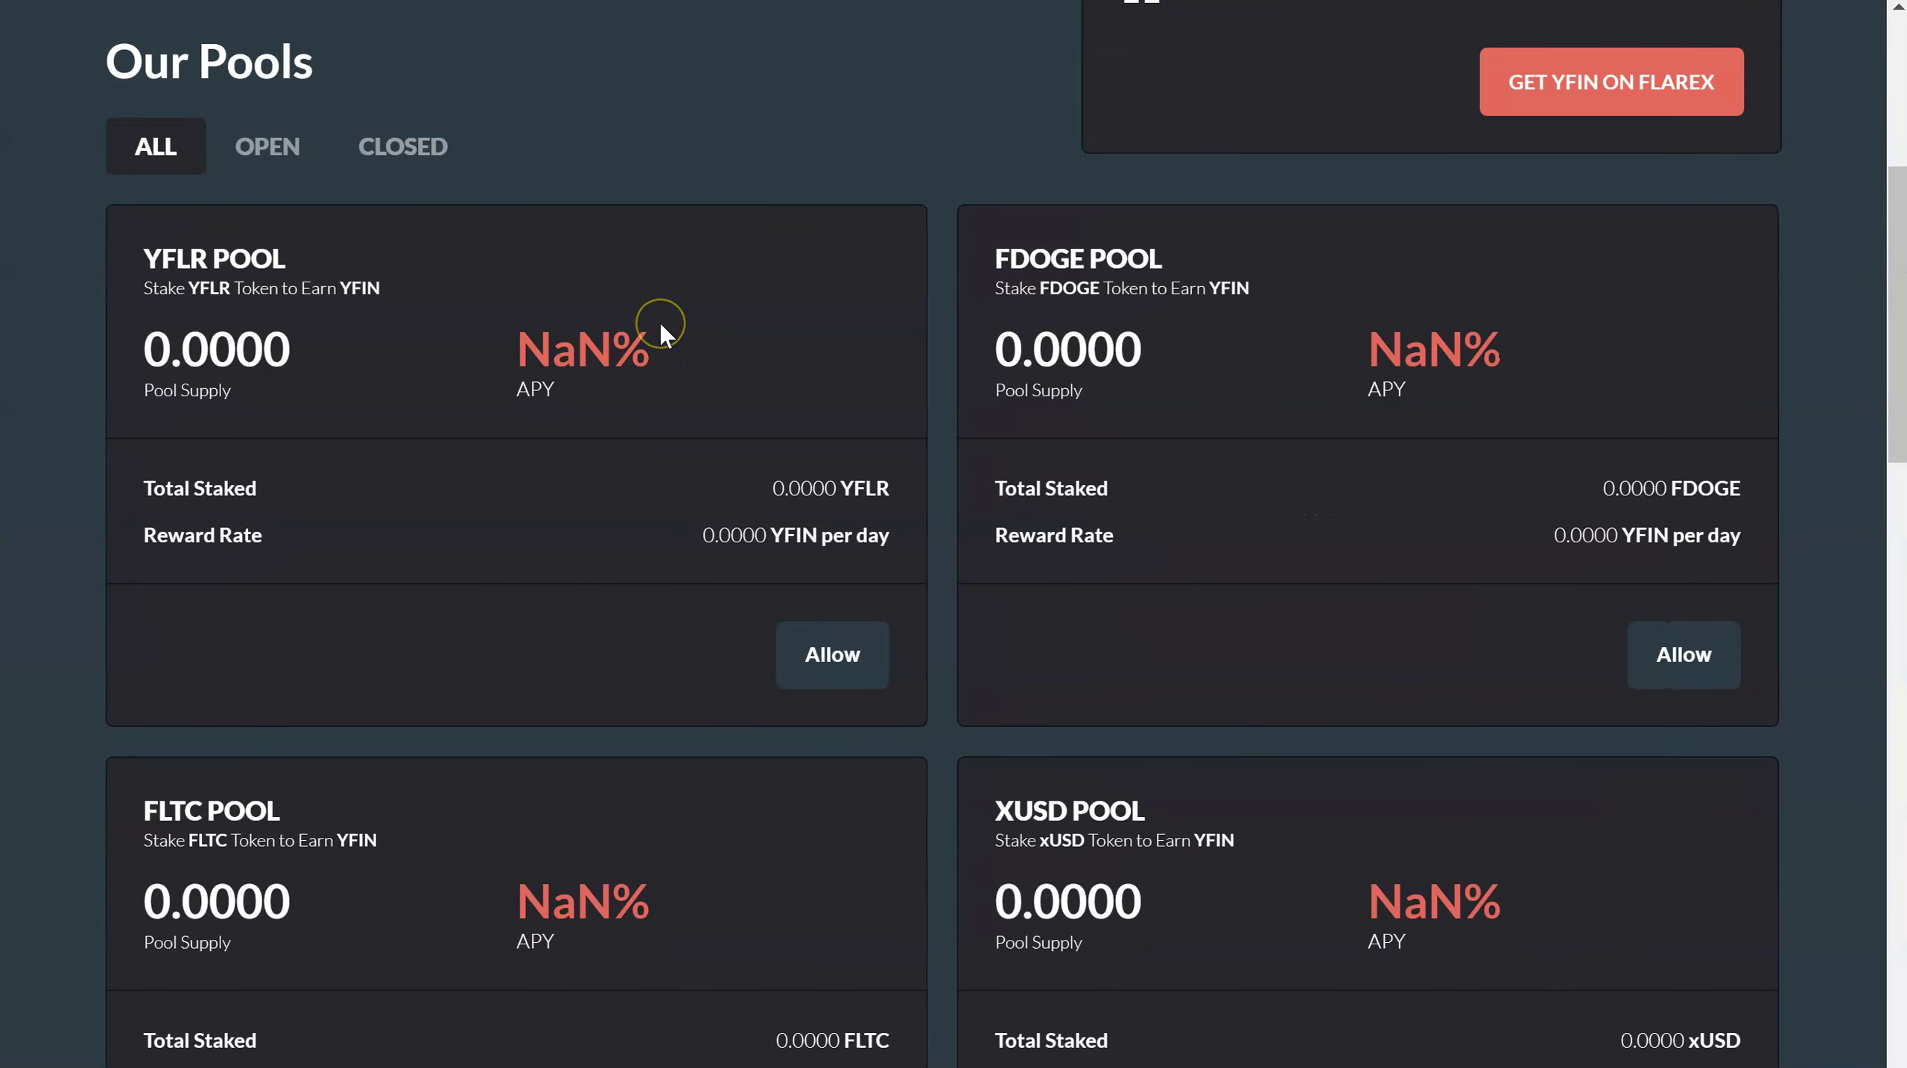
scroll(660, 335, down, 7)
scroll(658, 320, down, 6)
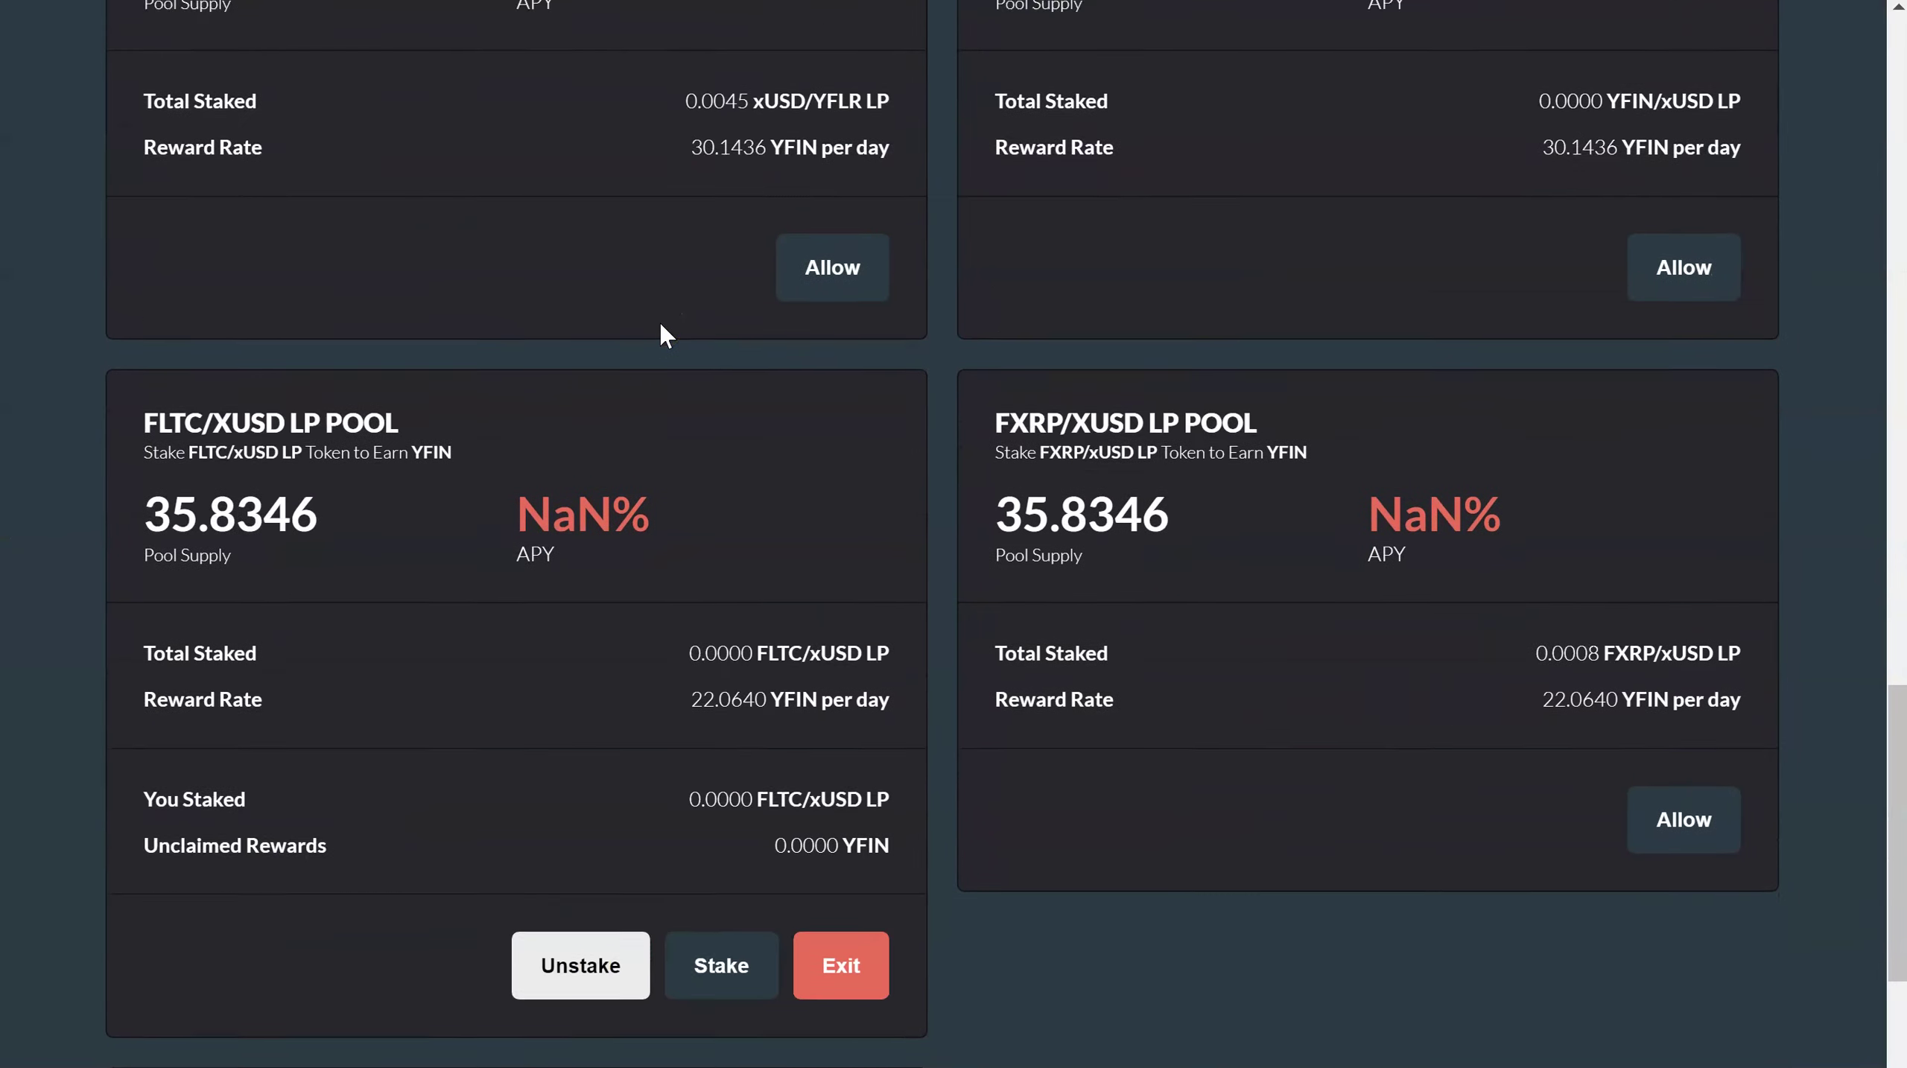
scroll(659, 319, down, 3)
scroll(659, 320, down, 1)
scroll(659, 320, up, 2)
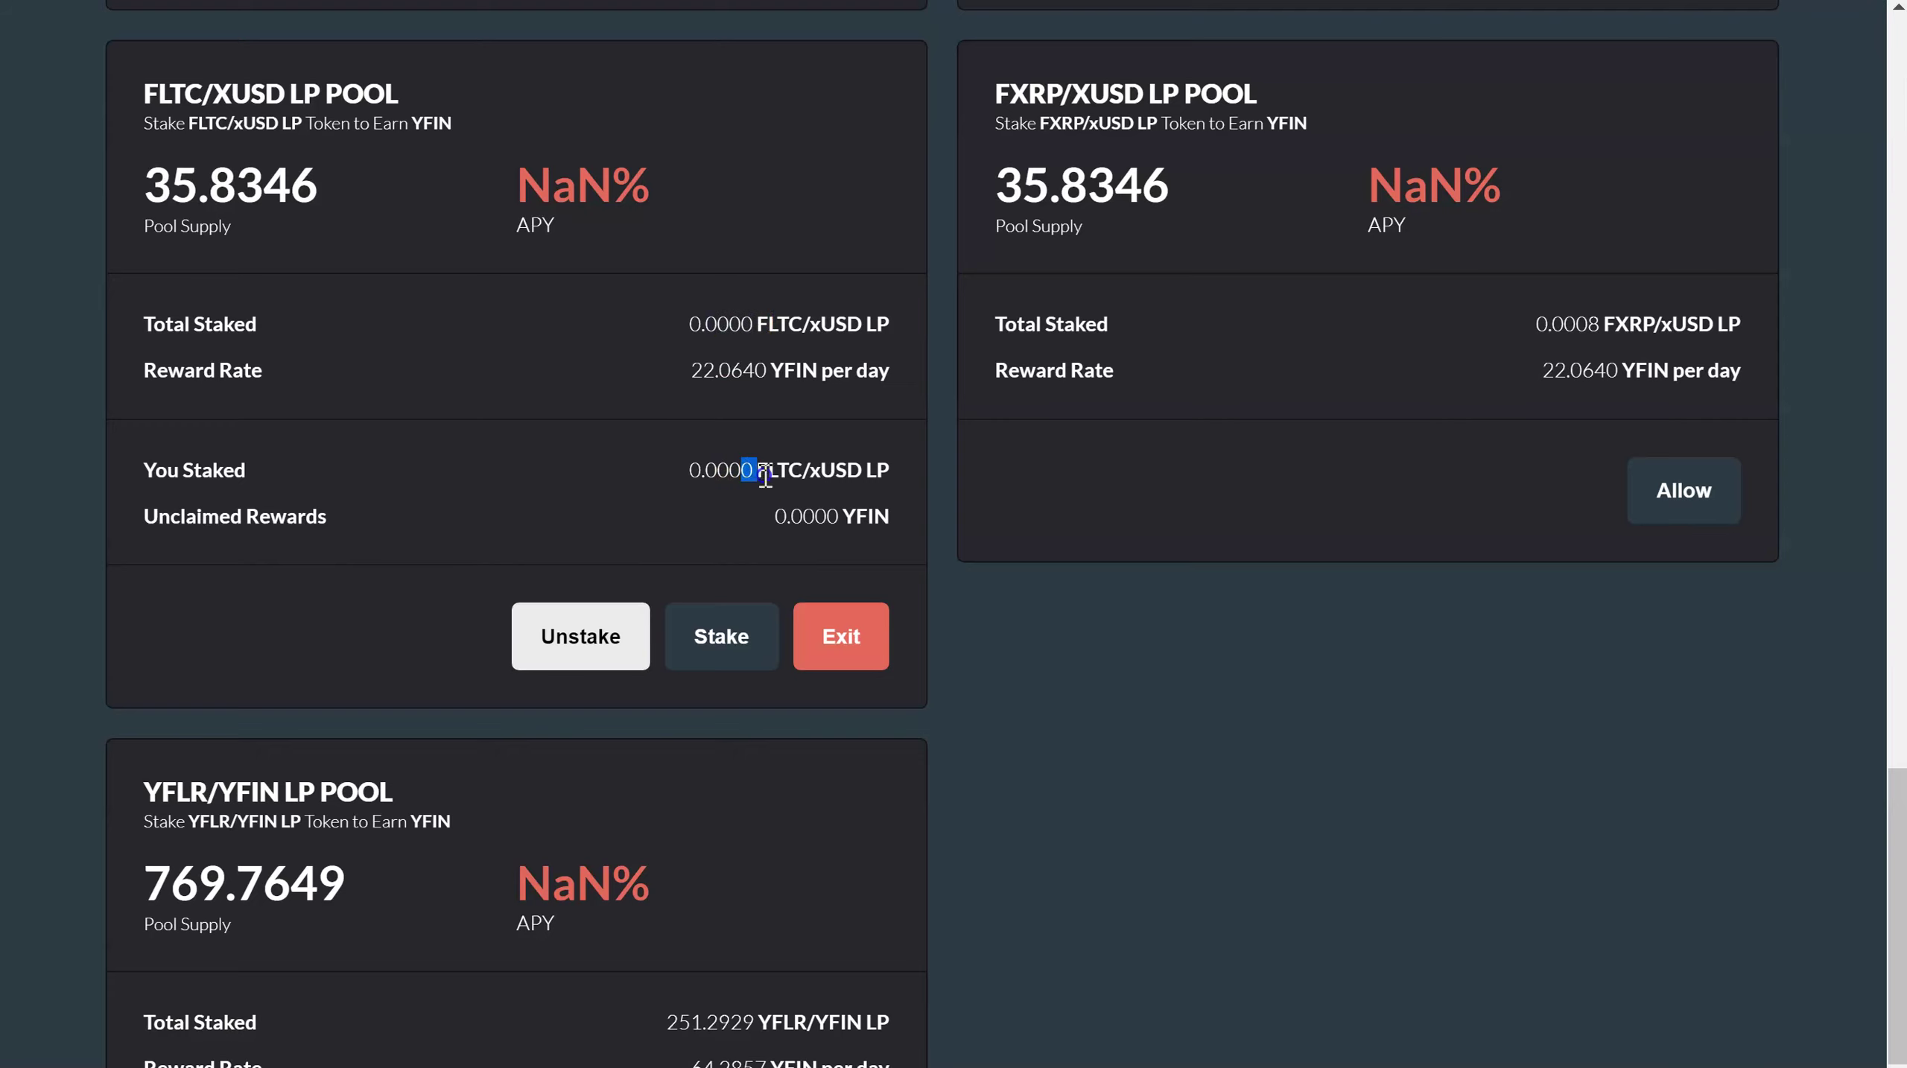
- Fill the FLTC/xUSD LP unstake amount with the full 0.000000000013007439 balance, unsubmitted
click(593, 644)
click(573, 639)
drag(438, 641, 249, 640)
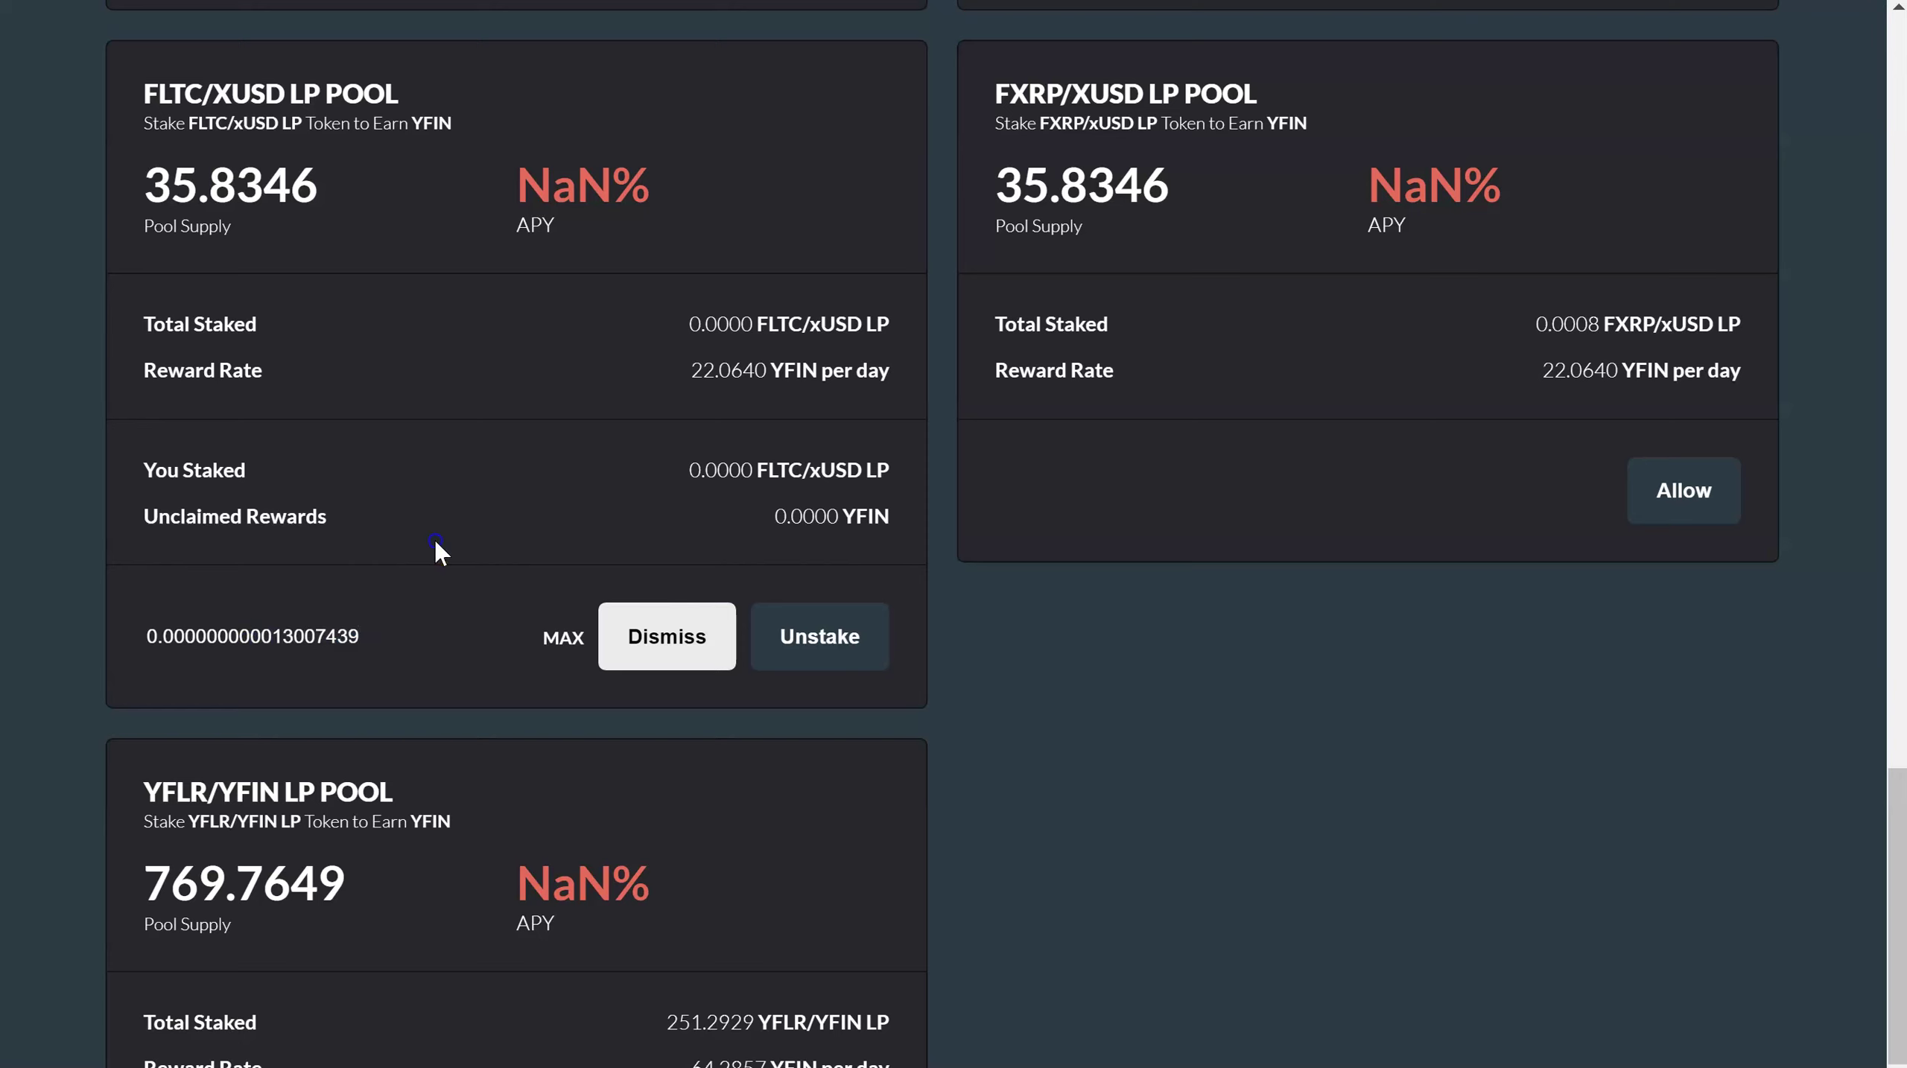
click(486, 447)
scroll(486, 448, up, 4)
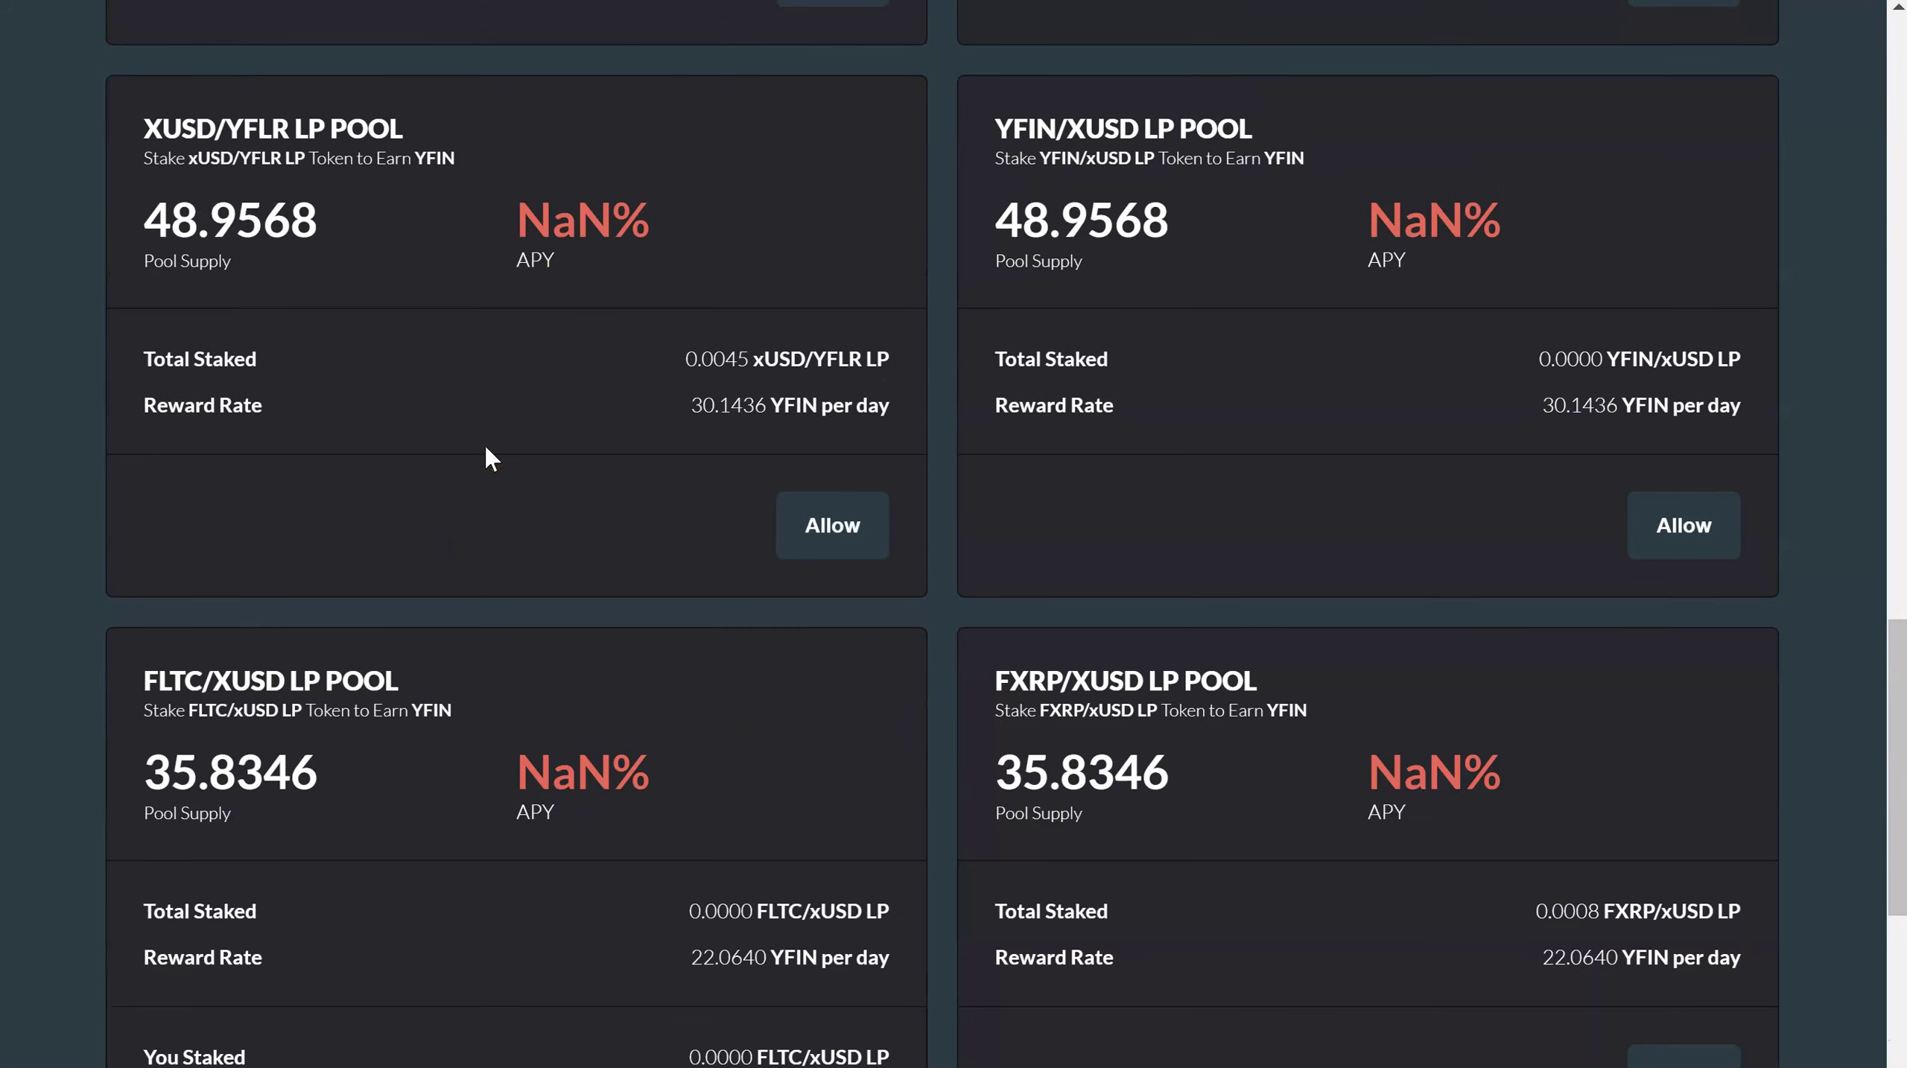
scroll(484, 445, down, 5)
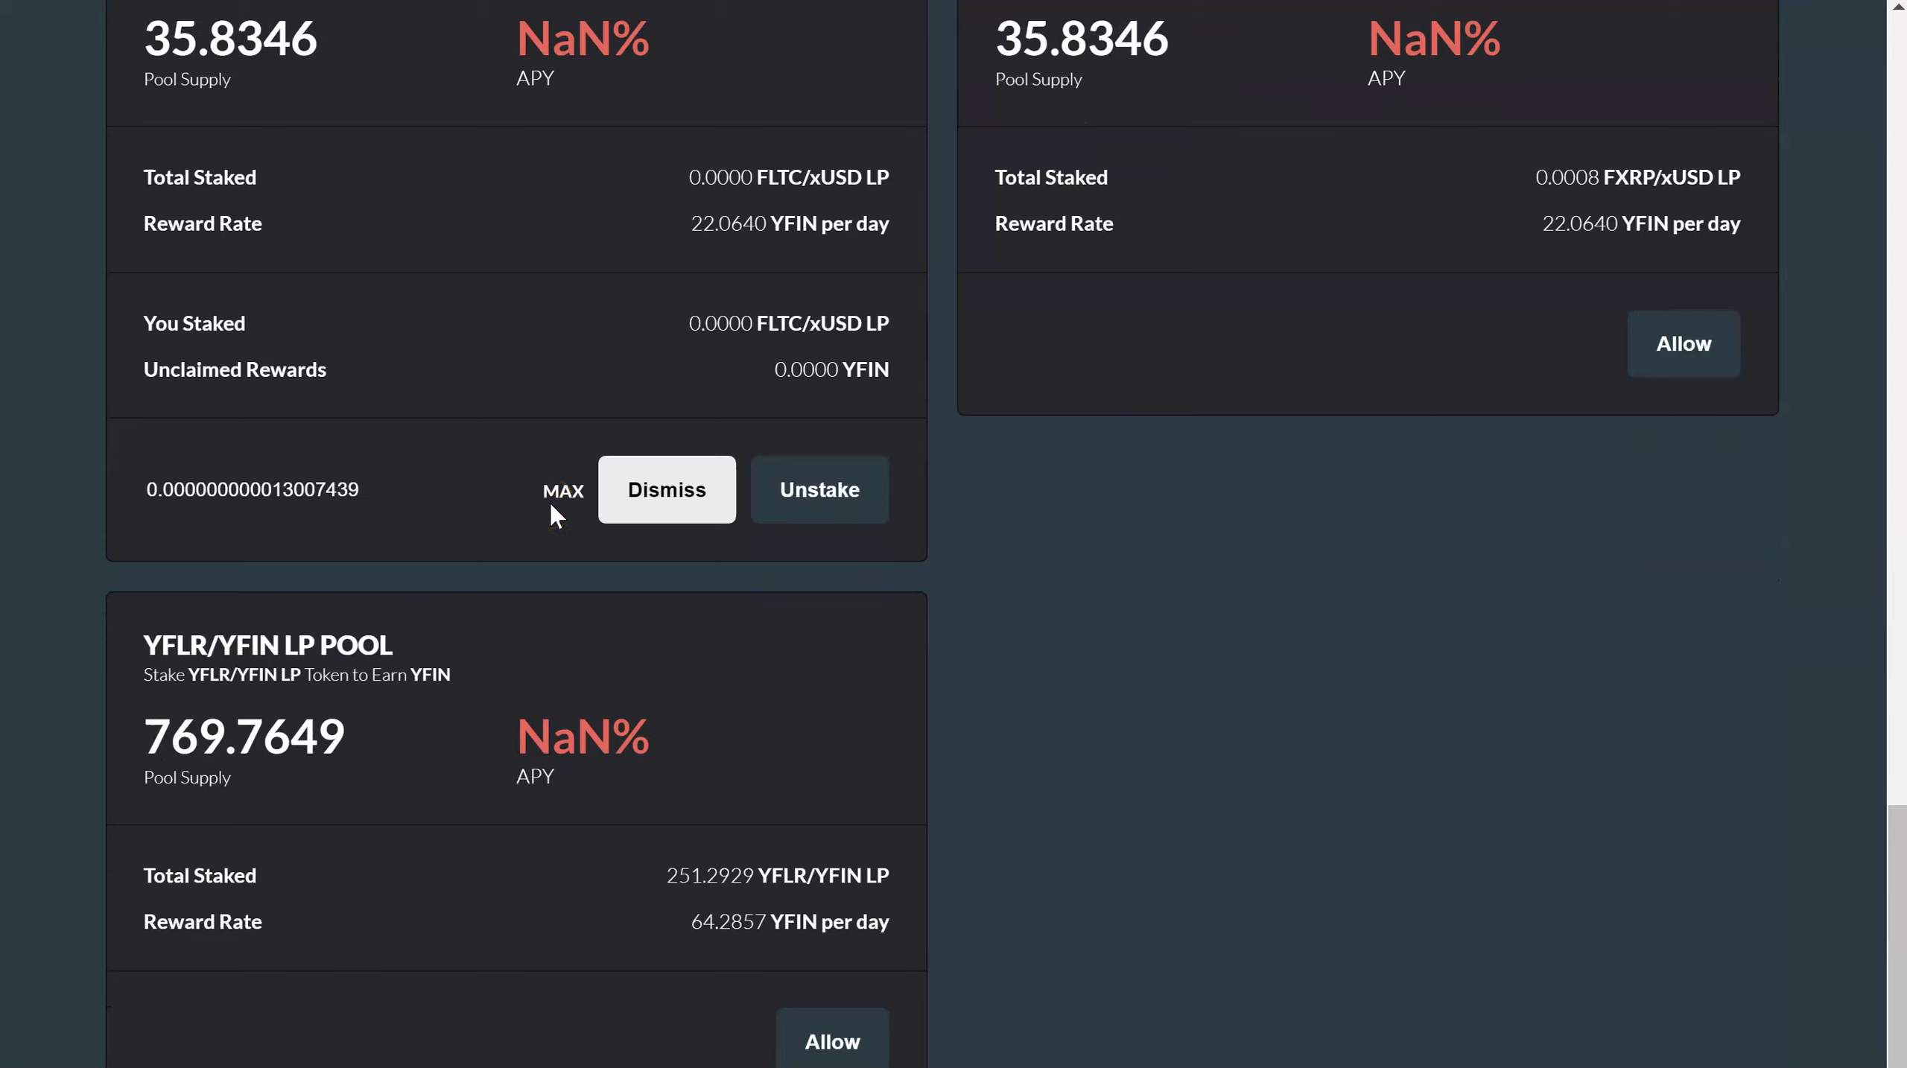
click(550, 504)
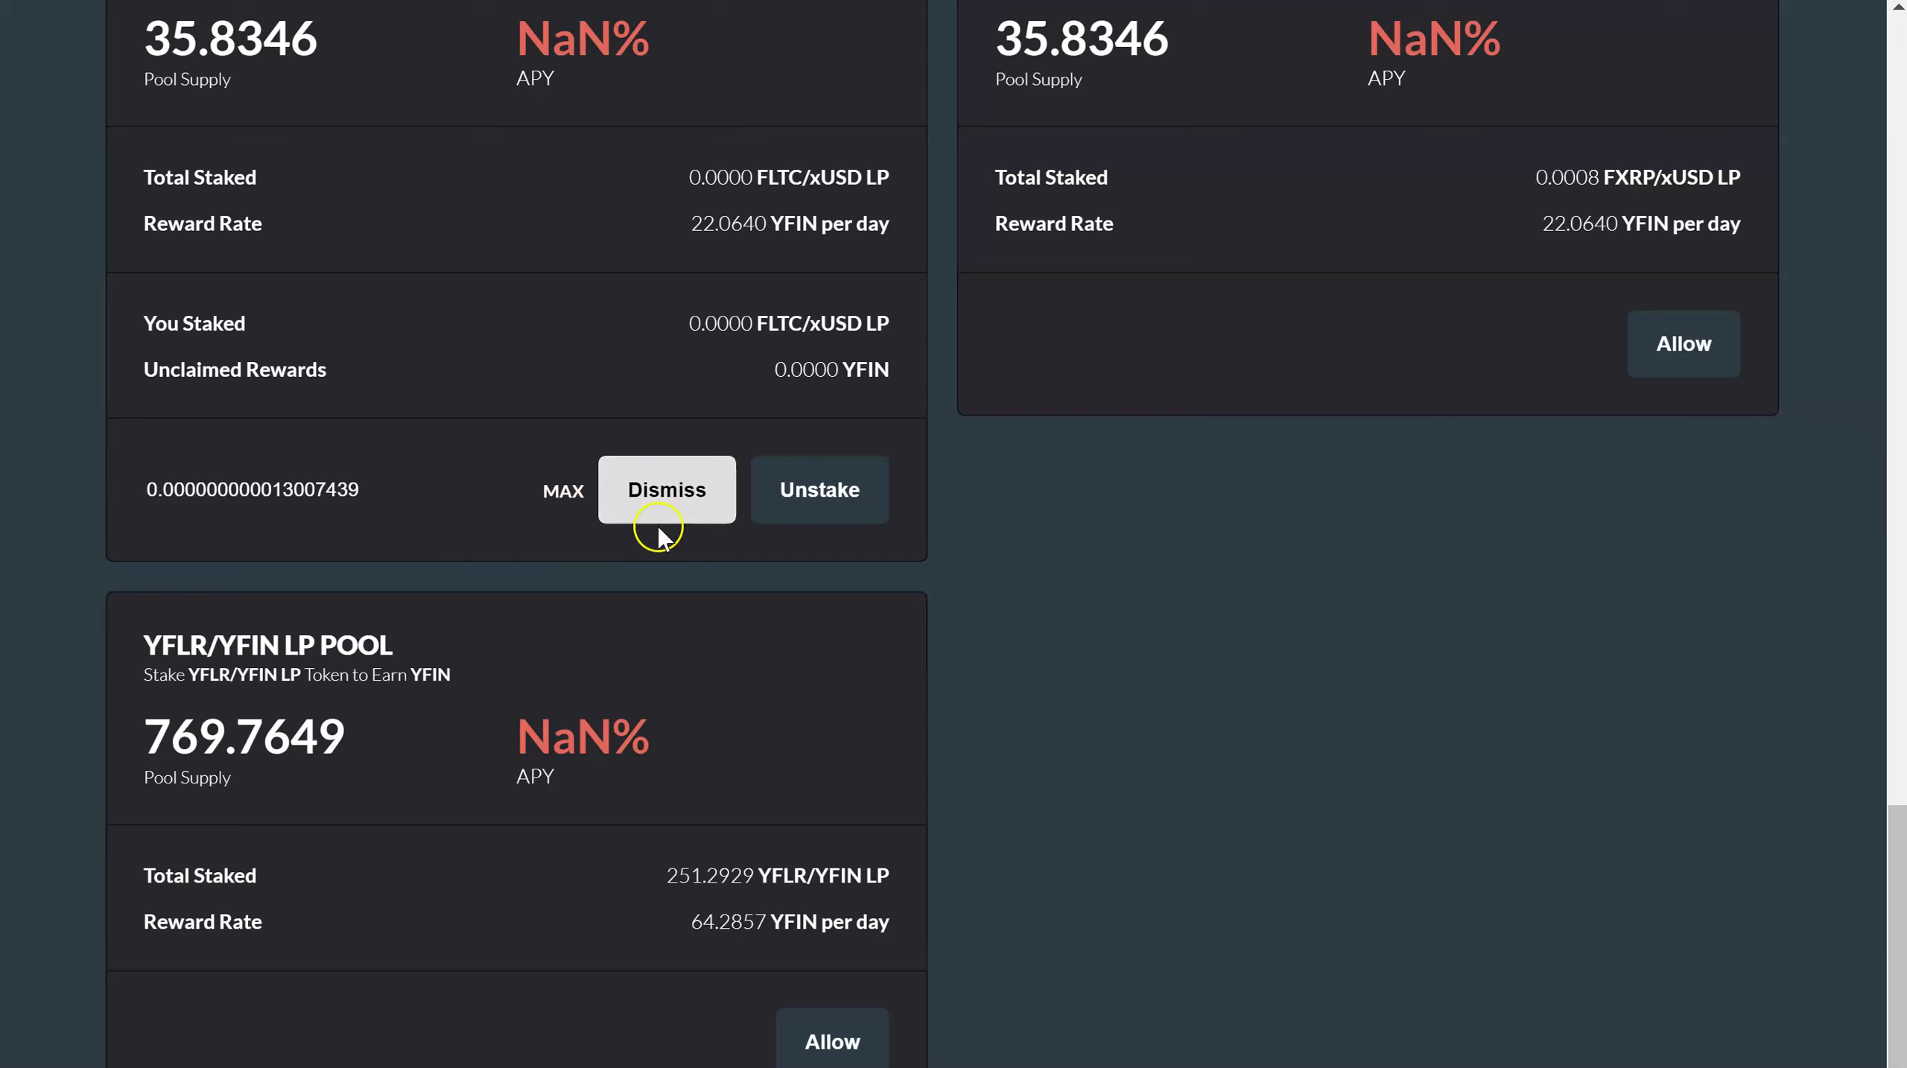
scroll(834, 470, up, 5)
scroll(730, 475, up, 2)
scroll(719, 475, up, 7)
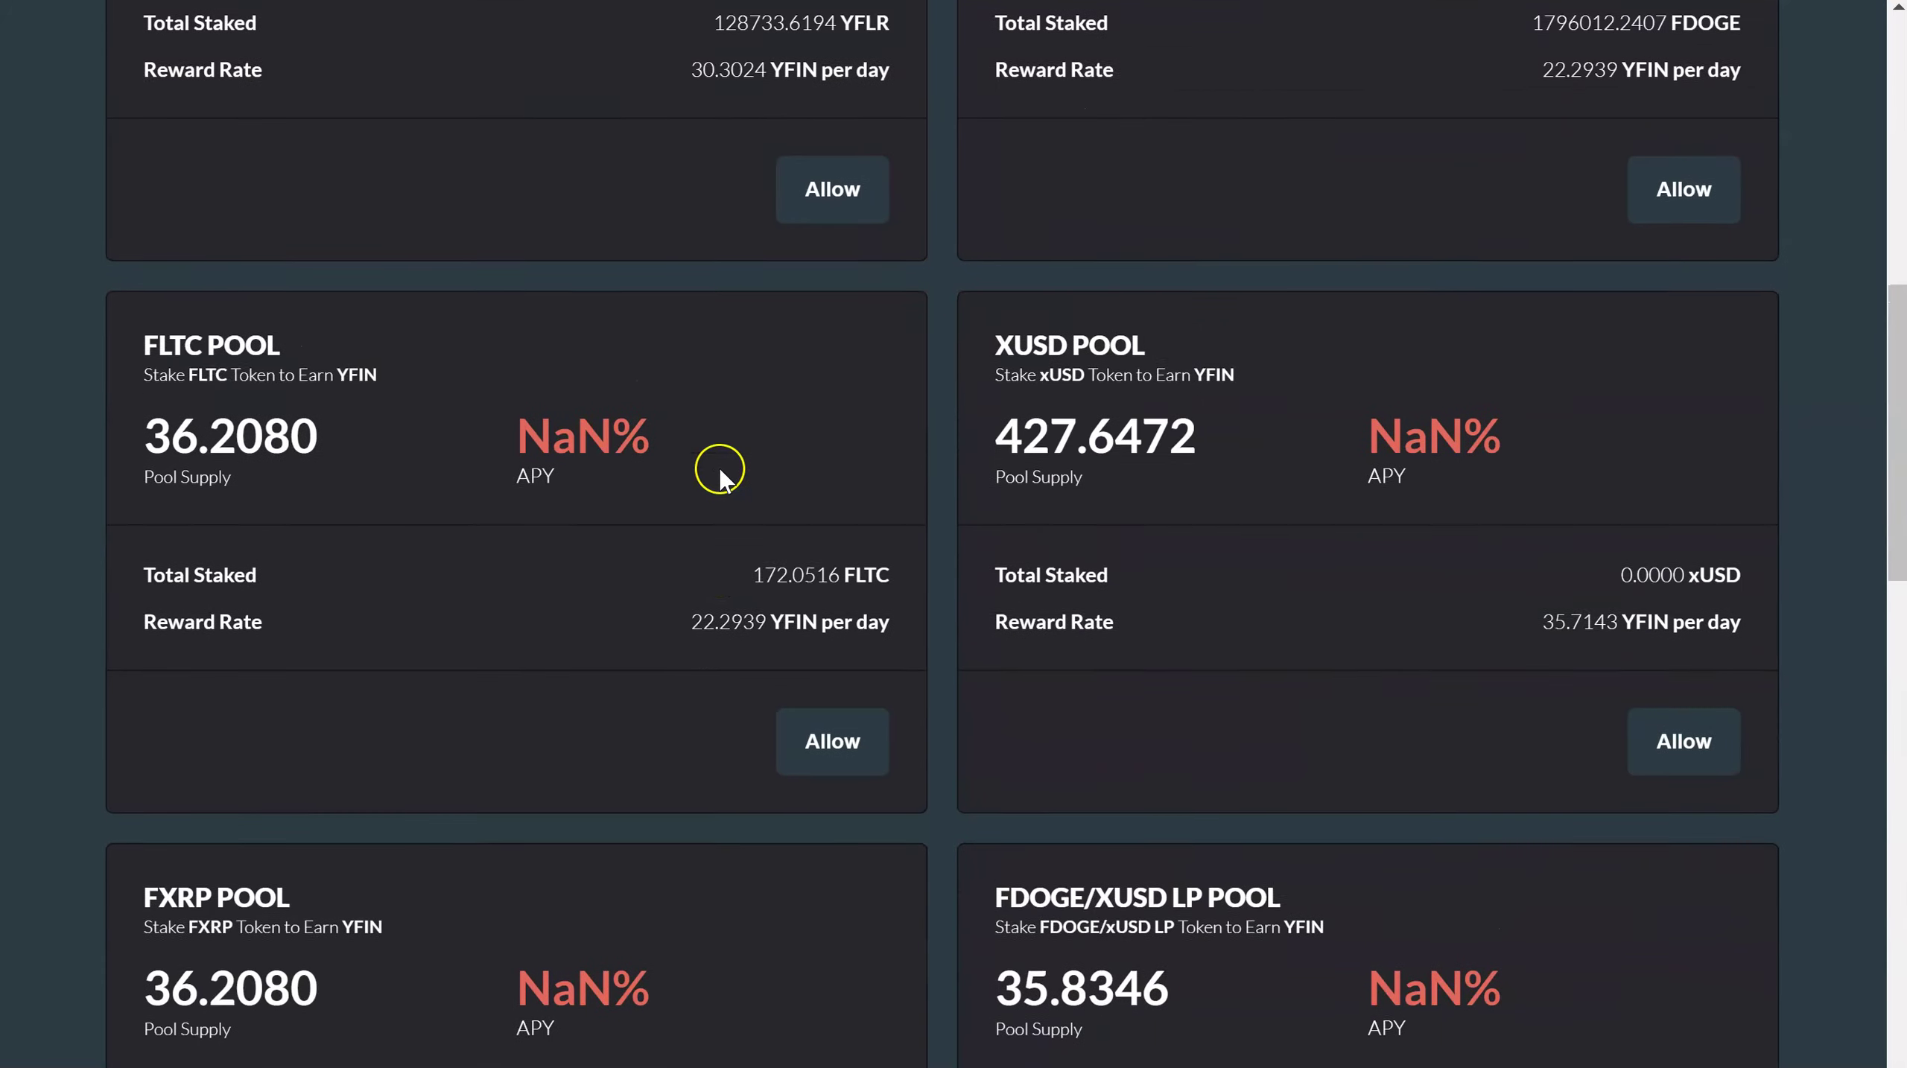
scroll(720, 475, up, 6)
scroll(715, 468, up, 1)
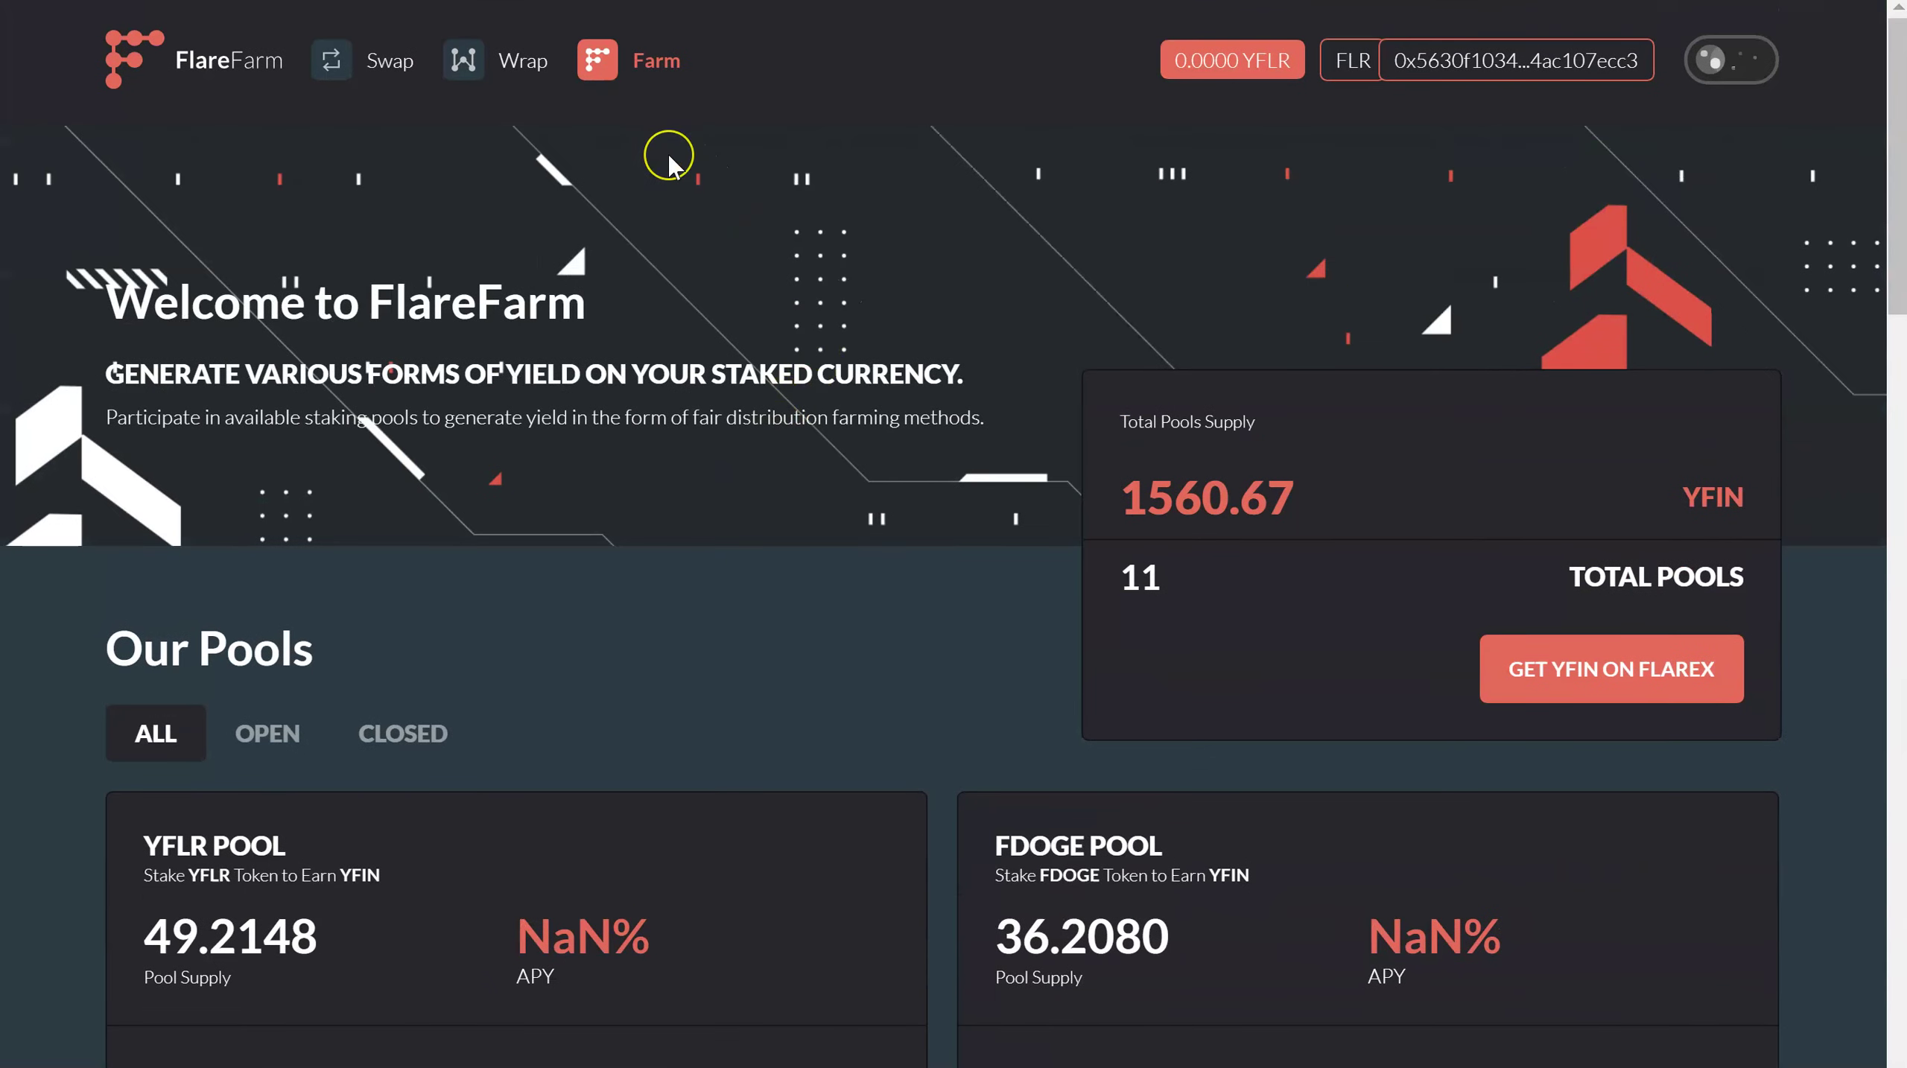
scroll(668, 164, down, 6)
scroll(667, 164, down, 5)
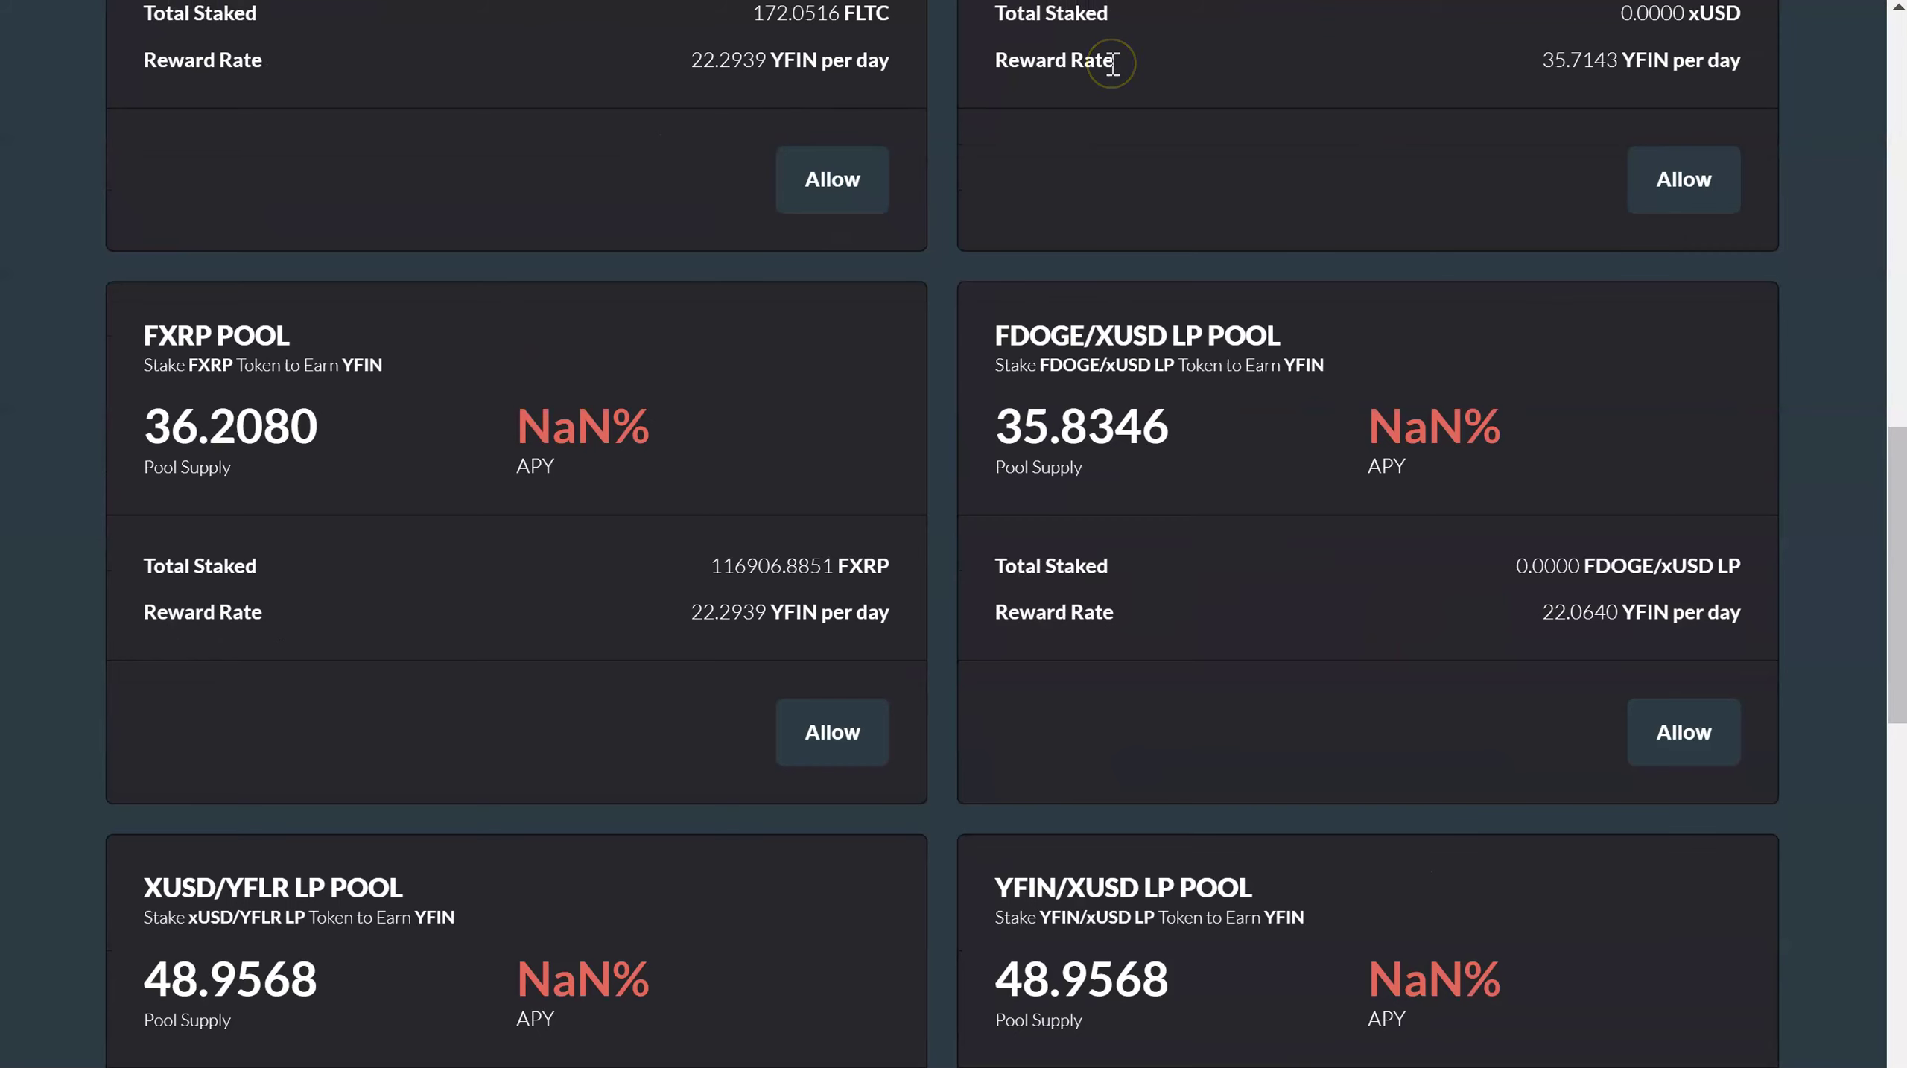
scroll(854, 179, down, 7)
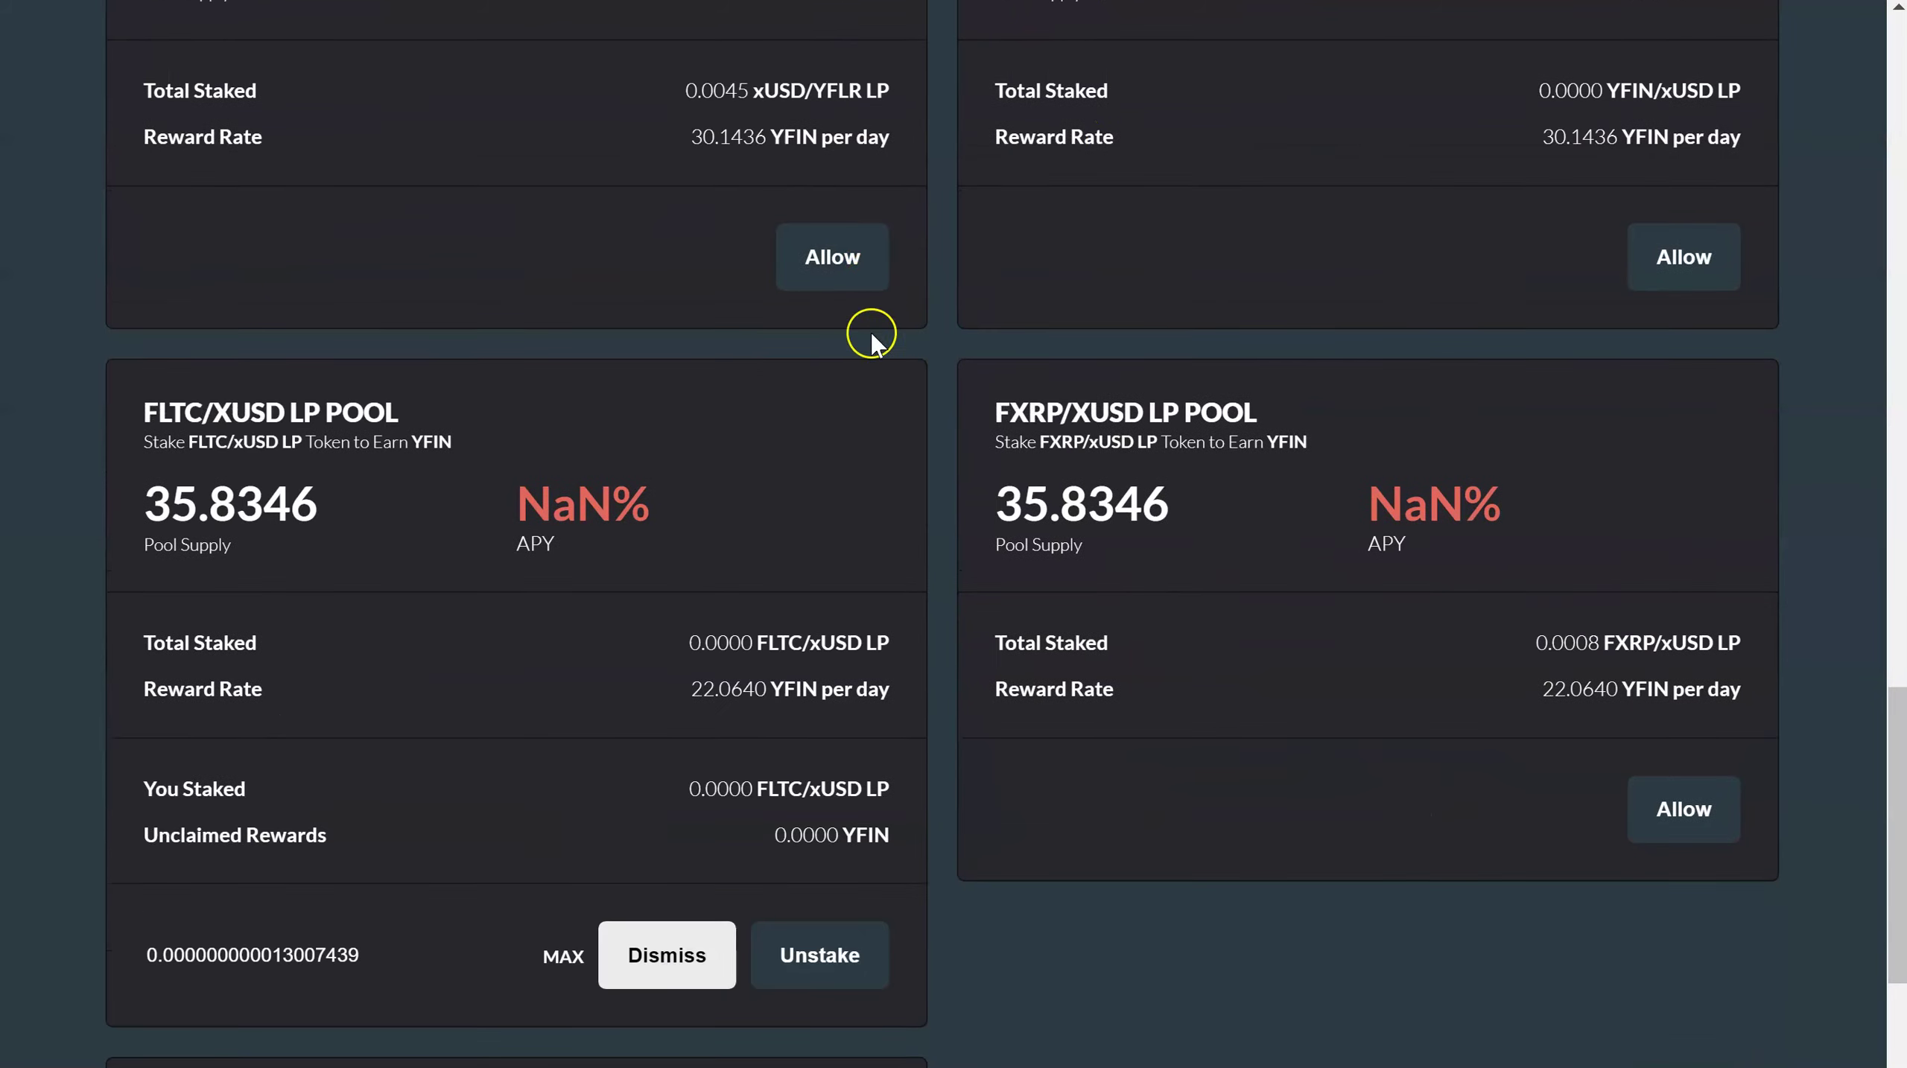
scroll(879, 433, down, 4)
- Request spending approval for the YFLR/YFIN, XUSD/YFLR, YFIN/XUSD and FDOGE/XUSD LP pools
click(851, 914)
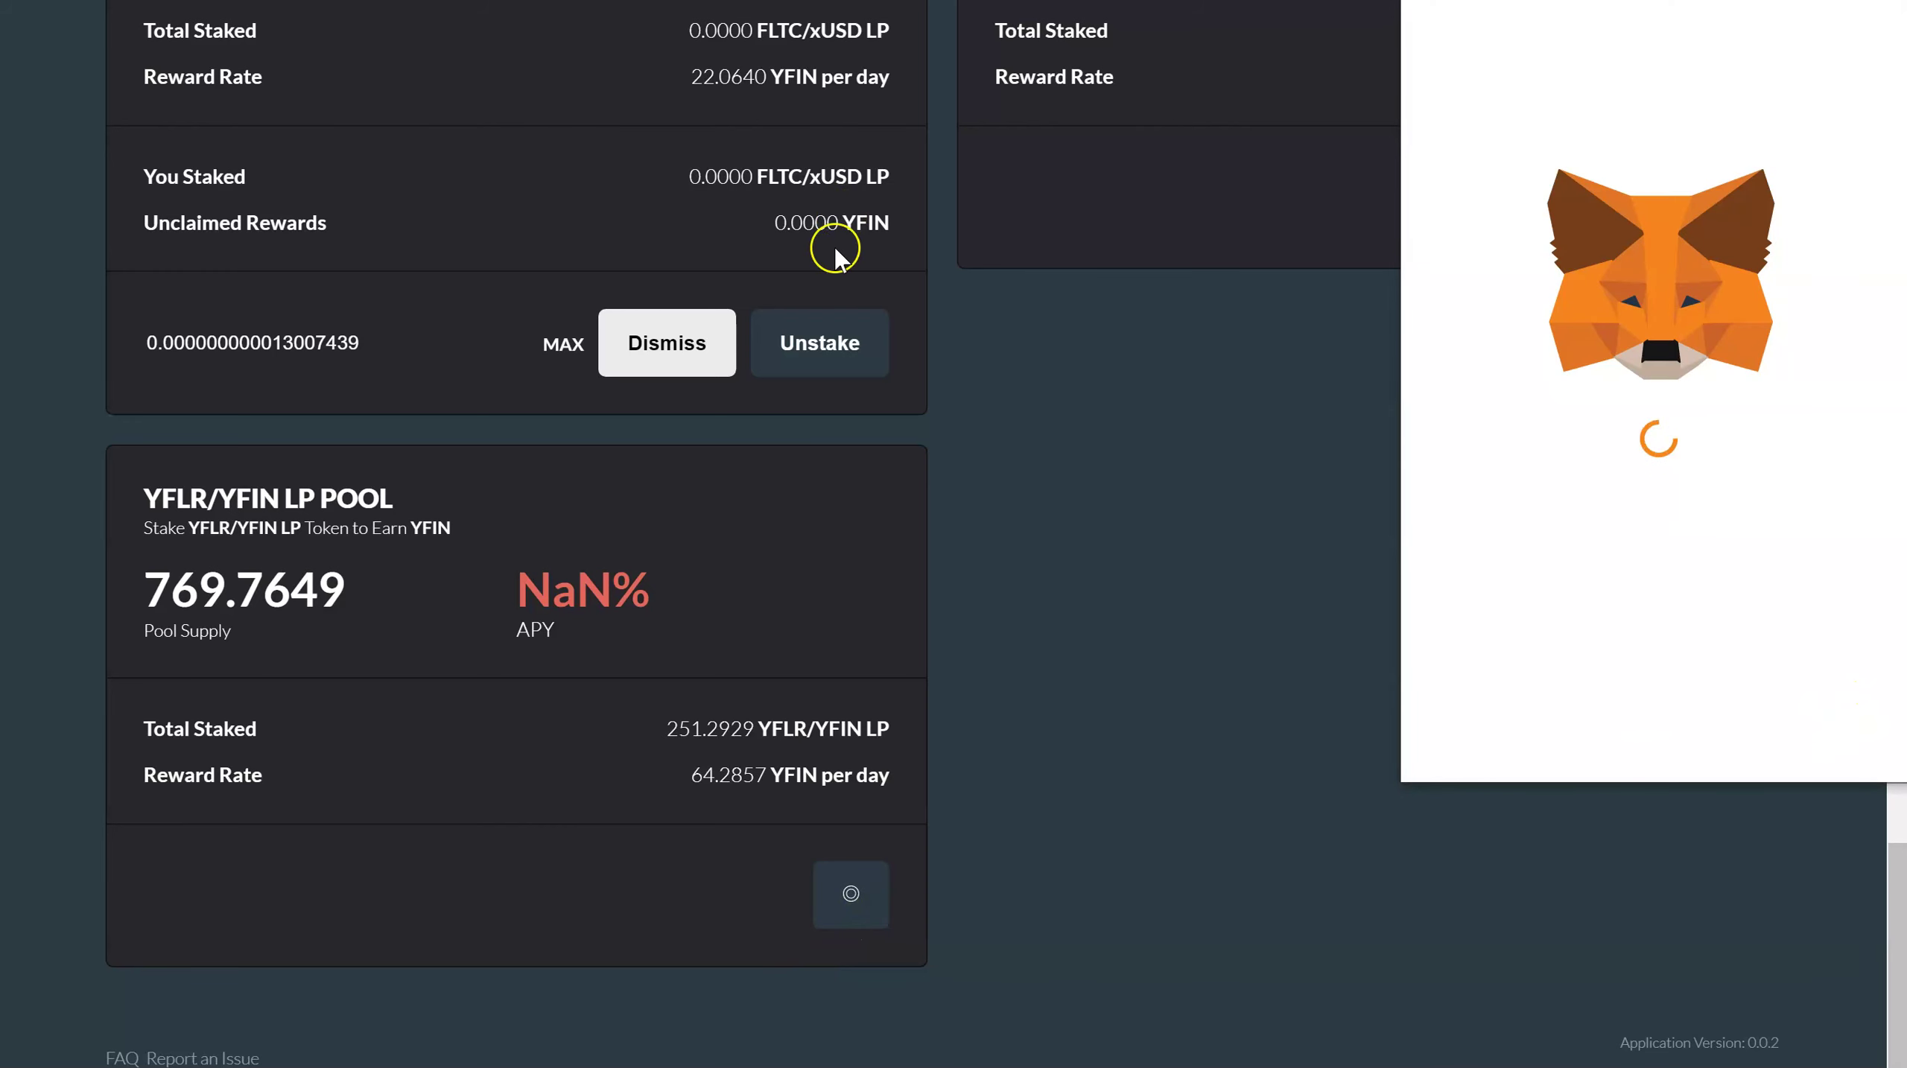
scroll(986, 447, up, 3)
click(832, 90)
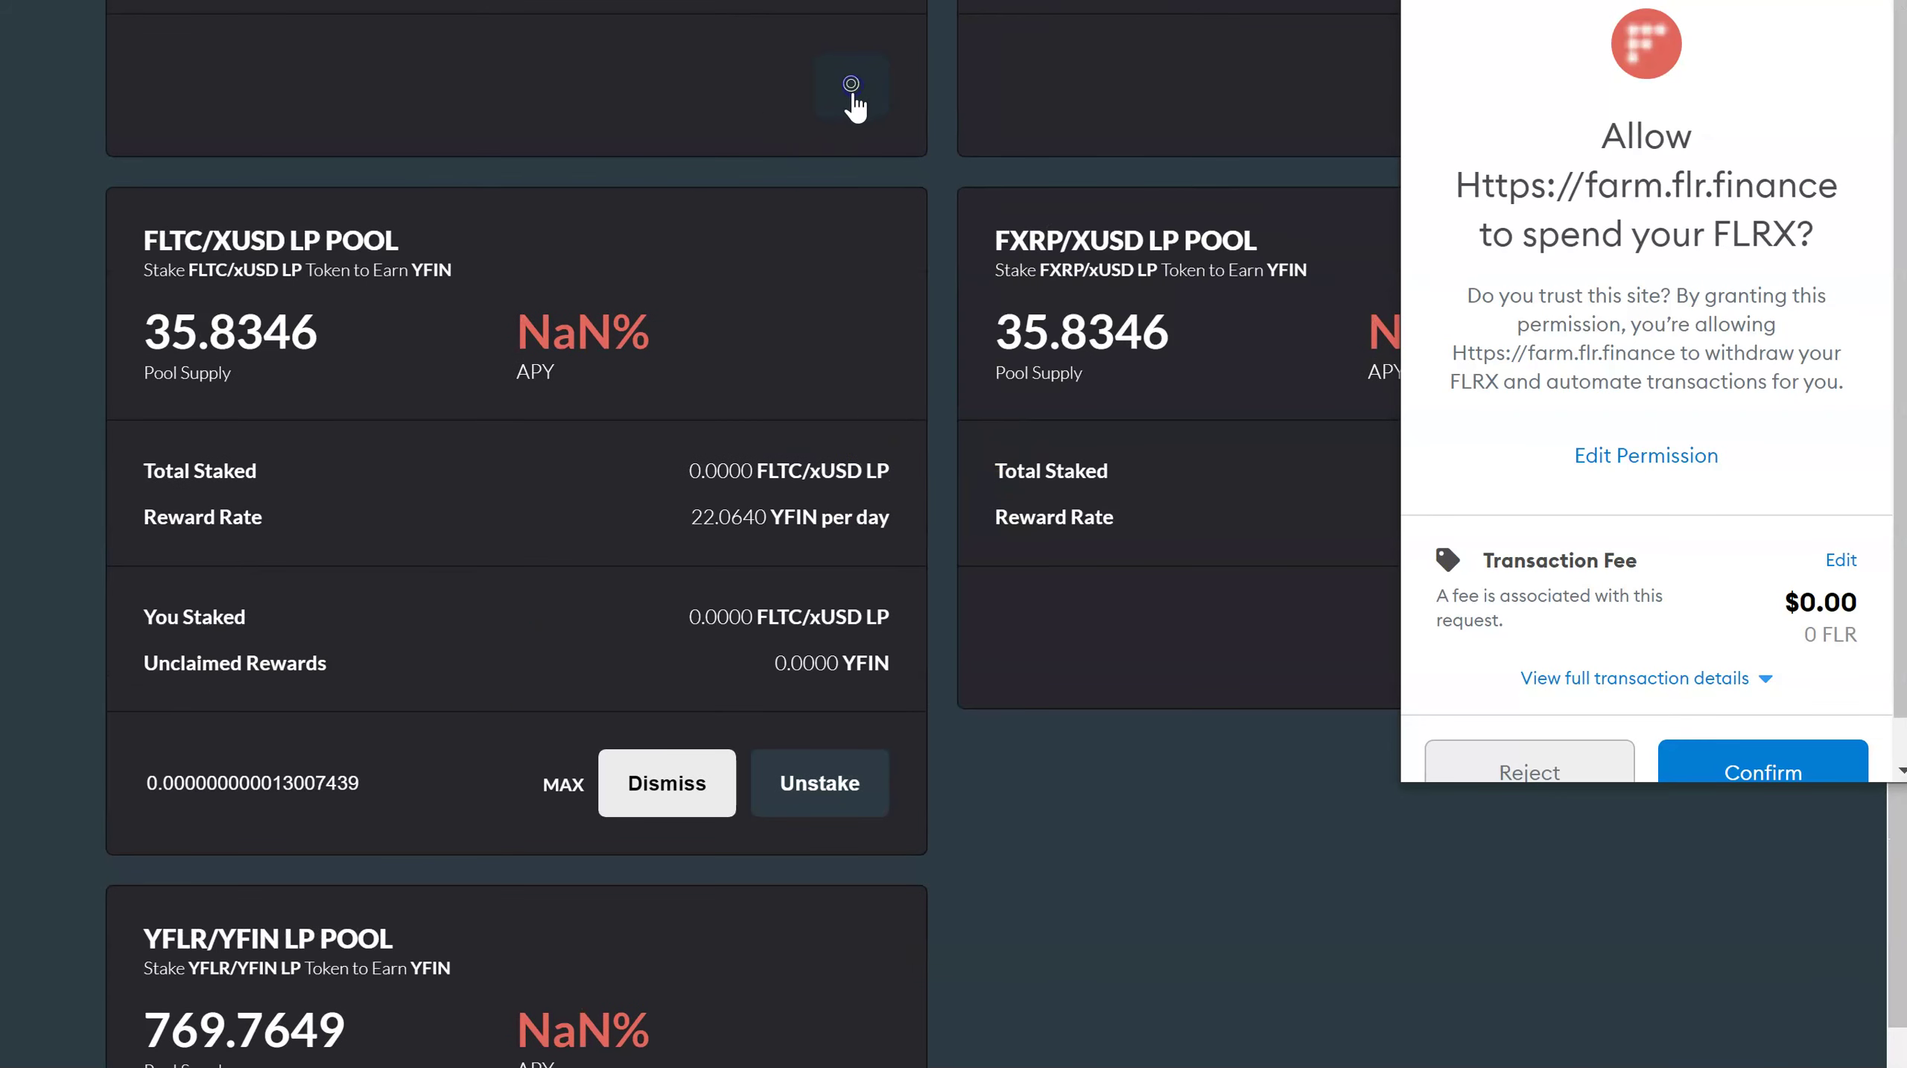
scroll(1008, 355, up, 1)
scroll(1650, 711, up, 3)
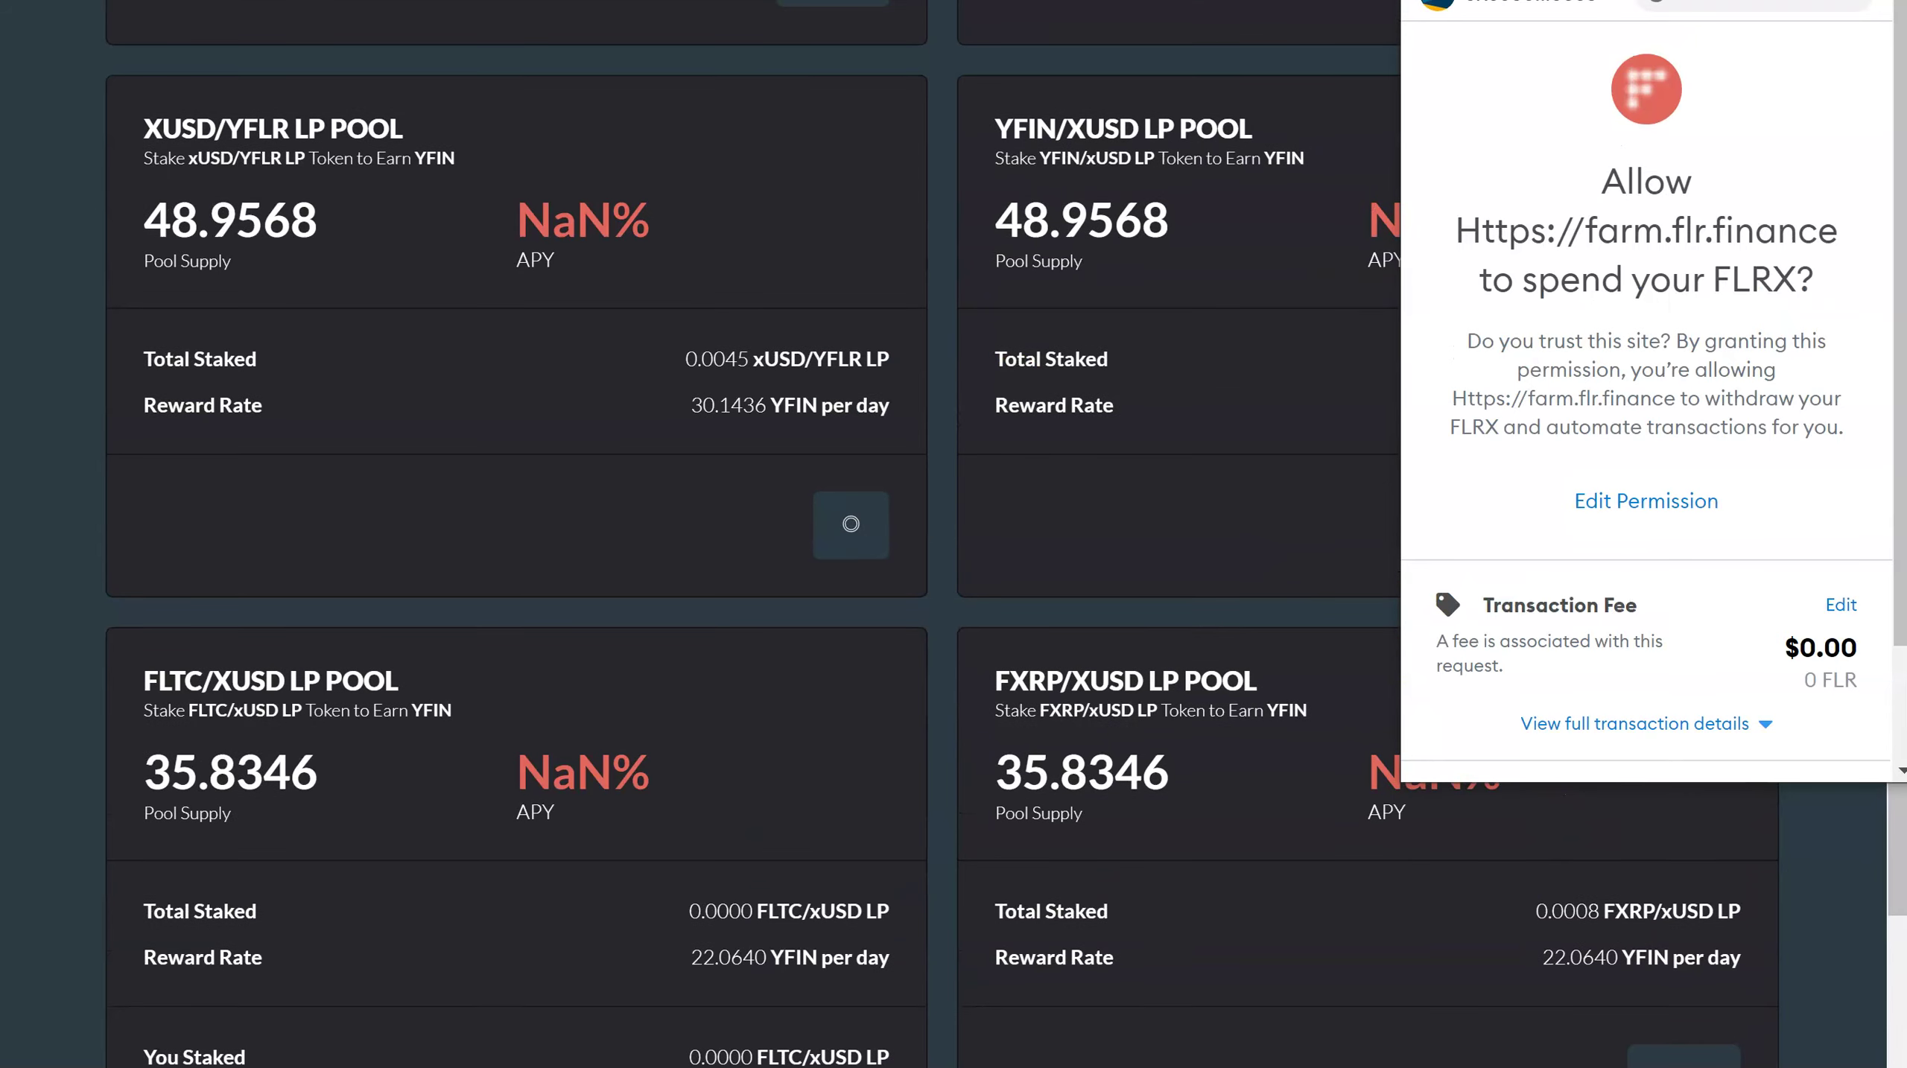
scroll(1639, 895, down, 1)
scroll(1671, 943, up, 4)
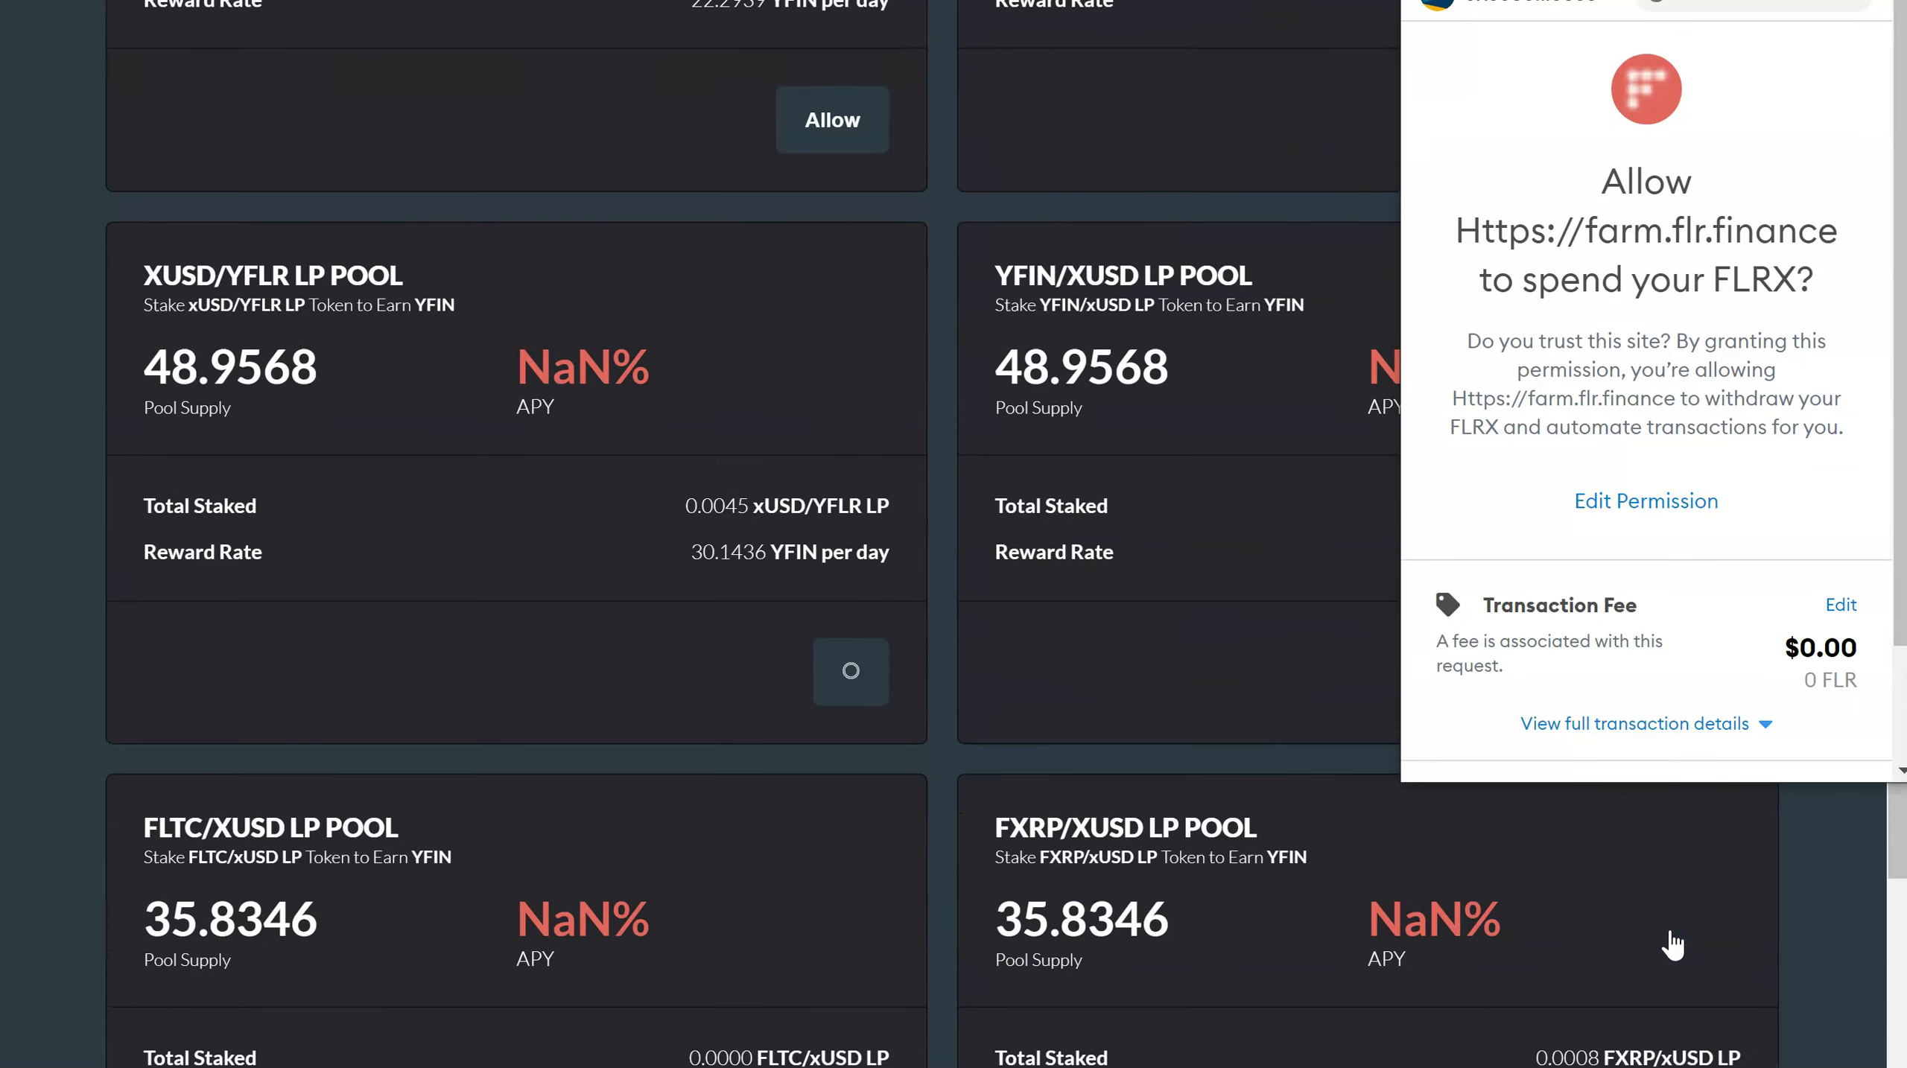
click(1680, 964)
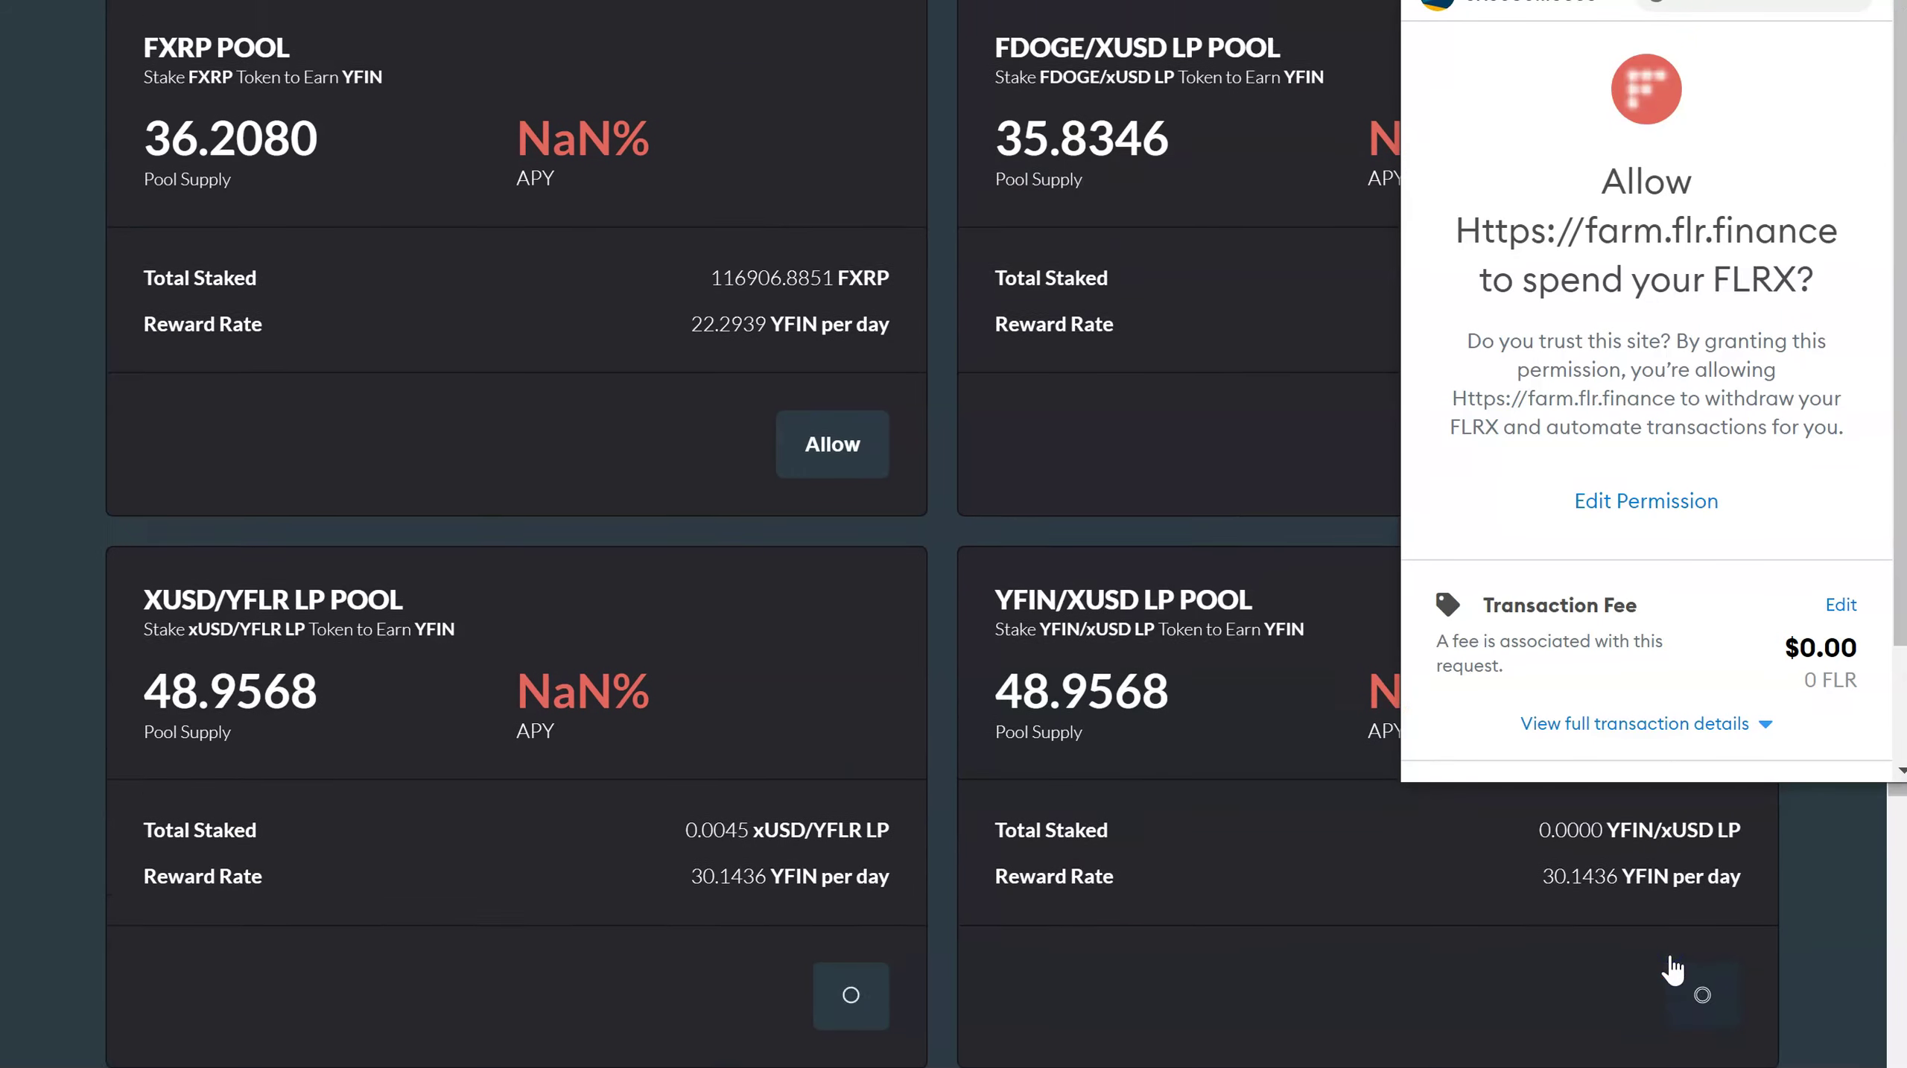
scroll(1671, 970, up, 2)
scroll(1671, 973, up, 2)
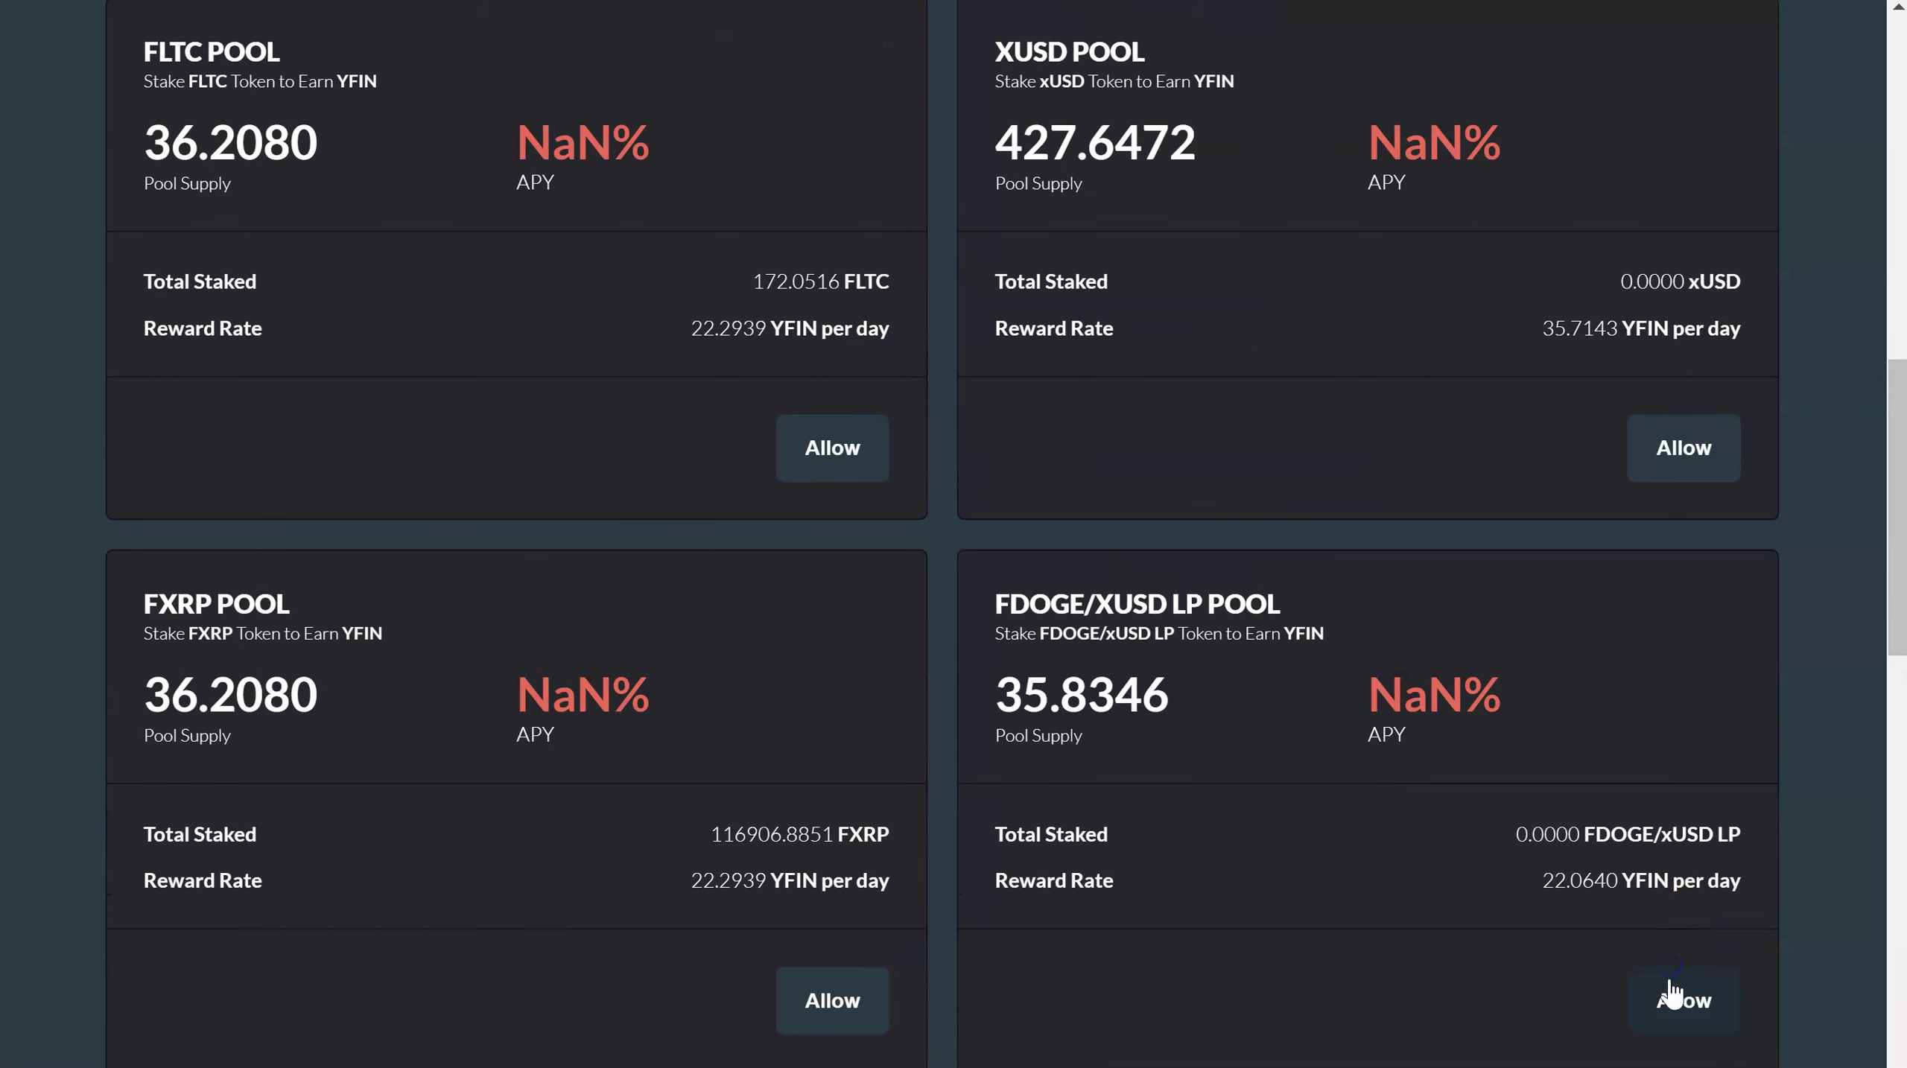
click(1653, 1000)
- Request approval for the FXRP, FLTC, XUSD, YFLR and FDOGE pools; confirm the first
click(823, 1002)
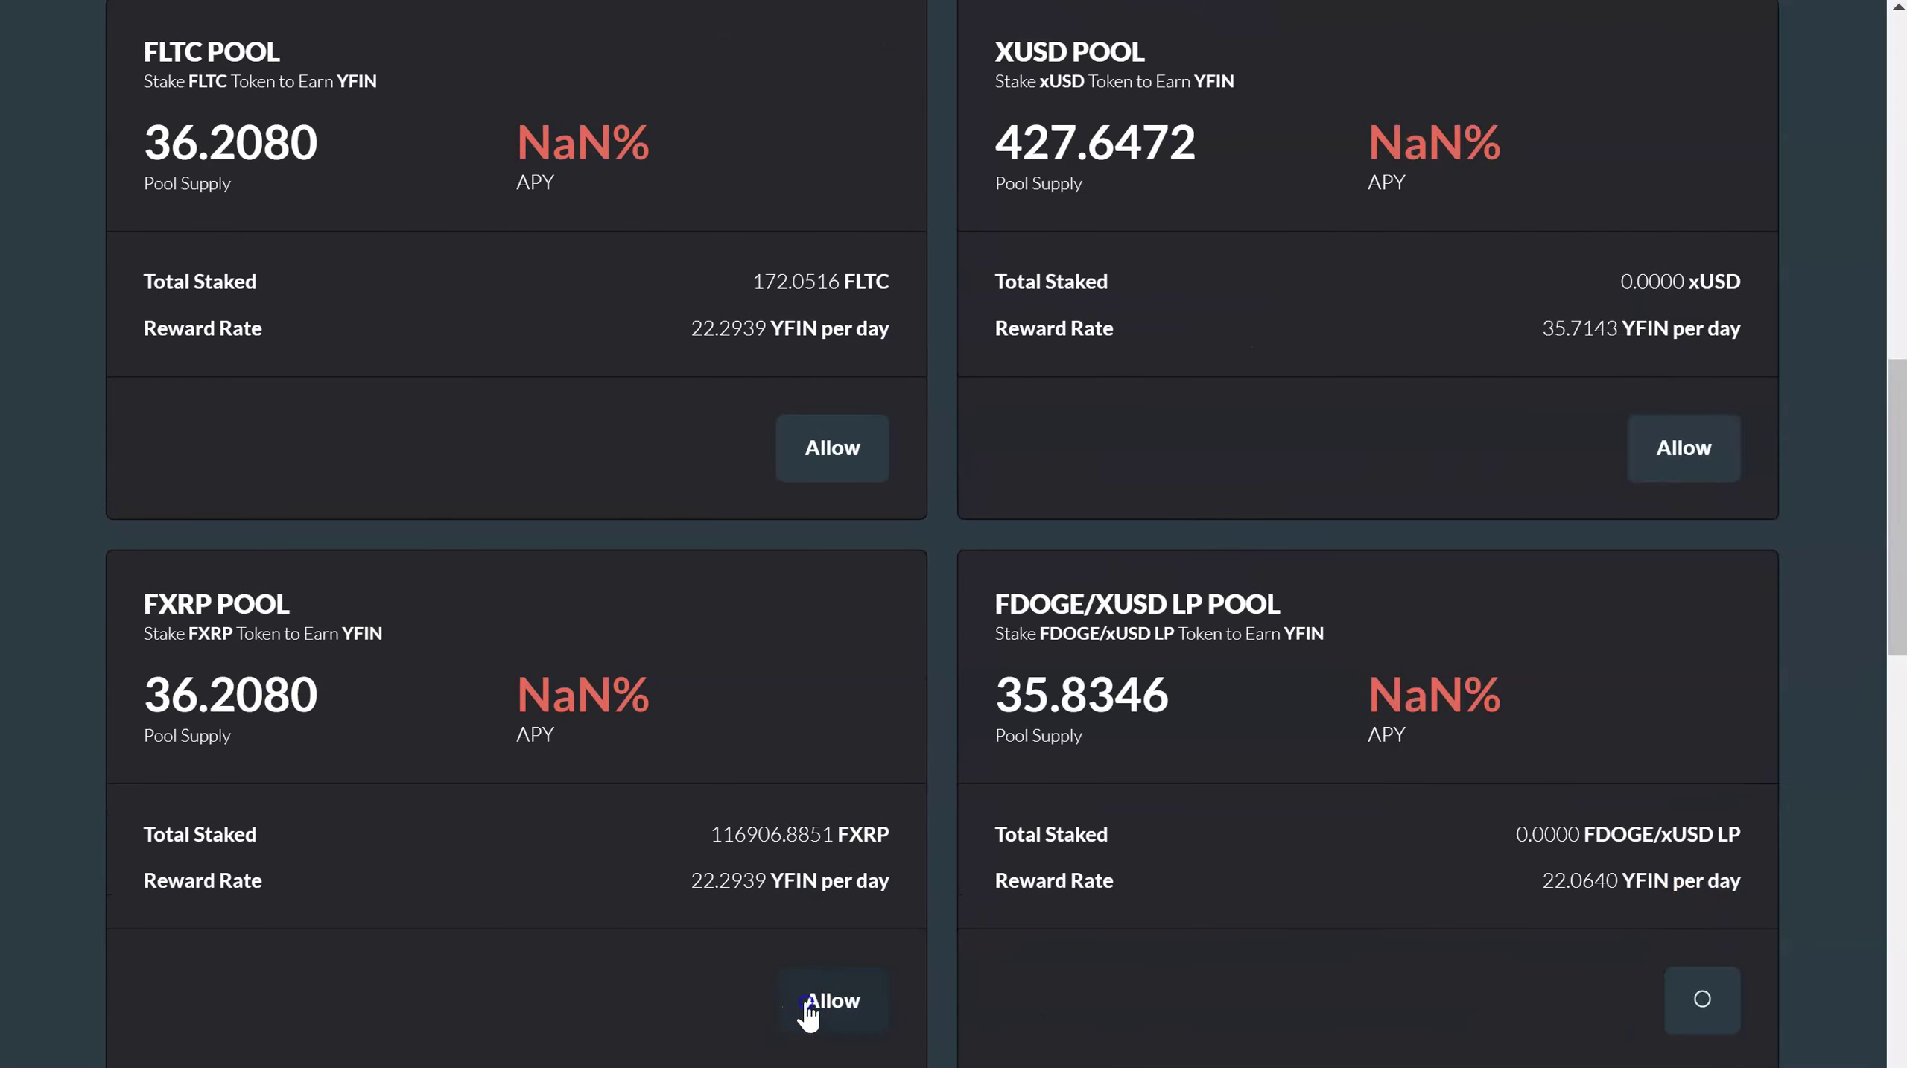
click(845, 455)
scroll(1375, 870, up, 1)
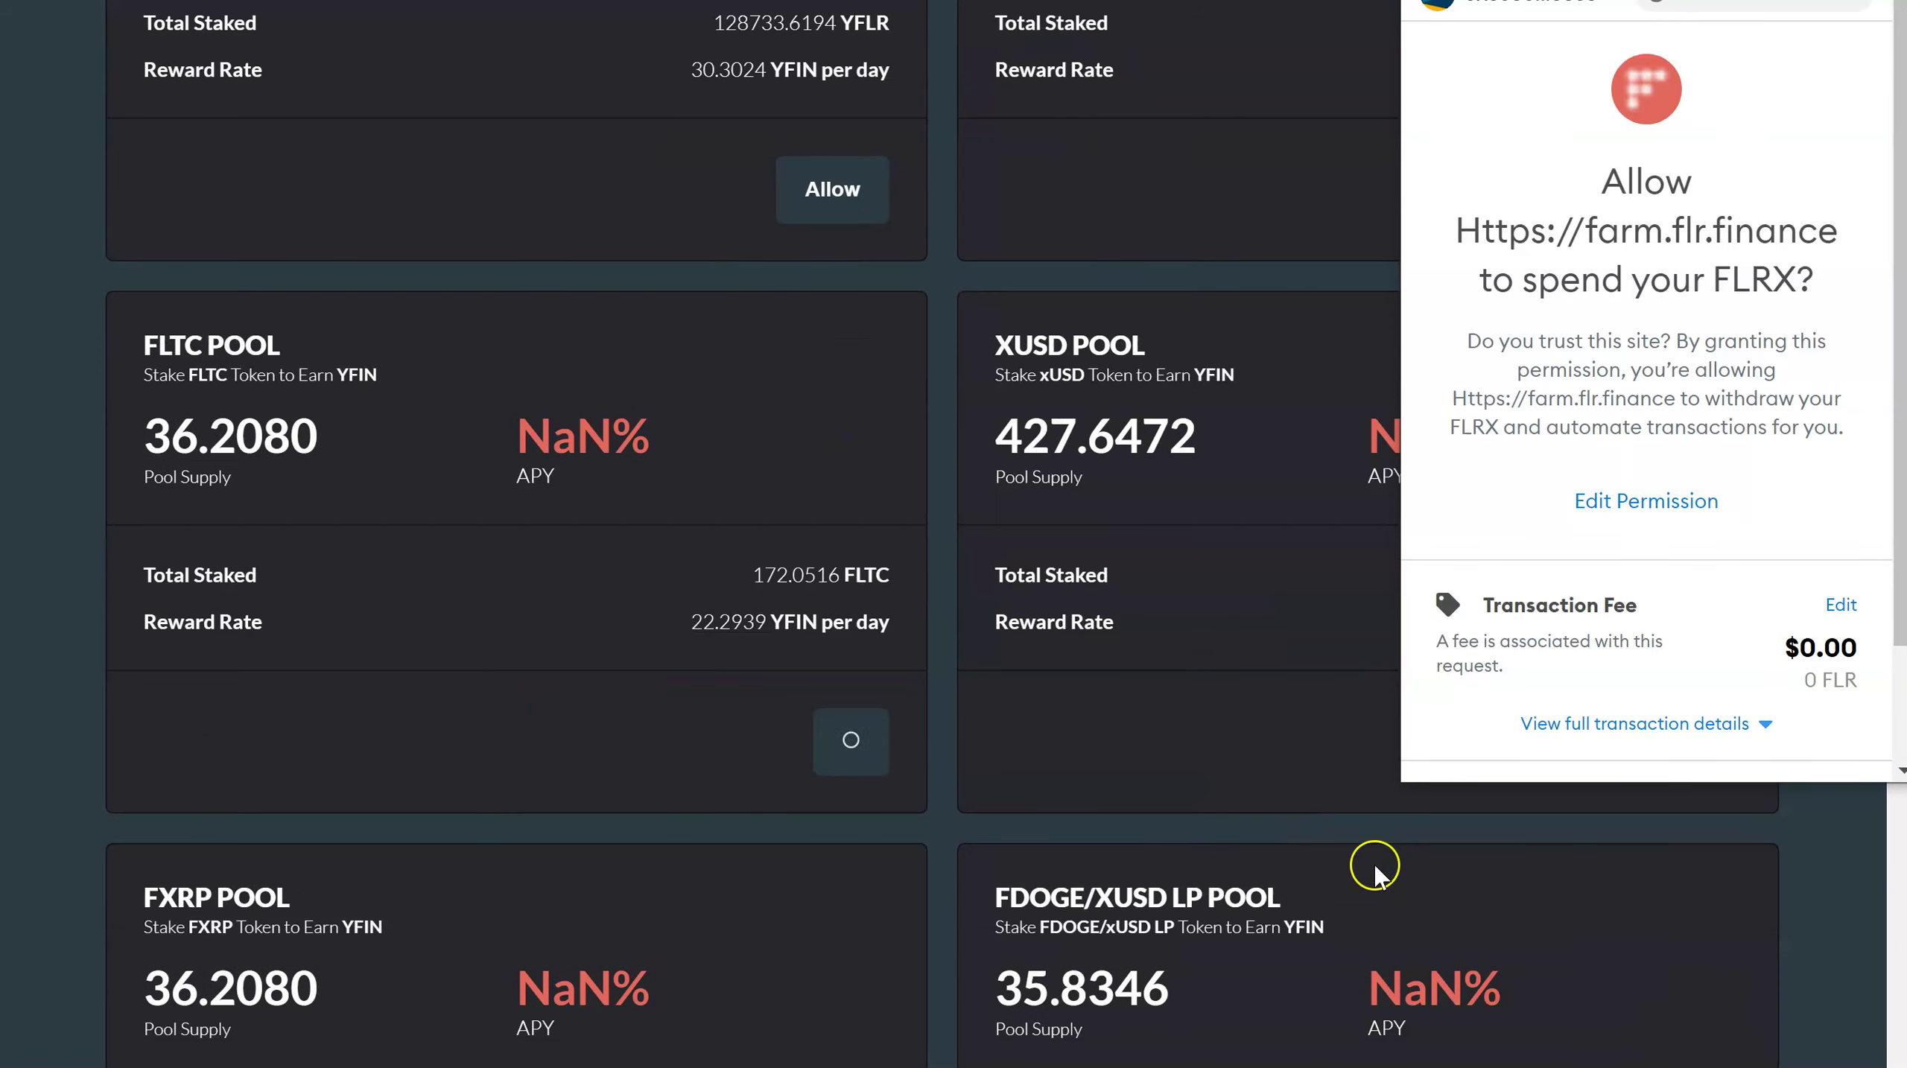
scroll(1648, 887, up, 2)
click(1670, 911)
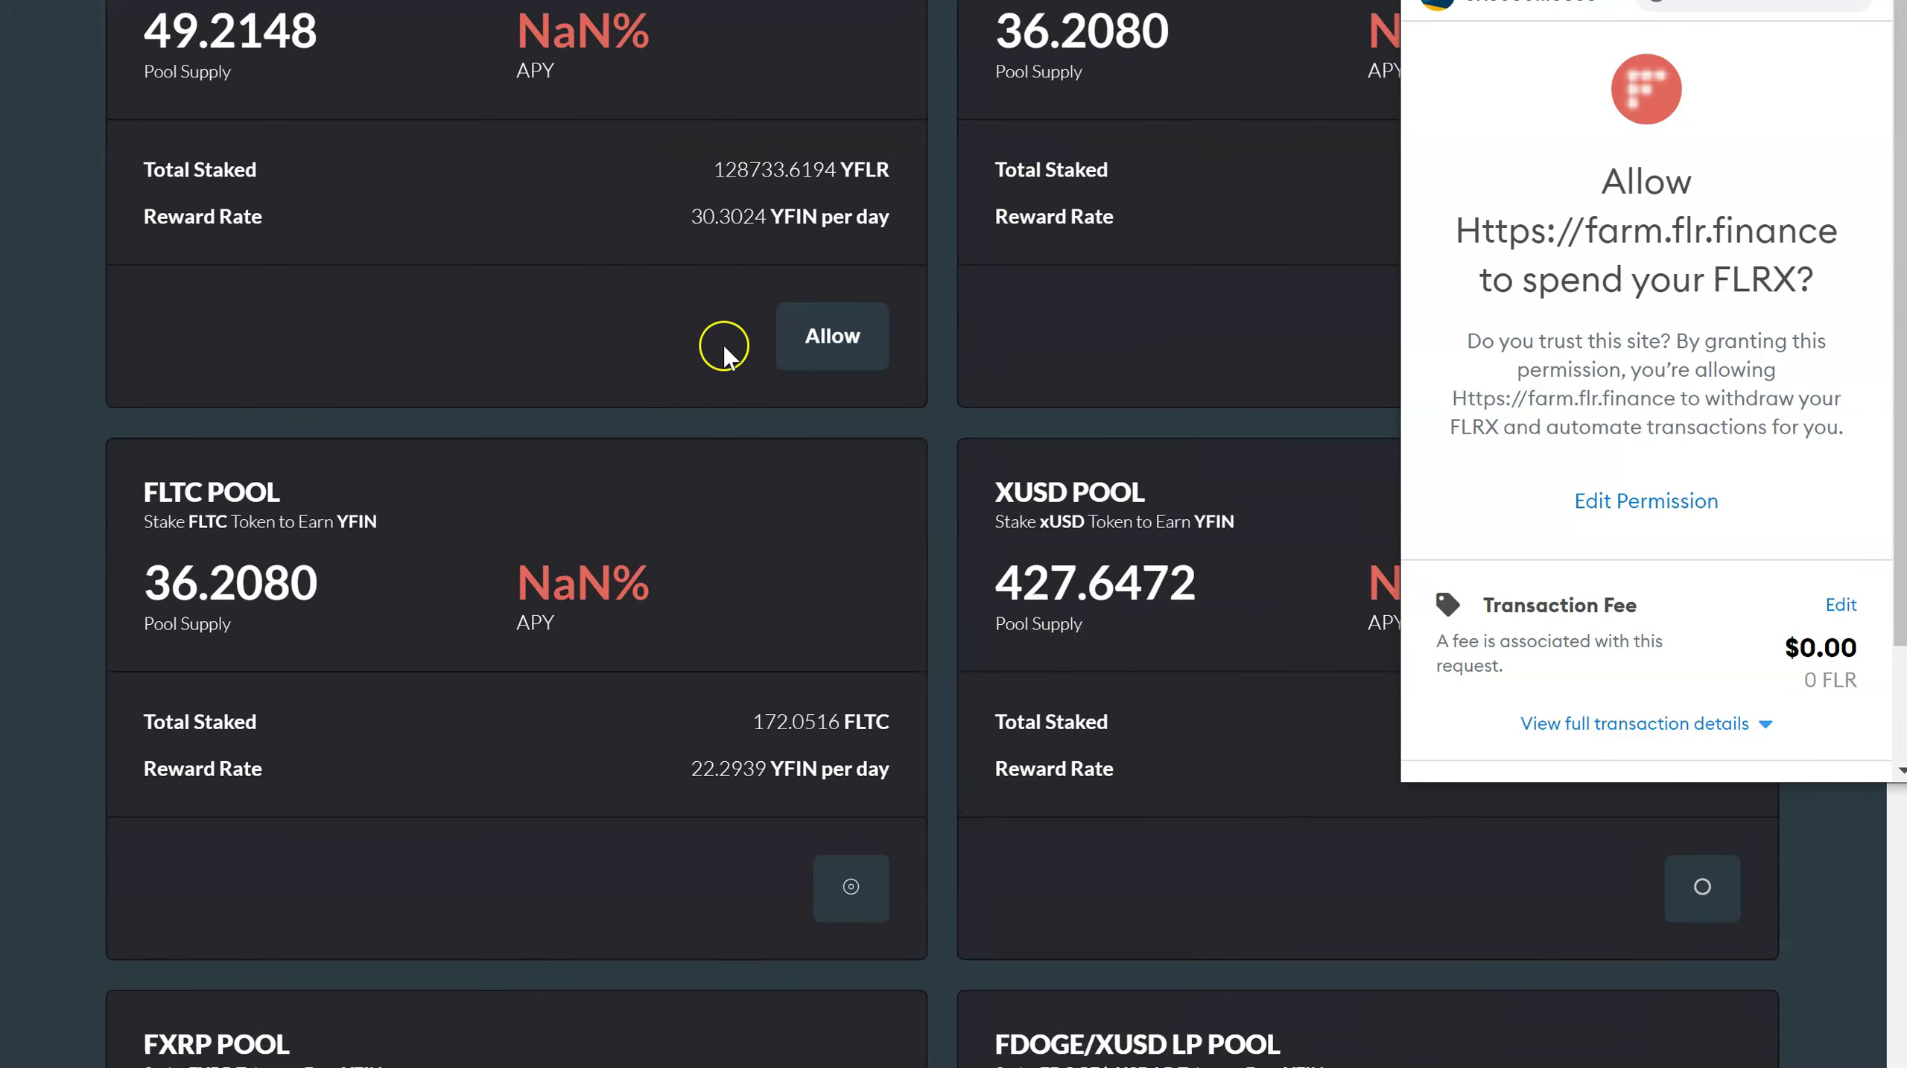
click(826, 341)
scroll(1554, 880, up, 4)
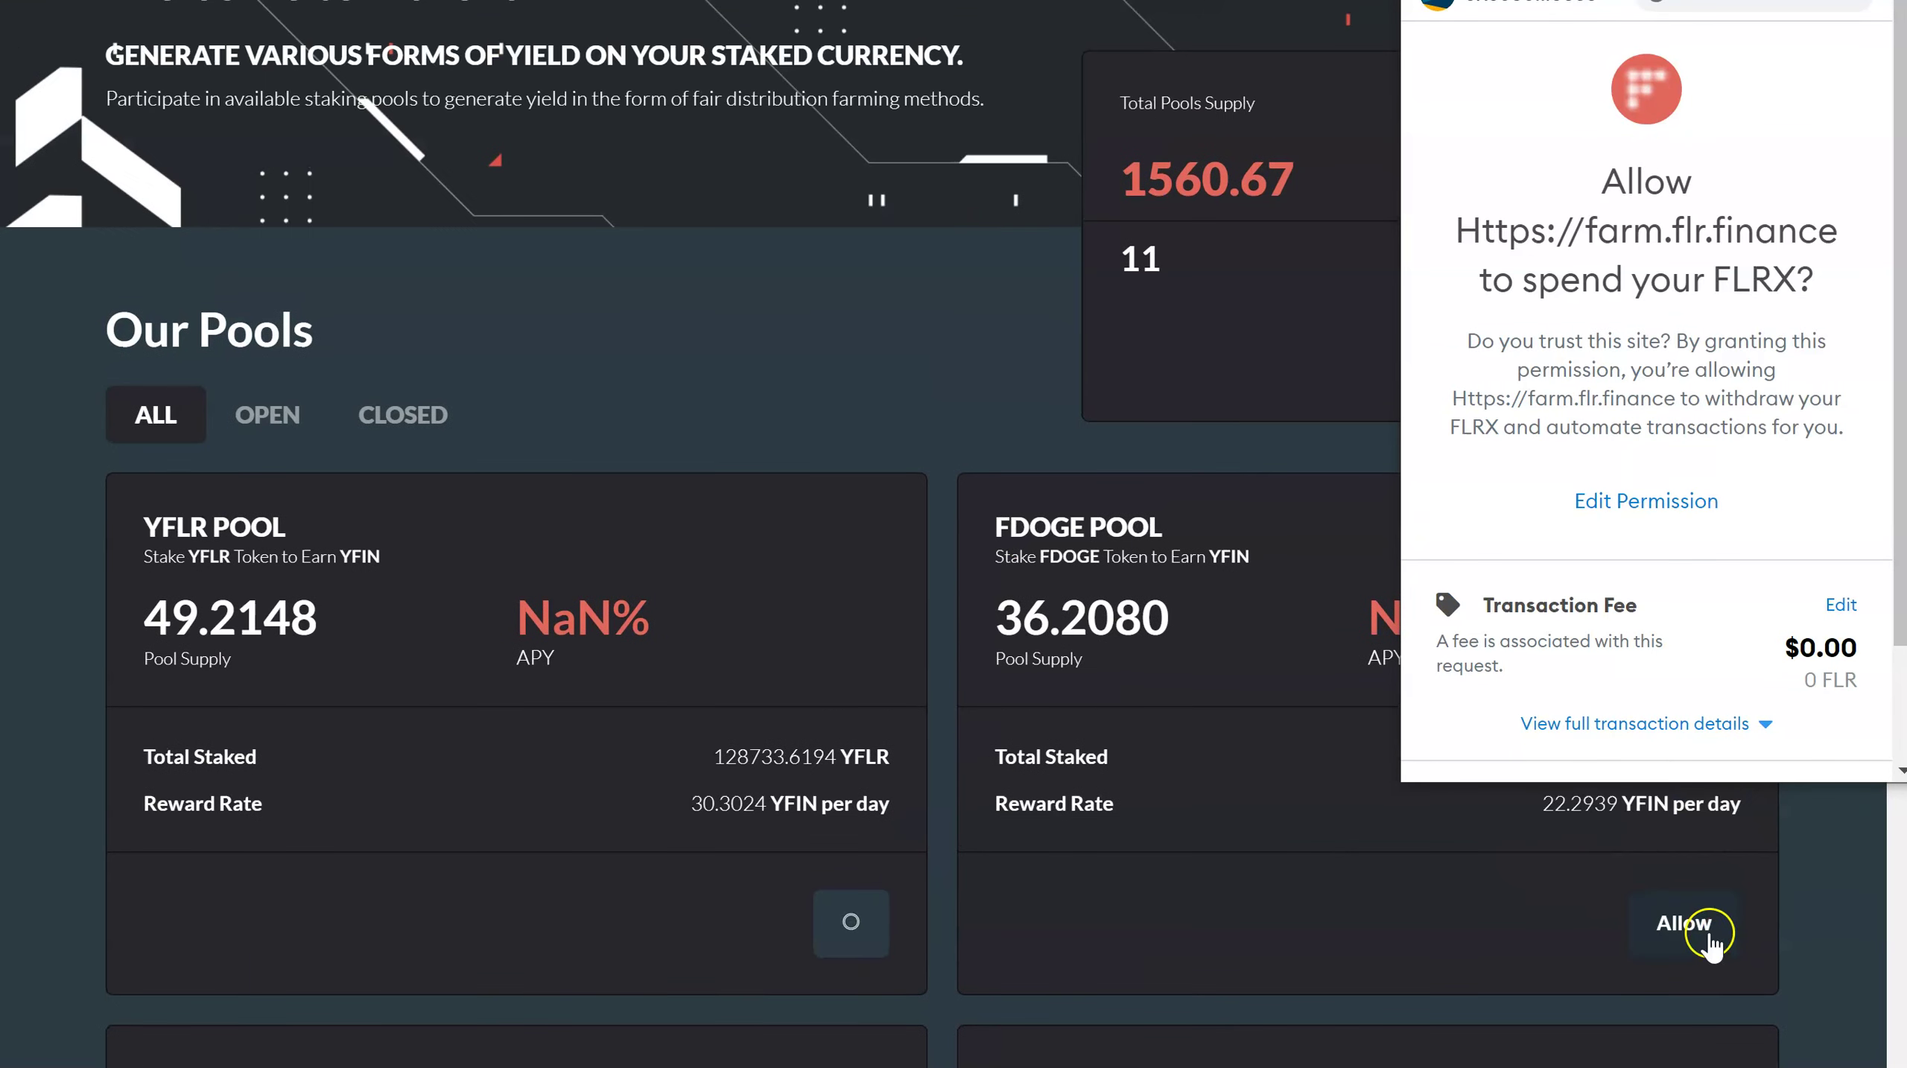
click(1709, 783)
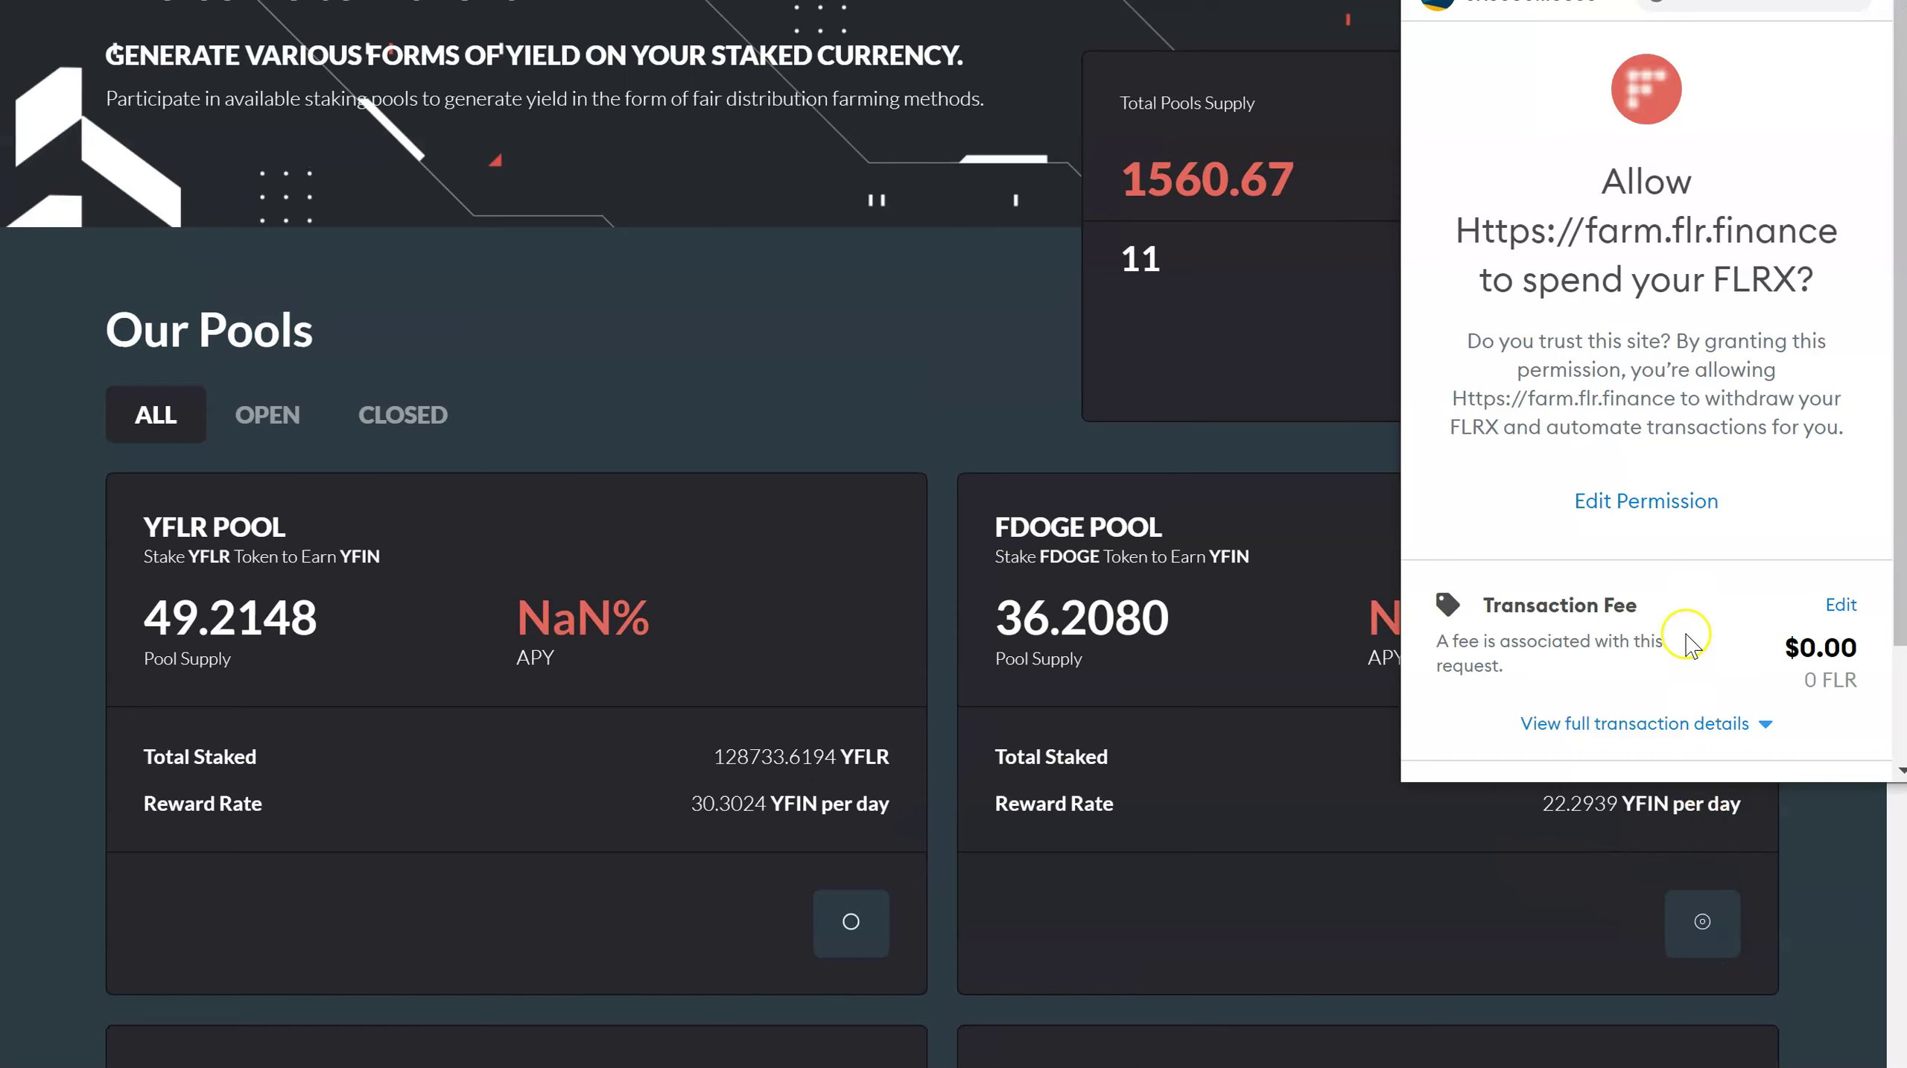
scroll(1686, 639, down, 2)
click(1729, 679)
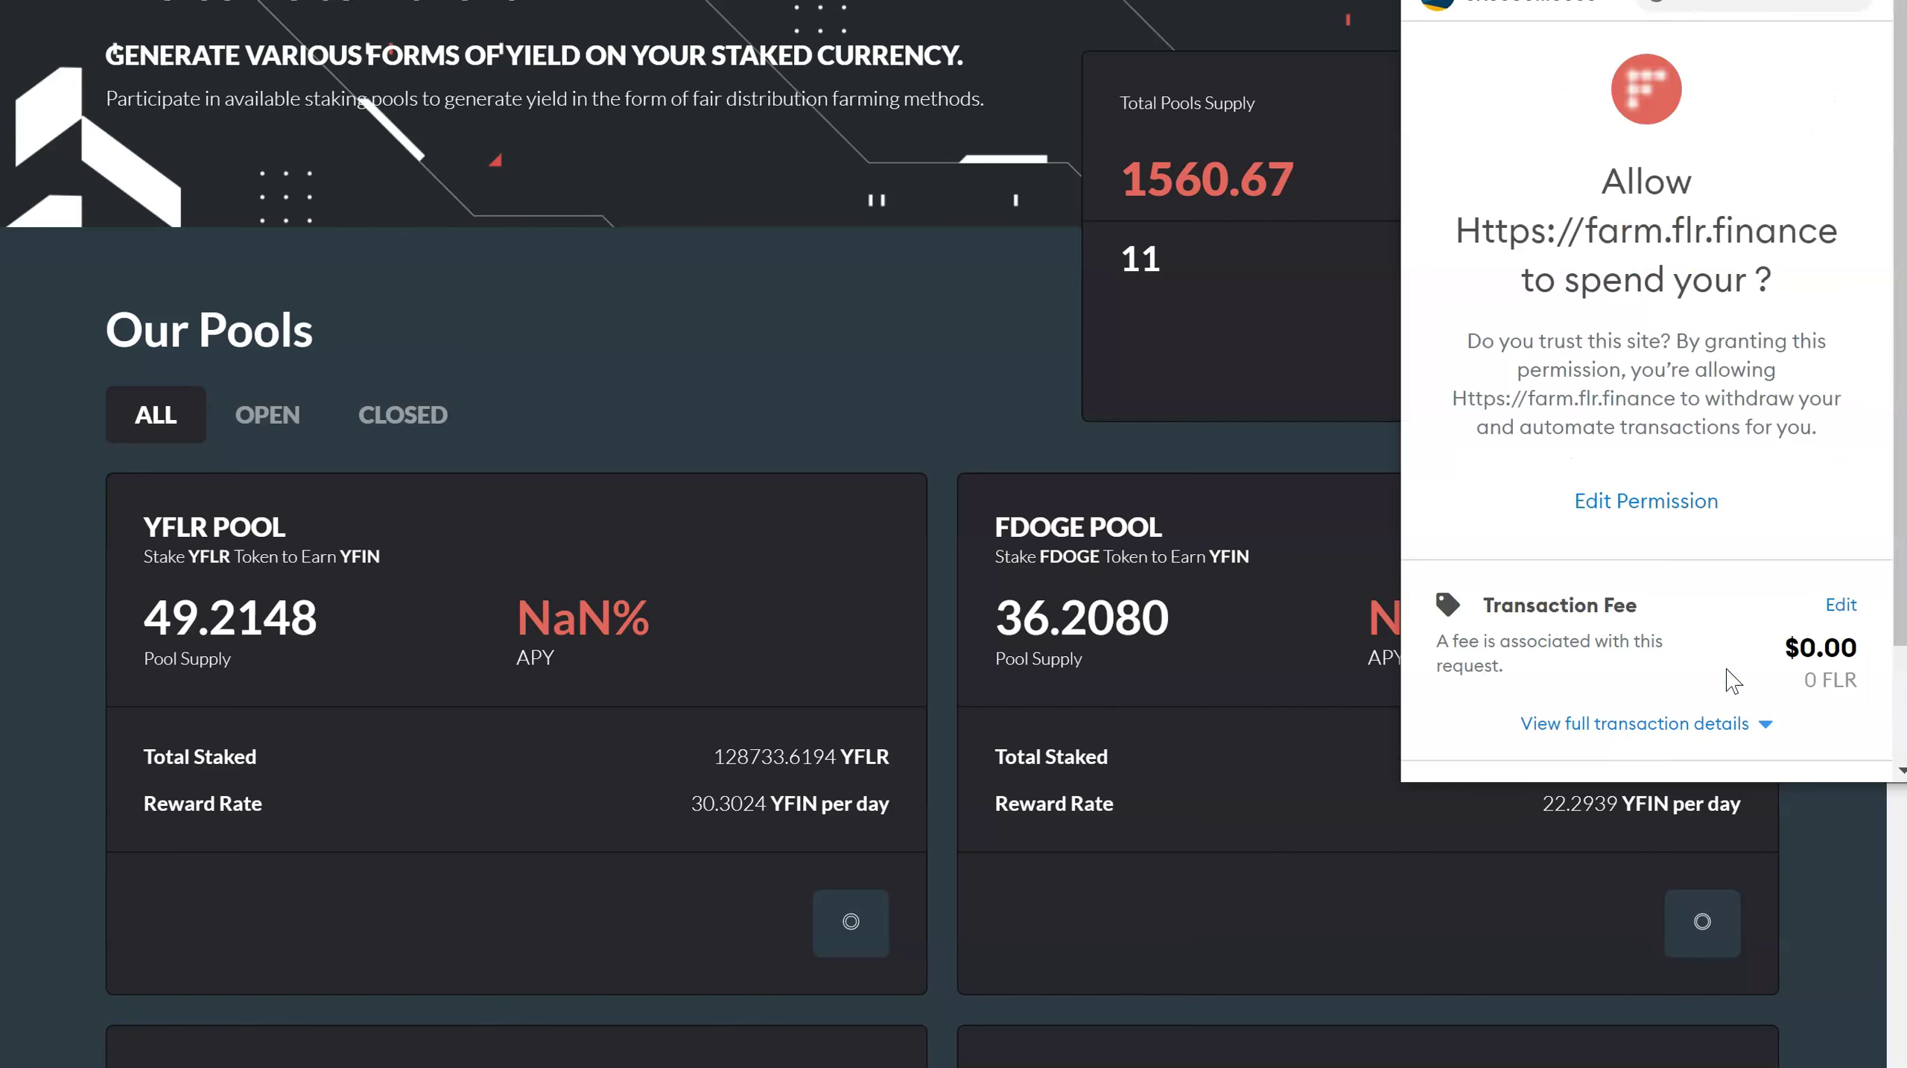
scroll(1728, 678, down, 2)
- Confirm the next six queued pool approvals in MetaMask, including dFXRP
click(1725, 673)
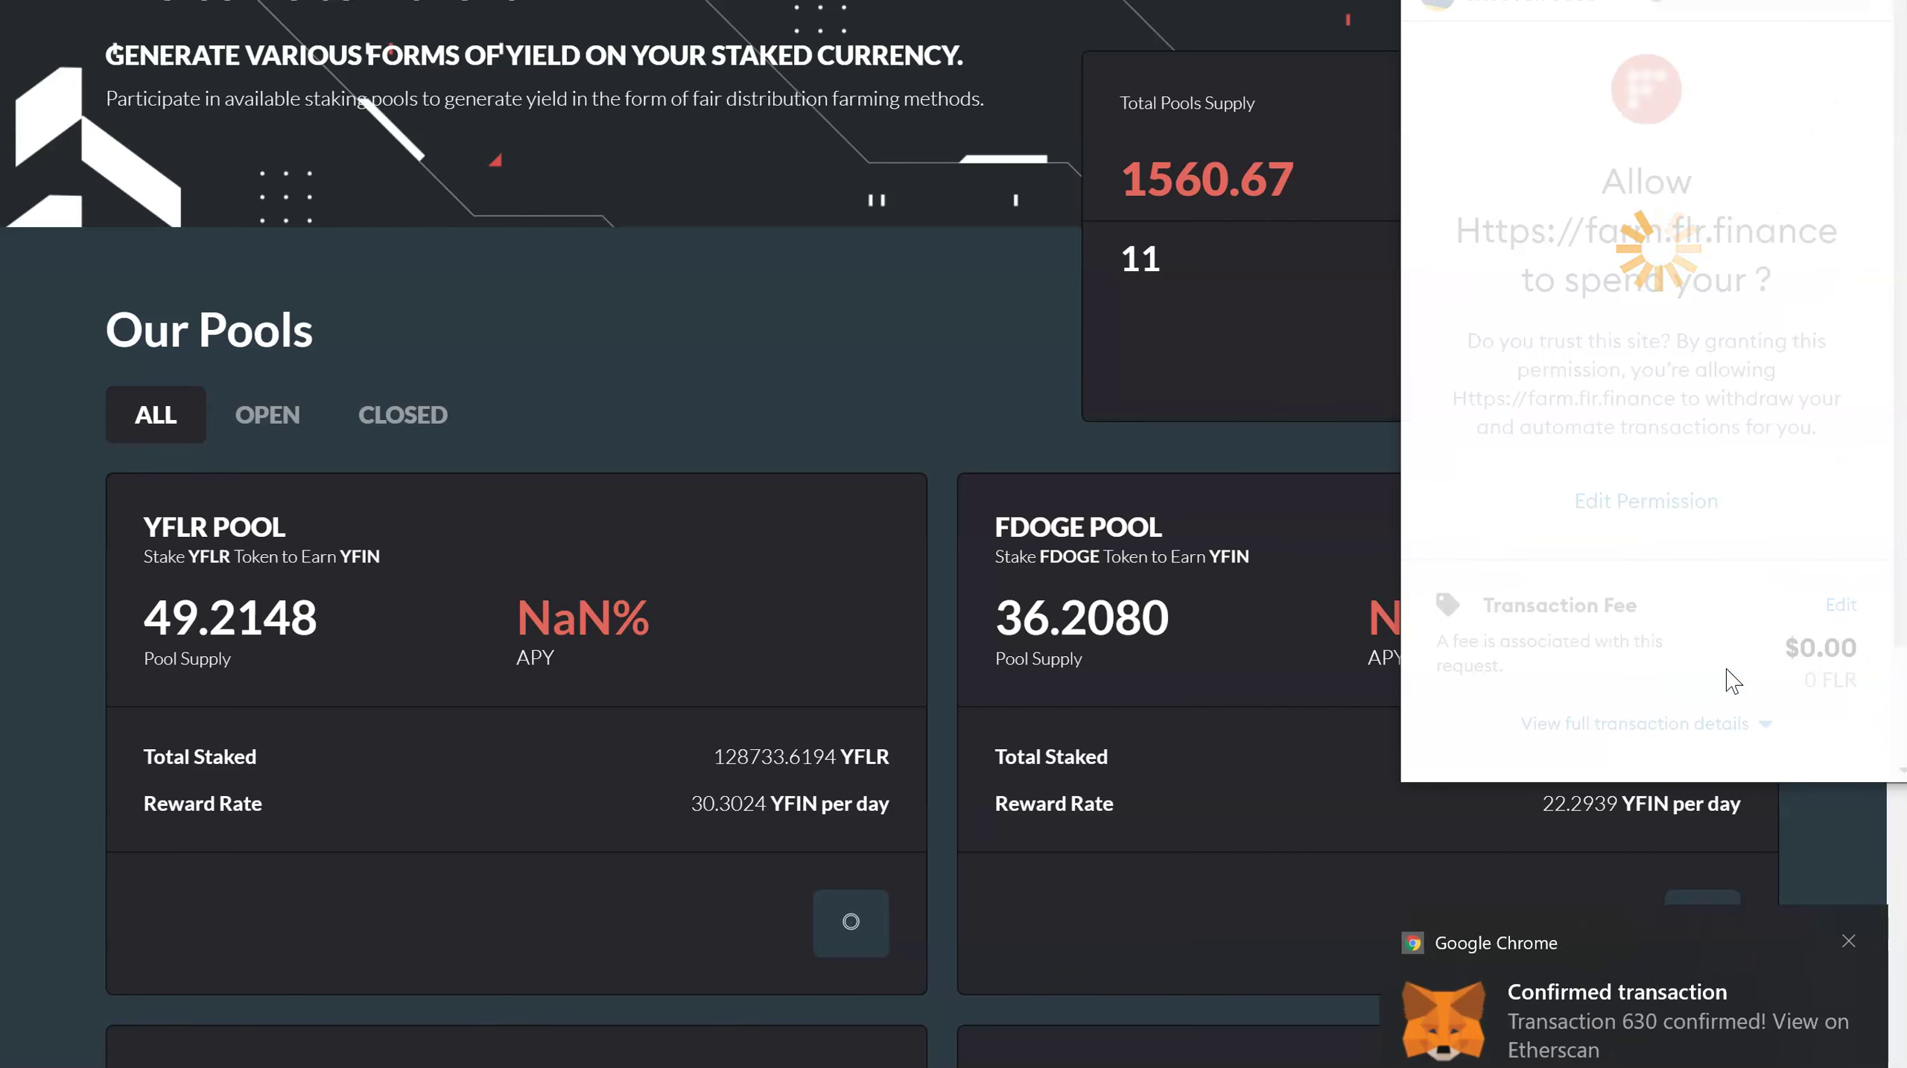
scroll(1728, 680, down, 2)
click(1726, 671)
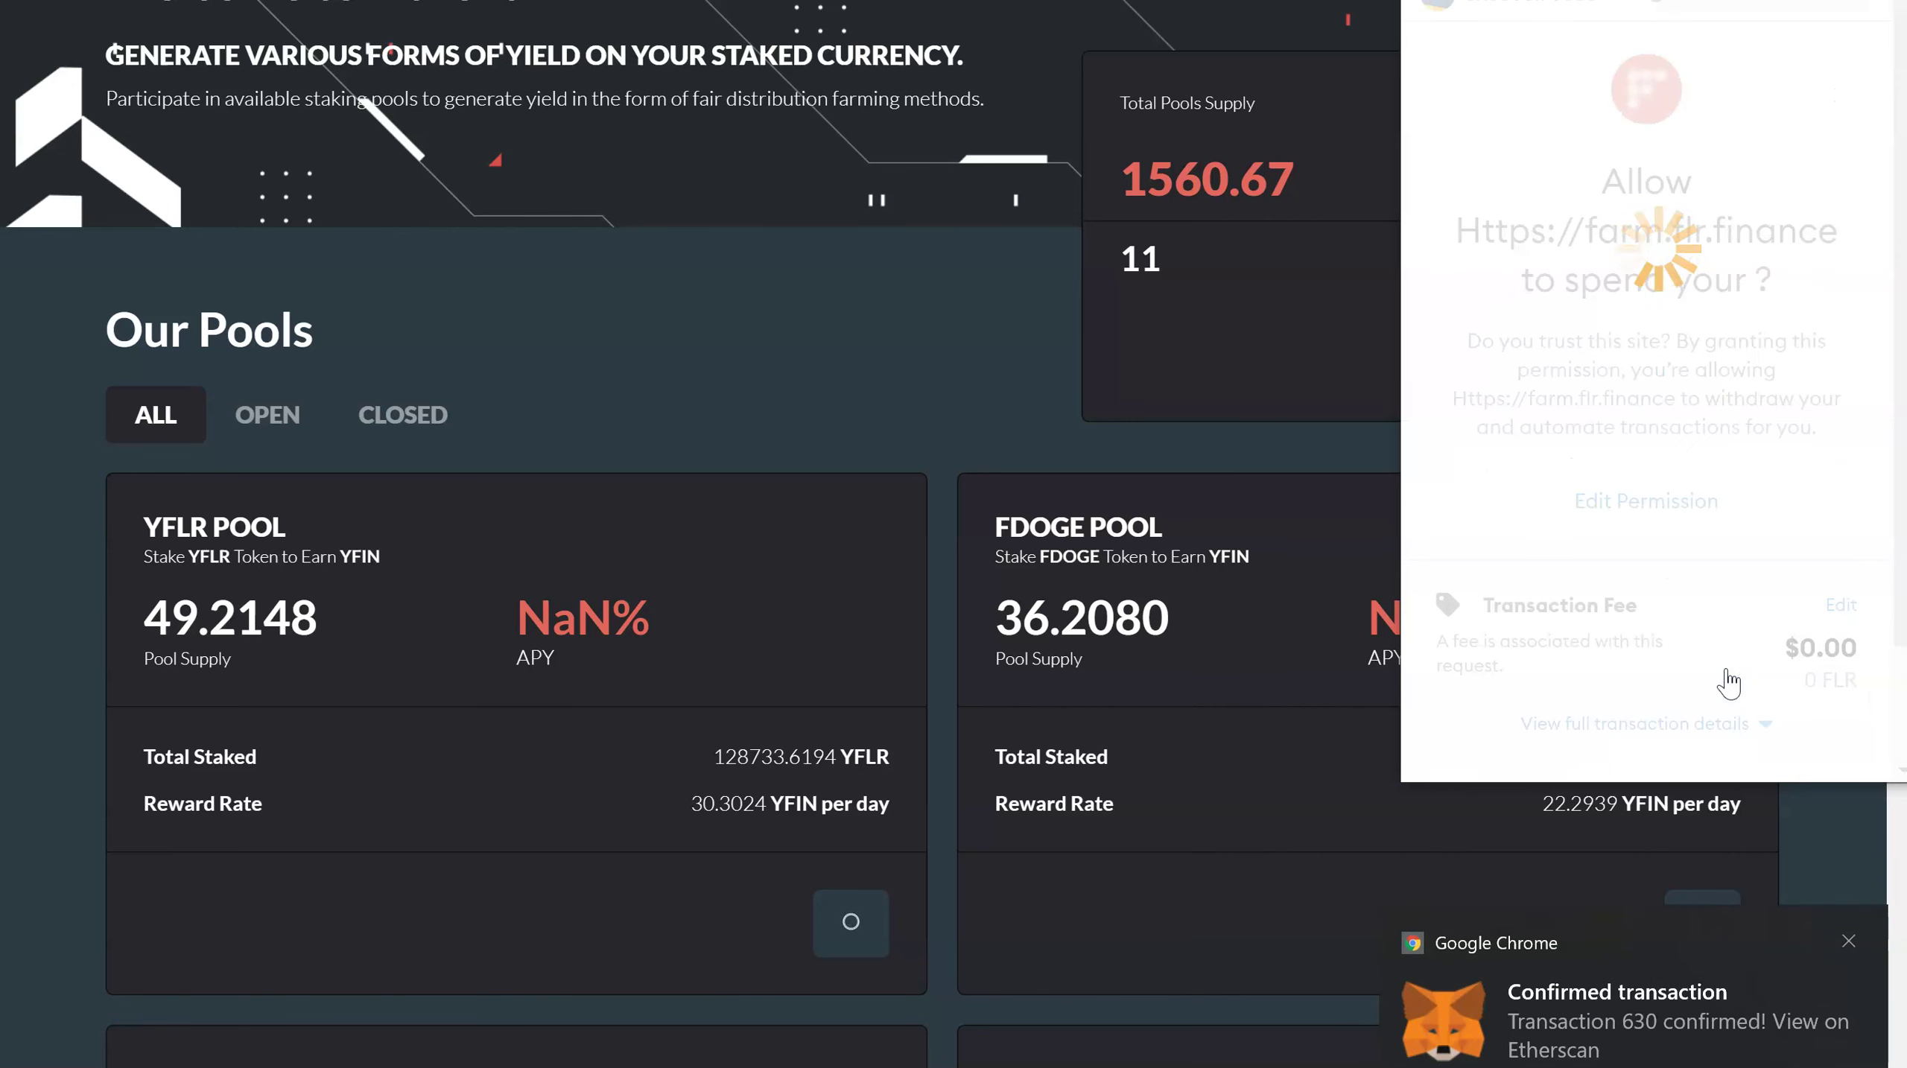
scroll(1725, 678, down, 2)
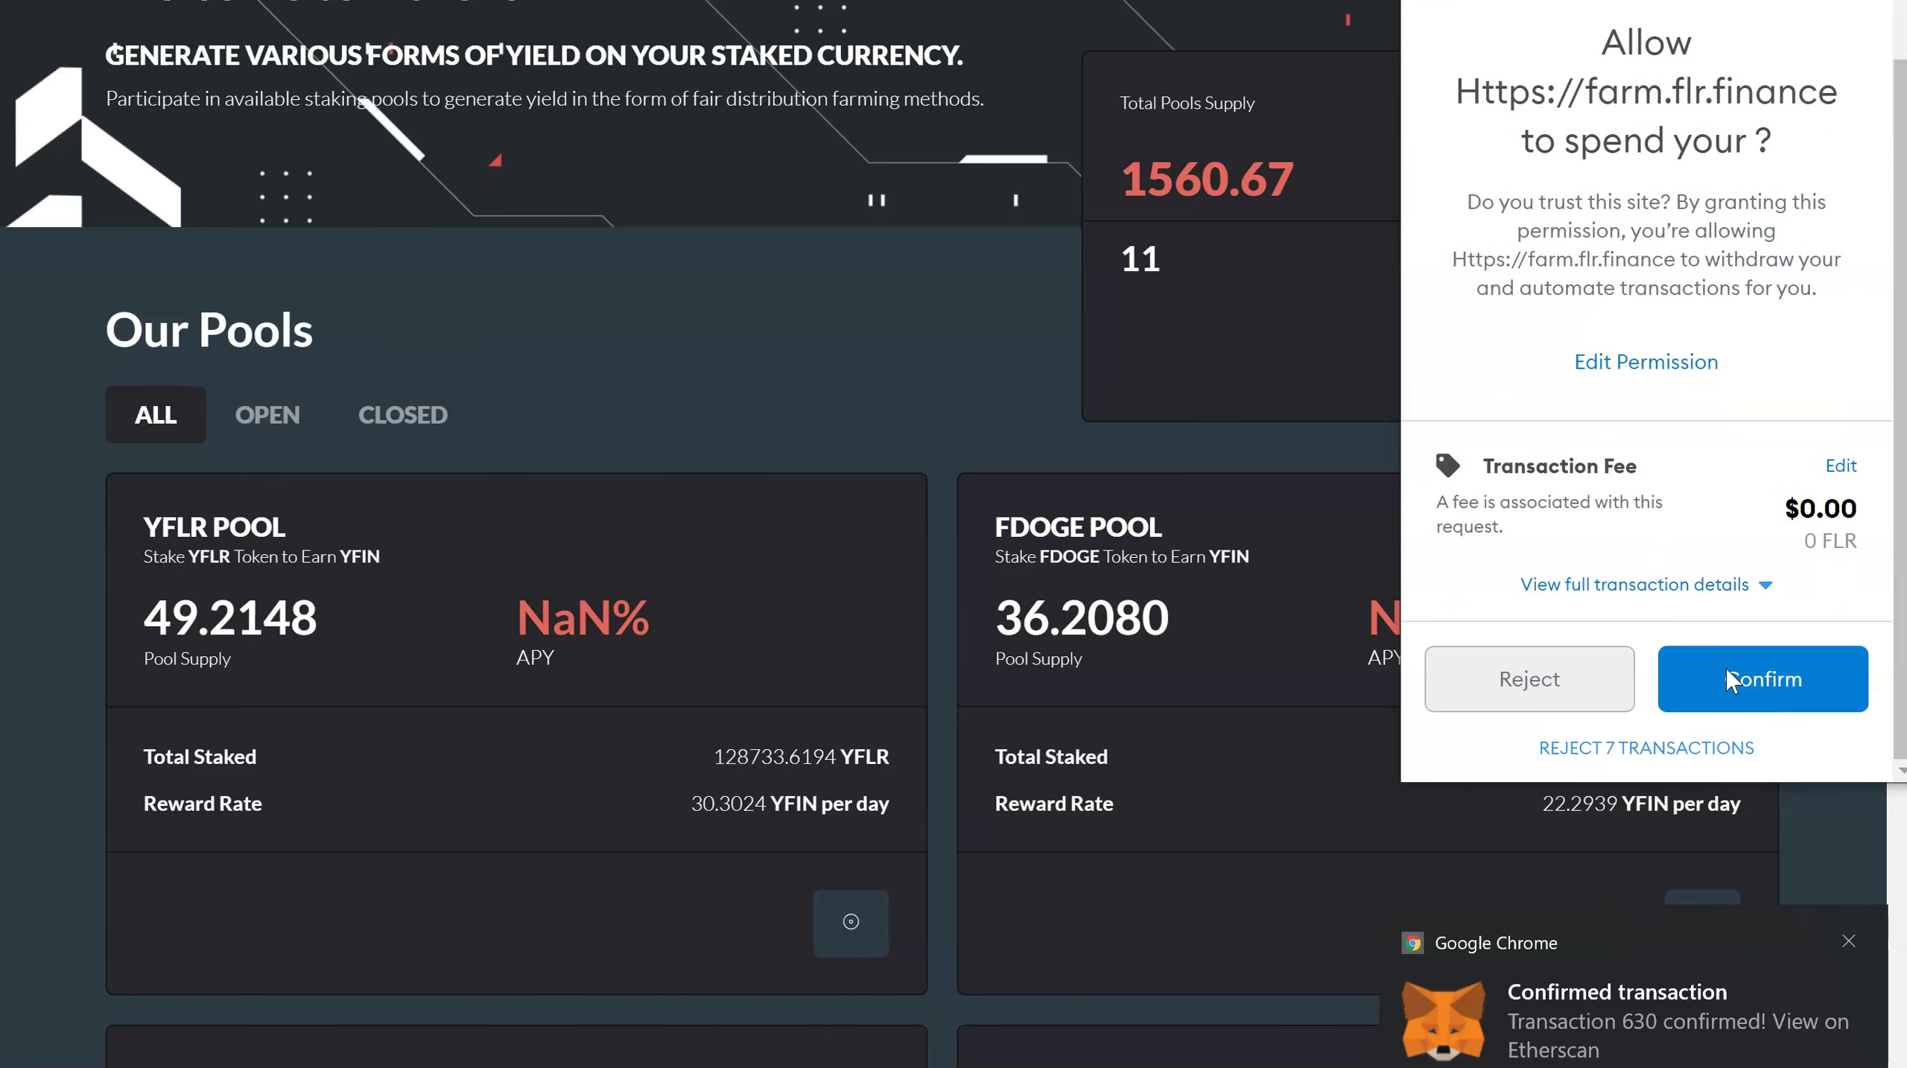
click(1725, 671)
scroll(1728, 681, down, 2)
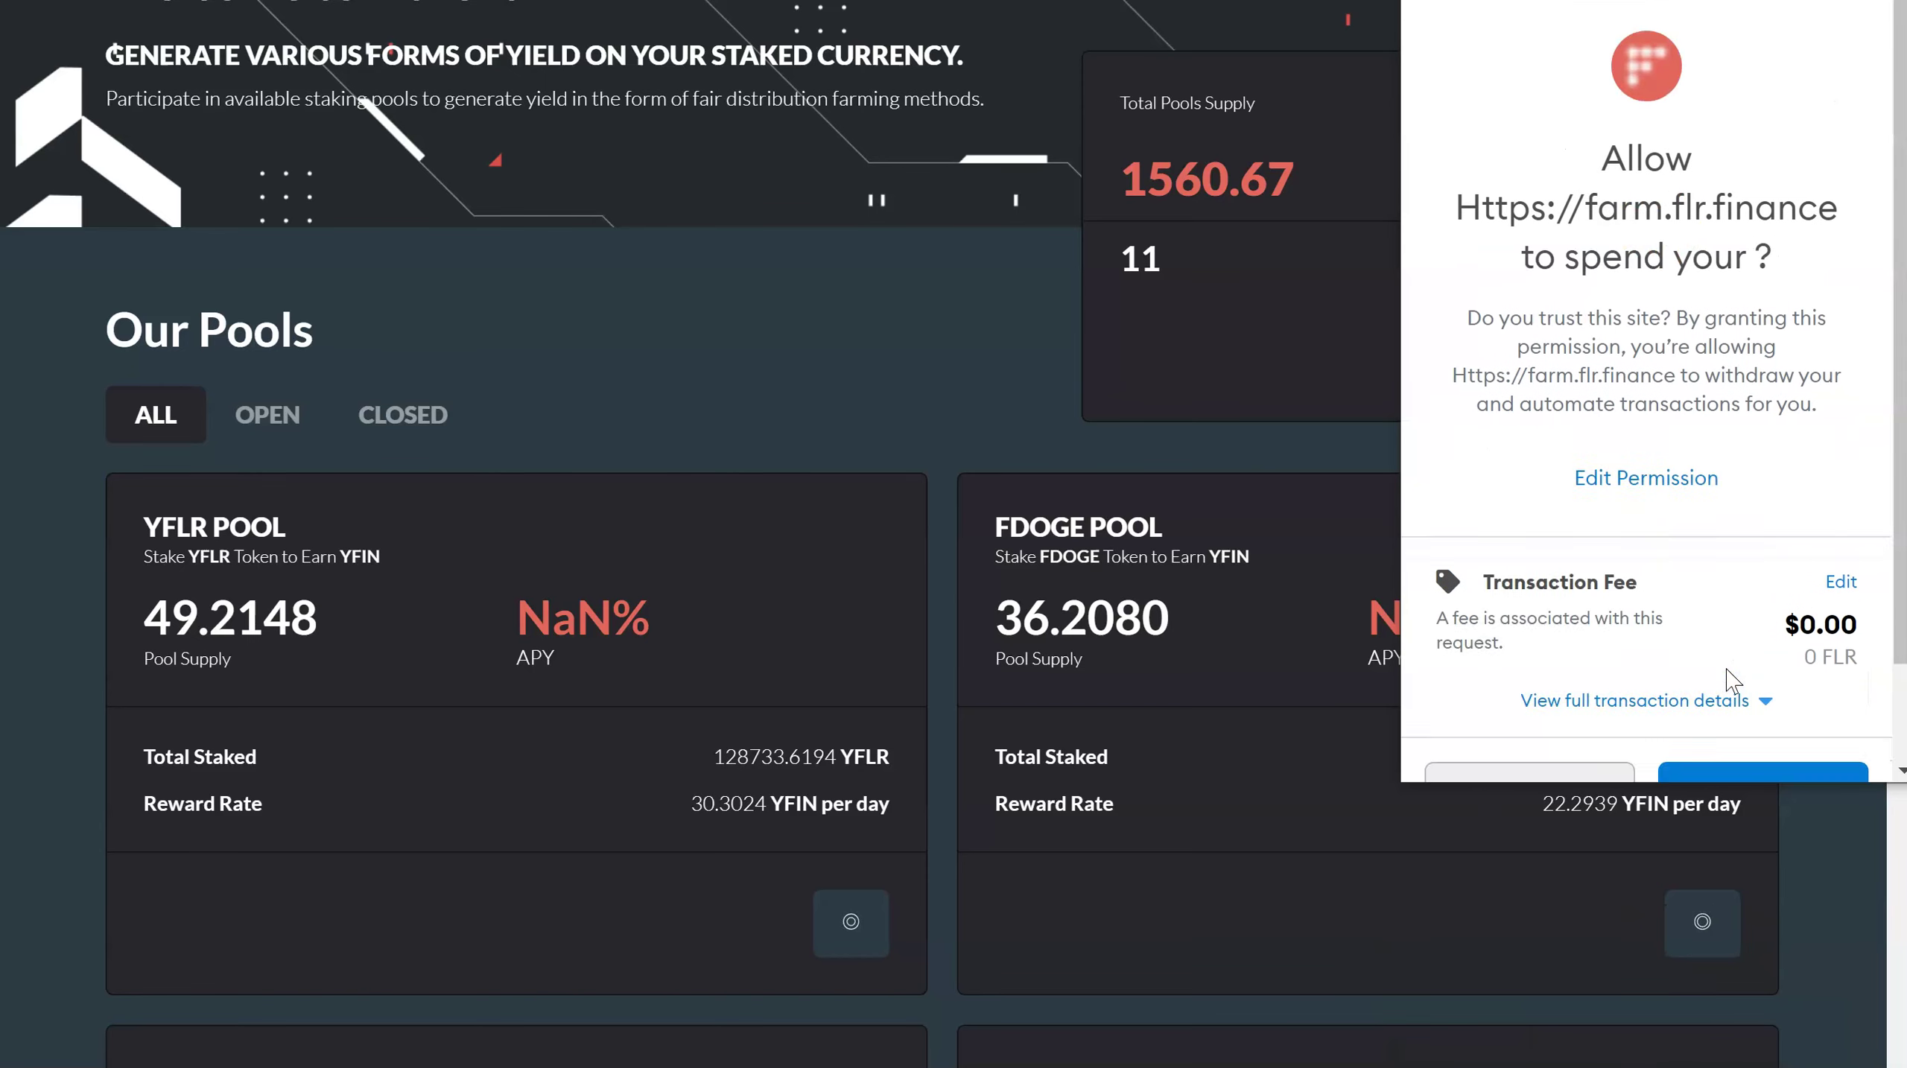
click(1725, 671)
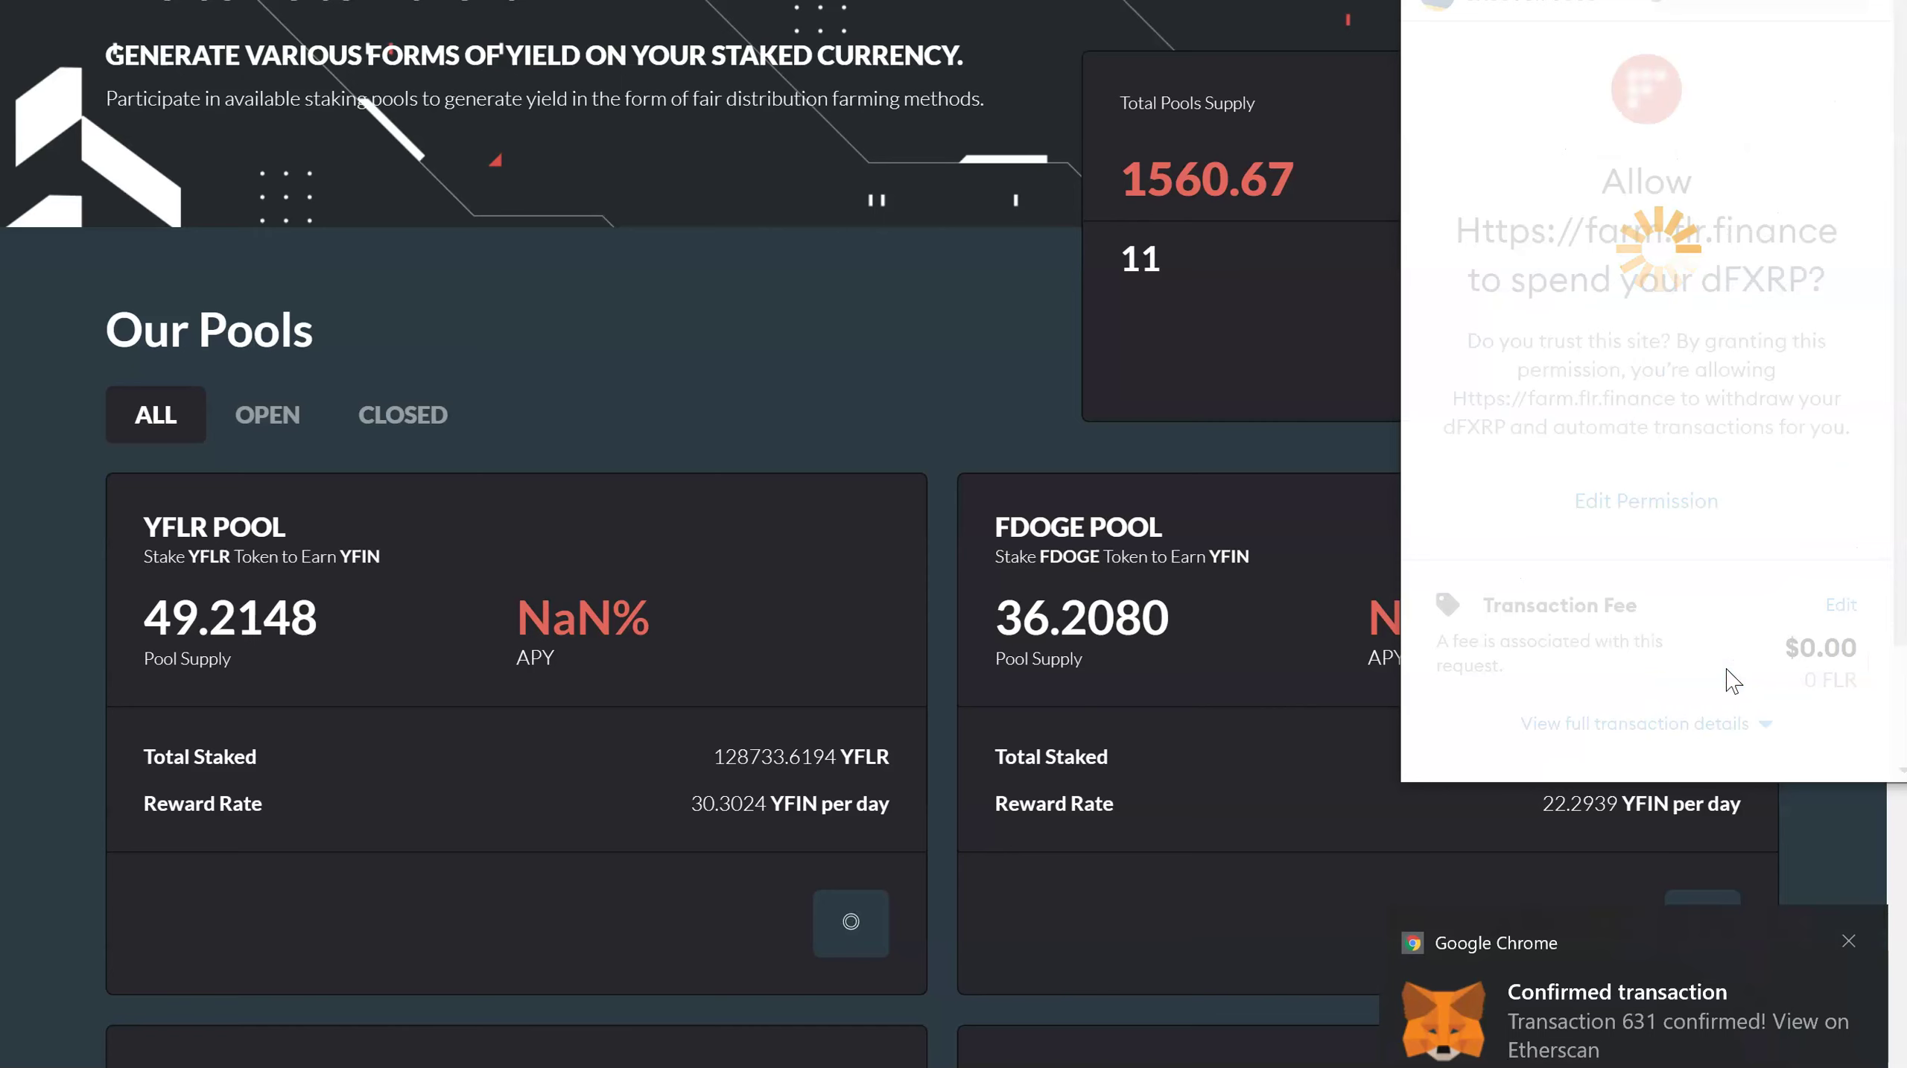
scroll(1729, 680, down, 2)
click(1726, 674)
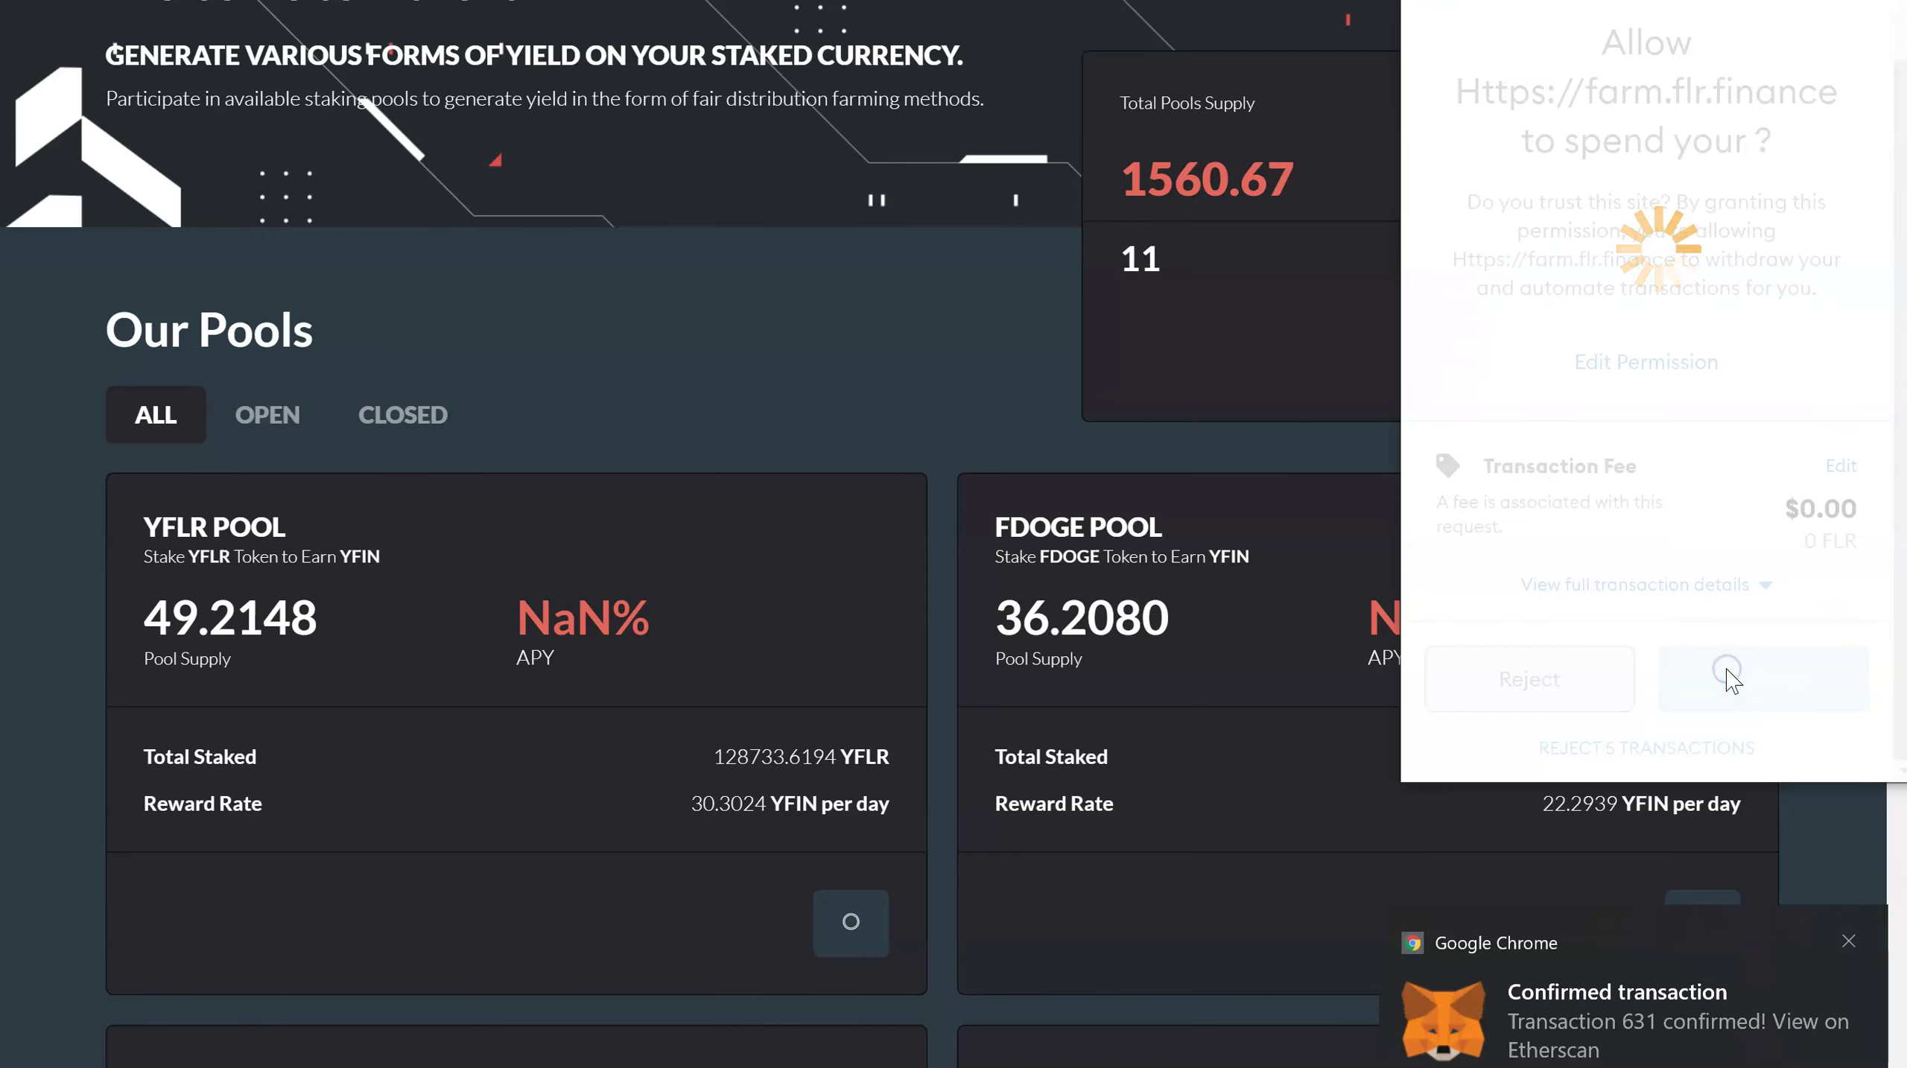
scroll(1727, 681, down, 2)
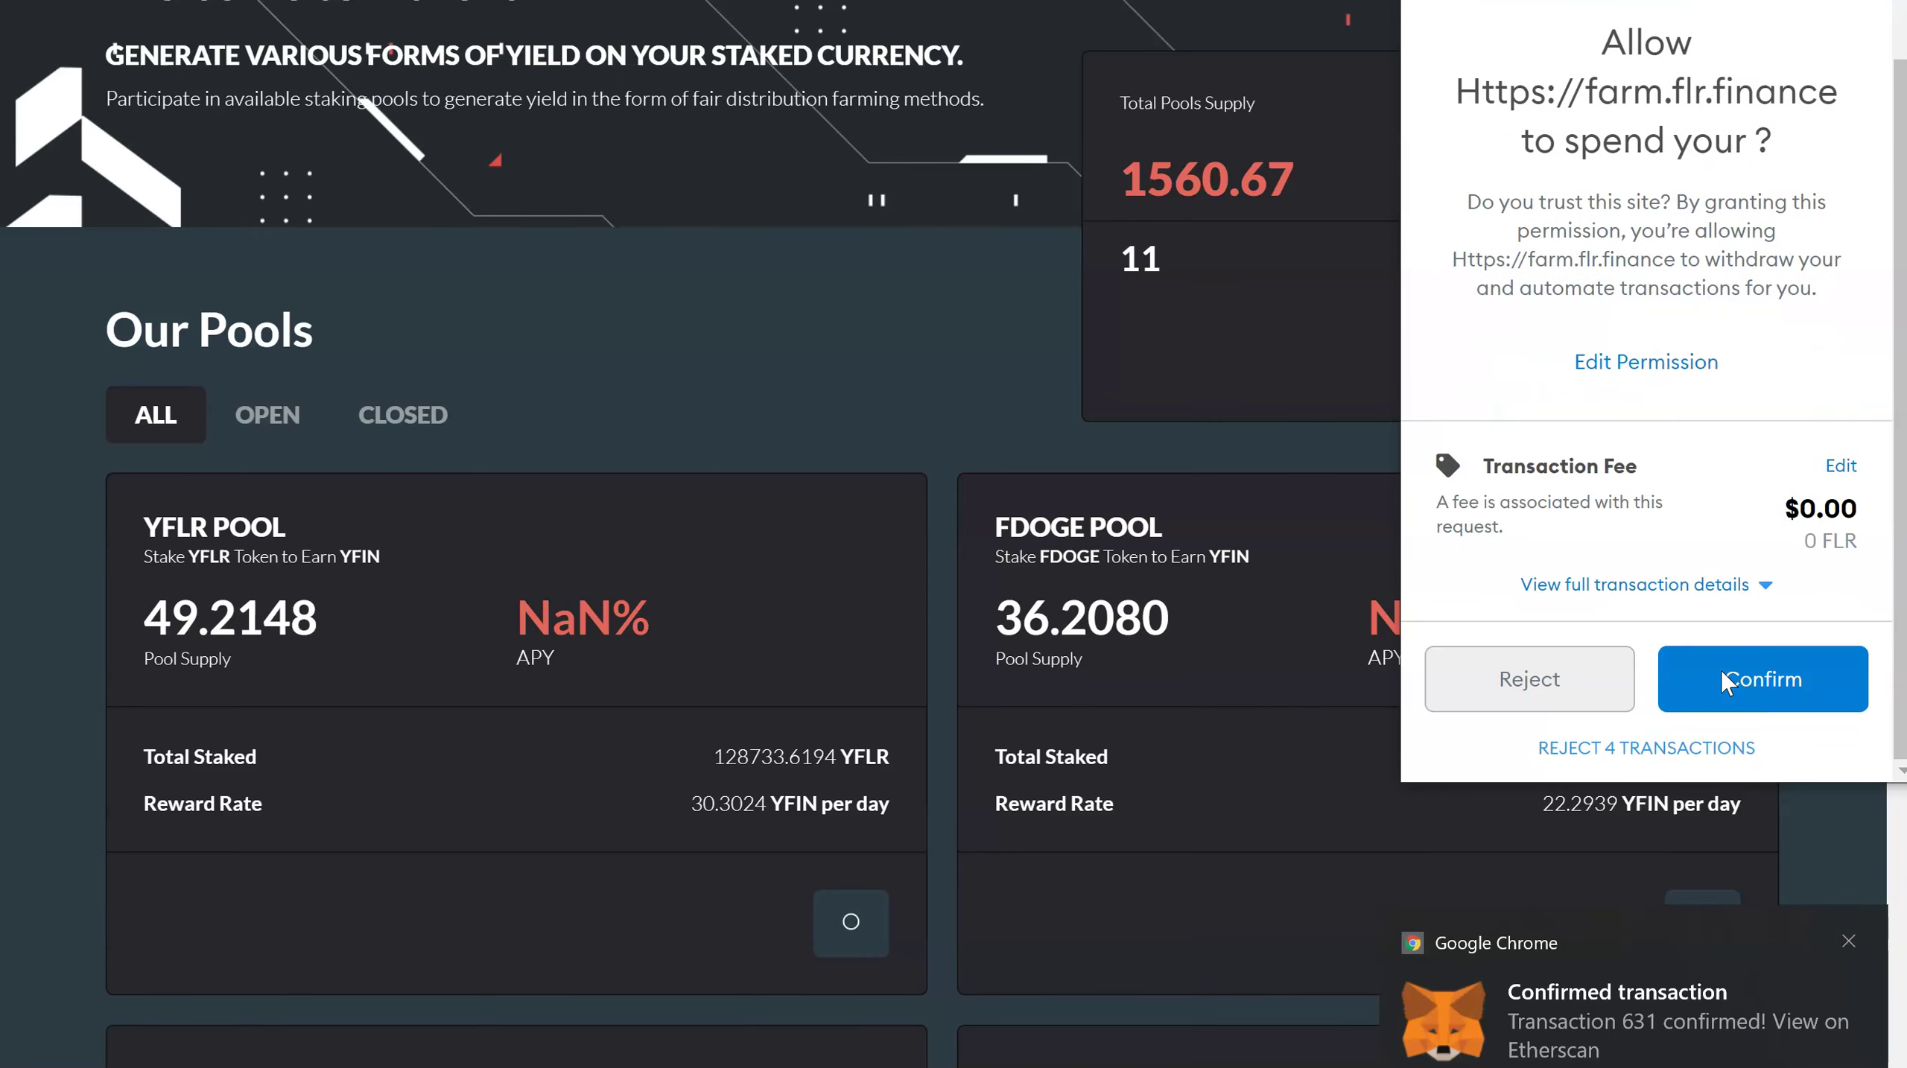
click(1725, 675)
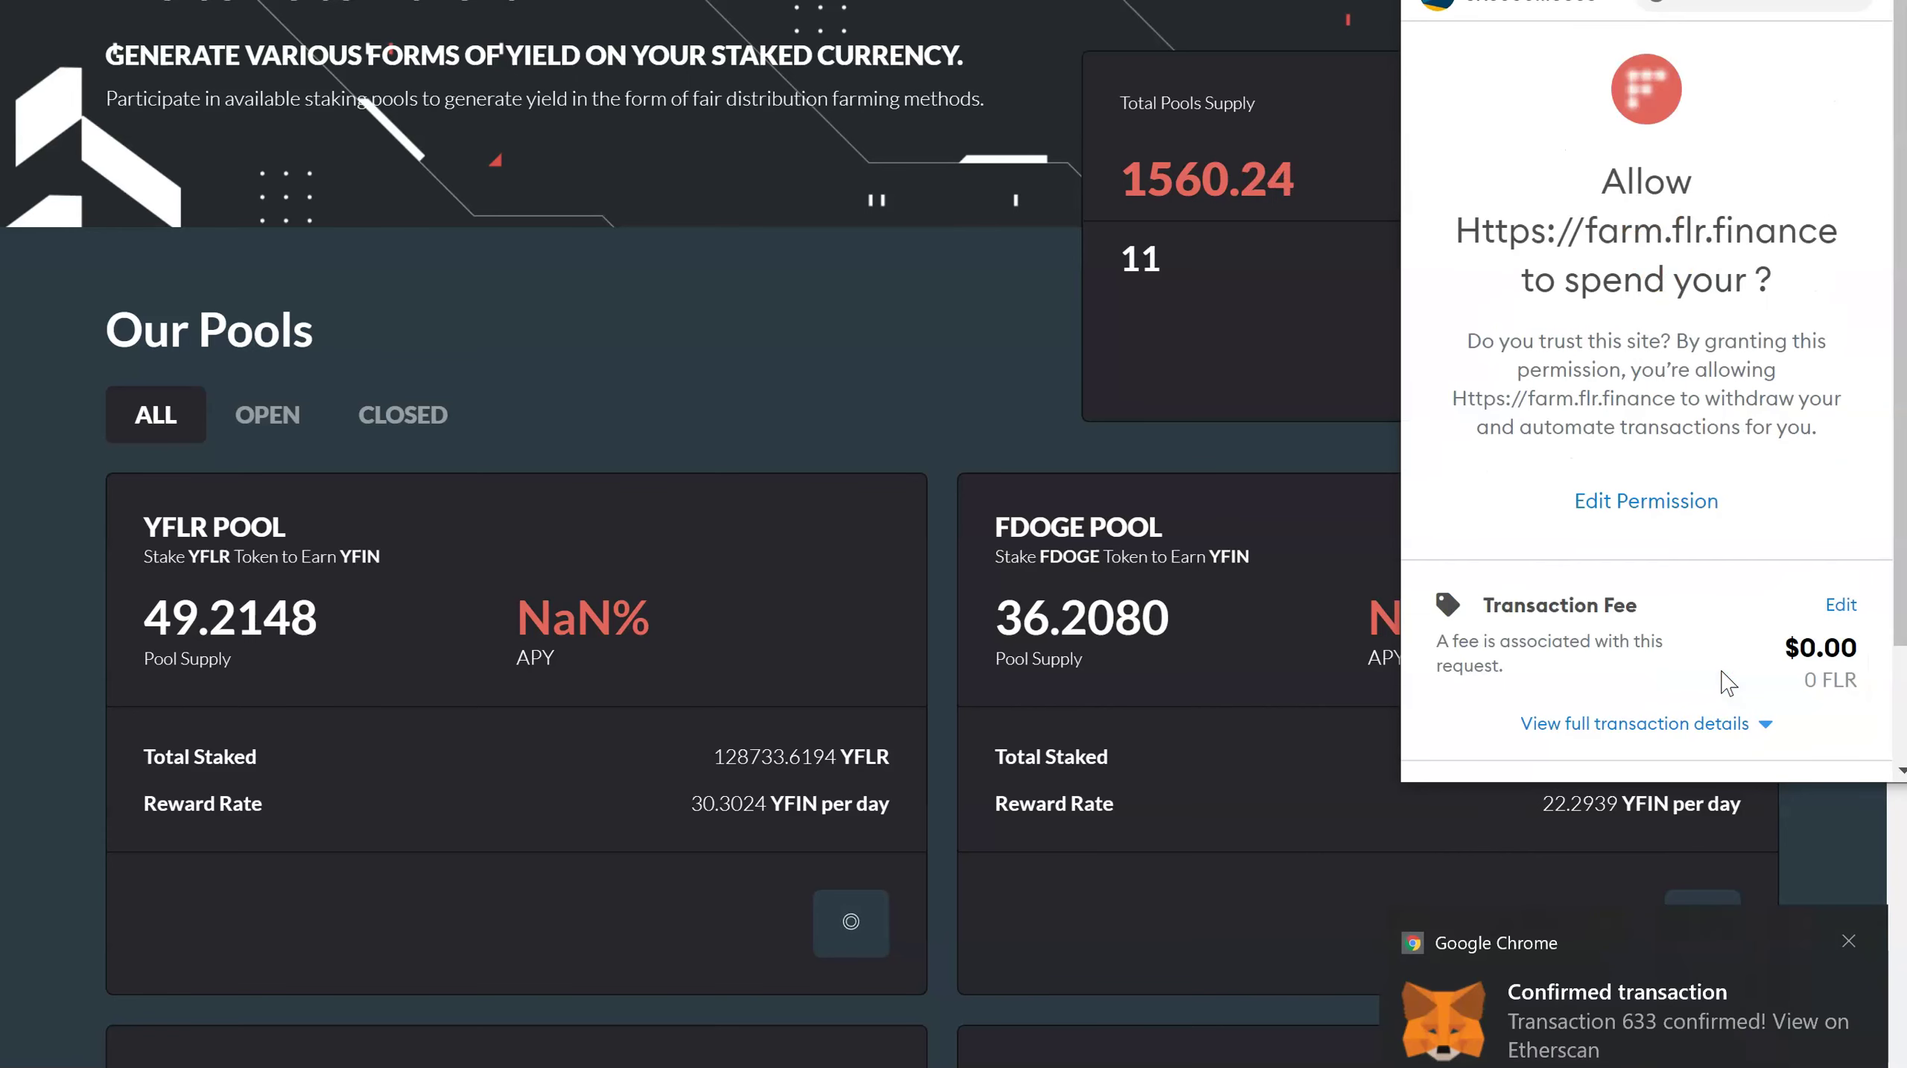
scroll(1722, 682, down, 2)
- Confirm the remaining approvals, including dFDOGE, and return to the FlareX swap page
click(1722, 681)
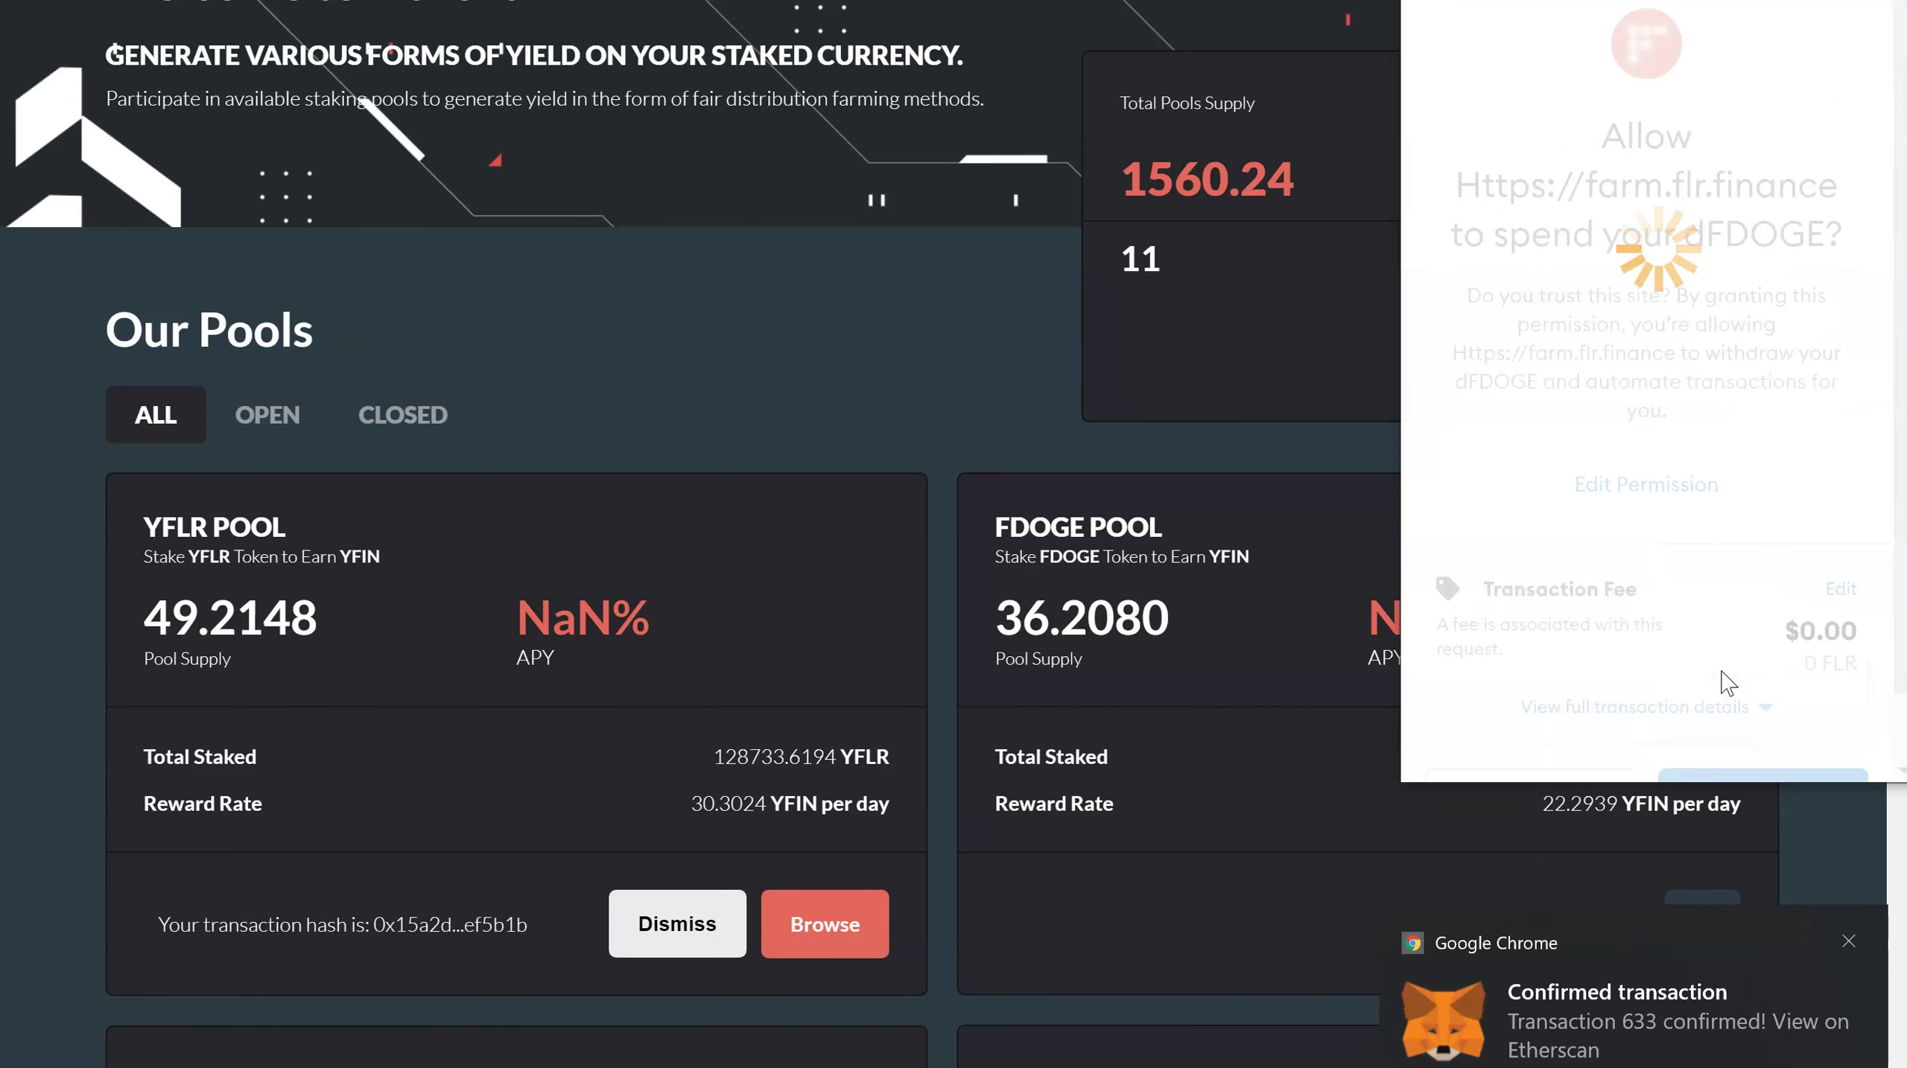
scroll(1722, 682, down, 1)
click(1710, 715)
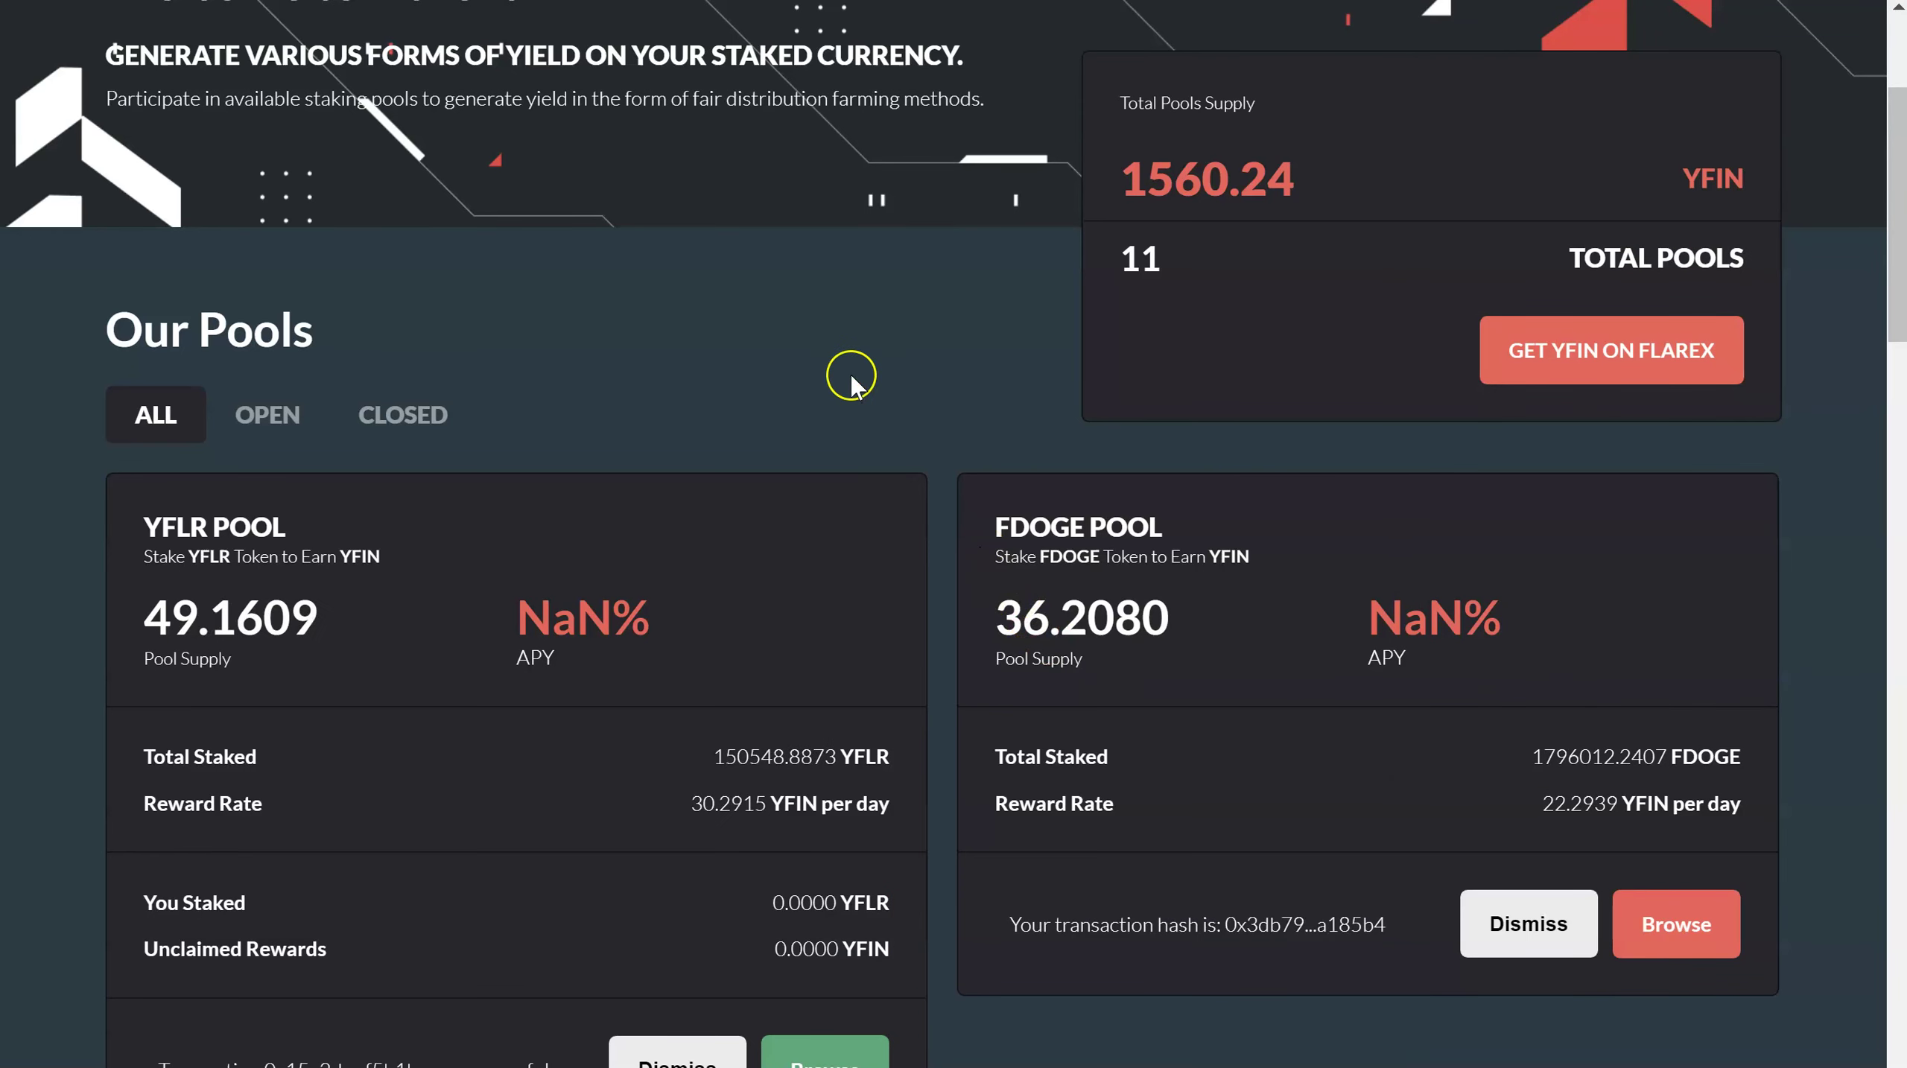
scroll(851, 385, down, 3)
scroll(857, 370, down, 5)
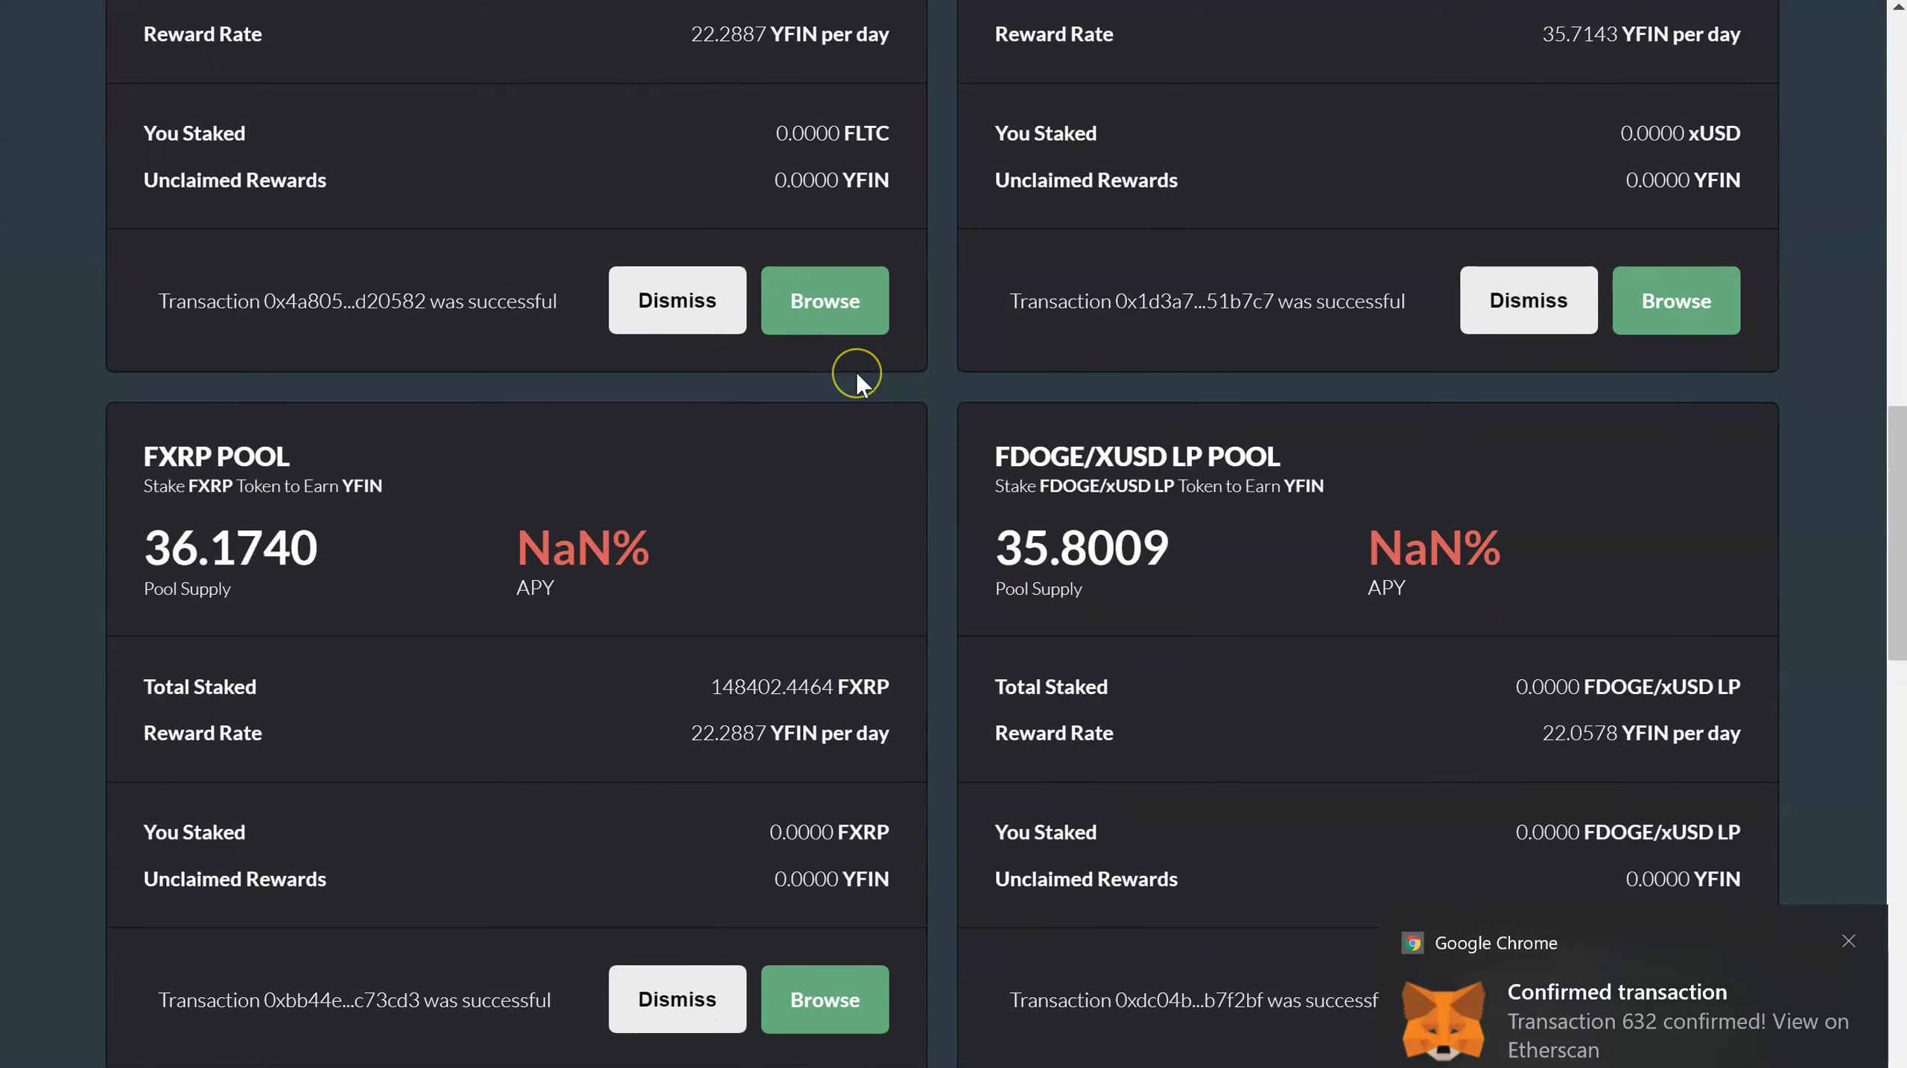
scroll(856, 374, down, 2)
scroll(856, 374, up, 5)
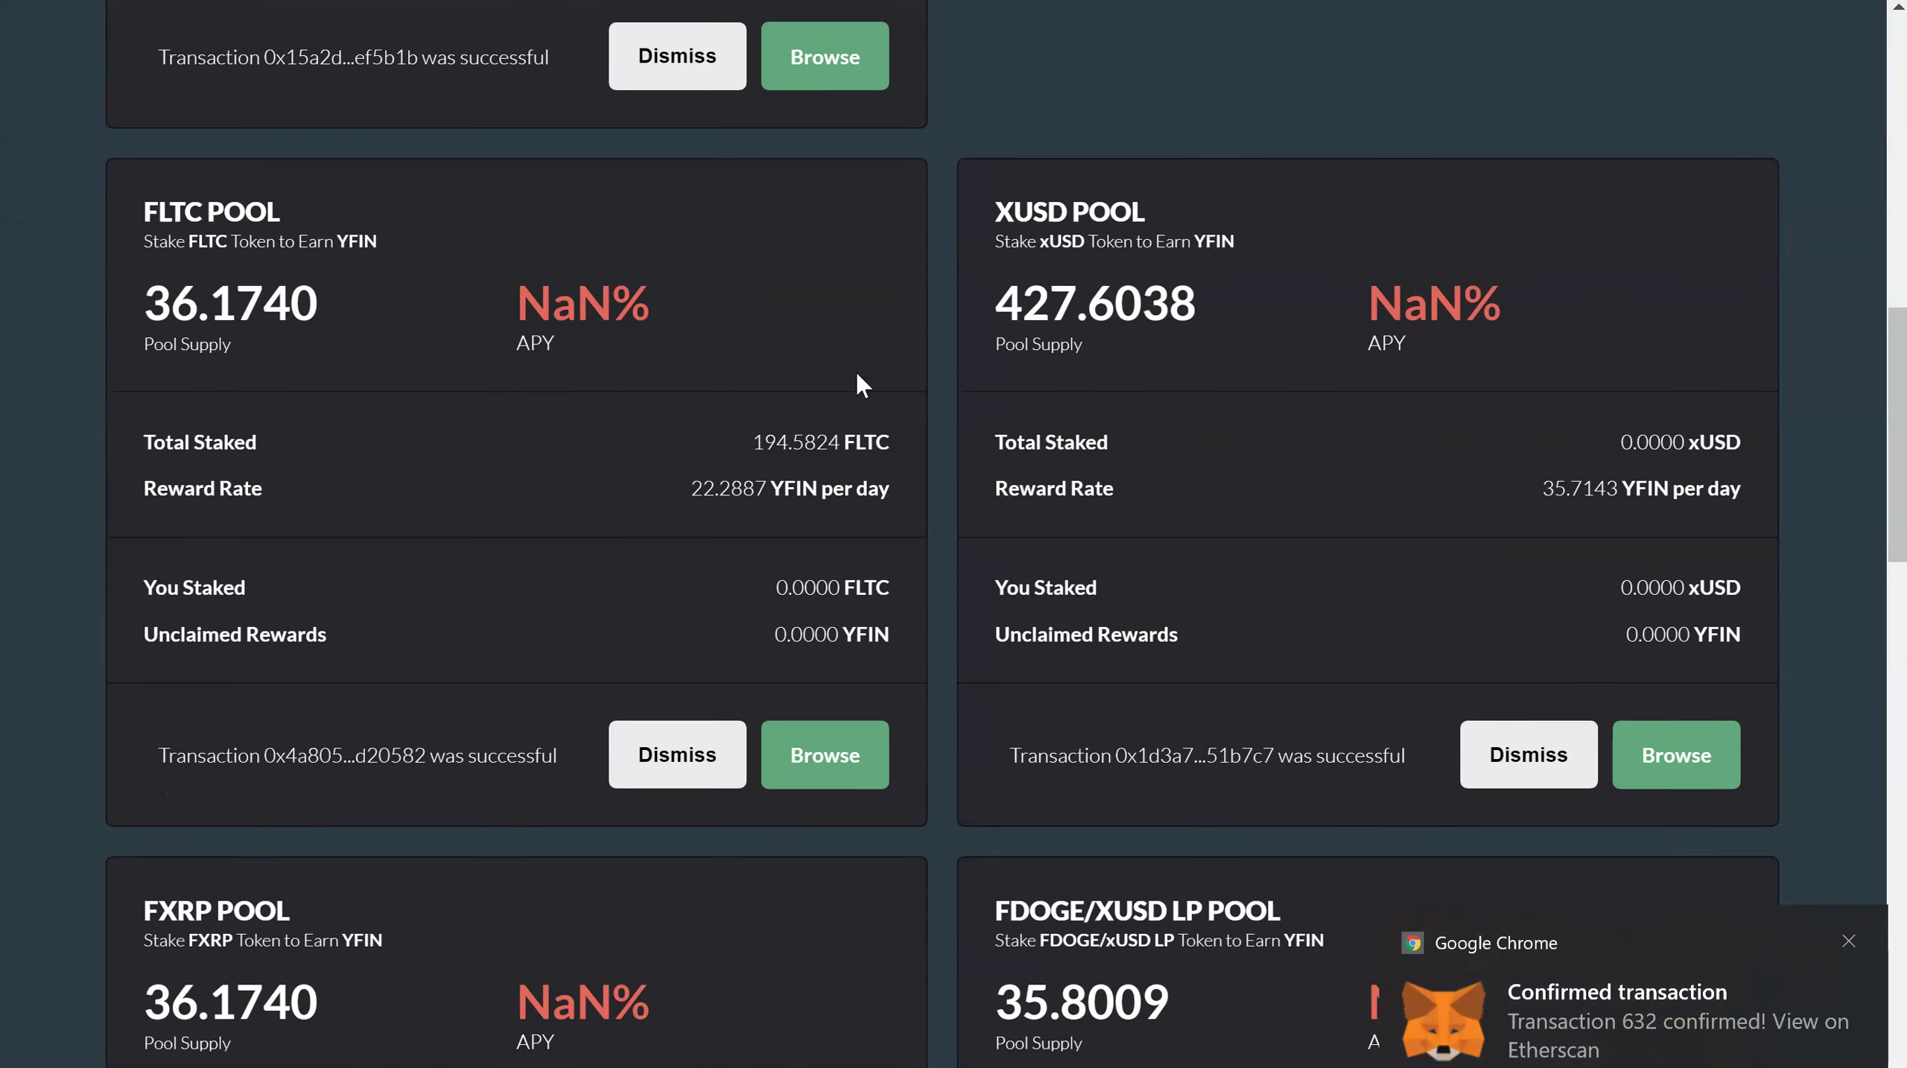
scroll(856, 374, up, 15)
click(557, 109)
click(395, 65)
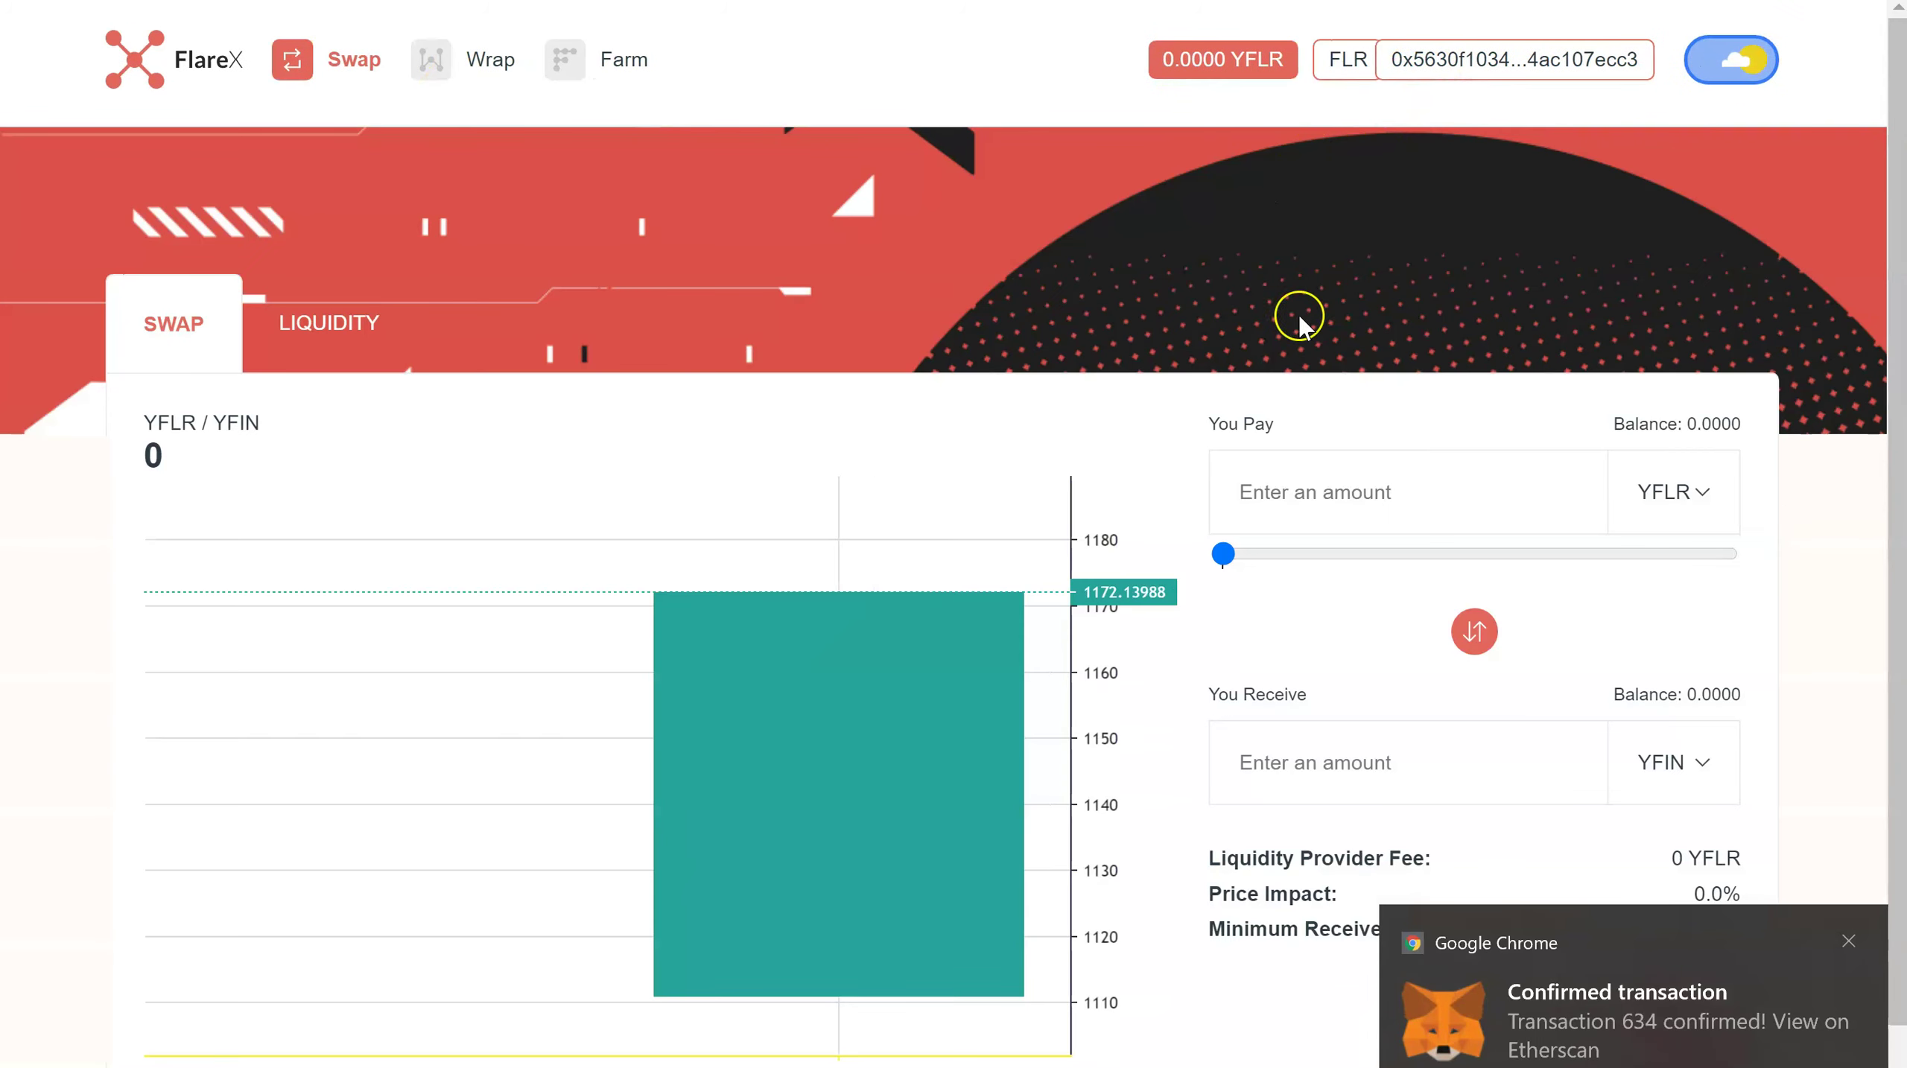
- View the wallet's token balances on FlareX, then go back to the FlareFarm pools
click(1251, 62)
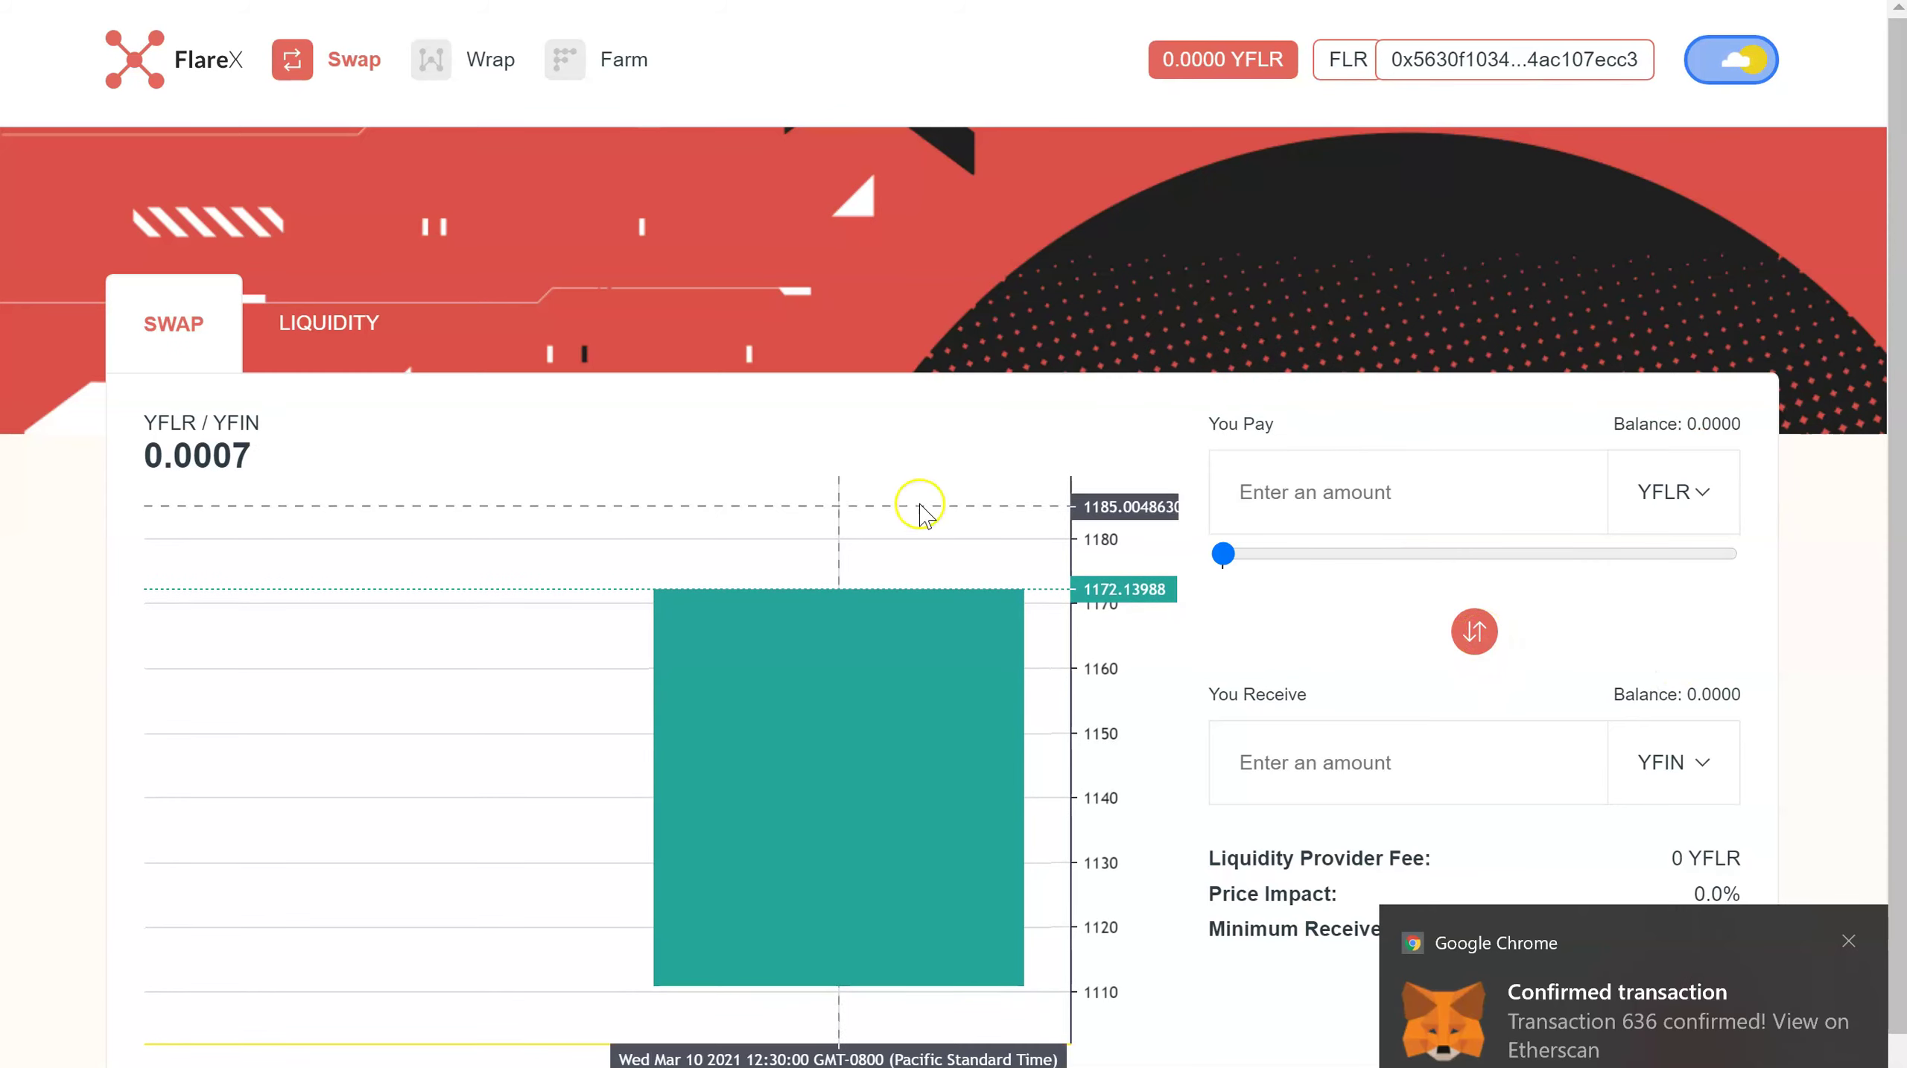
scroll(917, 215, down, 1)
scroll(1055, 306, up, 1)
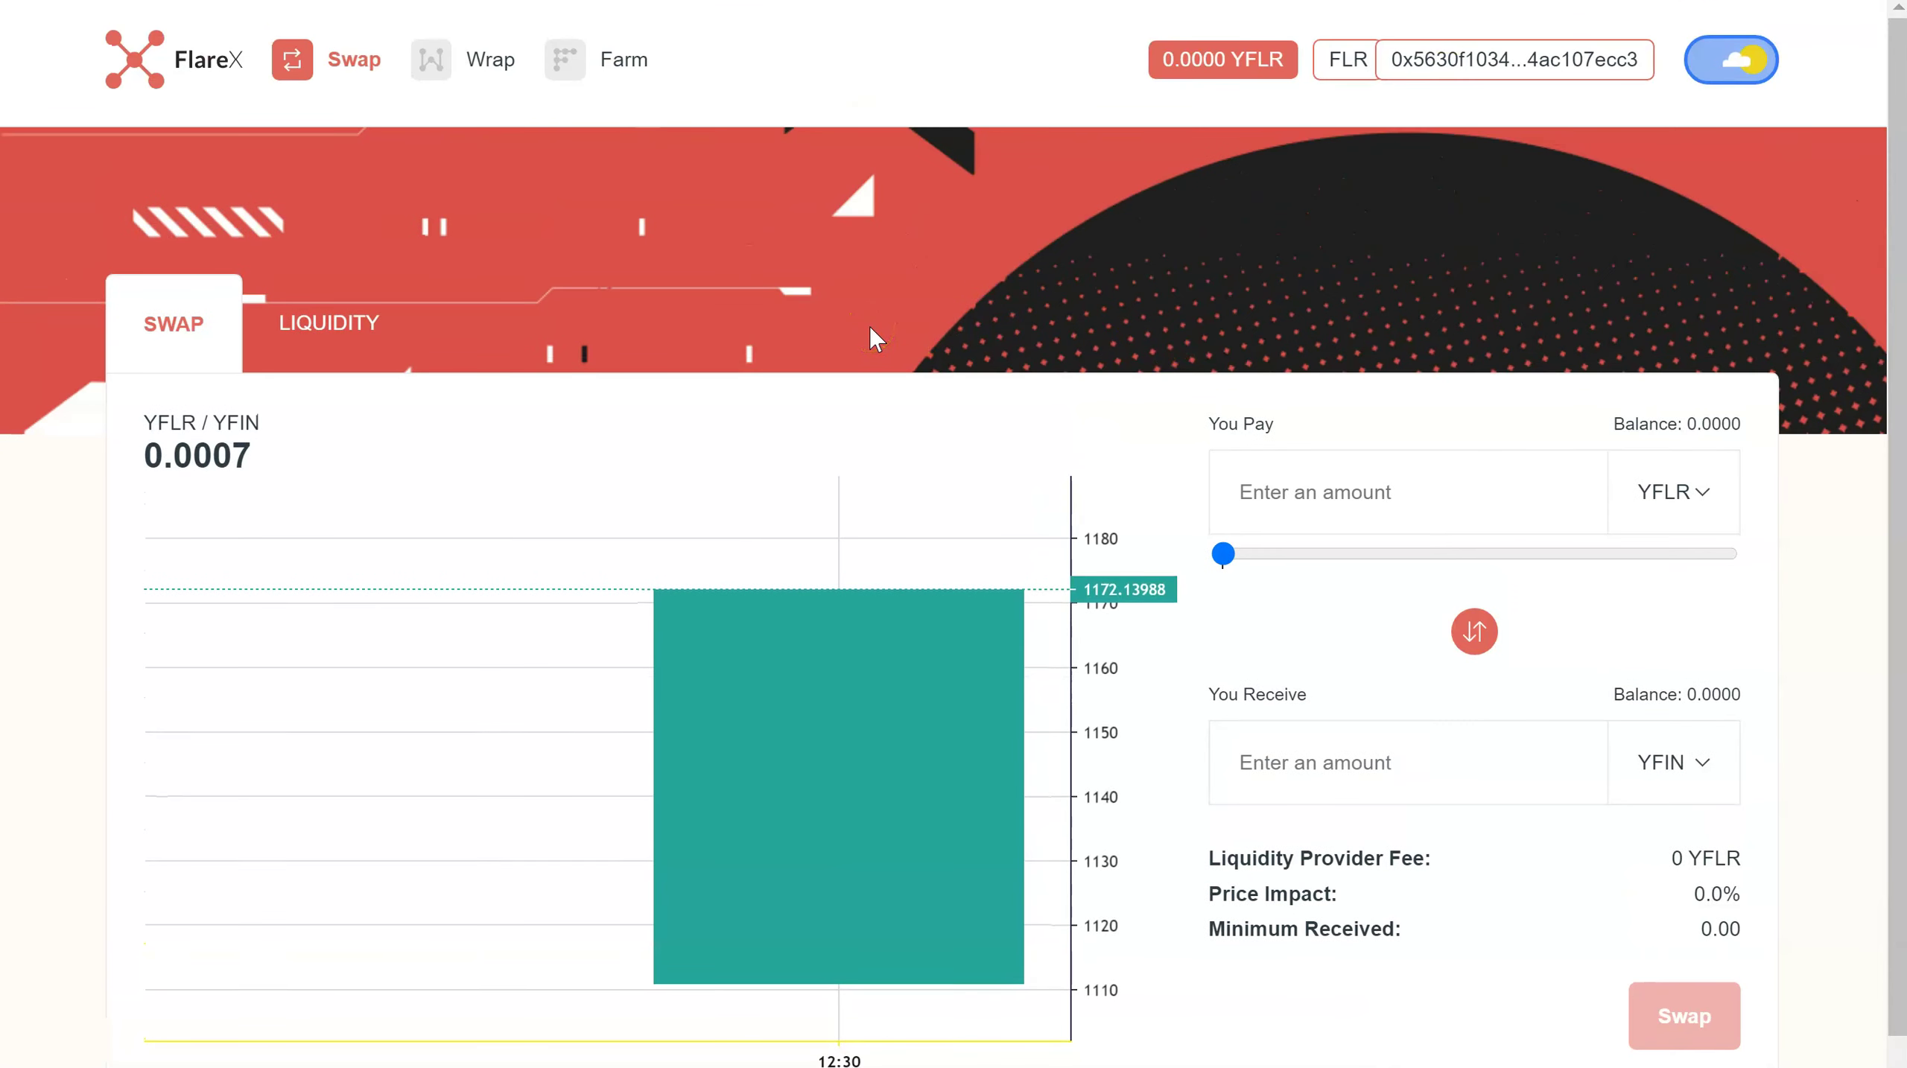
click(633, 67)
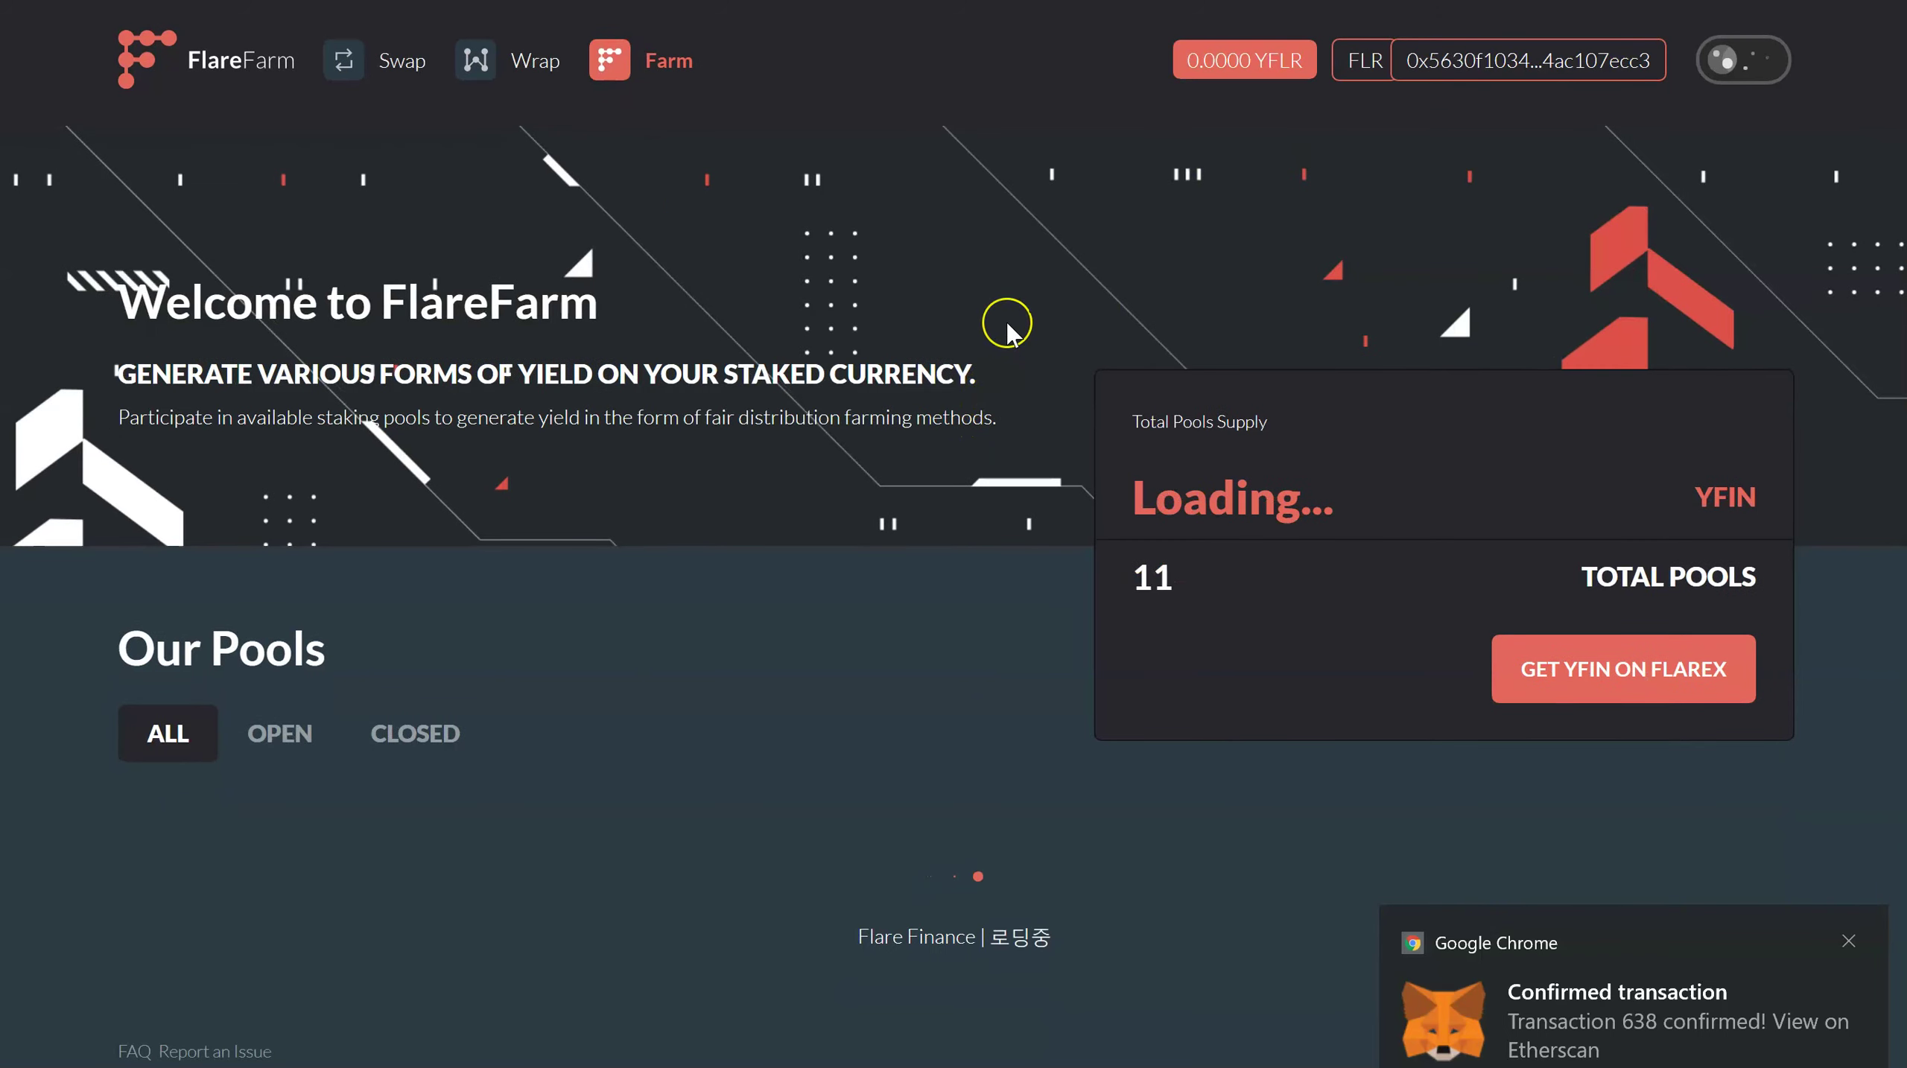
scroll(1007, 322, down, 5)
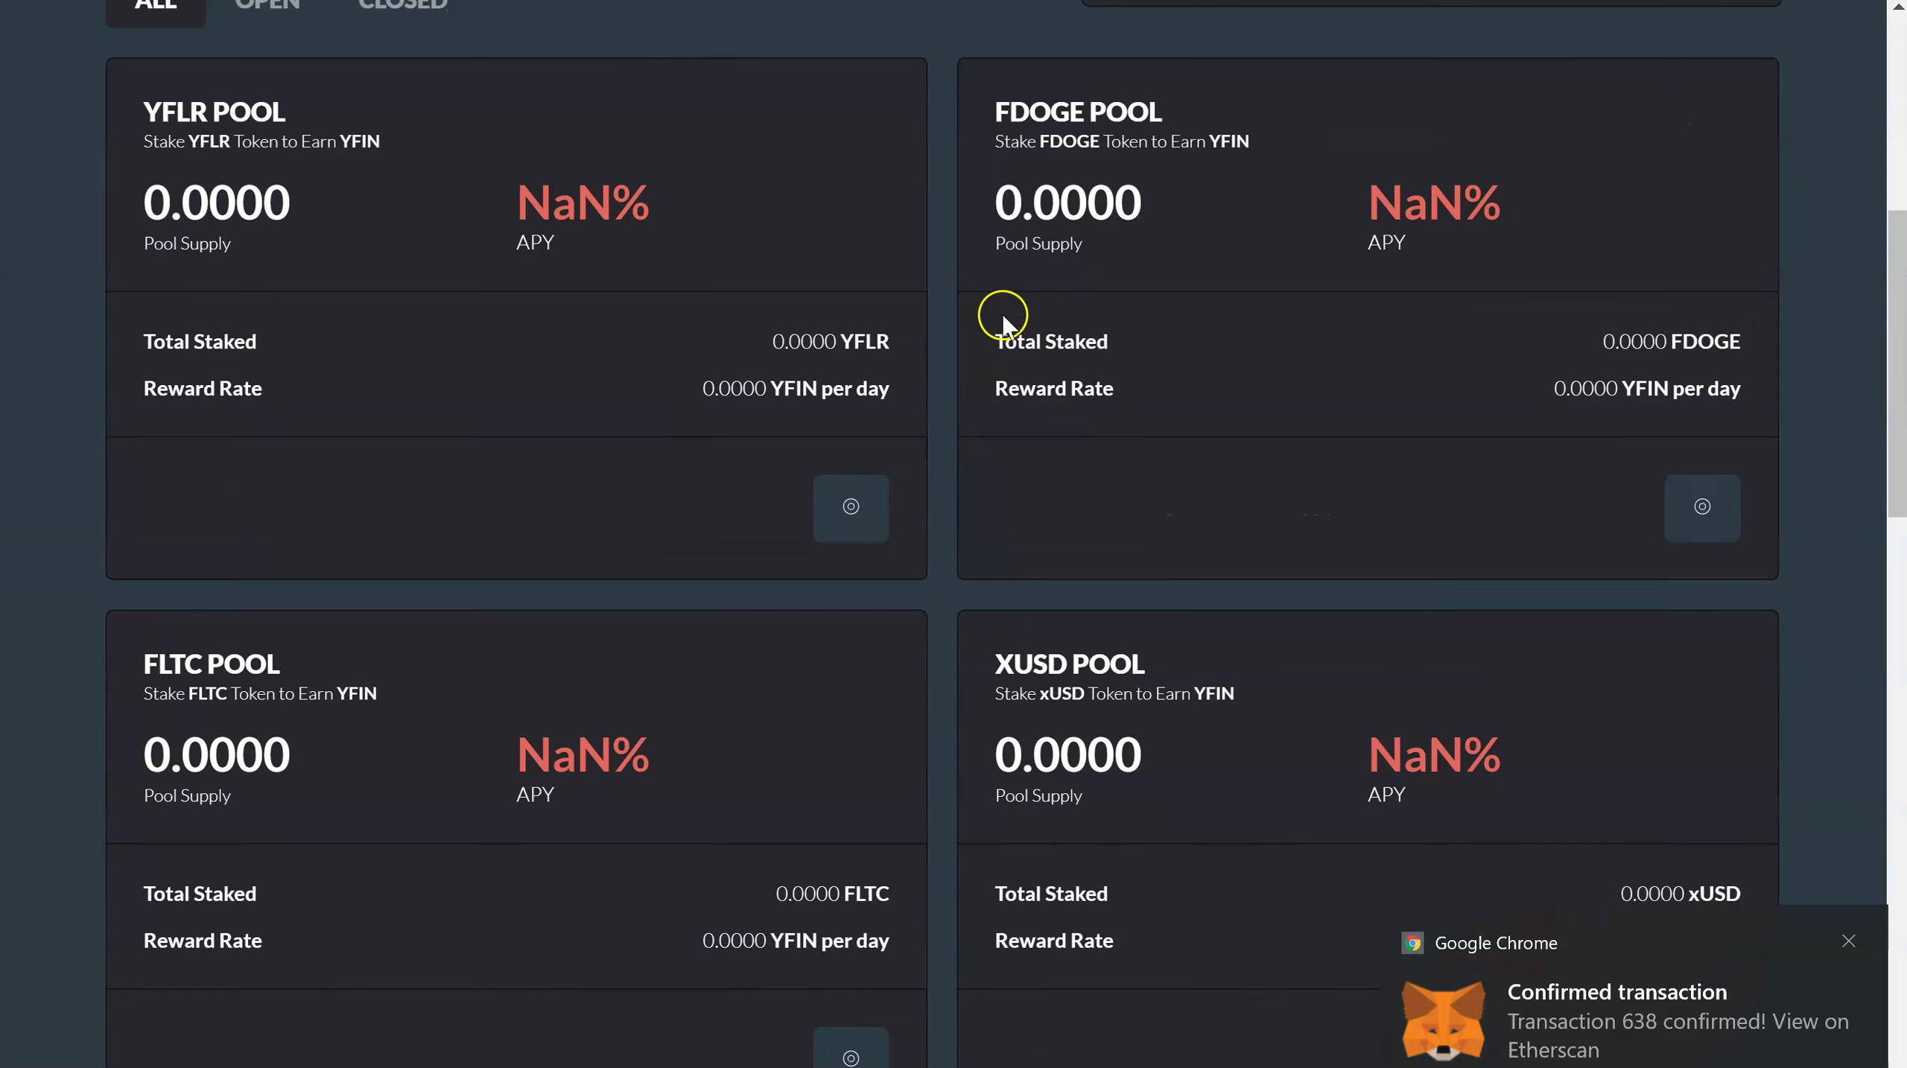
scroll(1004, 290, down, 5)
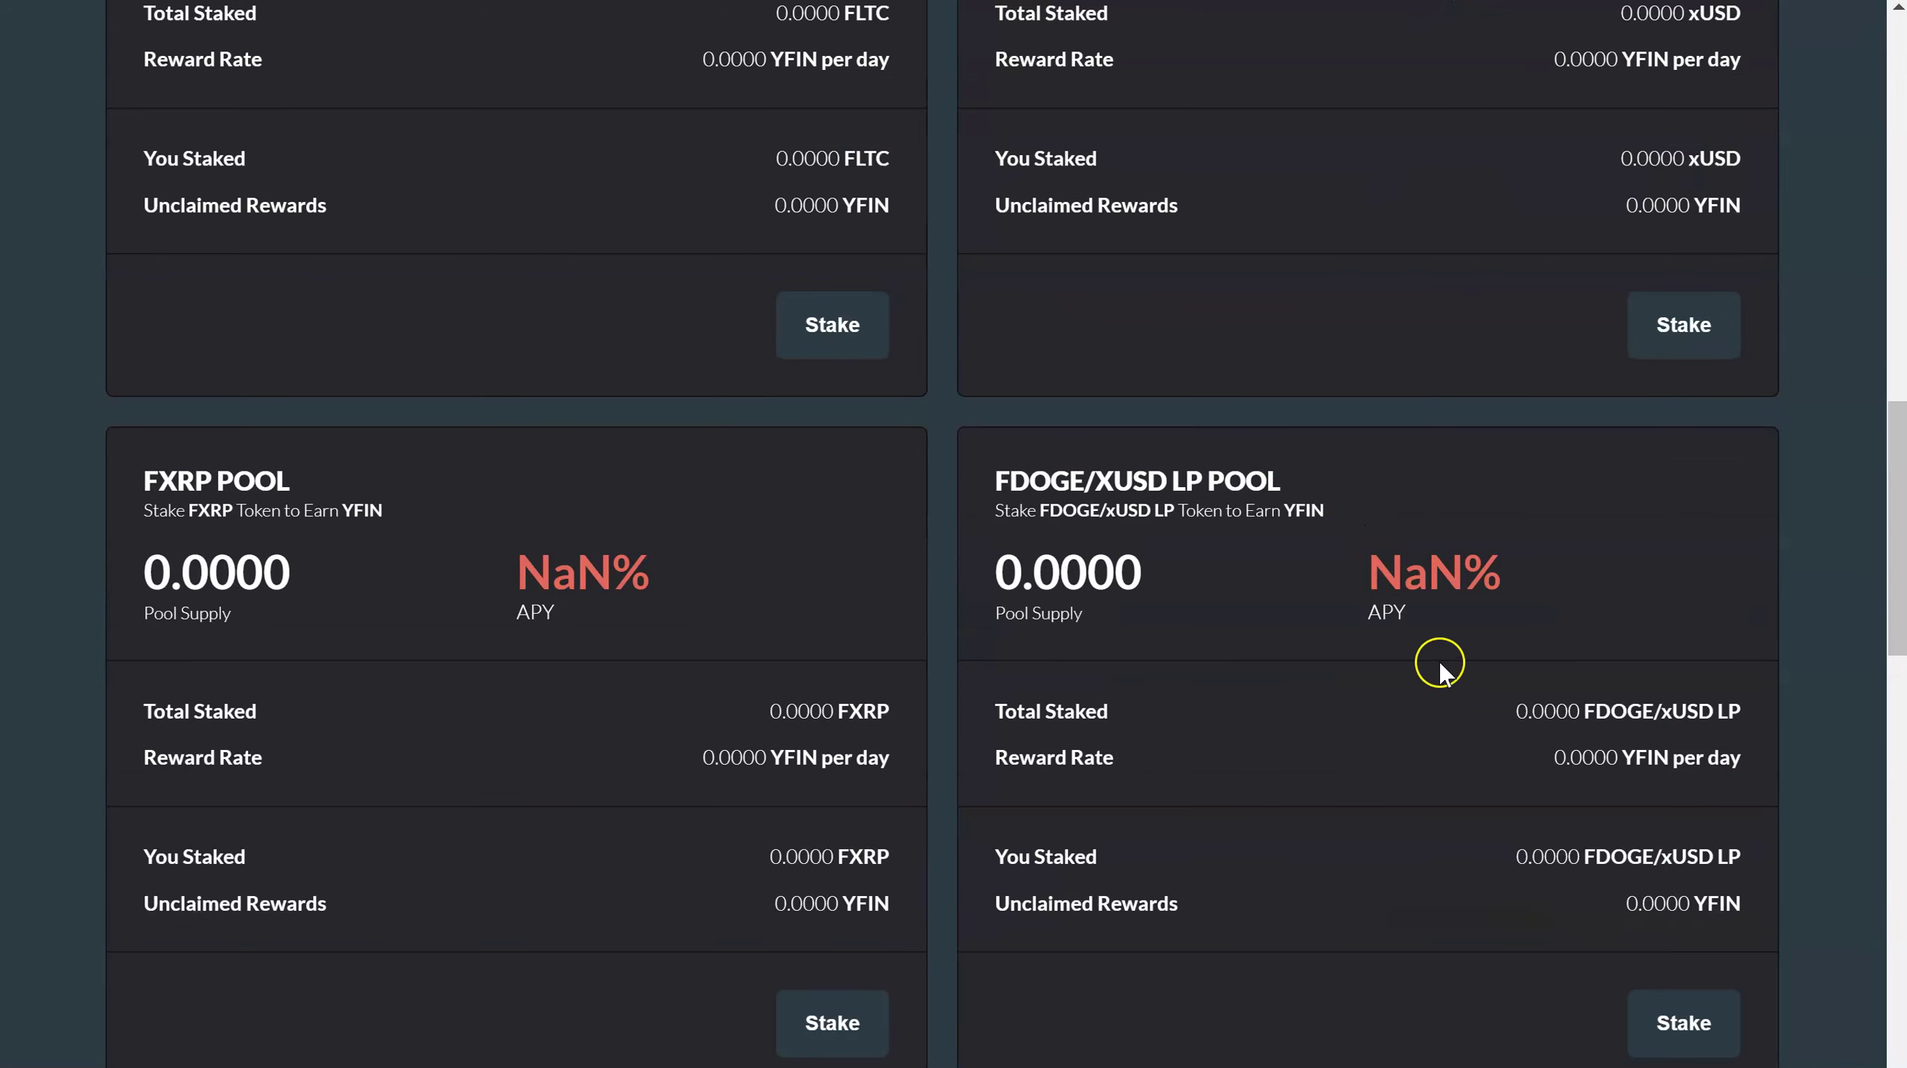
scroll(1439, 608, down, 1)
scroll(1490, 609, down, 2)
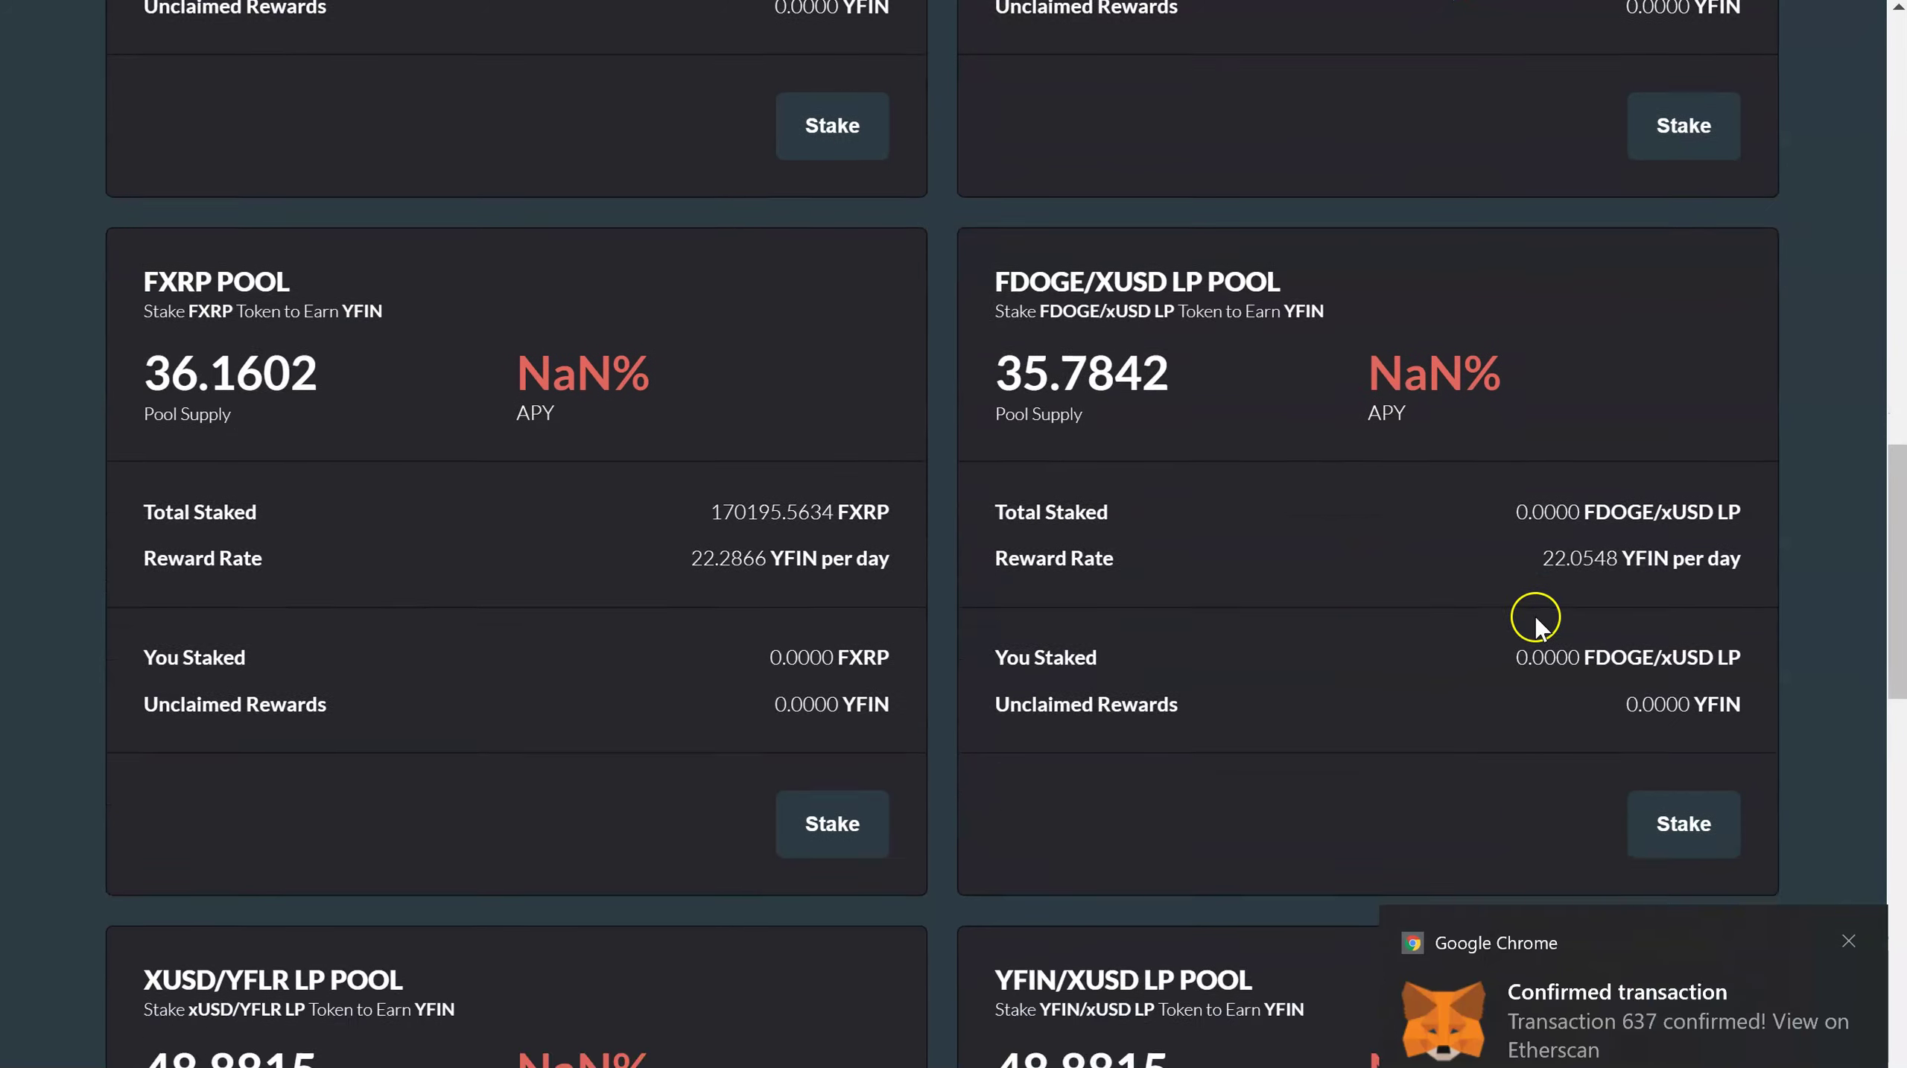
- Stake the full 10000 FDOGE in the FDOGE pool after closing the empty FDOGE/XUSD LP form
click(1690, 596)
click(1441, 585)
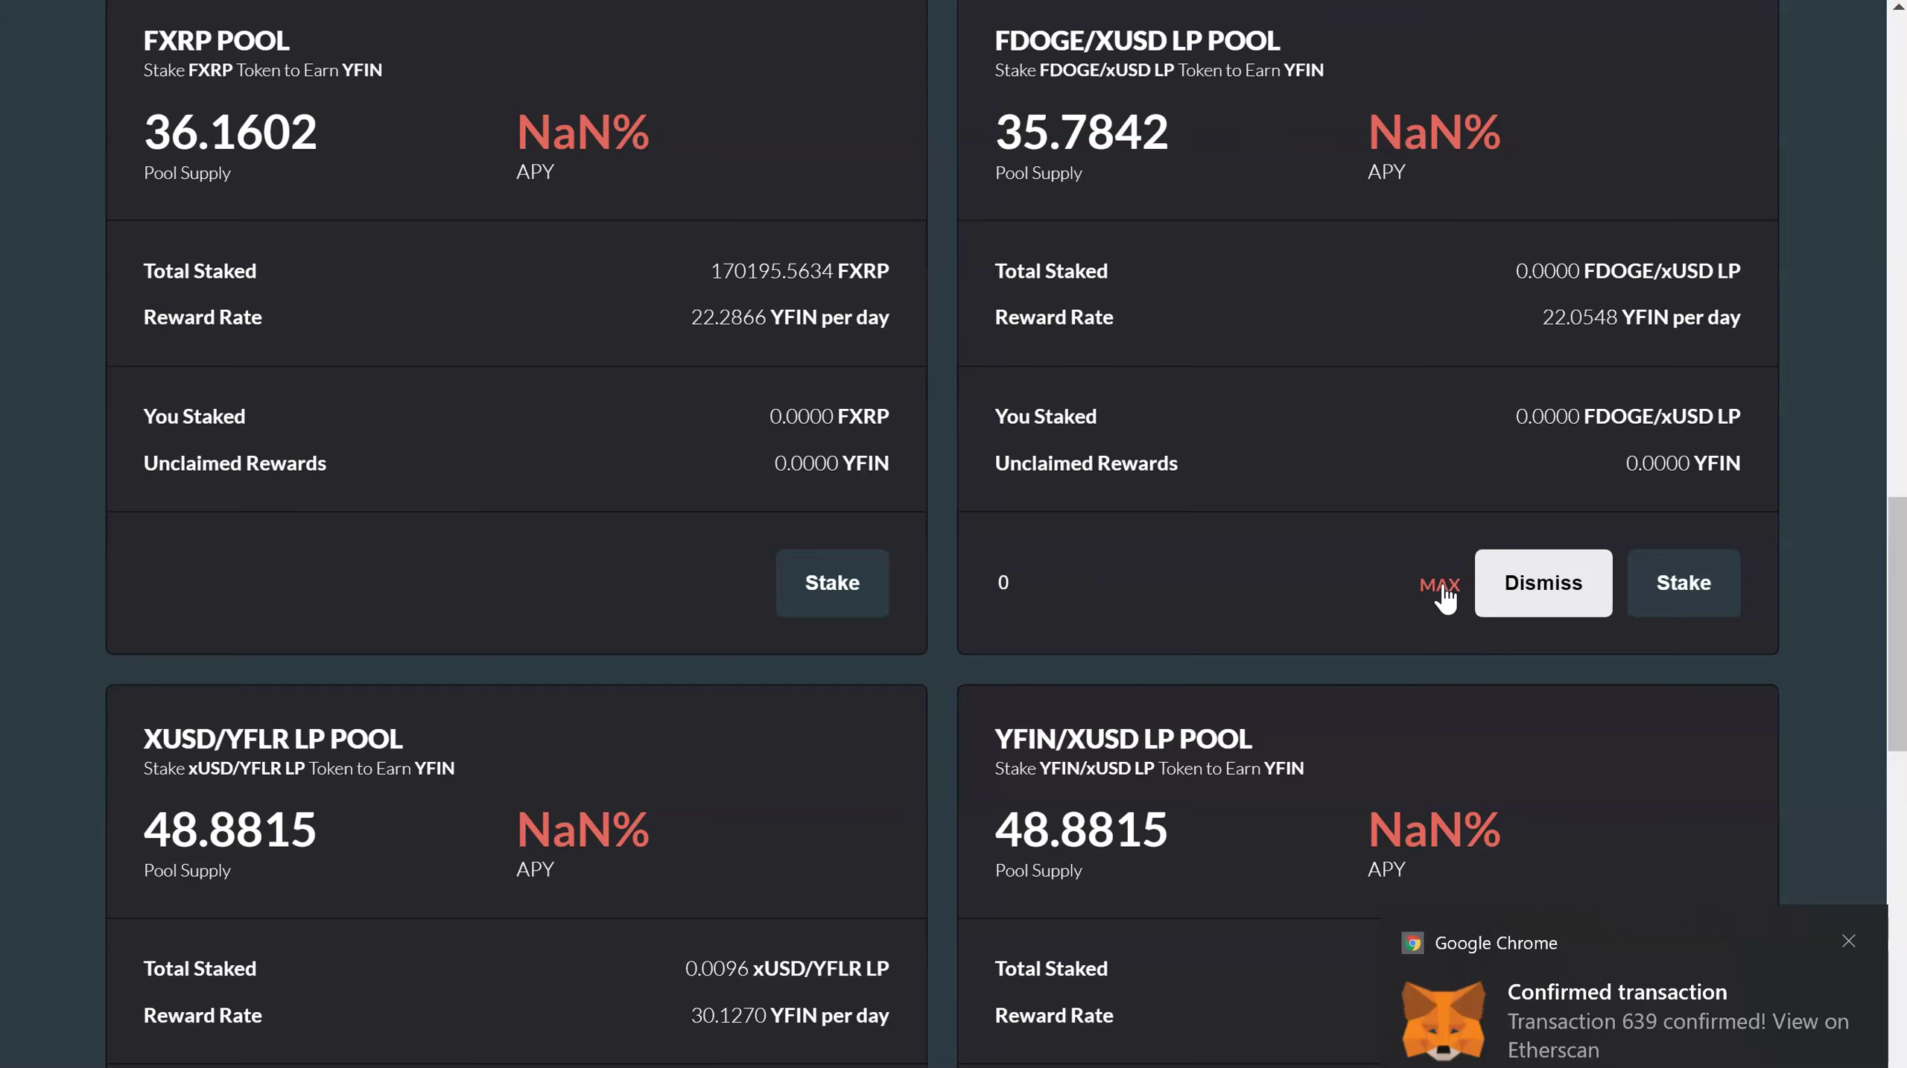
scroll(1441, 589, up, 10)
click(1439, 583)
scroll(1439, 584, down, 4)
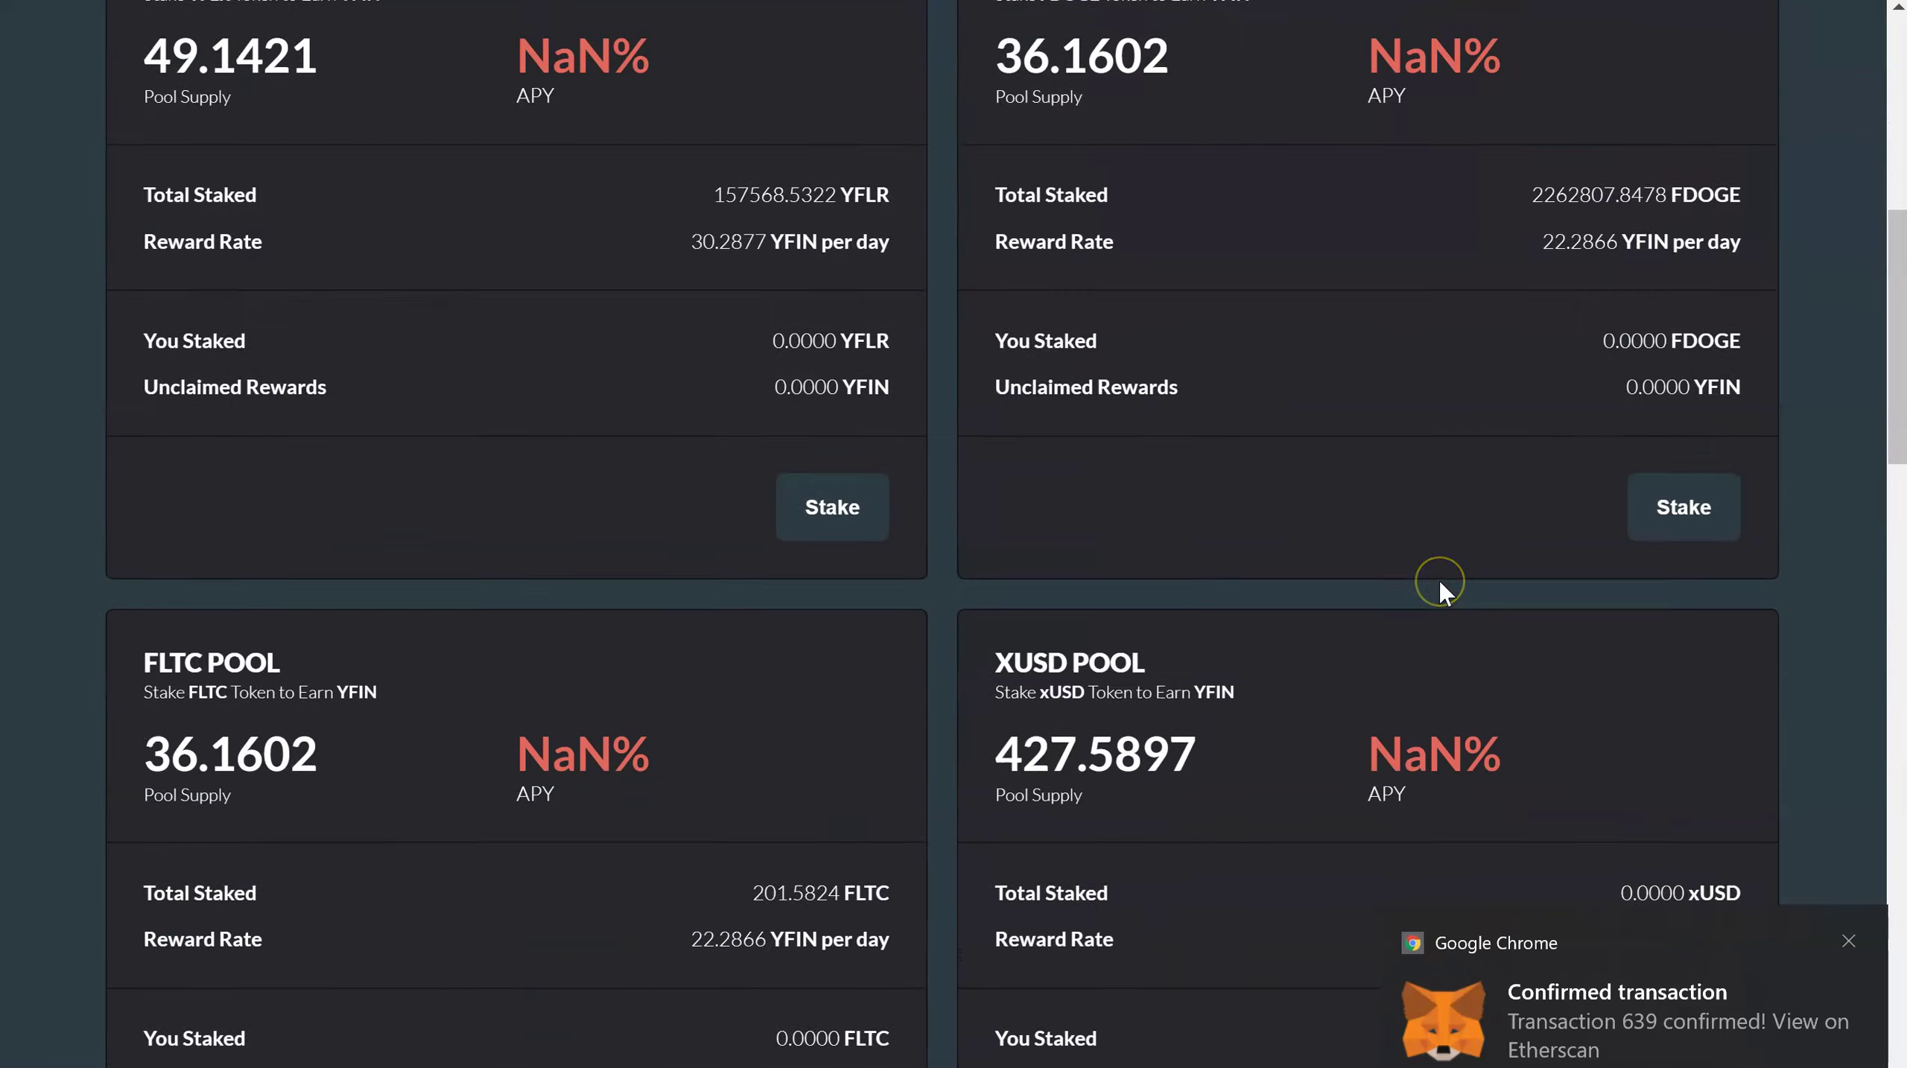
scroll(1439, 582, up, 3)
scroll(1439, 579, down, 1)
click(1658, 803)
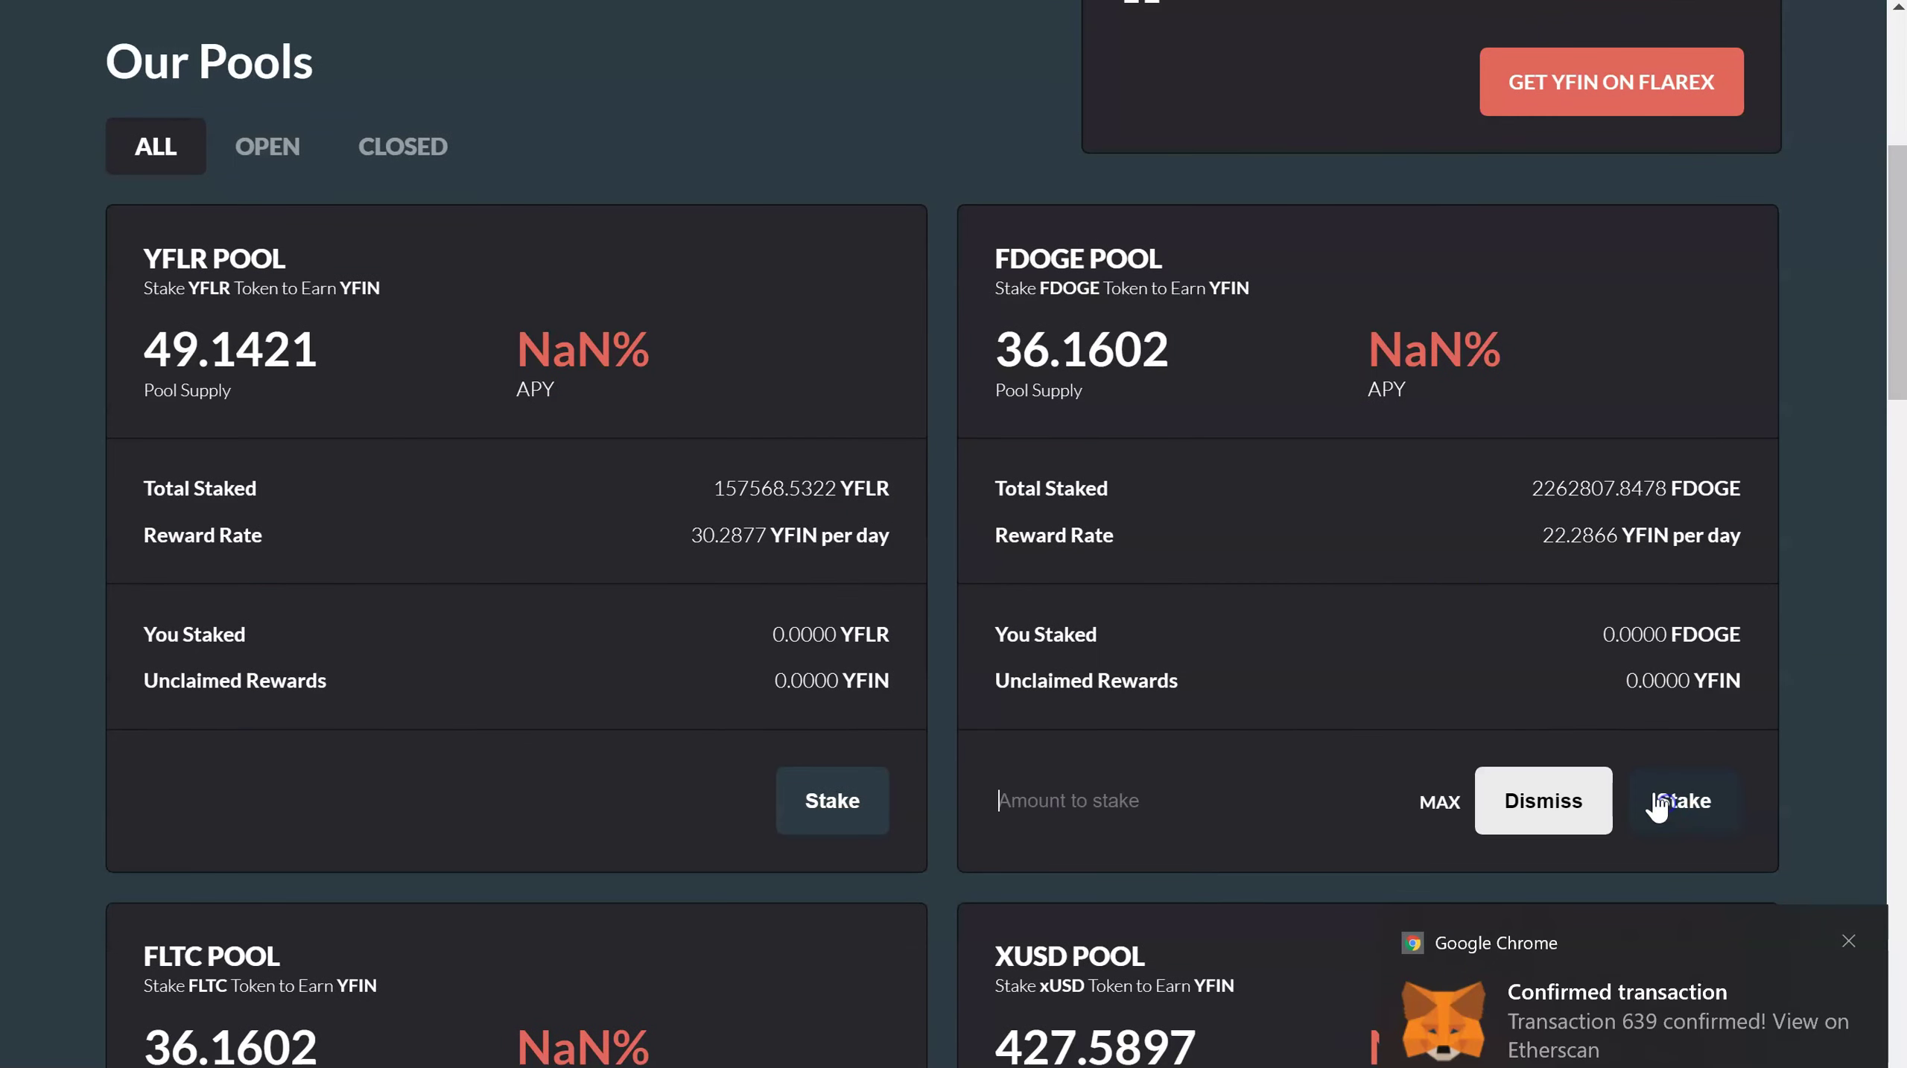
click(1436, 806)
click(1680, 806)
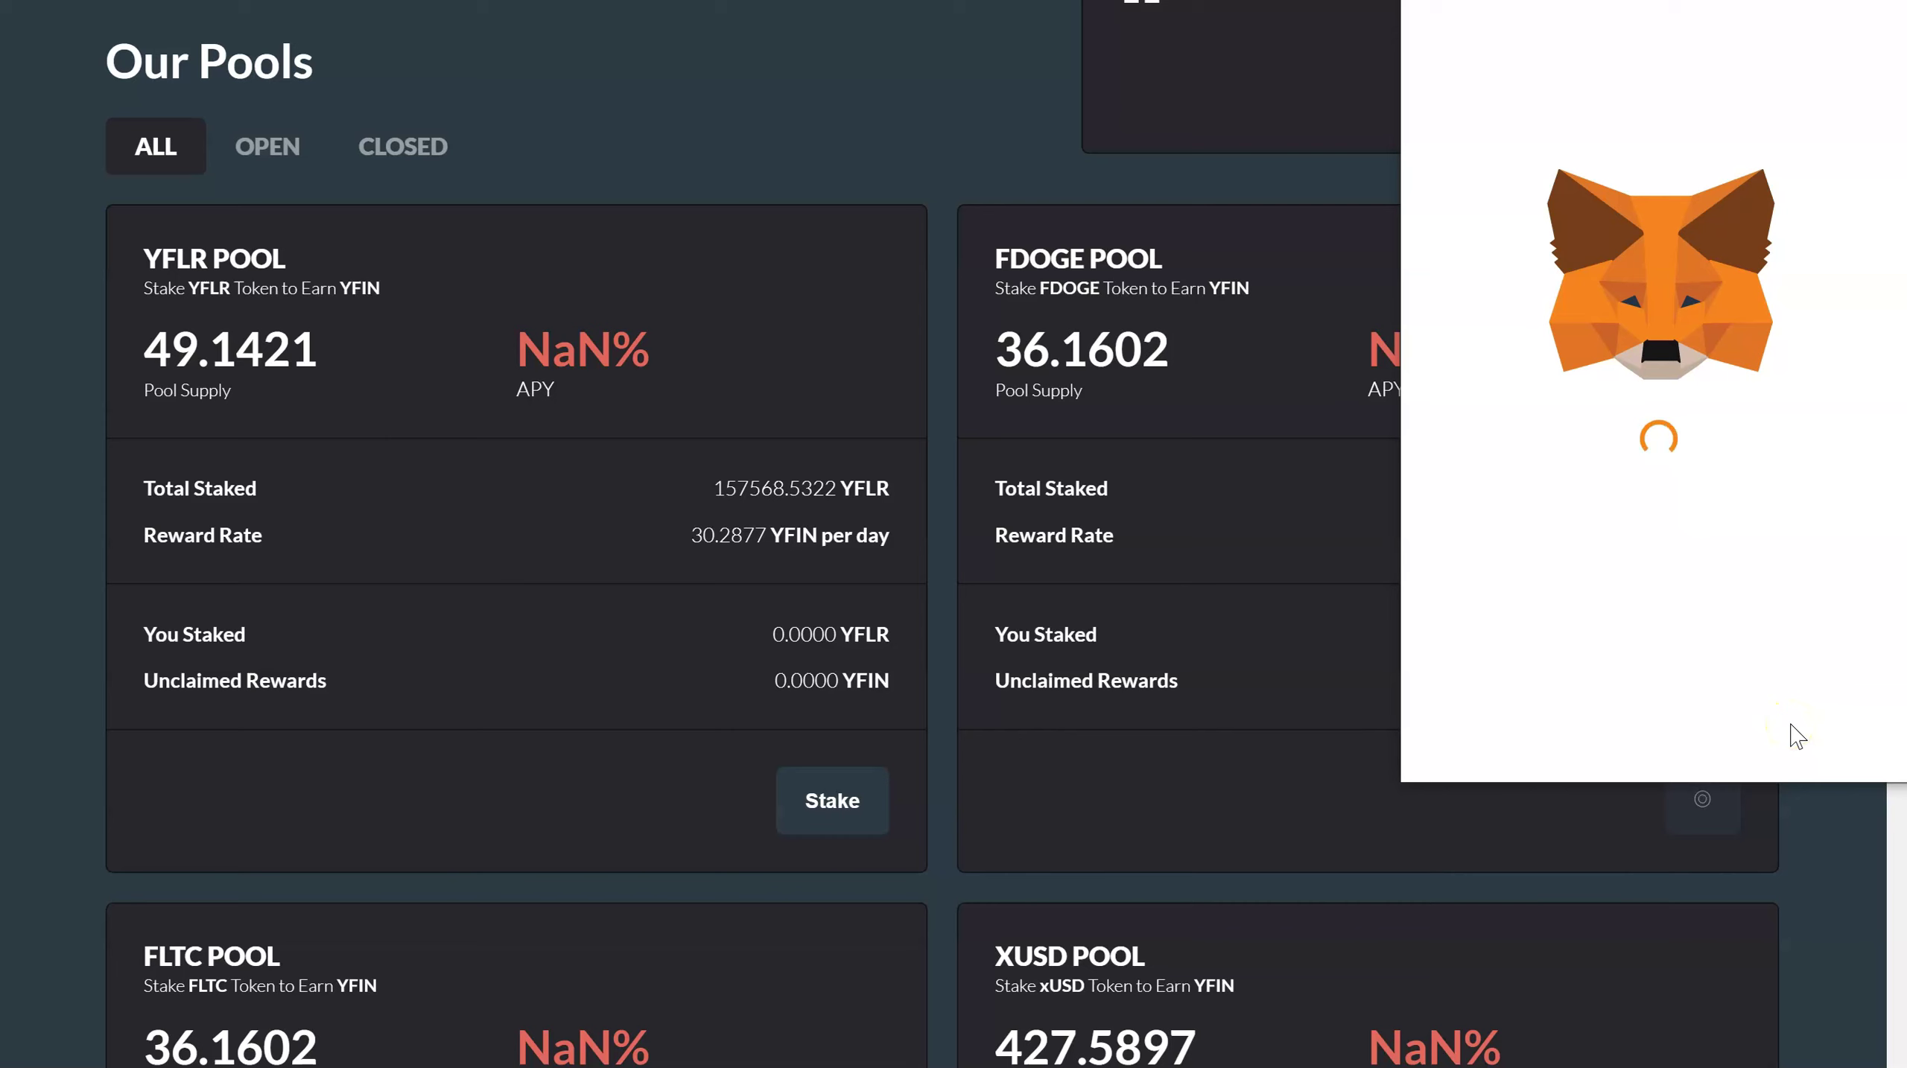
click(1791, 728)
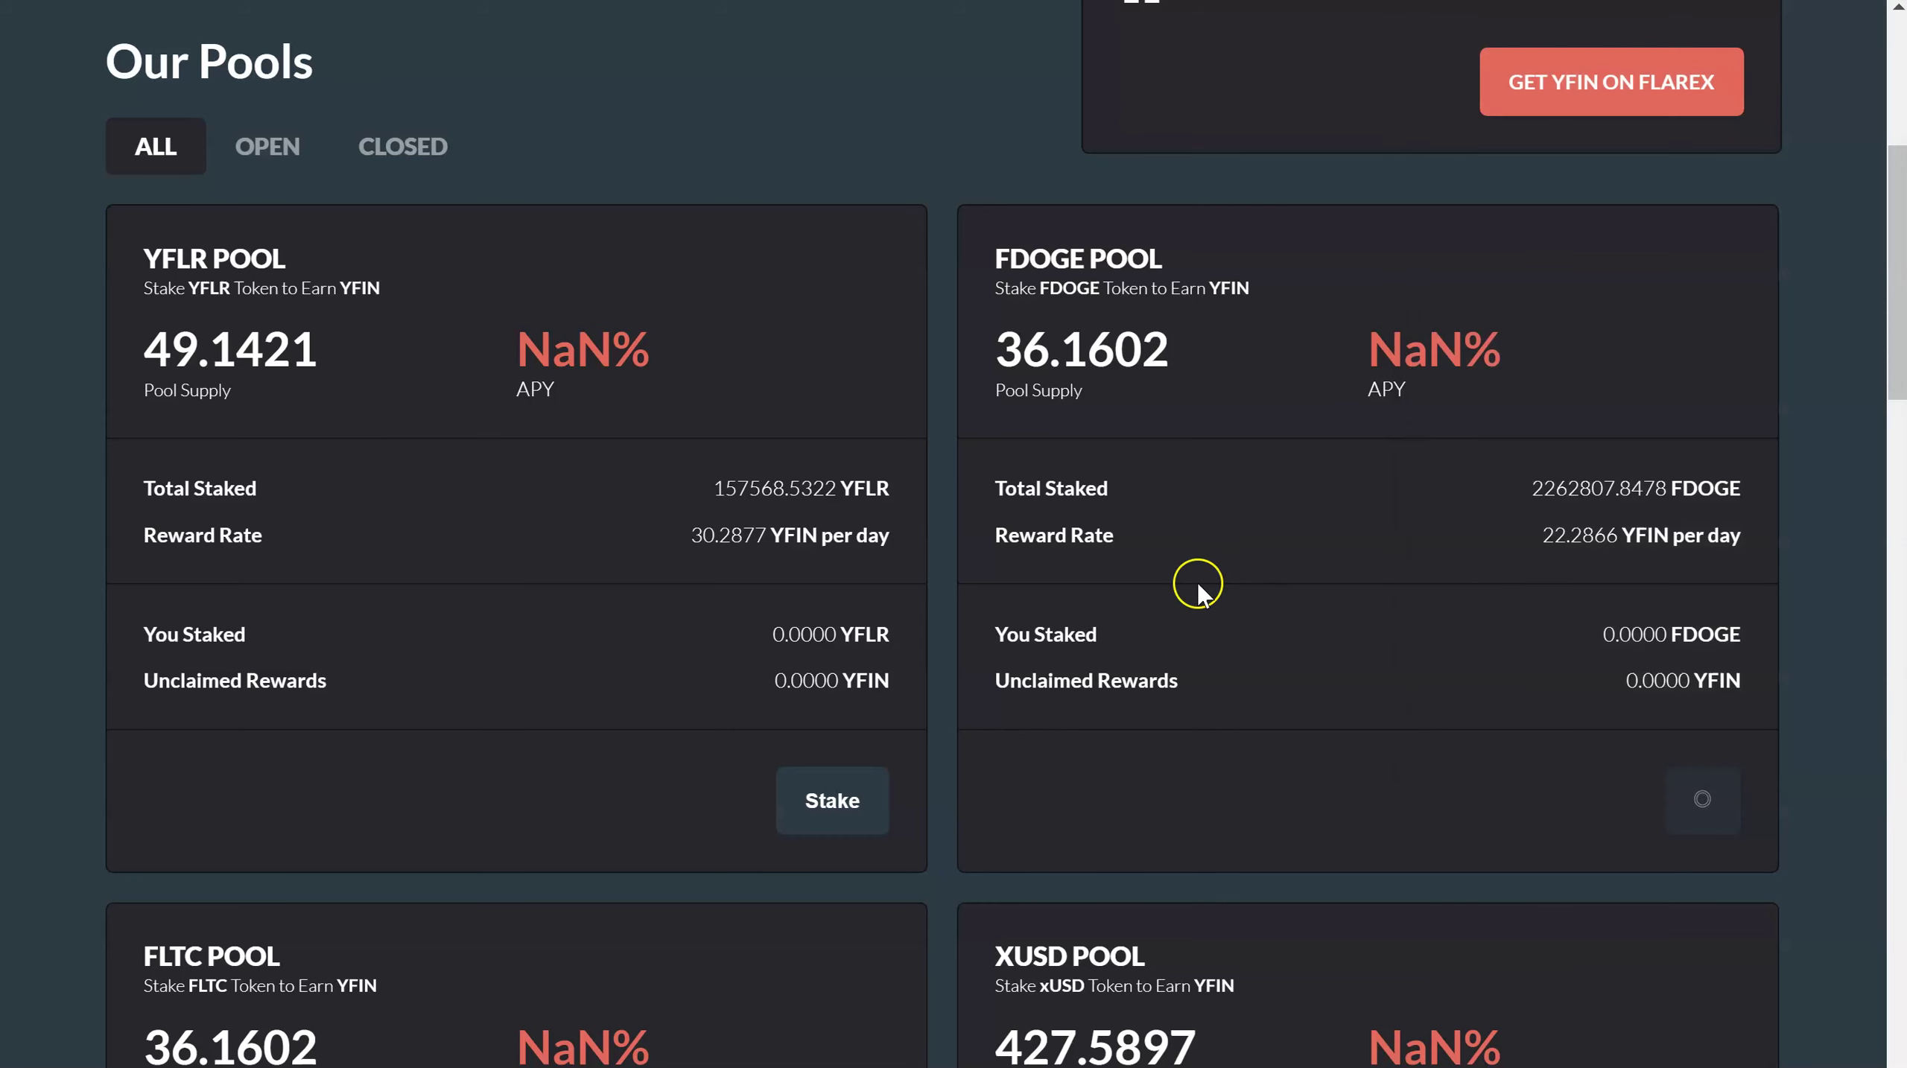
scroll(1185, 582, down, 5)
scroll(1185, 581, down, 1)
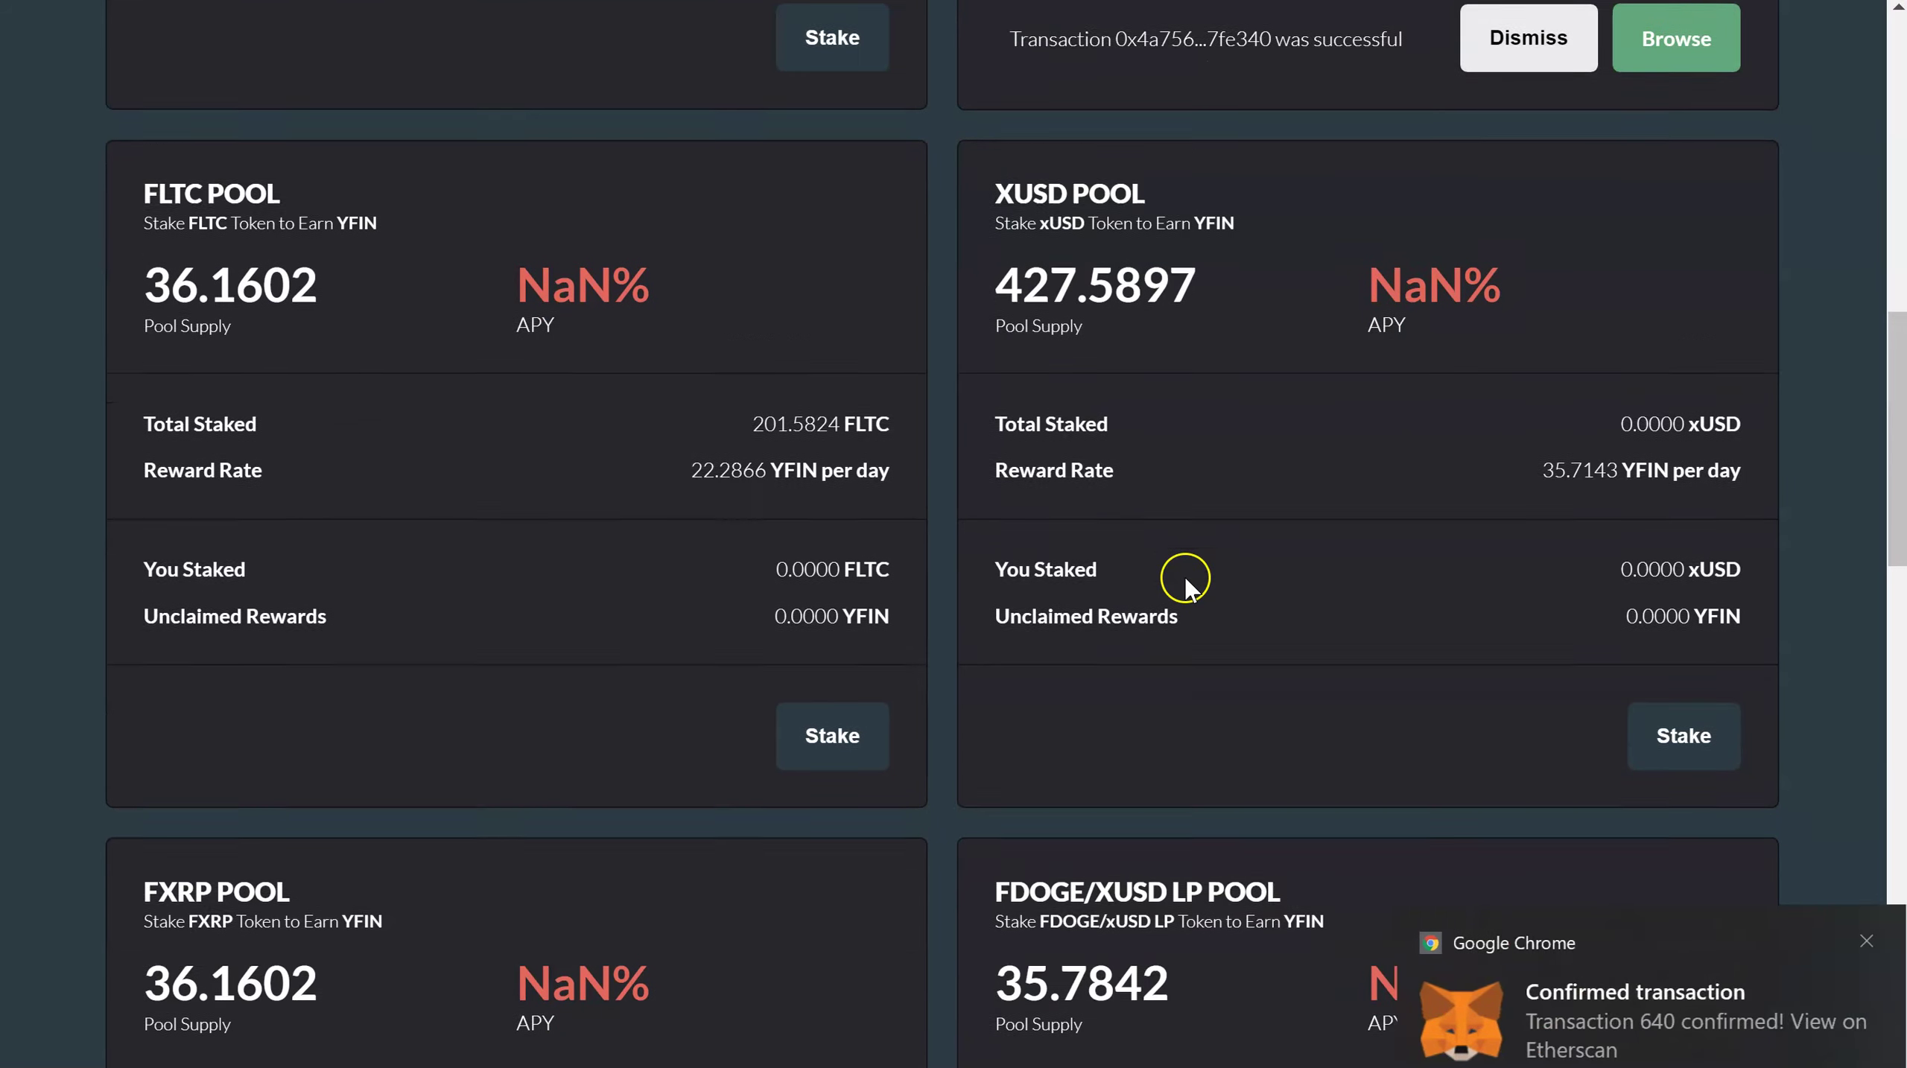
- Try staking the full xUSD balance in the XUSD pool, then reject the erroring transaction
click(1646, 614)
click(1439, 620)
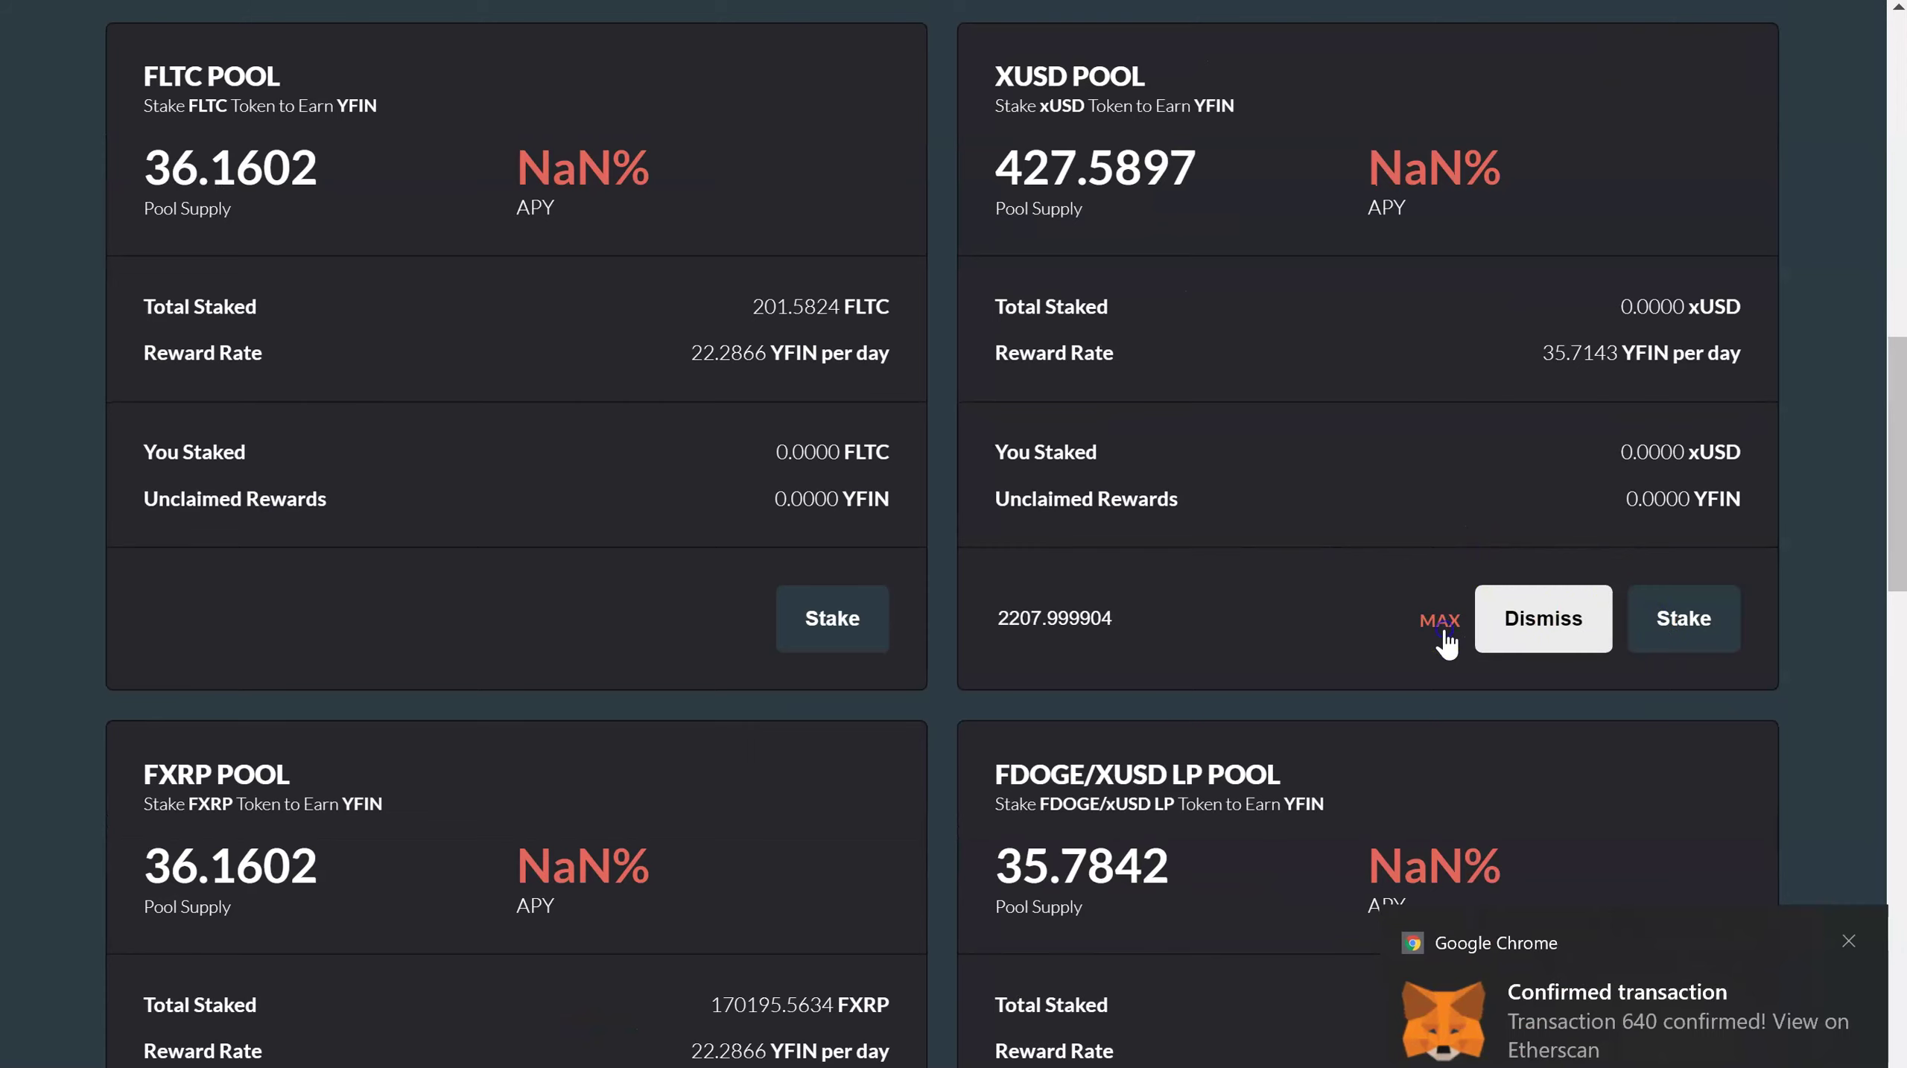
click(1649, 629)
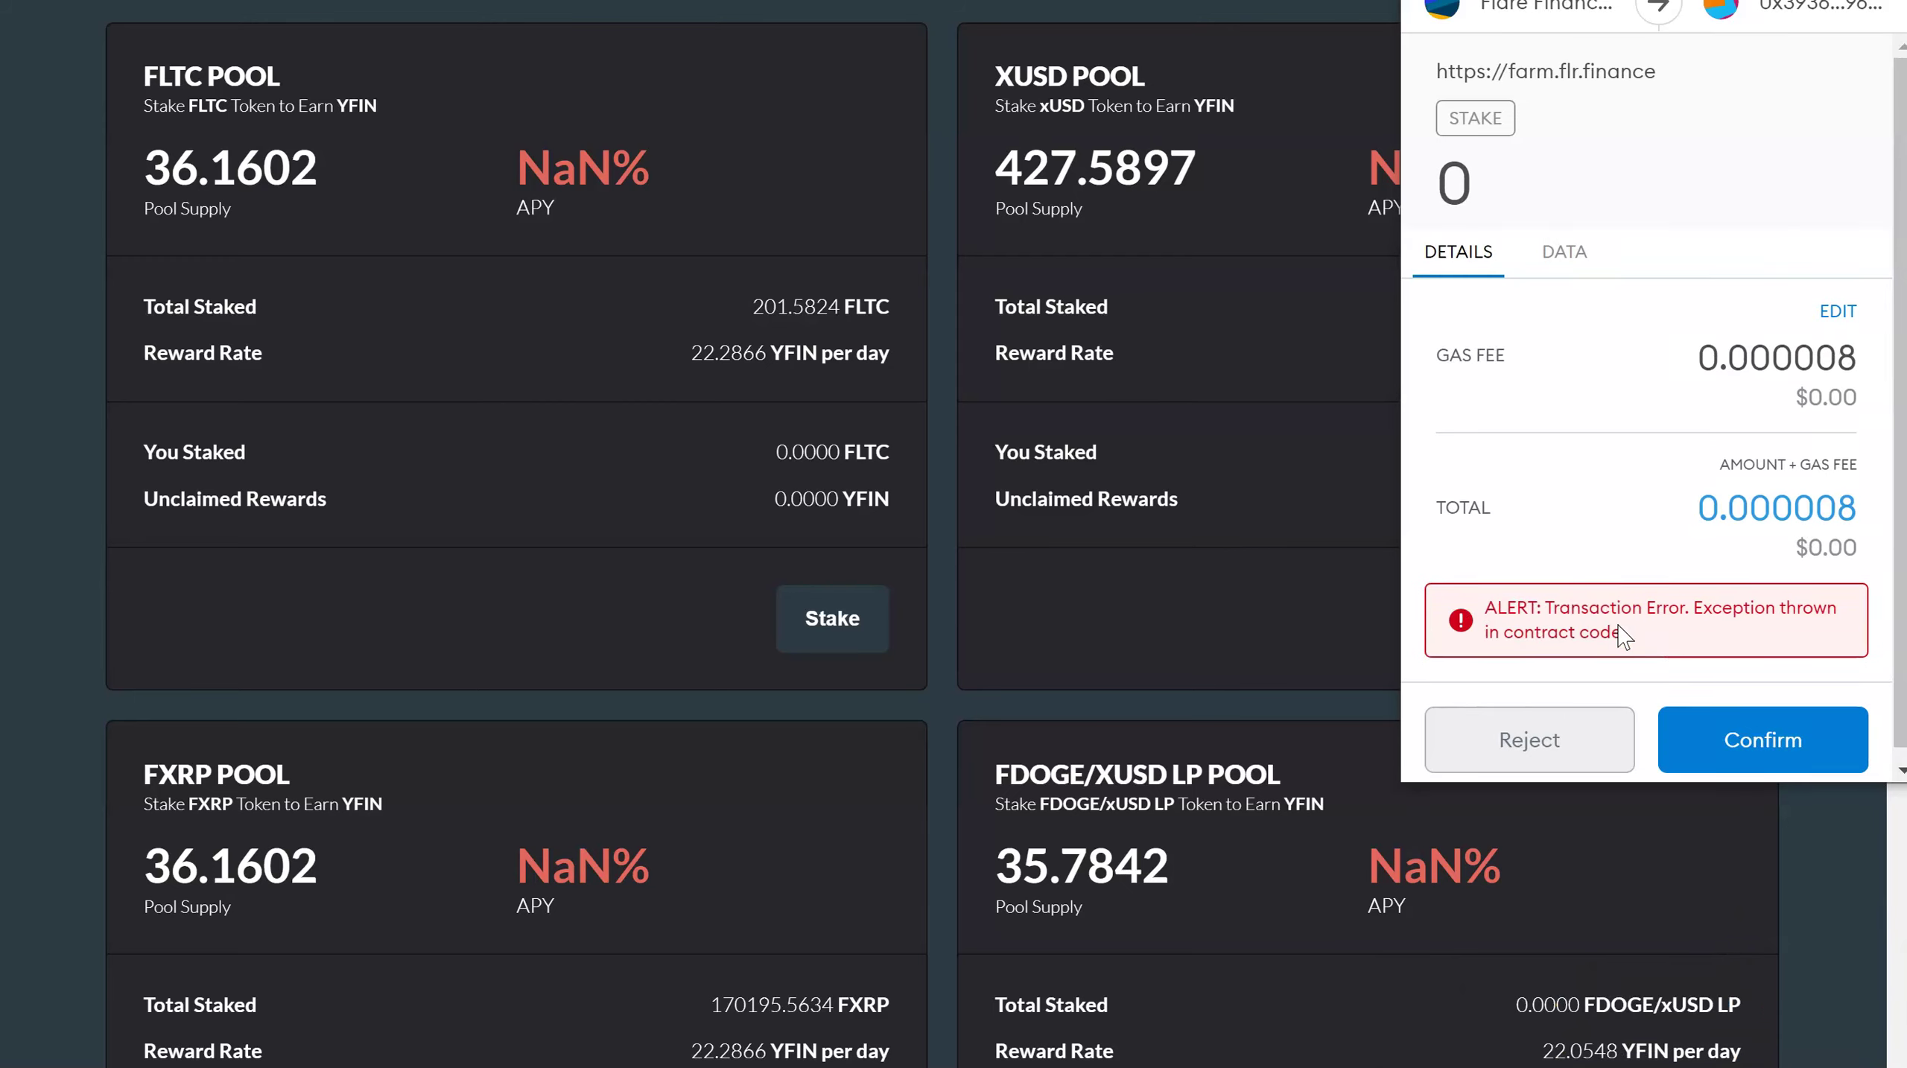
click(1542, 738)
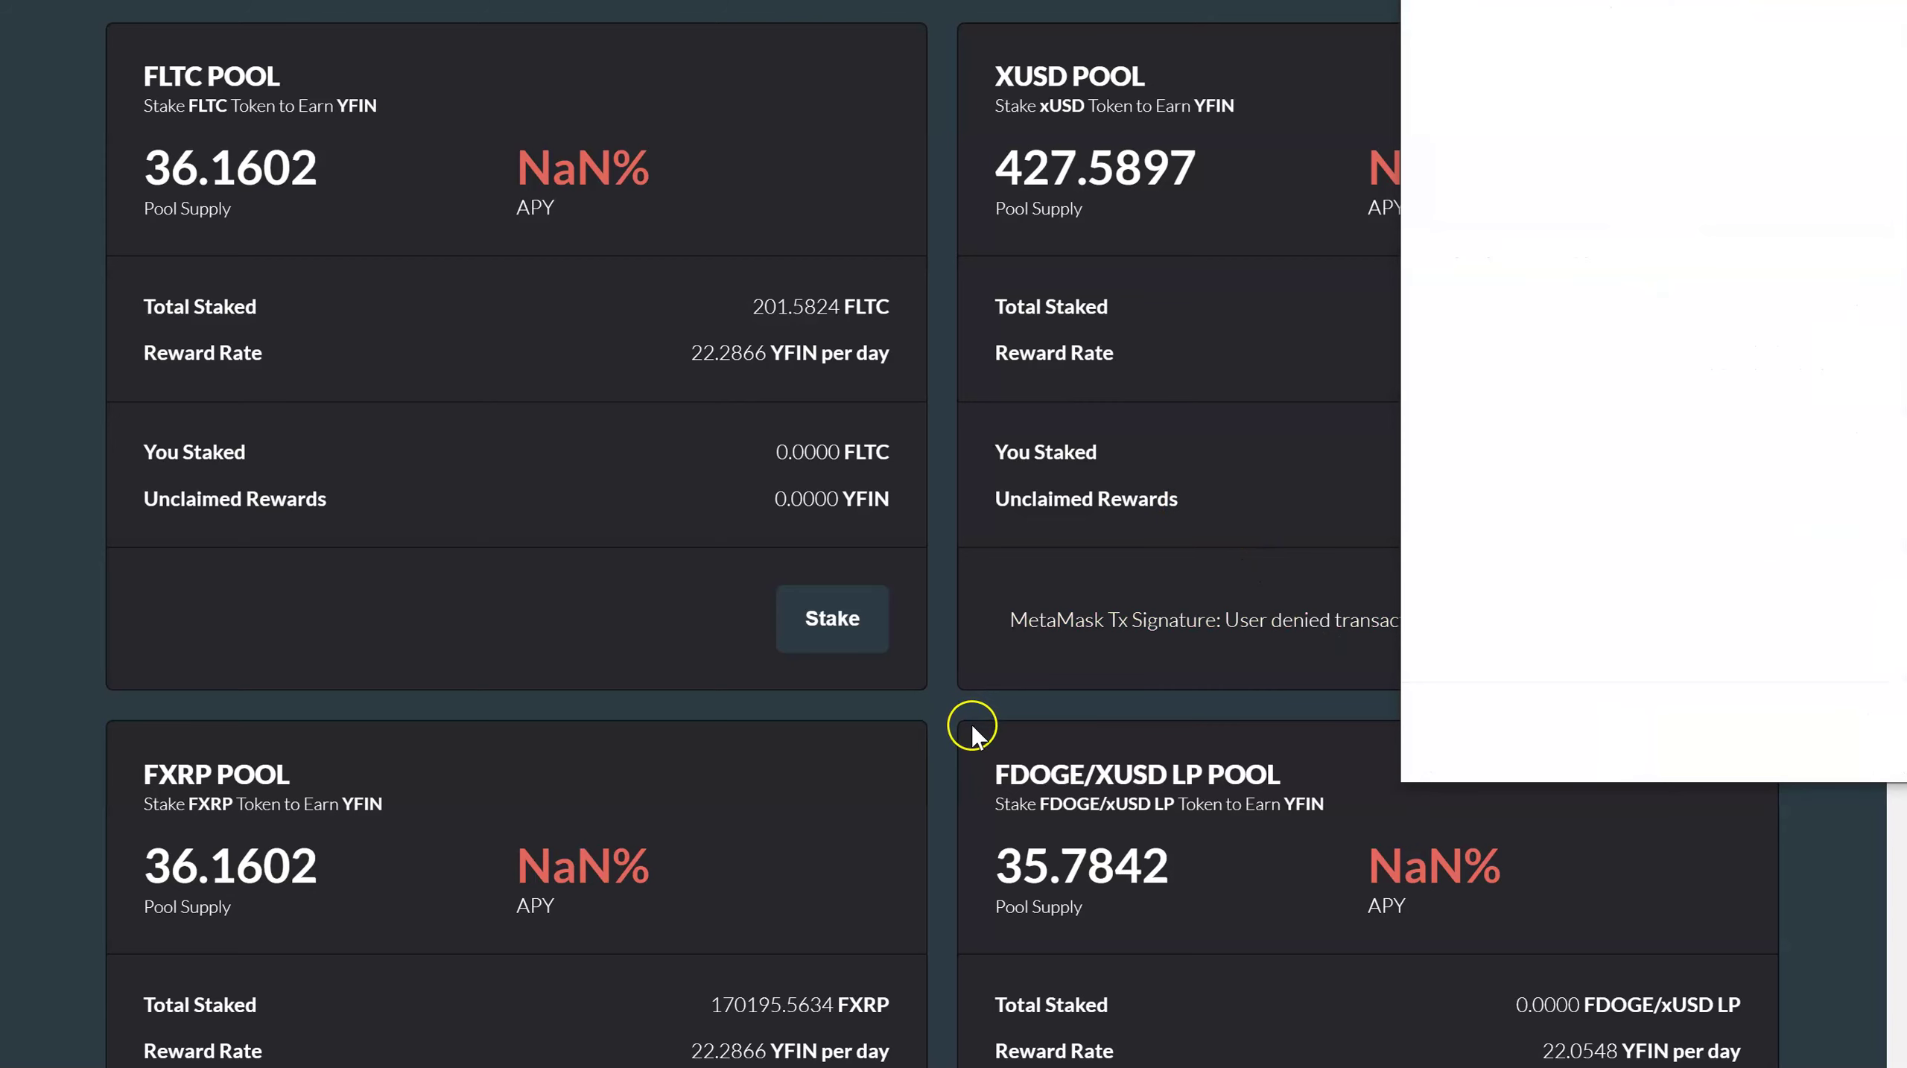
scroll(968, 728, down, 4)
scroll(970, 665, down, 5)
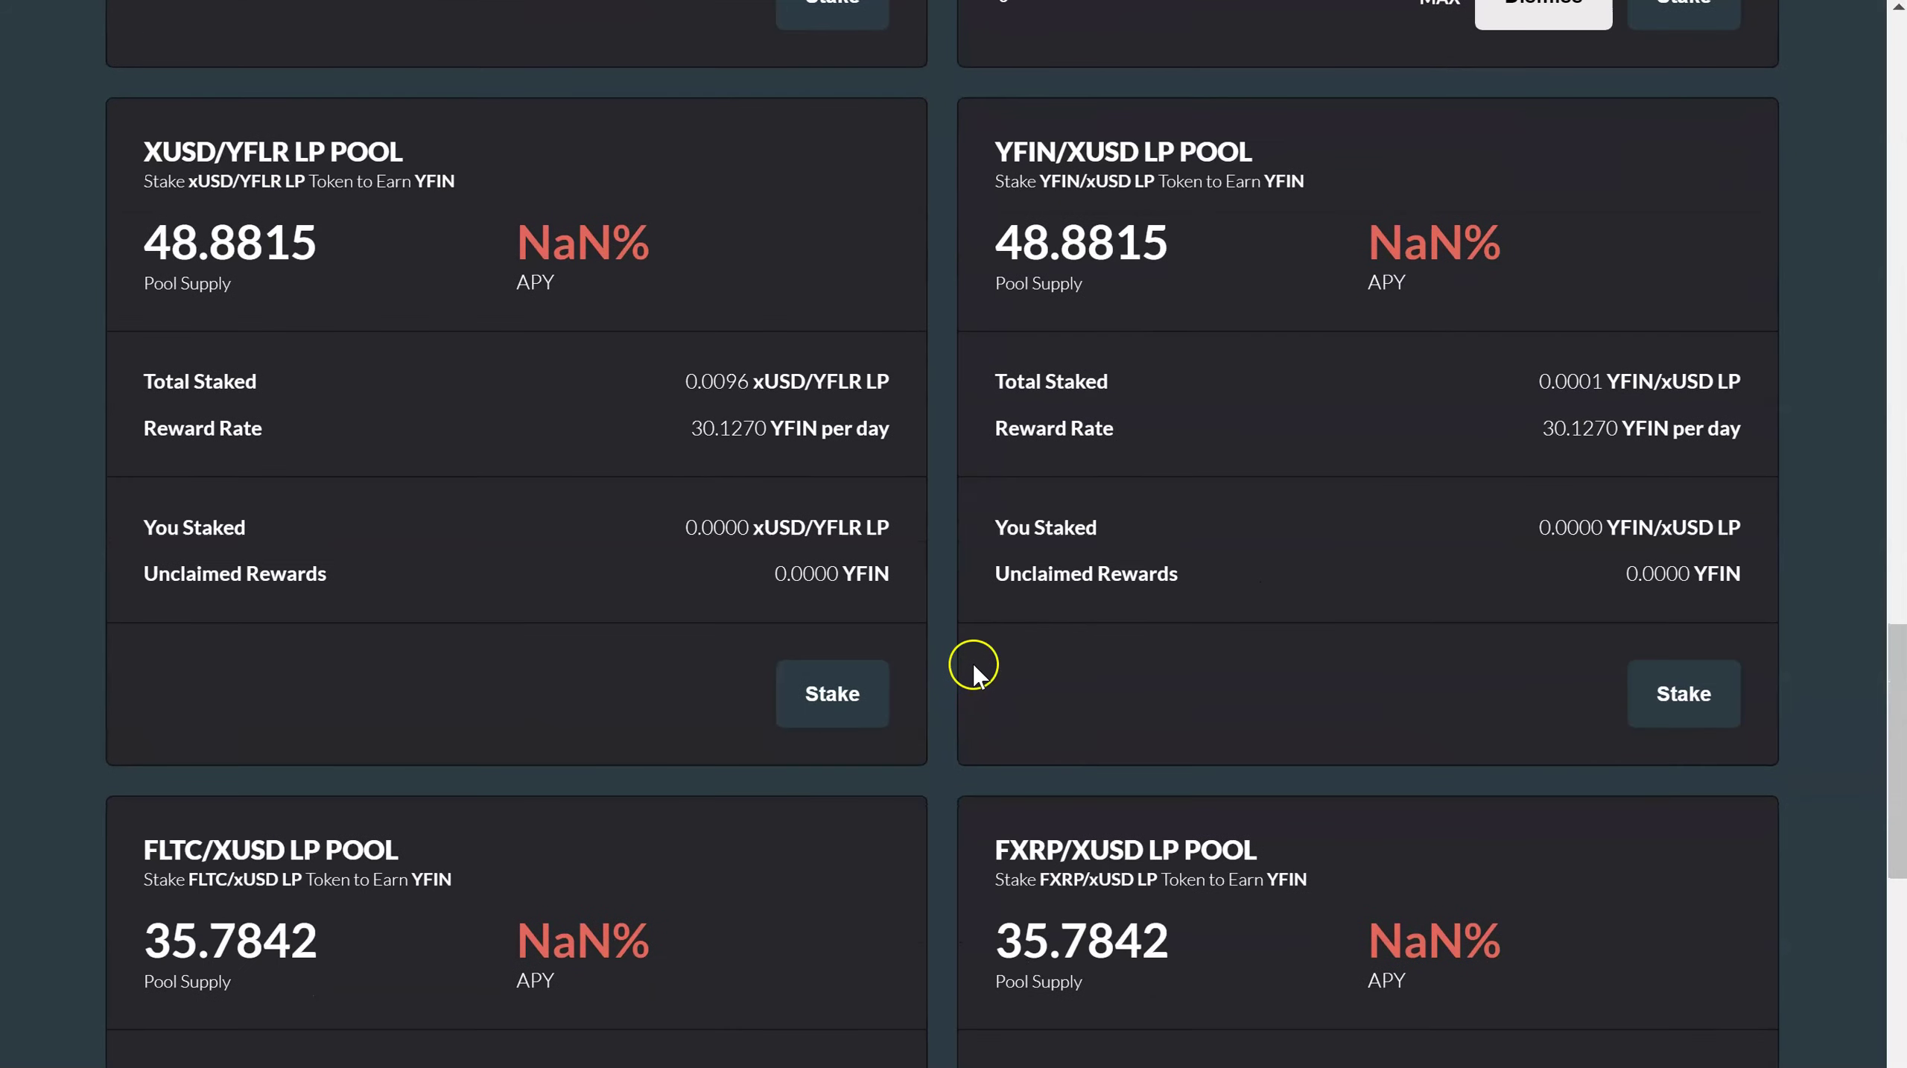
scroll(972, 671, up, 5)
scroll(972, 671, up, 2)
scroll(971, 672, up, 3)
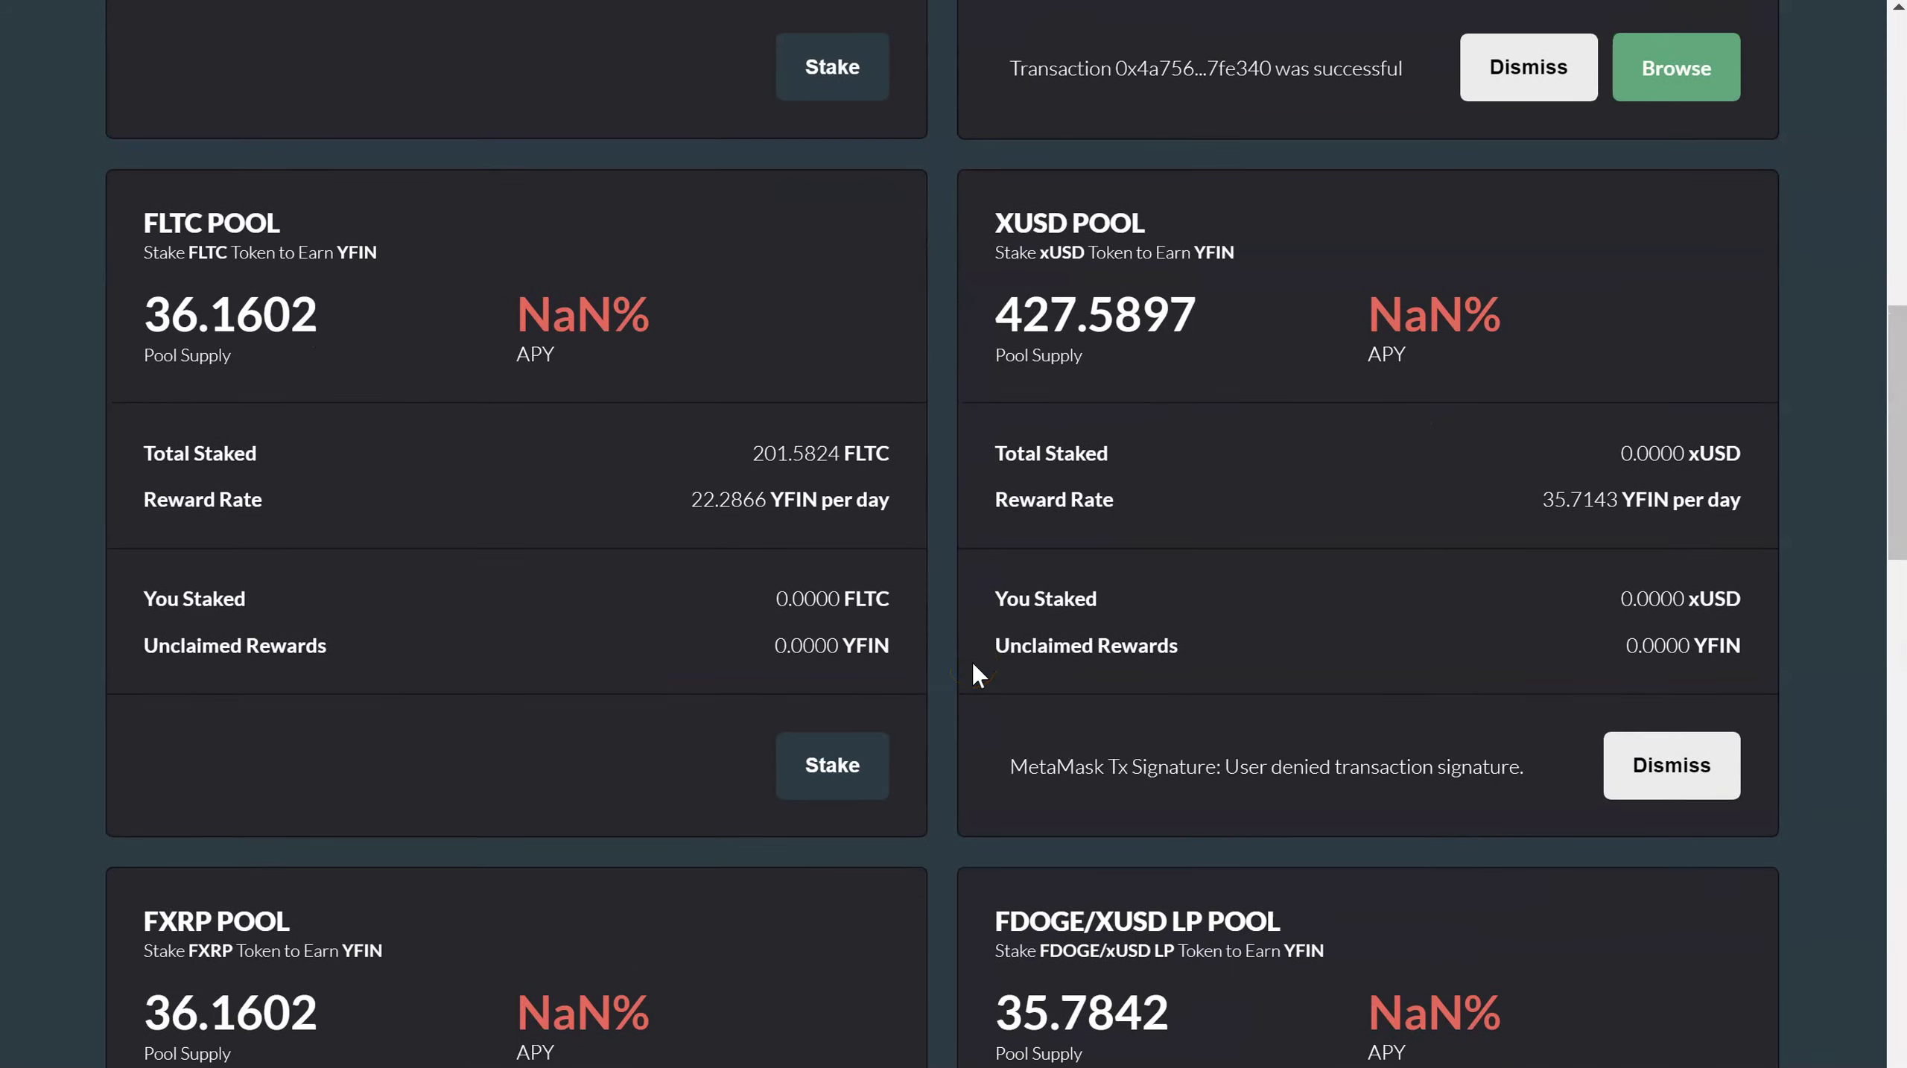
scroll(971, 661, up, 10)
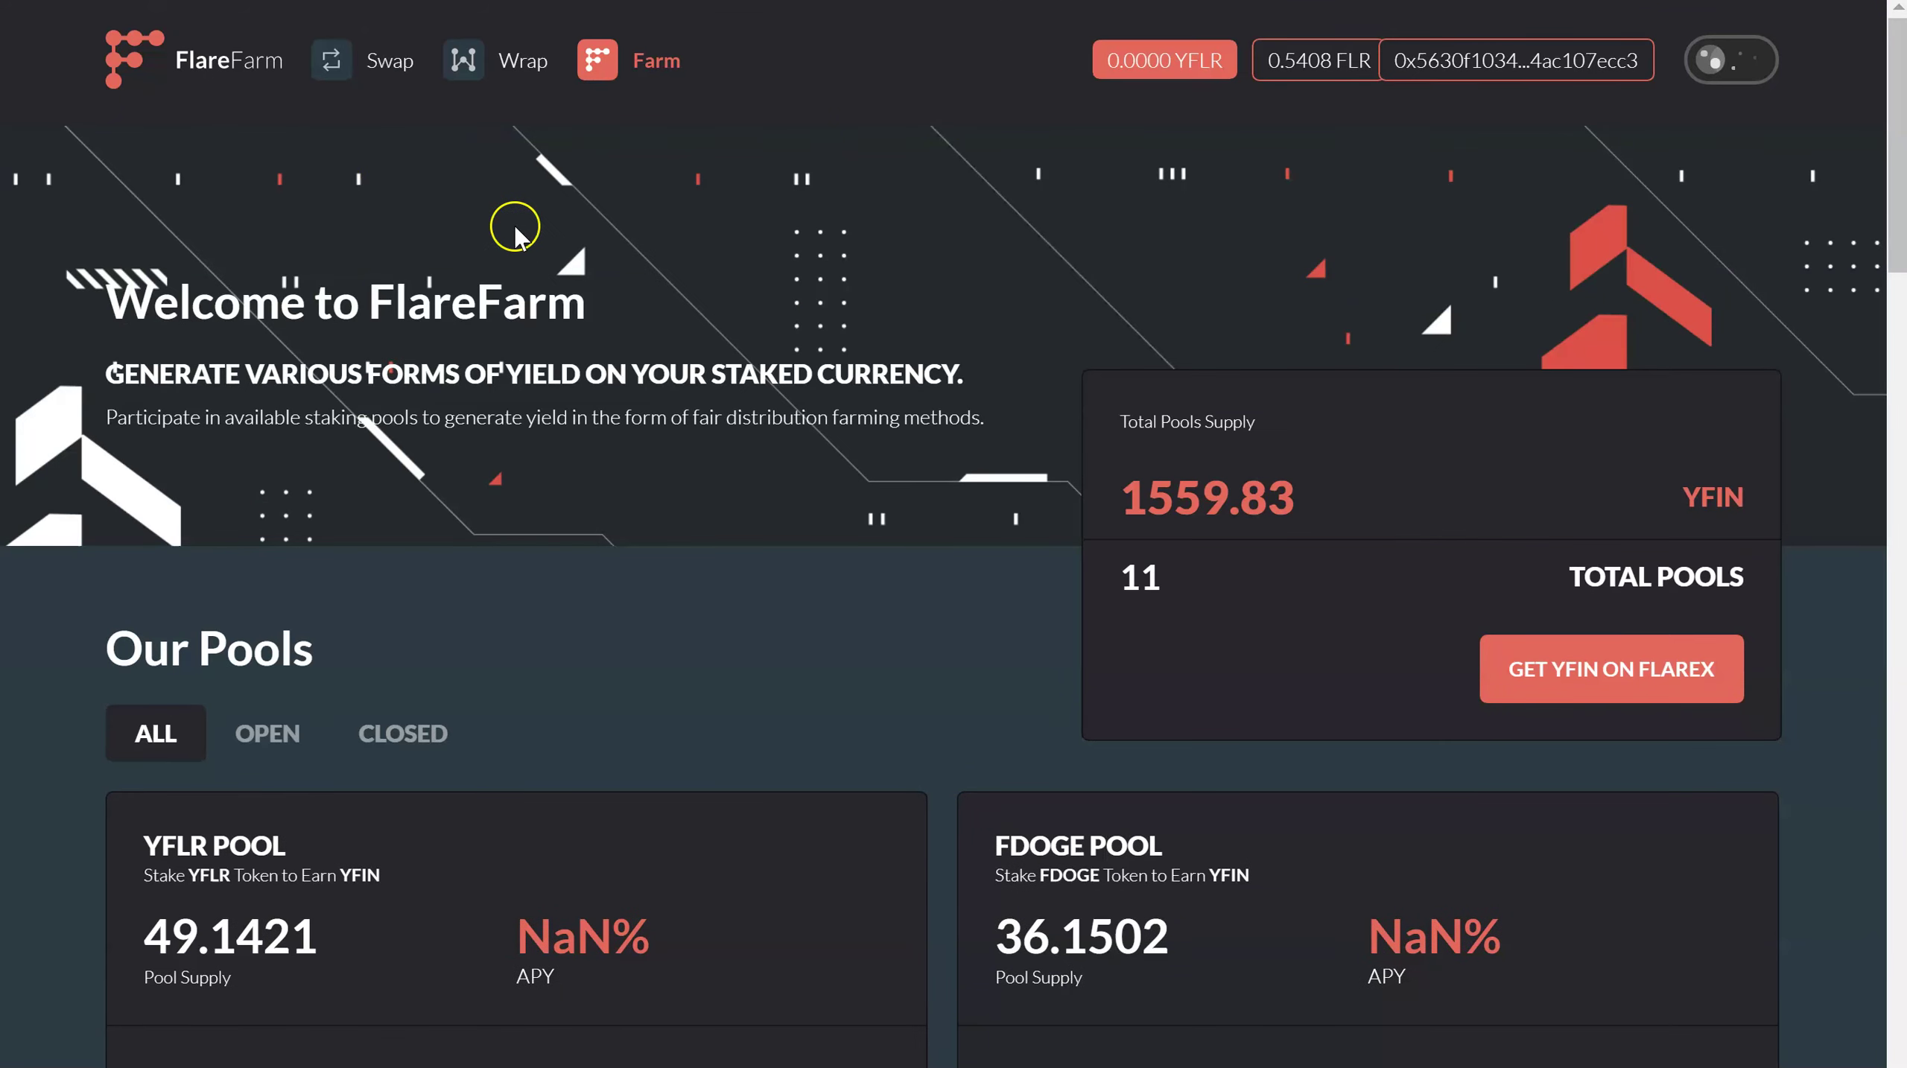
scroll(447, 194, down, 6)
scroll(647, 333, down, 7)
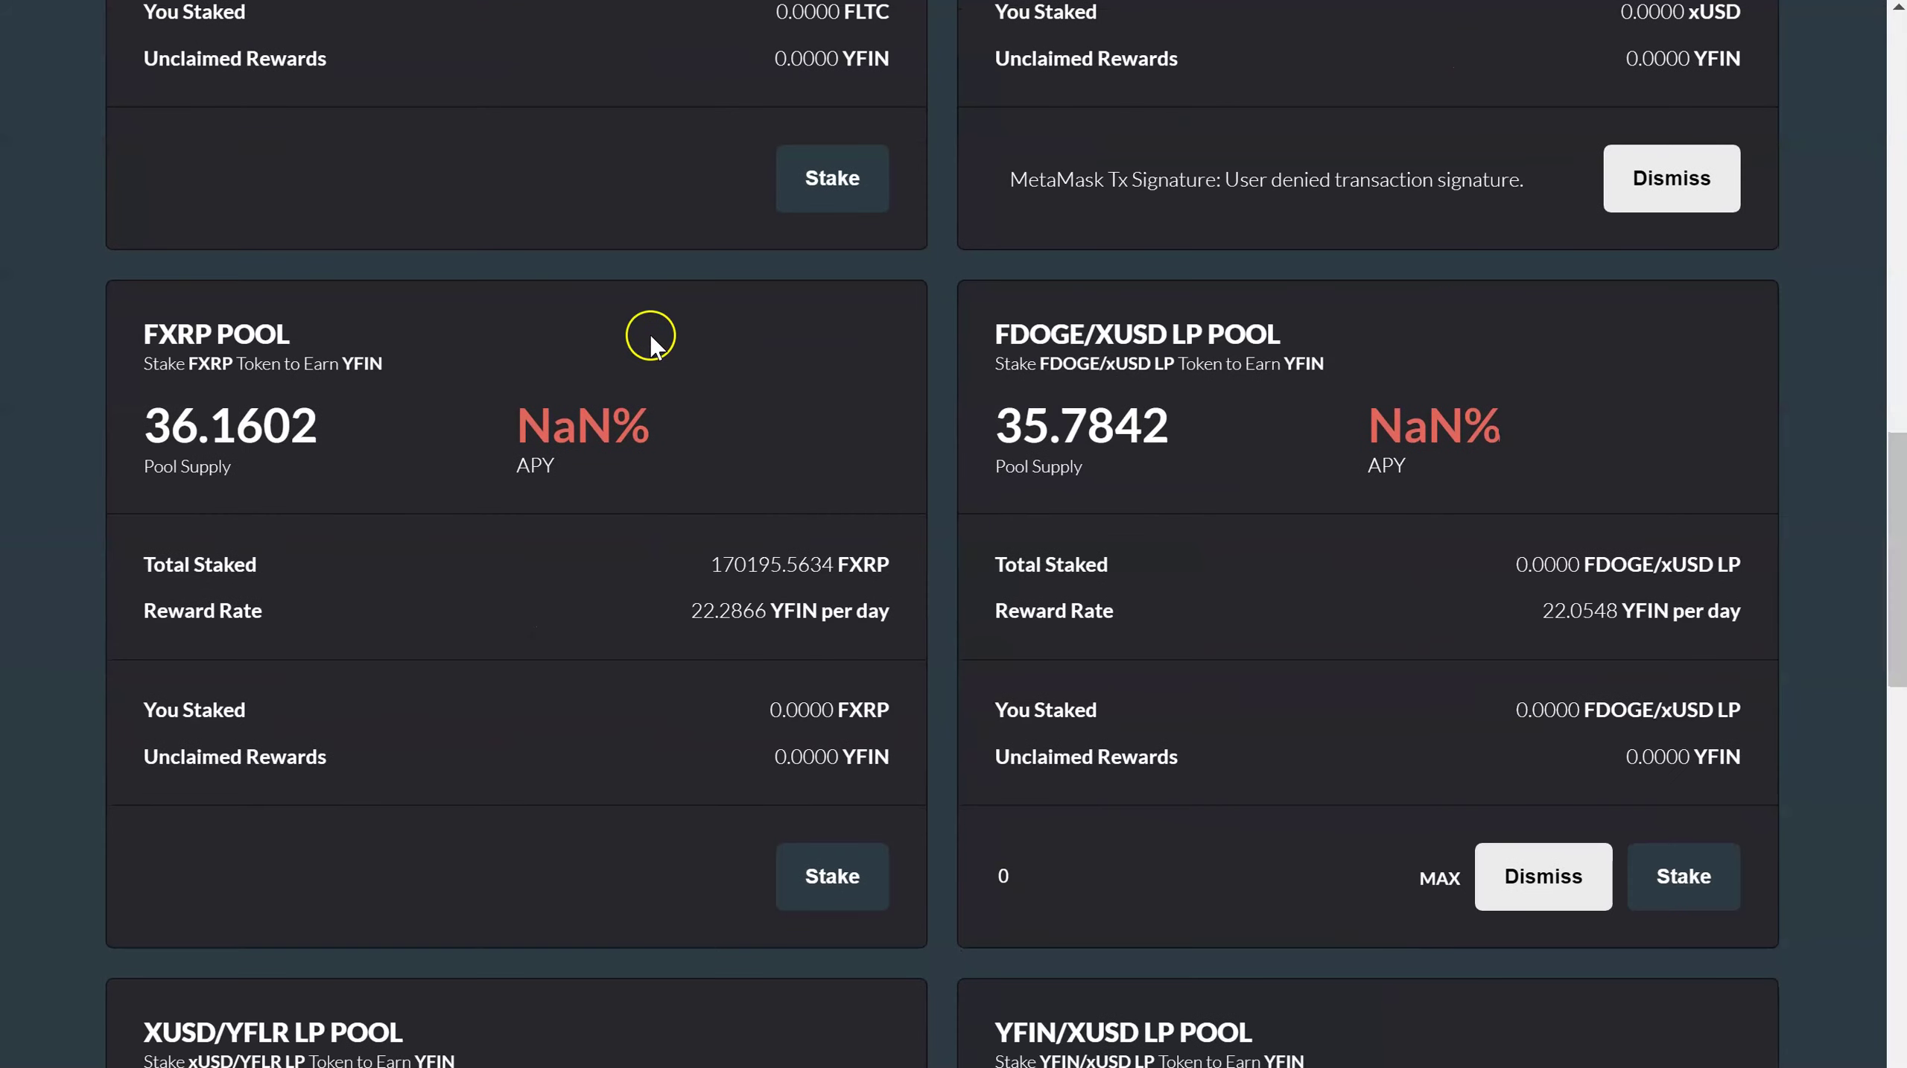
scroll(646, 337, down, 6)
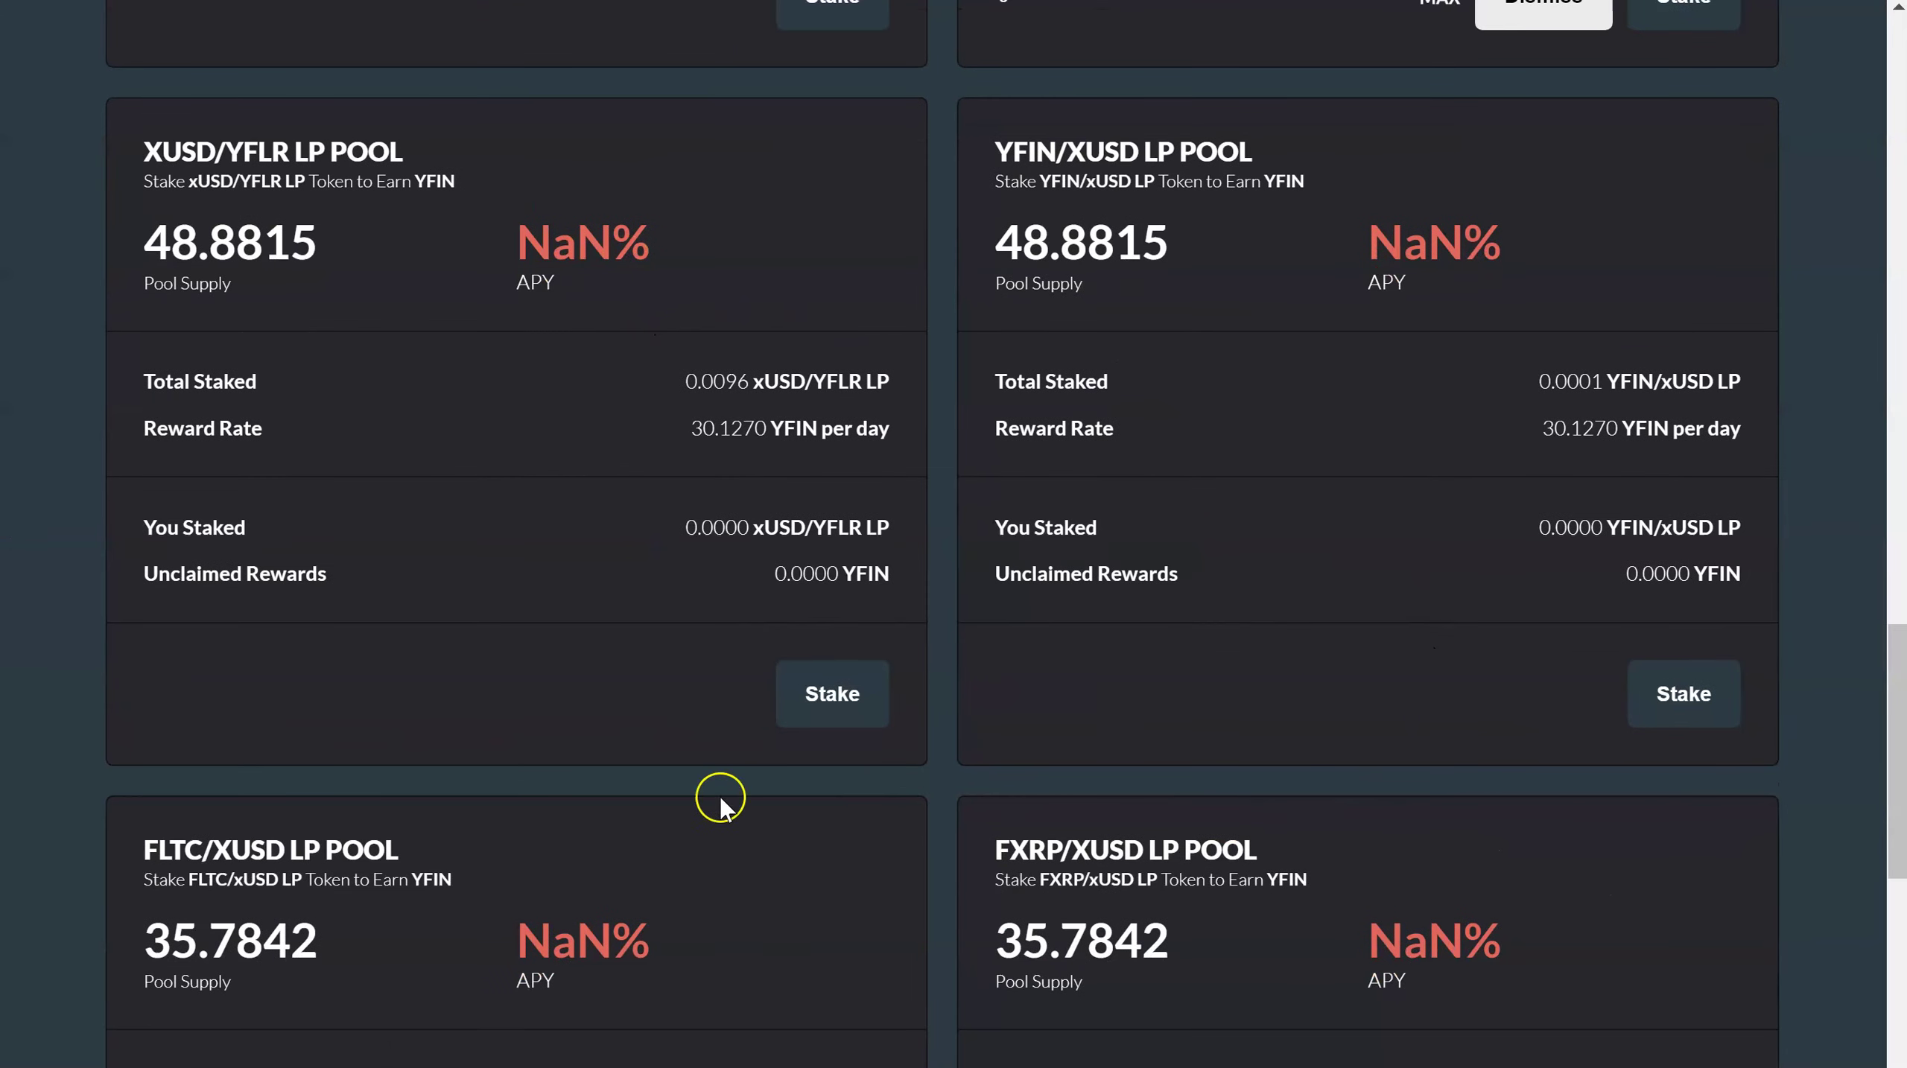
scroll(1286, 836, down, 1)
scroll(1463, 653, down, 5)
scroll(1463, 650, up, 1)
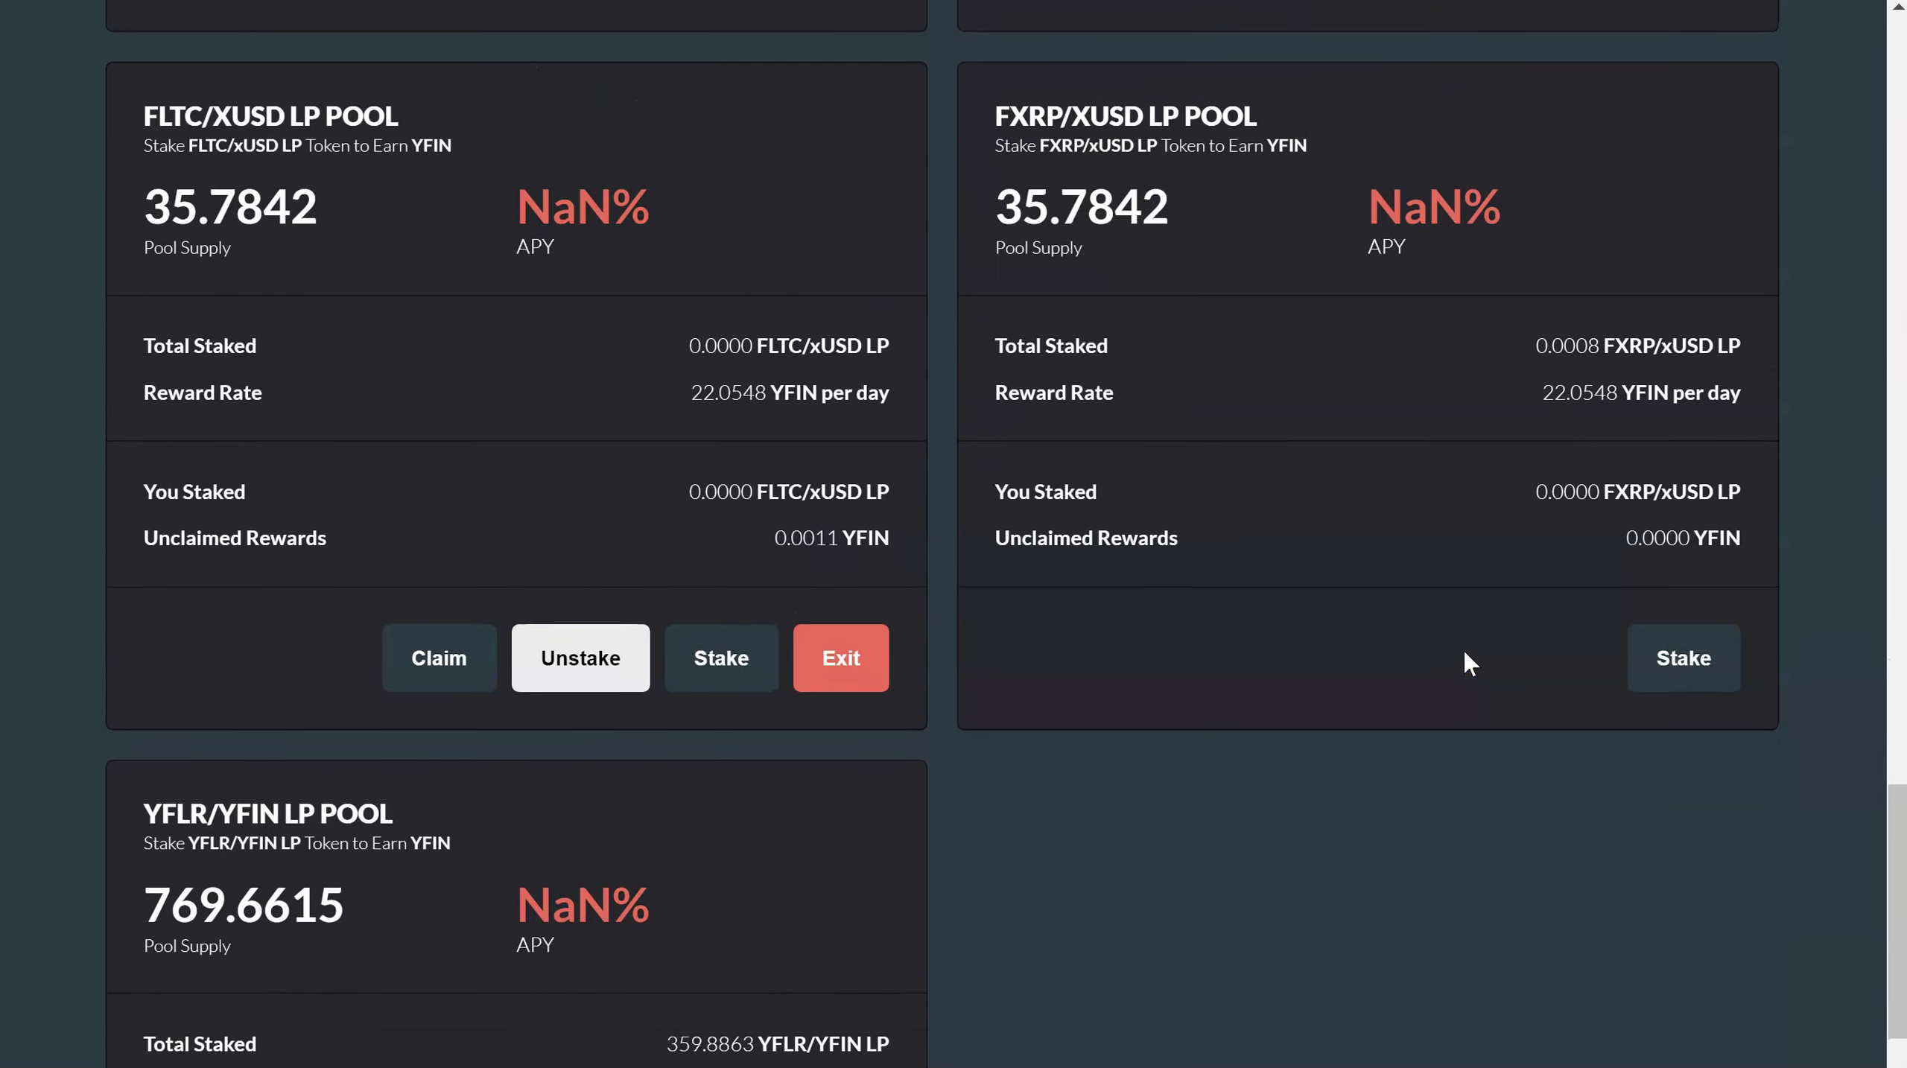
scroll(1463, 650, up, 5)
scroll(1463, 651, up, 5)
scroll(1463, 648, up, 5)
scroll(1463, 649, up, 10)
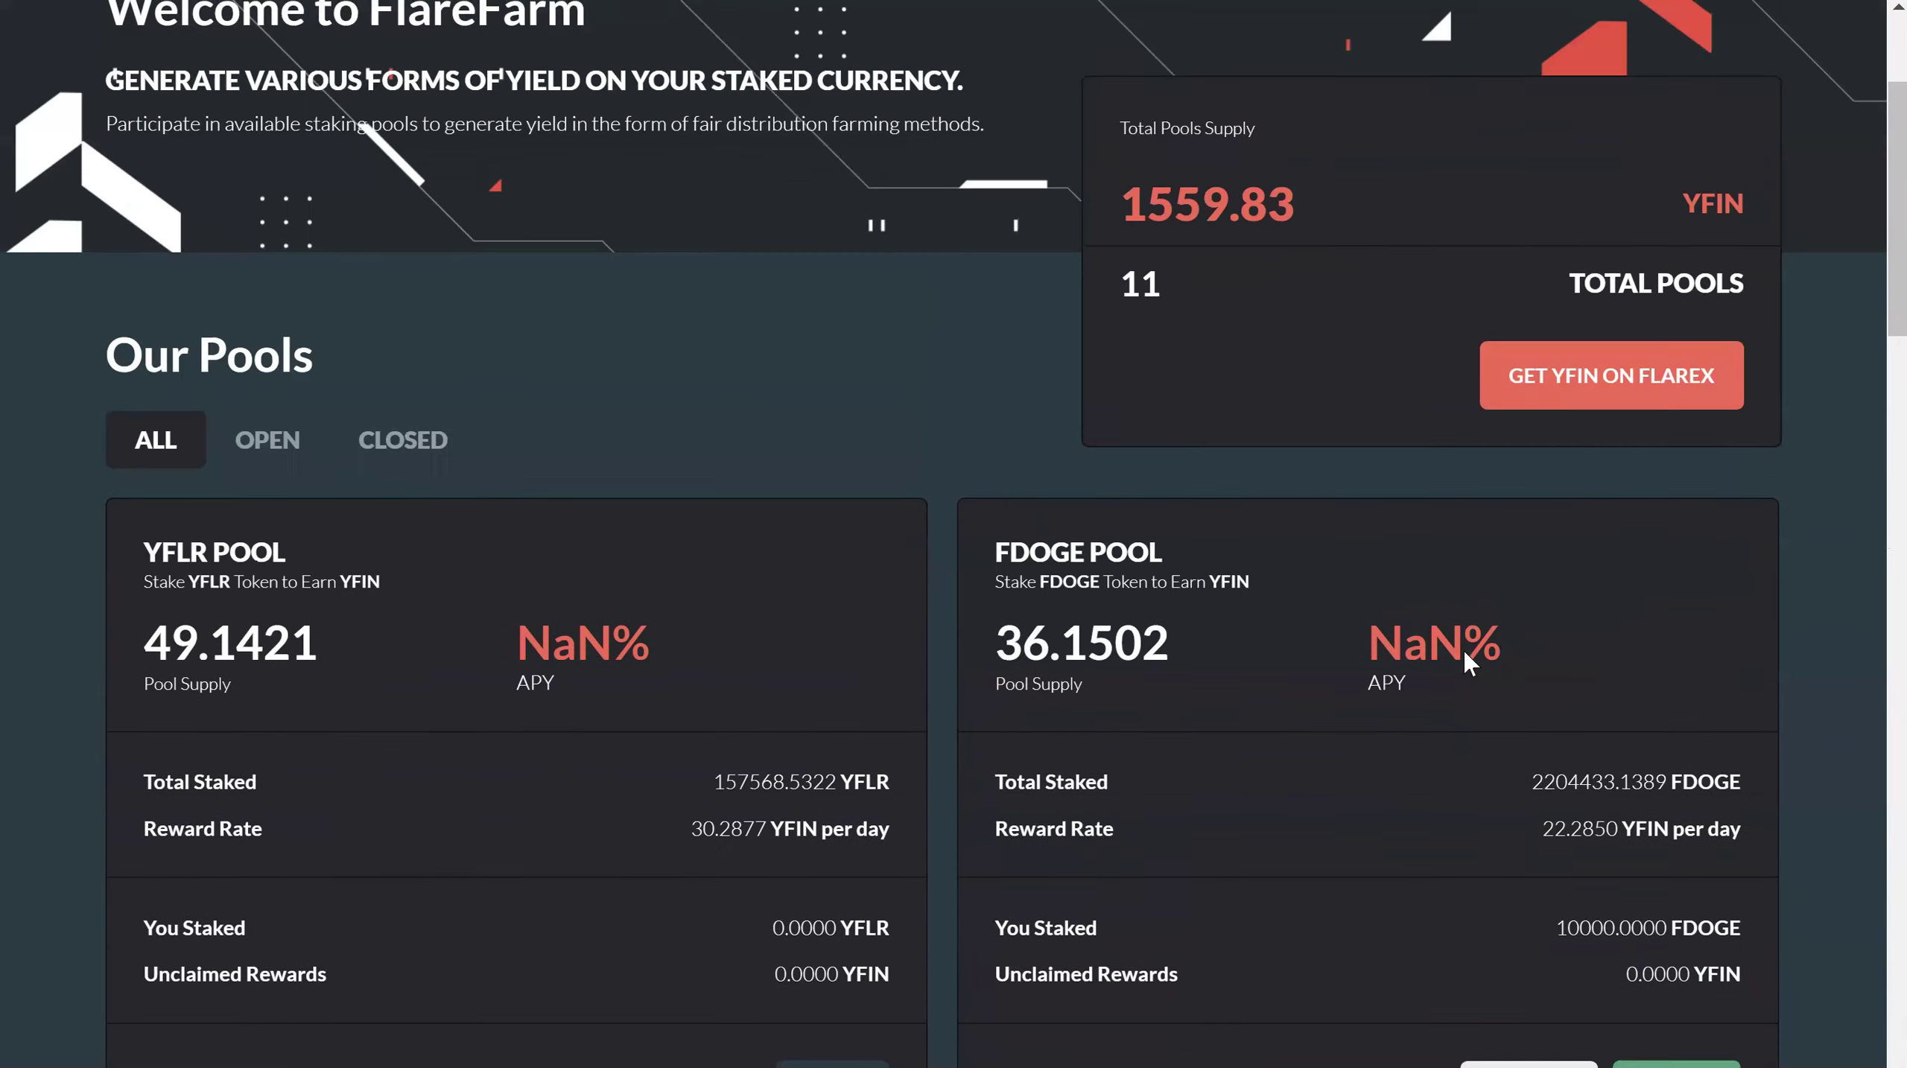
scroll(1463, 649, up, 3)
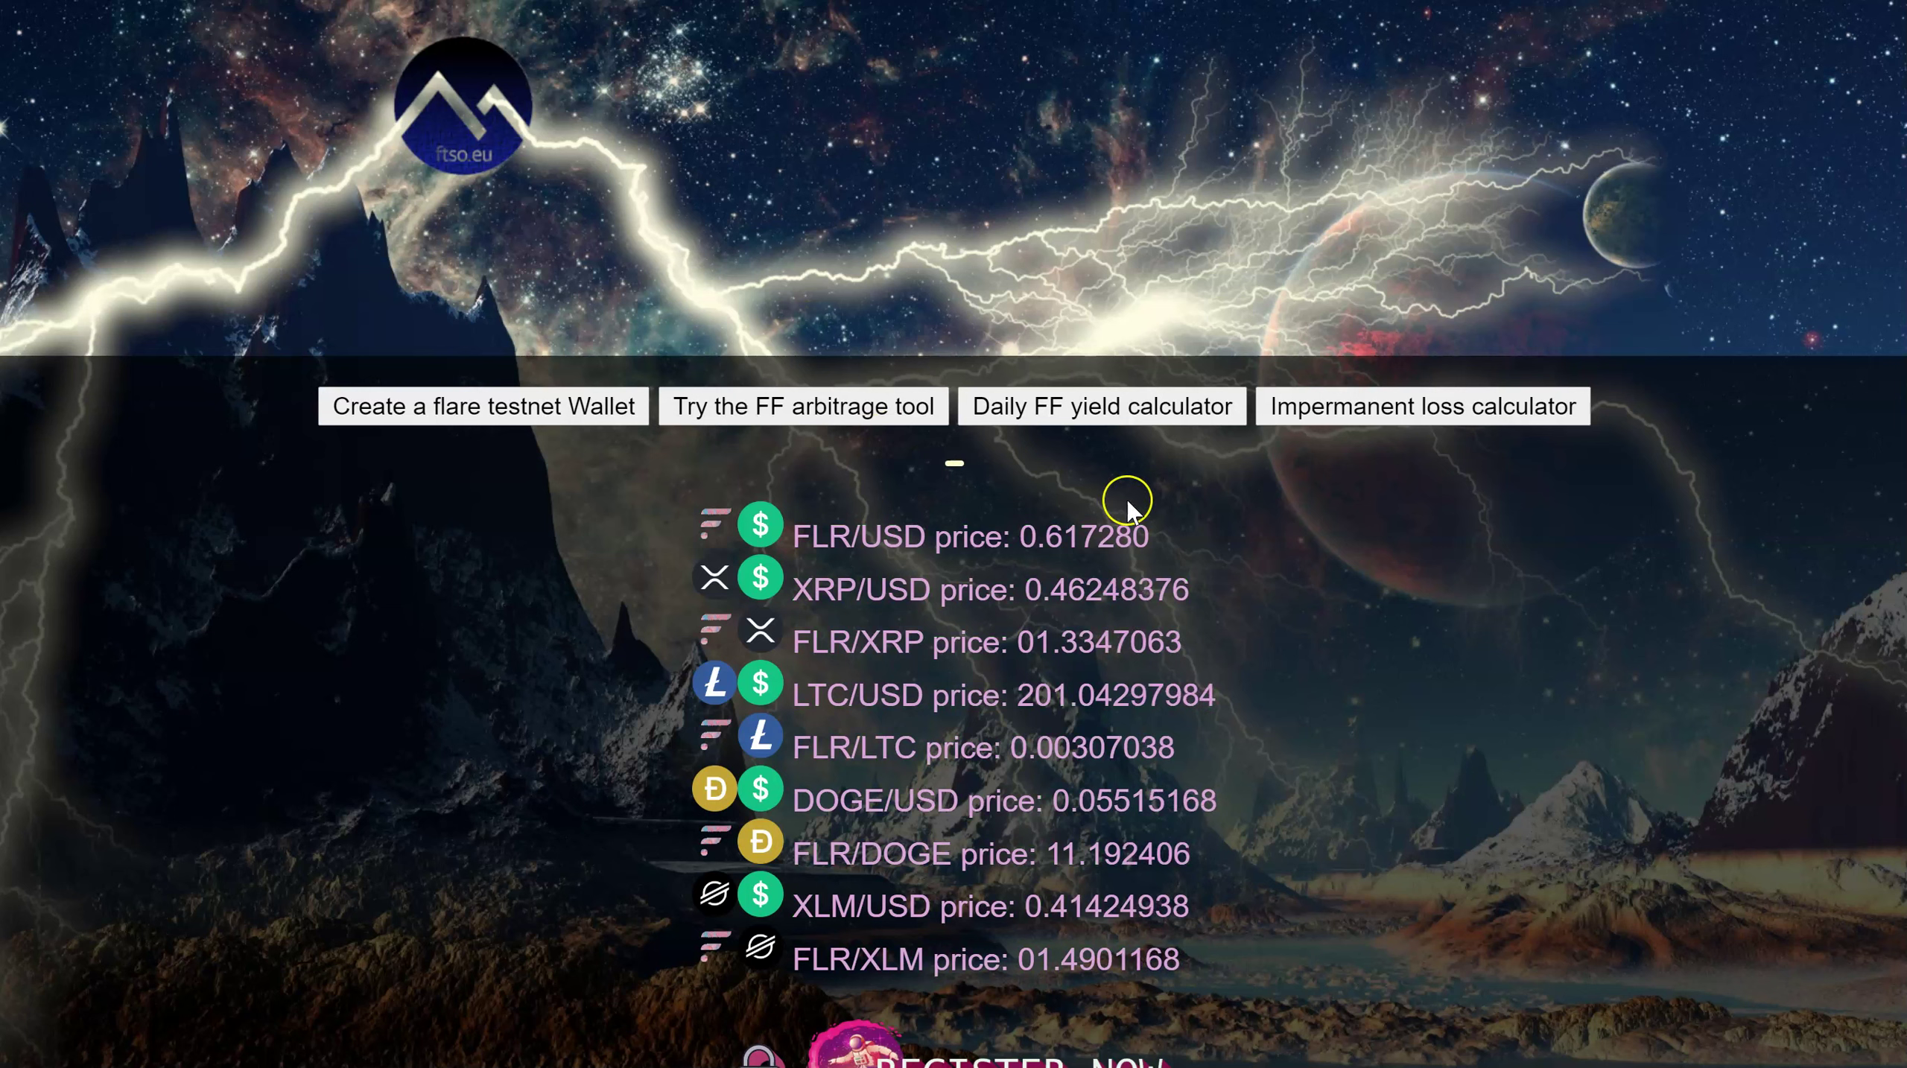
- Open the triangular arbitrage tool via ftso.eu's 'Try the FF arbitrage tool' link
click(1083, 424)
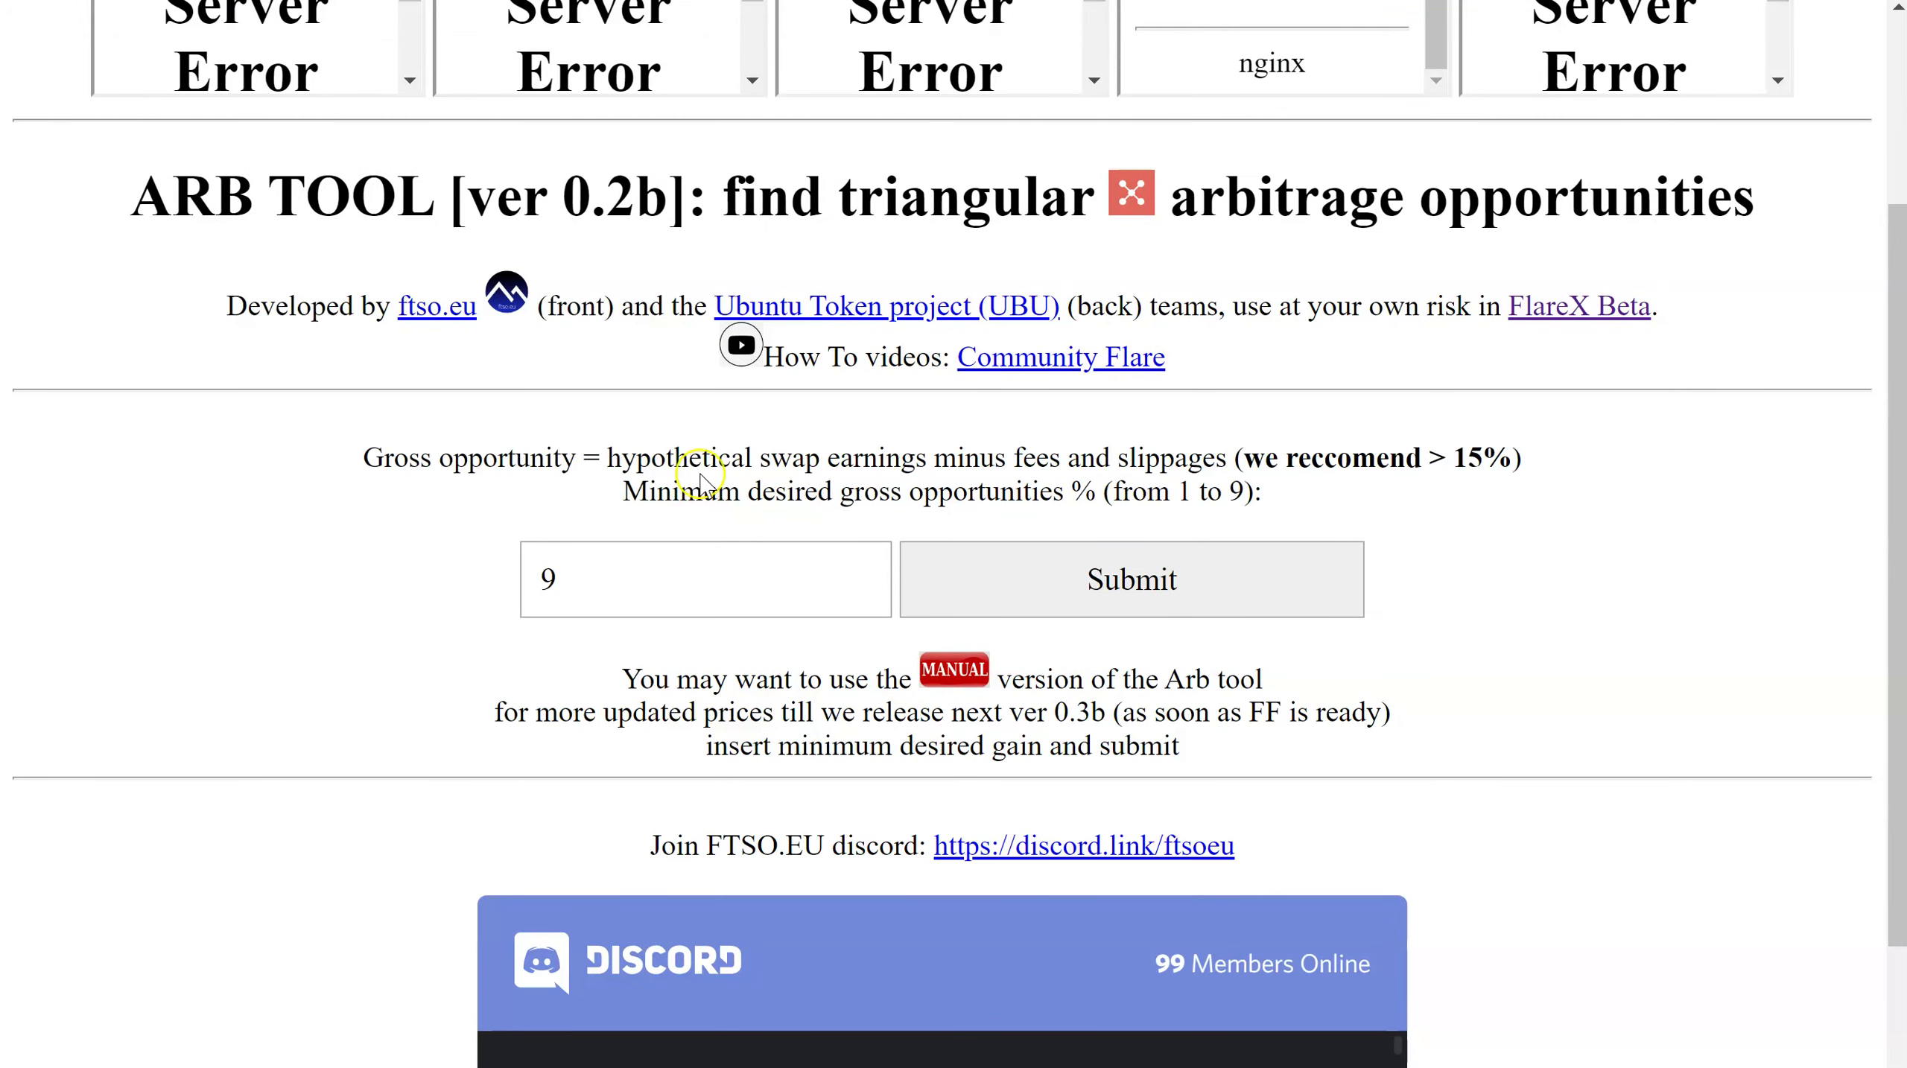
scroll(693, 492, up, 2)
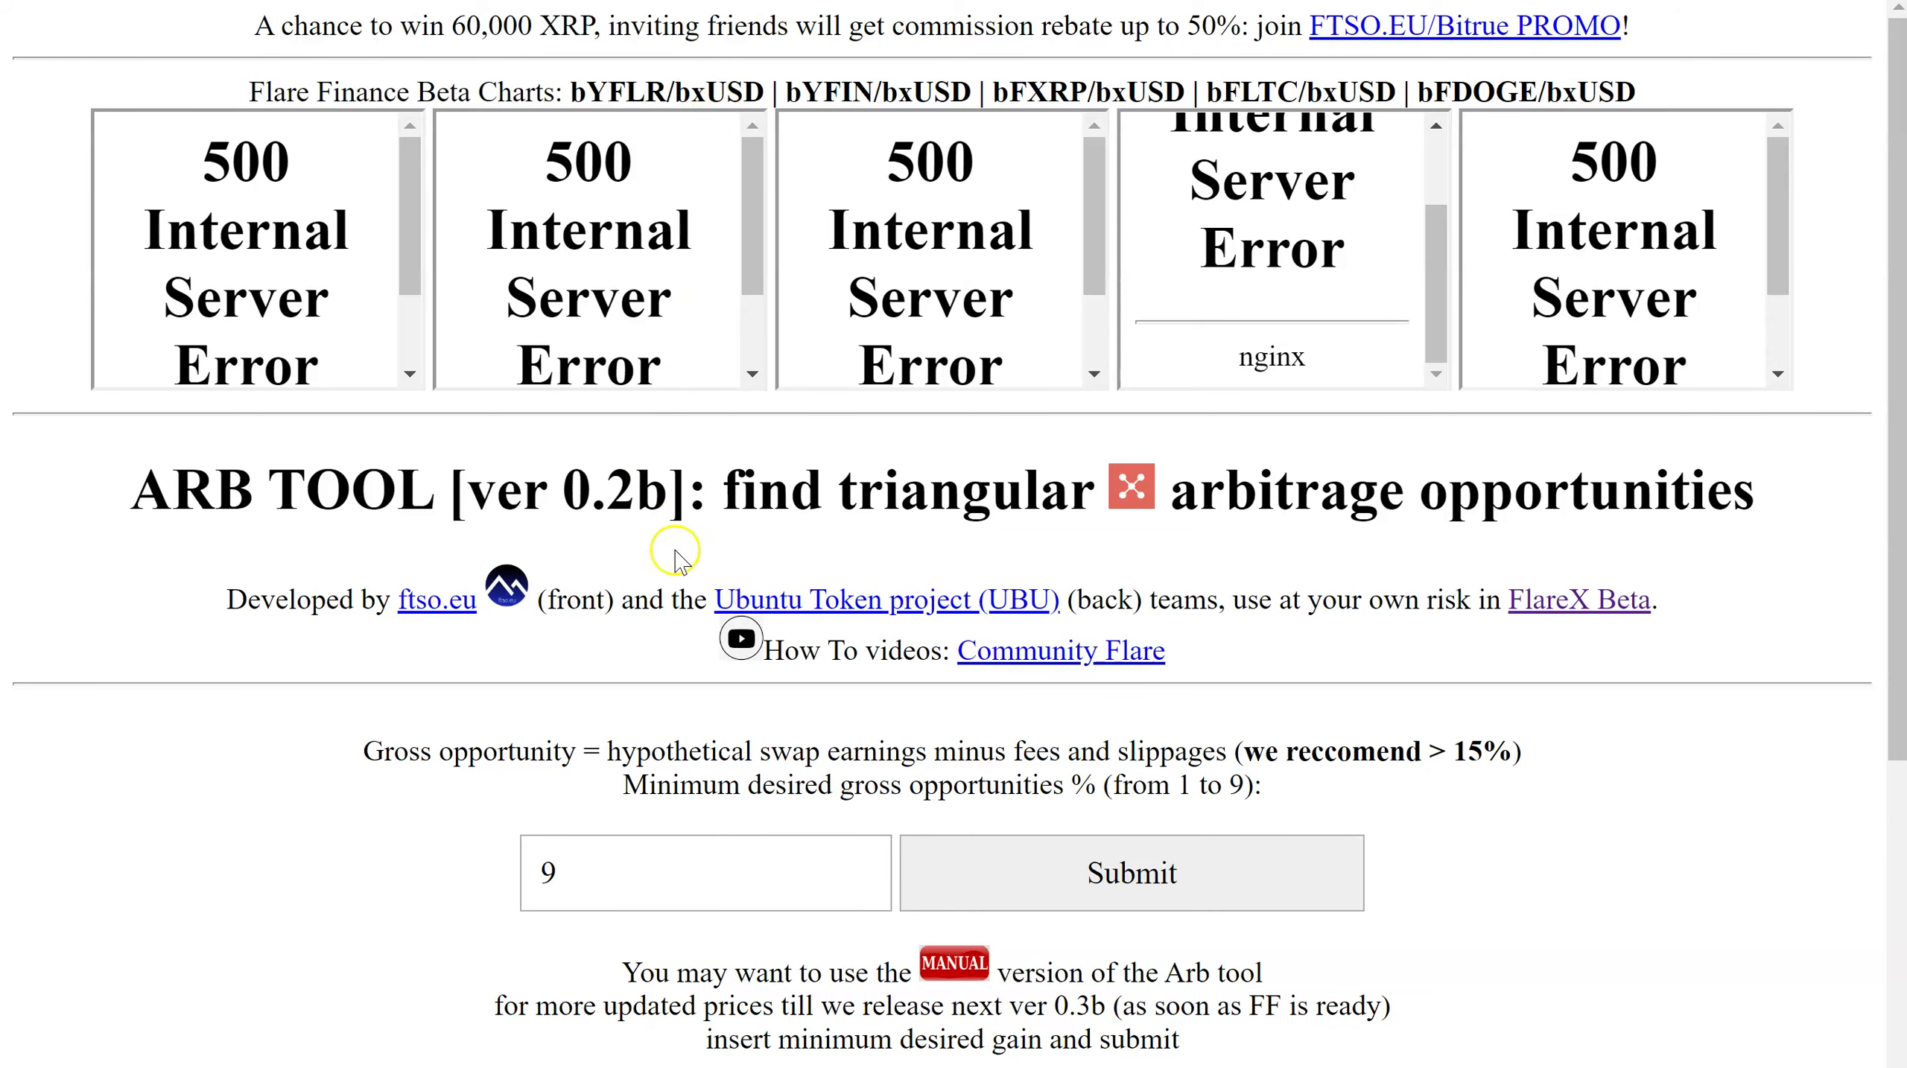
scroll(744, 788, down, 3)
scroll(745, 787, up, 4)
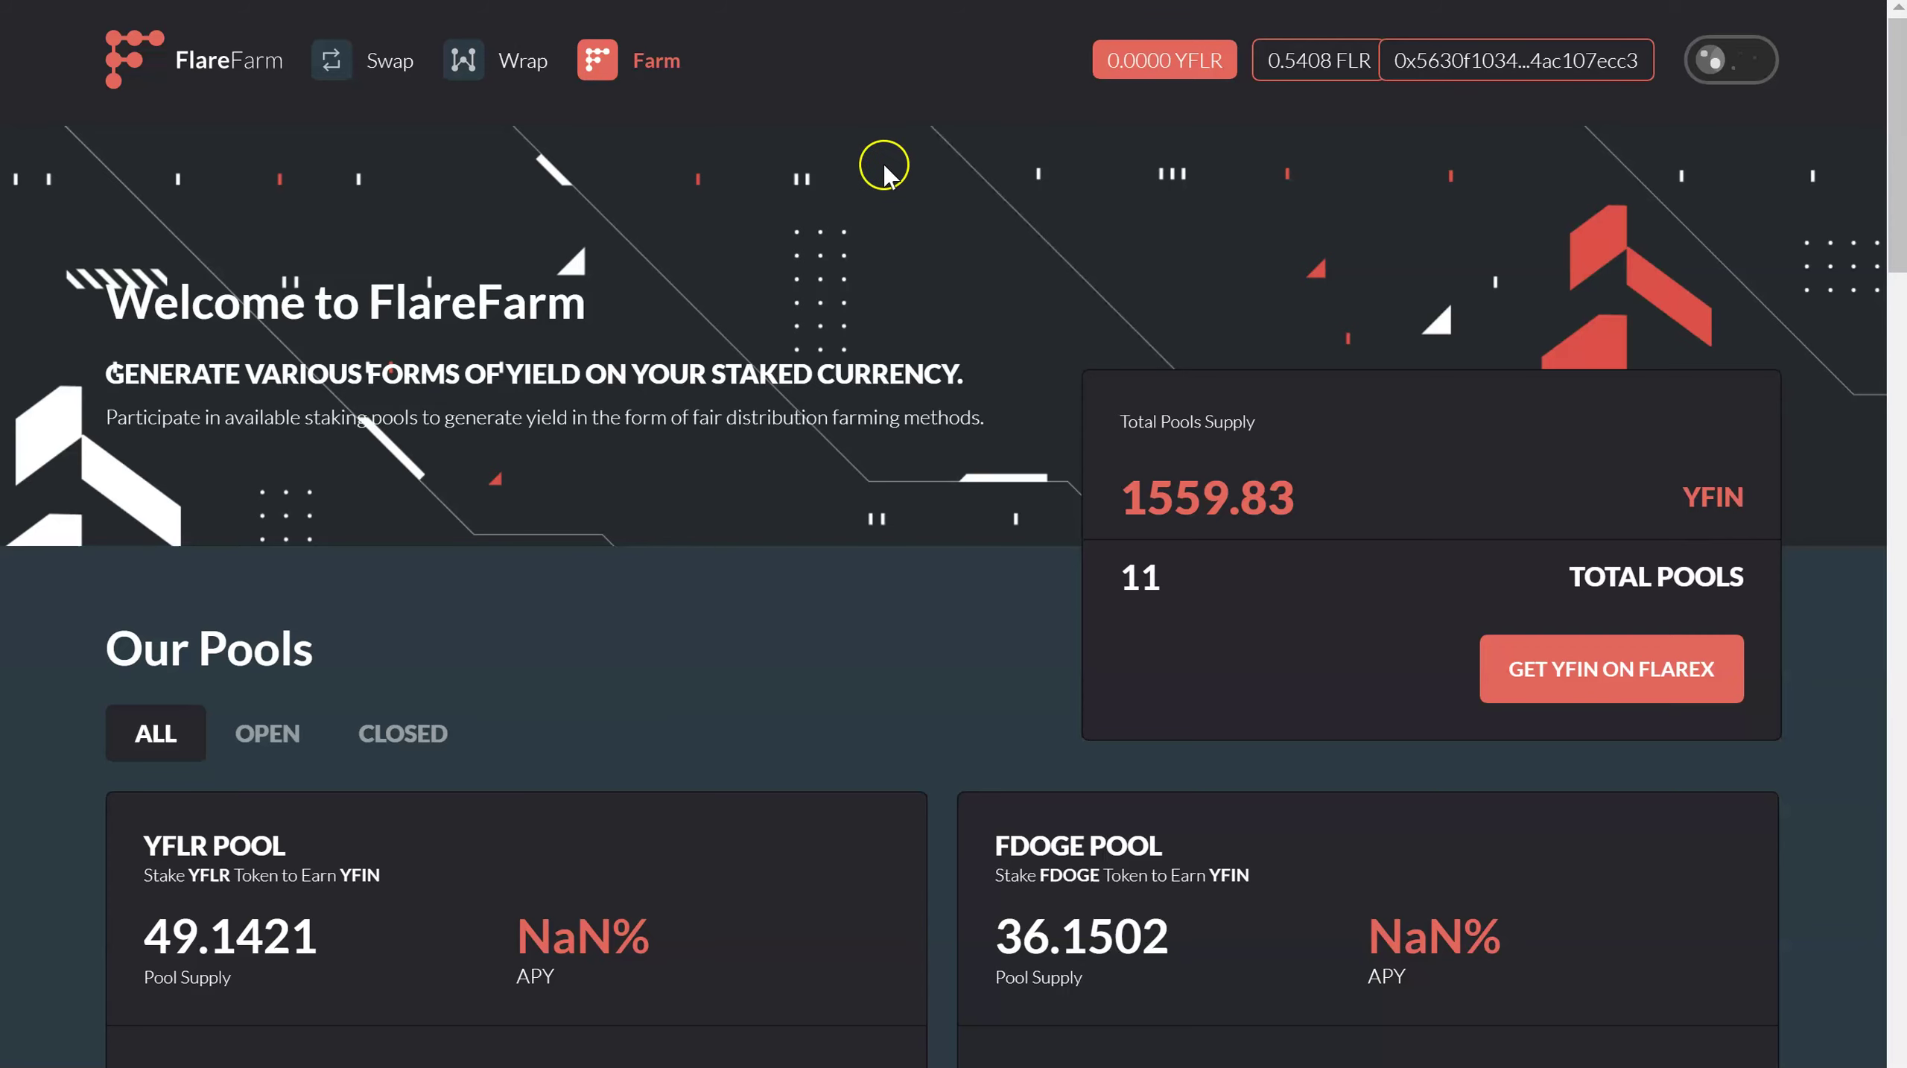
scroll(880, 170, down, 5)
scroll(885, 221, down, 6)
scroll(885, 220, down, 6)
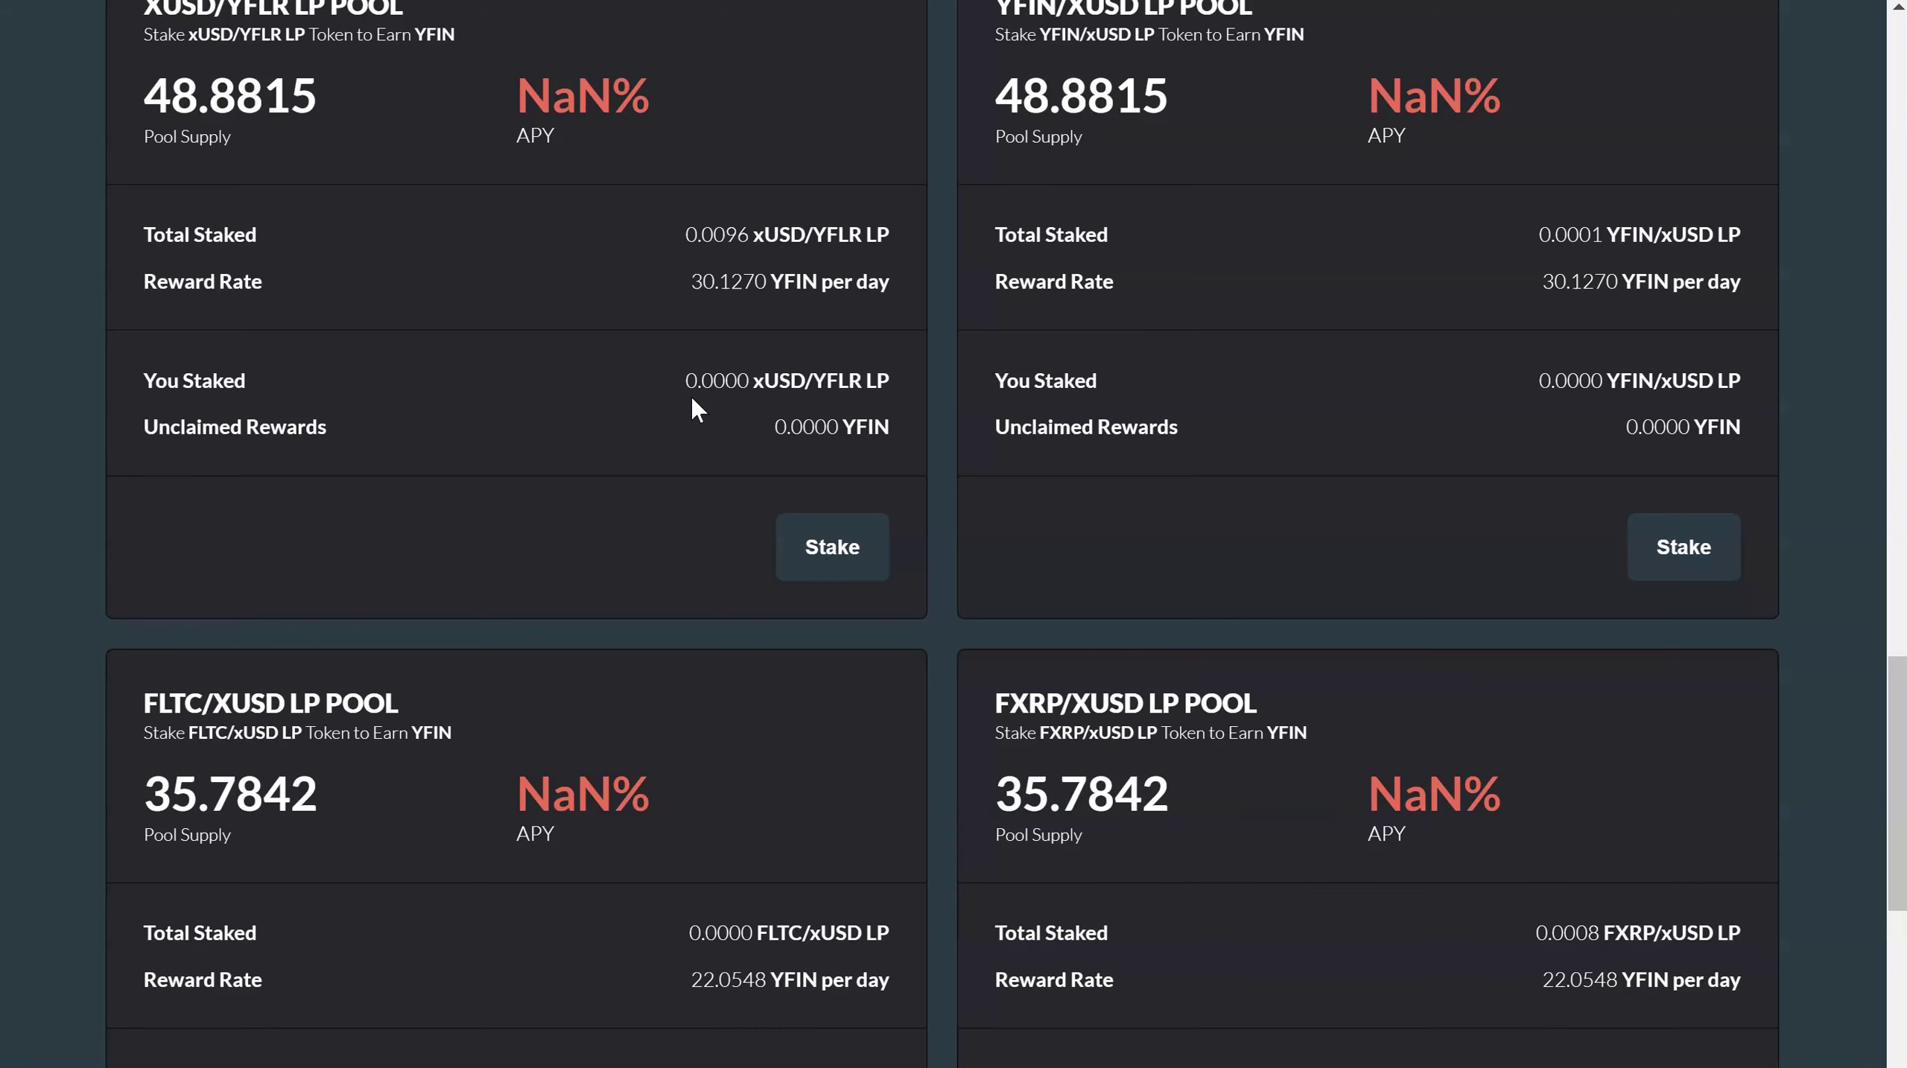
scroll(692, 395, down, 4)
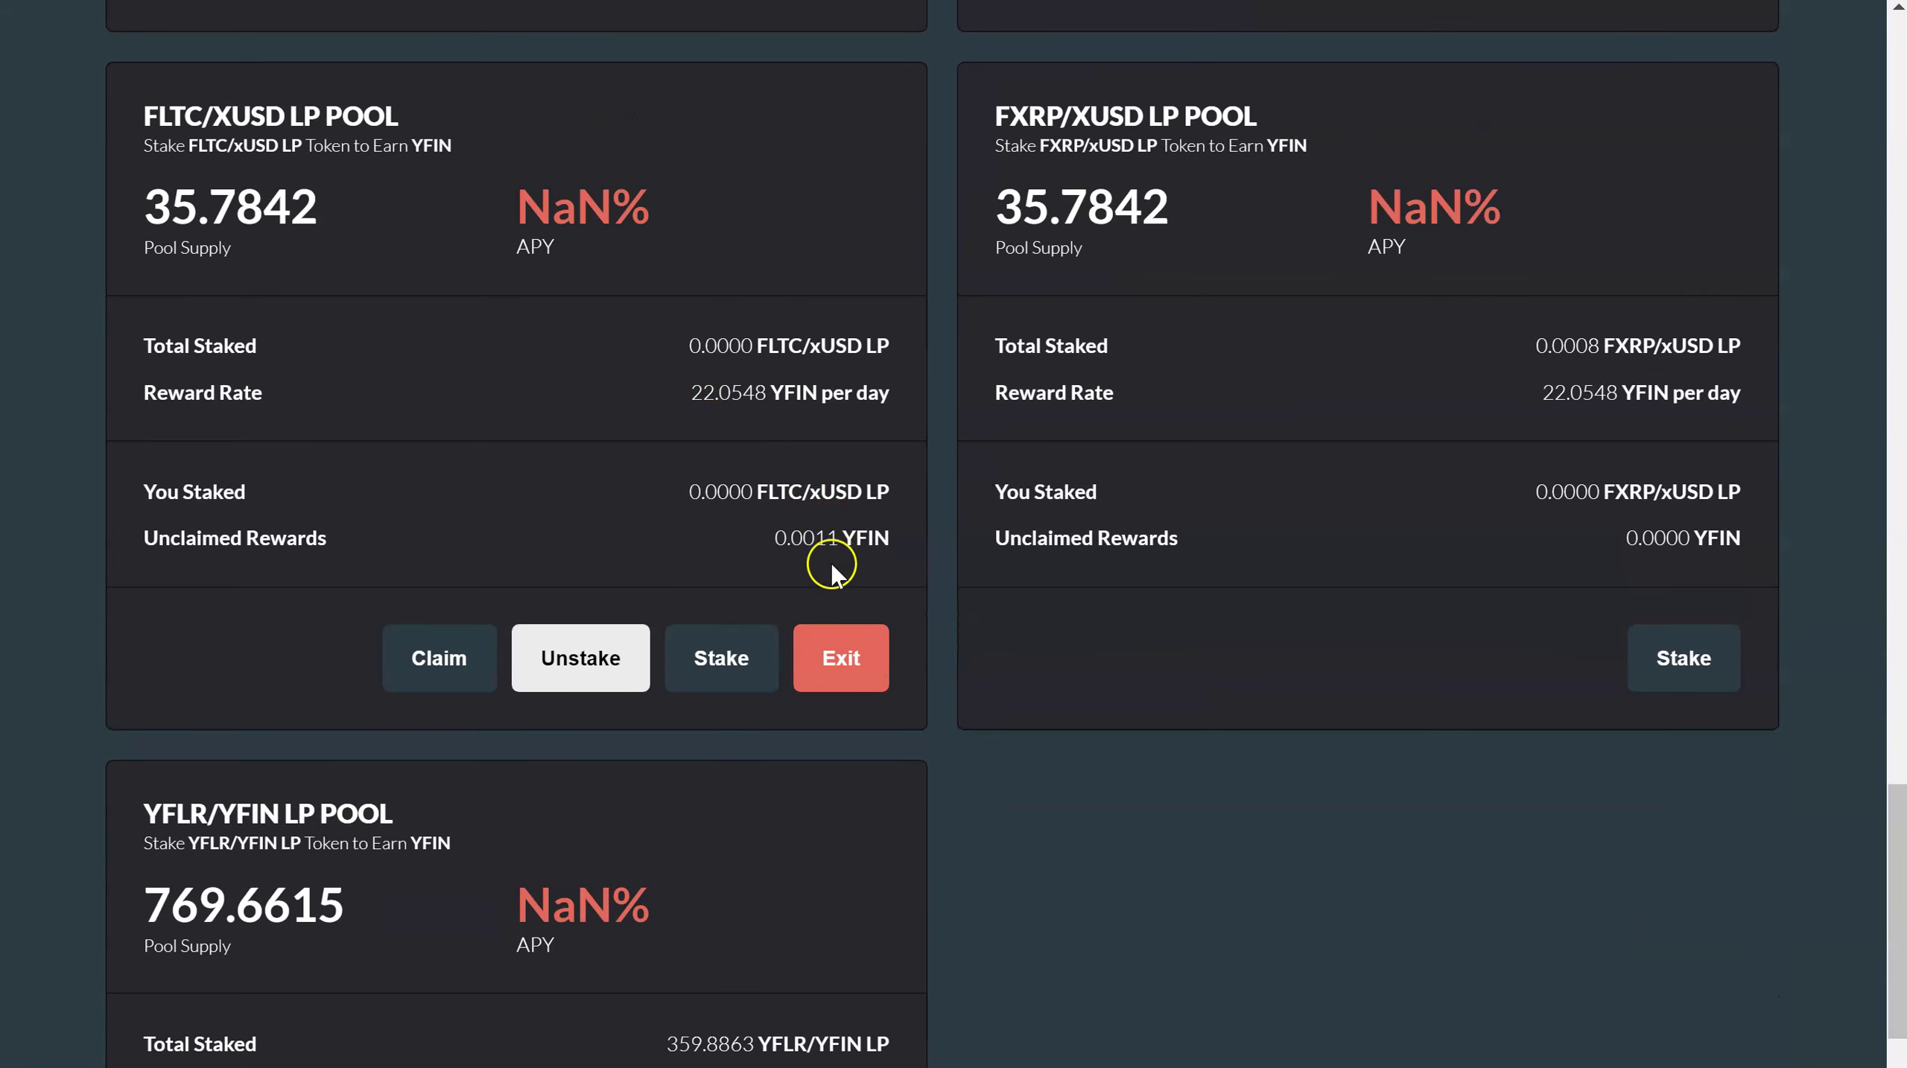
scroll(933, 490, up, 6)
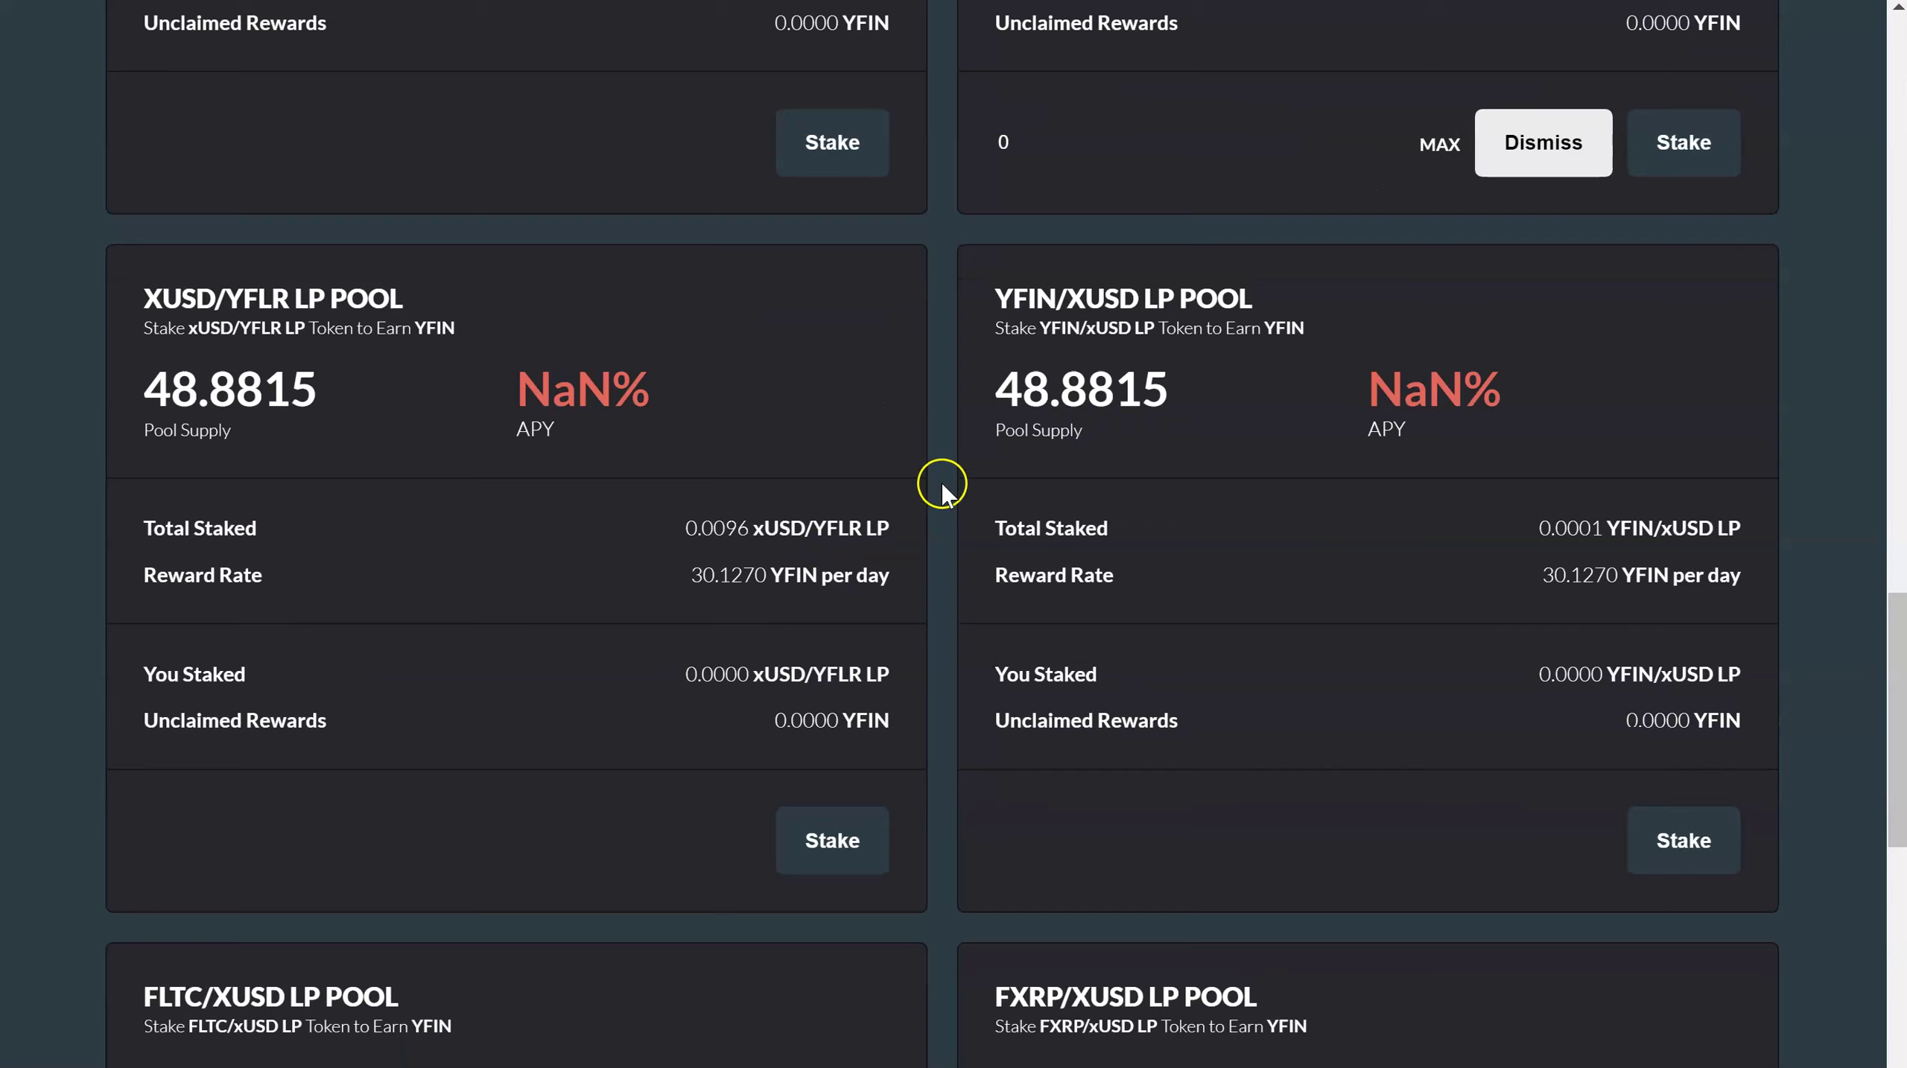
scroll(942, 490, up, 5)
scroll(942, 489, up, 6)
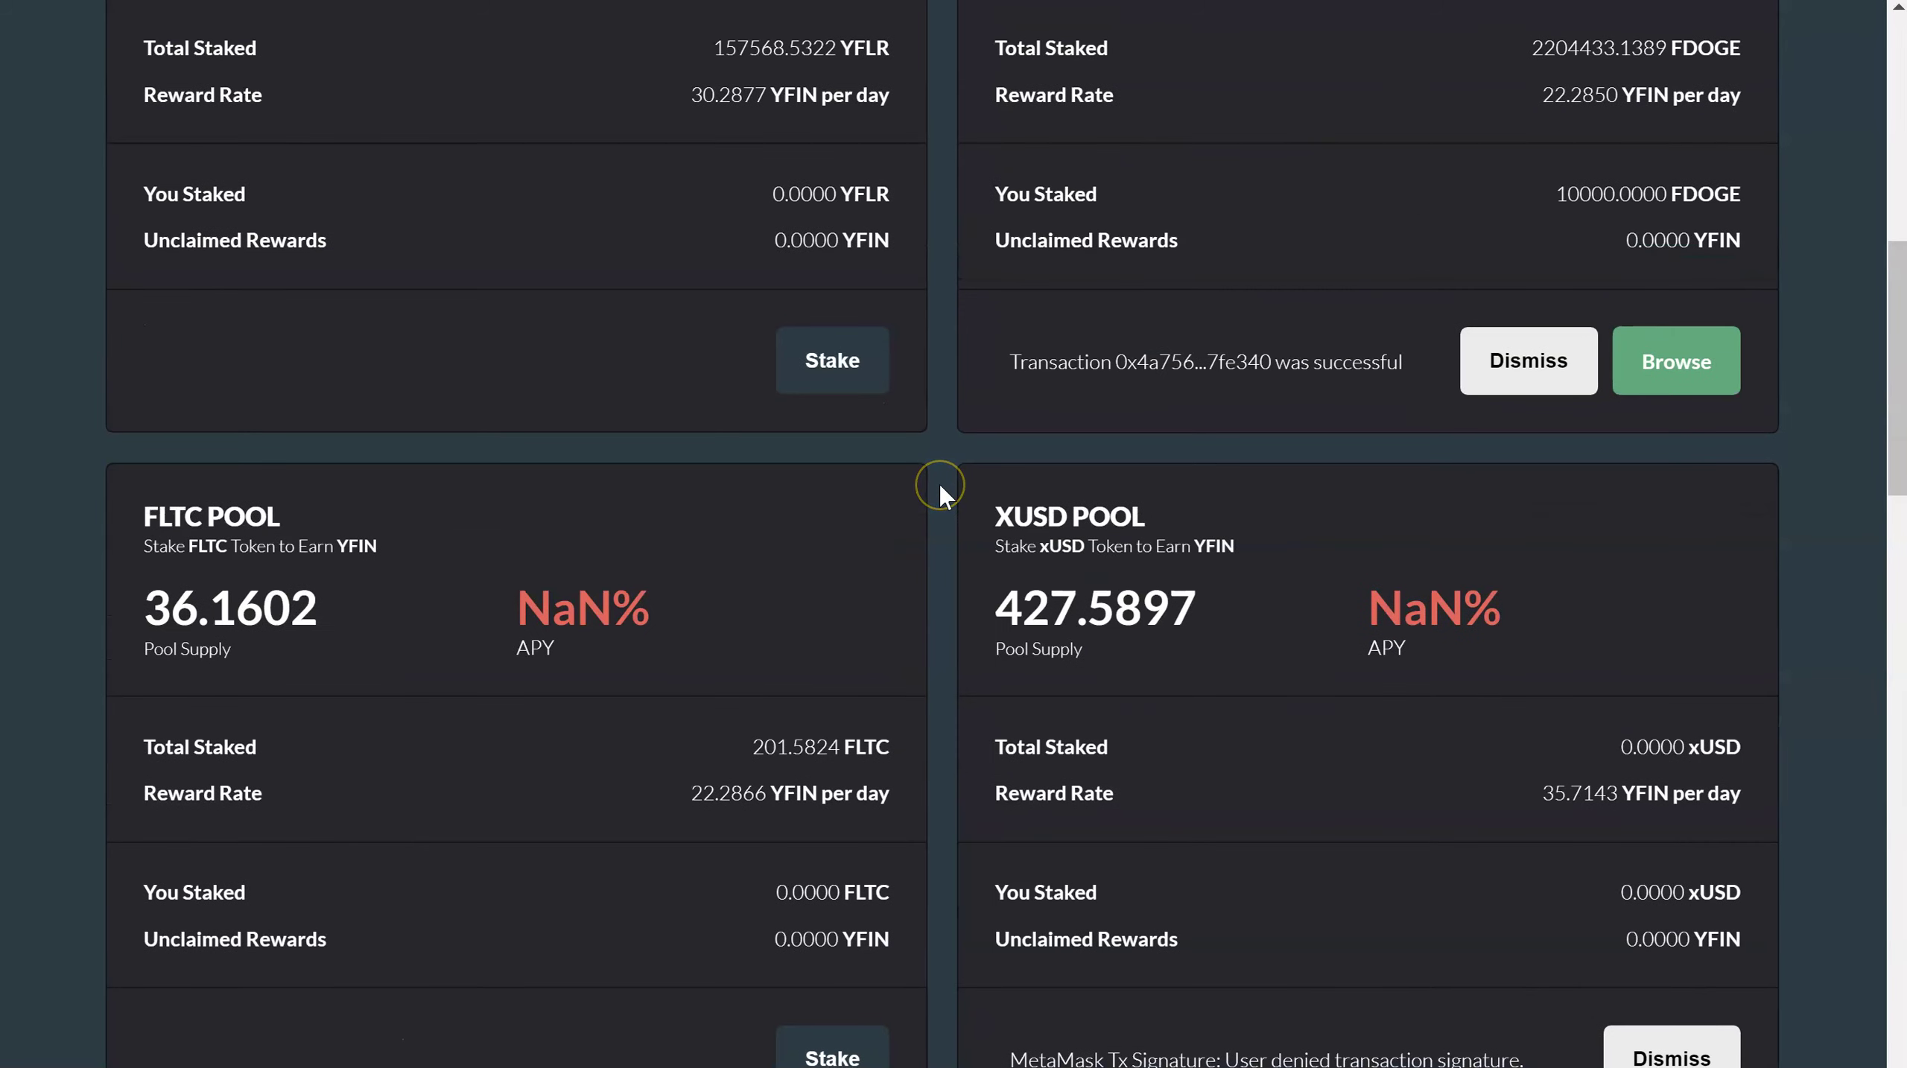
scroll(942, 489, up, 2)
scroll(1624, 545, up, 1)
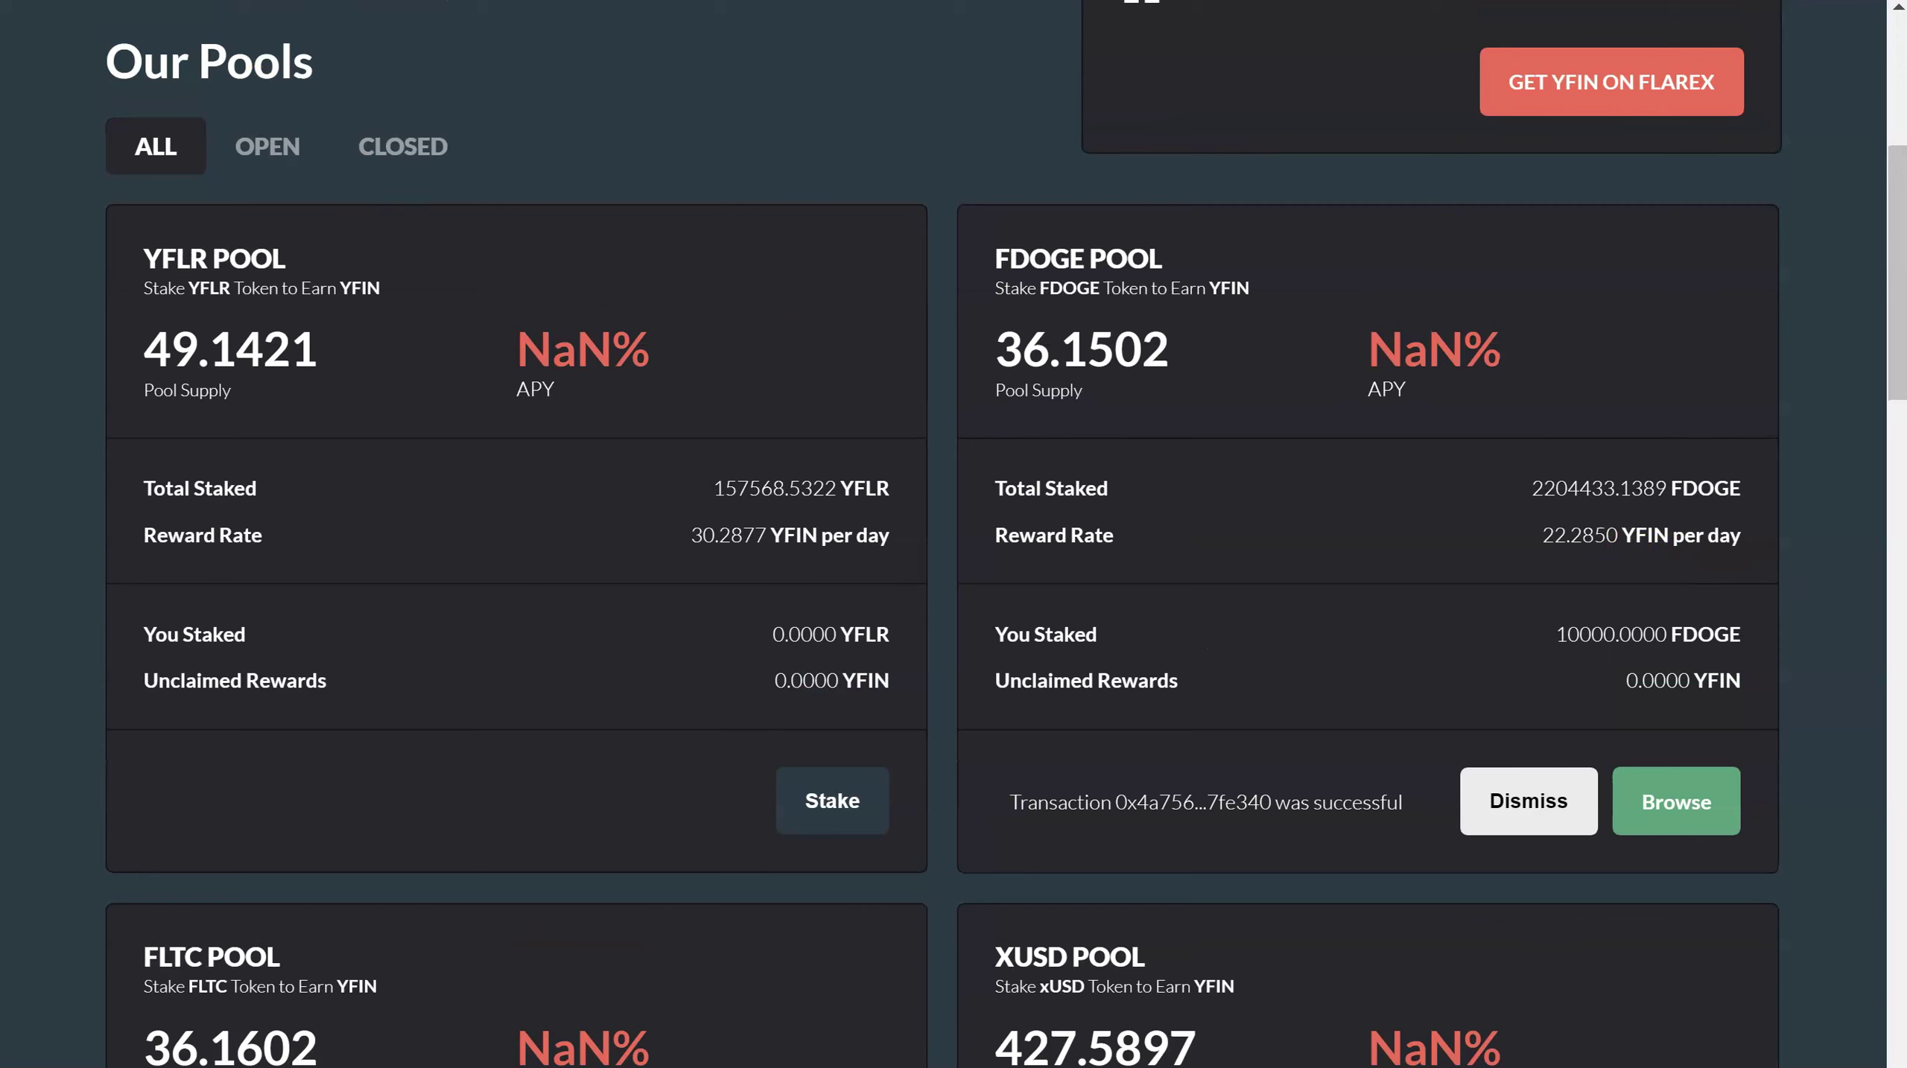
- Reload FlareFarm with F5 so the pools show updated figures, including FDOGE at 36.1134
key(F5)
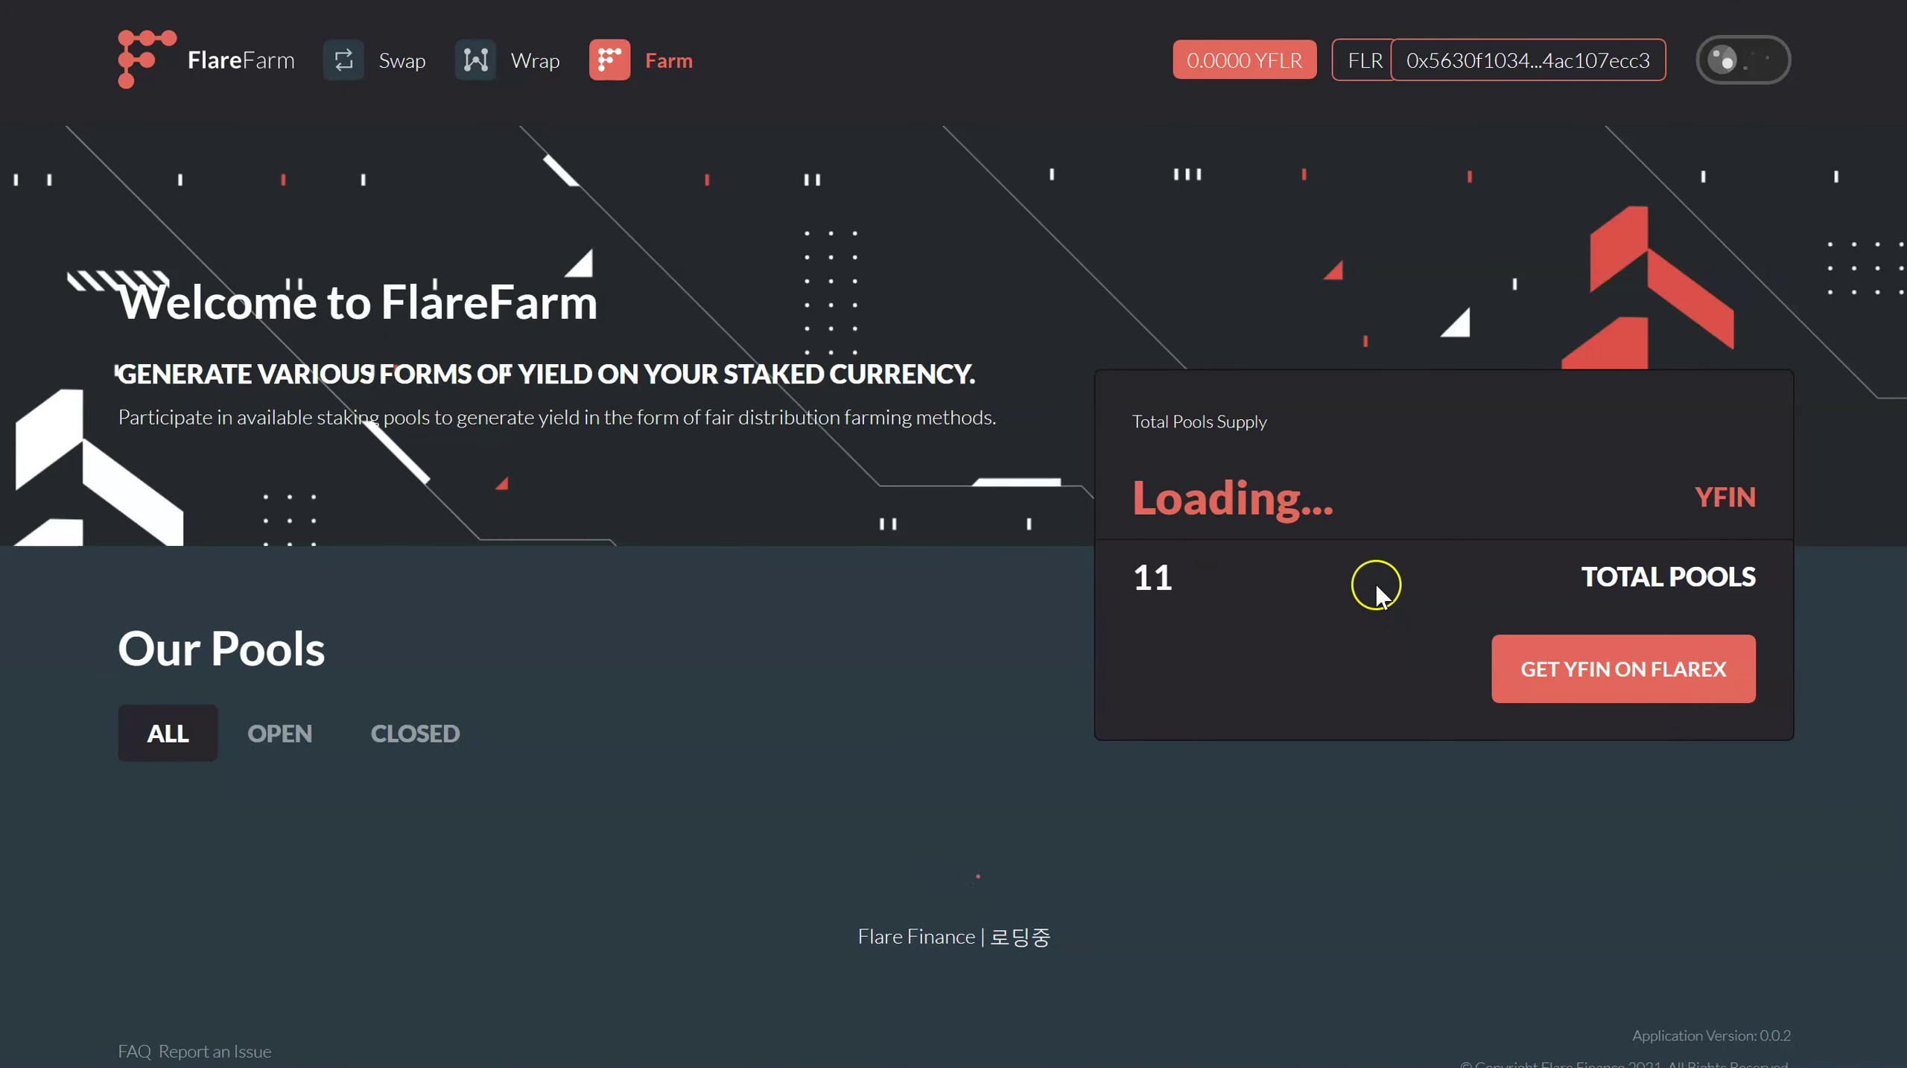
scroll(1375, 576, down, 3)
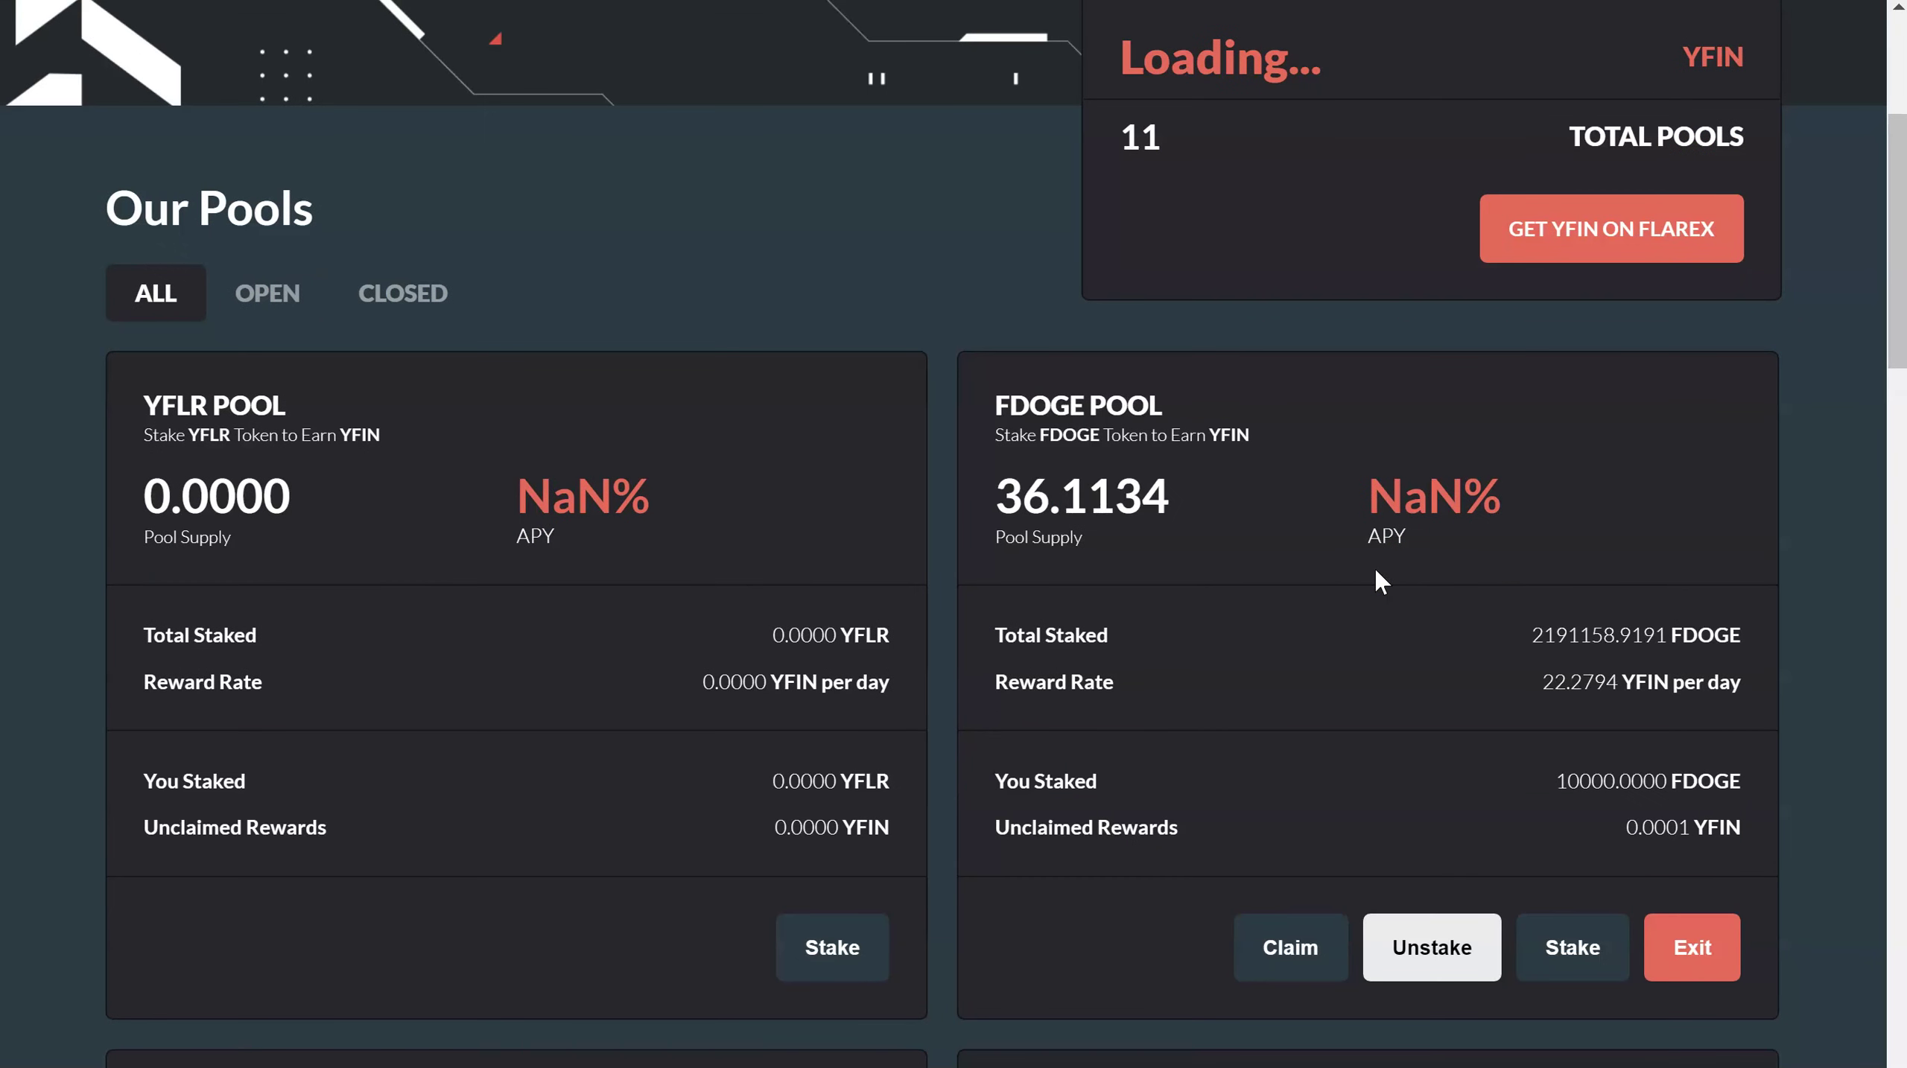
scroll(1375, 573, down, 2)
scroll(1375, 572, down, 11)
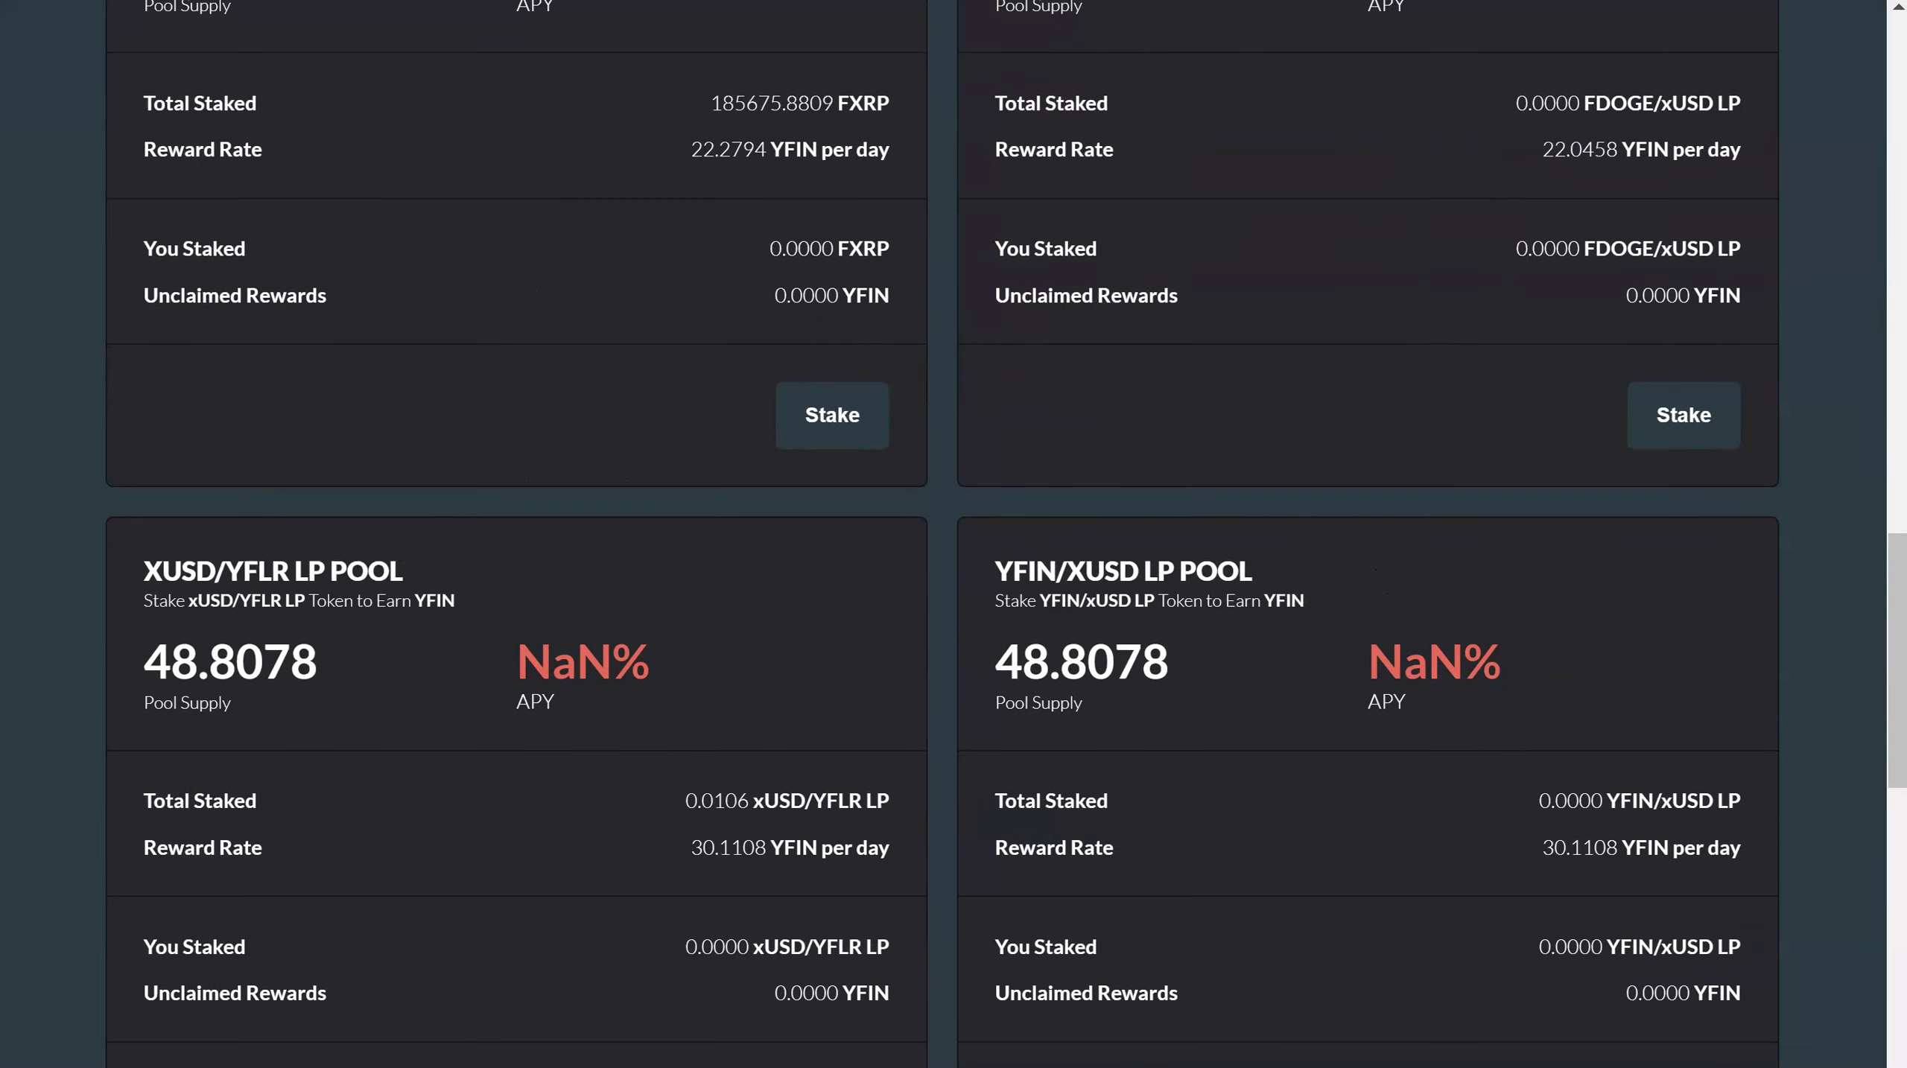
scroll(1376, 573, down, 7)
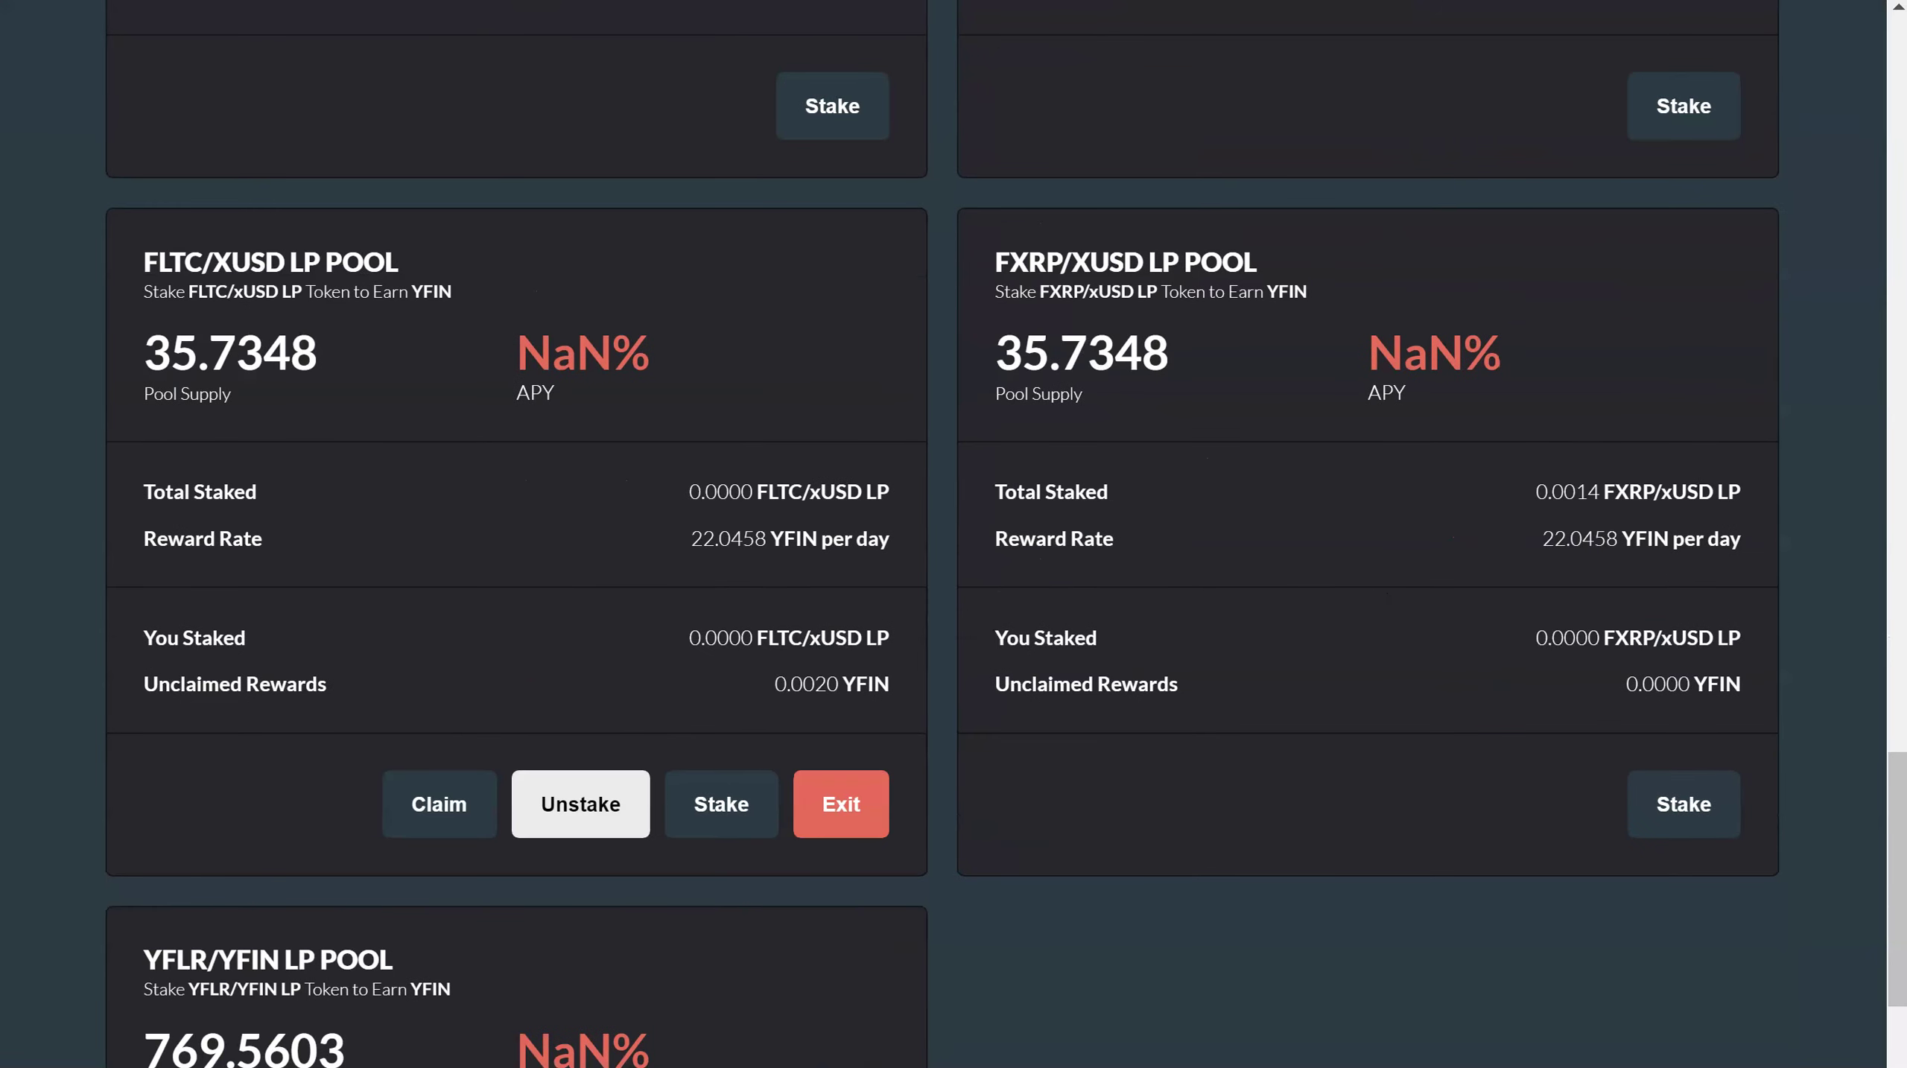
scroll(614, 534, up, 1)
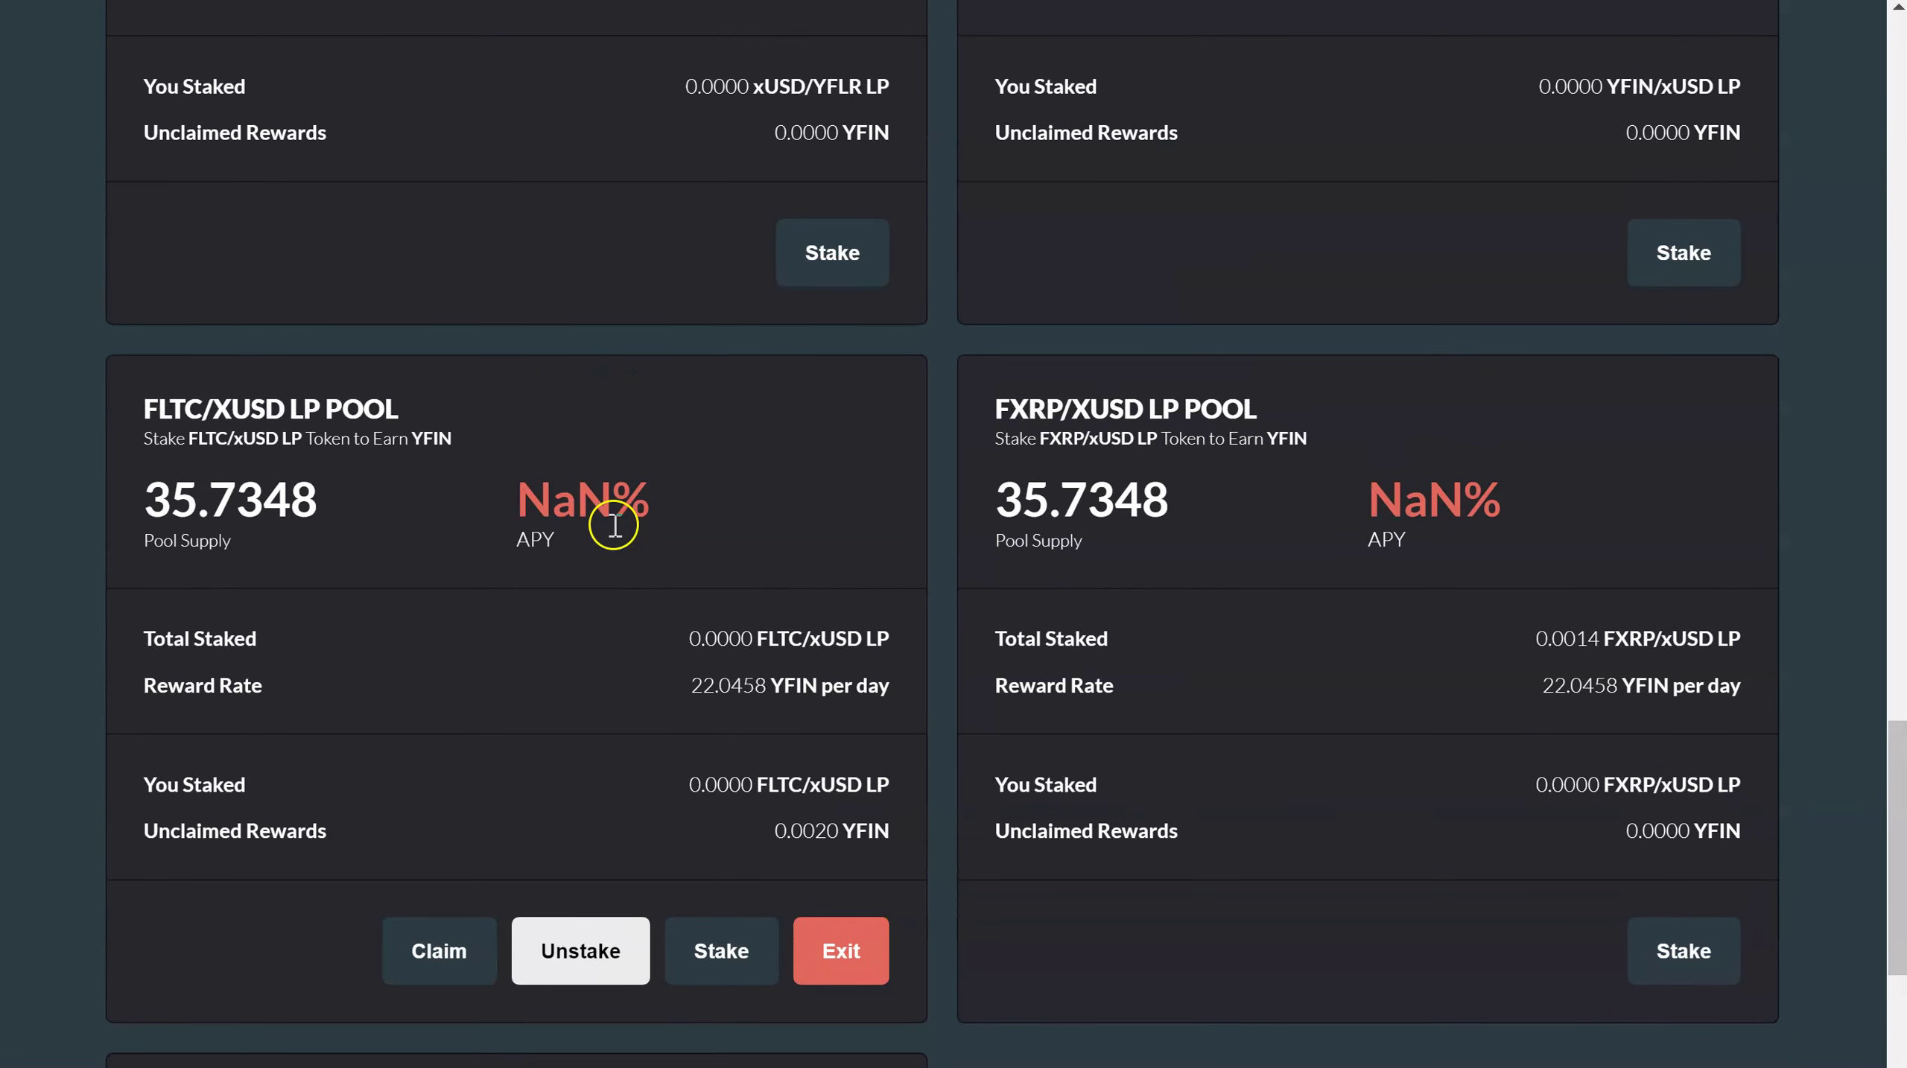
scroll(651, 642, up, 5)
scroll(656, 638, up, 10)
scroll(655, 635, up, 7)
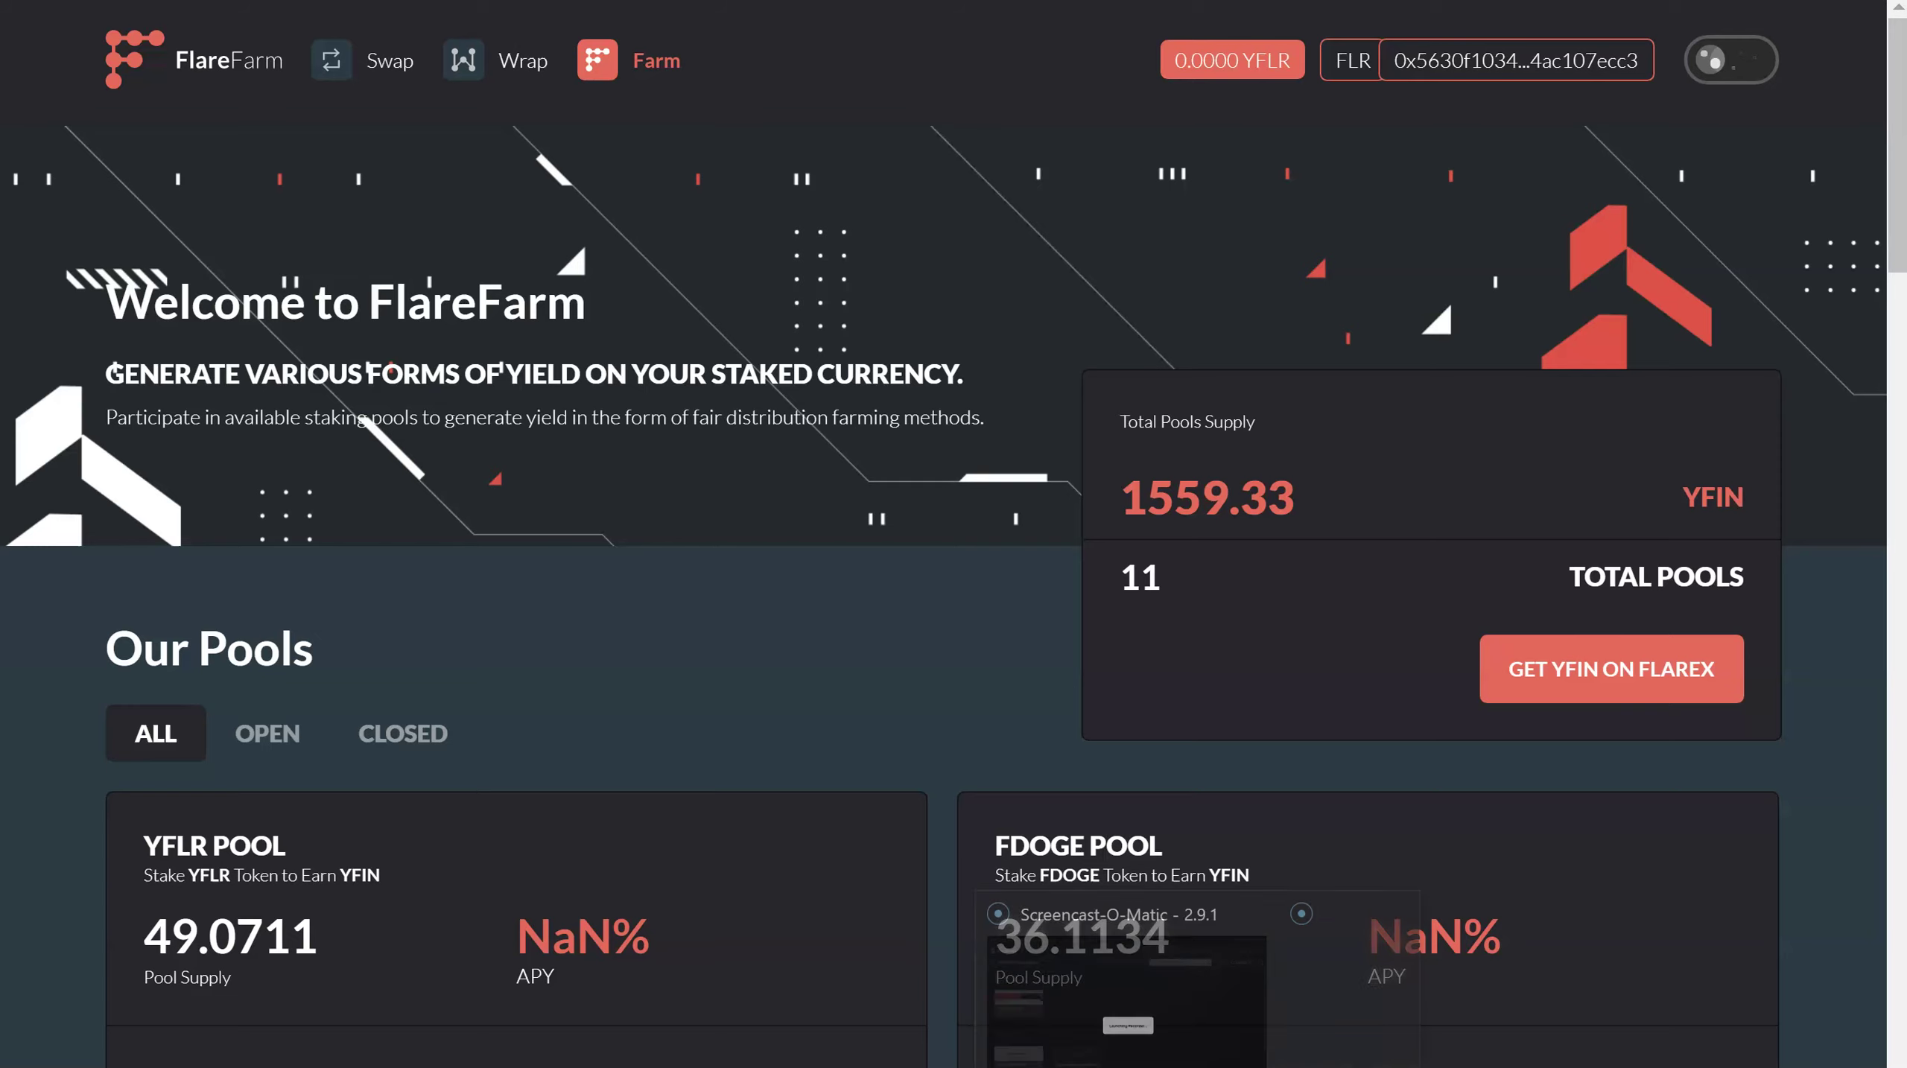
- Bring up Discord and view the Dream Tank server's #general channel messages
click(998, 1067)
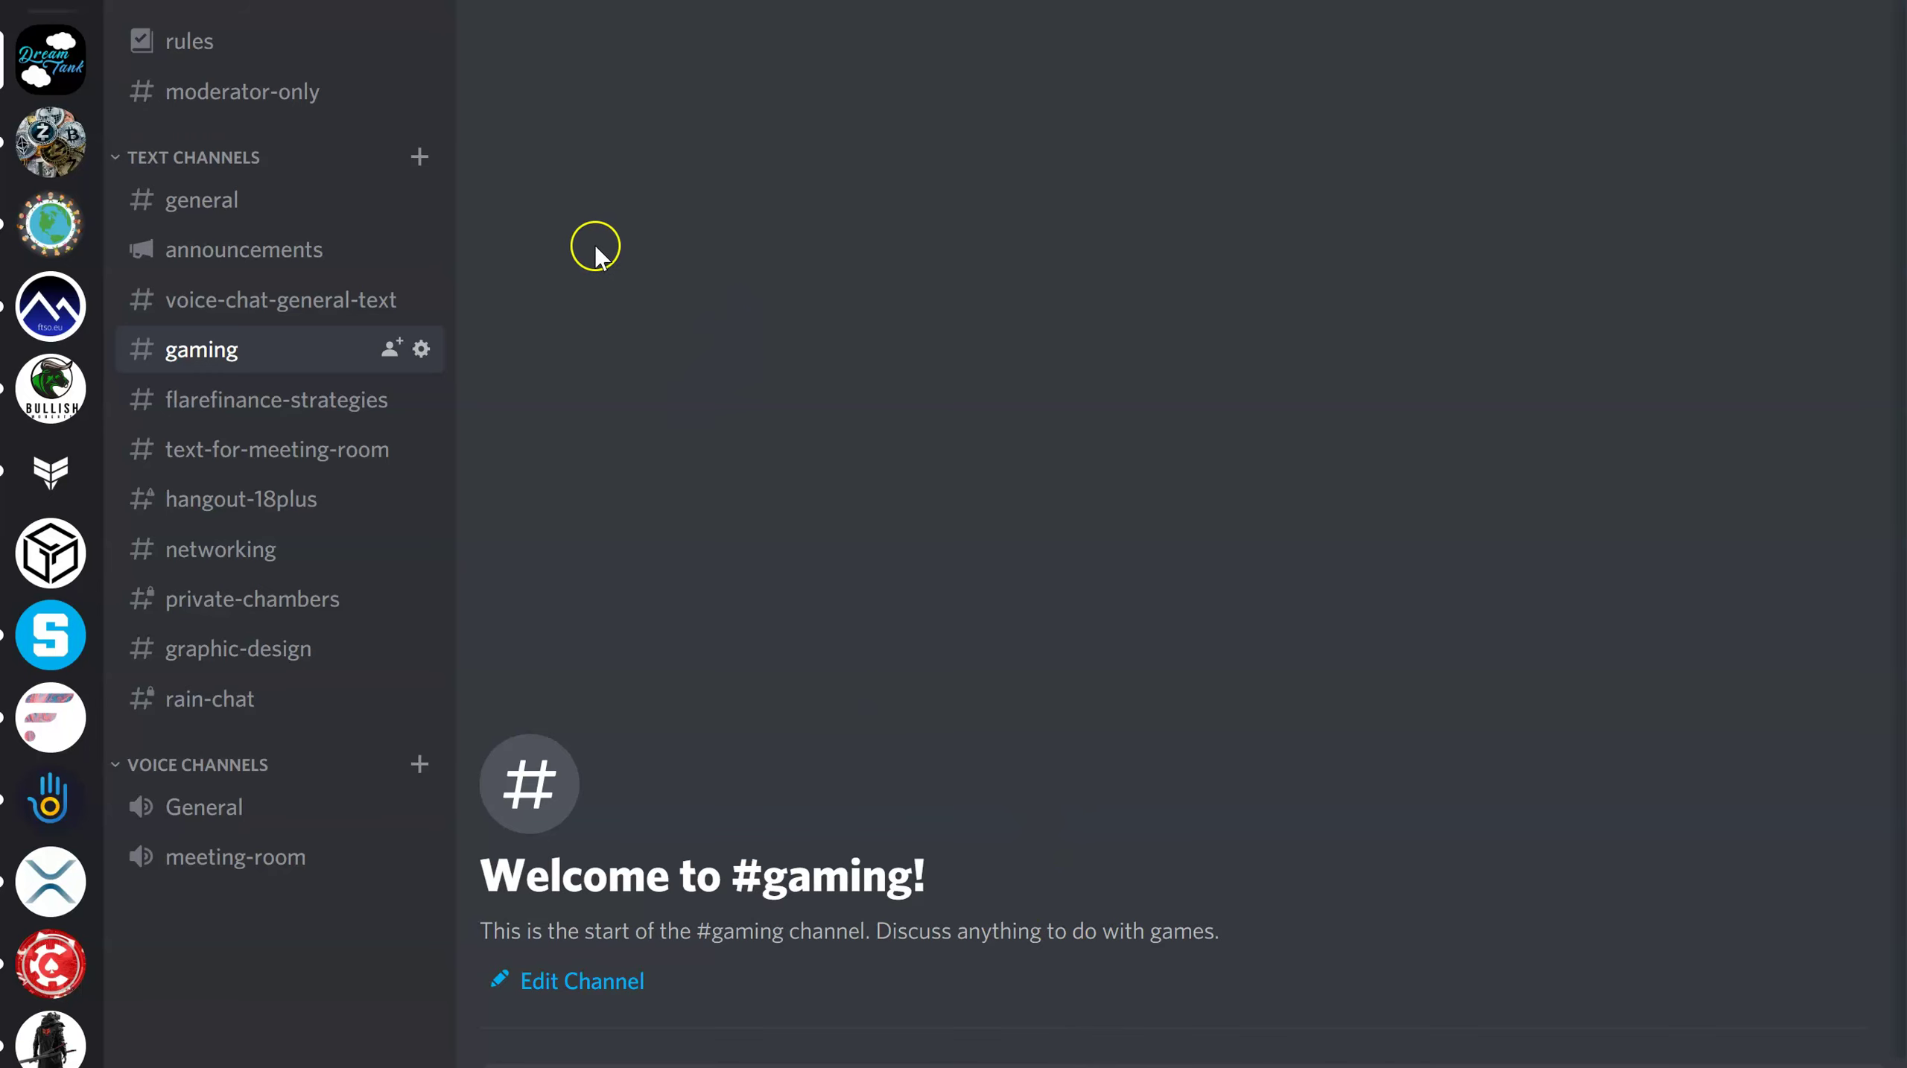
click(239, 201)
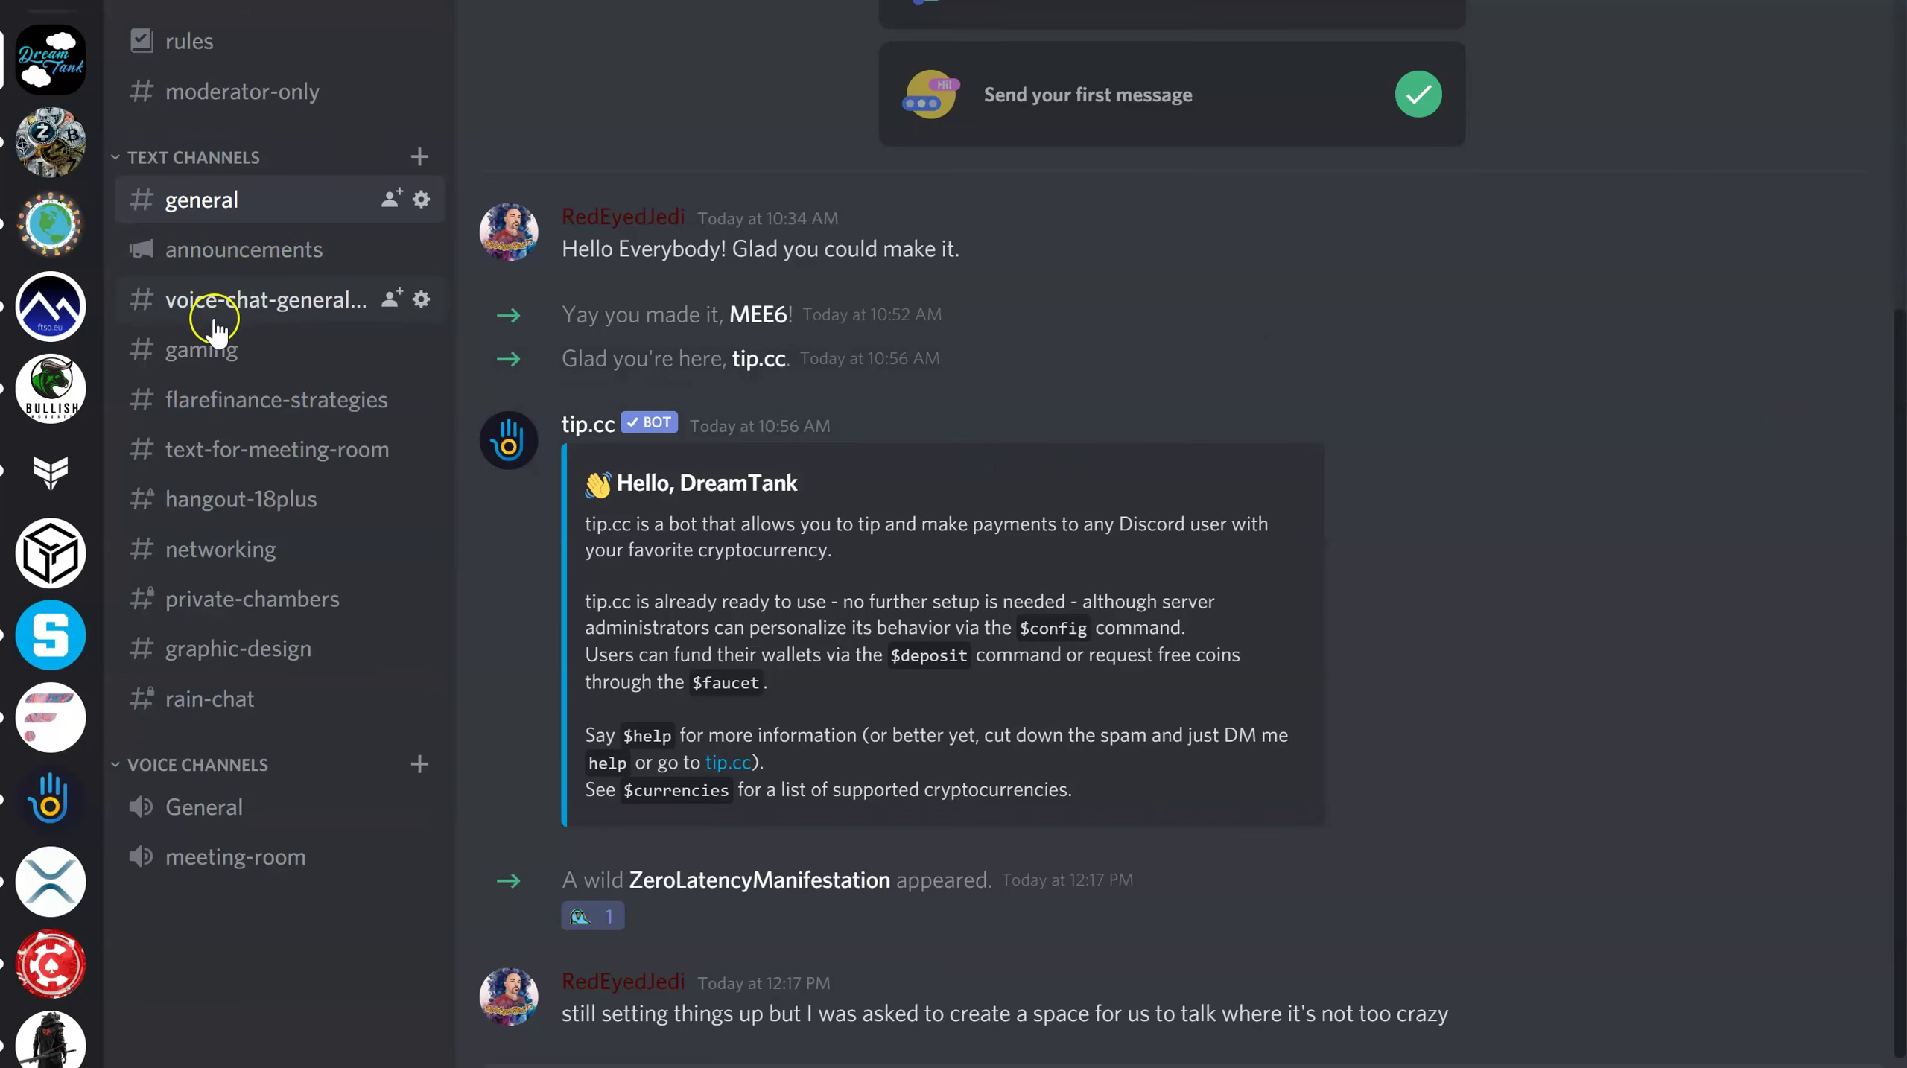
- View the #rules channel showing the two rules: respect others and have fun
click(197, 42)
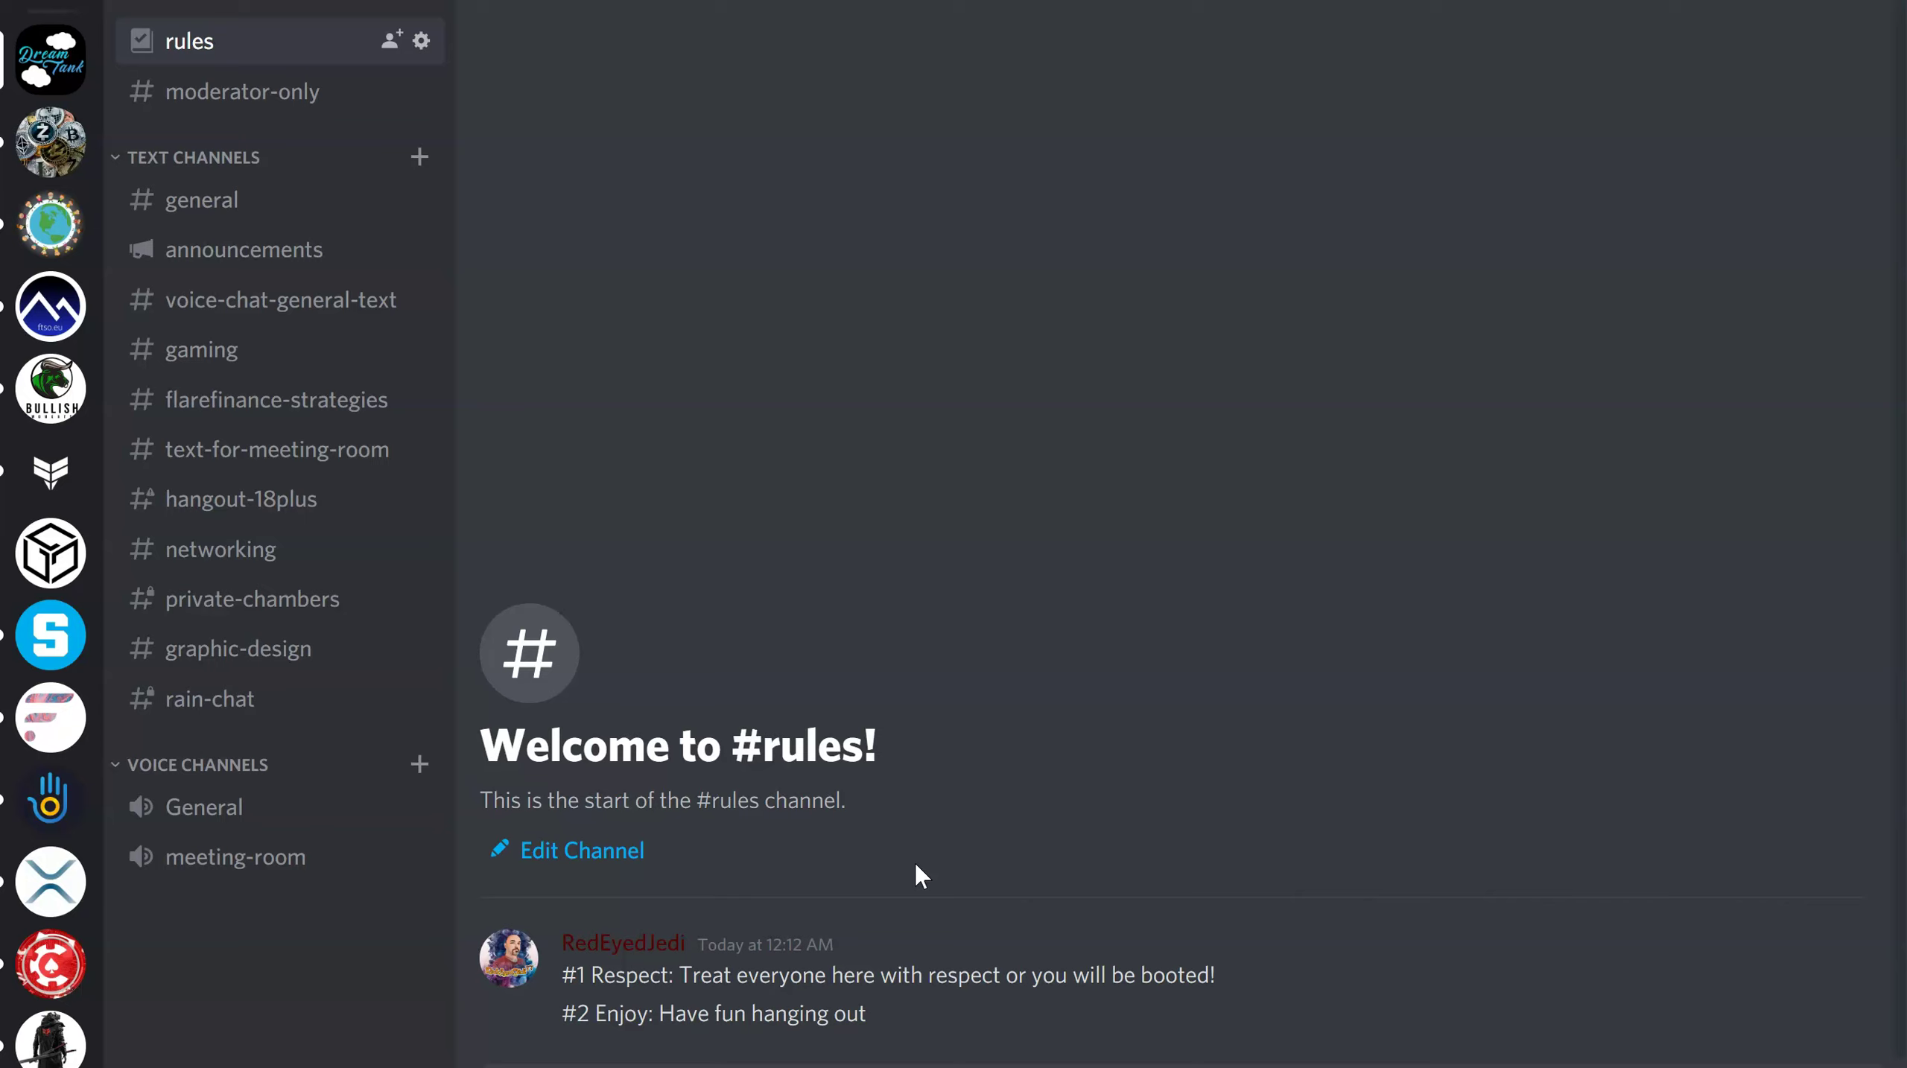
mouse_move(224, 348)
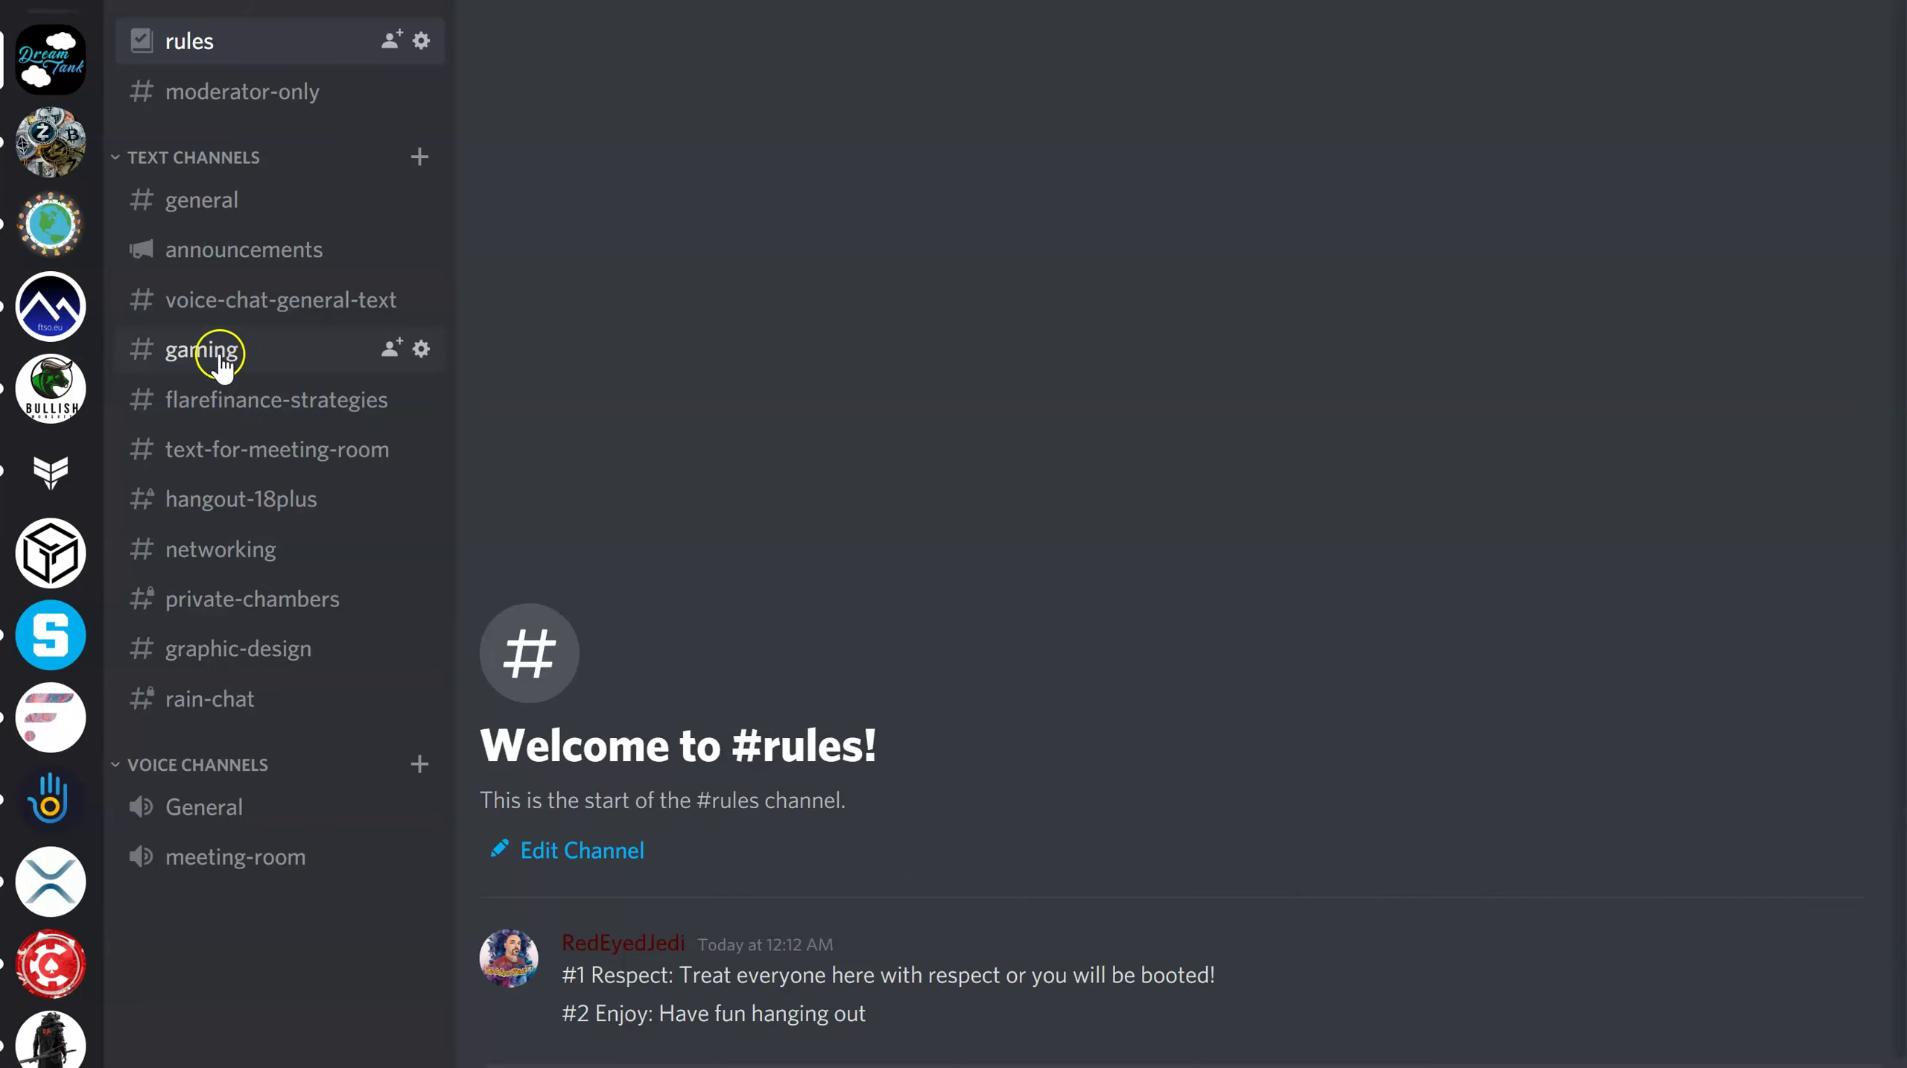
drag(332, 556, 255, 558)
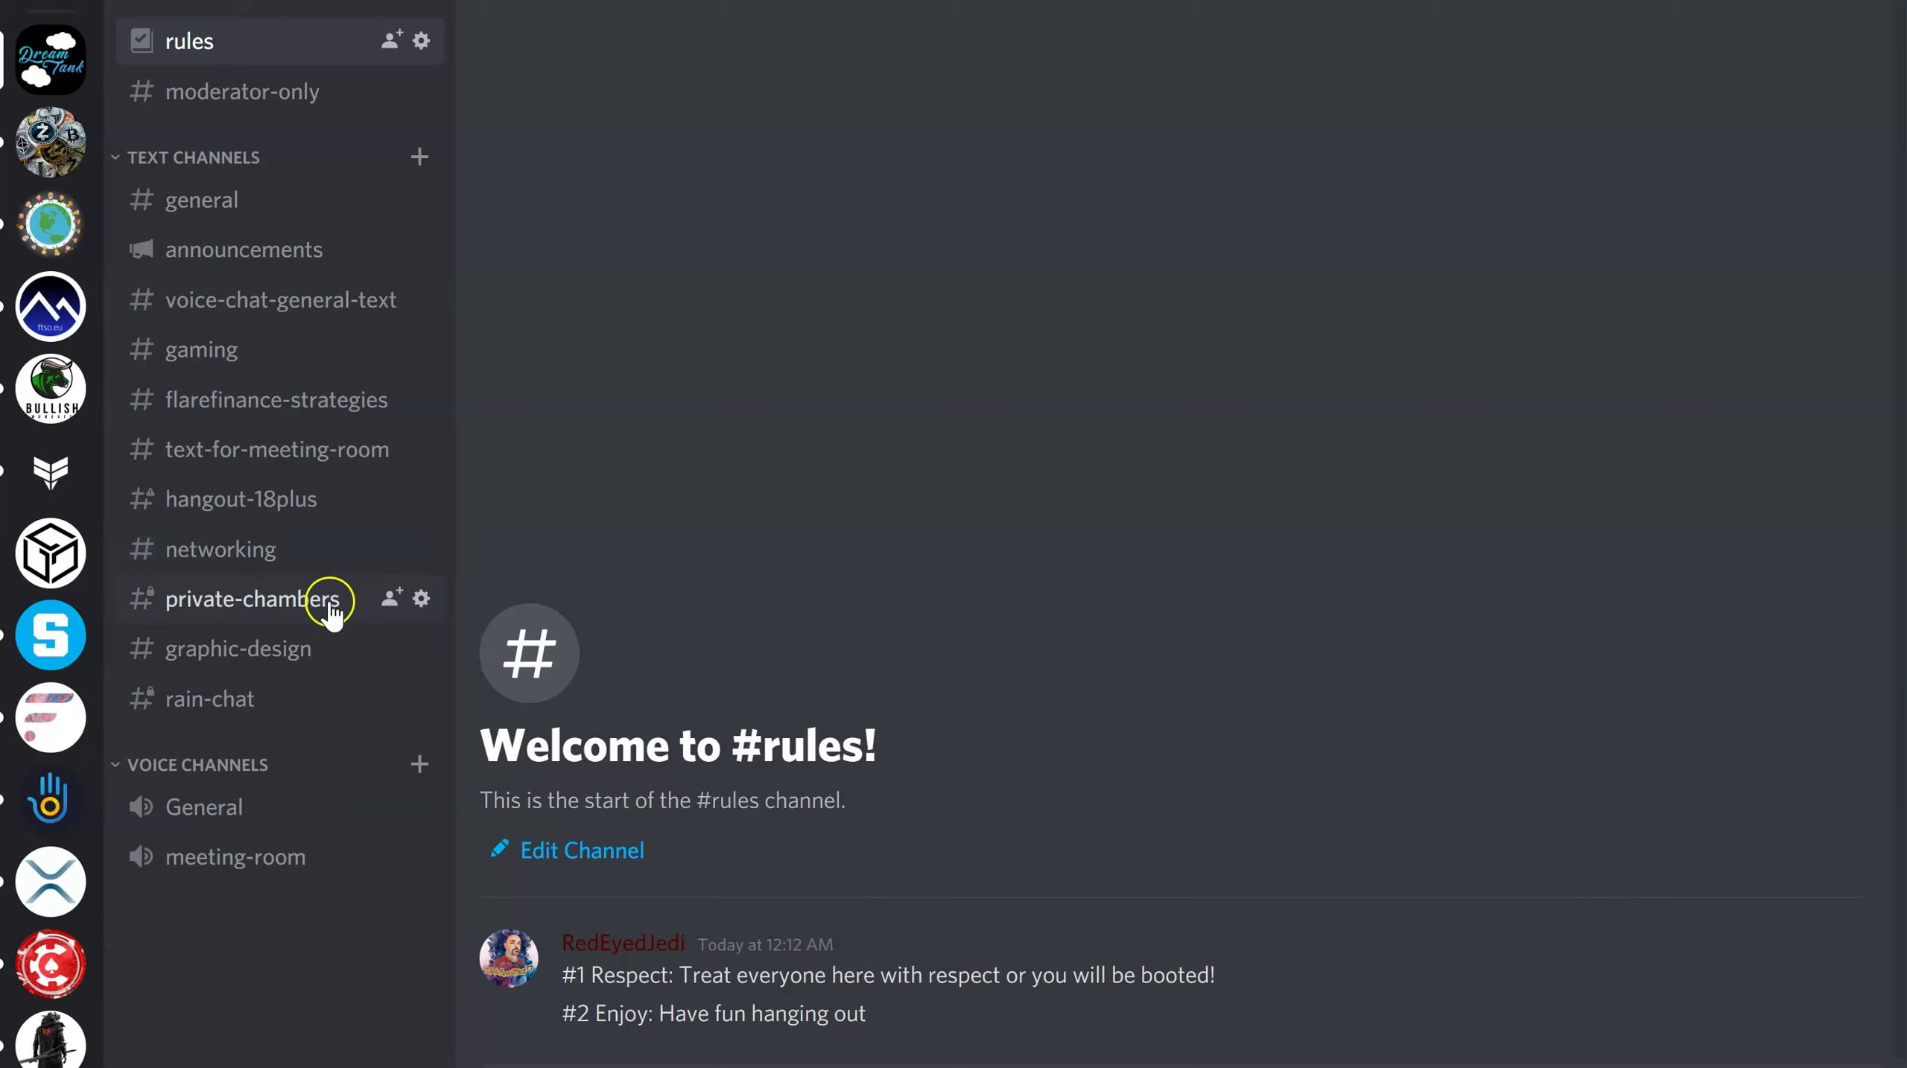
click(326, 664)
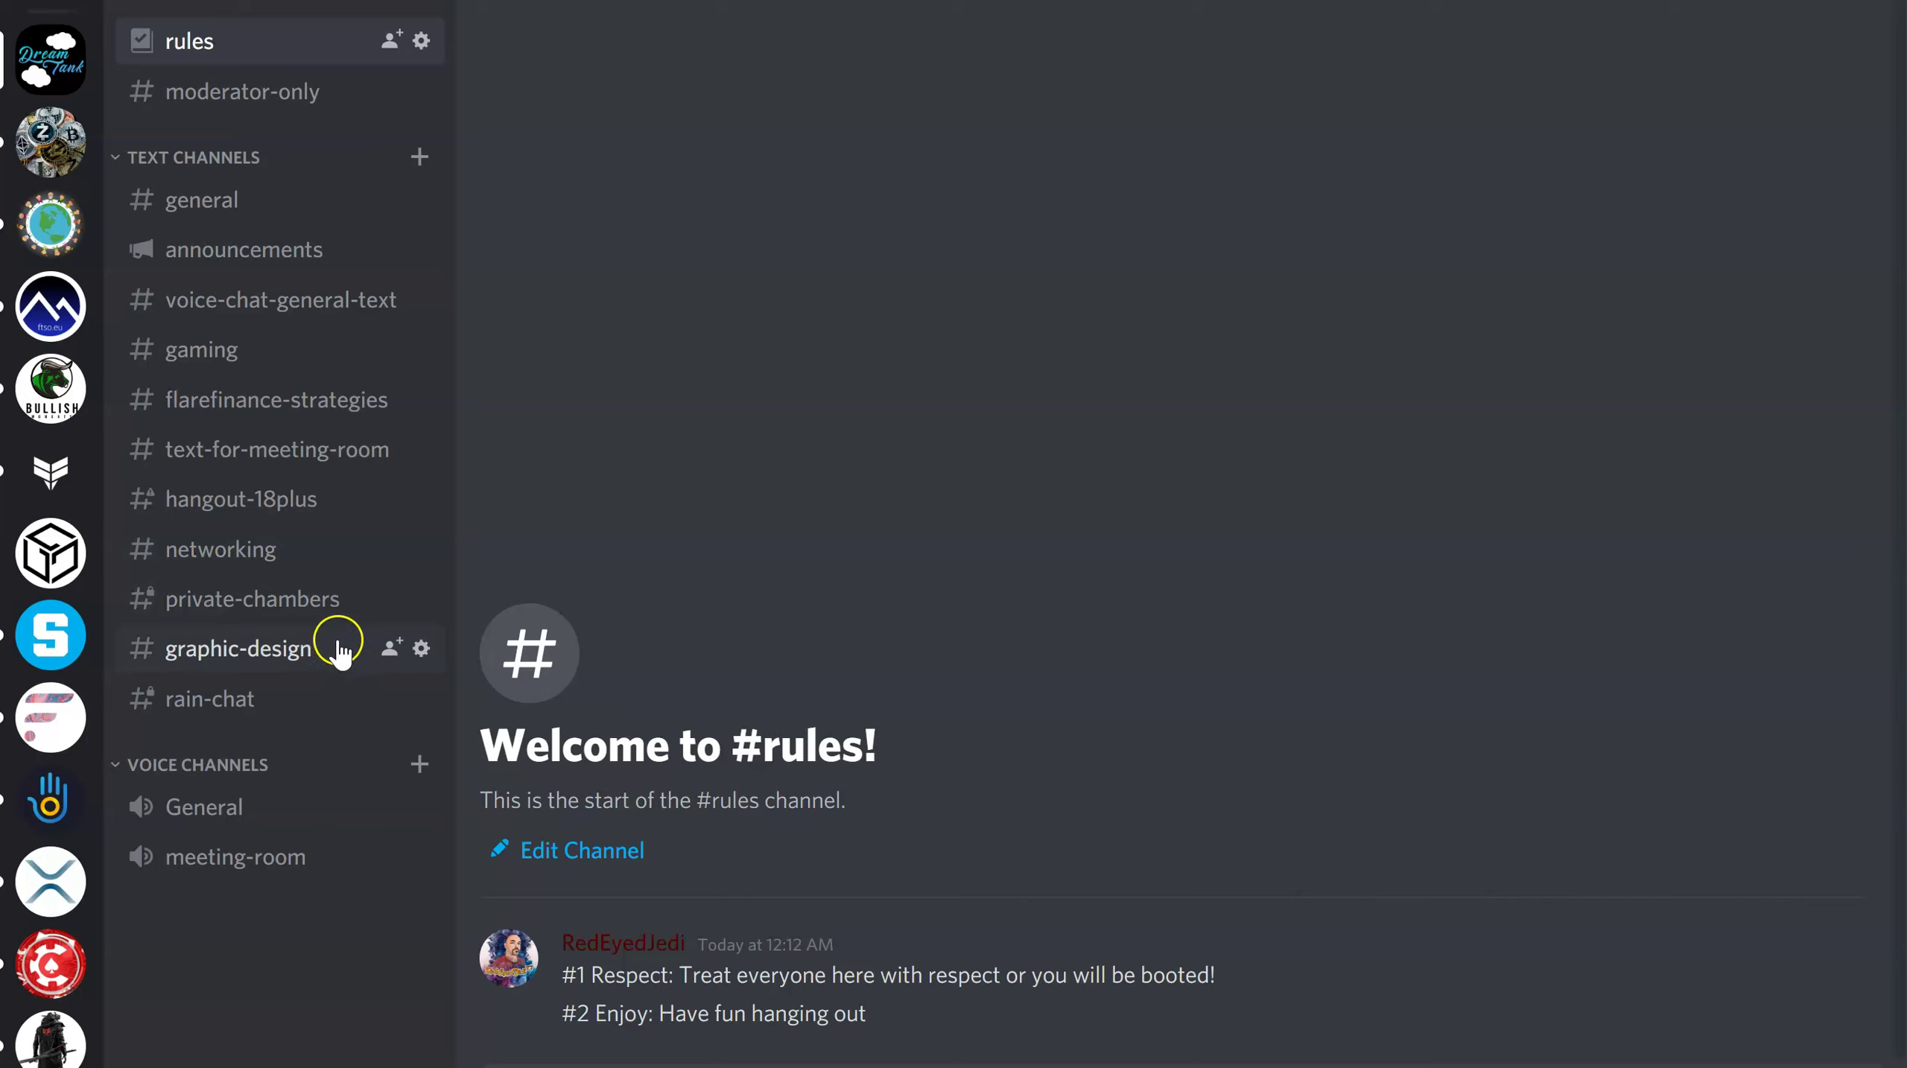